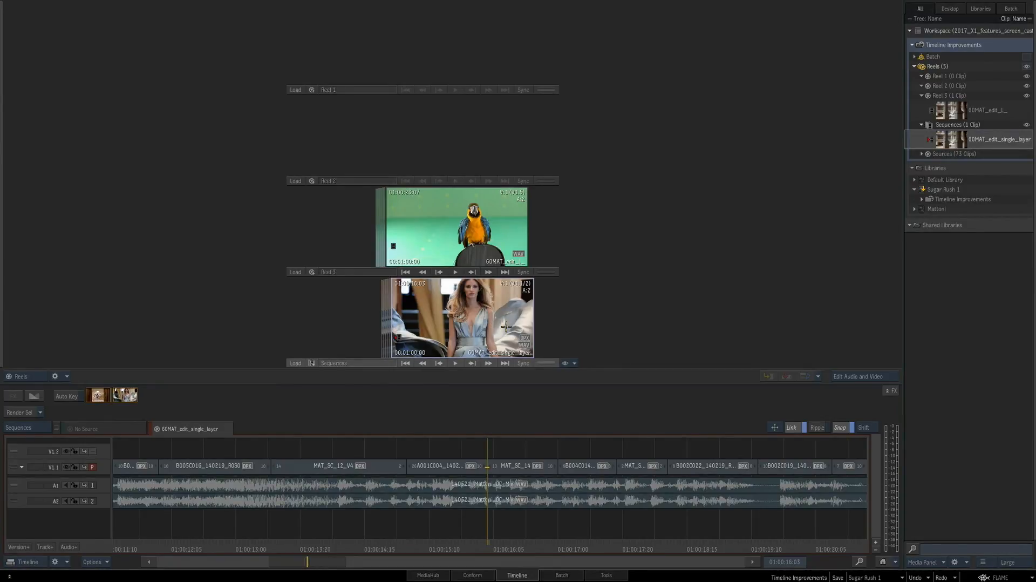
Open the 60MAT_edit_single_layer sequence in the player and switch the view to Triptych
left_click_drag(501, 323, 498, 324)
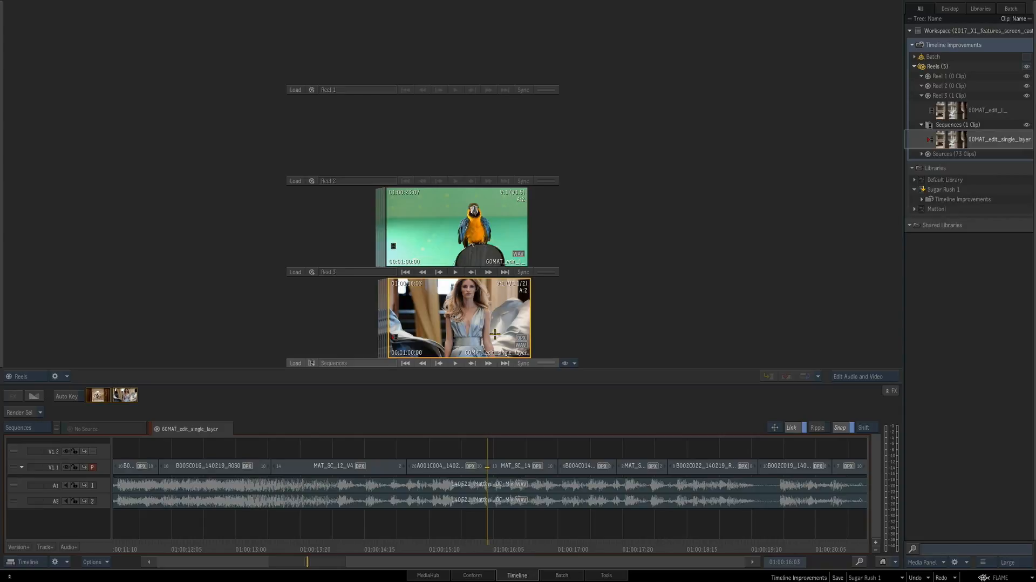
double_click(511, 328)
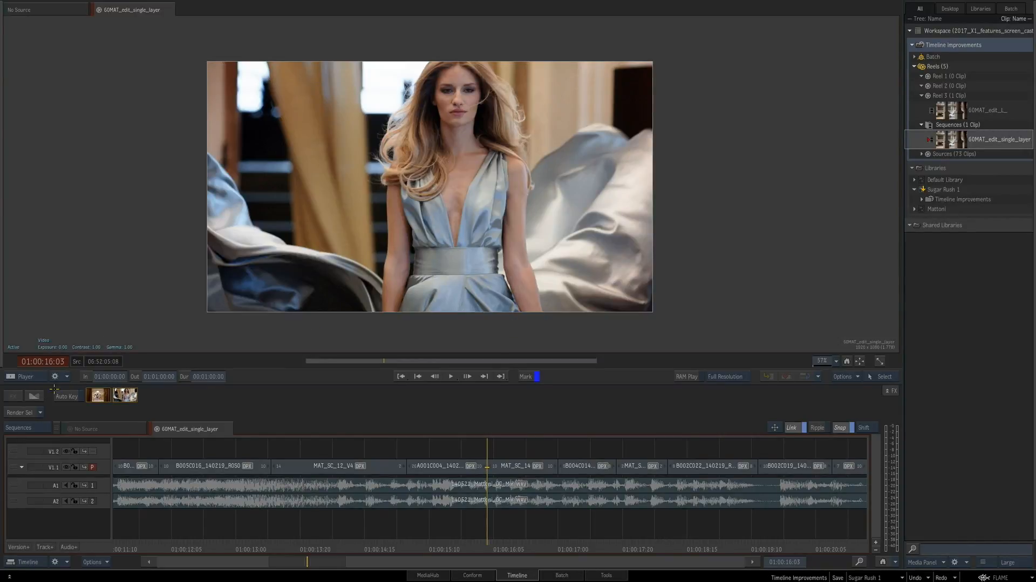
left_click(33, 376)
left_click(50, 398)
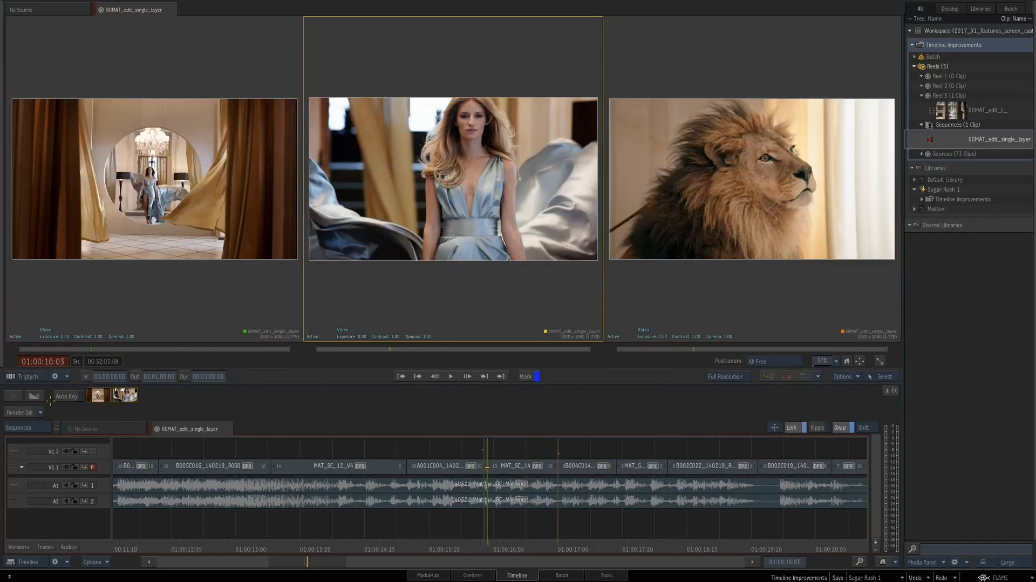
Add an Action effect to the MAT_SC_14 segment and open it in the effect's full editor
left_click(524, 466)
right_click(521, 466)
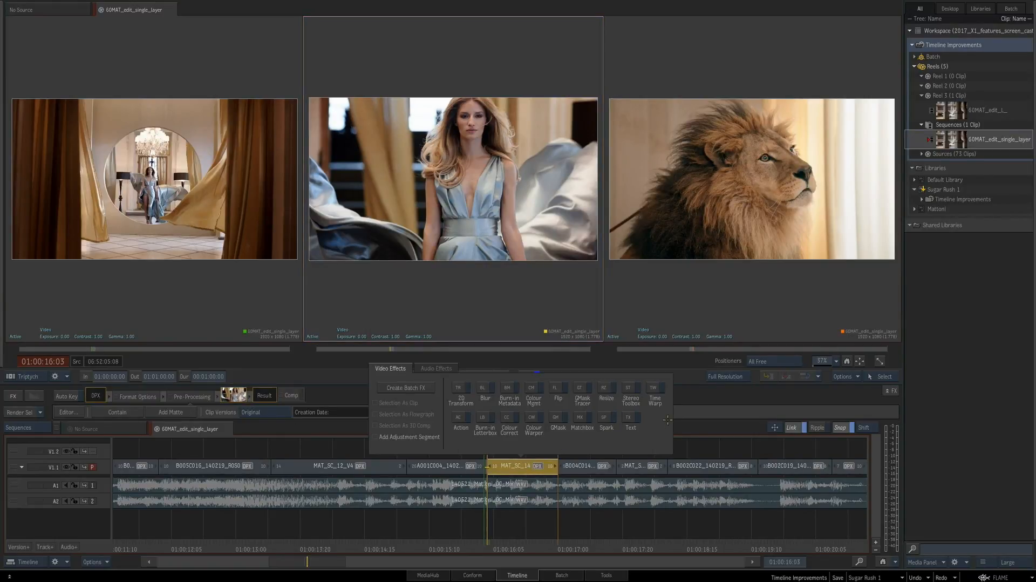
left_click(461, 419)
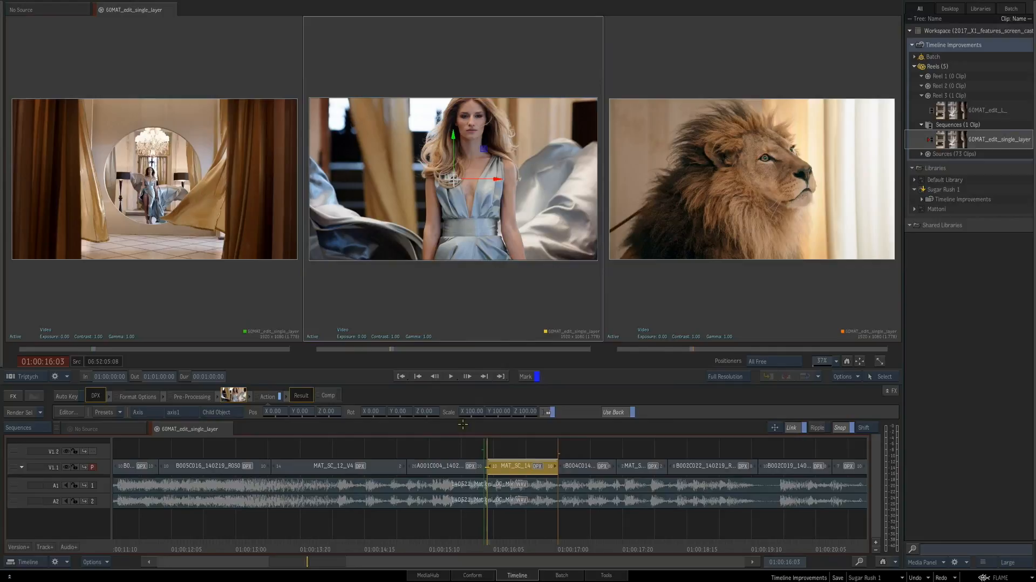
left_click(67, 412)
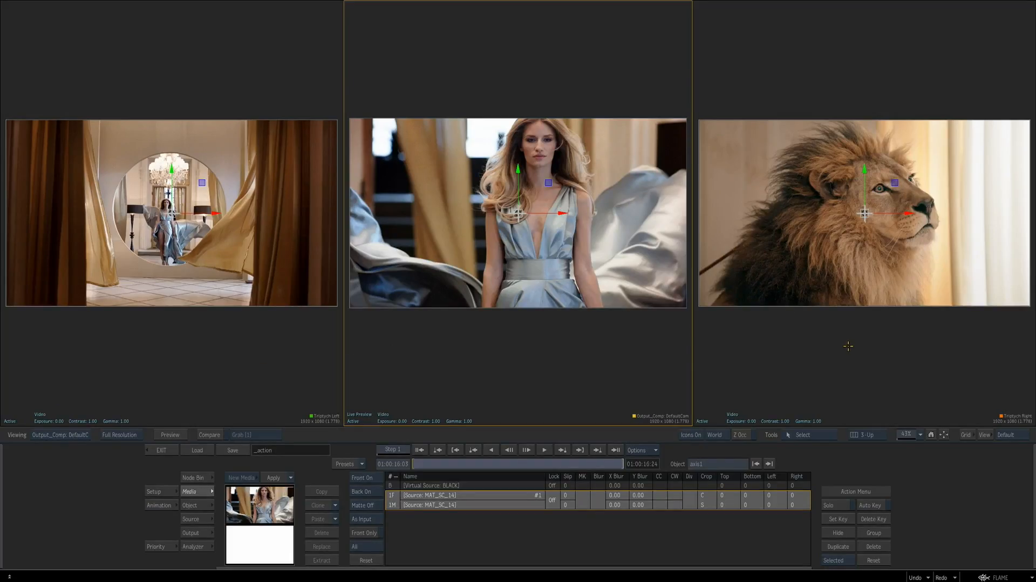
Show and reposition the Action schematic in the third viewport, and return that viewport to the result view
key("F4")
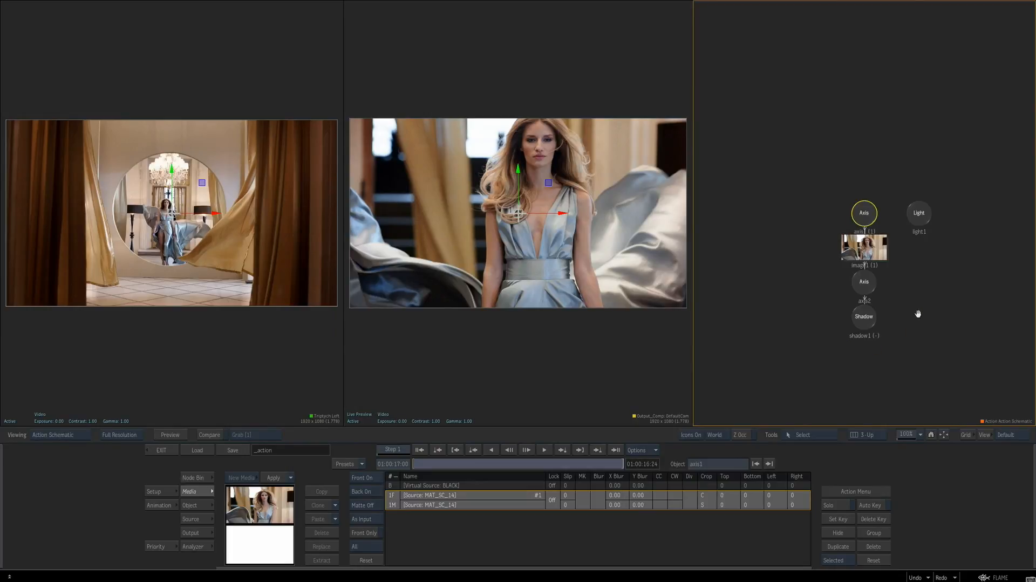
left_click_drag(918, 322, 917, 294)
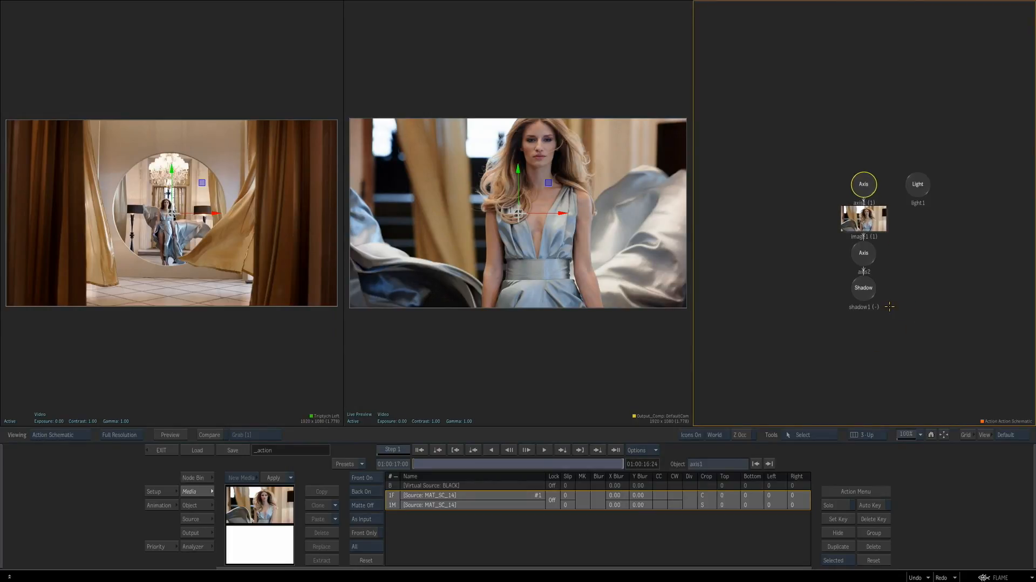
key("F1")
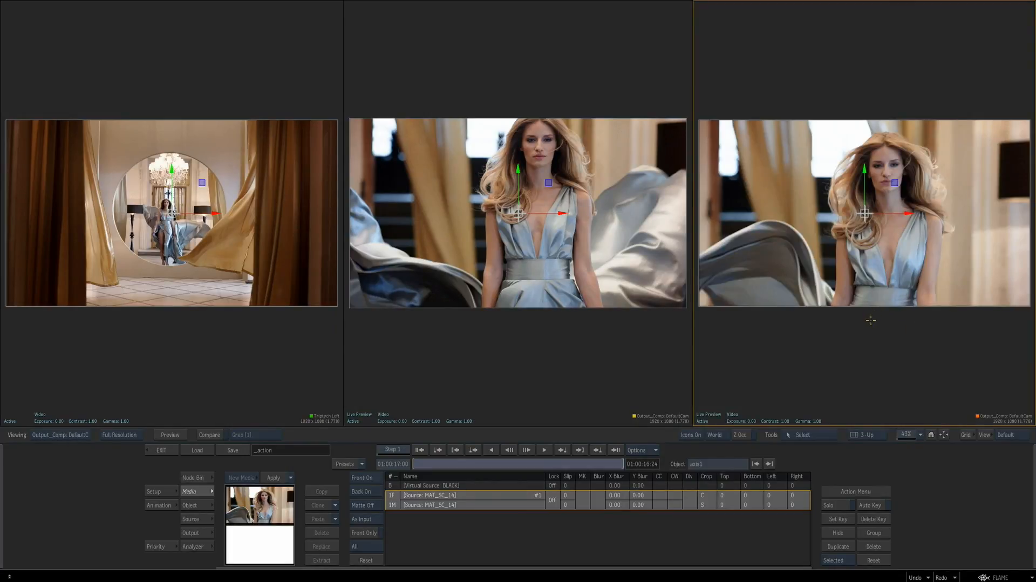
Cycle the Action viewport layout from one up to four views and return to a single view
key("alt+1")
key("alt+2")
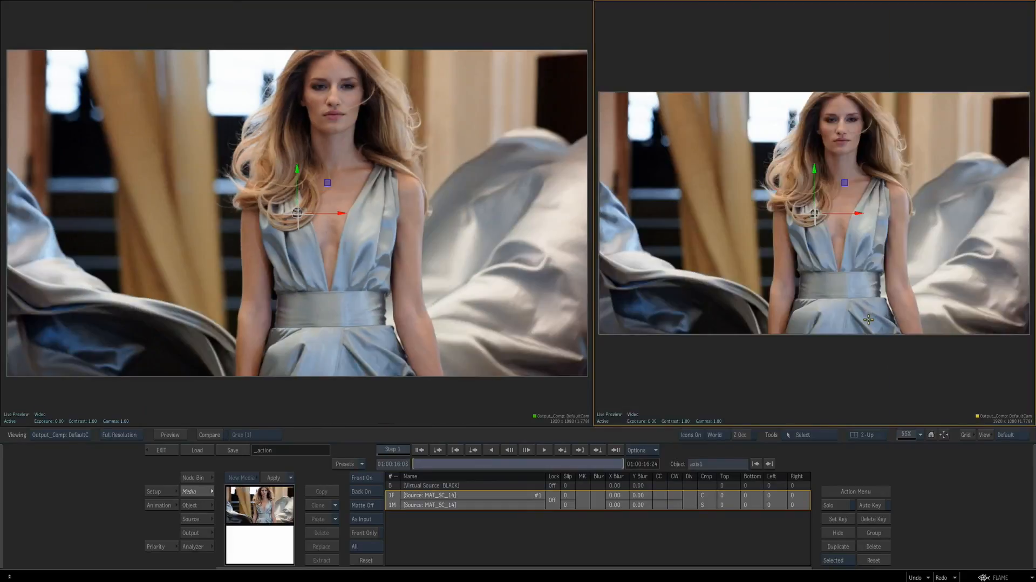
key("alt+3")
key("alt+4")
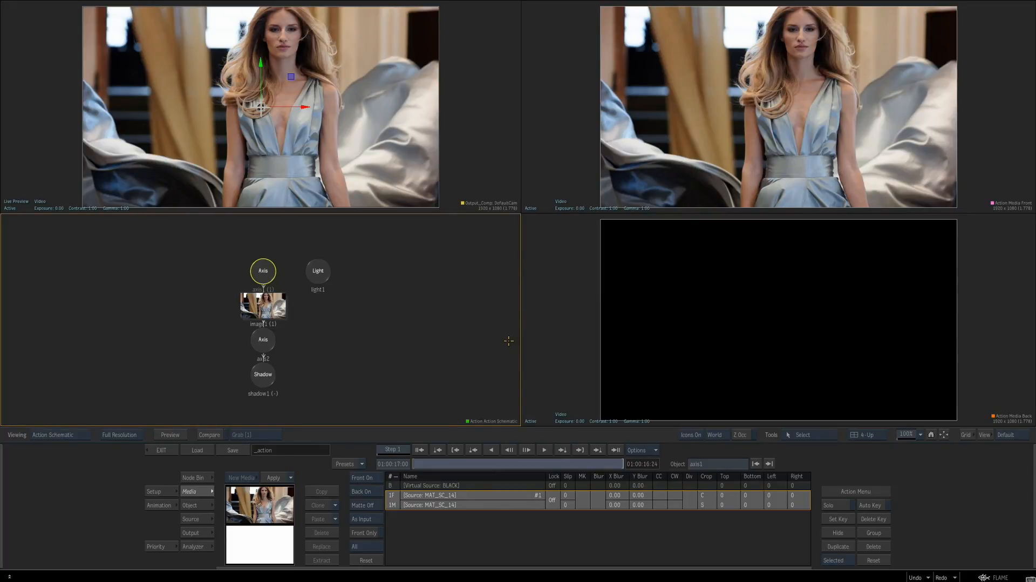
key("alt+1")
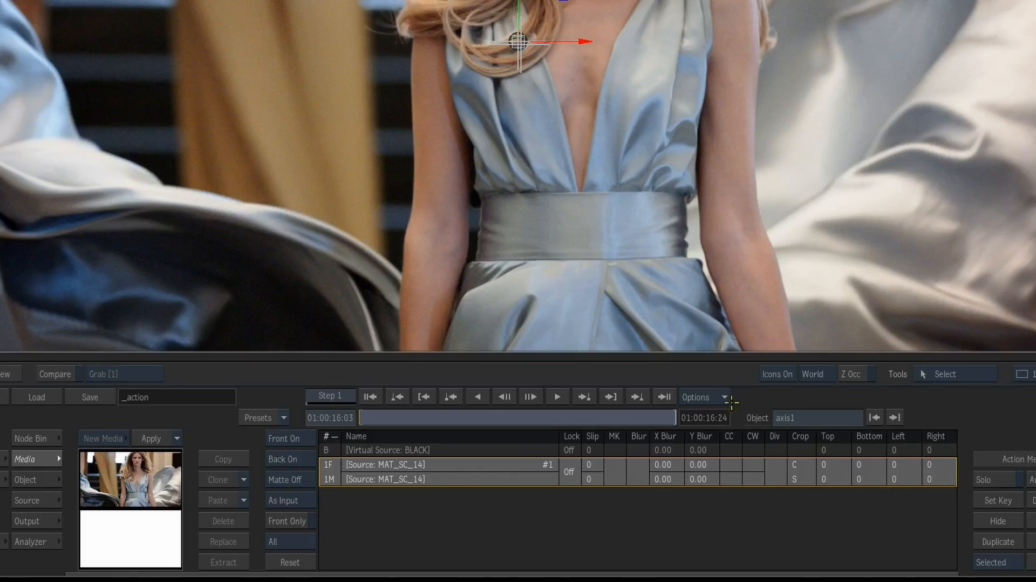
Set the Action timebar to Media Range, followed by Timeline Range
left_click(654, 448)
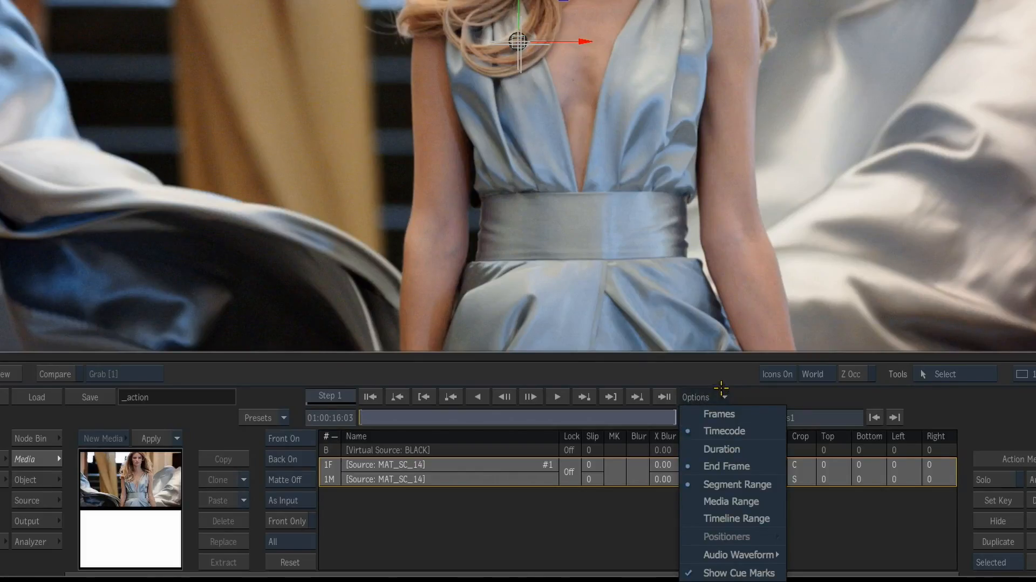
left_click(771, 502)
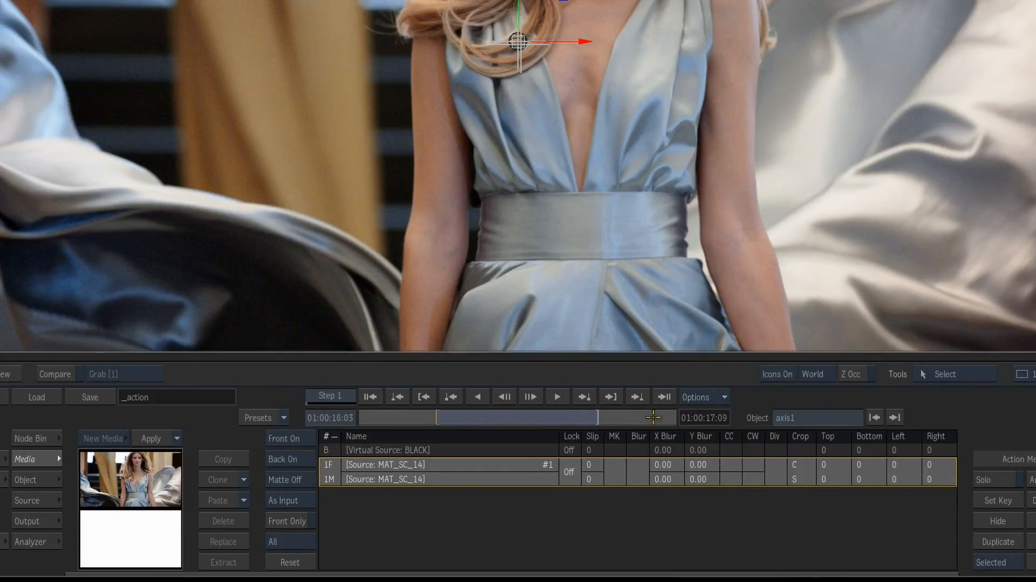
left_click(723, 396)
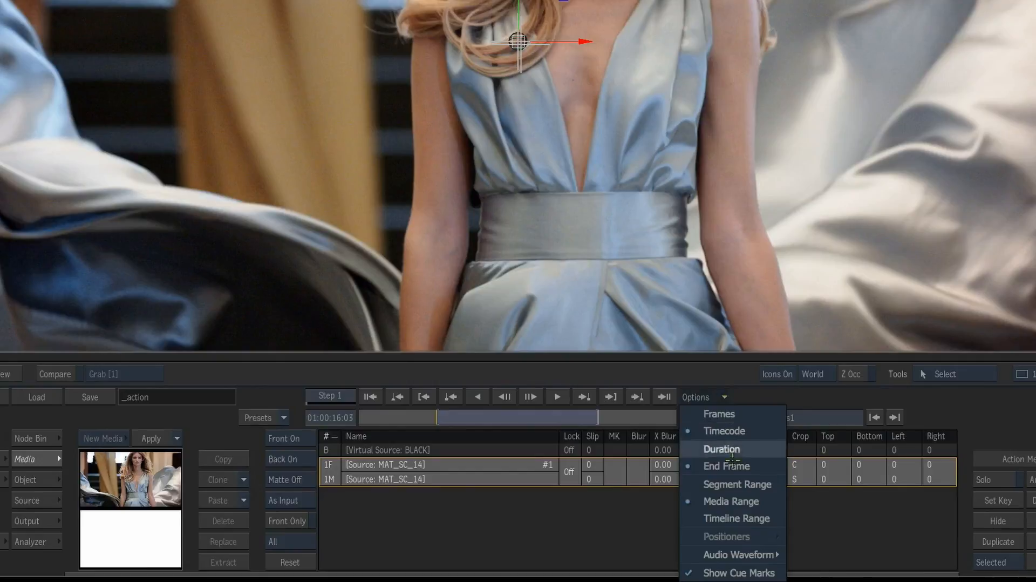
left_click(736, 518)
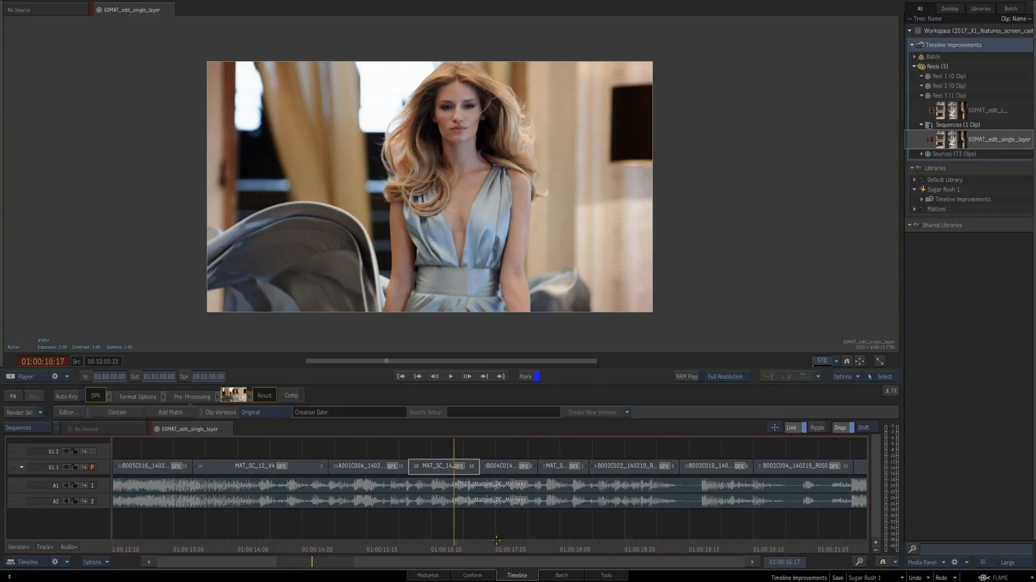
Add an Action transition at the cut after MAT_SC_14 and load its CONCEAL Left-Right preset, replacing the current setup
left_click(484, 478)
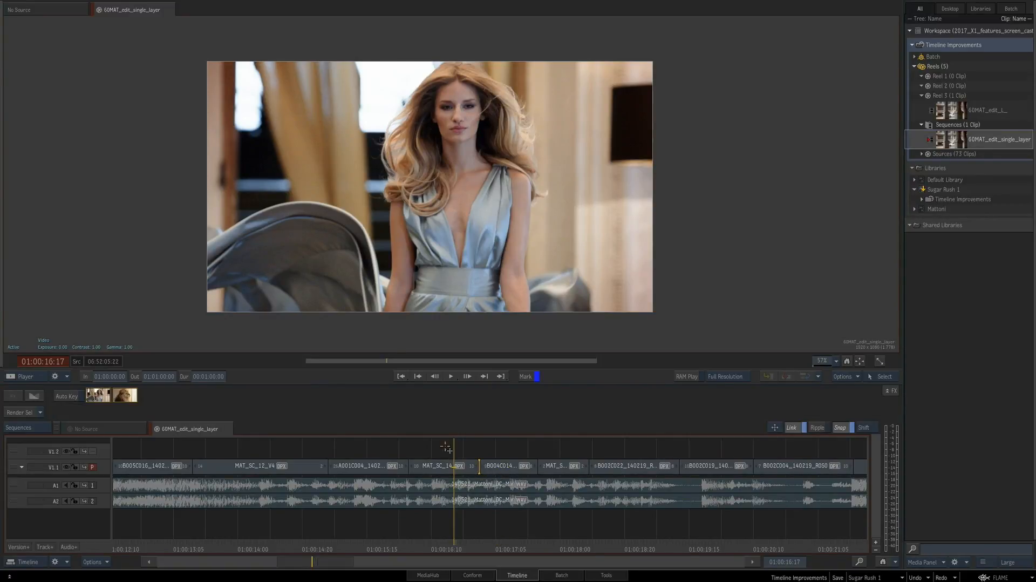
left_click(34, 396)
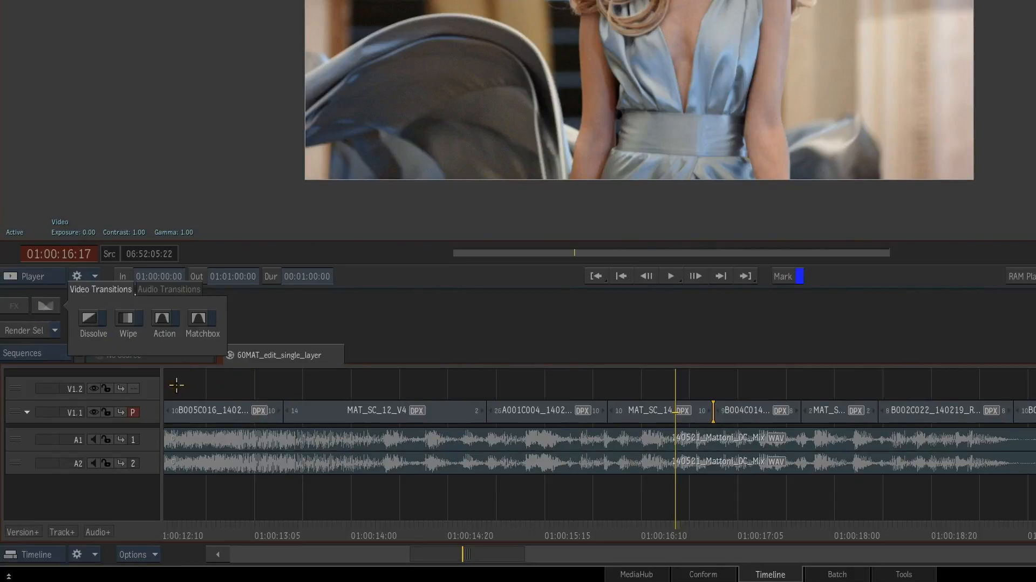
left_click(165, 321)
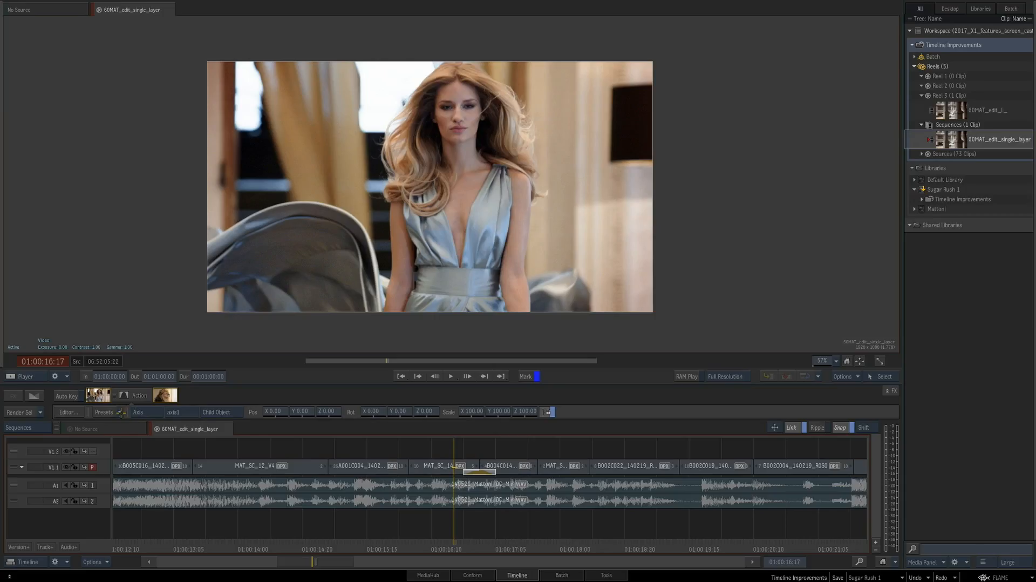
left_click(177, 331)
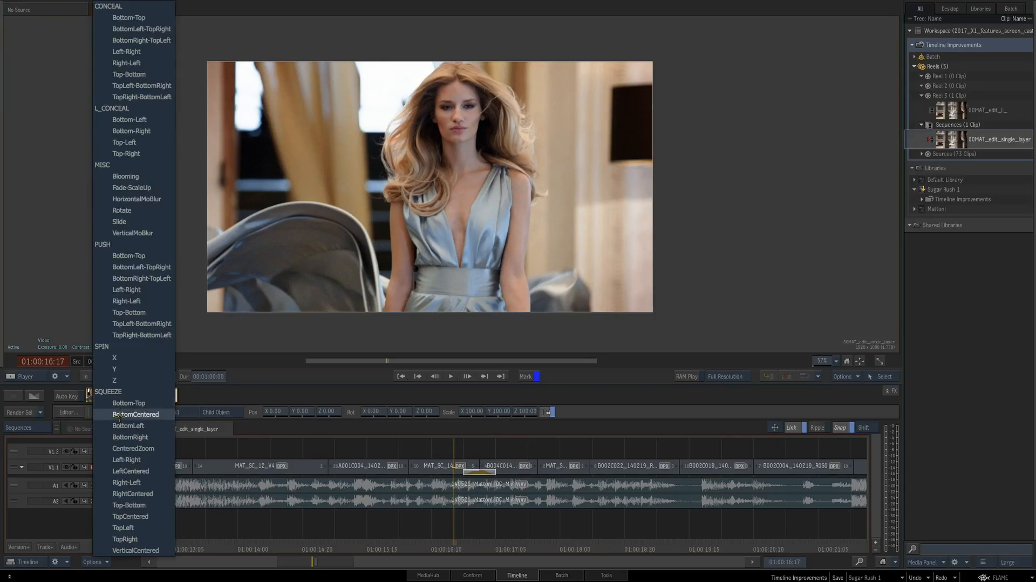
left_click(158, 52)
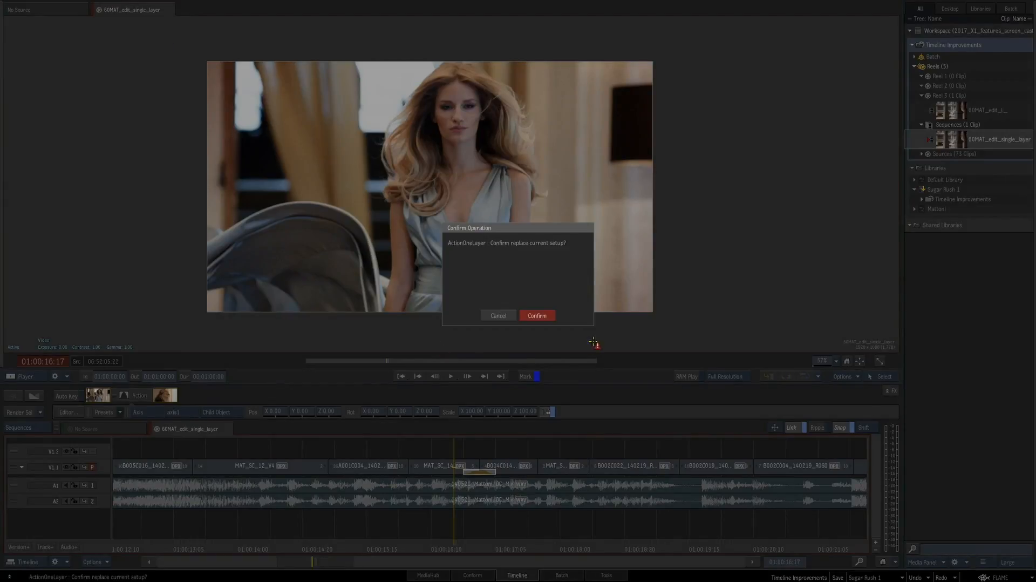
left_click(536, 315)
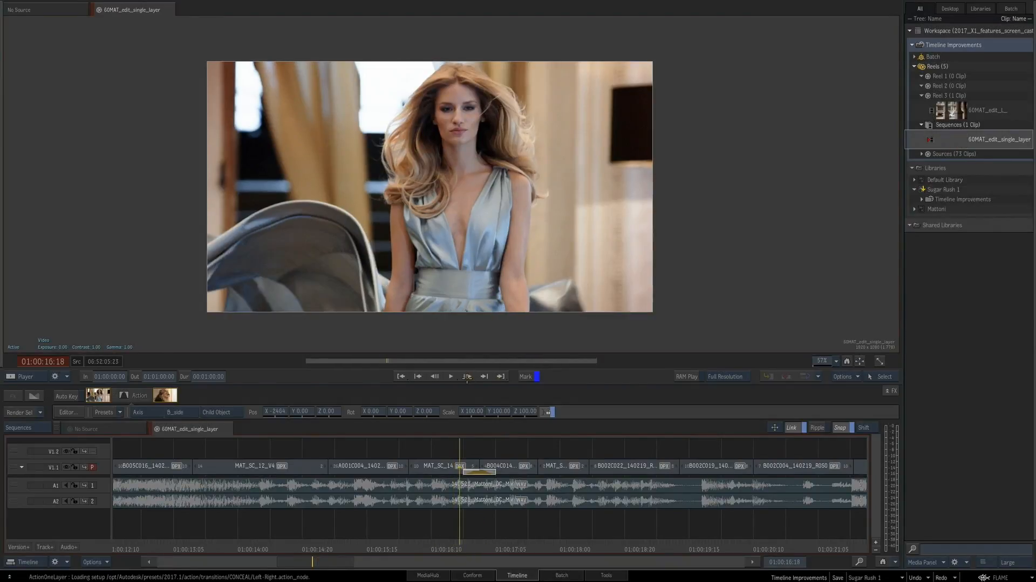
Preview the Action transition by playing it and scrubbing through to the lion shot
left_click(451, 376)
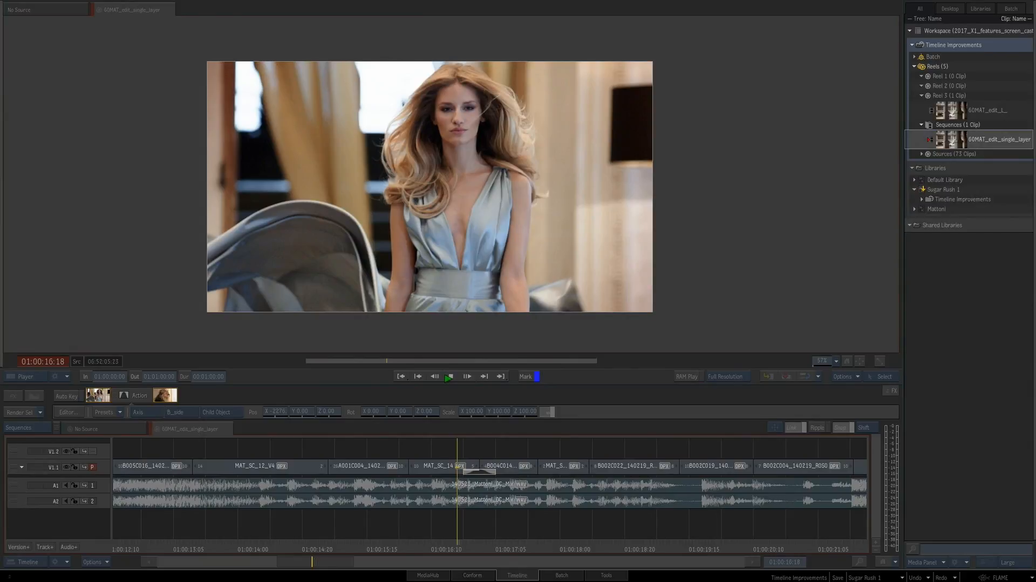
left_click(452, 376)
left_click(470, 533)
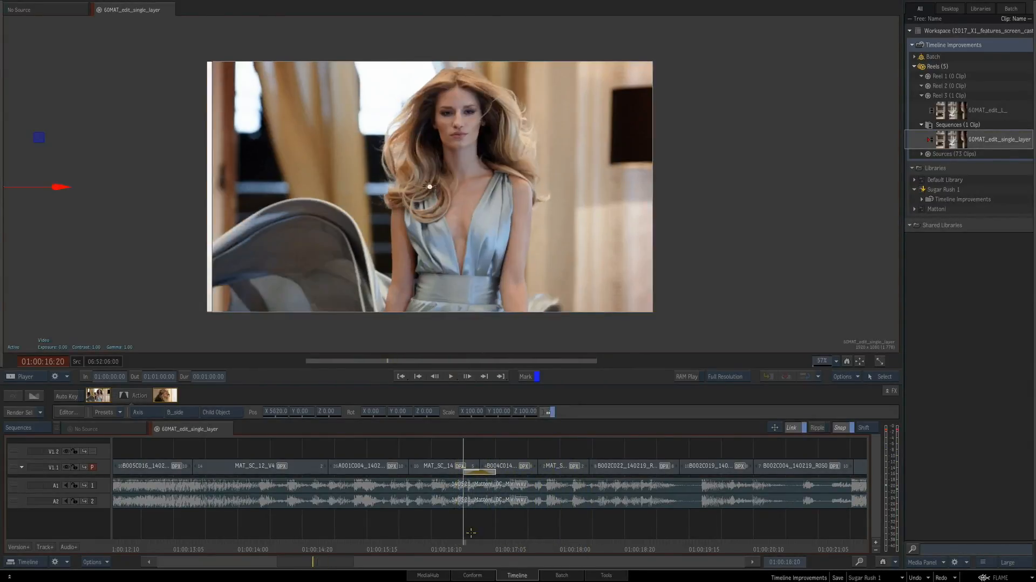
left_click(519, 533)
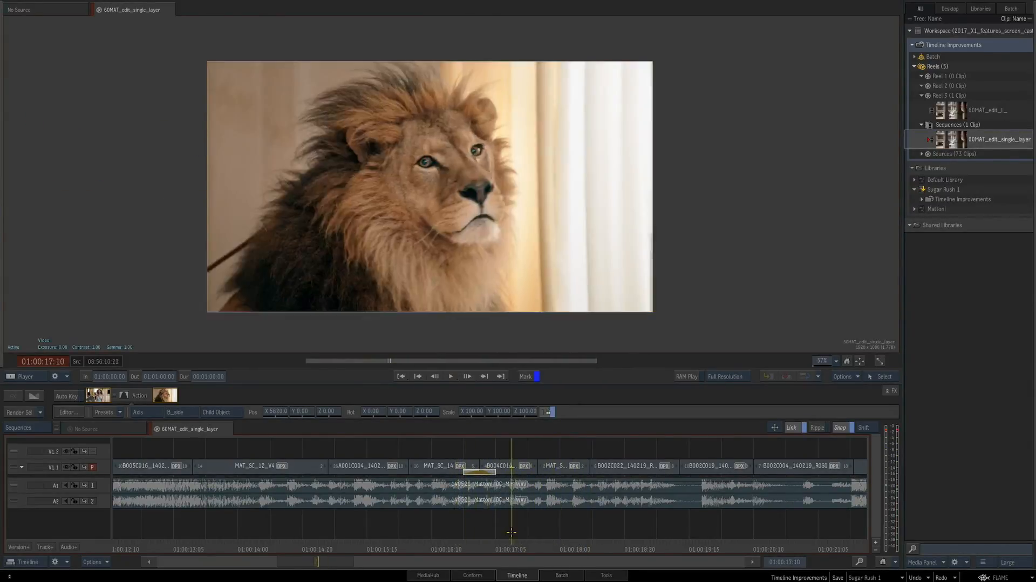
Add a Matchbox transition without choosing a shader at the cut after the lion segment B004C014, and load the DotsReveal preset
left_click(540, 469)
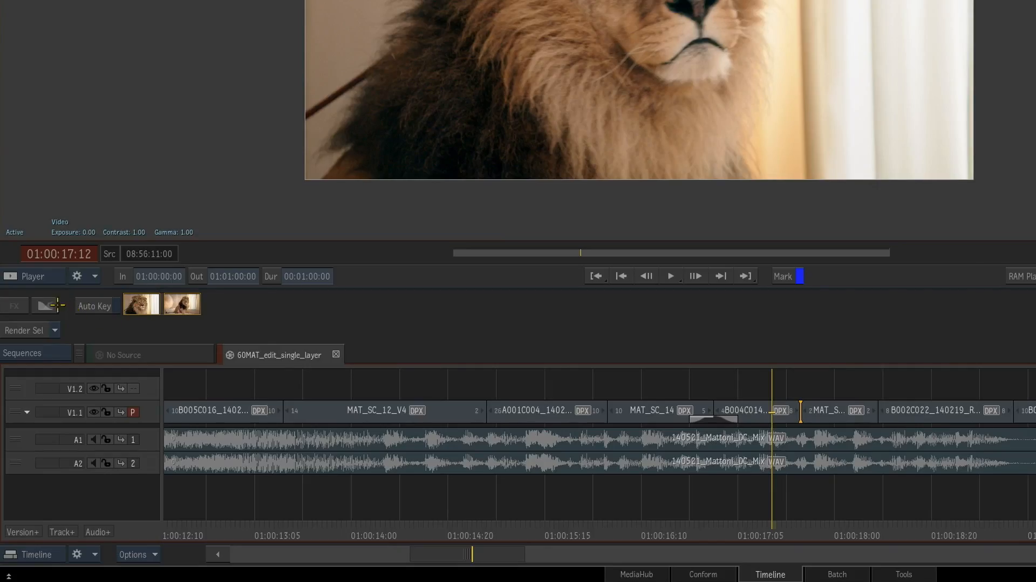
left_click(36, 395)
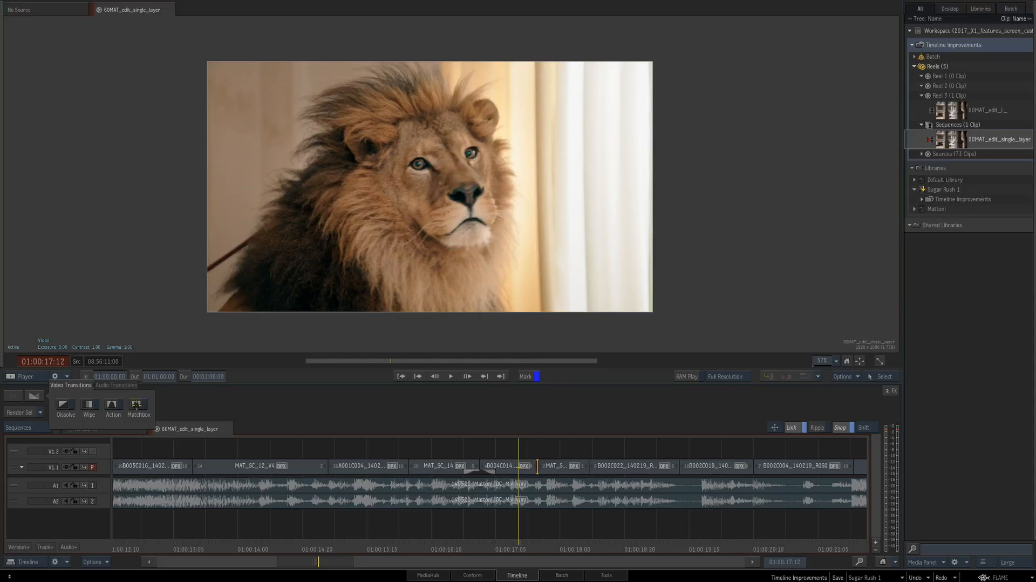
left_click(137, 405)
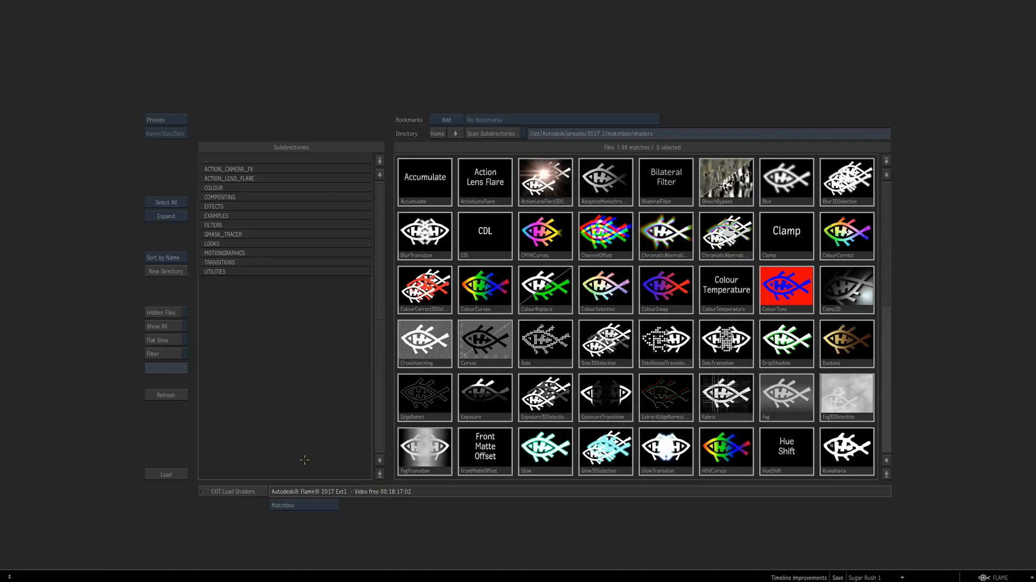
left_click(202, 488)
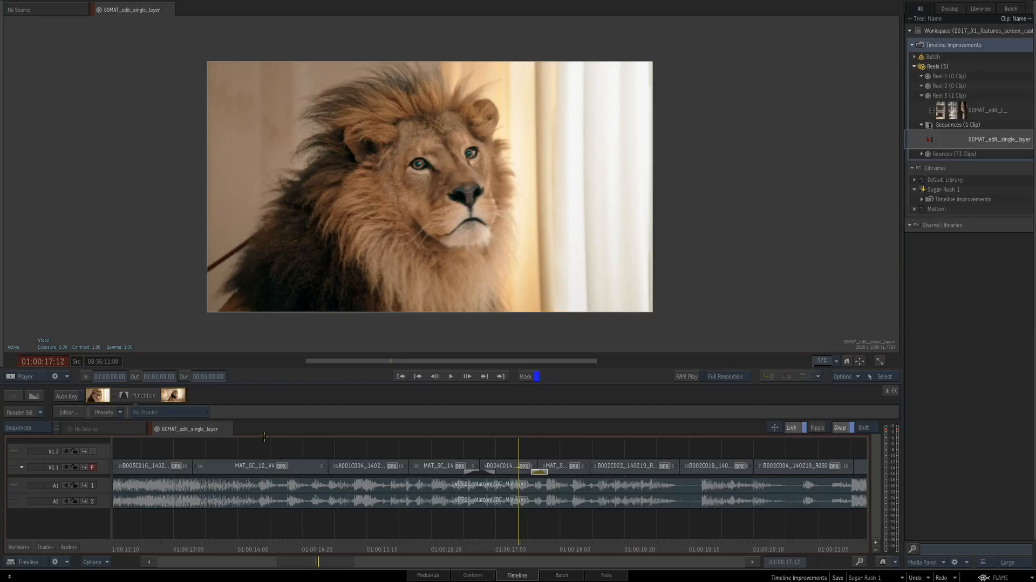
left_click(117, 411)
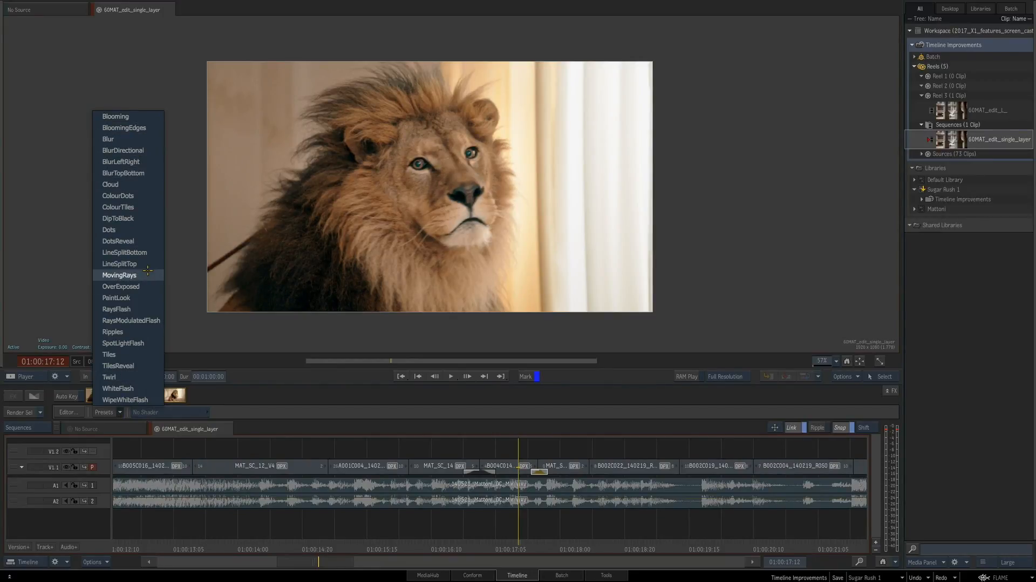
left_click(129, 241)
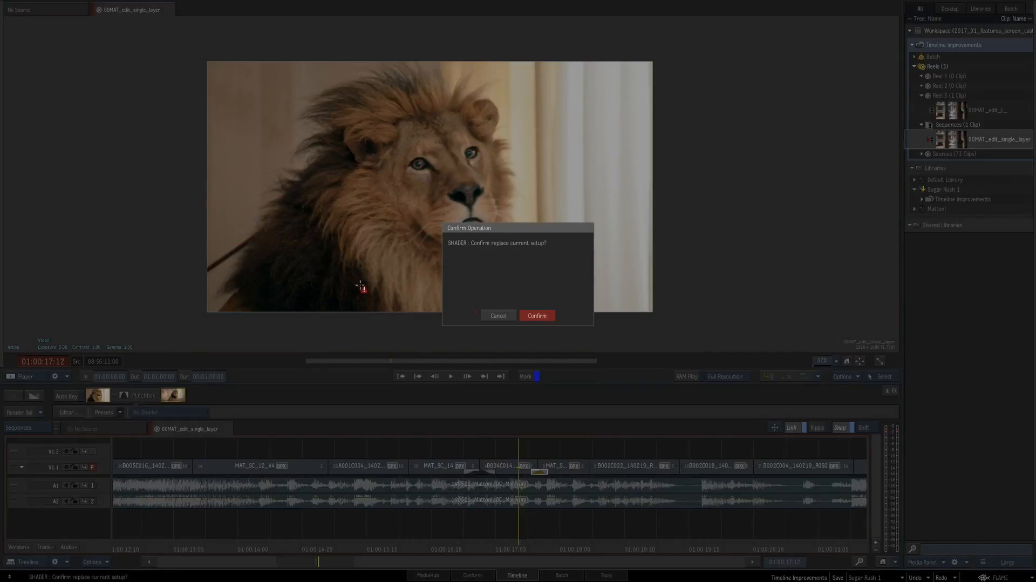
left_click(539, 316)
Play through the DotsReveal transition and park the playhead at 01:00:17:18 inside it
left_click(451, 376)
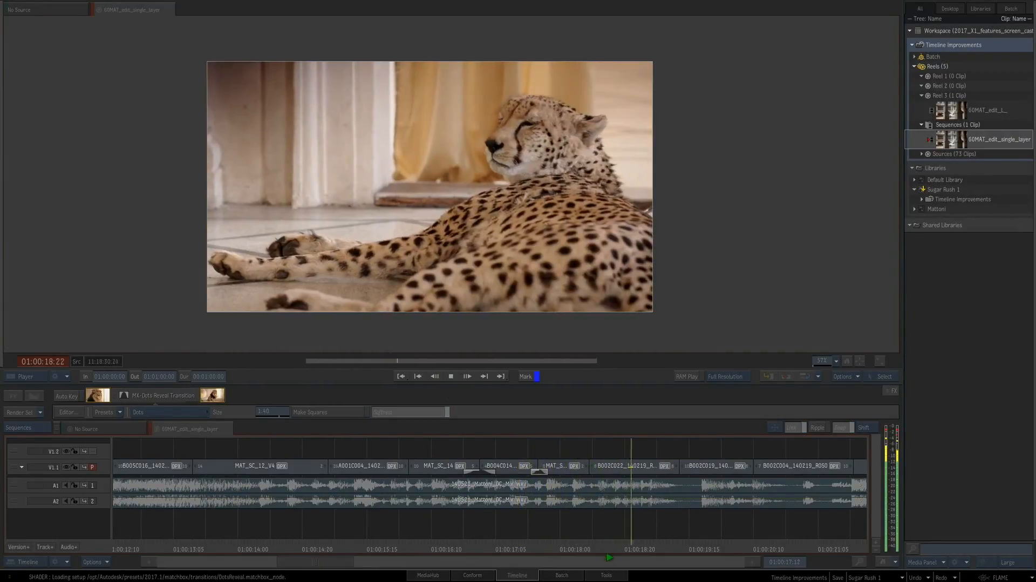
key("space")
left_click(537, 543)
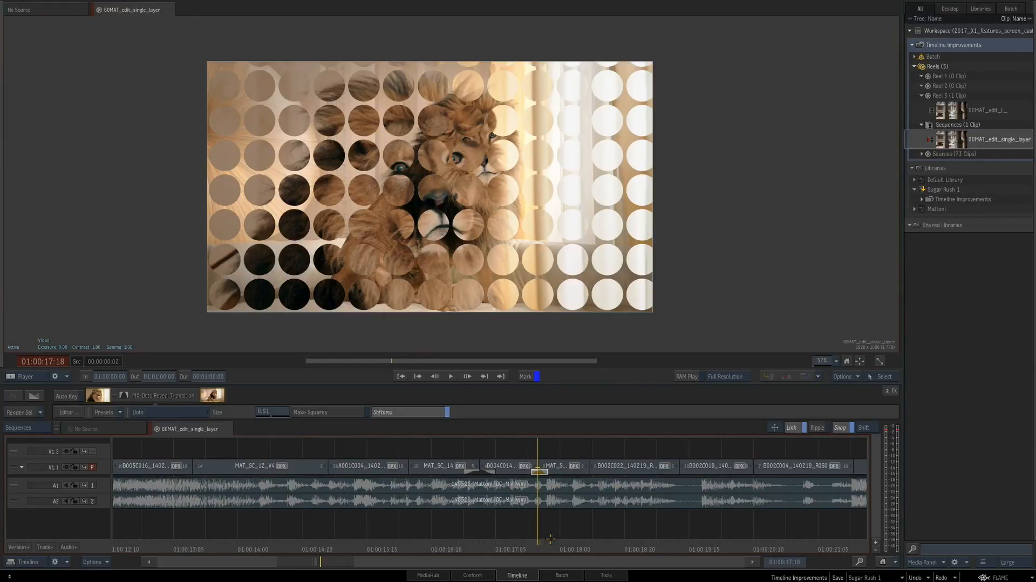
Select the B002C022 segment on track V1.1, after the DotsReveal transition and the MAT_S segment
left_click_drag(687, 530, 482, 532)
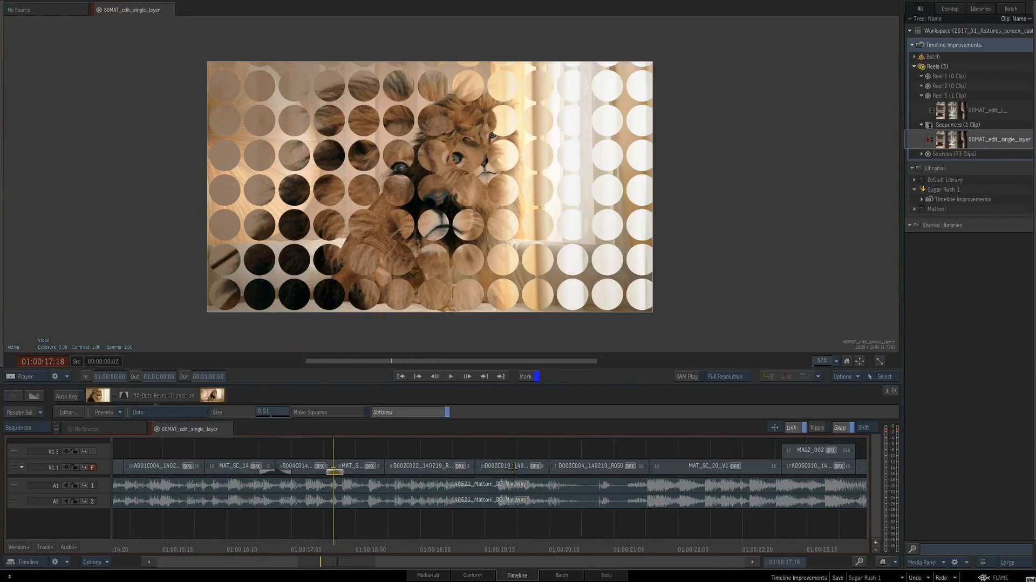
left_click(442, 470)
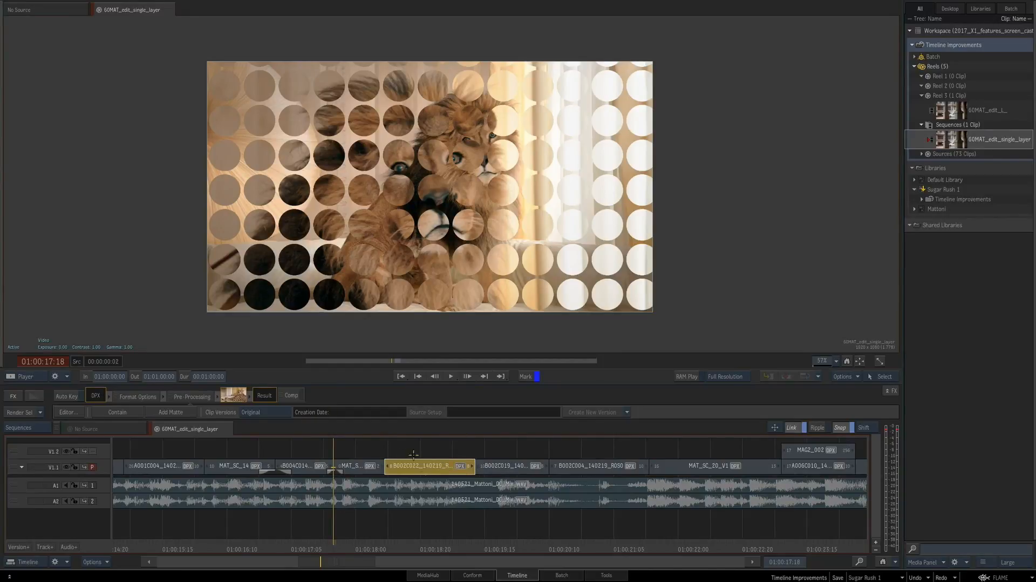
double_click(442, 470)
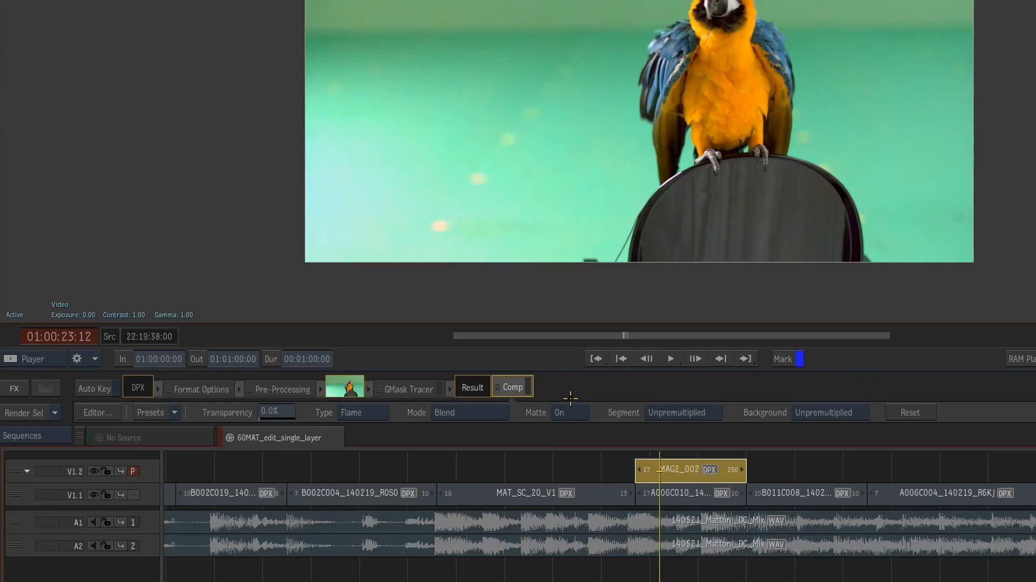
Enable Comp on the MAG2_002 segment and browse its blending modes, keeping Blend
left_click(529, 387)
left_click_drag(286, 413, 130, 413)
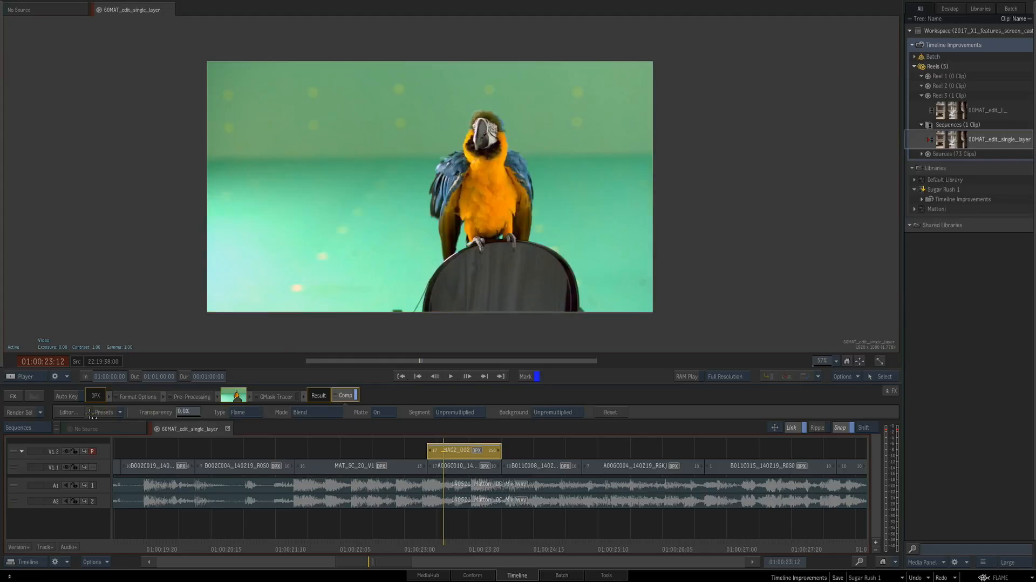
left_click(334, 413)
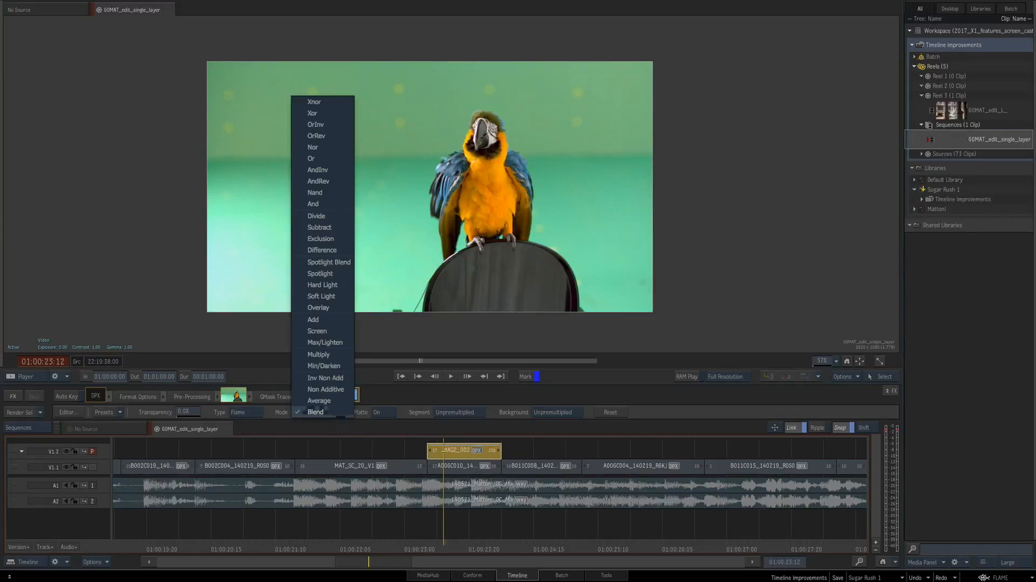
left_click(323, 407)
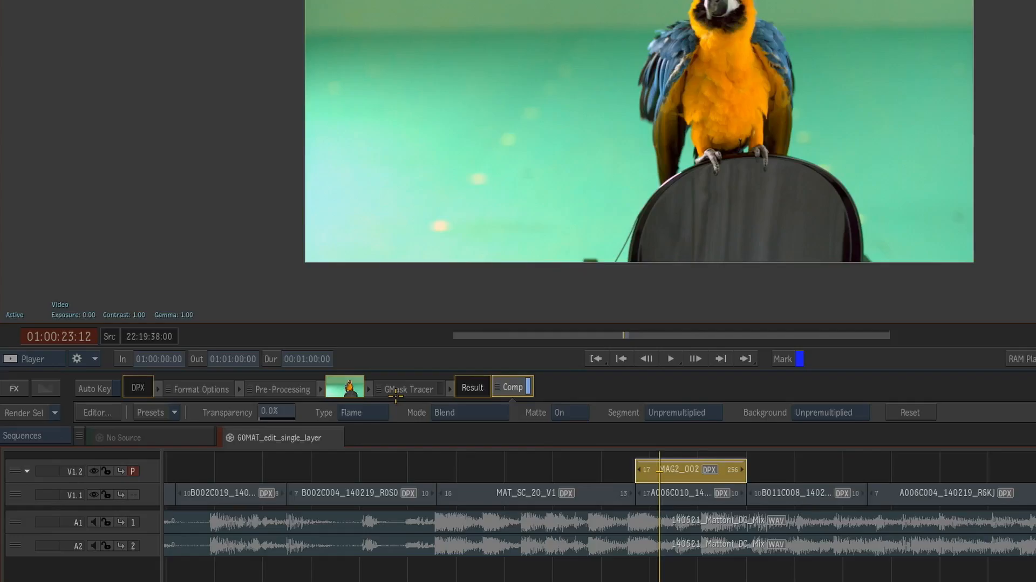
Enable the GMask Tracer on MAG2_002 and try the different settings of the Comp's Matte option
left_click(441, 388)
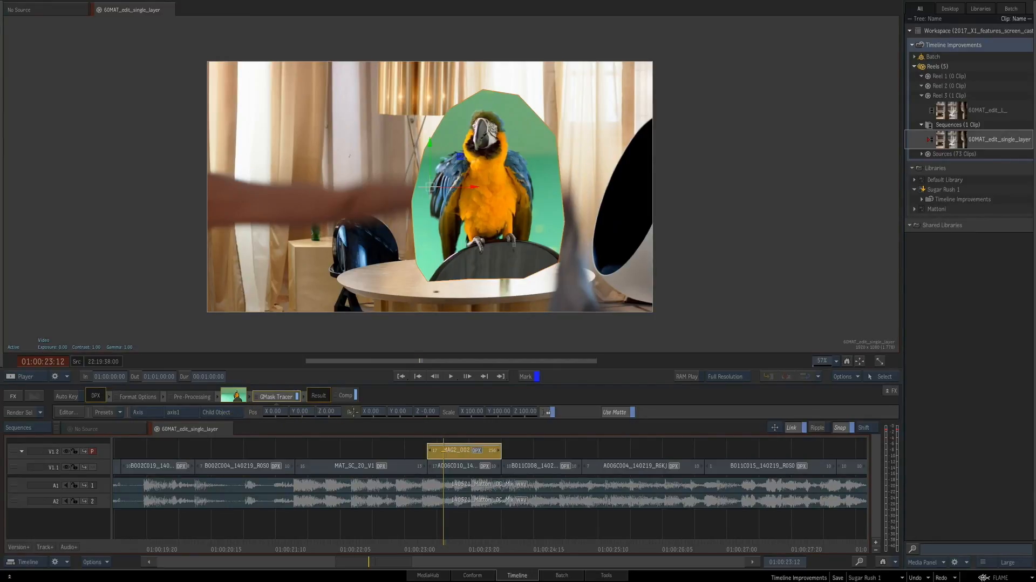
left_click(344, 396)
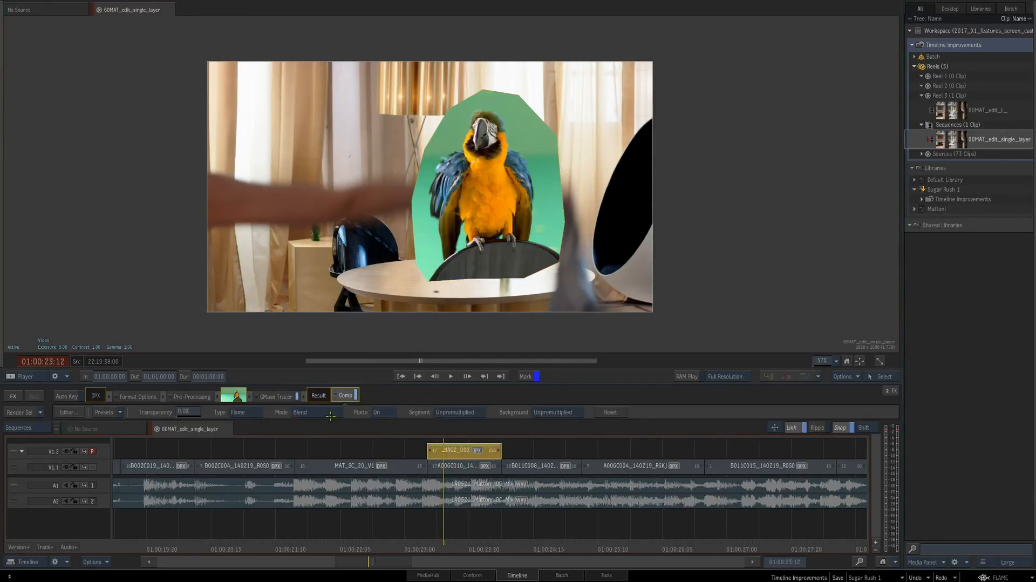
left_click(384, 413)
left_click(386, 400)
left_click(389, 413)
left_click(390, 433)
left_click(387, 413)
left_click(390, 402)
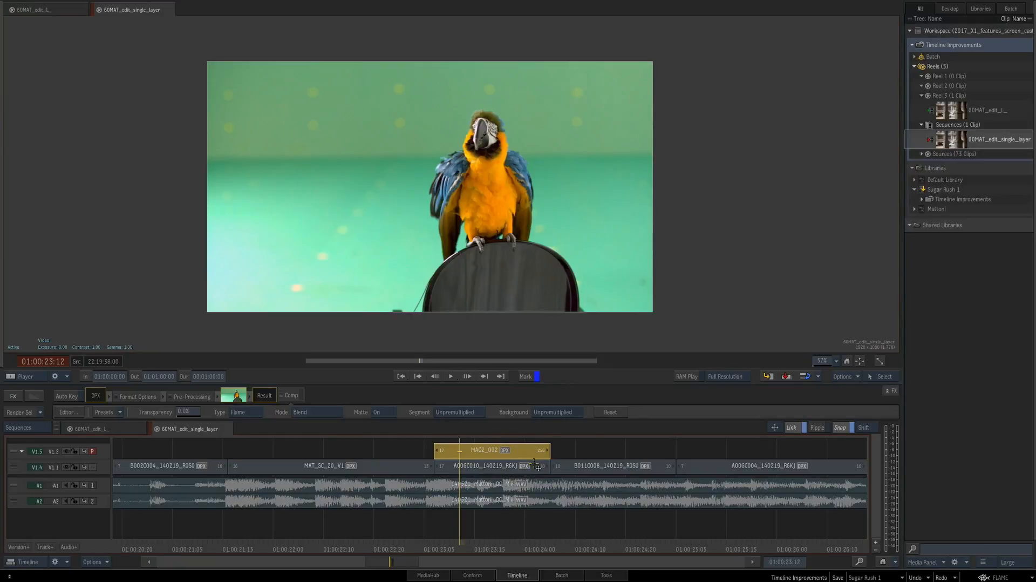
Add an Action timeline effect to the MAG2_002 segment and open its editor
left_click(502, 454)
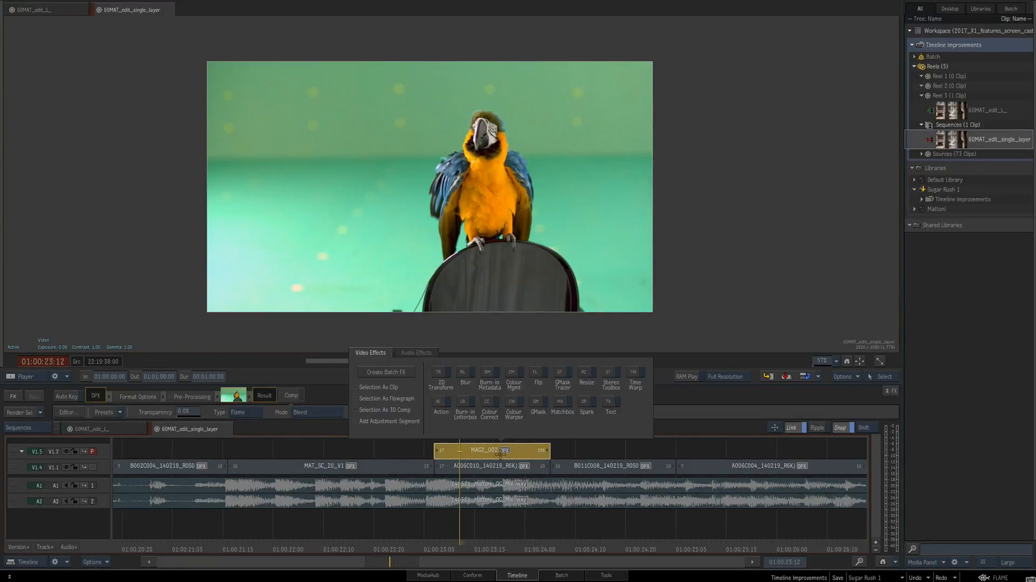
left_click(439, 400)
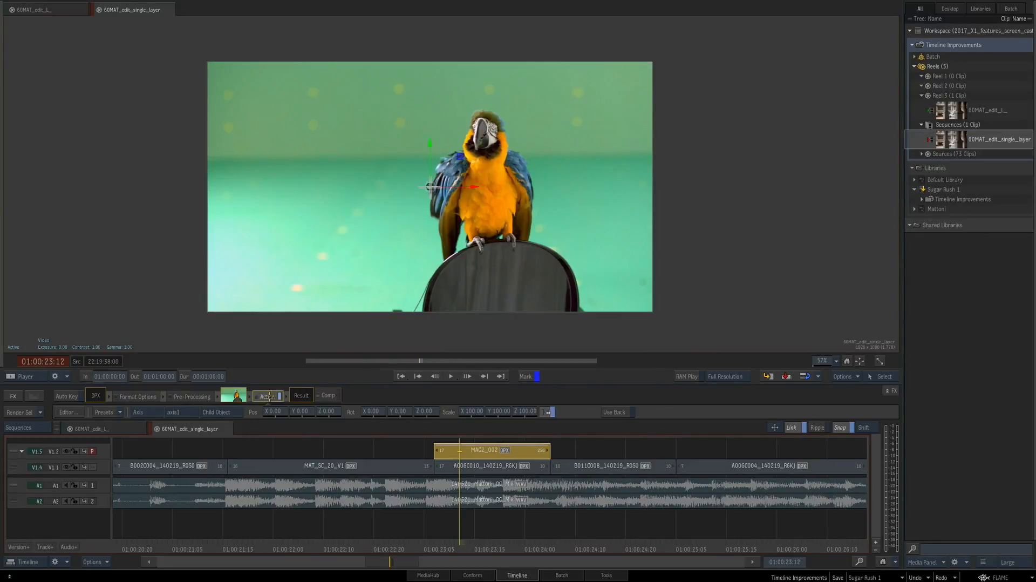
double_click(268, 396)
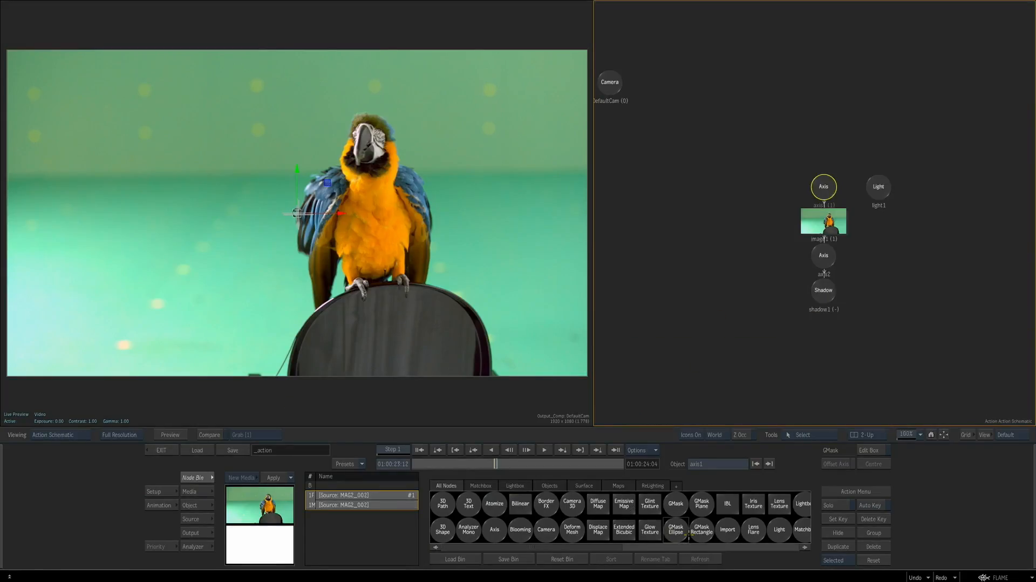
Draw an elliptical GMask around the parrot, centred at about X 248, Y 32, invert it, and return to the timeline
left_click(676, 529)
left_click_drag(380, 220, 493, 358)
left_click(696, 327)
left_click(185, 505)
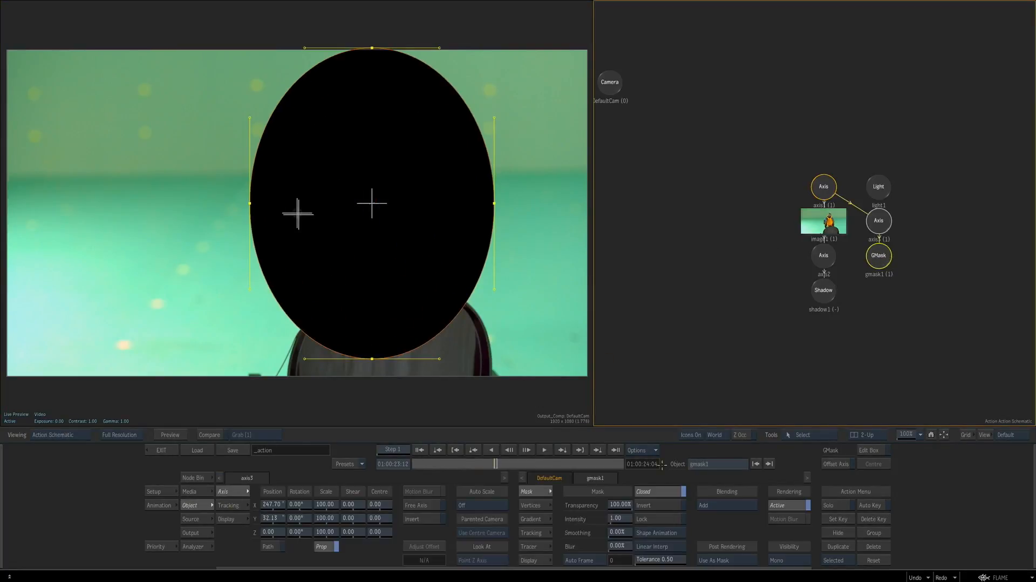
left_click(665, 503)
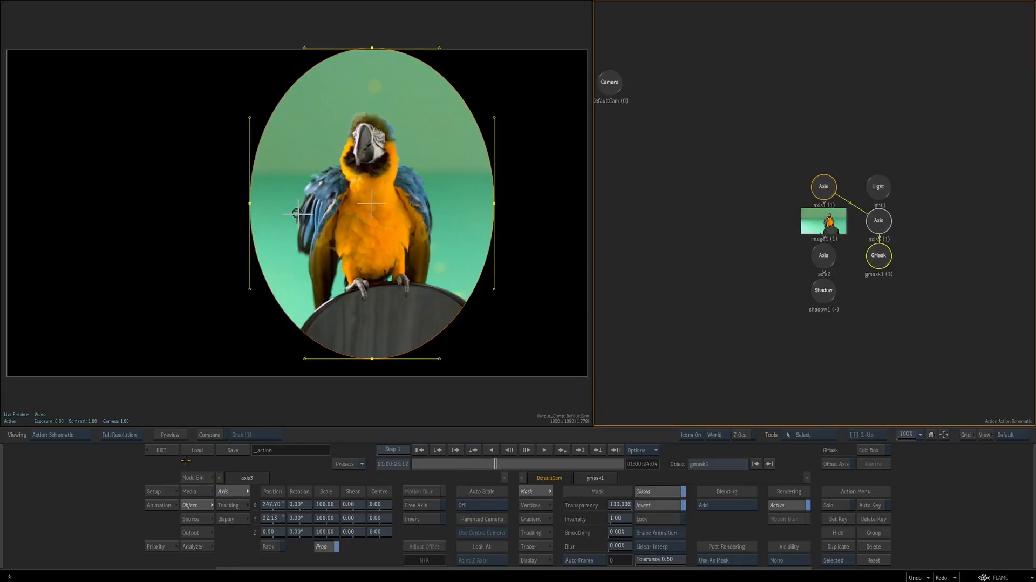
left_click(164, 450)
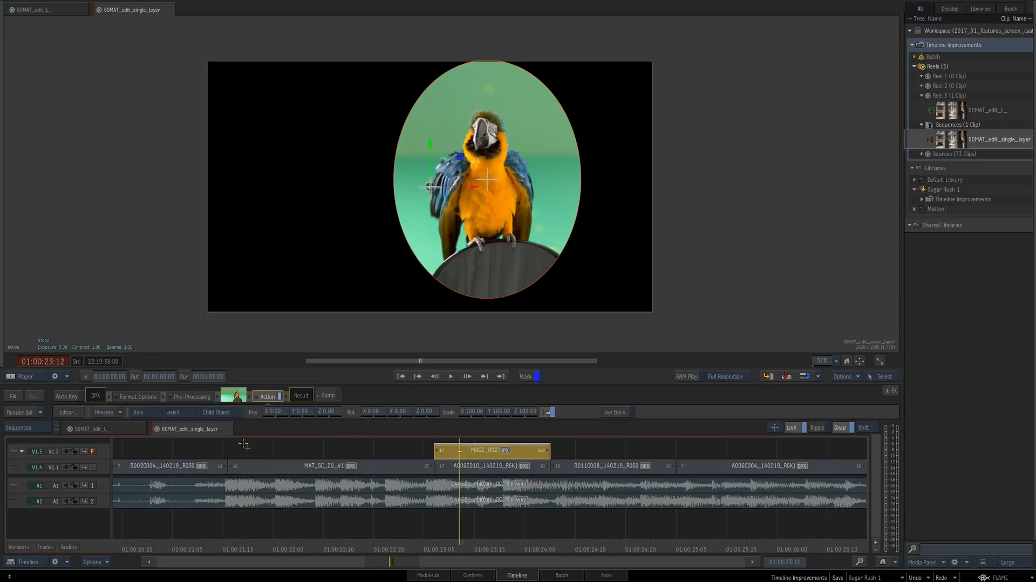
Compare the masked parrot with Comp on and off, and remove the Action effect from MAG2_002
left_click(337, 395)
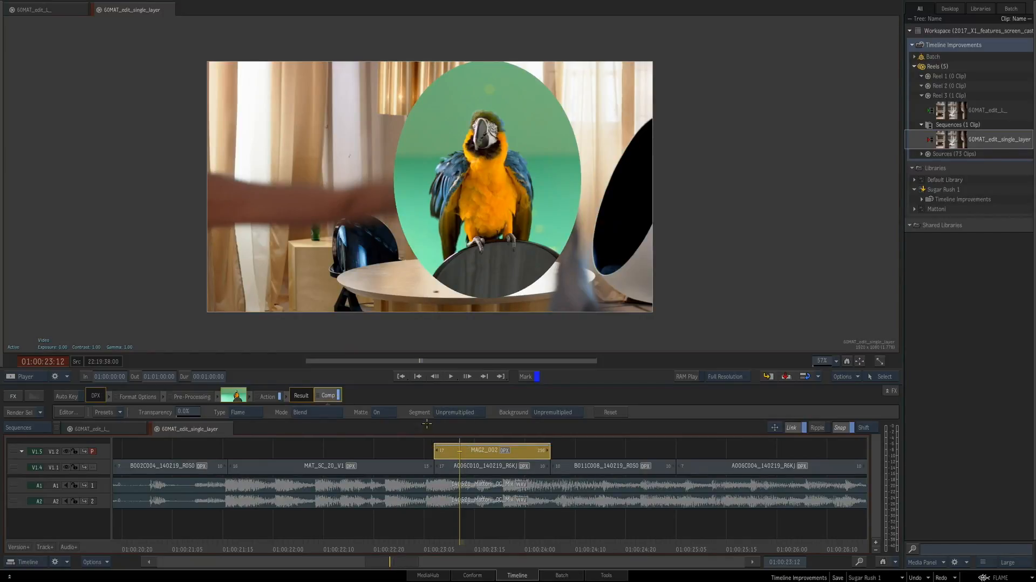
left_click(337, 396)
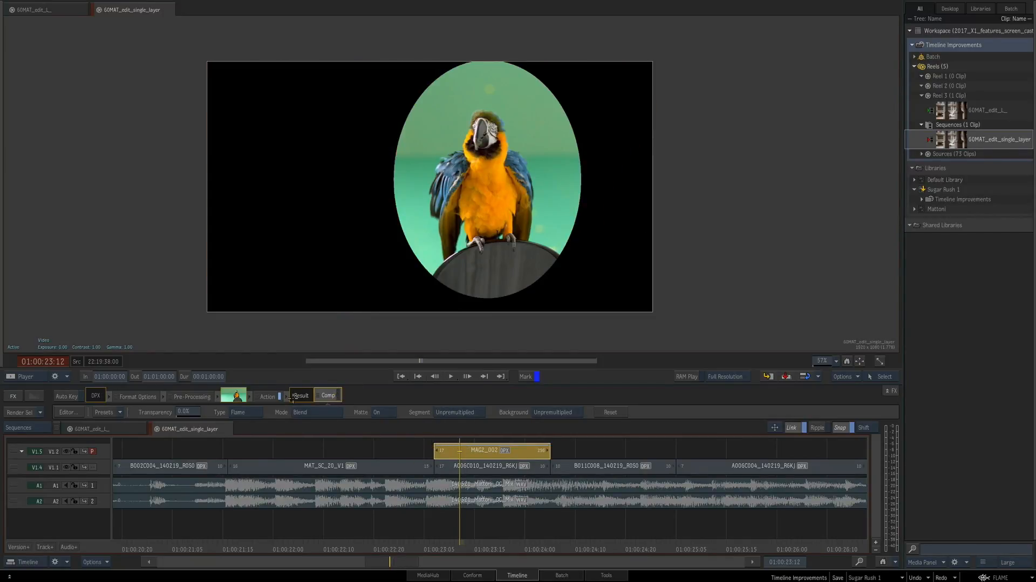
left_click(268, 397)
left_click_drag(269, 397, 381, 502)
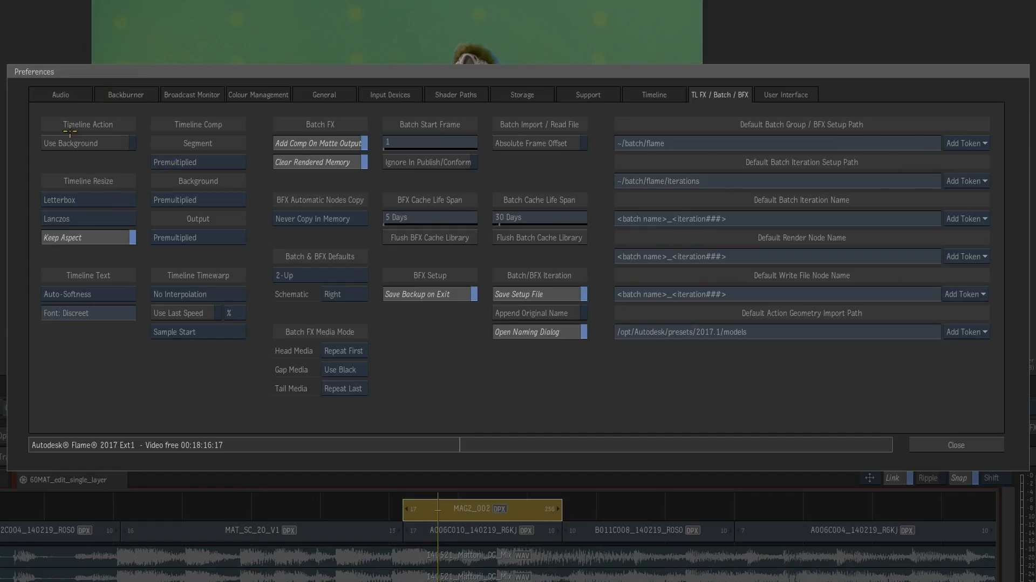
Enable Use Background for Timeline Action in the preferences and close them
left_click(115, 144)
left_click(963, 447)
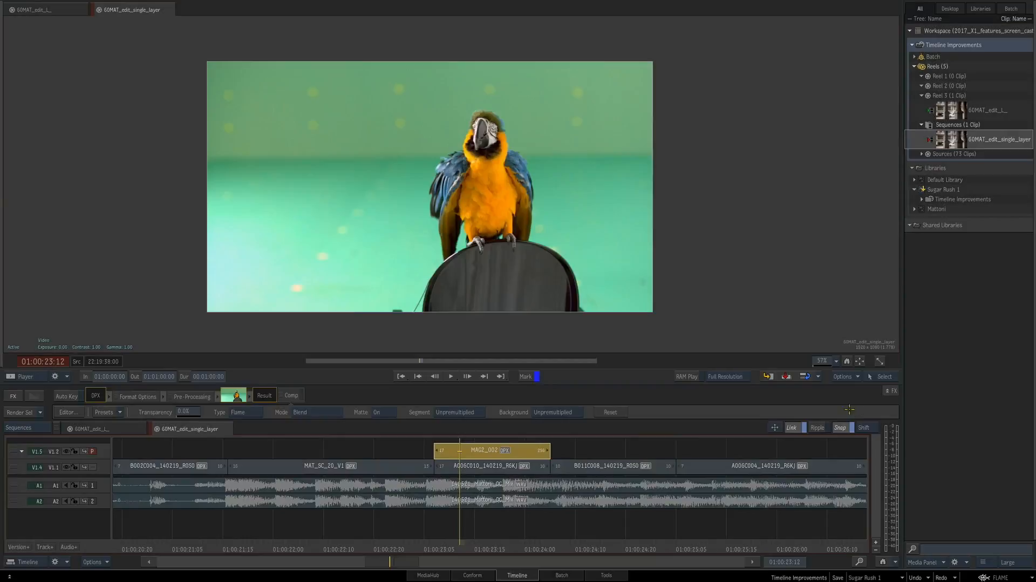
Add a new Action effect to the MAG2_002 segment and enter its editor
right_click(513, 462)
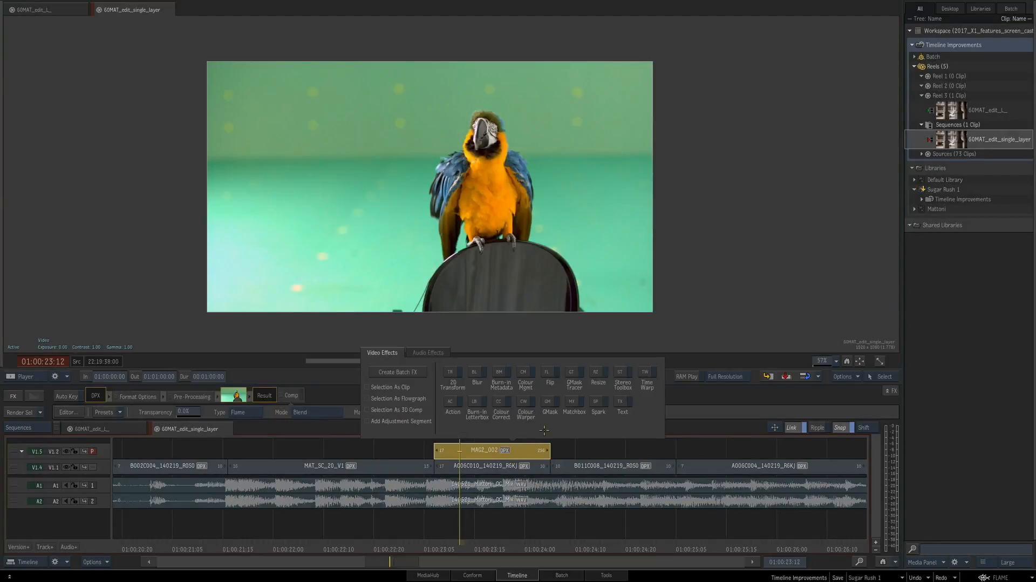
left_click(457, 416)
double_click(268, 397)
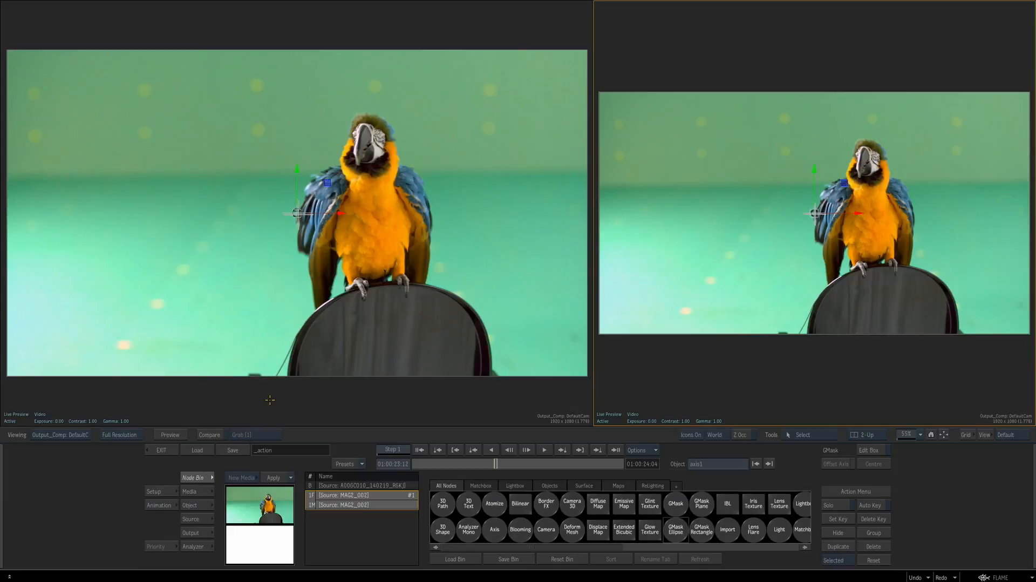
Show the Action schematic, draw an elliptical GMask around the parrot at about X 242, Y 11, and invert it
key("F4")
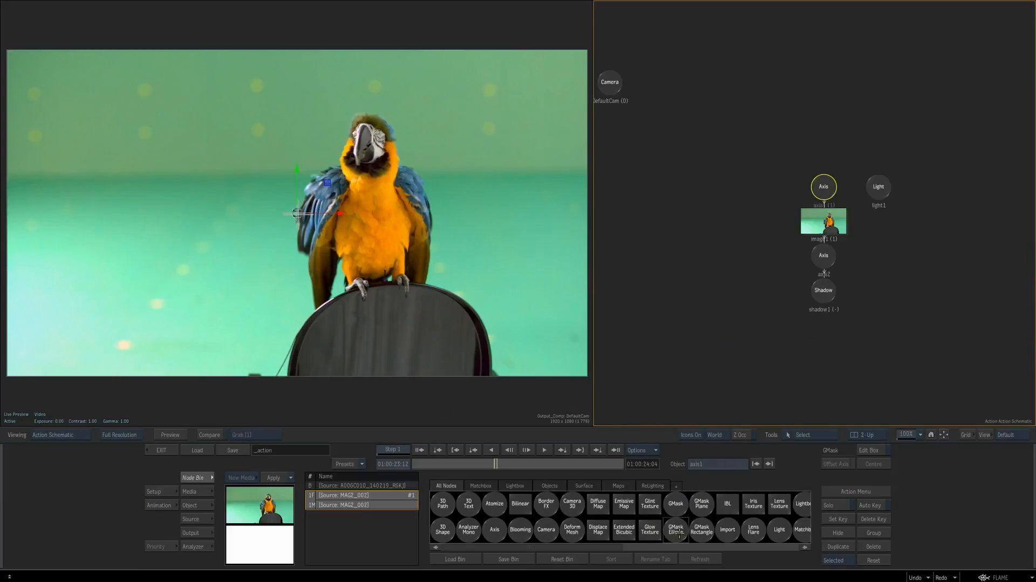
mouse_move(378, 222)
left_mouse_down()
mouse_move(422, 300)
mouse_move(508, 382)
left_mouse_up()
left_click_drag(878, 256, 881, 260)
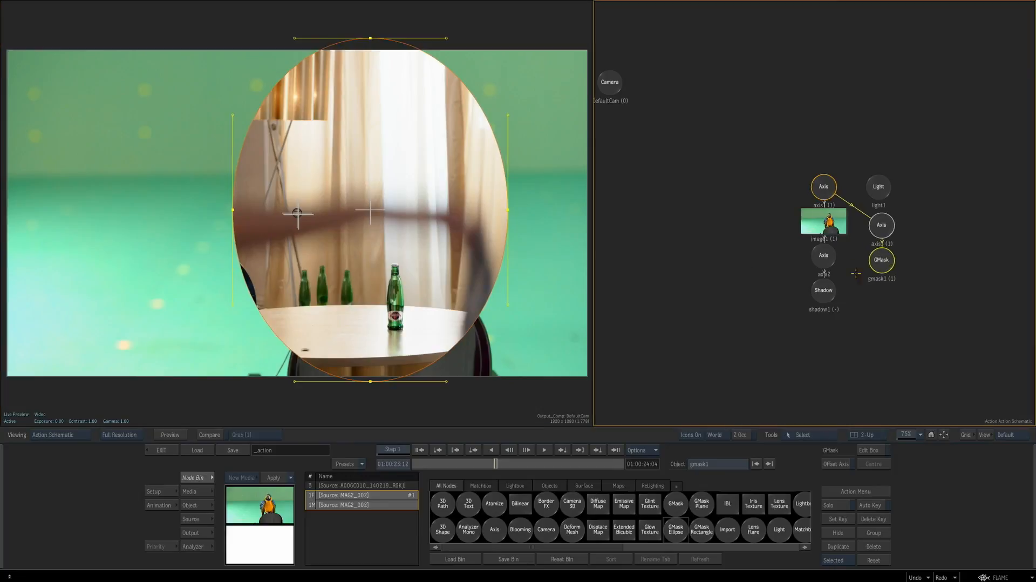
left_click(195, 505)
left_click(655, 505)
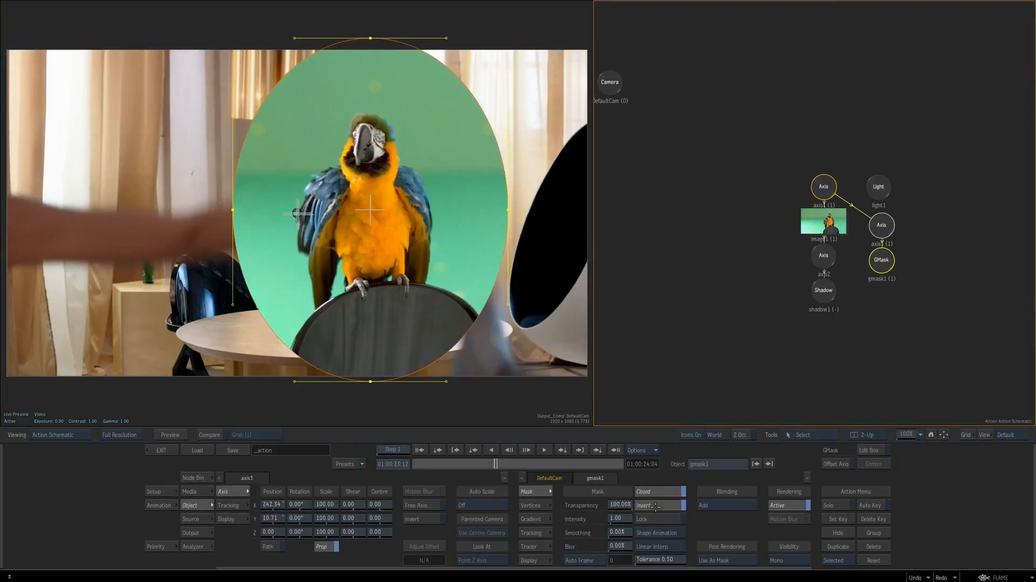
Inspect the background source in Action's media list and return to the timeline
left_click(204, 489)
left_click(433, 486)
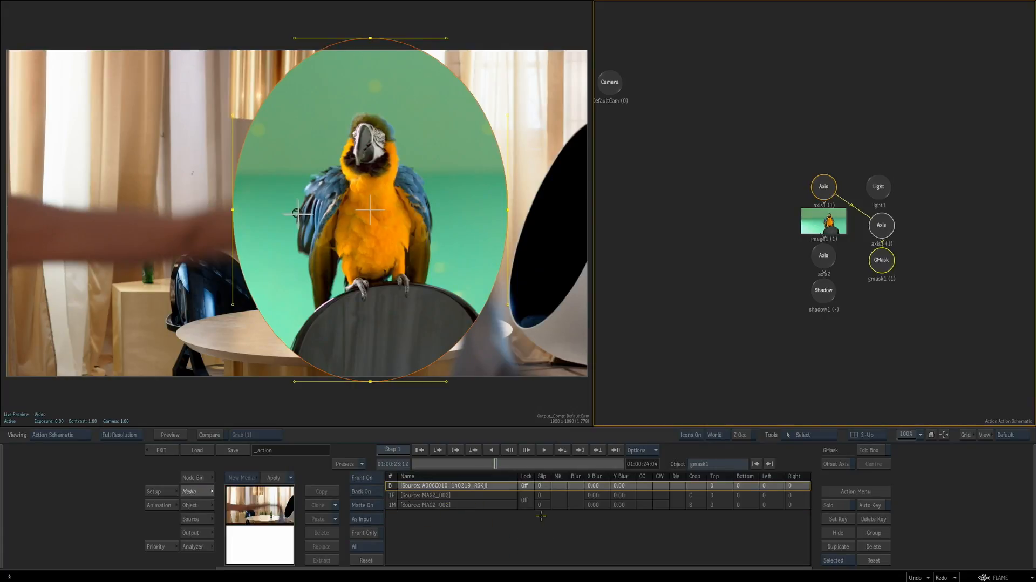
left_click(168, 449)
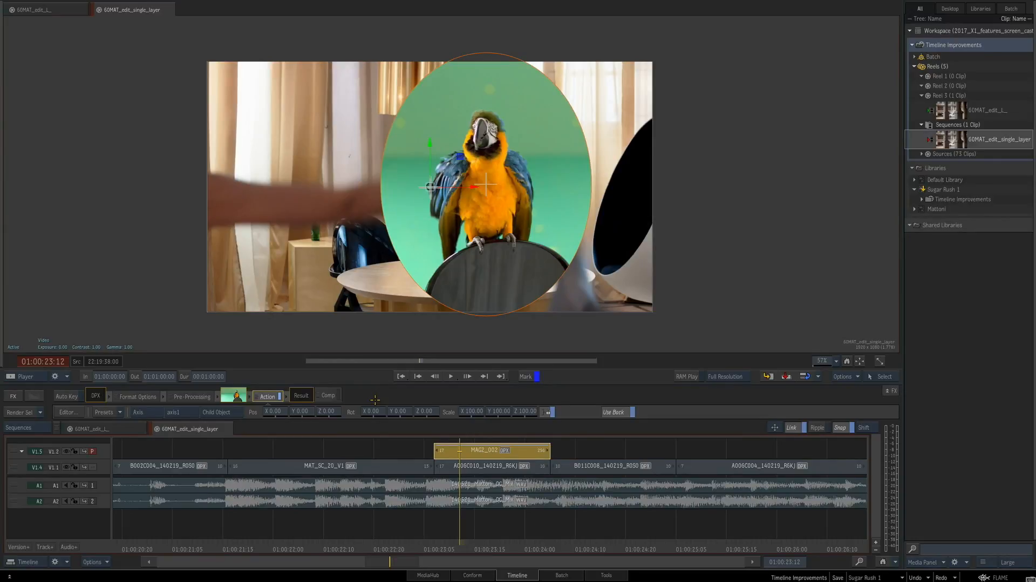
Give the gap between MAG2_002 and MAT_SC_31_V2 a colour source and replace its colour with blue
key("ctrl+shift+p")
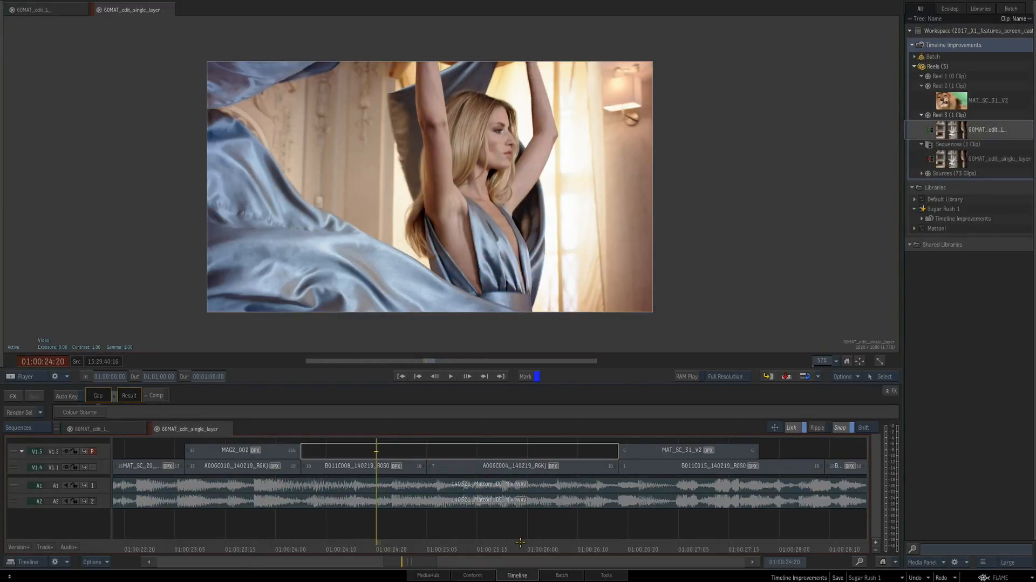
left_click(528, 452)
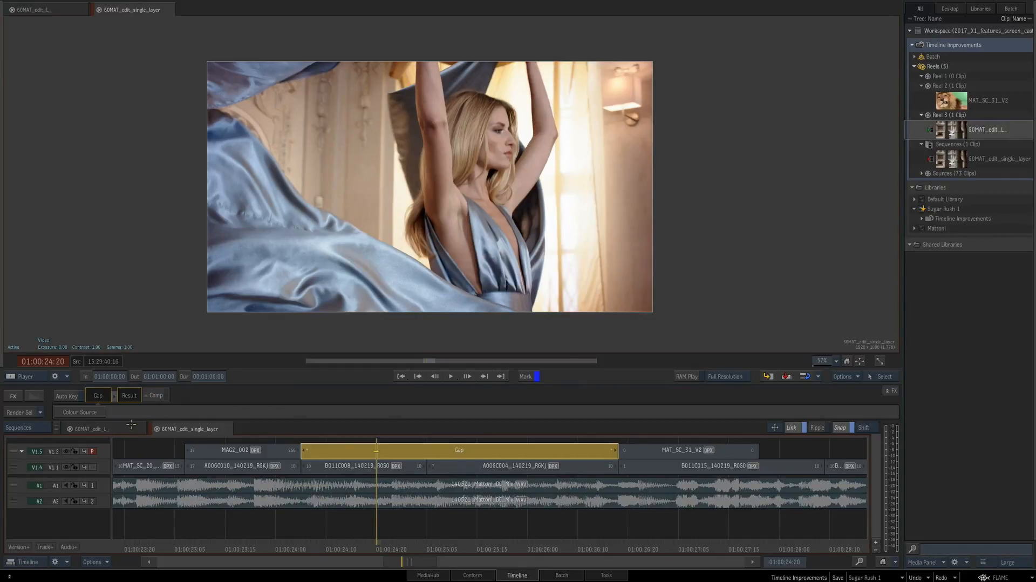
left_click(95, 414)
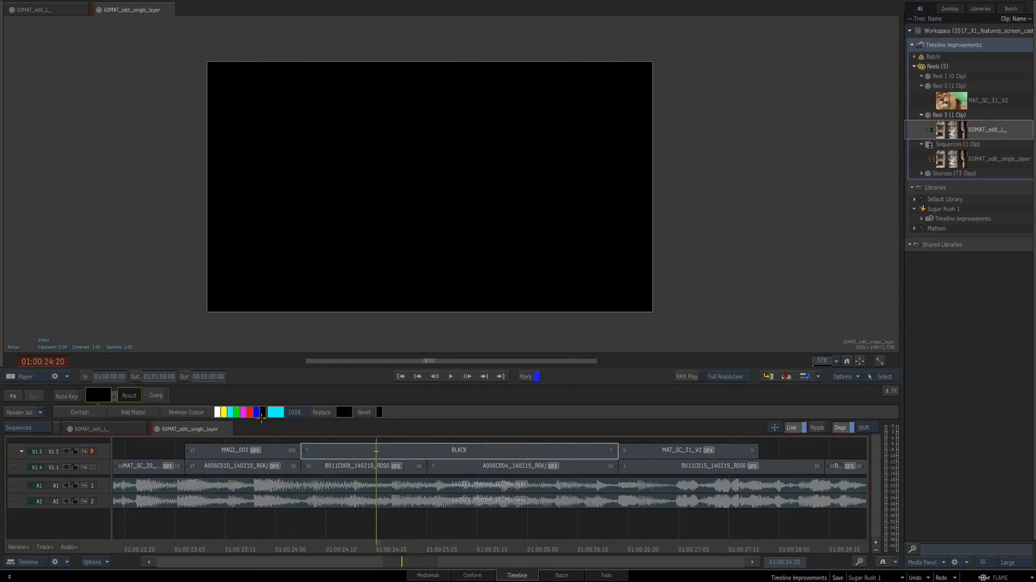
left_click(257, 412)
left_click(323, 411)
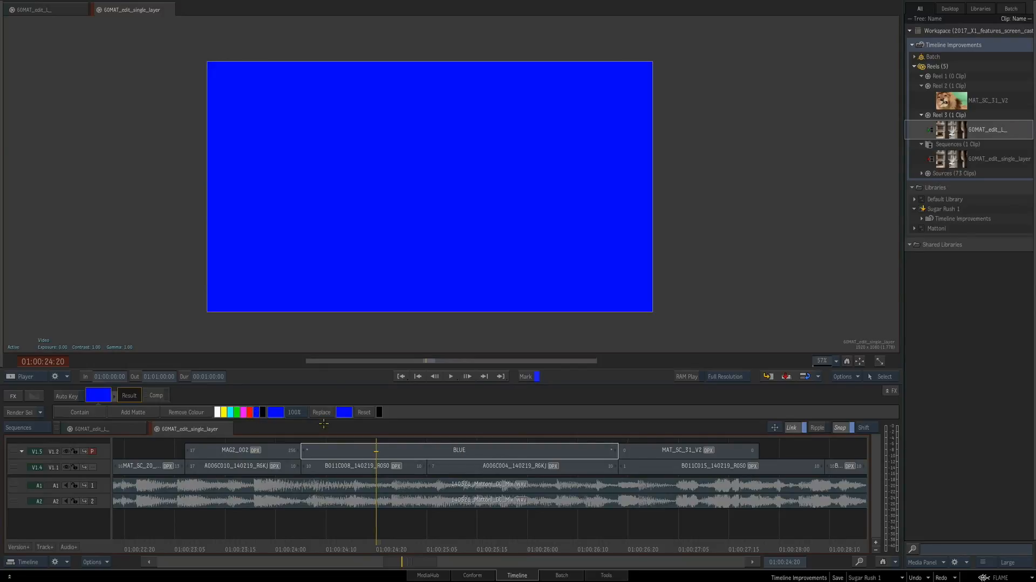
Enable Comp on the blue segment and set its transparency to 55%
left_click(442, 453)
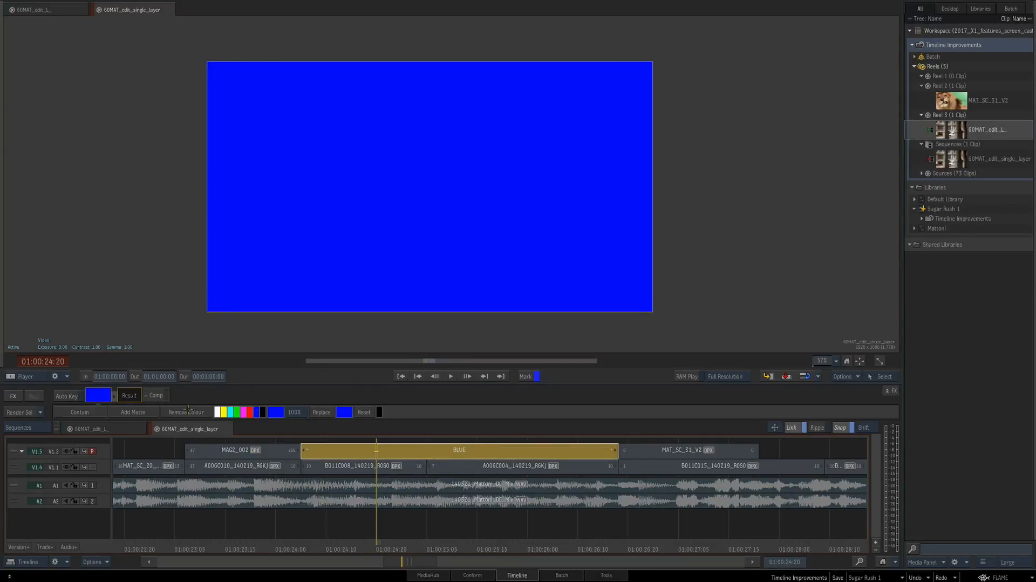
left_click(156, 395)
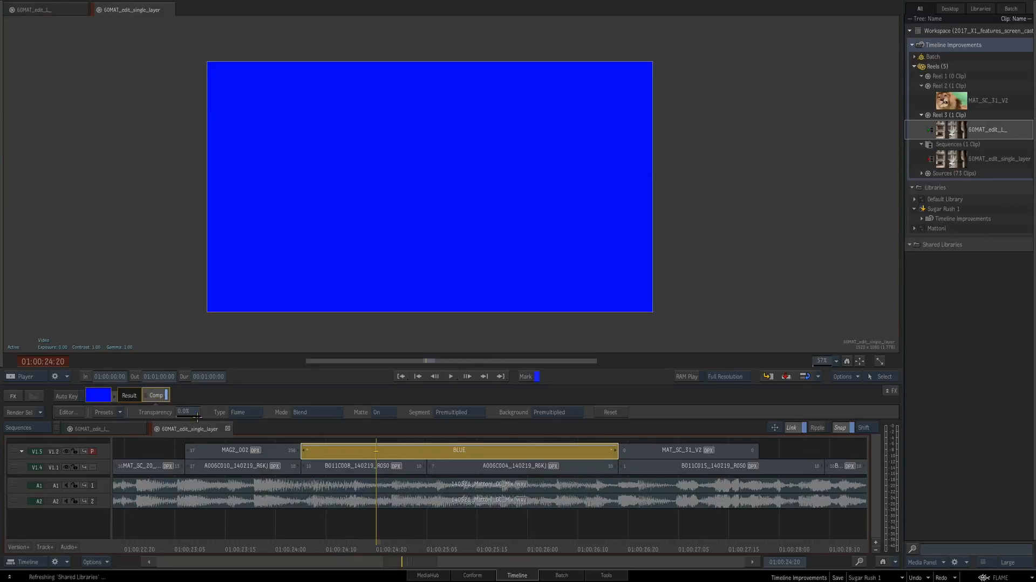
left_click_drag(189, 412, 210, 412)
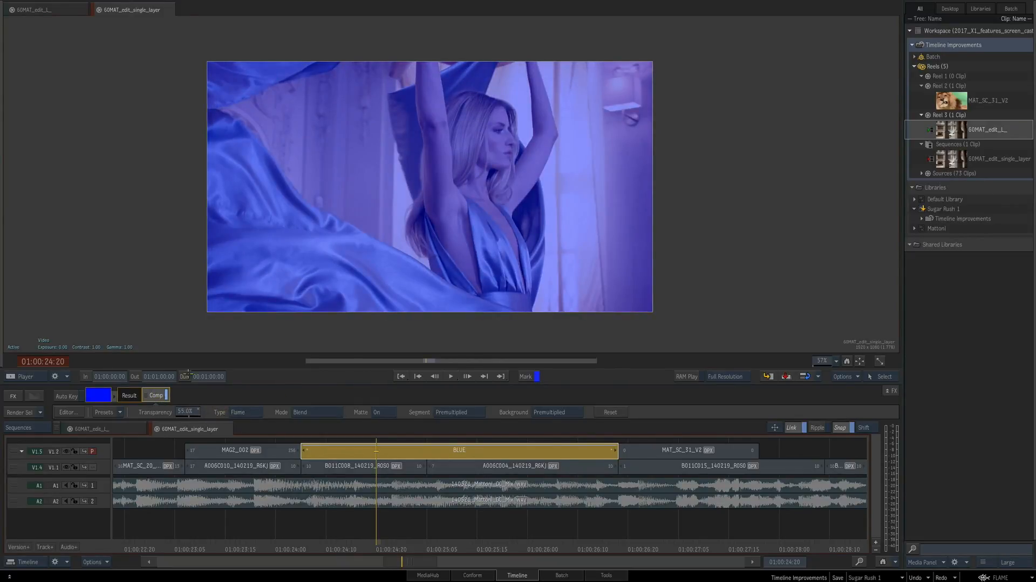
Disable Comp on the blue segment and return to its colour source settings
left_click(167, 396)
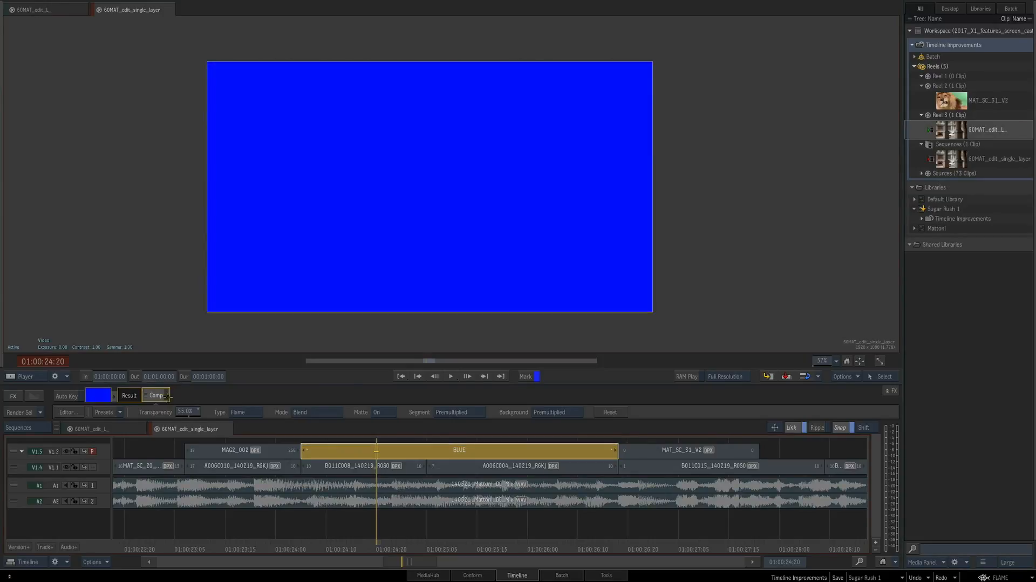
left_click(101, 397)
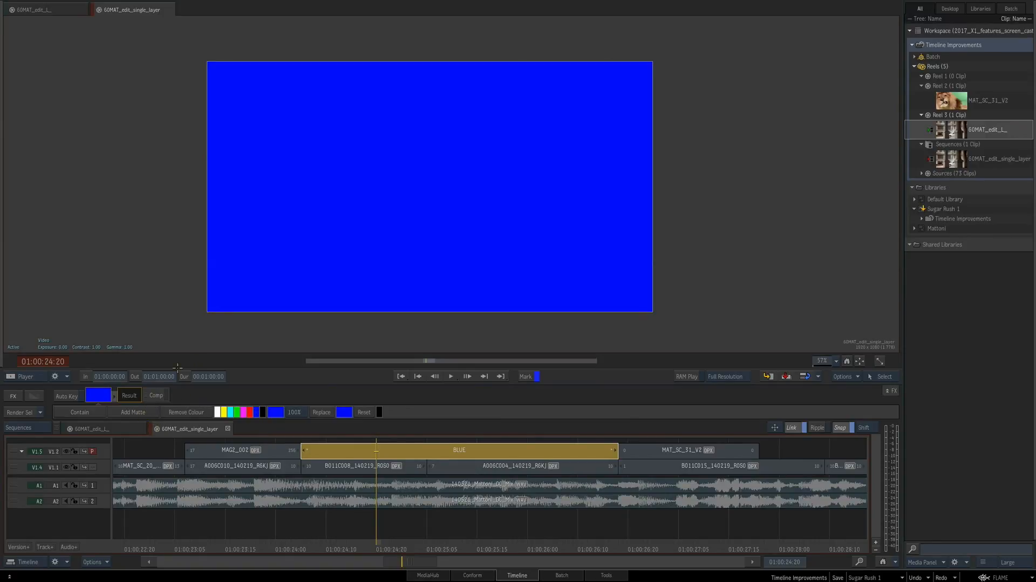
Add the 60MAT_edit_L_ clip as a matte for the blue segment and turn on the segment's Comp
left_click(140, 413)
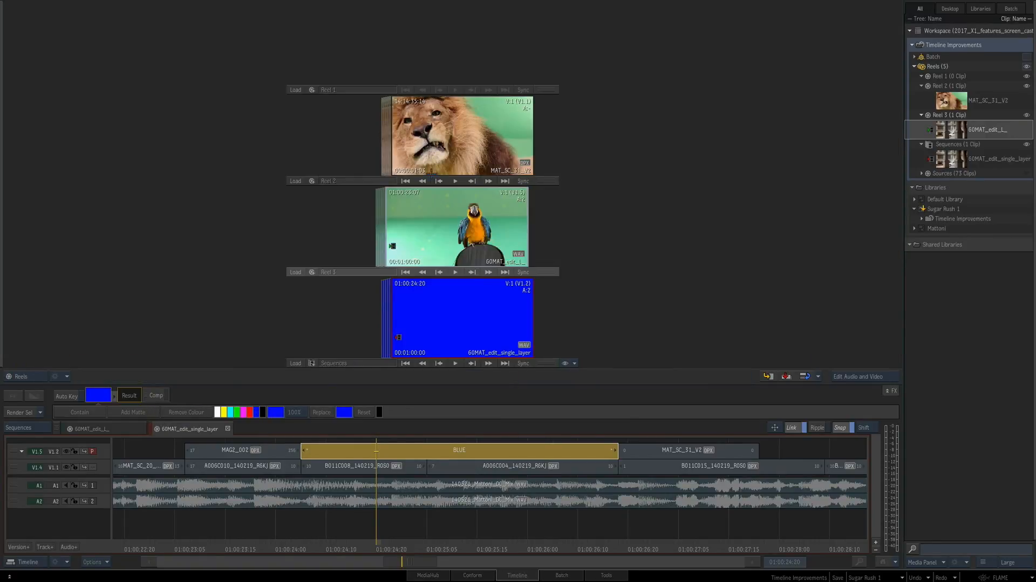
left_click(494, 234)
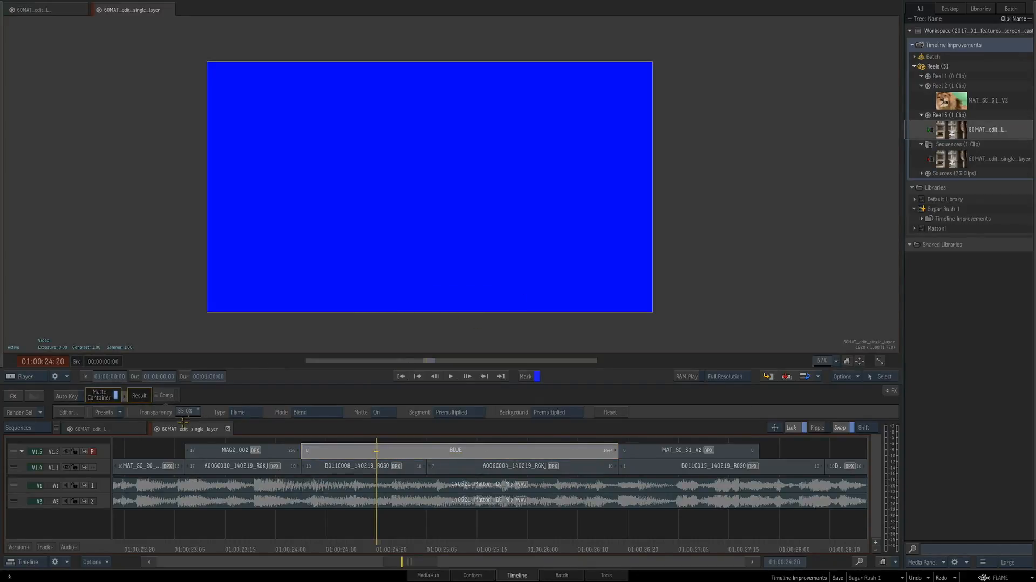
left_click(173, 398)
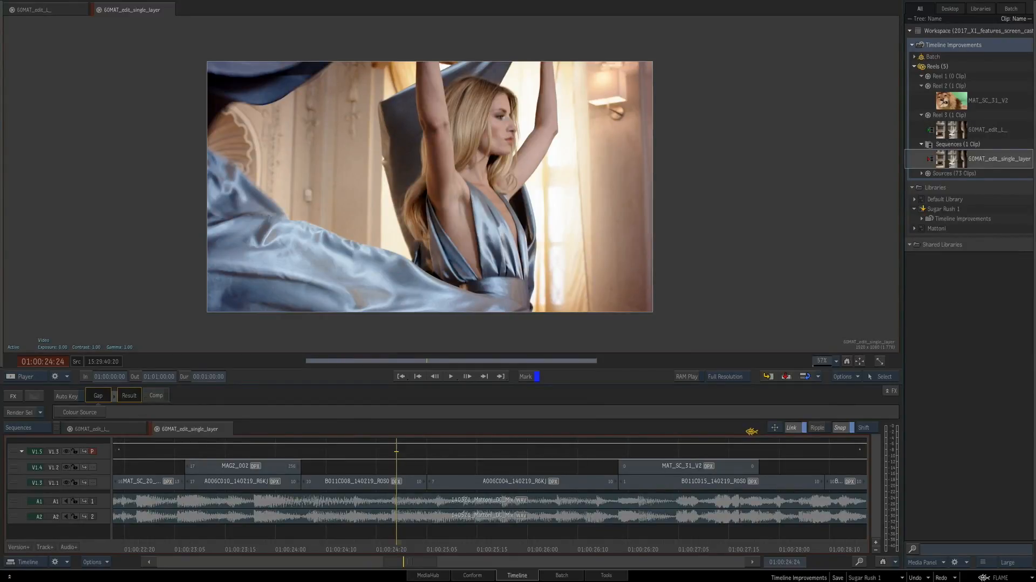
Add a Colour Management effect to the gap on the empty top video track and select that gap
left_click(603, 448)
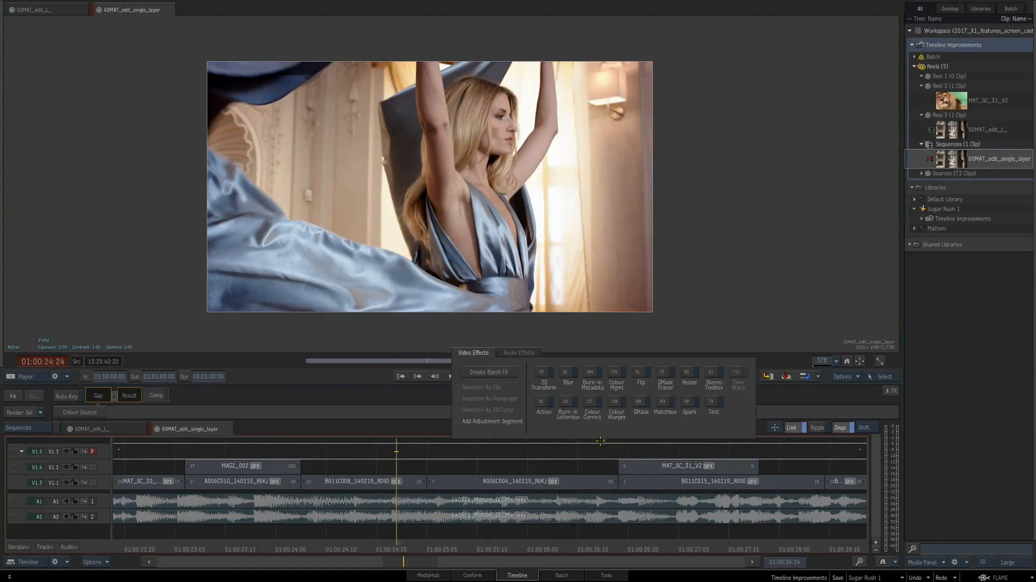
left_click(614, 373)
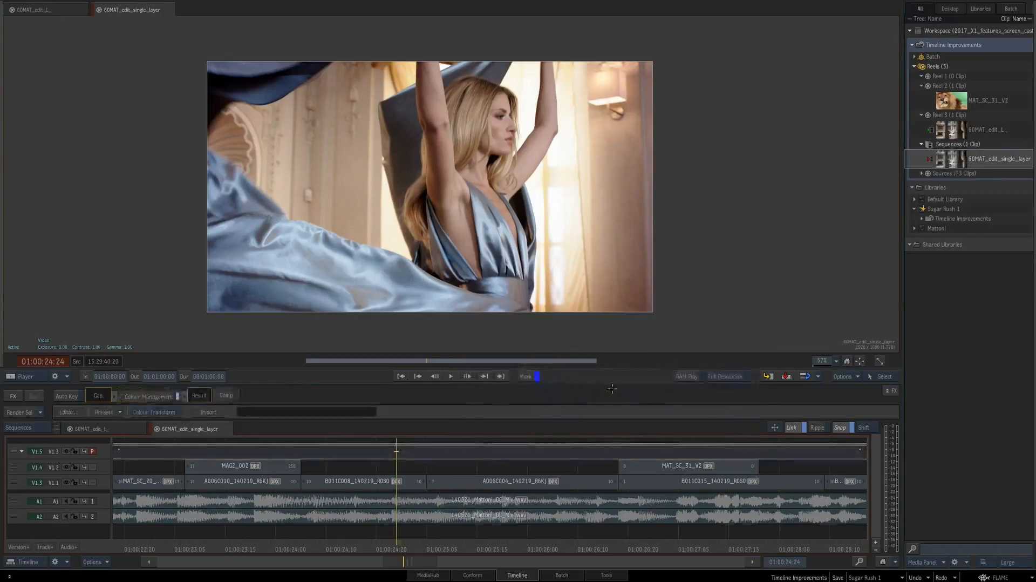
left_click(506, 452)
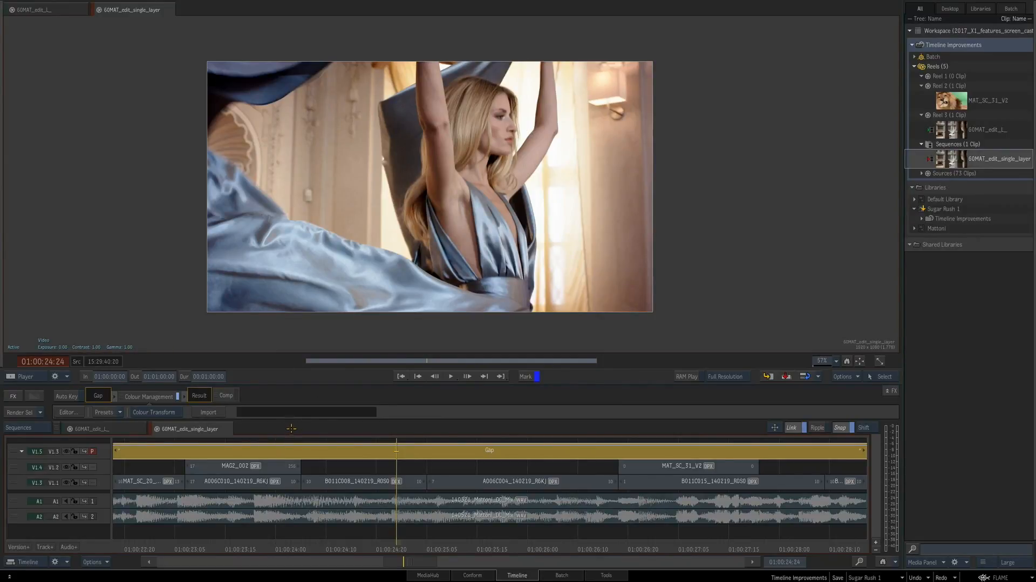
Examine the gap's Colour Management modes and the folders of colour transforms available for import
left_click(180, 412)
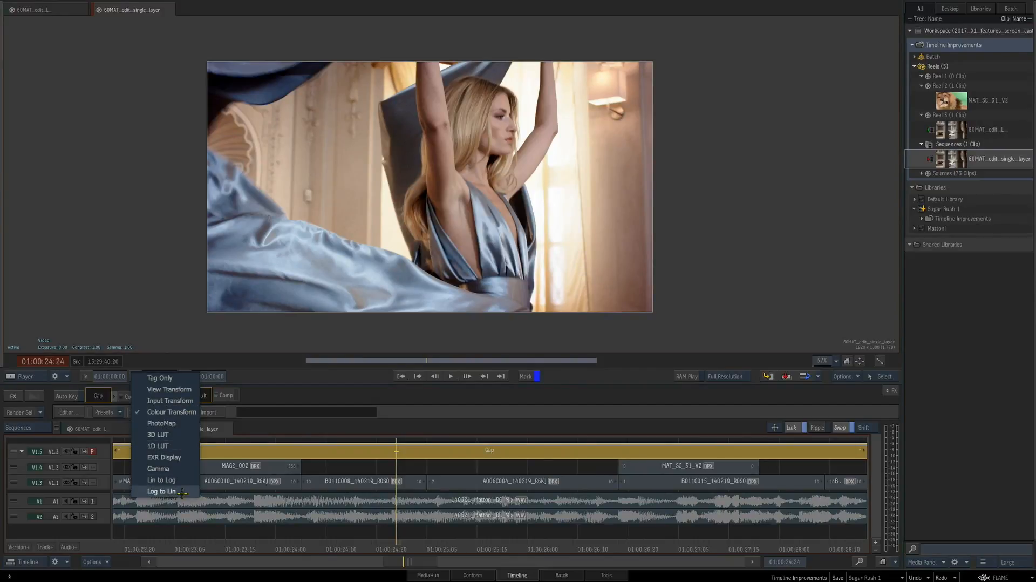
left_click(186, 412)
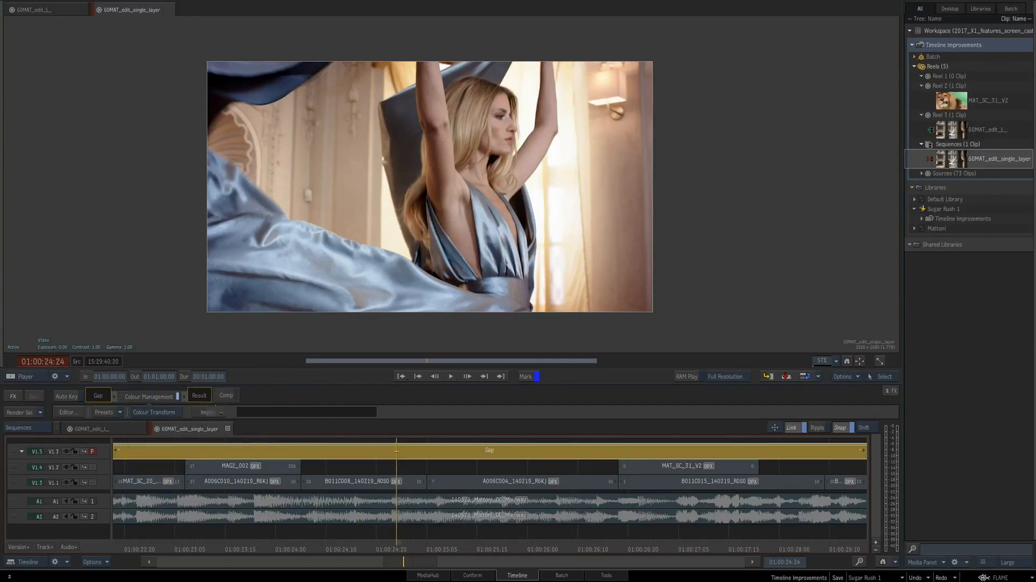
left_click(220, 413)
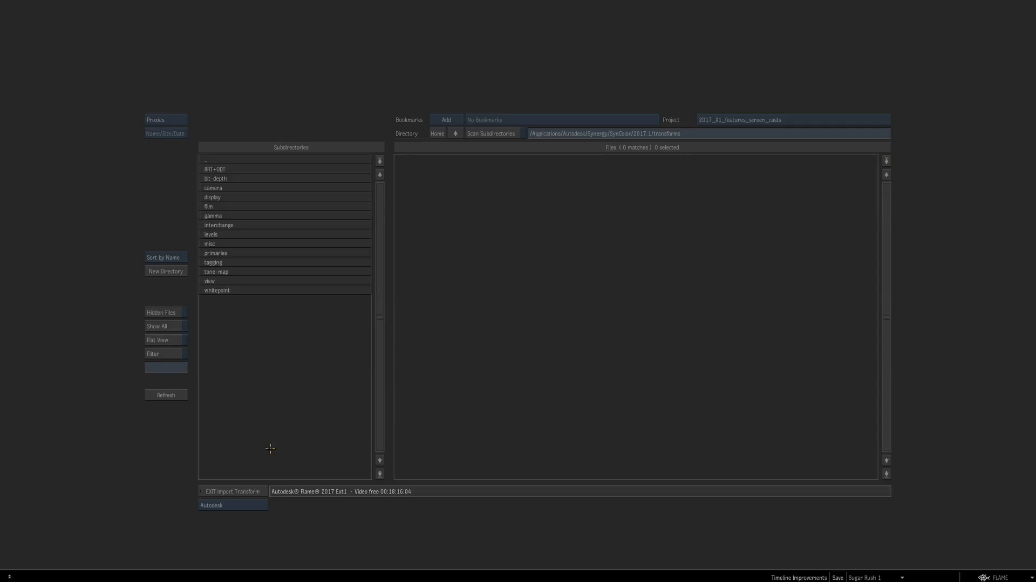
left_click(248, 492)
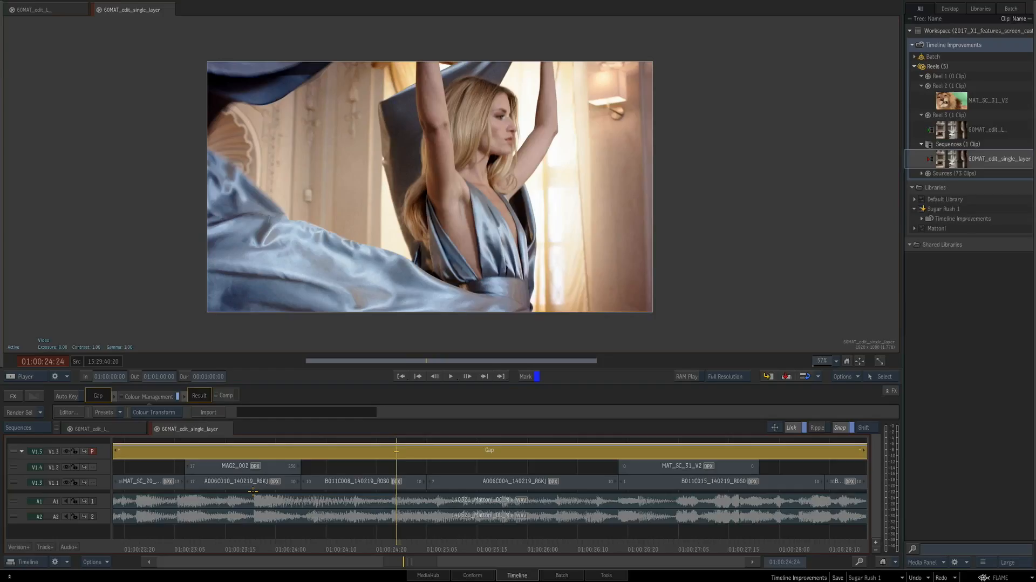
Set the gap's Colour Management to 3D LUT, import LC3DL_Fuji3513_Eizo_CG241W, and toggle the effect off and on to compare
left_click(160, 411)
left_click(176, 435)
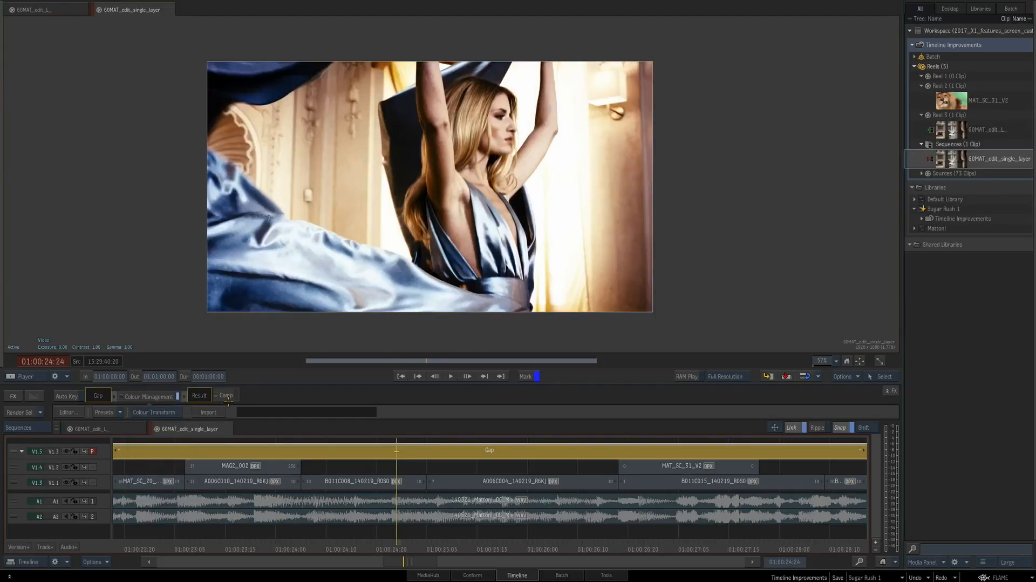
left_click(217, 412)
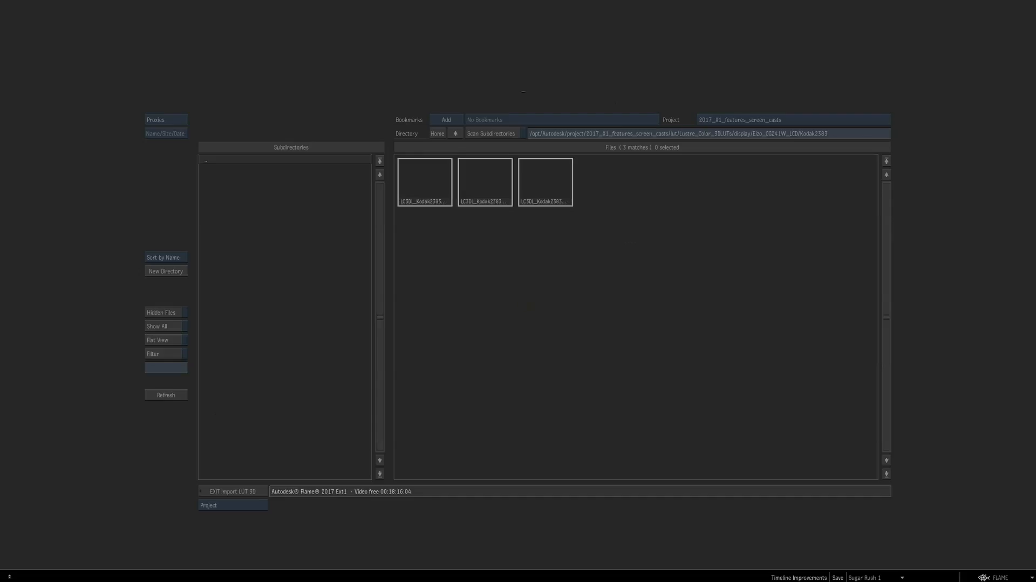
left_click(438, 134)
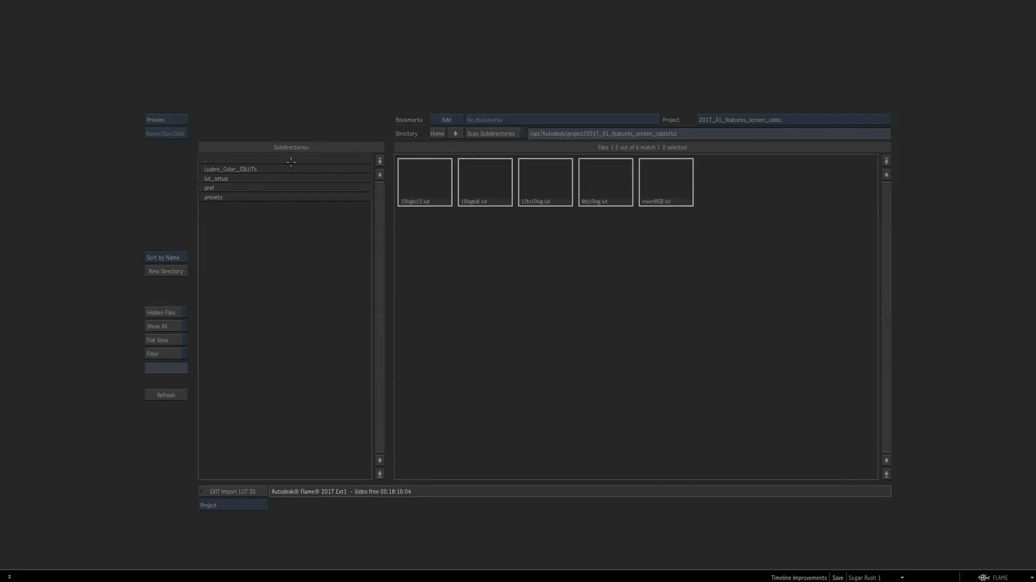
left_click(273, 169)
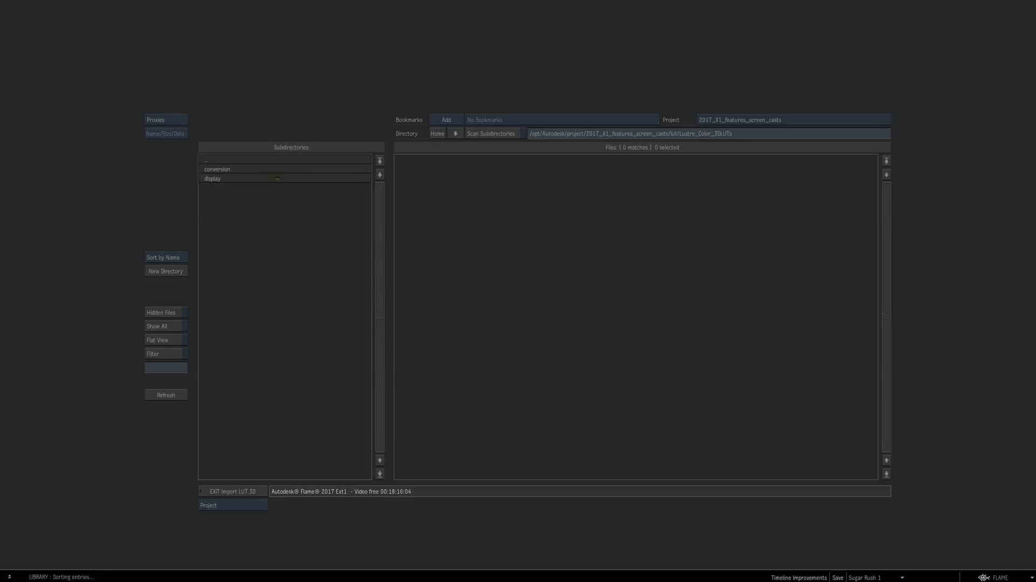
left_click(280, 178)
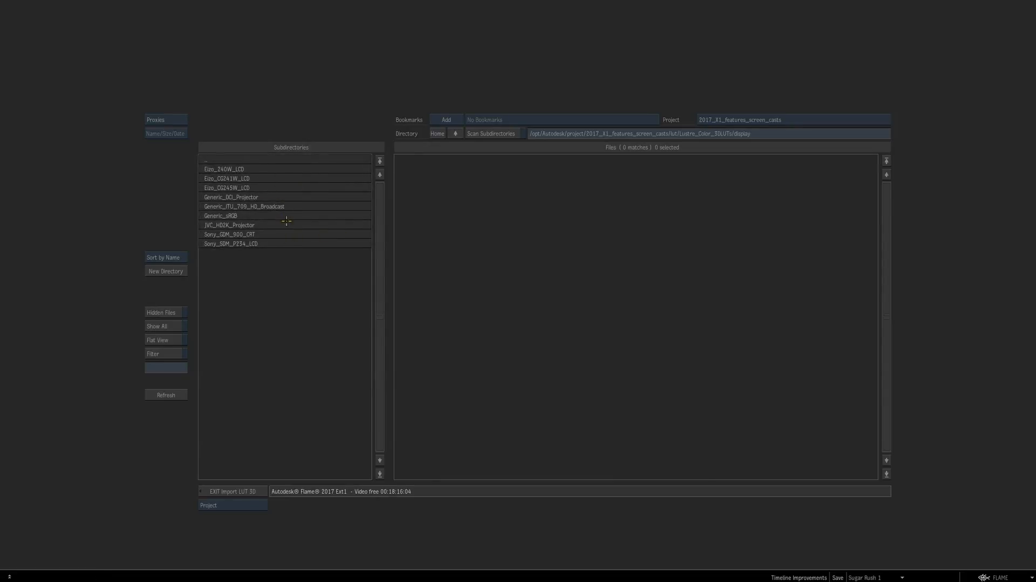
left_click(267, 179)
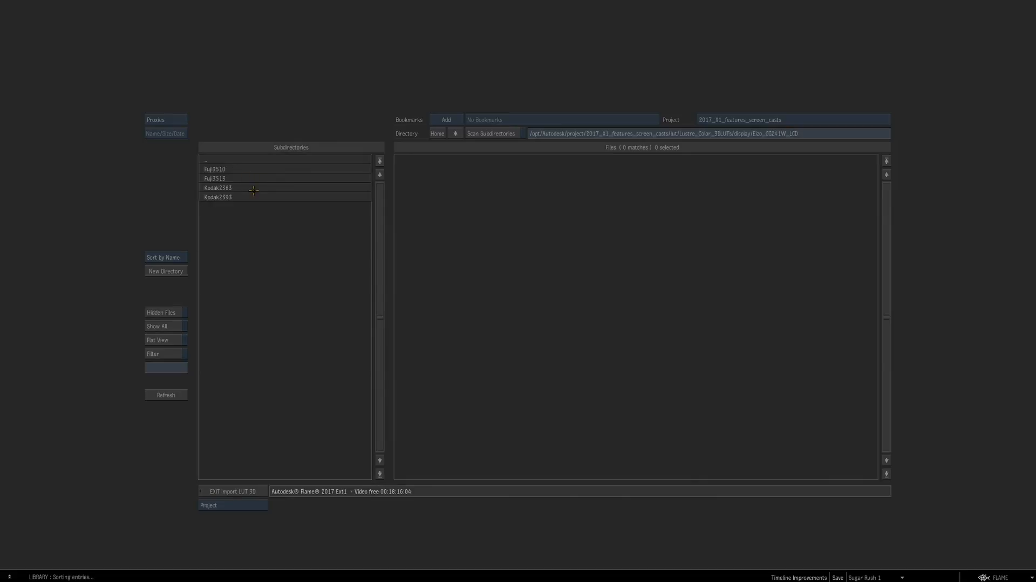
left_click(261, 178)
left_click(420, 187)
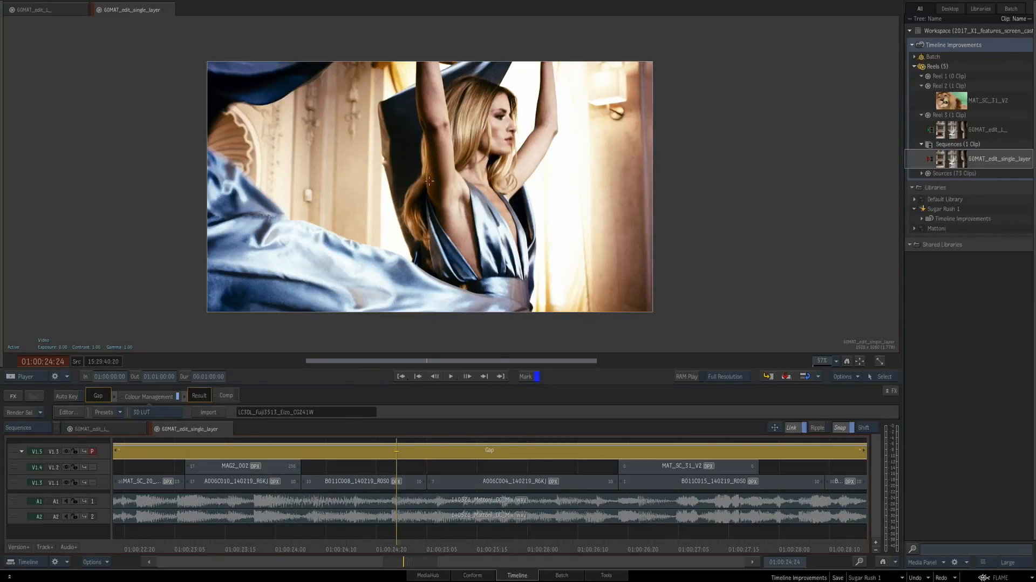
left_click(178, 396)
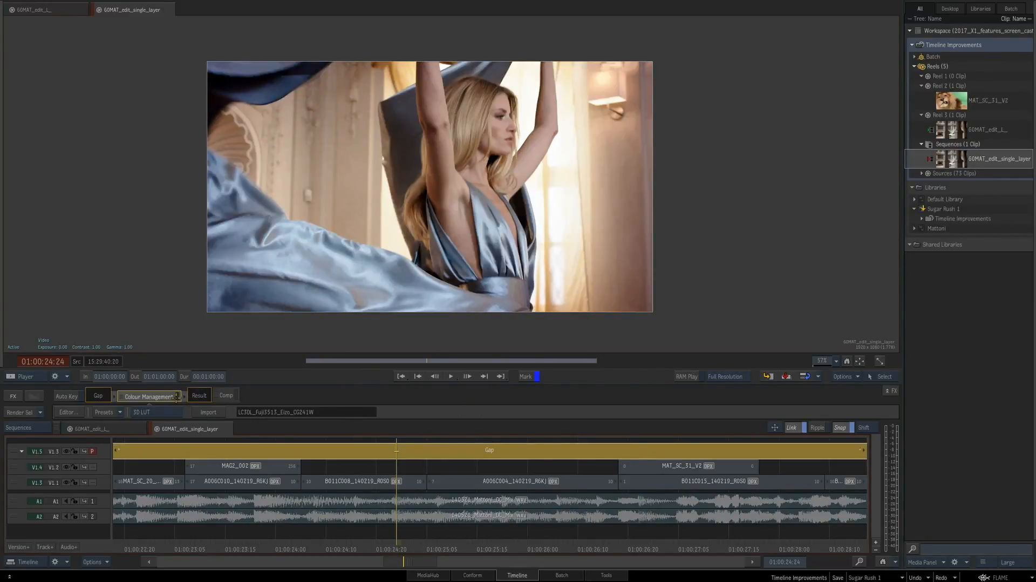
left_click(177, 396)
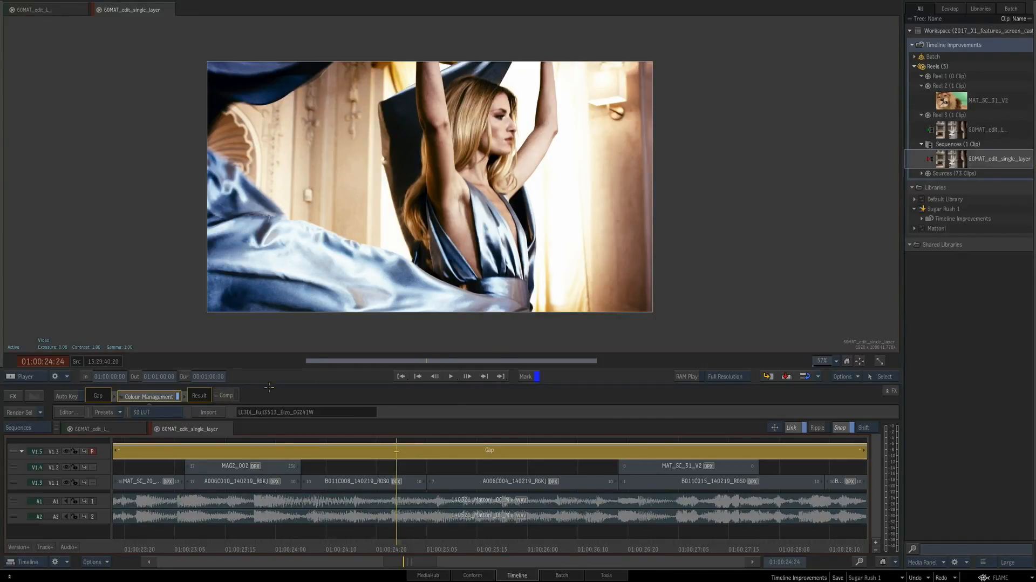
Try blending the gap's LUT through Comp with a raised transparency, and turn Comp off again
left_click(223, 398)
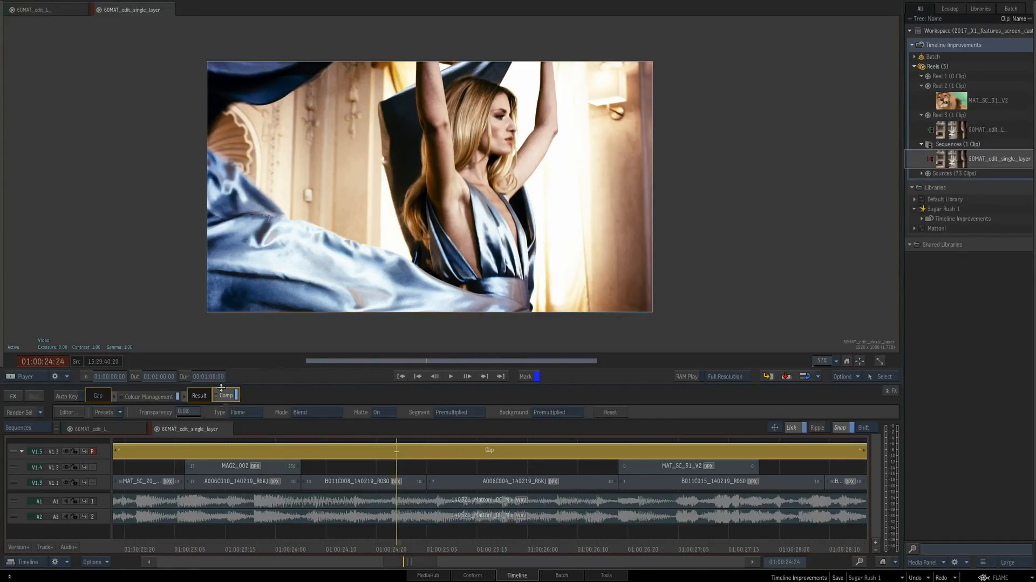
left_click_drag(186, 412, 202, 412)
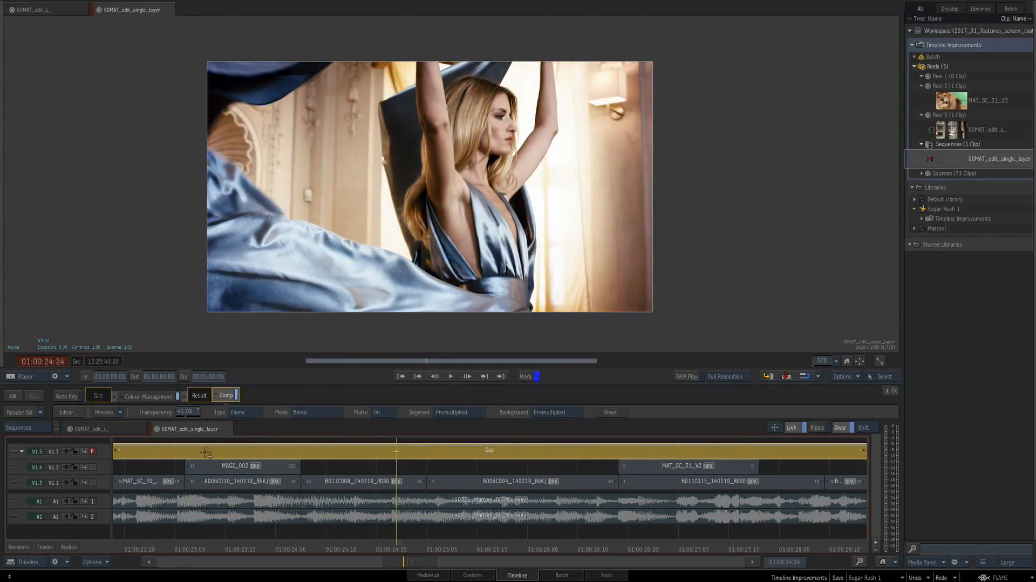
left_click_drag(435, 543, 357, 531)
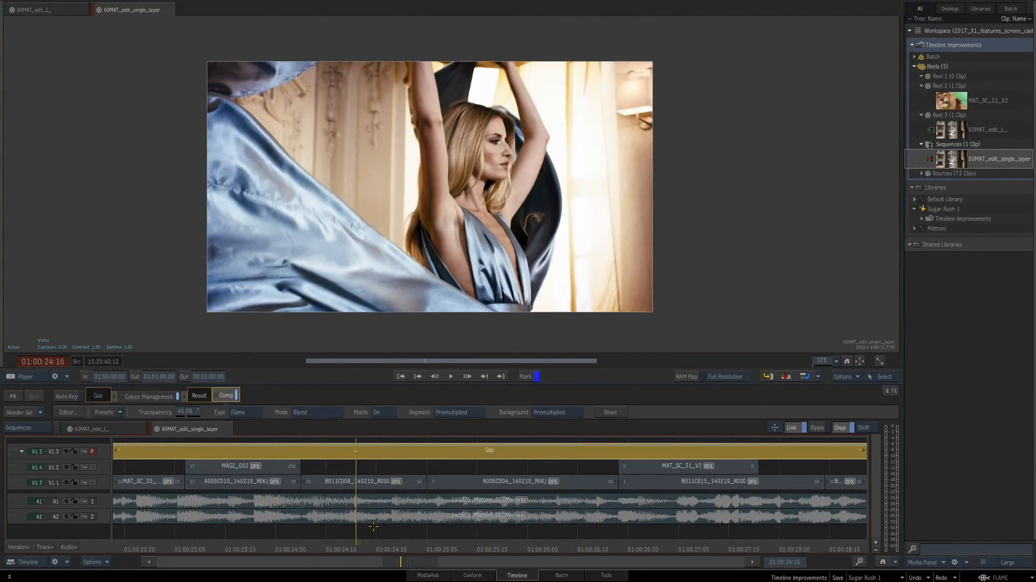
left_click(236, 397)
Return to the gap's Colour Management settings and look through its presets
left_click(165, 398)
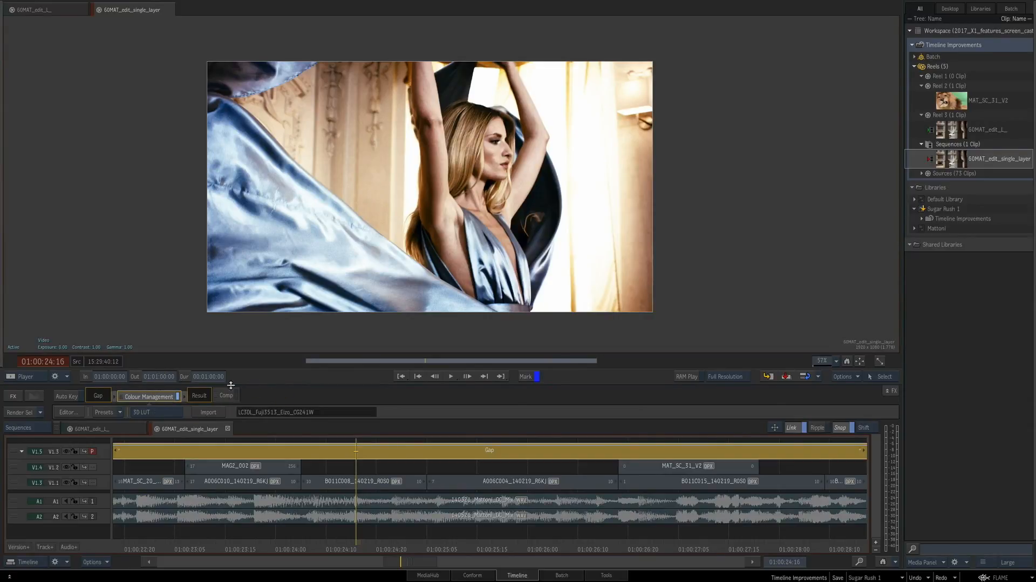
left_click(121, 412)
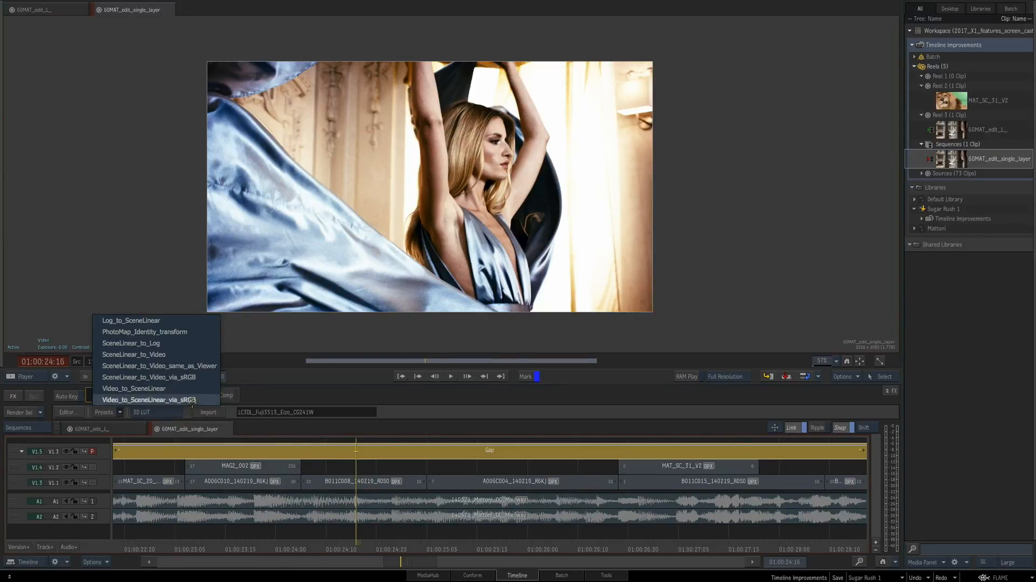
left_click(301, 402)
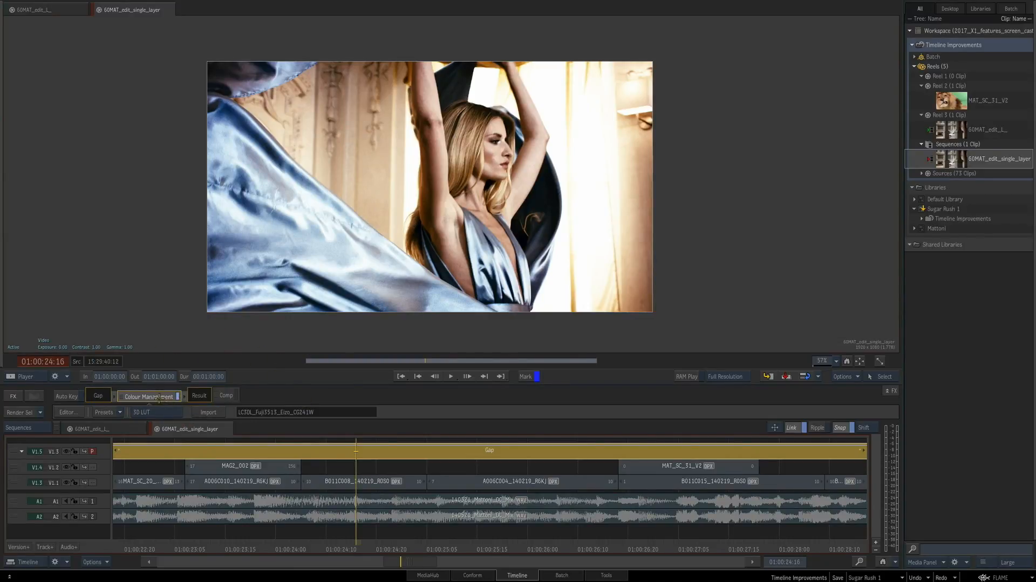
Open the Colour Management editor for the gap, set the mode to Gamma, and pull the middle of the curve upward
left_click(68, 412)
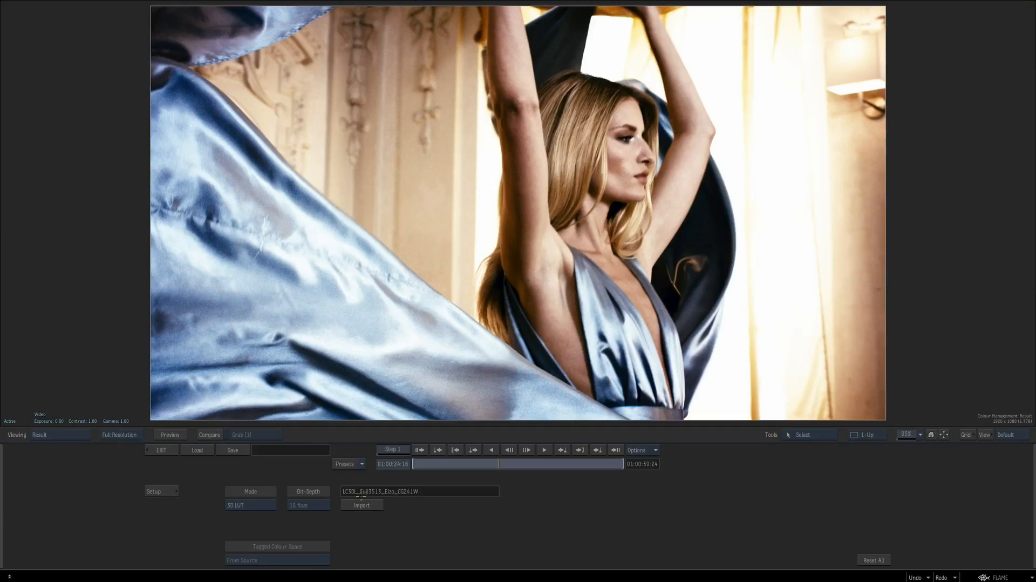
left_click(271, 505)
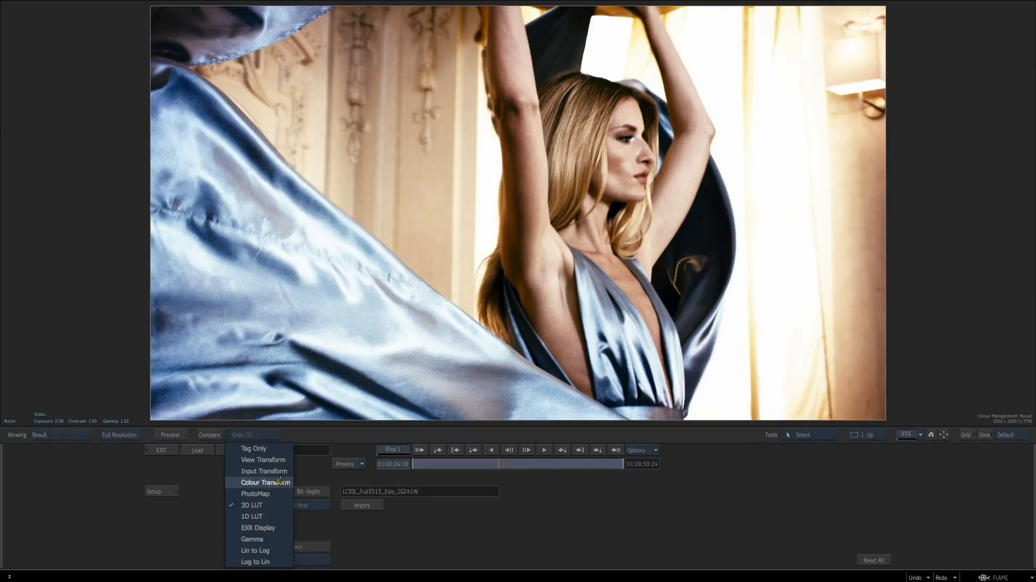
left_click(276, 539)
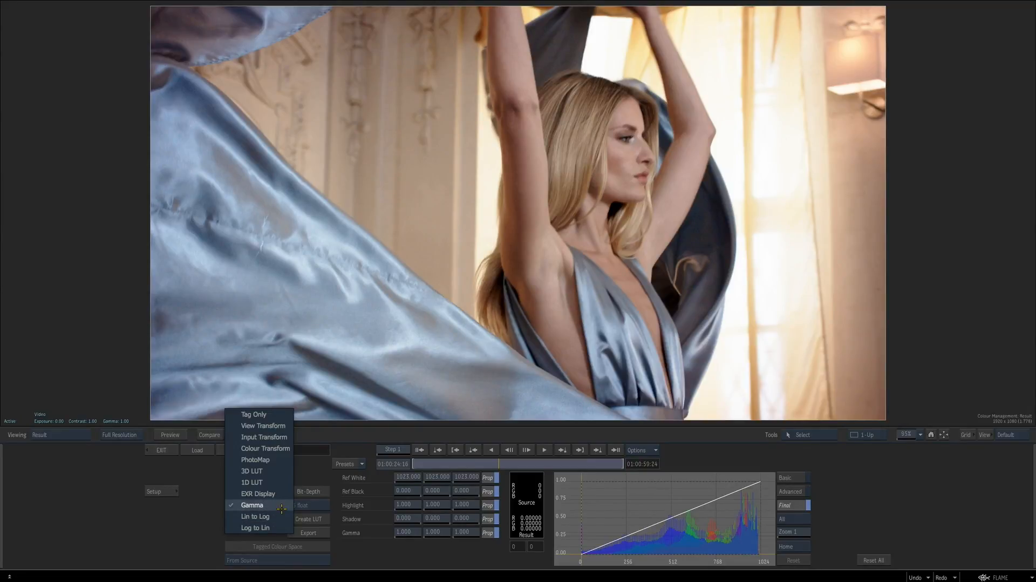
left_click(432, 572)
left_click_drag(659, 523, 654, 487)
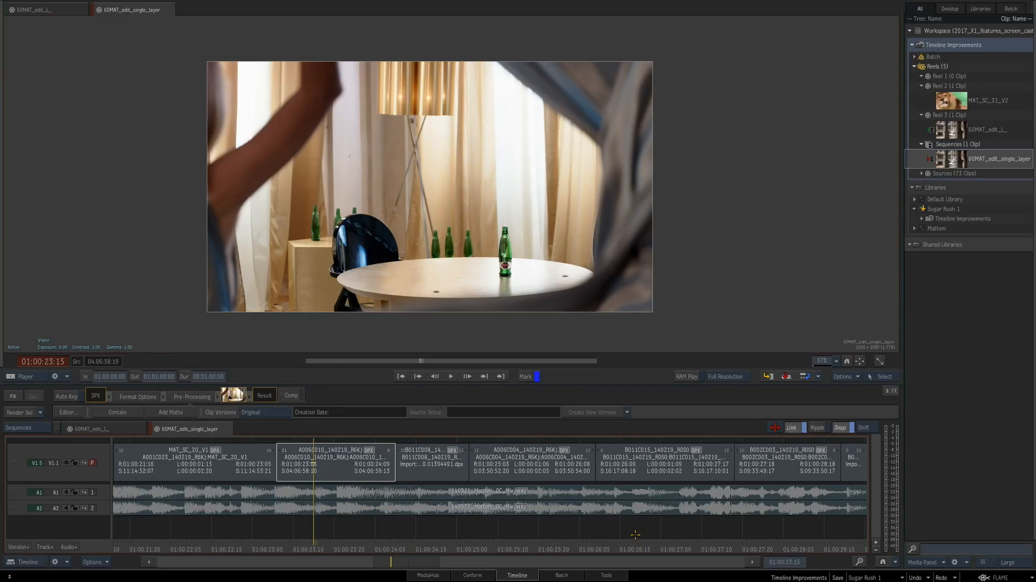
Switch the timeline to Select mode and select the four consecutive segments from B011C008 to B002C003
left_click(774, 427)
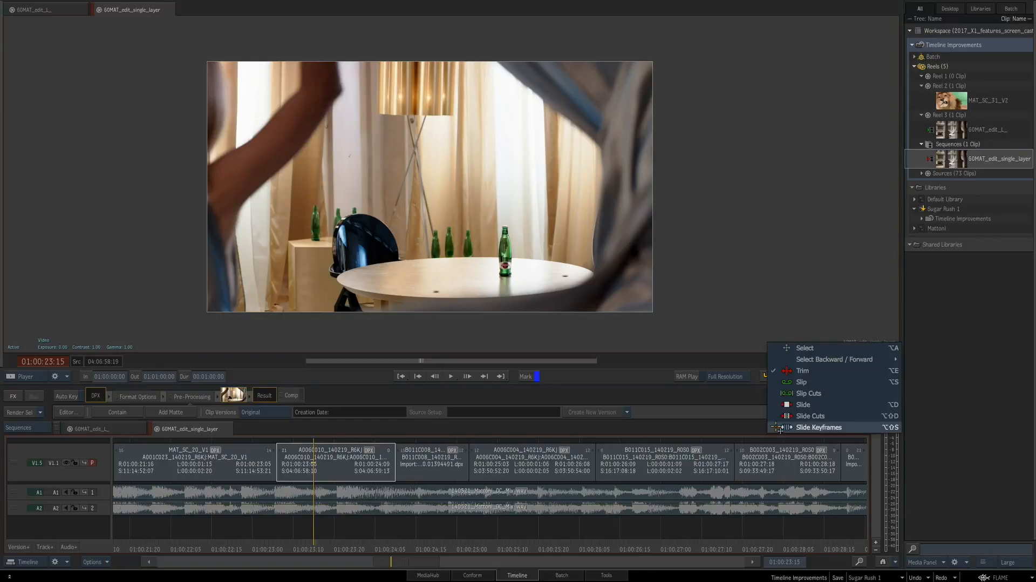
left_click(809, 359)
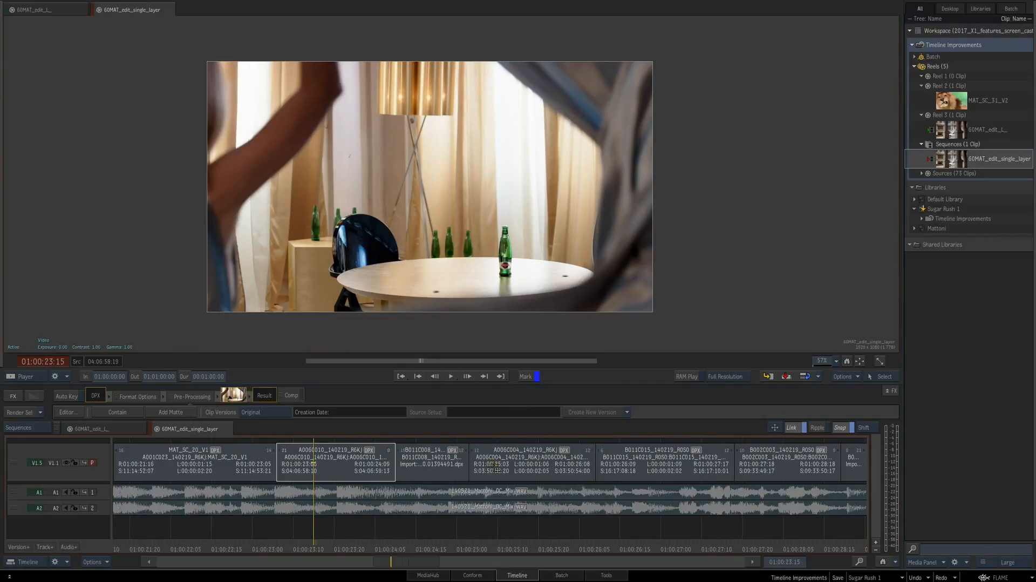
left_click(439, 467)
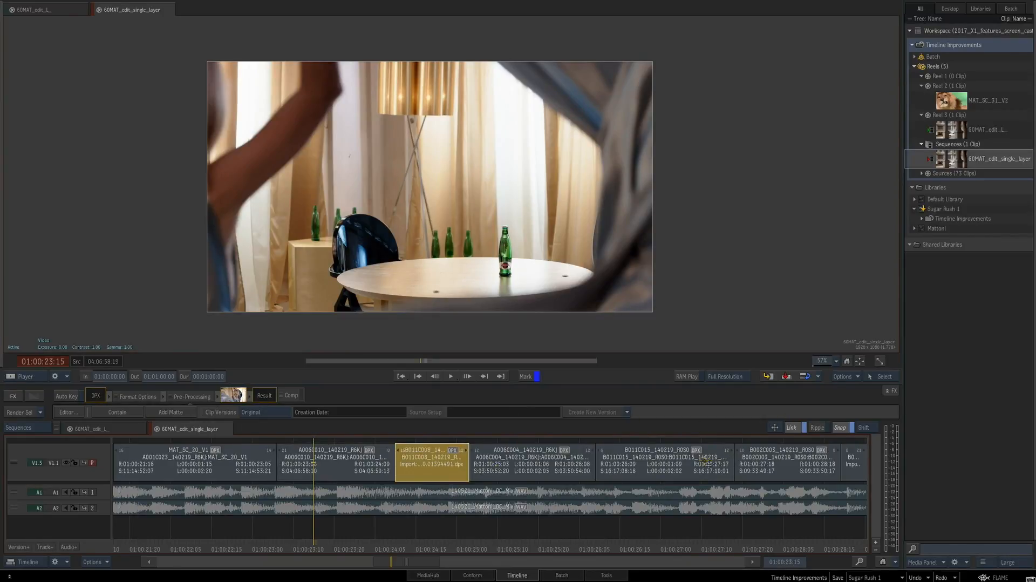
left_click(789, 461, "shift")
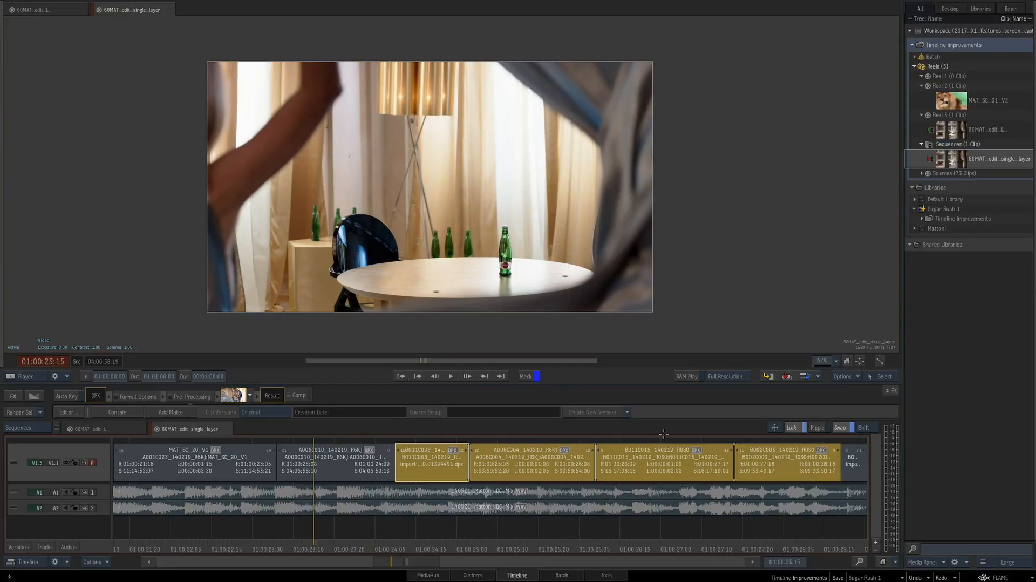
Switch to Trim mode, add the cut at A006C010's start to the selection, and trim the selected cuts together with Ripple enabled
left_click(775, 427)
left_click(801, 370)
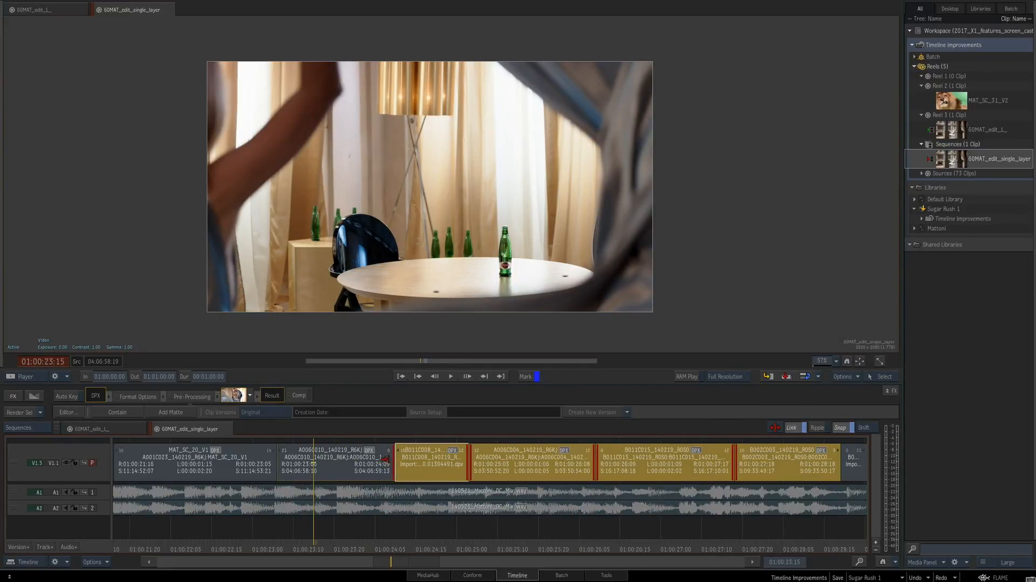
mouse_move(380, 459)
left_mouse_down()
mouse_move(351, 458)
mouse_move(378, 459)
left_mouse_up()
left_click(284, 459)
mouse_move(284, 459)
left_mouse_down()
mouse_move(311, 463)
mouse_move(304, 468)
left_mouse_up()
left_click(817, 428)
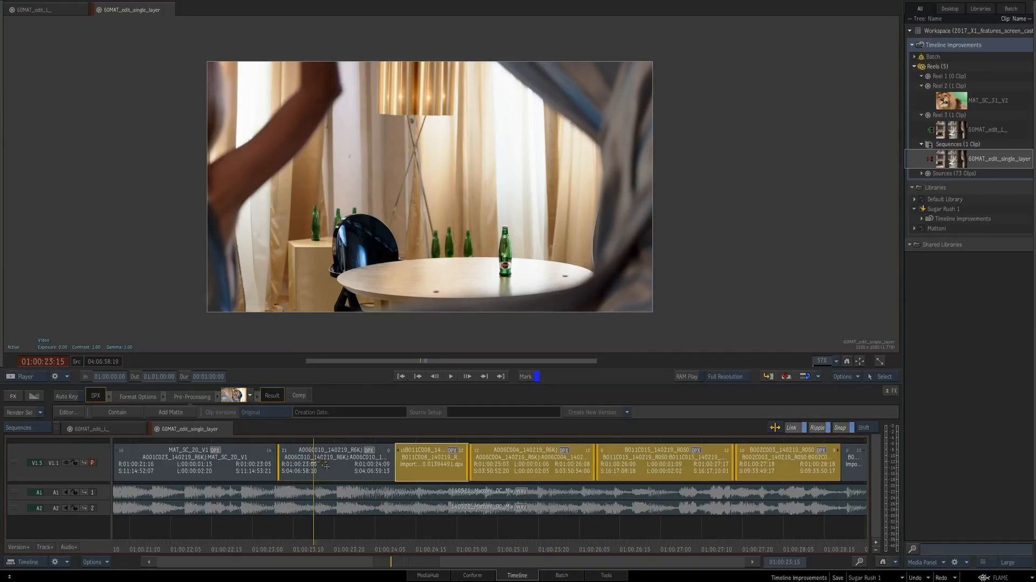
left_click_drag(284, 463, 300, 465)
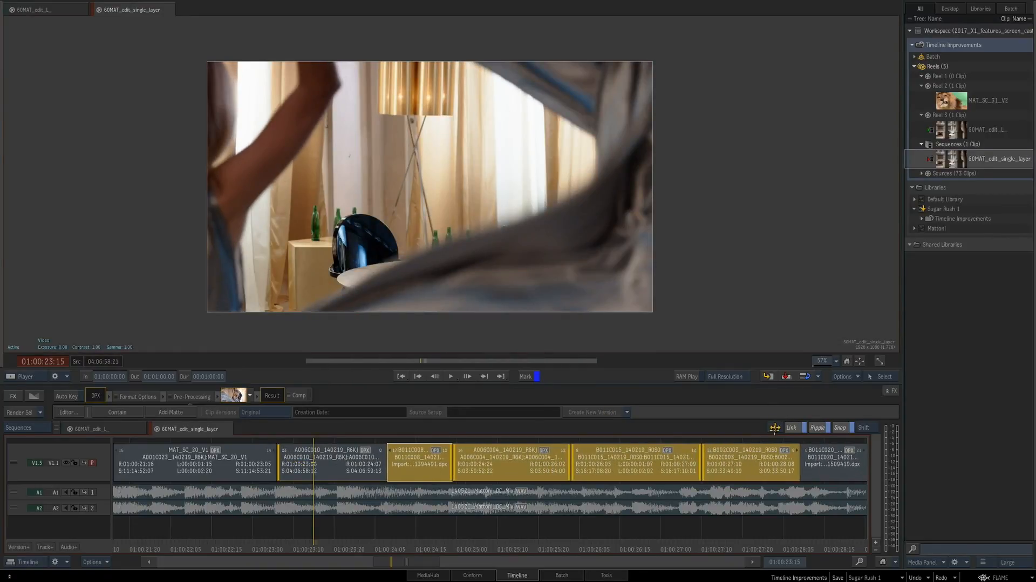
Switch to Slip mode, select the five segments from A006C010 to B002C003, and slip their source material together
left_click(774, 427)
left_click(798, 380)
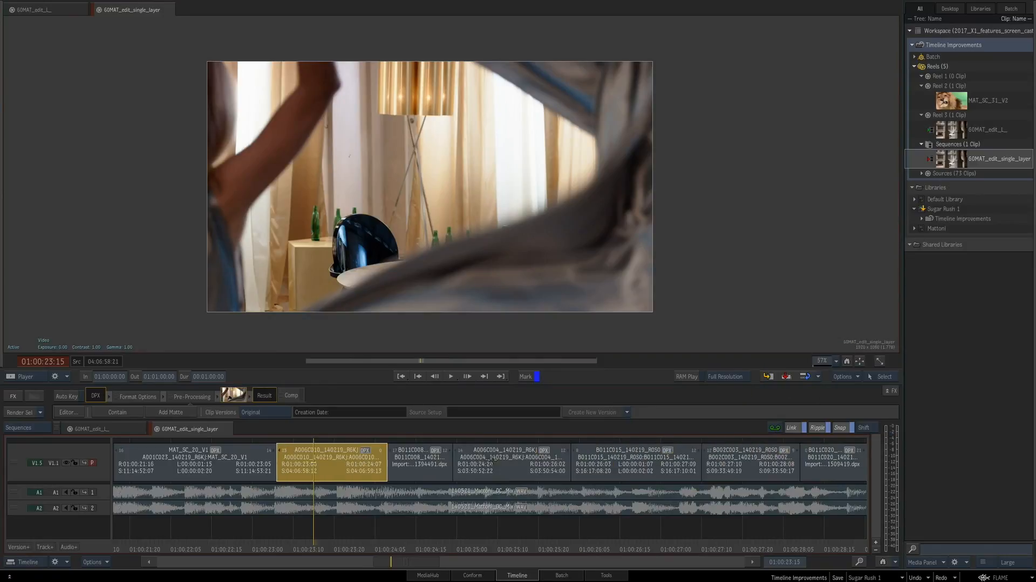
left_click(515, 467)
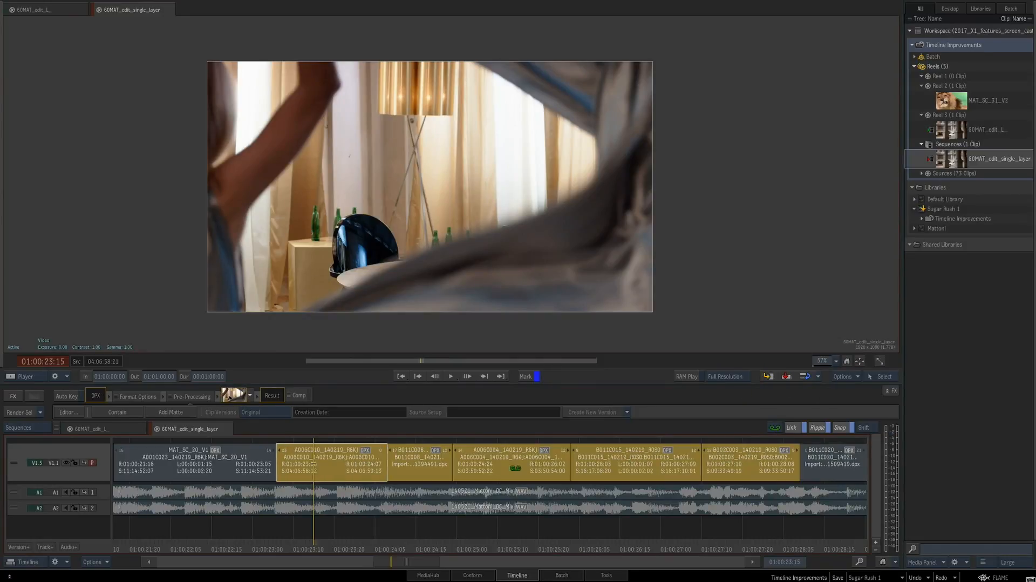
mouse_move(522, 464)
left_mouse_down()
mouse_move(508, 461)
mouse_move(536, 462)
mouse_move(517, 456)
left_mouse_up()
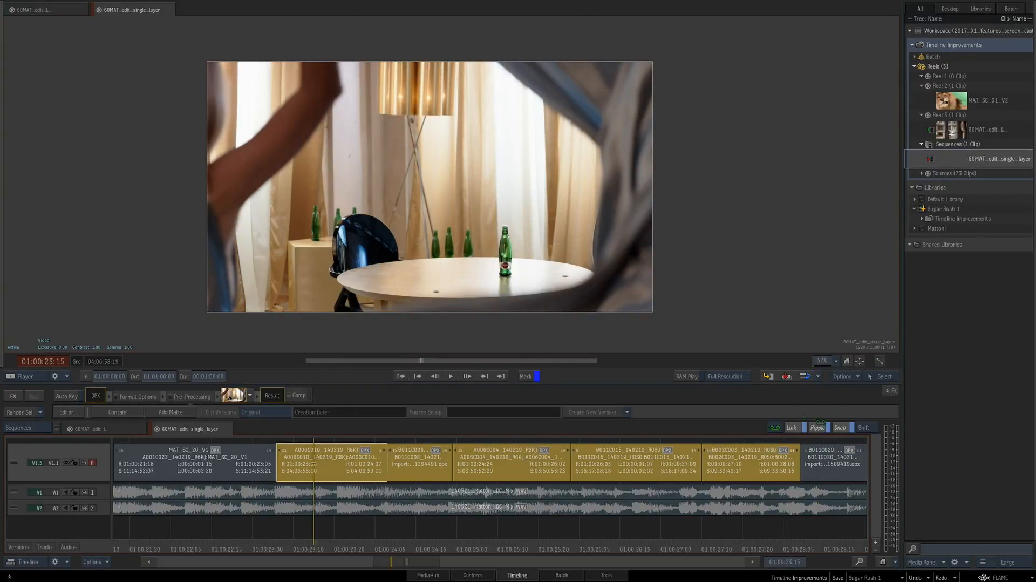
Switch to Slide mode and slide the five selected segments together along the timeline
left_click(775, 427)
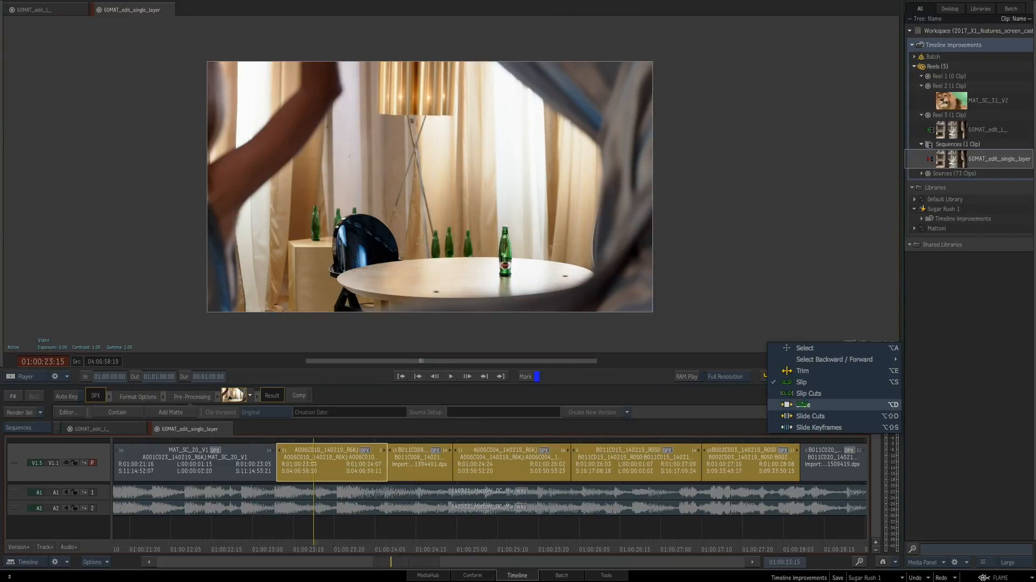
left_click(803, 404)
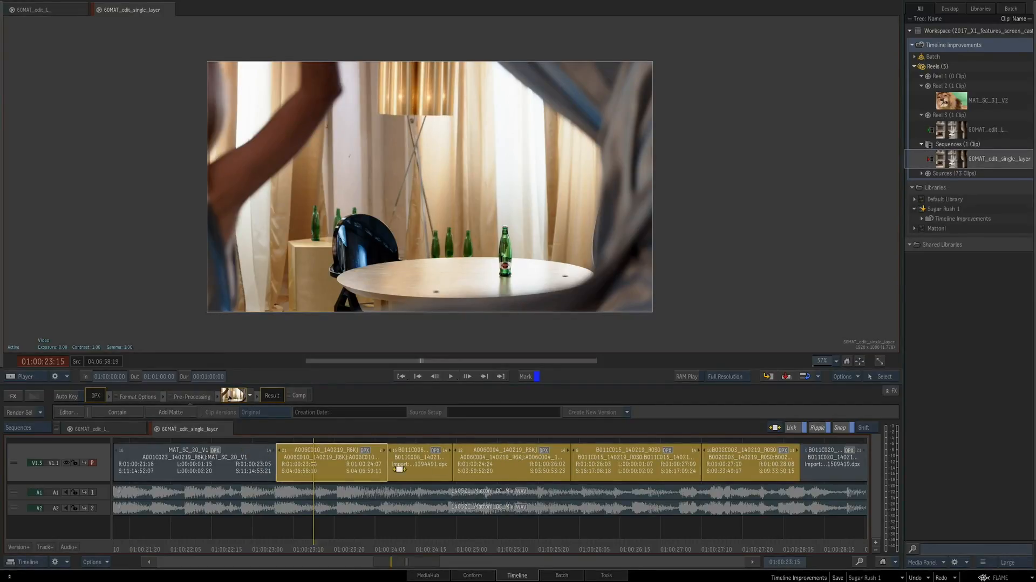
mouse_move(513, 462)
left_mouse_down()
mouse_move(546, 462)
mouse_move(475, 462)
mouse_move(519, 469)
left_mouse_up()
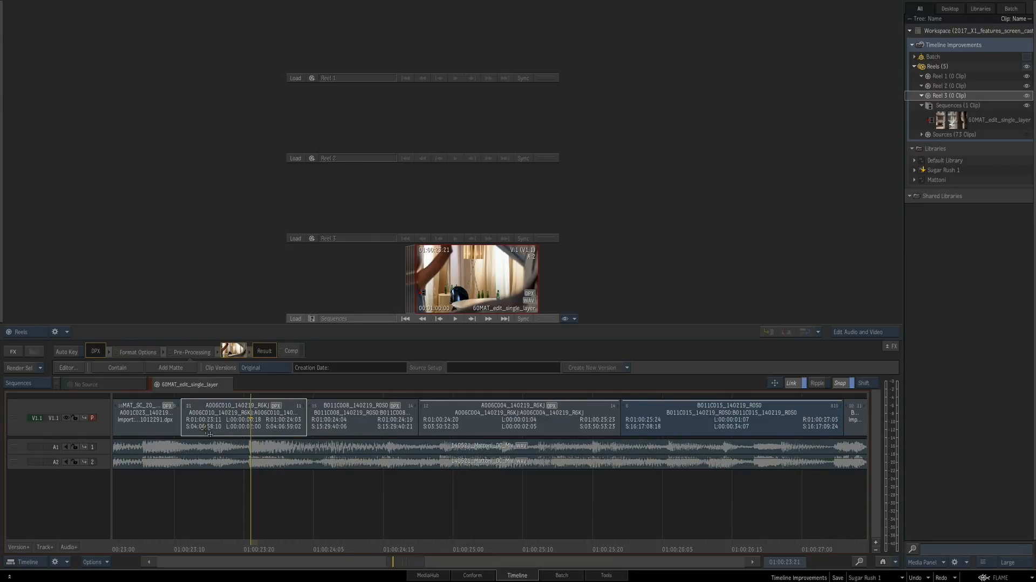
View the single-layer sequence in the player at segment B011C015 and inspect that segment's Batch FX schematic
left_click(276, 422)
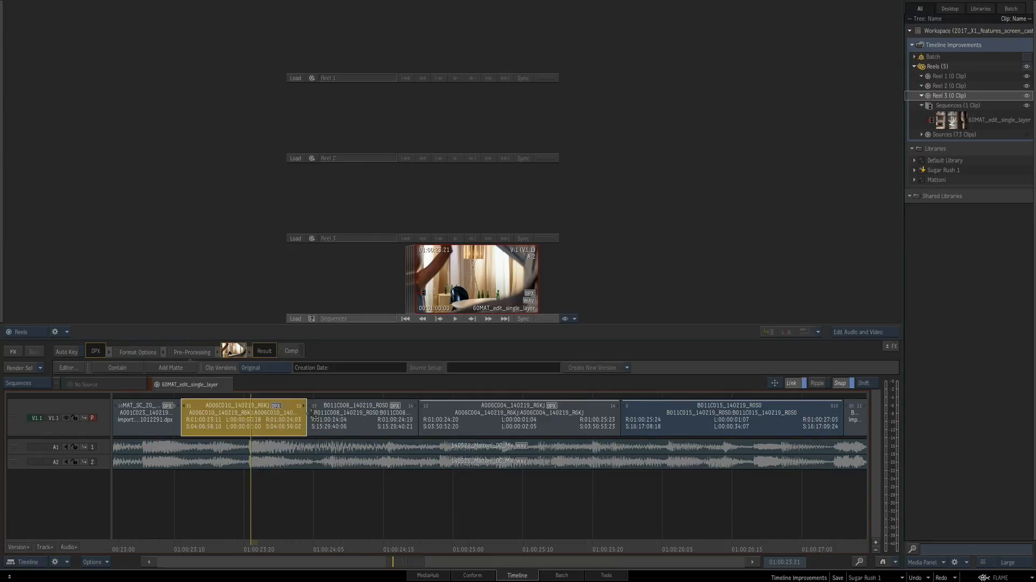
double_click(504, 280)
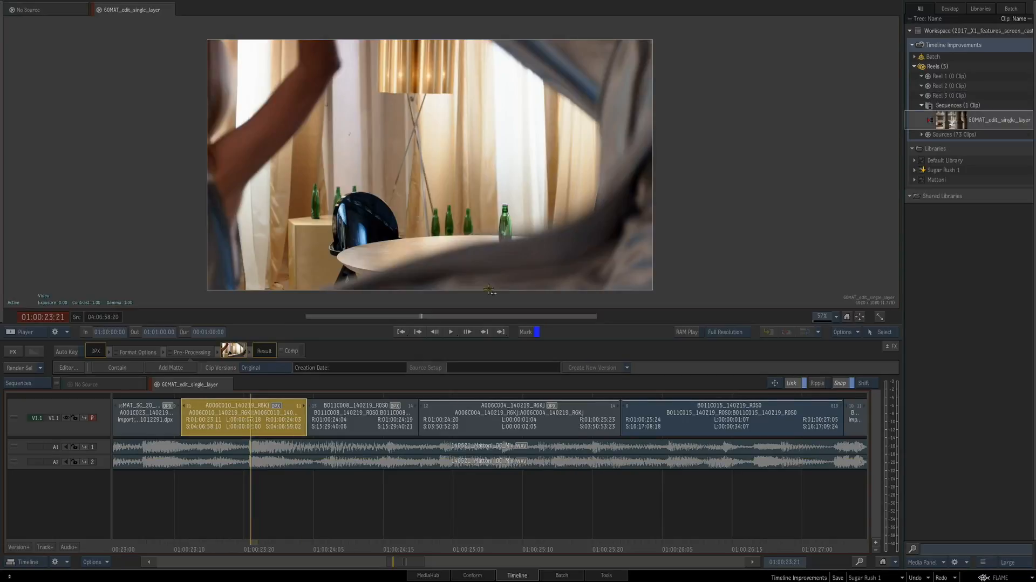
left_click_drag(264, 546, 732, 534)
left_click(771, 423)
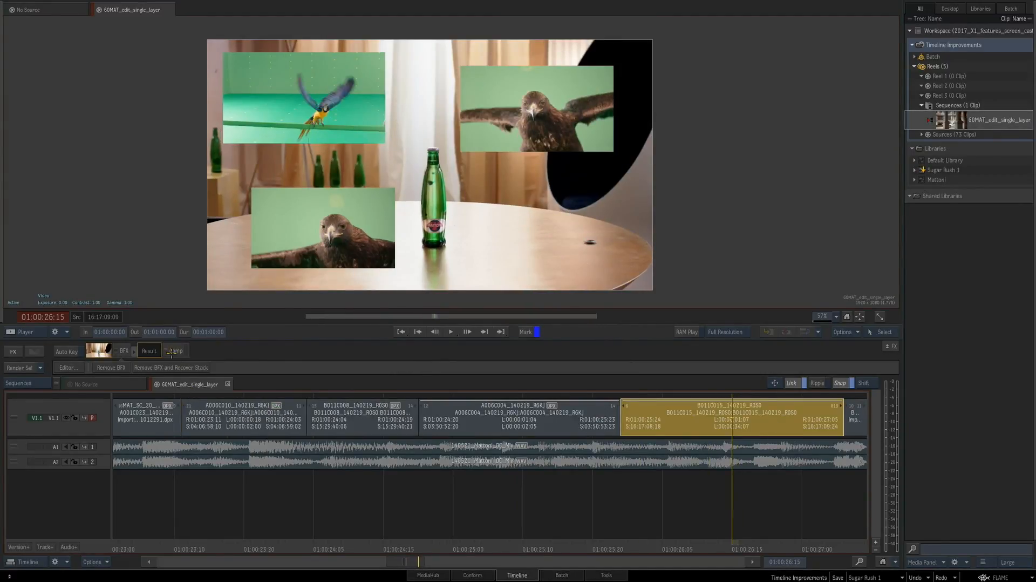
left_click(124, 351)
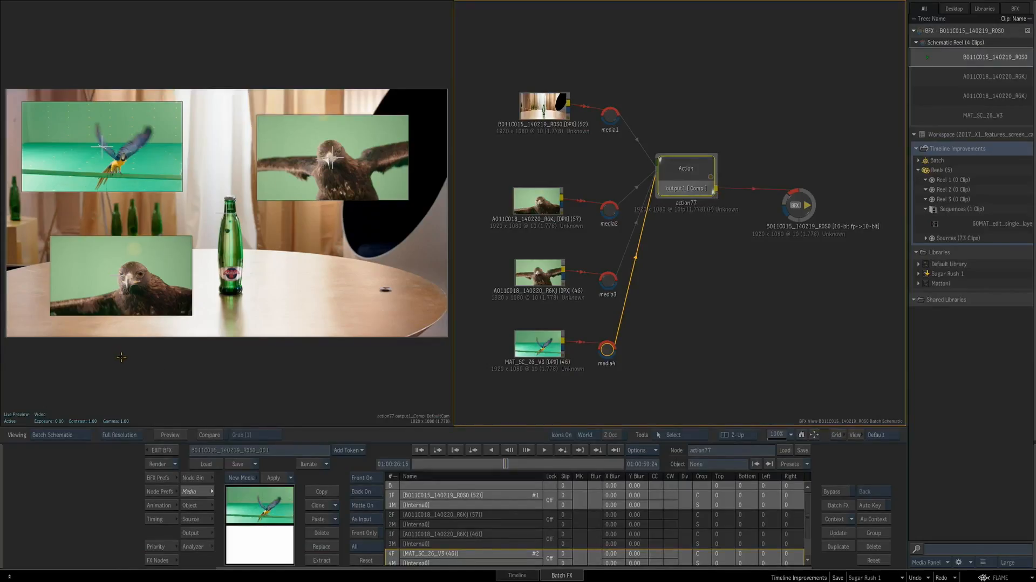
left_click(158, 450)
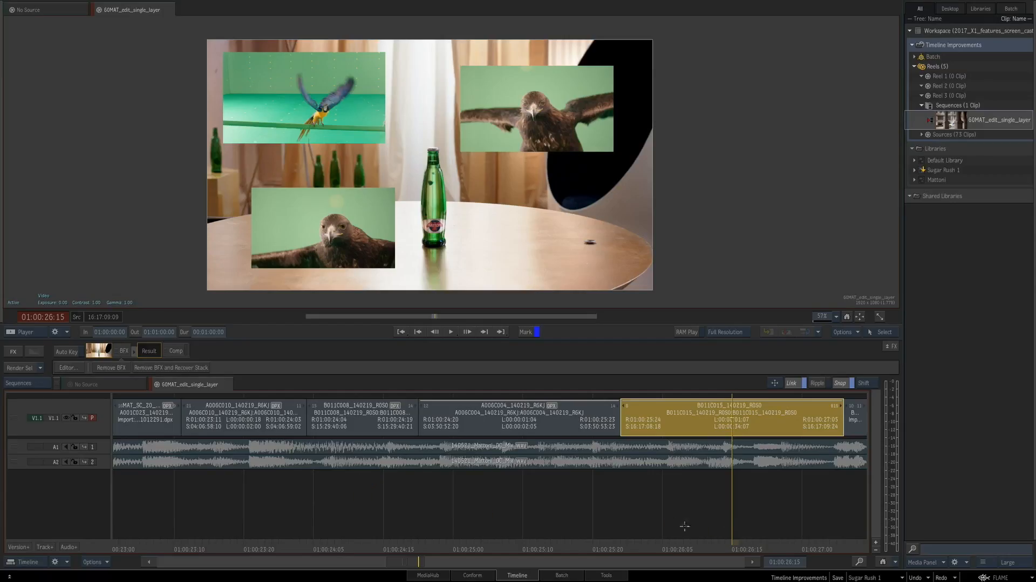
Return the playhead to segment A006C010, select the segment, and switch the viewing area back to the reels
left_click(237, 547)
left_click(277, 418)
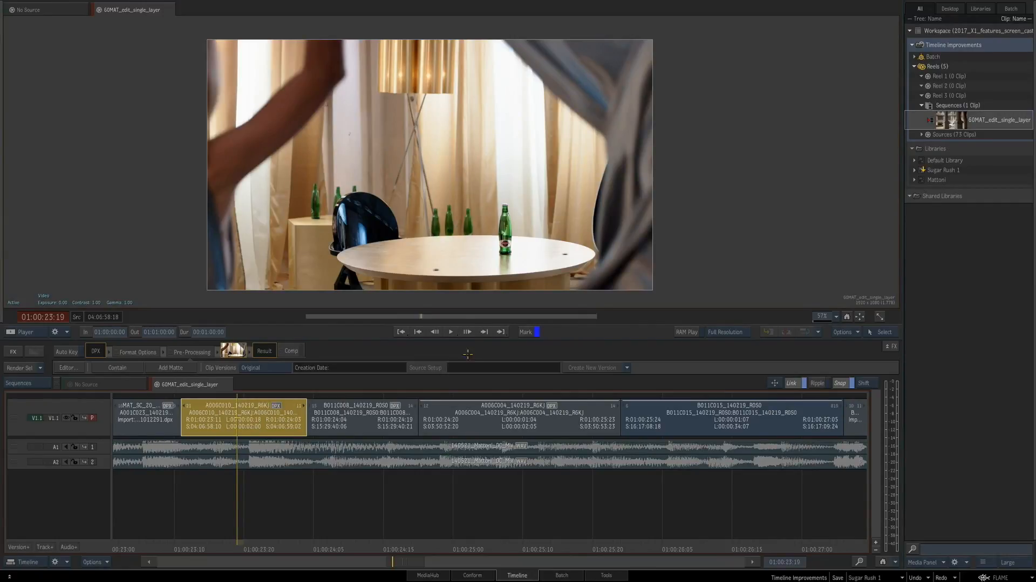
key("alt+1")
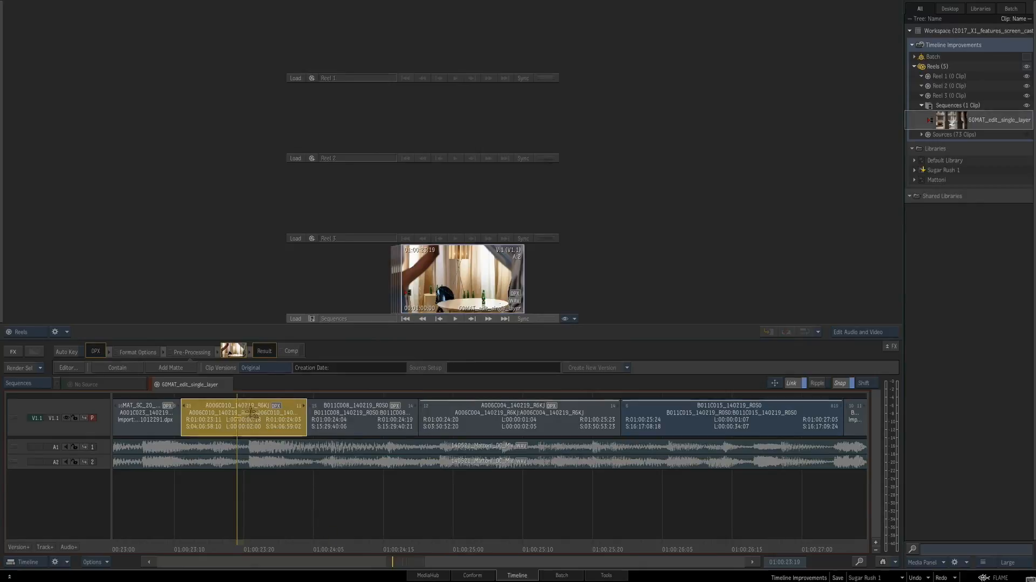
Turn off Use Sequence Info in the Match options from segment A006C010 and check the remaining Match options
right_click(261, 419)
mouse_move(322, 508)
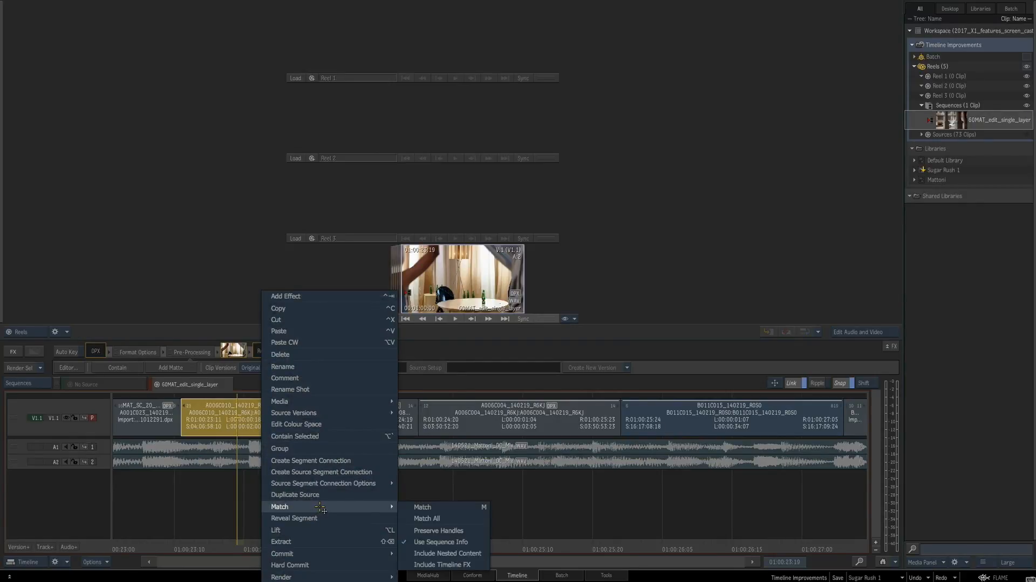
left_click(485, 541)
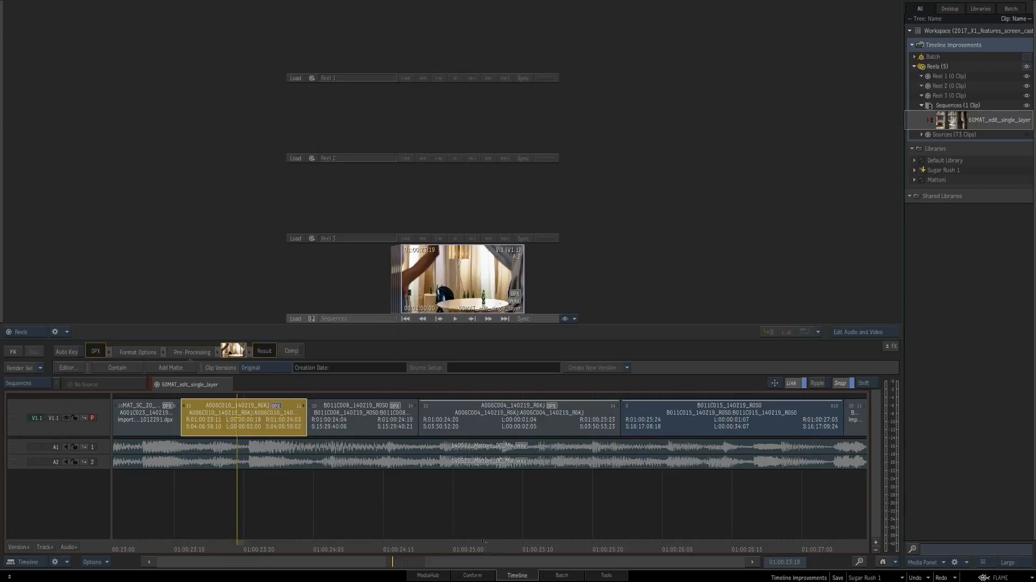
right_click(268, 415)
mouse_move(318, 506)
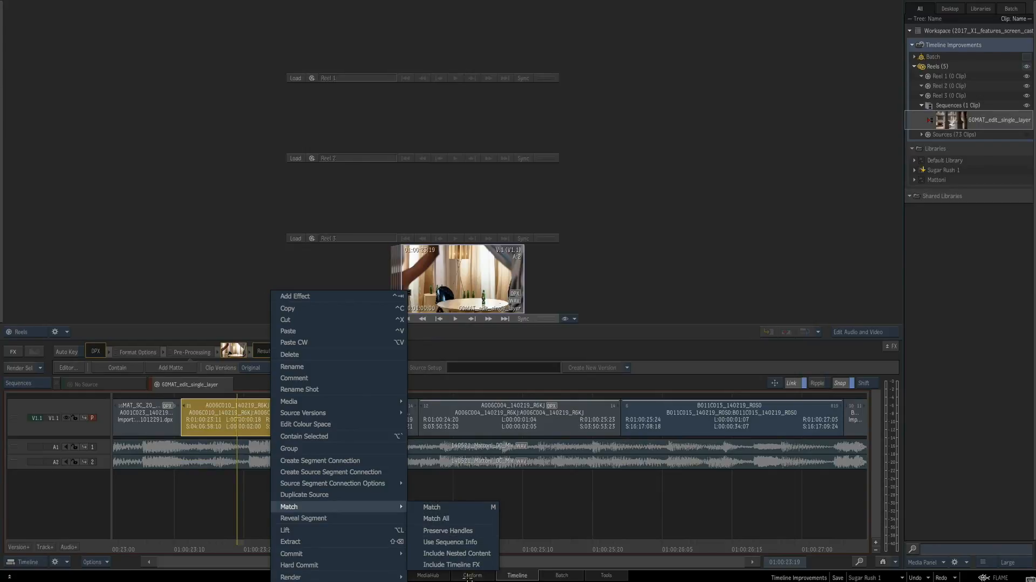
left_click(567, 518)
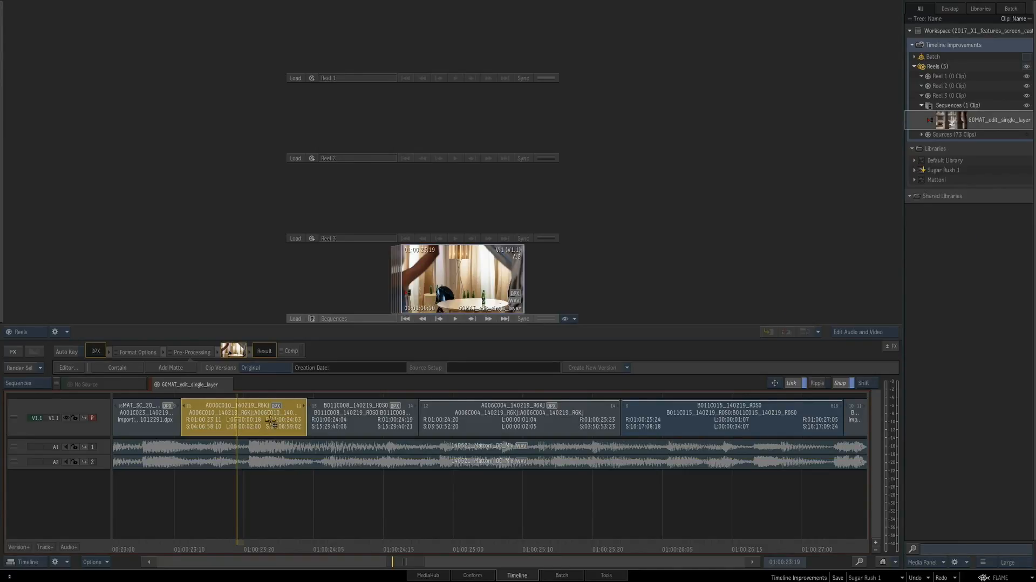
Reveal segment A006C010's original clip on the Sources reel and view that clip's timeline
key("shift+f")
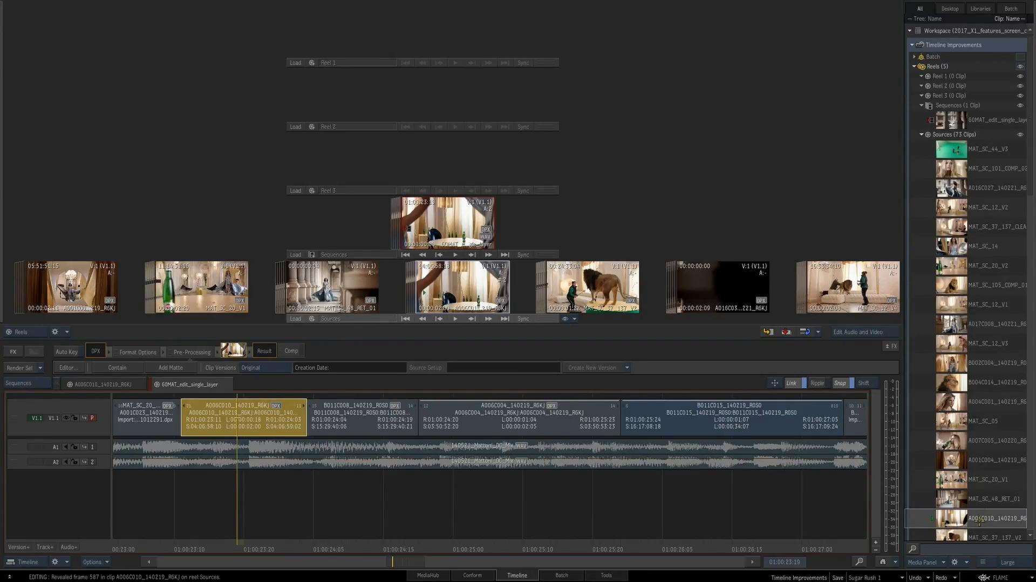
left_click(440, 294)
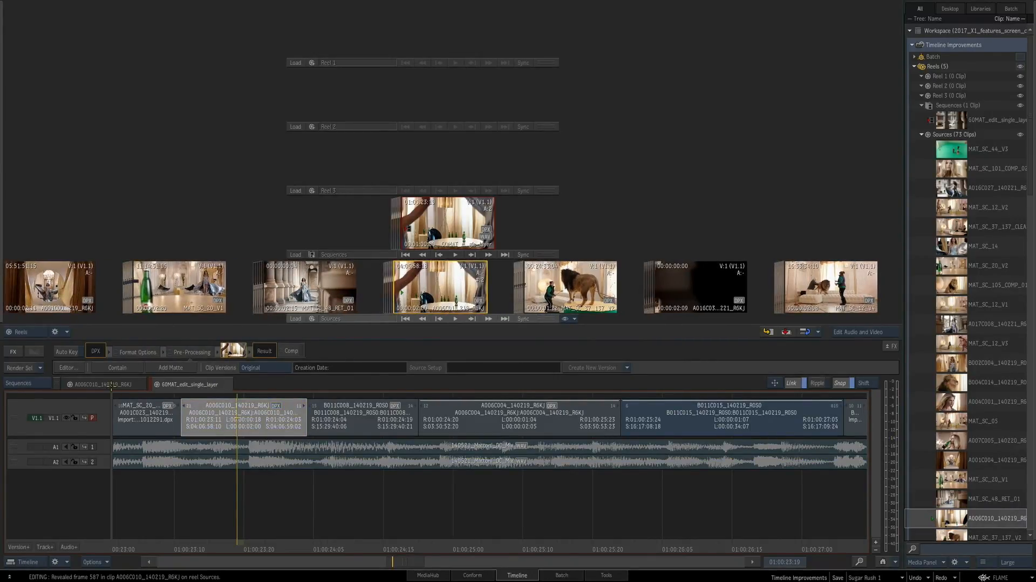
left_click(114, 384)
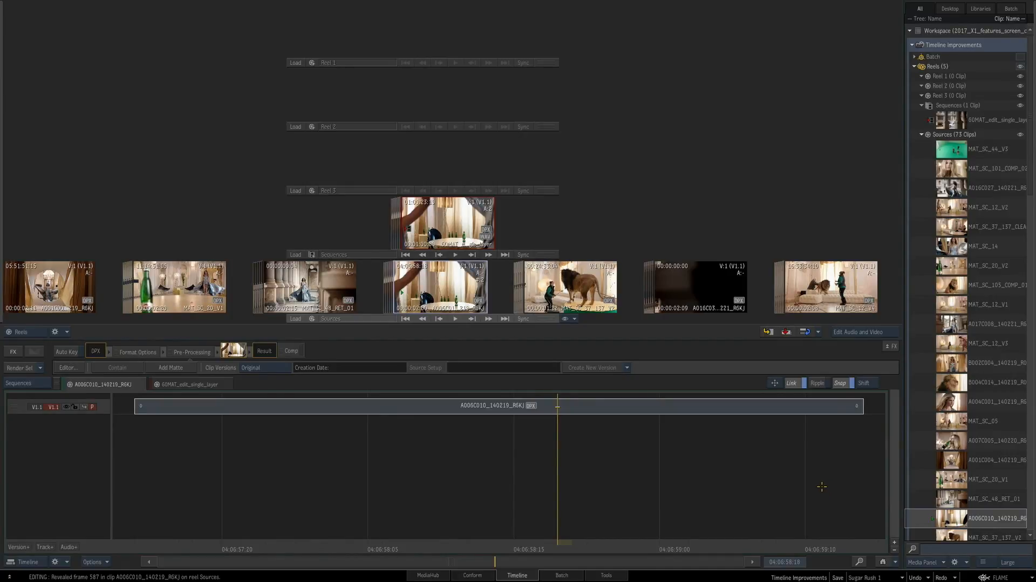
Return to the single-layer sequence and turn Use Sequence Info back on in segment A006C010's Match options
left_click(184, 383)
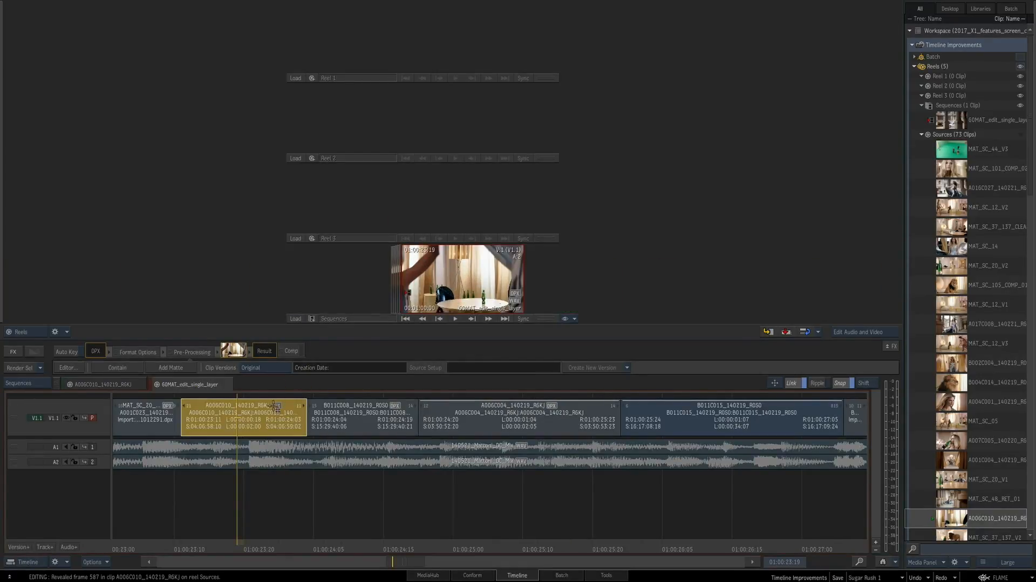
right_click(261, 408)
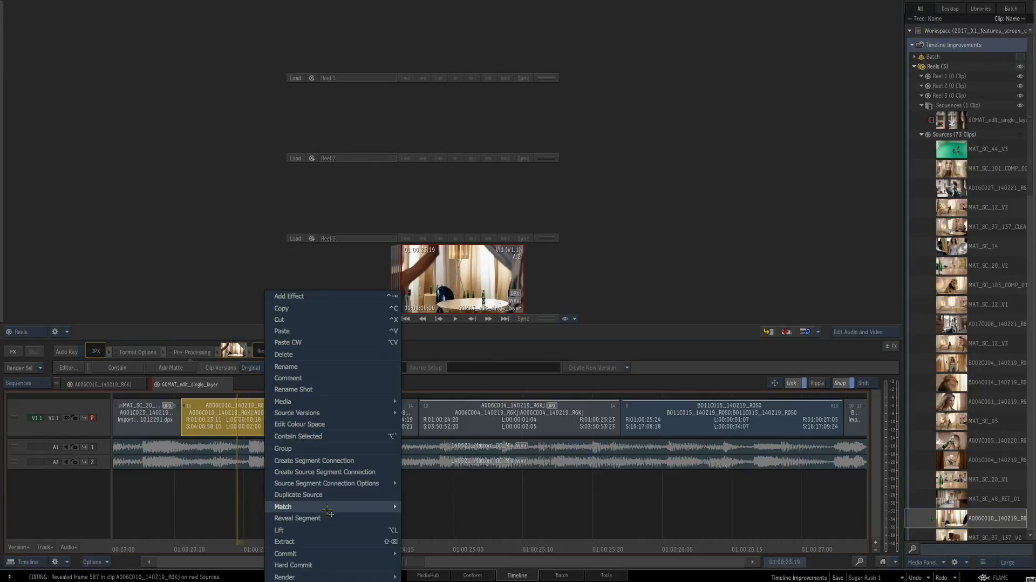
mouse_move(331, 505)
left_click(487, 542)
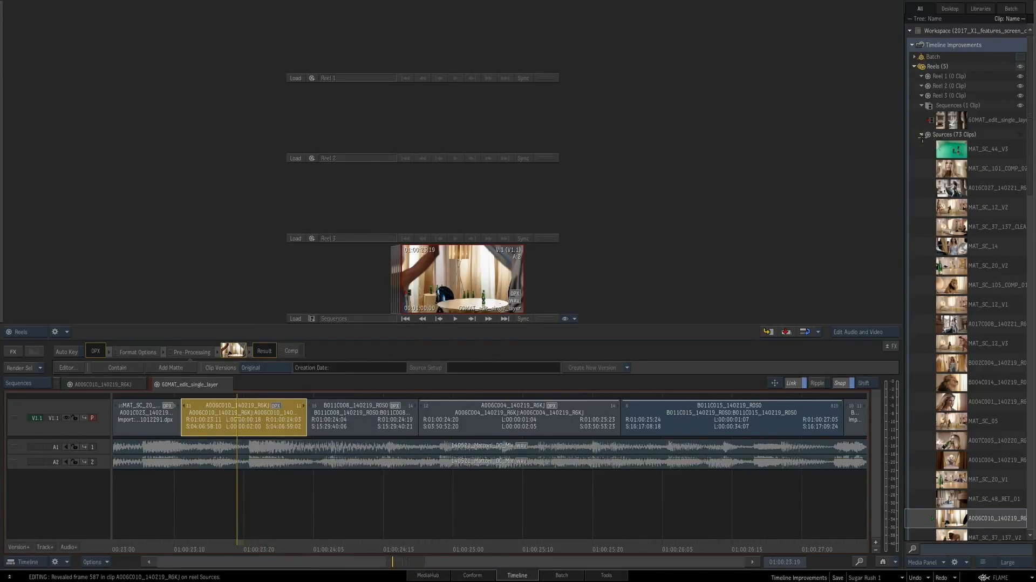
Collapse the Sources reel, match segment A006C010 to Reel 3, and view the matched clip's timeline
left_click(921, 134)
left_click(281, 419)
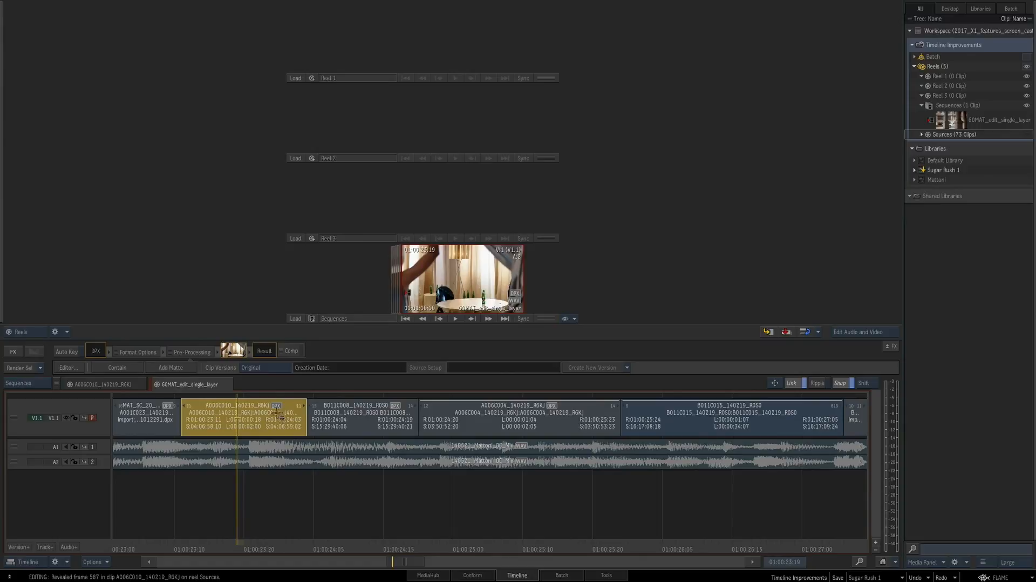
left_click(464, 203)
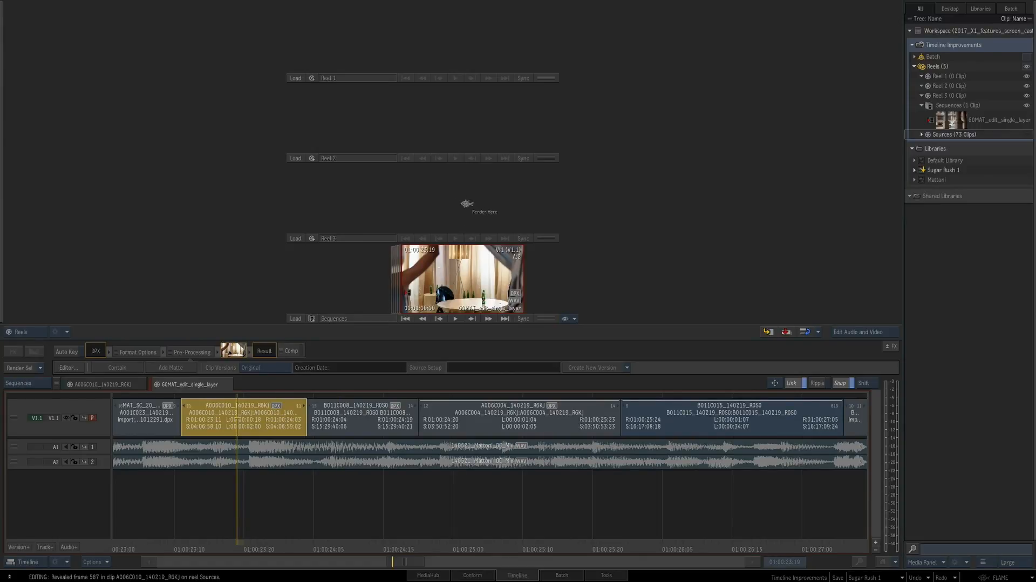
left_click(110, 385)
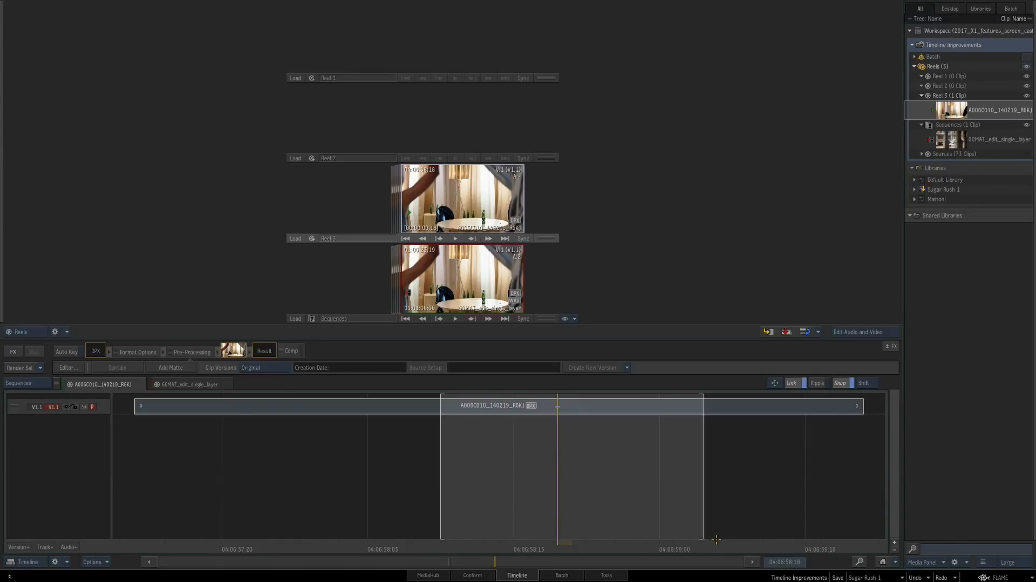
Return to the single-layer sequence and remove the matched A006C010 clip from Reel 3
left_click(201, 384)
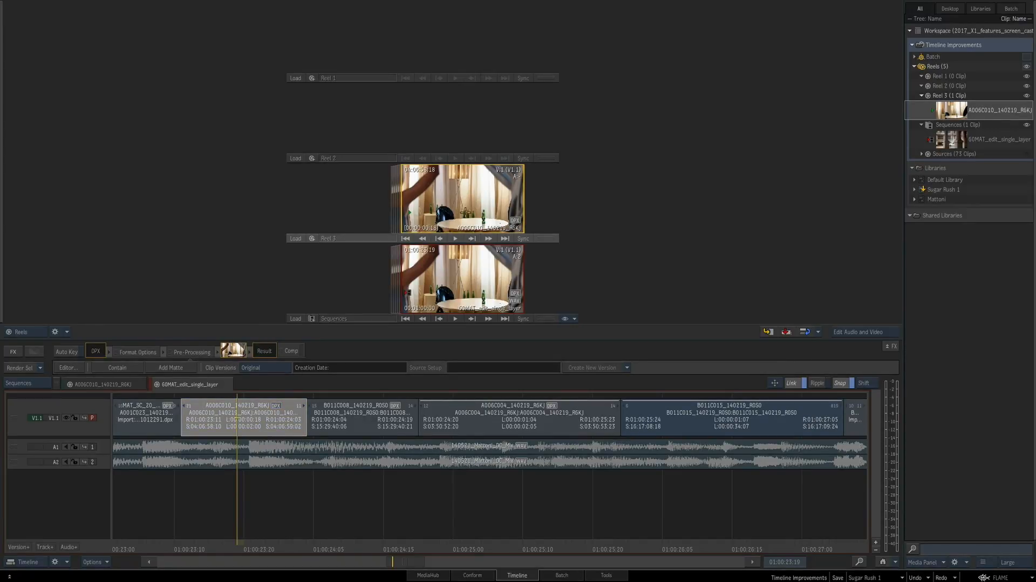
left_click_drag(466, 212, 440, 580)
Rename segment A006C010 in the single-layer sequence to bob
left_click(263, 411)
right_click(267, 416)
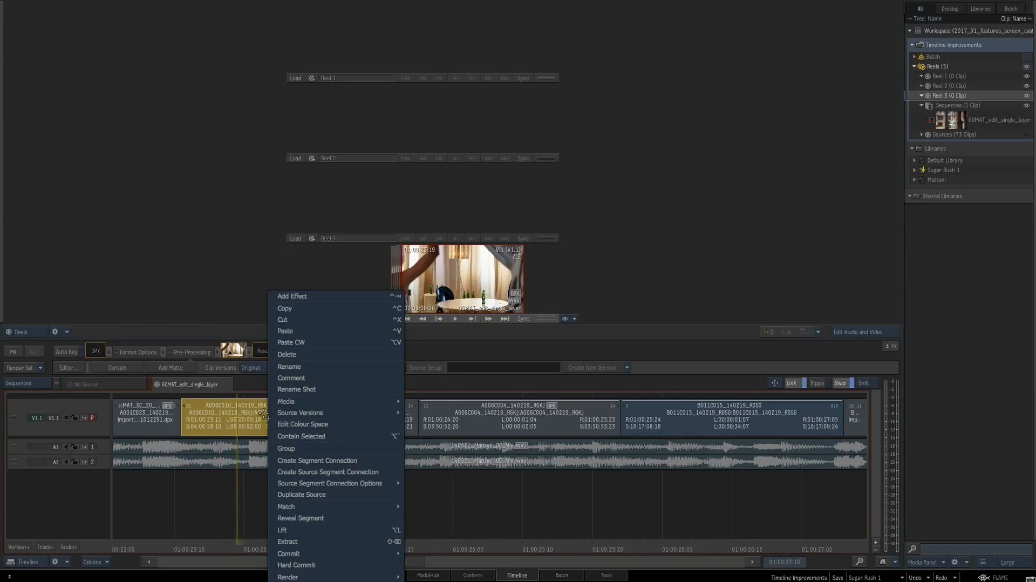
left_click(318, 366)
key("BackSpace")
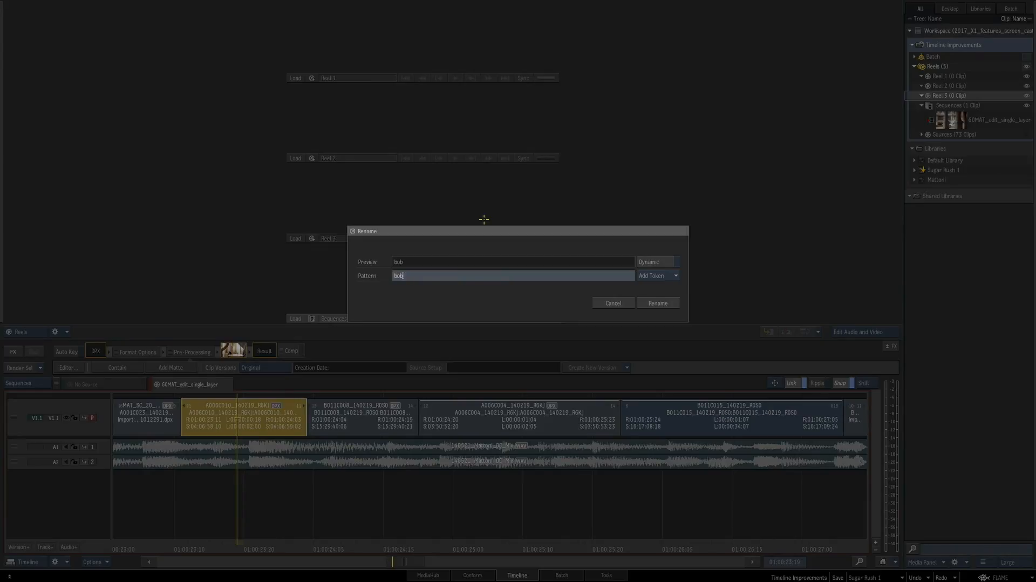
left_click(643, 304)
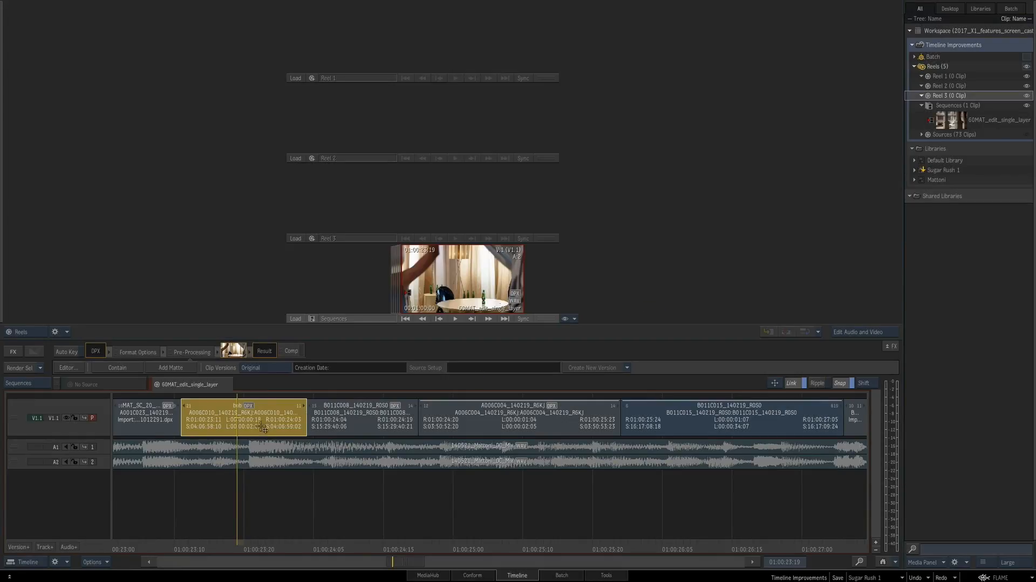
Match the renamed segment bob to Reel 3 and view the matched clip's timeline
left_click_drag(283, 422, 480, 216)
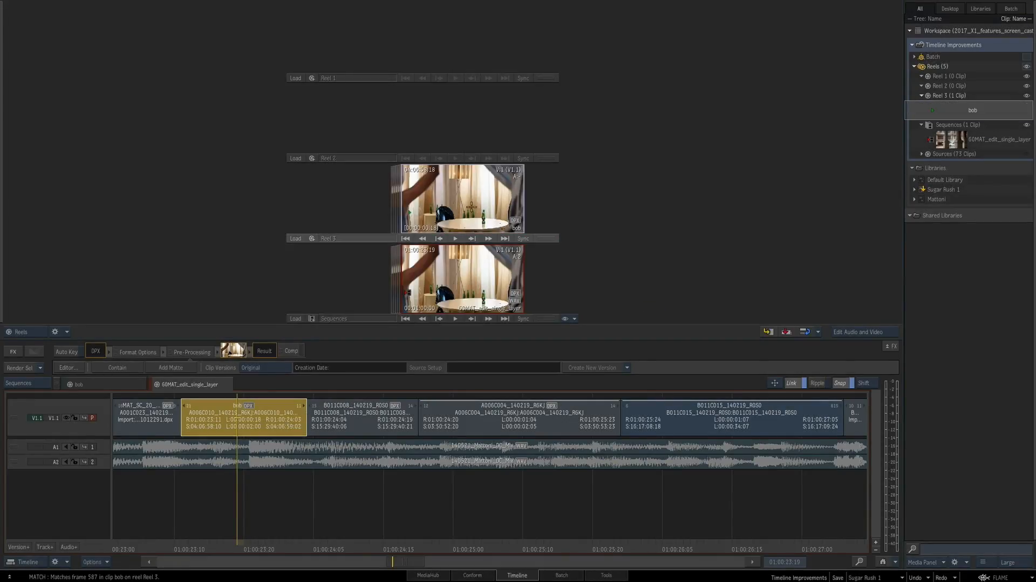
left_click(111, 383)
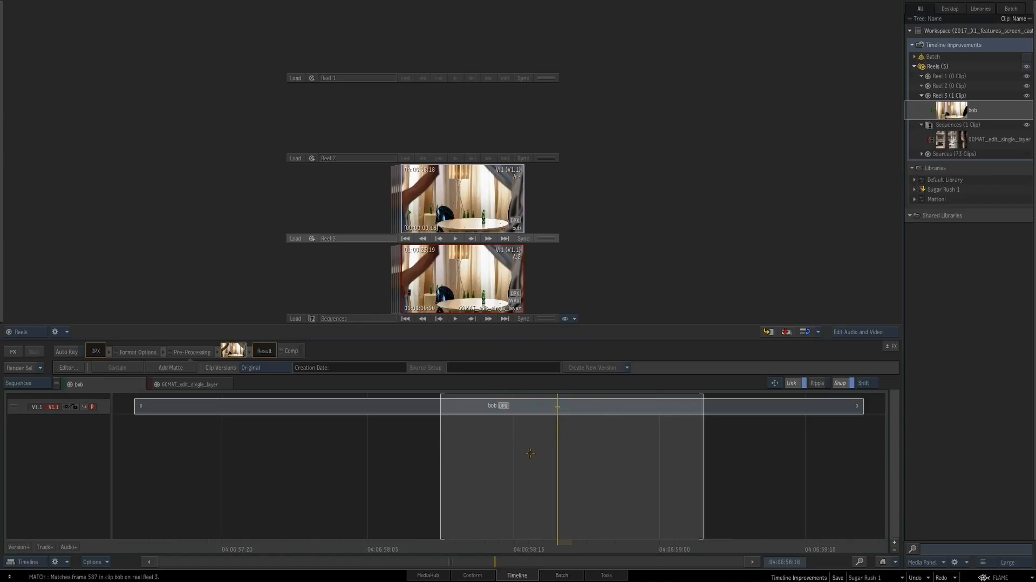
Match segment B011C008 from the single-layer sequence to Reel 3 with Preserve Handles enabled, and view the matched clip's timeline
left_click(186, 385)
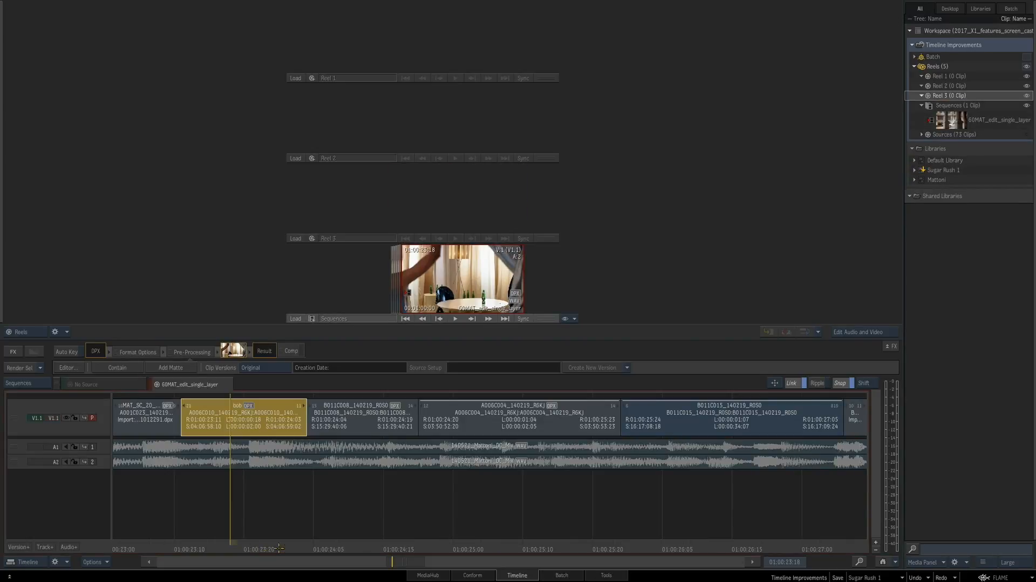
left_click(372, 495)
left_click(385, 418)
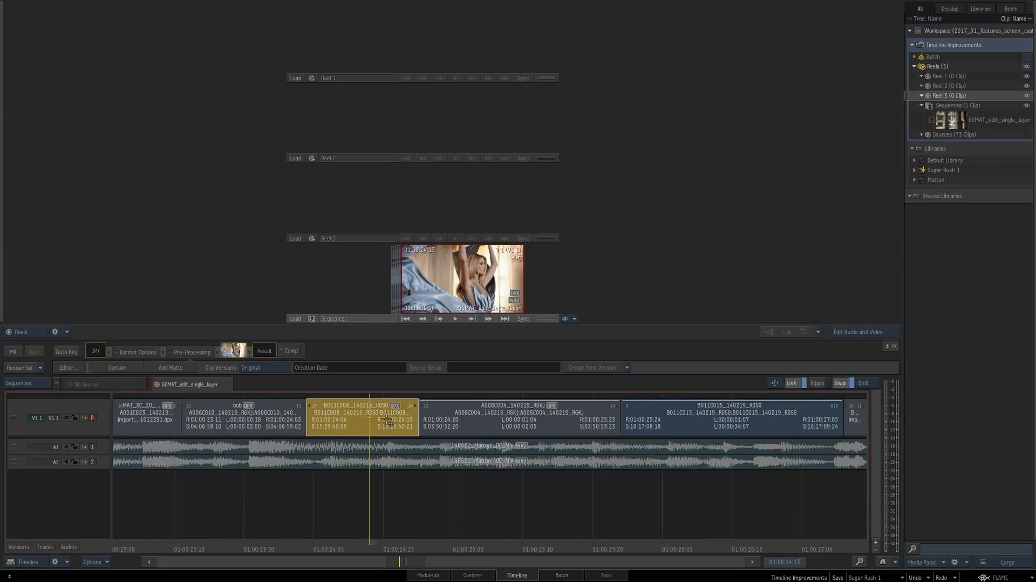
right_click(388, 420)
mouse_move(453, 506)
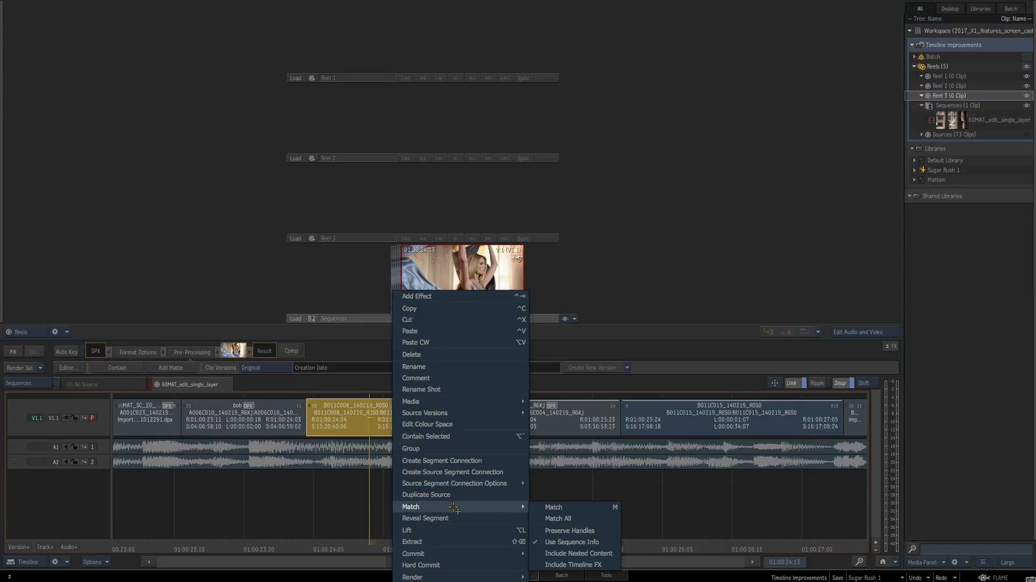
left_click(599, 529)
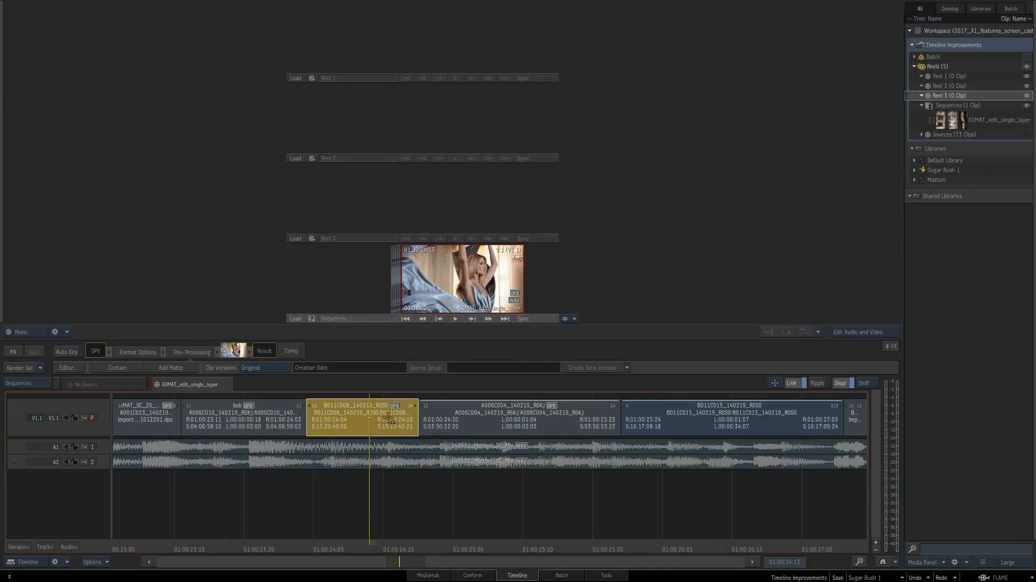
left_click(473, 200)
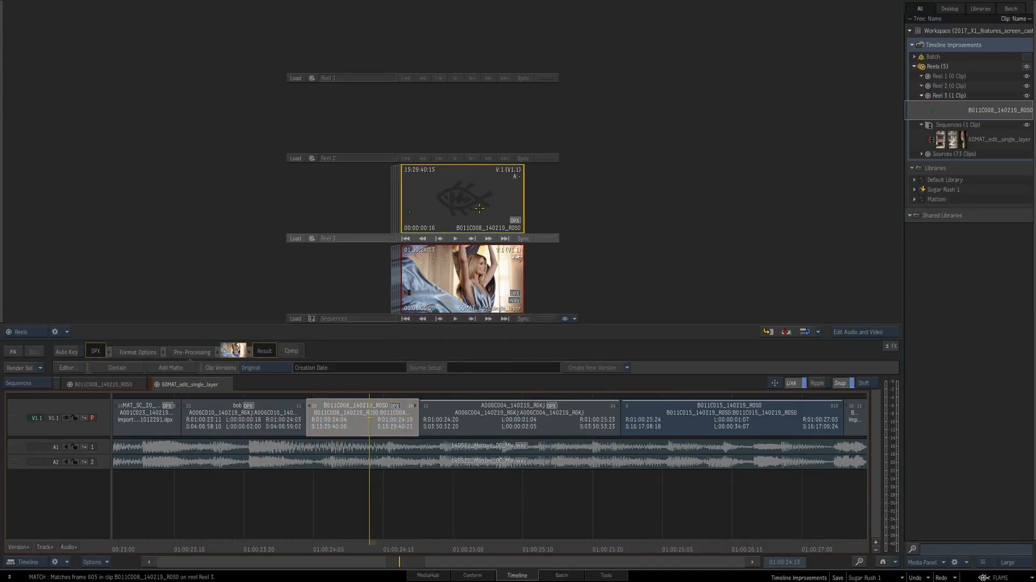
left_click(115, 384)
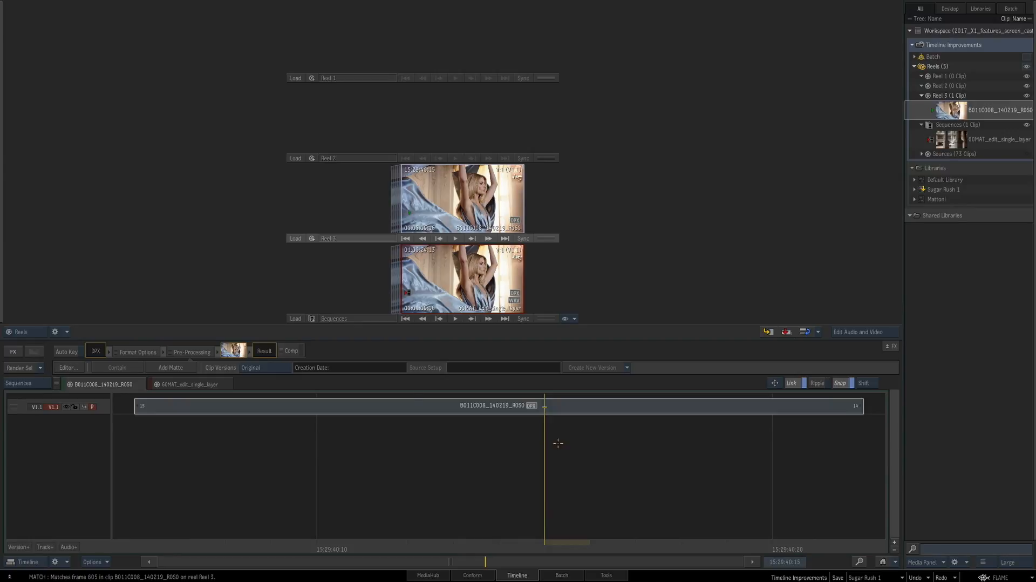
Back in the single-layer sequence, disable Preserve Handles and enable Include Timeline FX in the Match options for segment A006C004
left_click(186, 384)
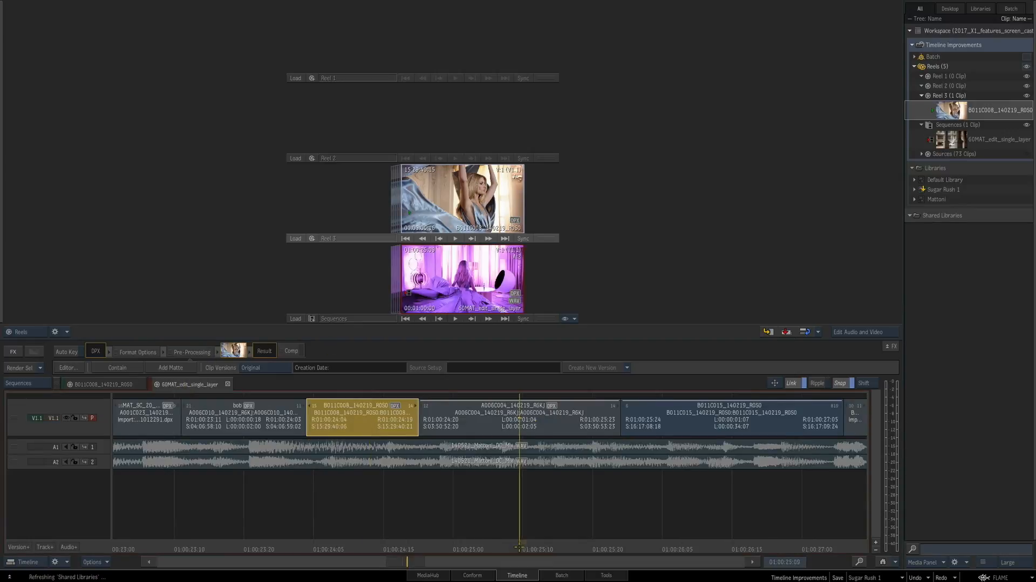
left_click(548, 408)
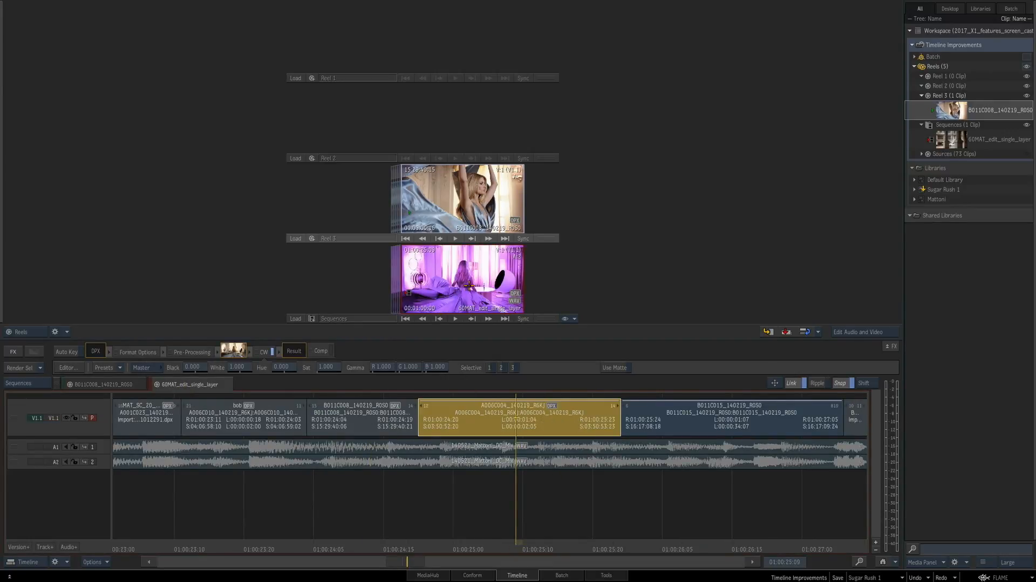
right_click(497, 414)
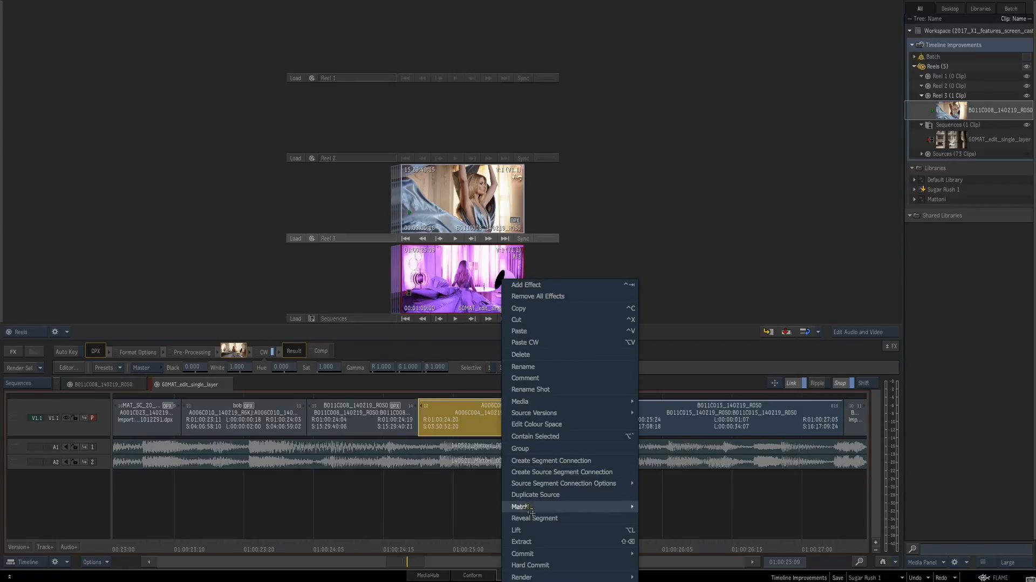
mouse_move(531, 508)
left_click(693, 529)
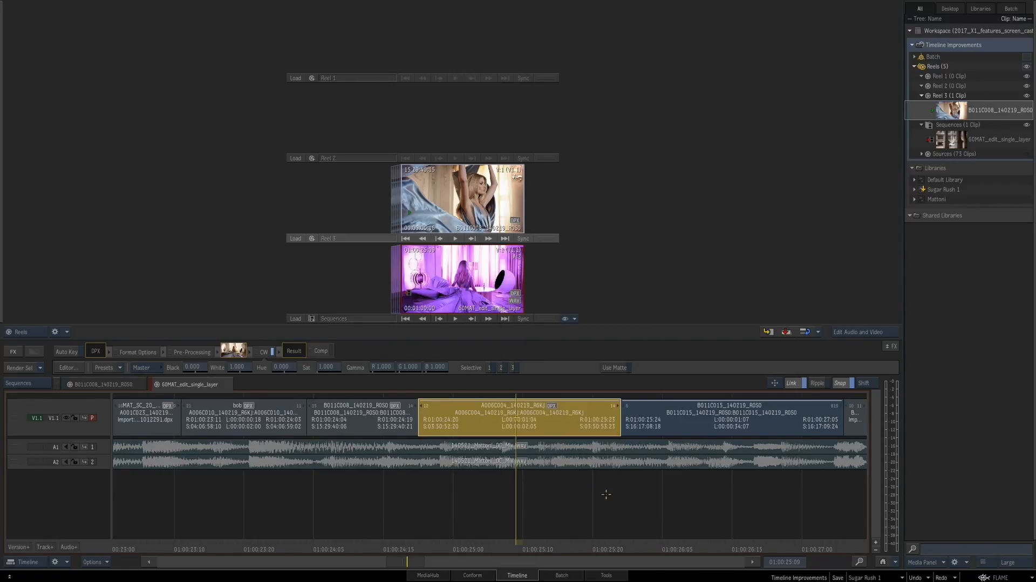
right_click(541, 419)
mouse_move(608, 503)
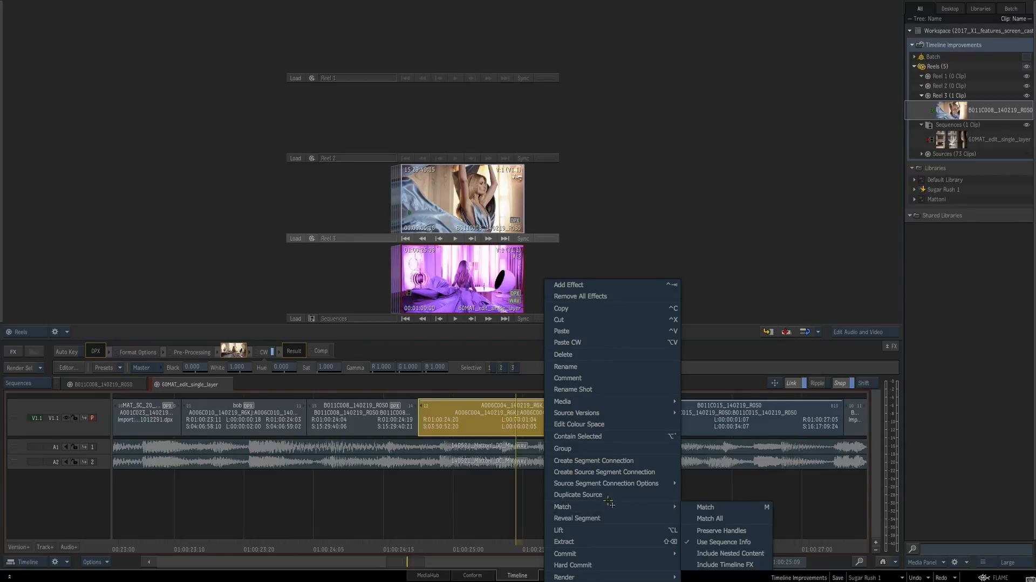
left_click(745, 563)
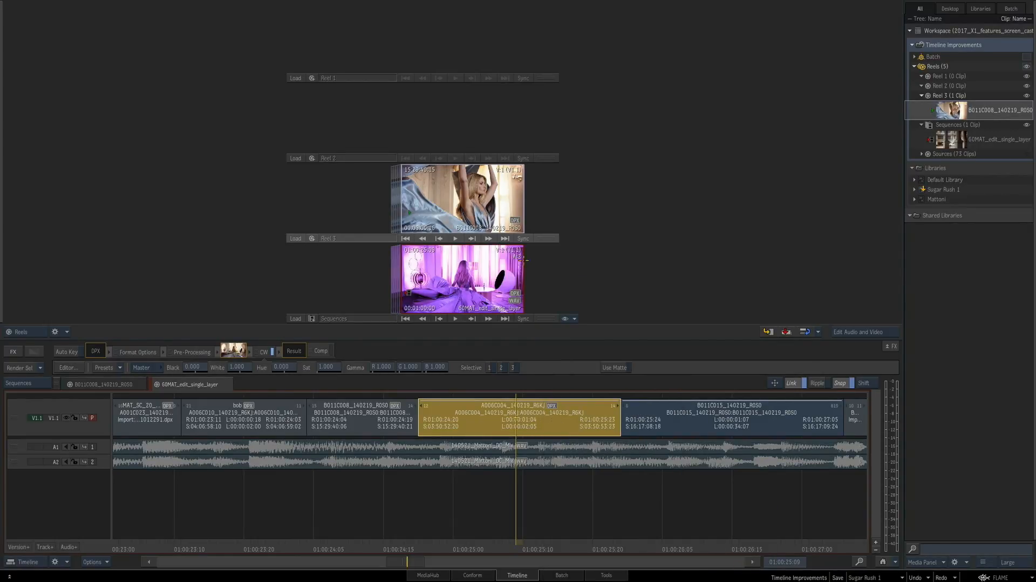
Replace the B011C008 clip in Reel 3 with a match of segment A006C004, and view the matched clip's timeline
left_click_drag(474, 214, 440, 580)
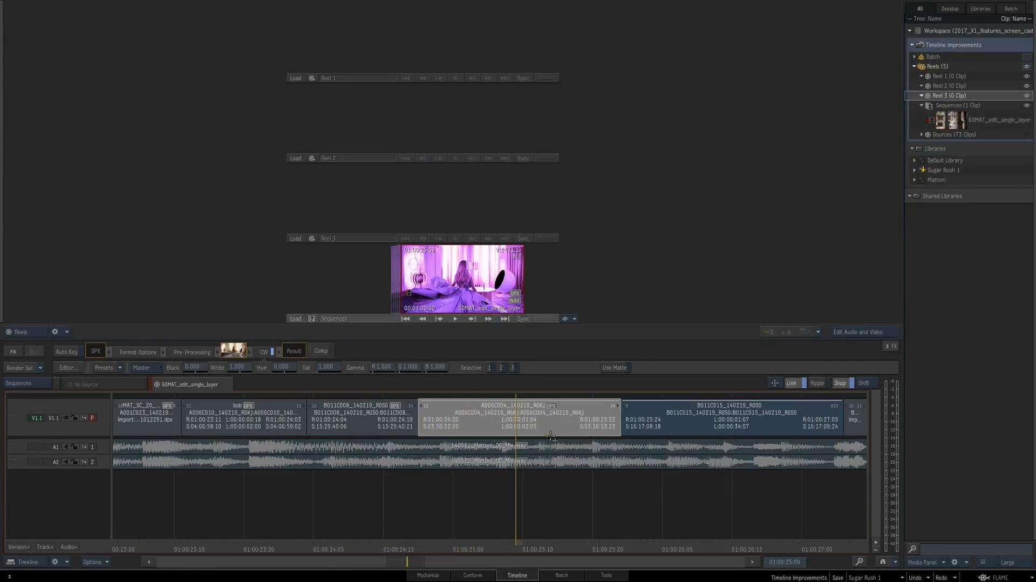
left_click(554, 421)
right_click(551, 423)
left_click_drag(552, 425, 477, 209)
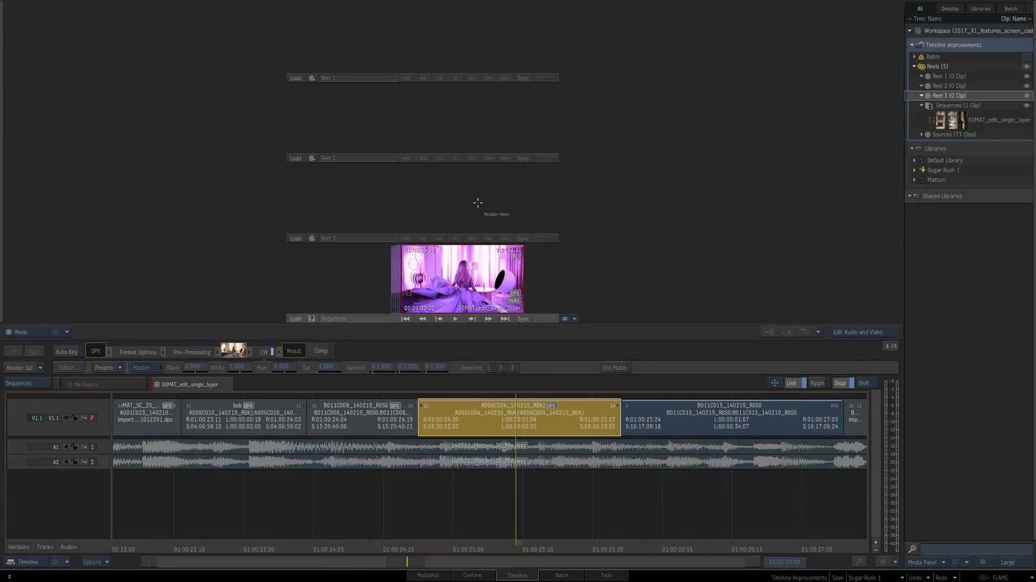
left_click(100, 384)
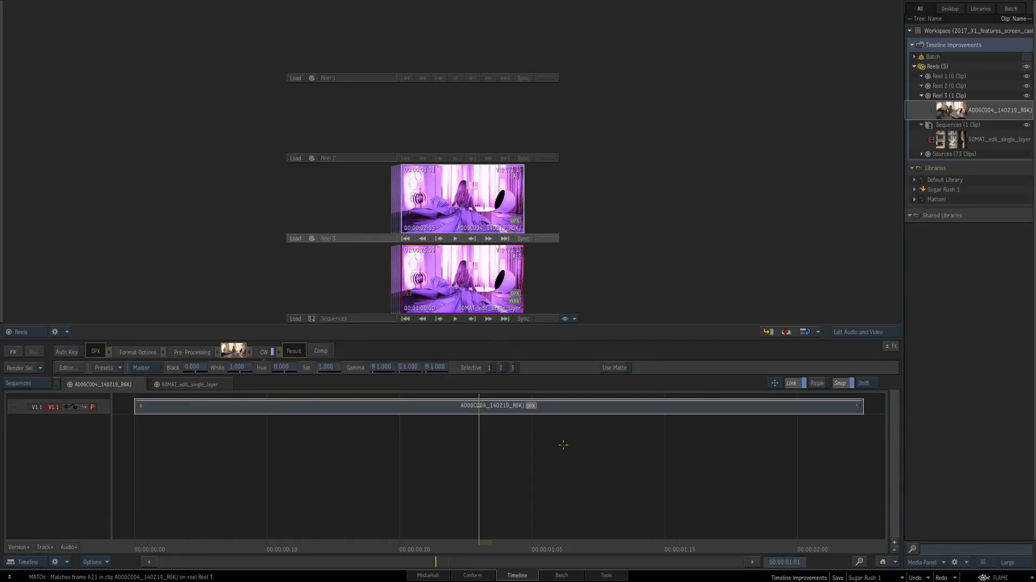
Remove the matched A006C004 clip, and switch the Match options for segment B011C015 from Include Timeline FX to Include Nested Content
key("ctrl+z")
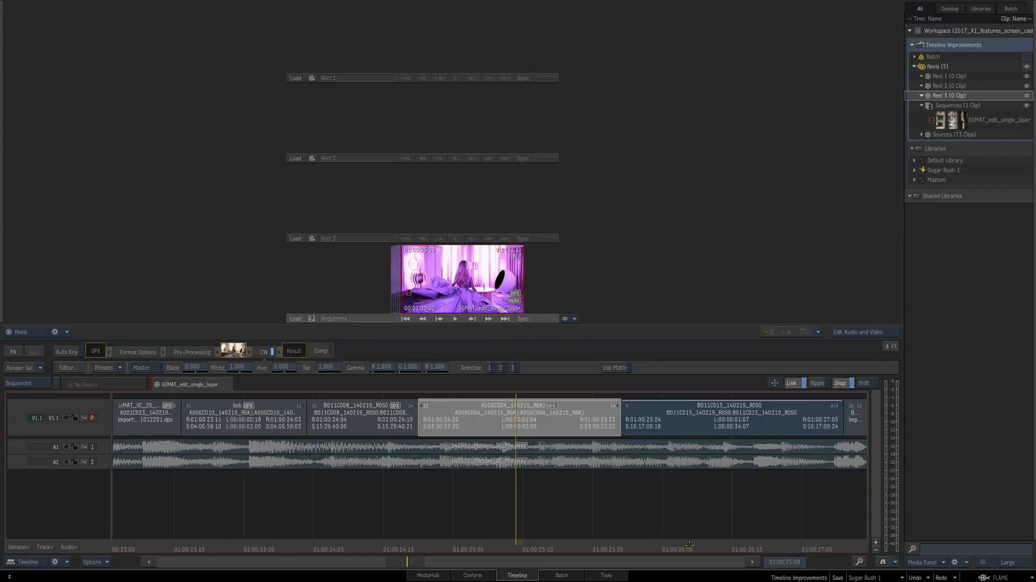
left_click(707, 547)
left_click(748, 414)
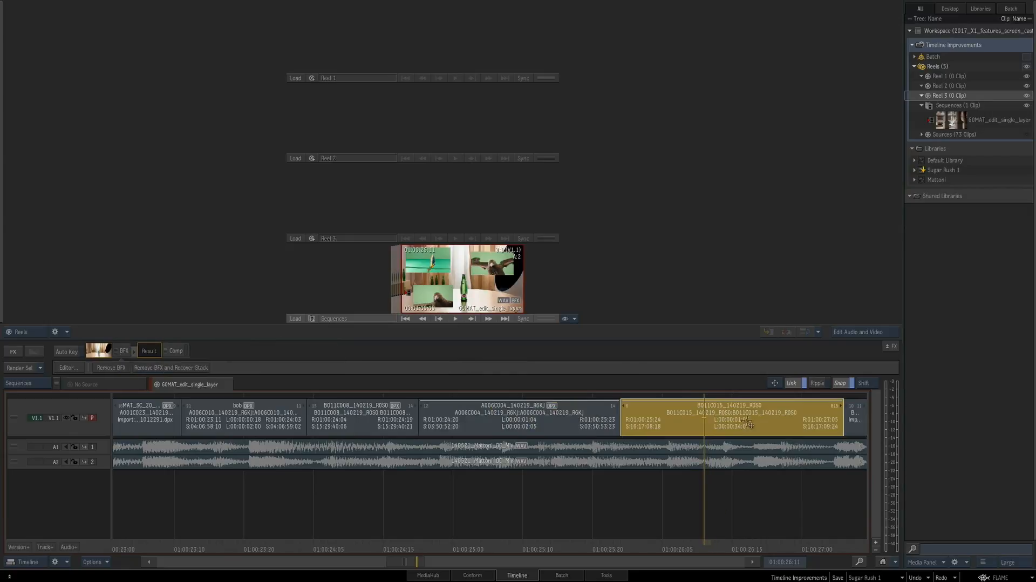
right_click(746, 418)
mouse_move(790, 507)
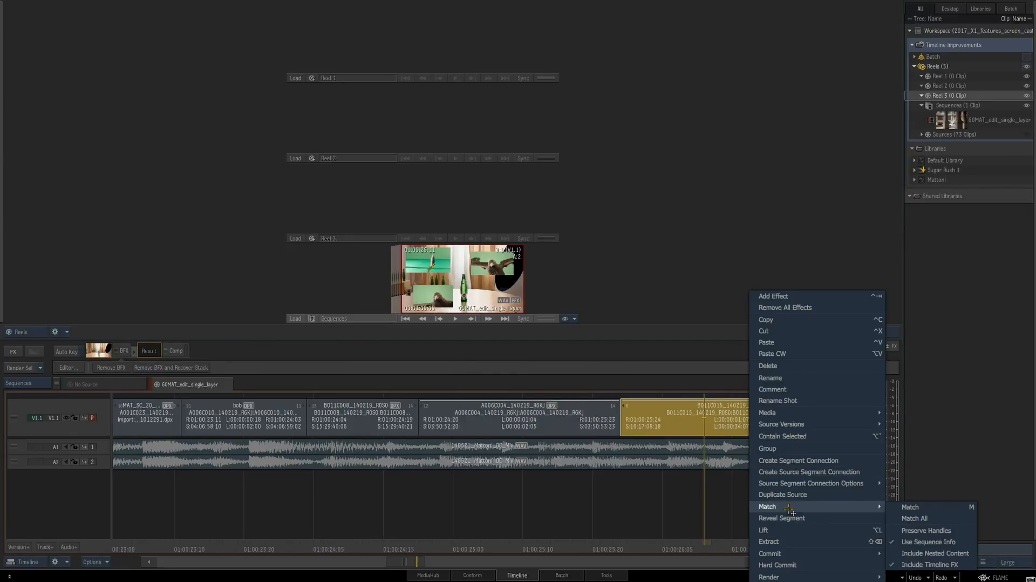
left_click(926, 565)
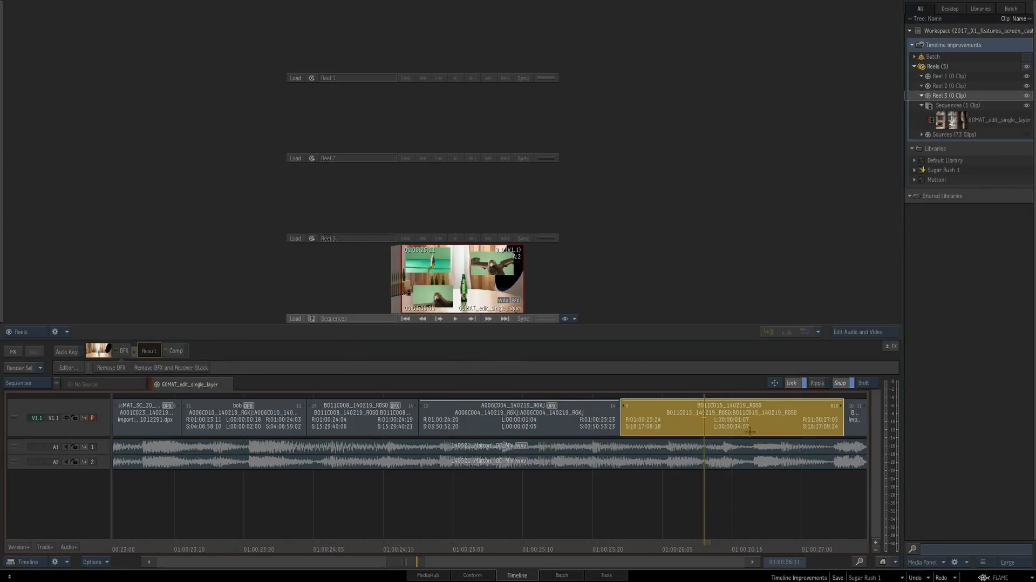
right_click(740, 420)
mouse_move(762, 507)
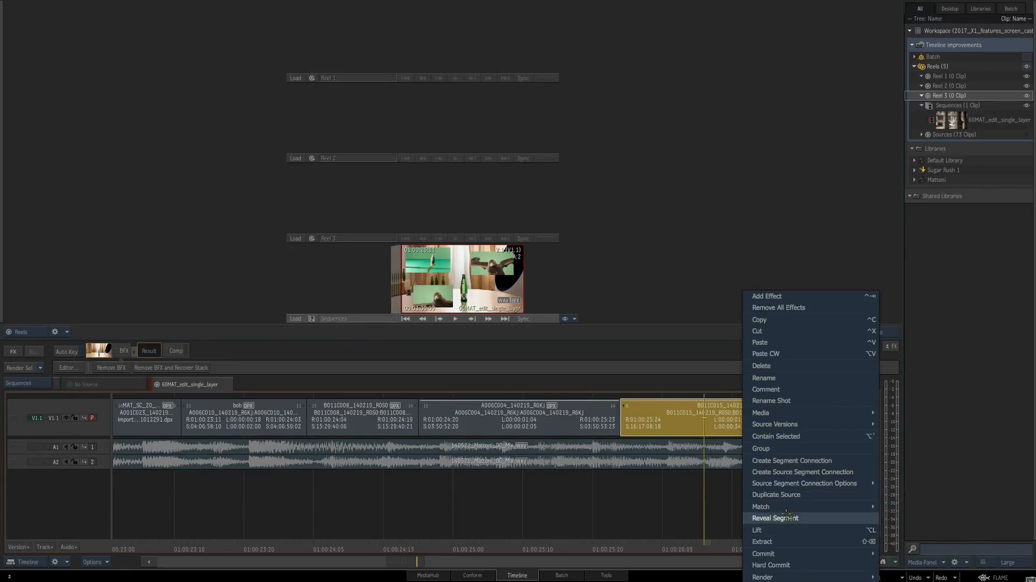
left_click(935, 553)
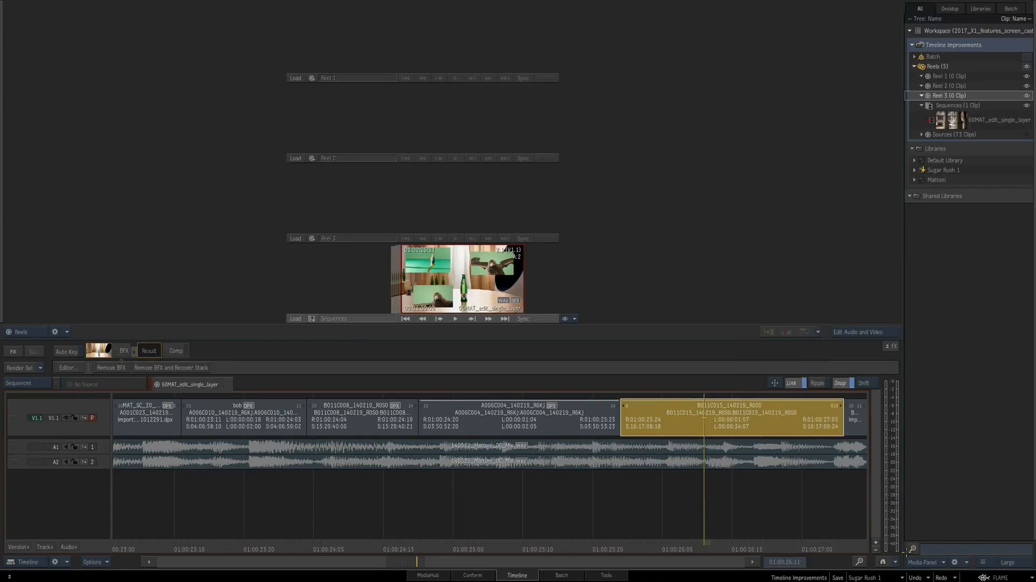
View the B011C015 composite in the player, and match the segment with its nested content to Reel 3
double_click(445, 276)
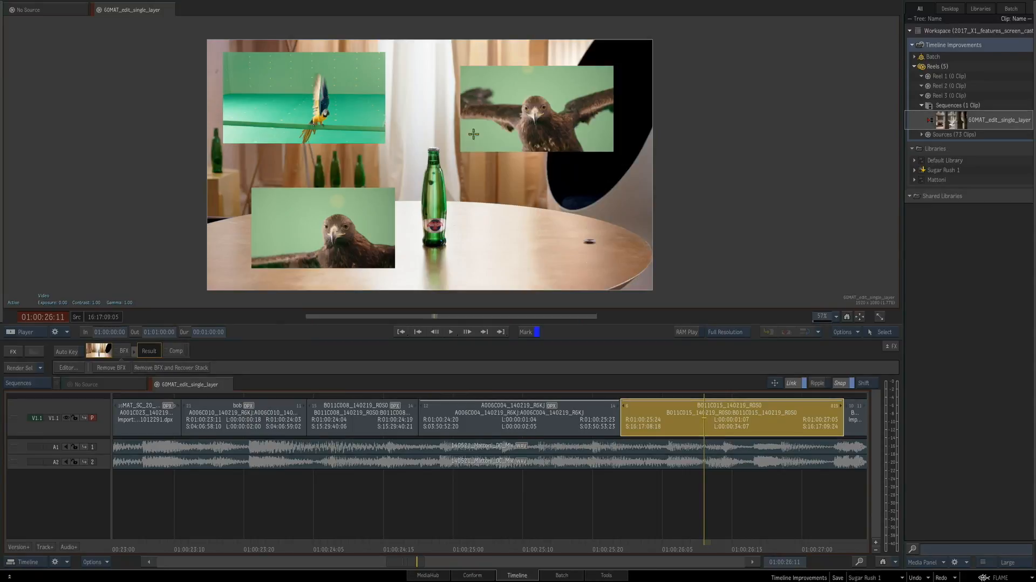
key("Escape")
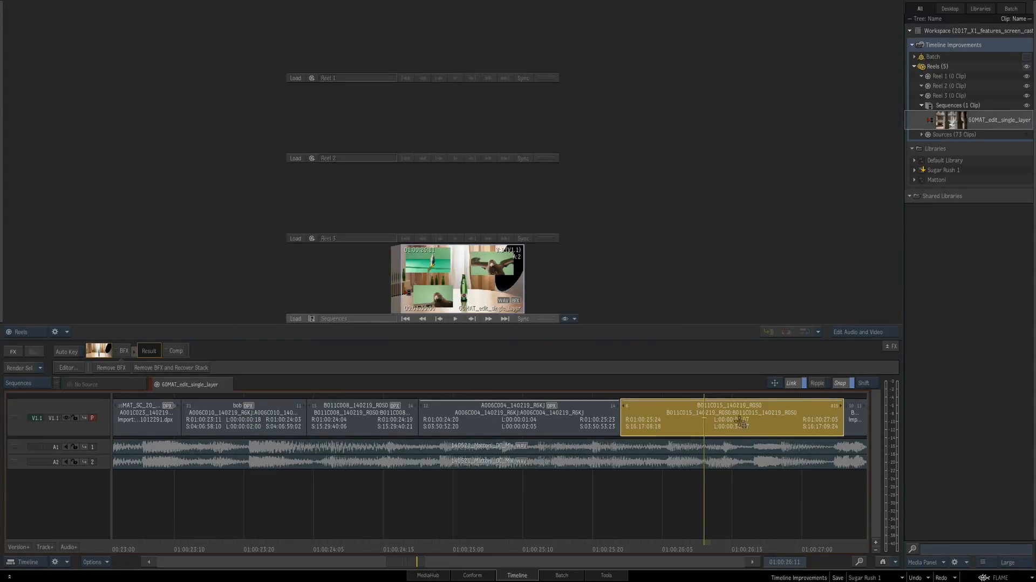
key("alt+m")
left_click(470, 196)
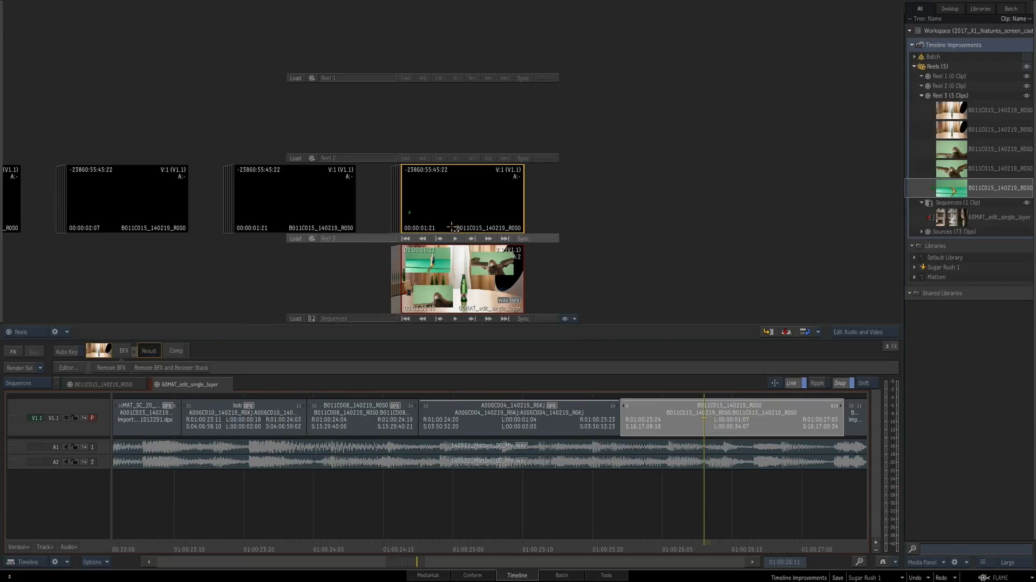
left_click_drag(331, 220, 142, 217)
left_click_drag(270, 212, 94, 204)
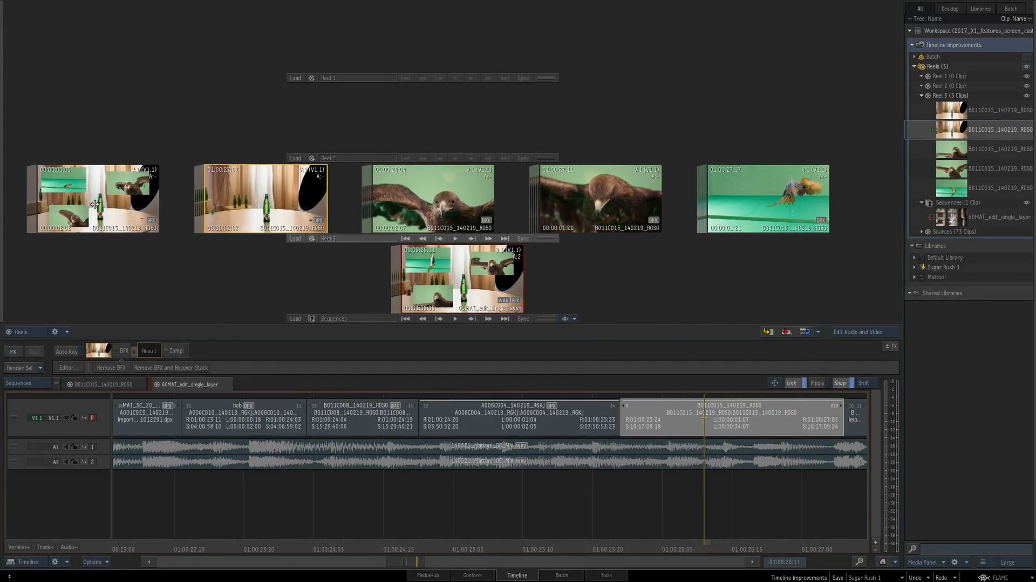
Examine the timelines of the matched B011C015 clips in Reel 3, from the composite to the nested sources
left_click(121, 200)
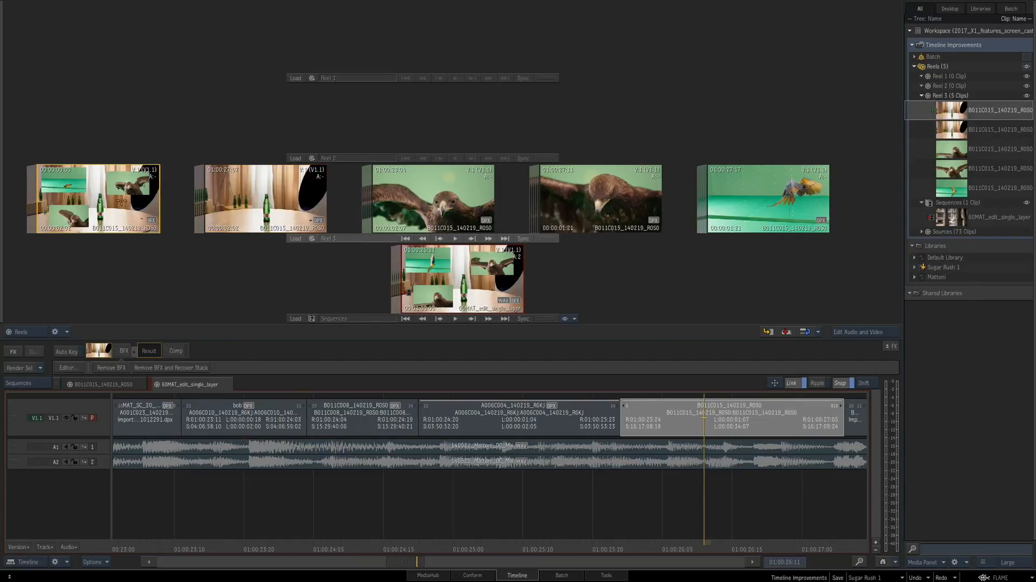
left_click(111, 383)
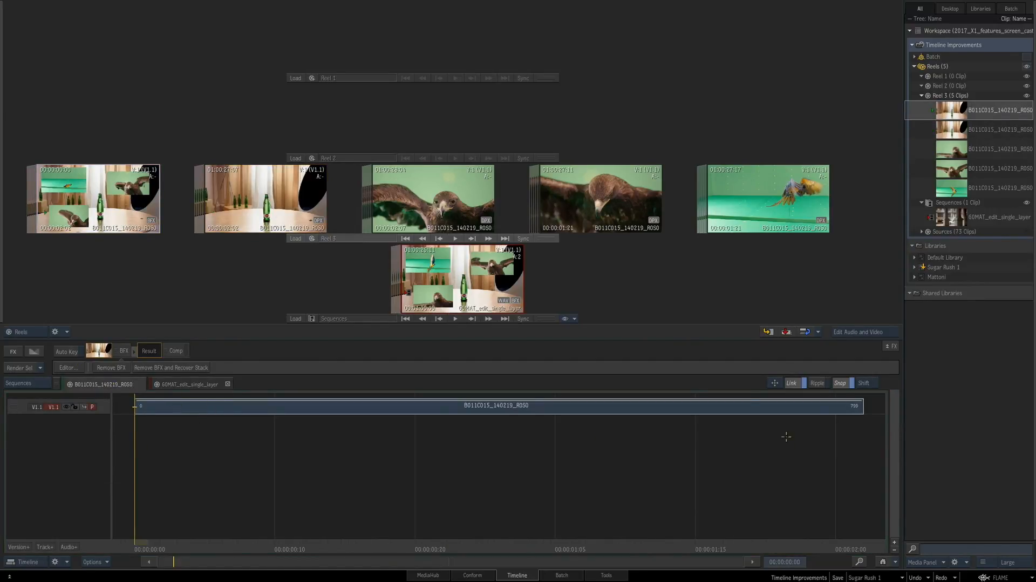
left_click(266, 203)
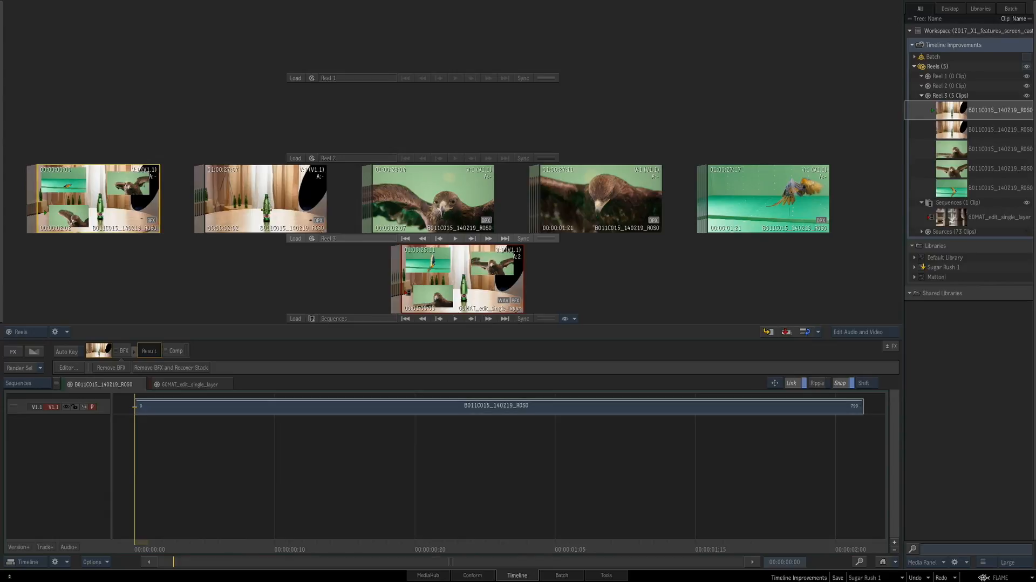
left_click(432, 202)
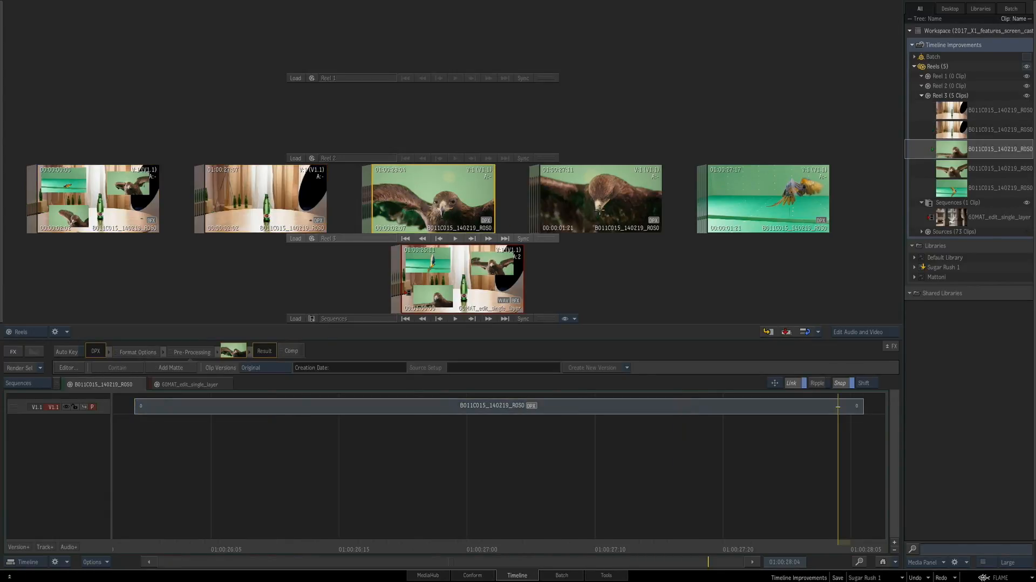
left_click(590, 217)
left_click(733, 213)
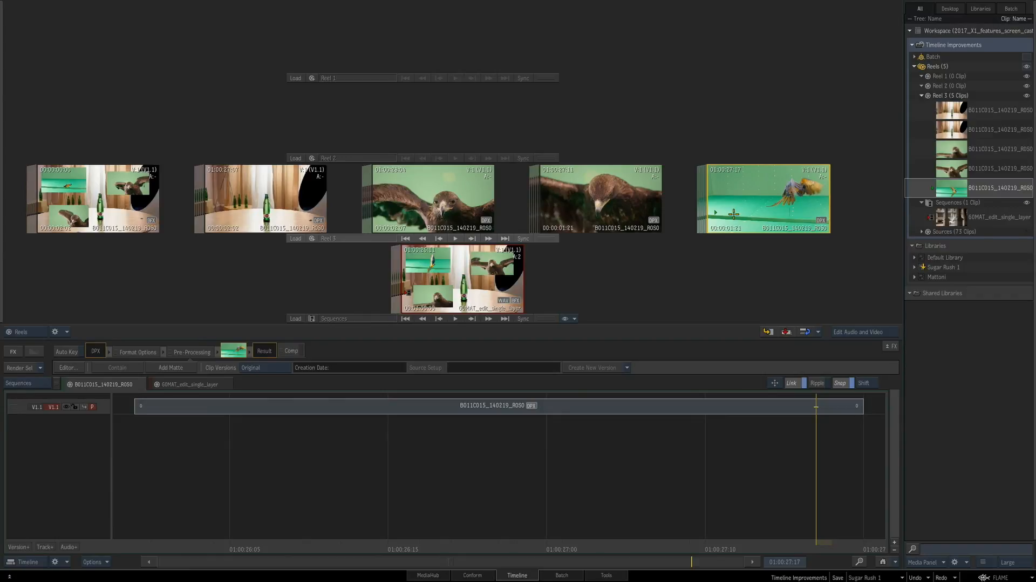
Open the 60MAT_edit_single_layer sequence and examine the renaming commands available for its B011C015 segment
left_click(194, 383)
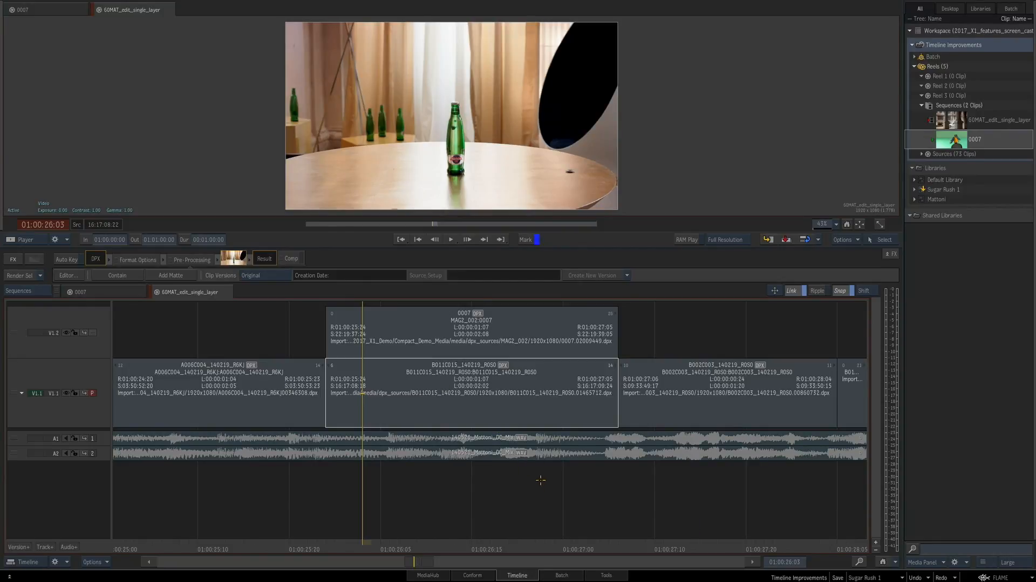
left_click(542, 404)
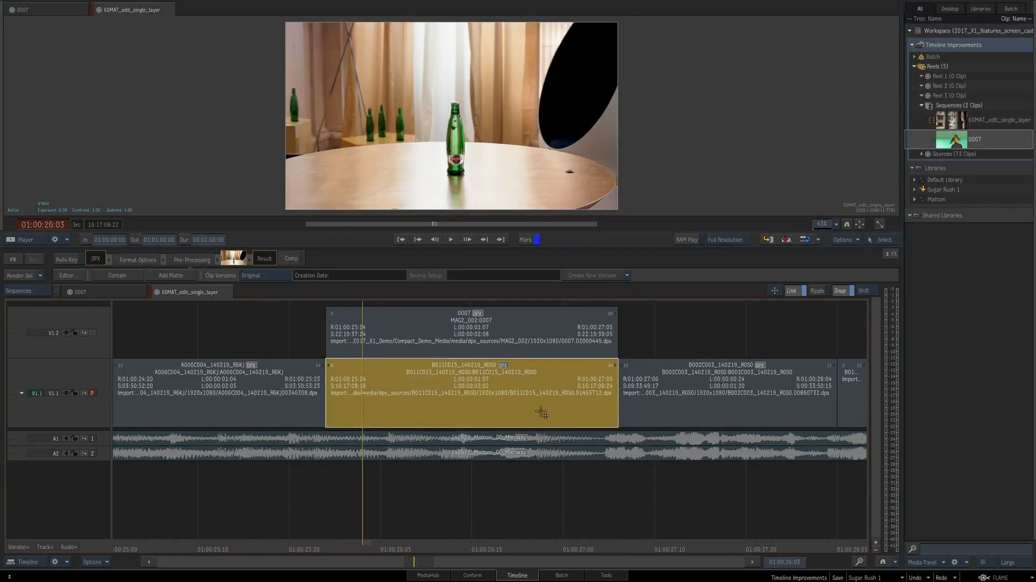
right_click(538, 406)
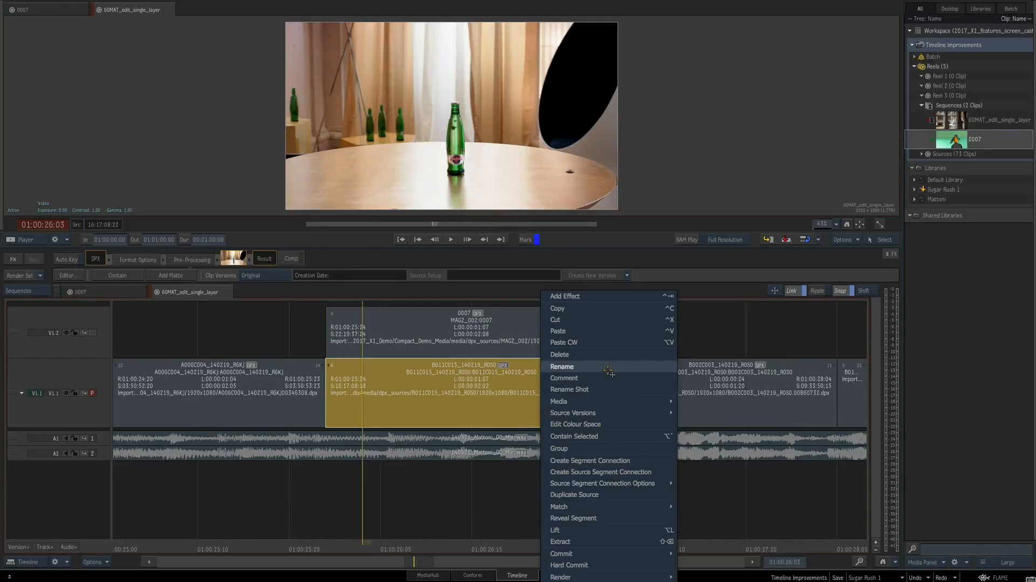
left_click(491, 495)
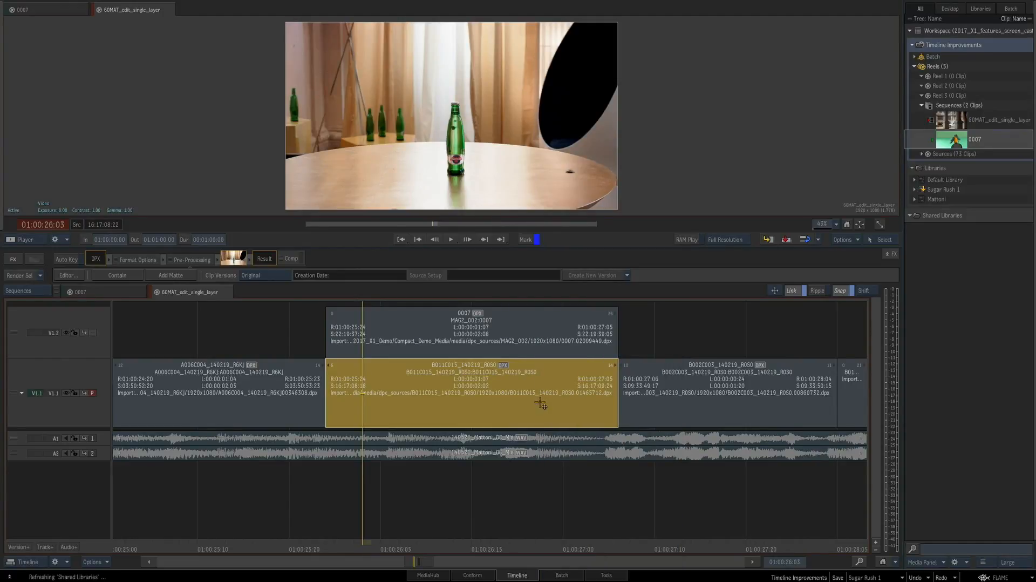
Replace the B011C015 segment's name with a person's first name, and undo the rename
key("ctrl+r")
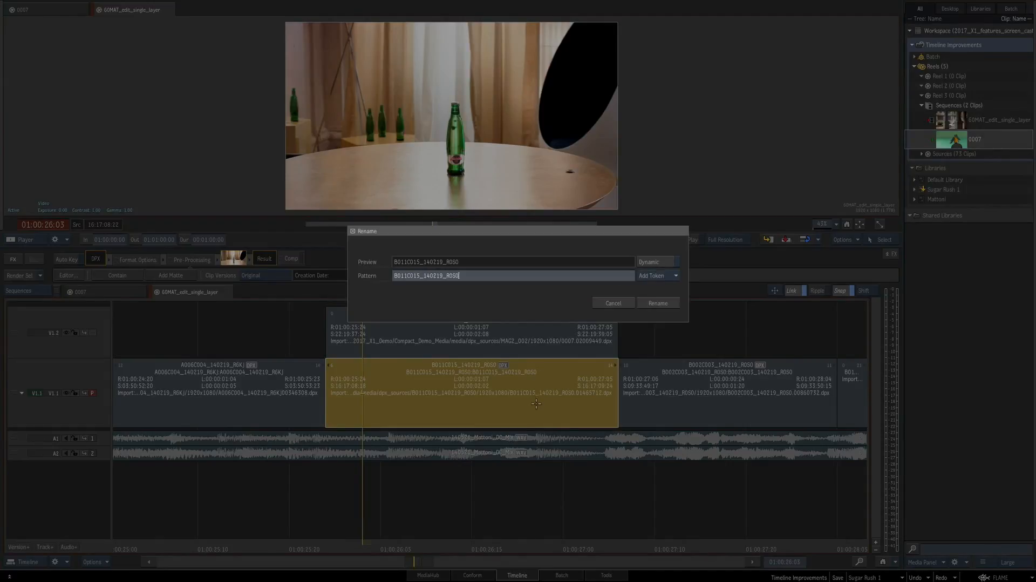
left_click_drag(624, 231, 575, 198)
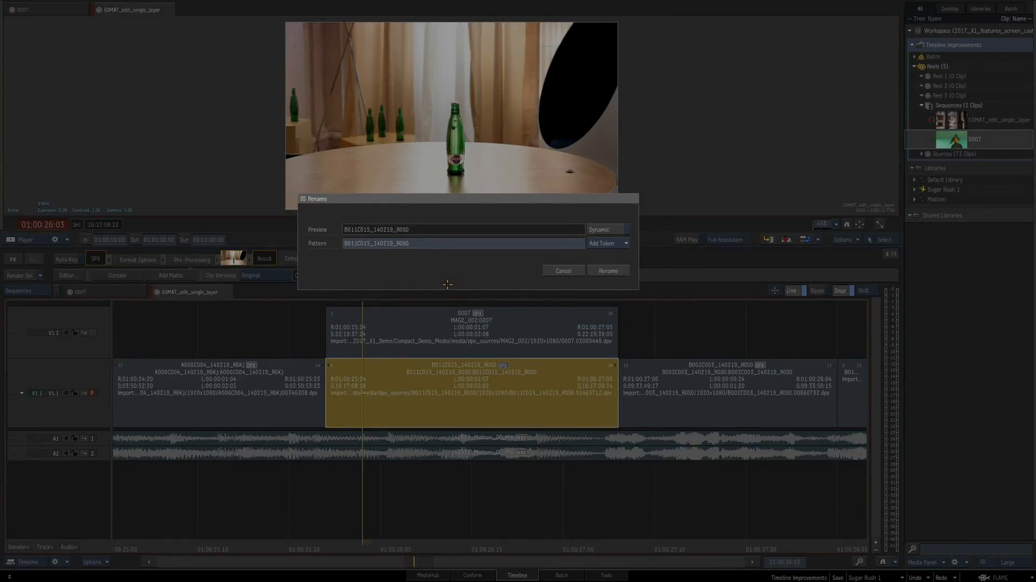
double_click(441, 242)
key("BackSpace")
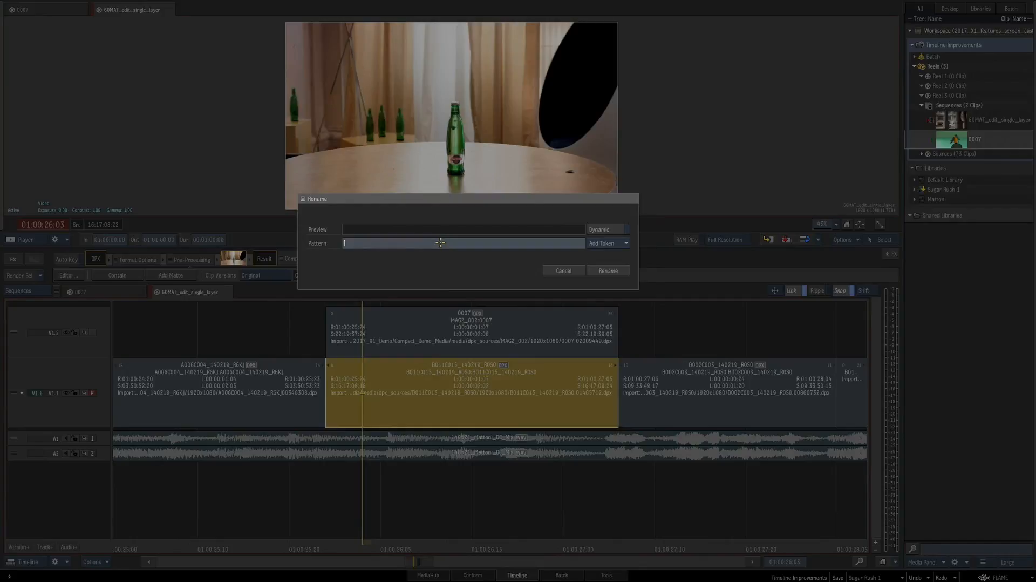
type("dave")
left_click(605, 271)
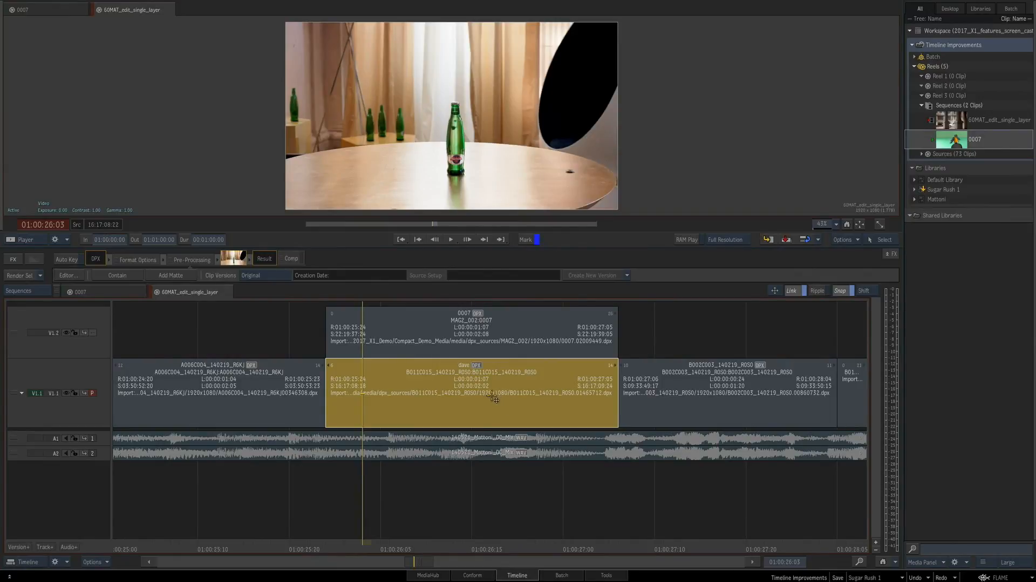
key("ctrl+z")
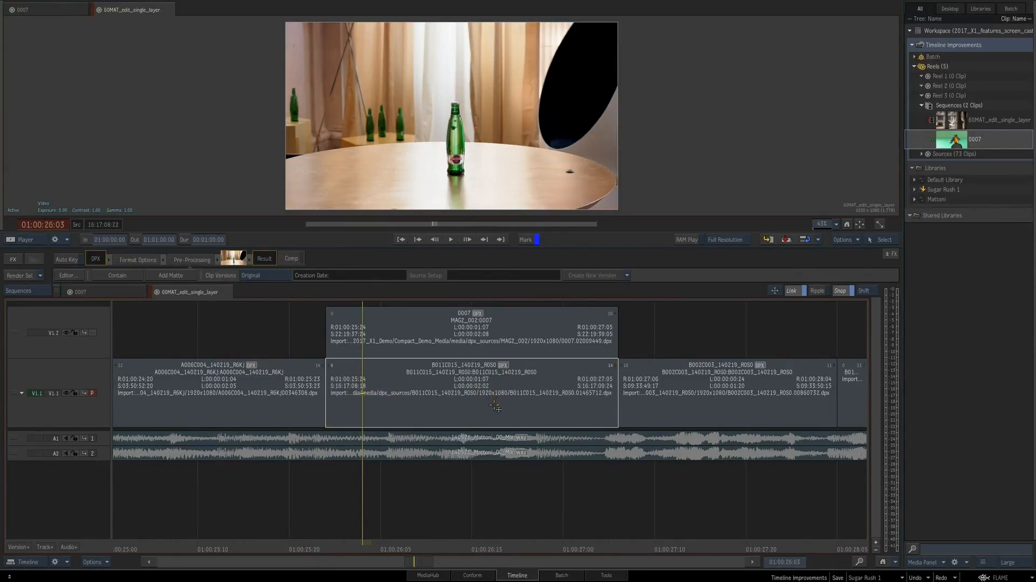
Examine the tokens available for renaming segment B011C015, and leave its name pattern unapplied
double_click(494, 402)
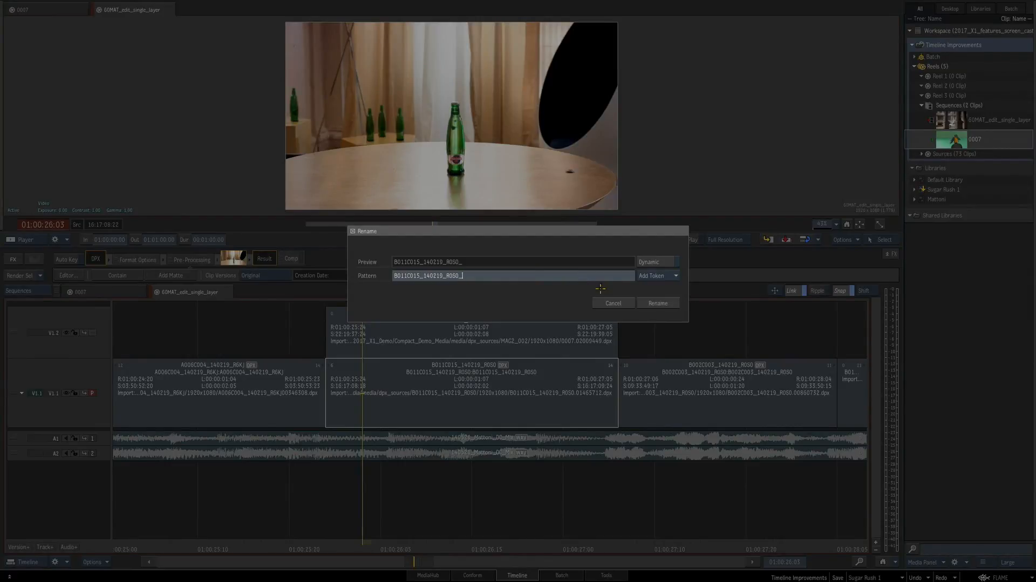
left_click(673, 276)
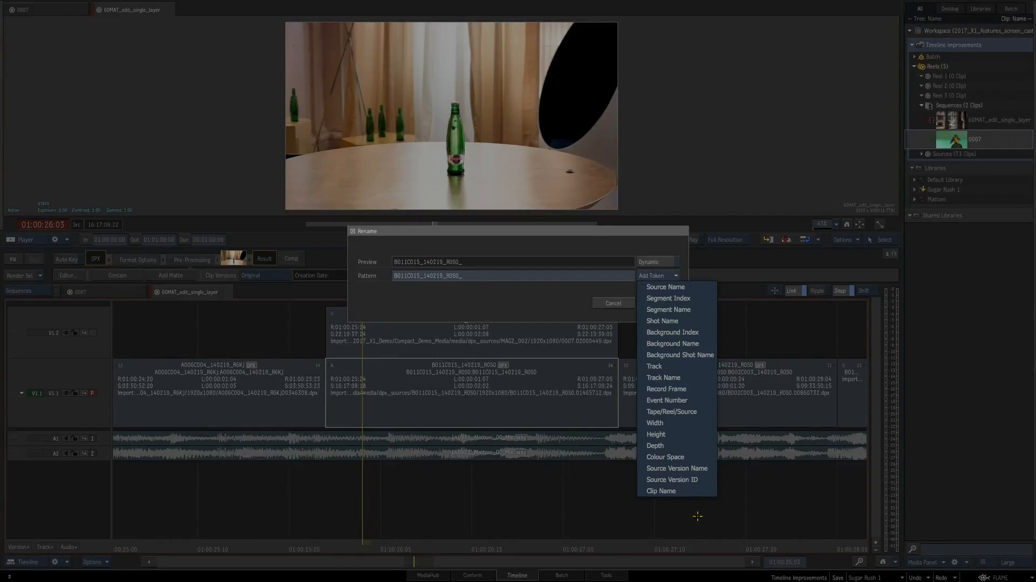
left_click(712, 510)
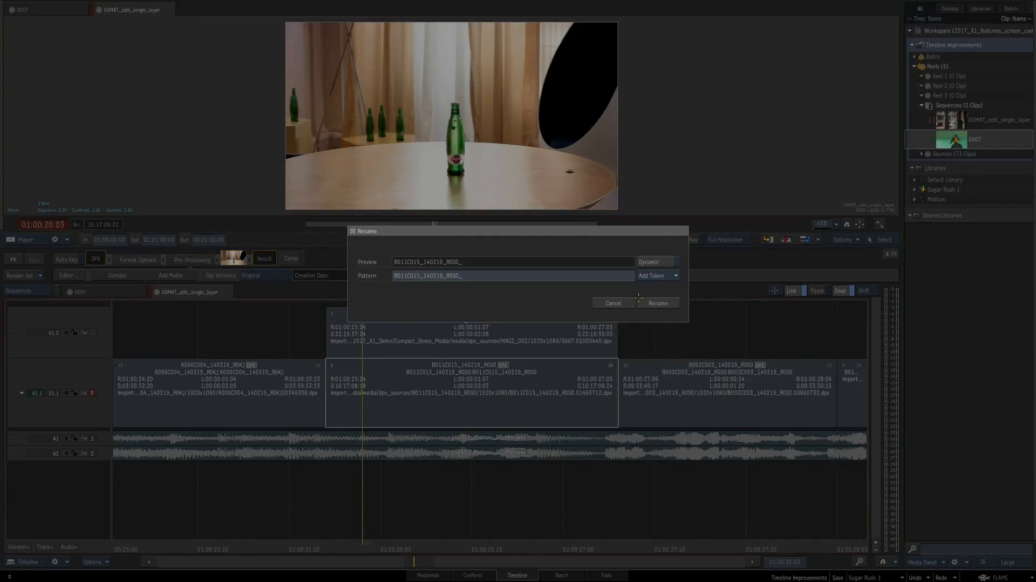
left_click(613, 304)
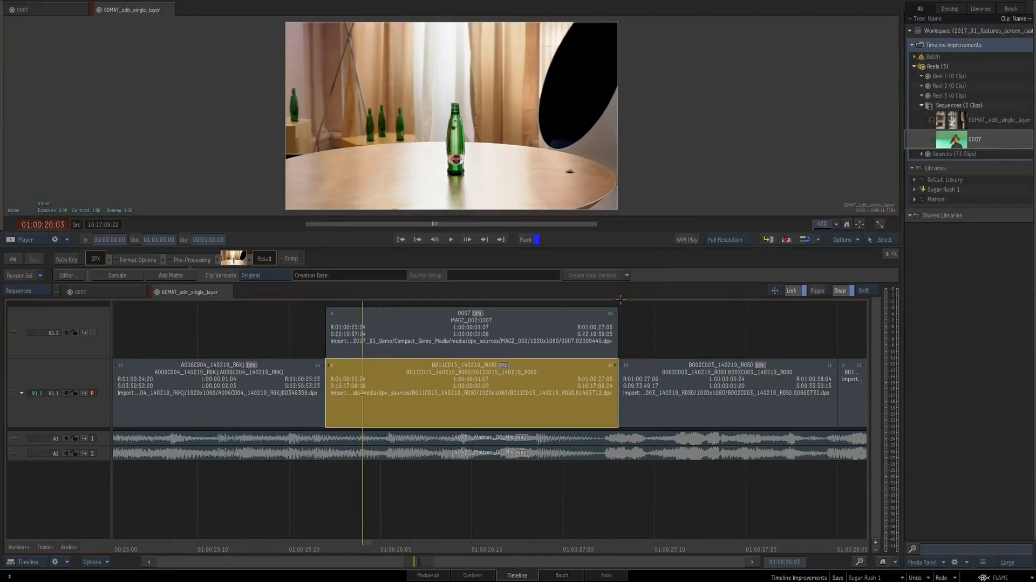
Name the shot of segment B011C015 with "fx_", the Background Index token and "_comp", and undo the shot naming
right_click(520, 386)
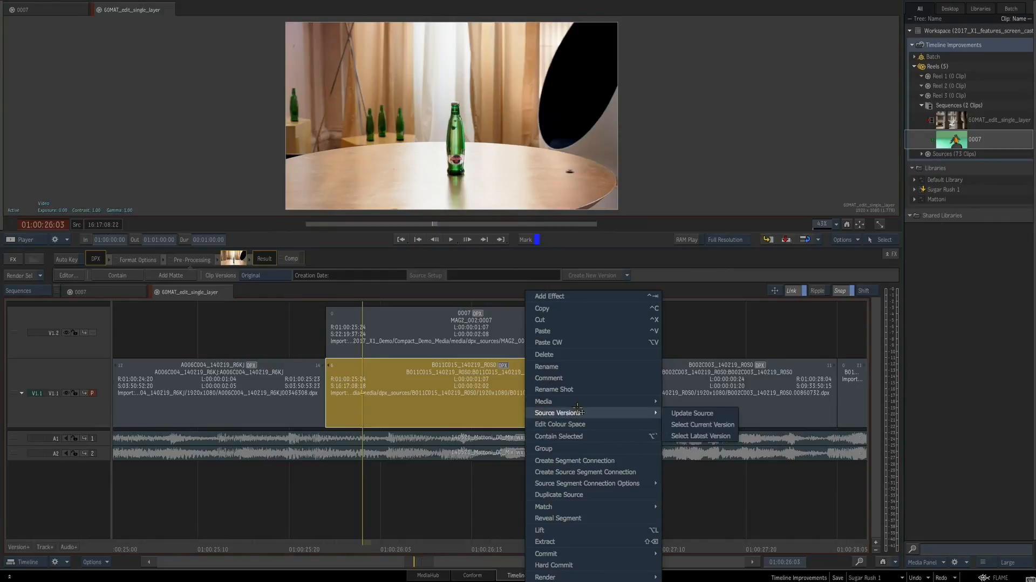
left_click(587, 390)
left_click_drag(626, 228, 578, 199)
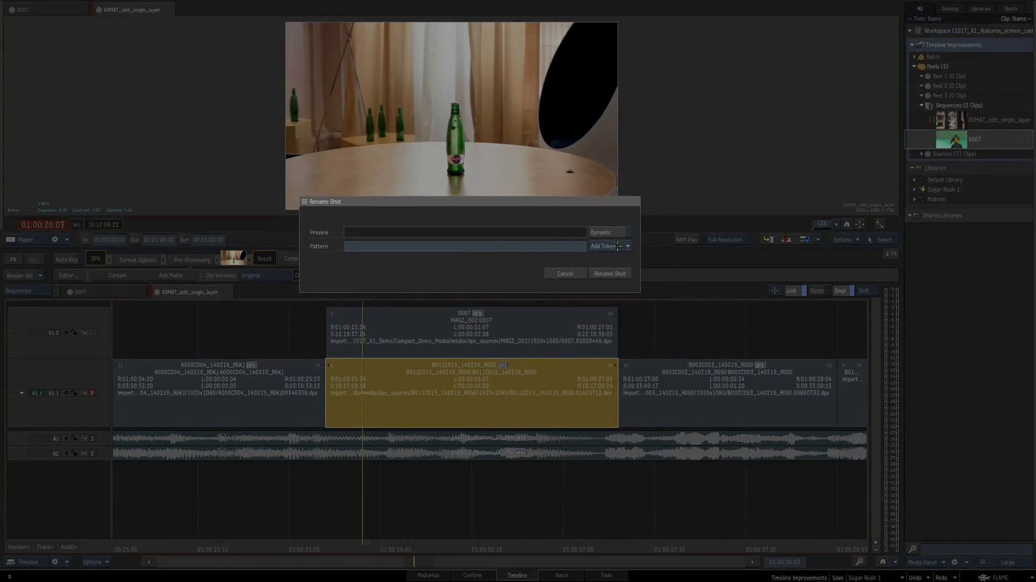
left_click(543, 247)
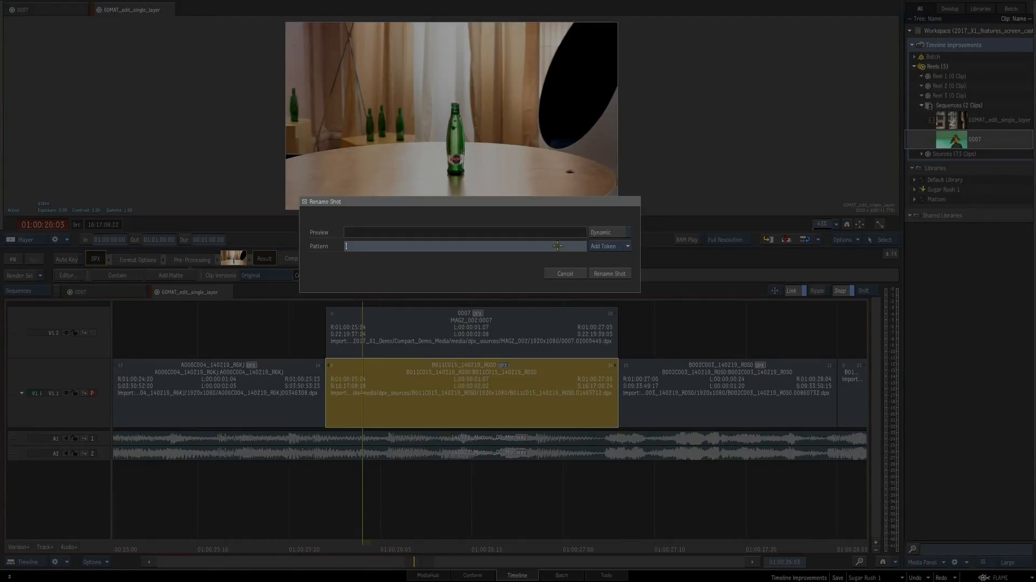
type("fx_")
left_click(625, 246)
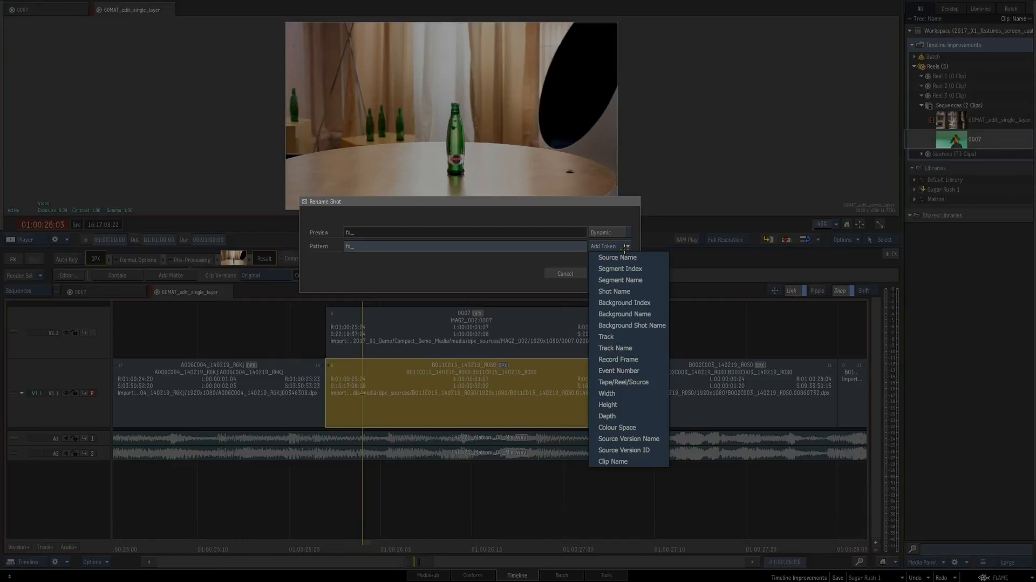
left_click(655, 302)
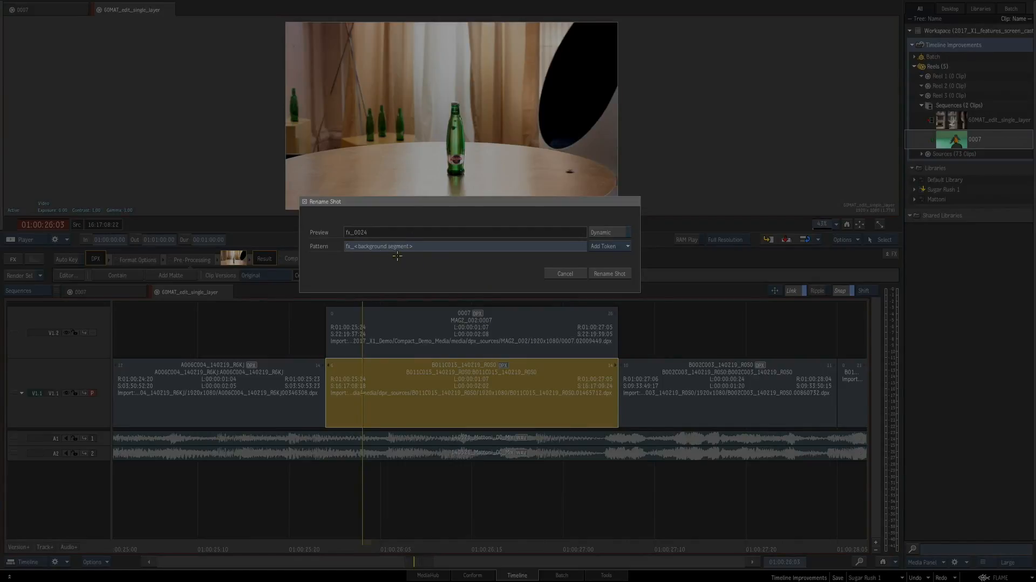
left_click(453, 245)
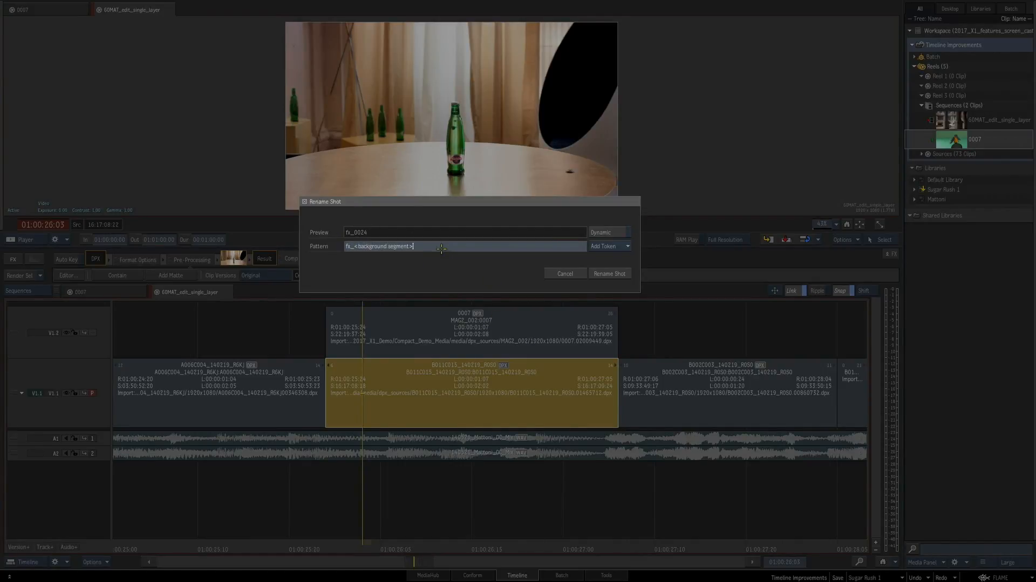
type("_comp")
left_click(606, 273)
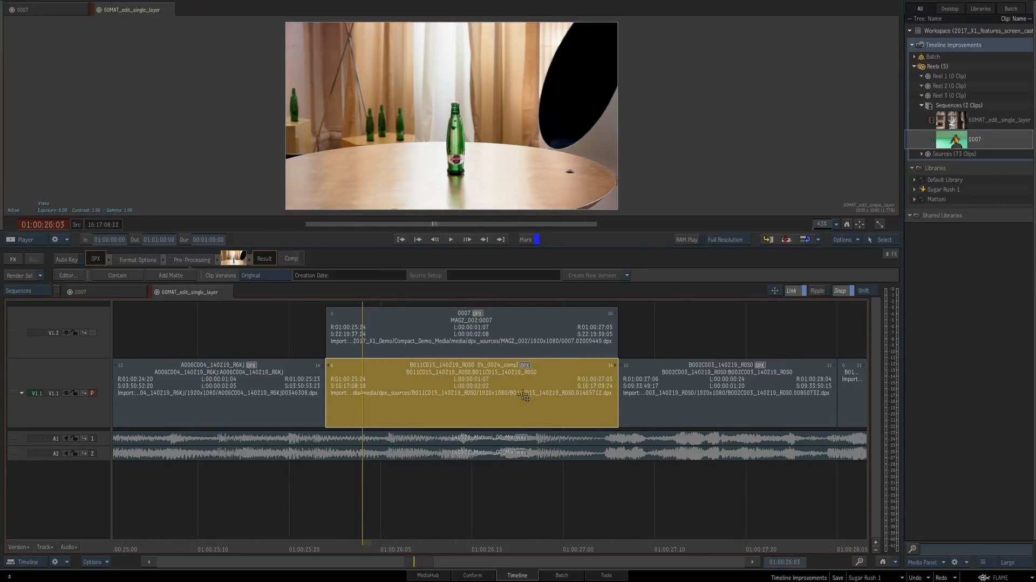
key("ctrl+z")
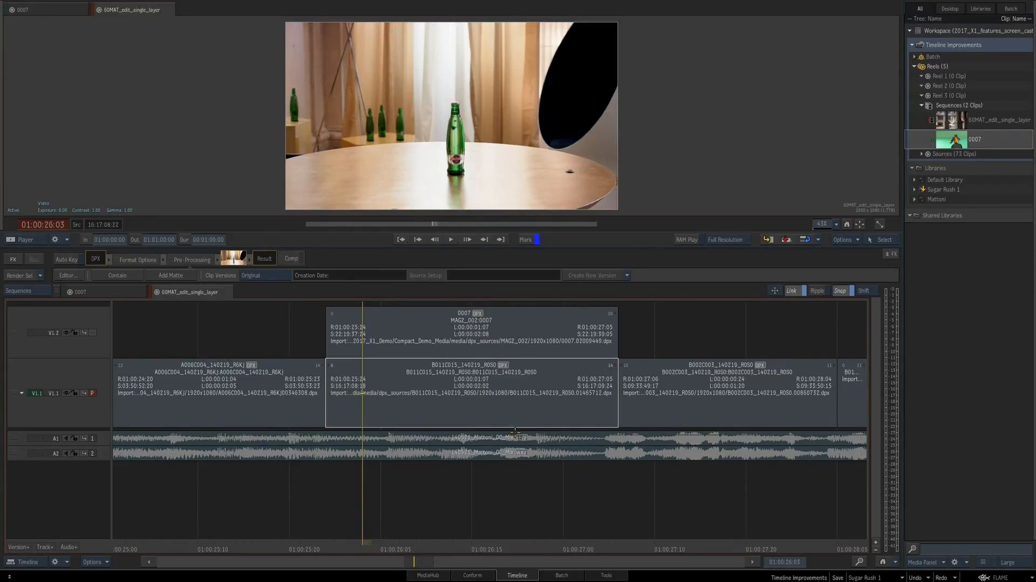
Name the shots of all video segments, excluding both audio tracks, with "fx_", the Background Index token and "_comp"
left_click(515, 445)
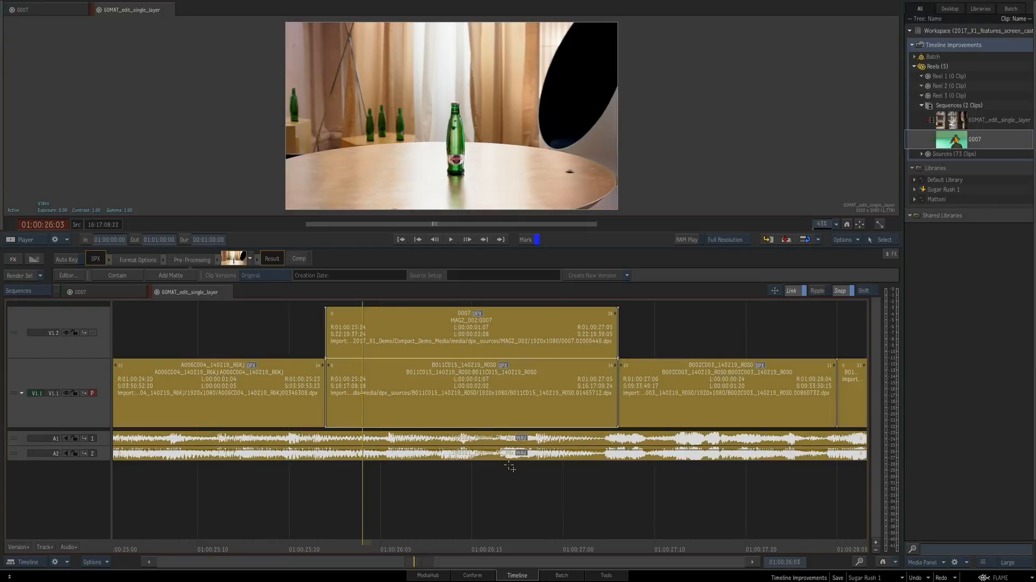
left_click(15, 440, "ctrl")
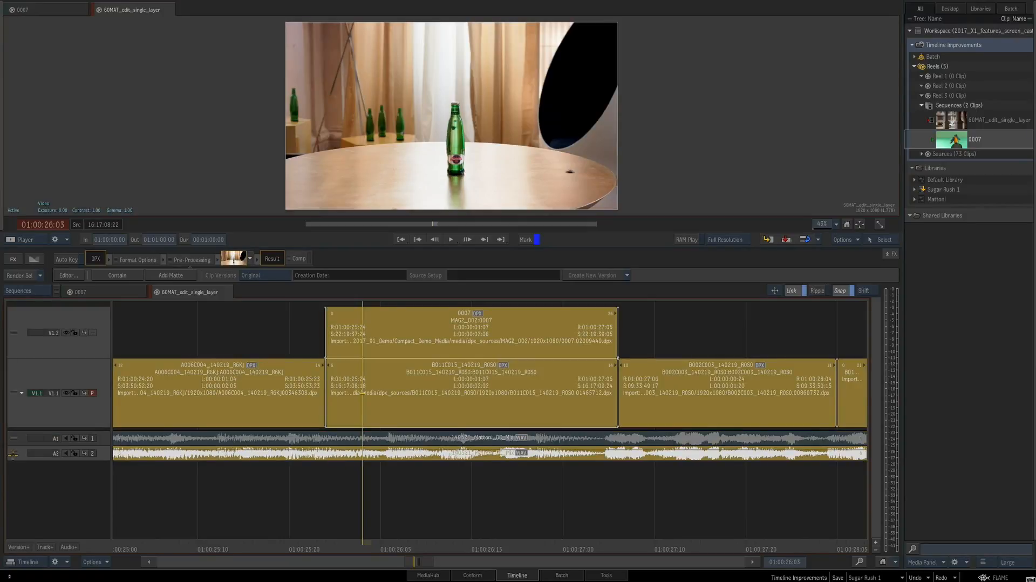
left_click(13, 454, "ctrl")
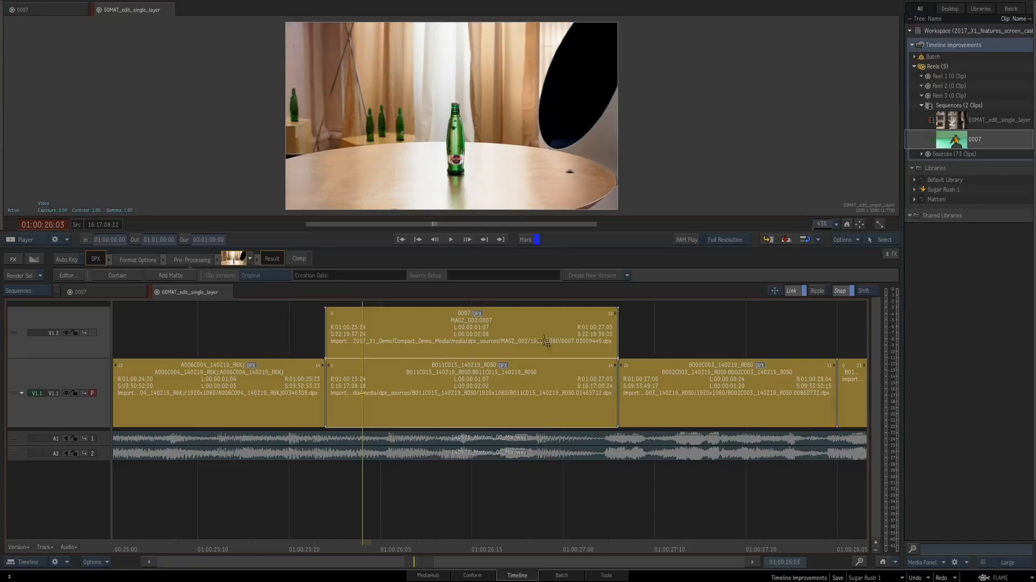
right_click(527, 325)
left_click(569, 402)
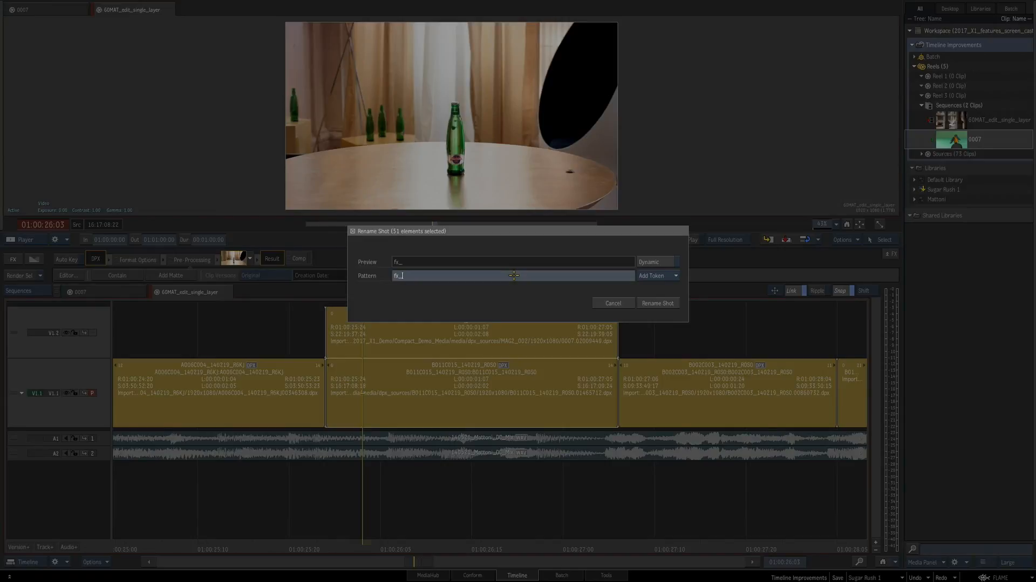
left_click(668, 275)
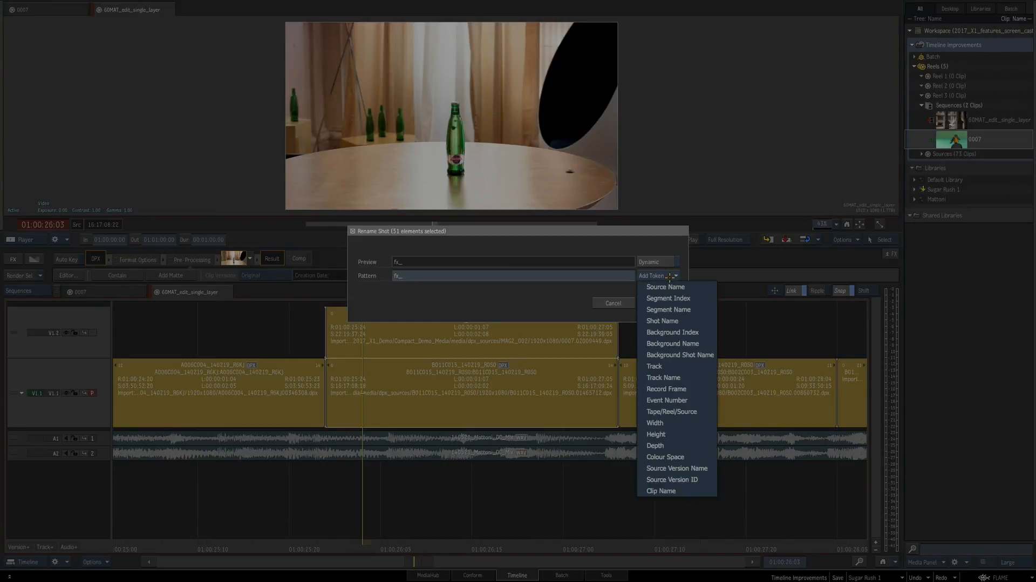
left_click(669, 331)
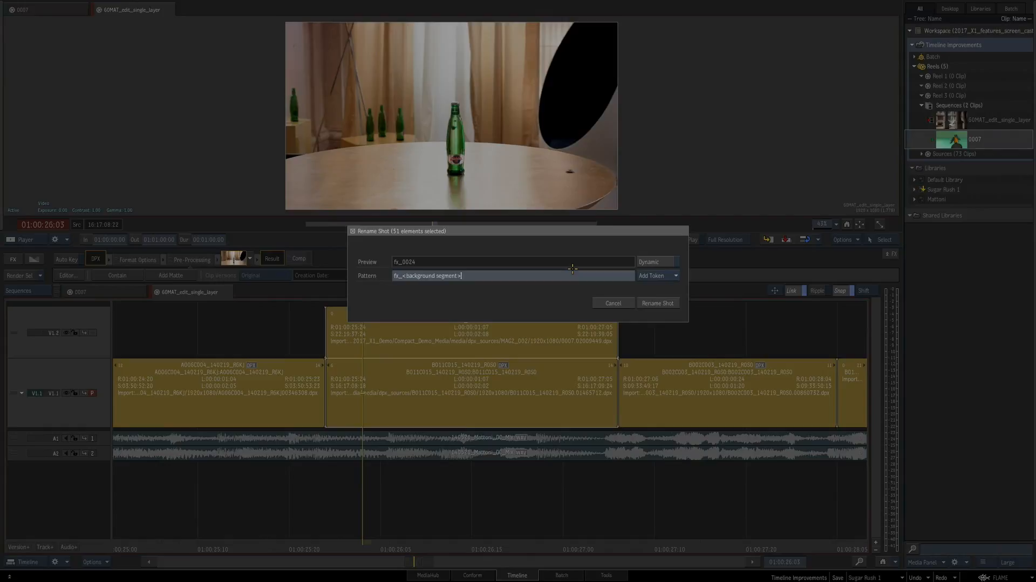
type("_comp")
left_click(668, 302)
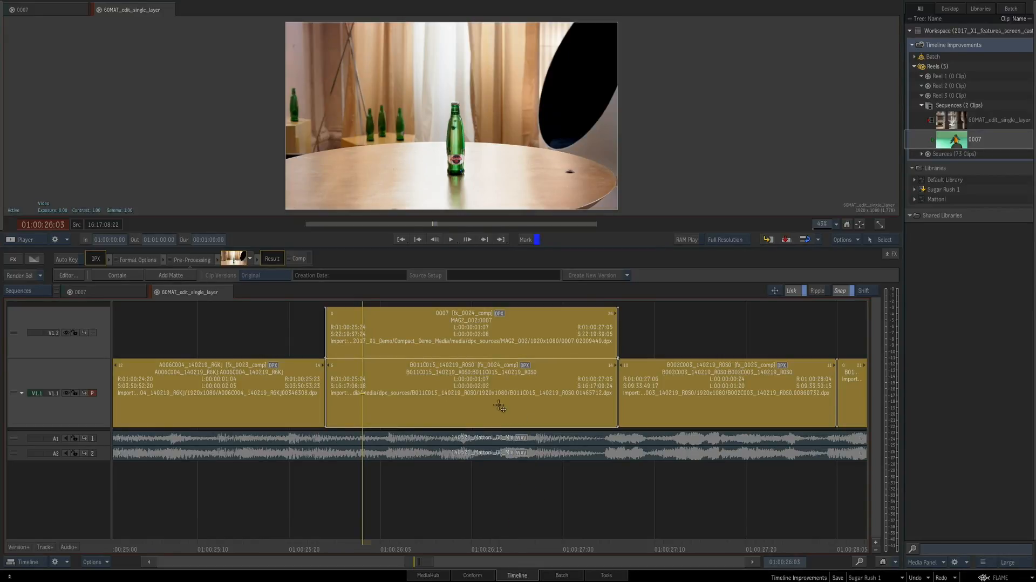
View the 0007 segment in the player by making the upper video track the primary track
left_click(520, 417)
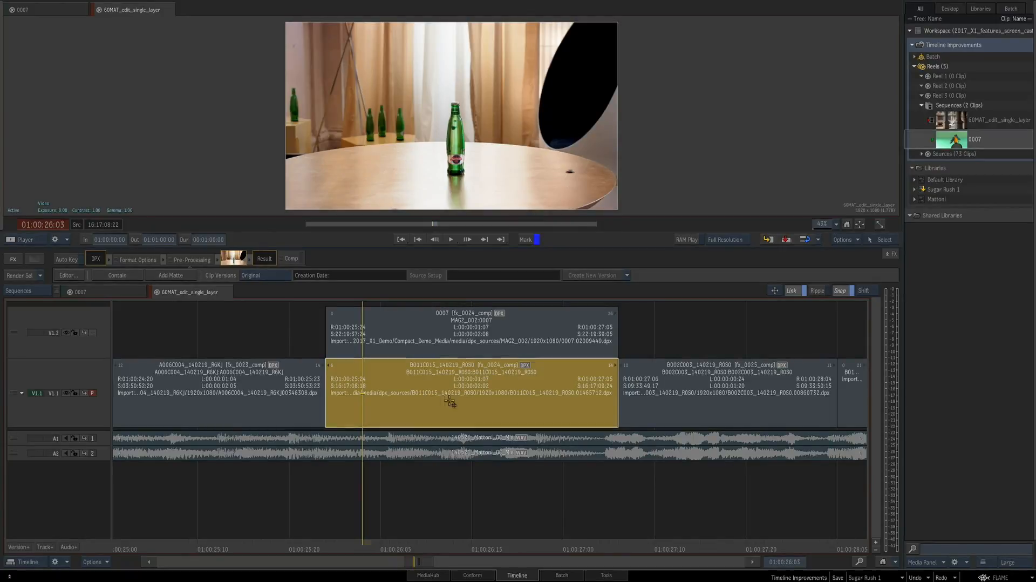
left_click(537, 331)
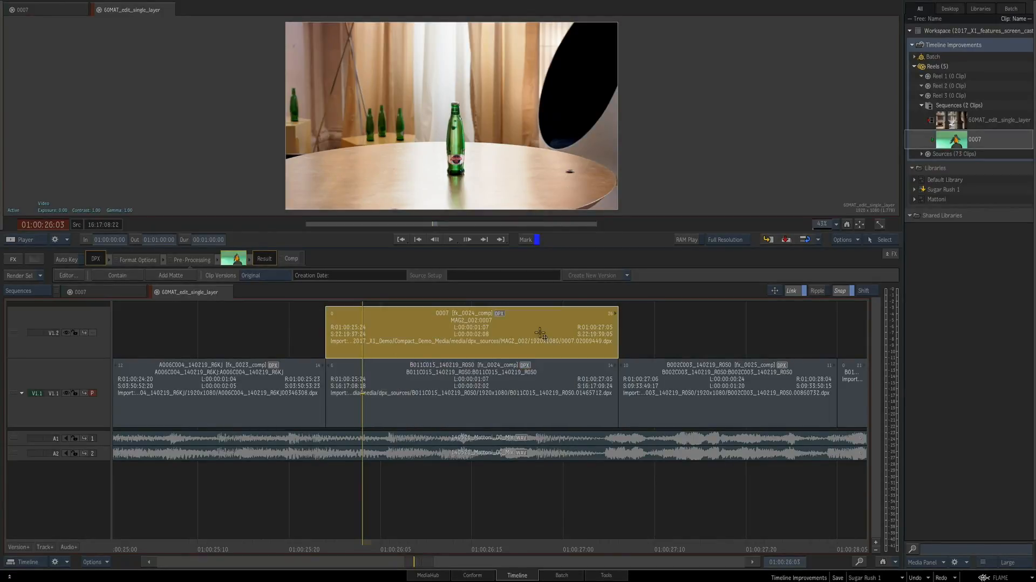
left_click(92, 333)
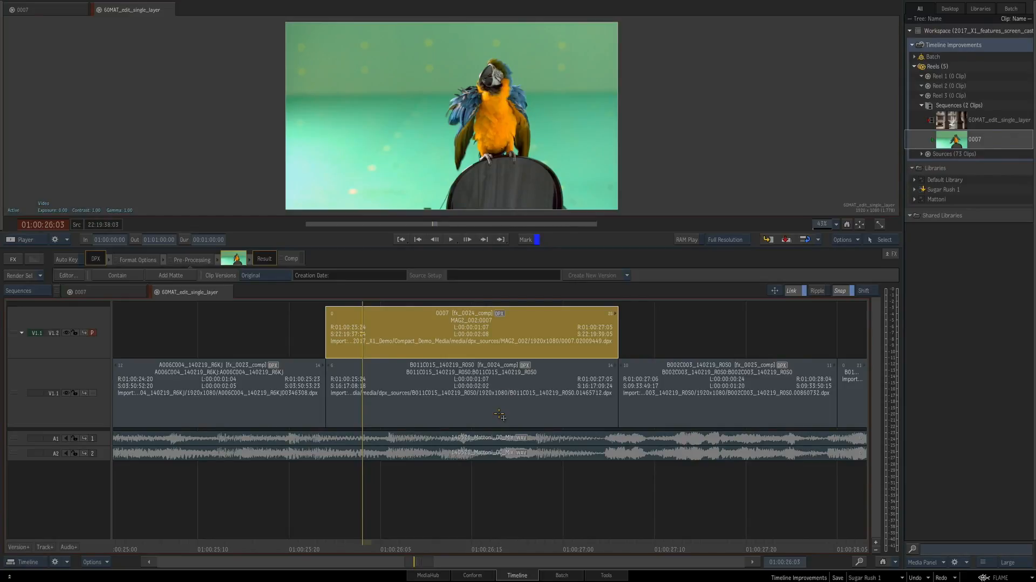
Start renaming segment 0007 and examine the tokens available for its name pattern
right_click(547, 338)
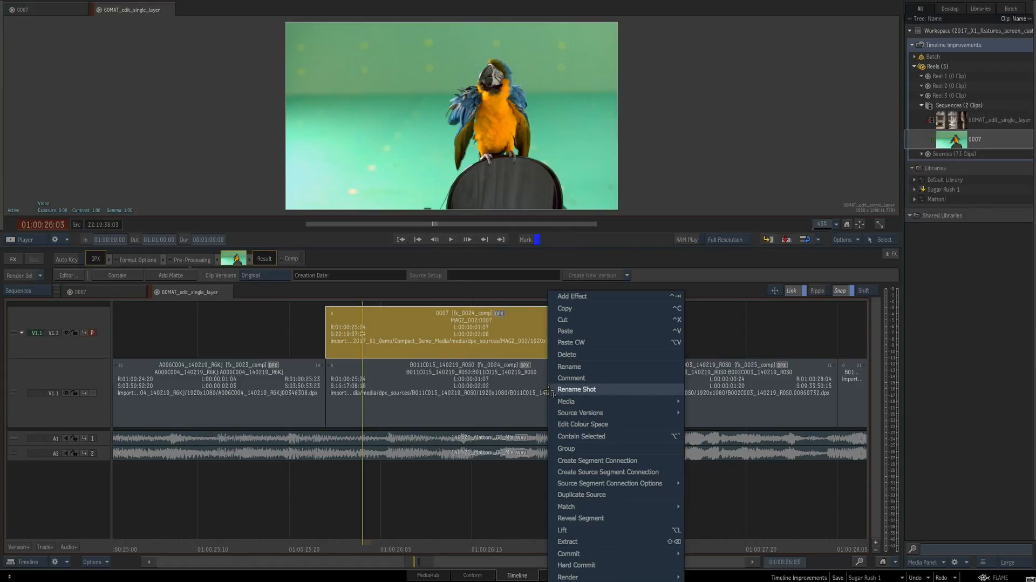
left_click(574, 366)
left_click(676, 275)
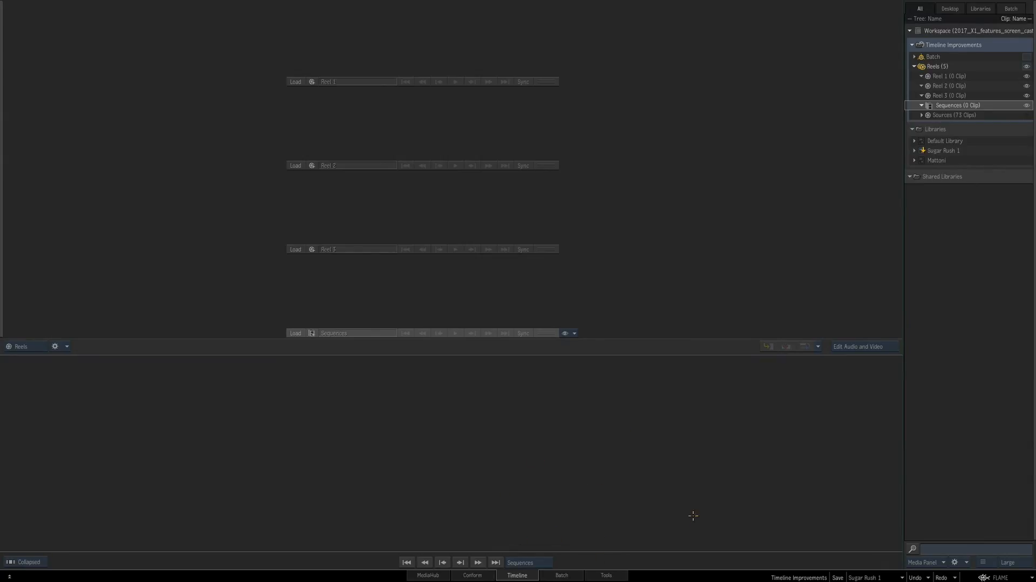
Start an EDL import for conforming and examine the individual layer EDLs grouped in 60MAT_edit_L[1-5].EDL
left_click(475, 574)
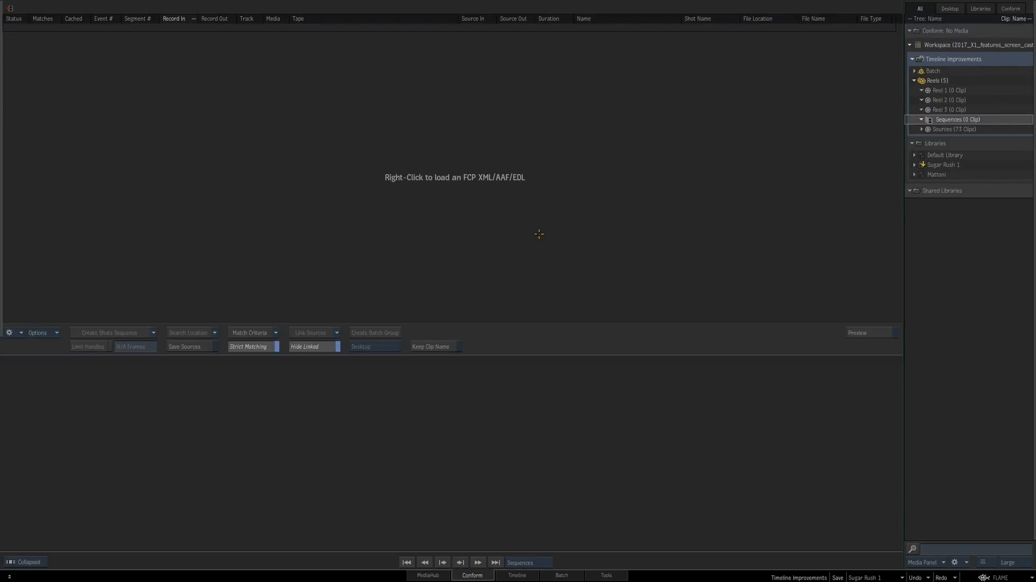
right_click(550, 183)
left_click(577, 189)
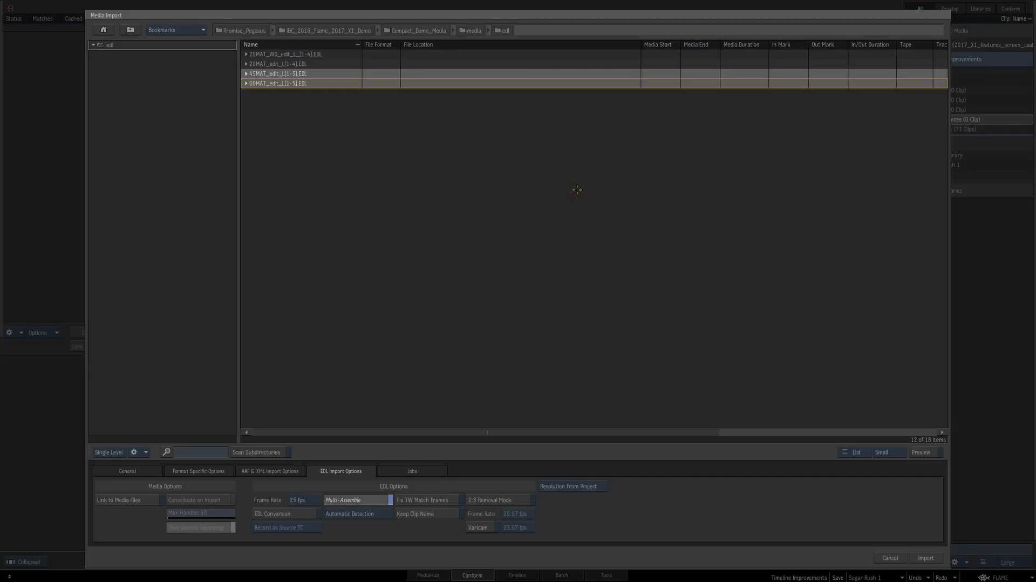
left_click(416, 254)
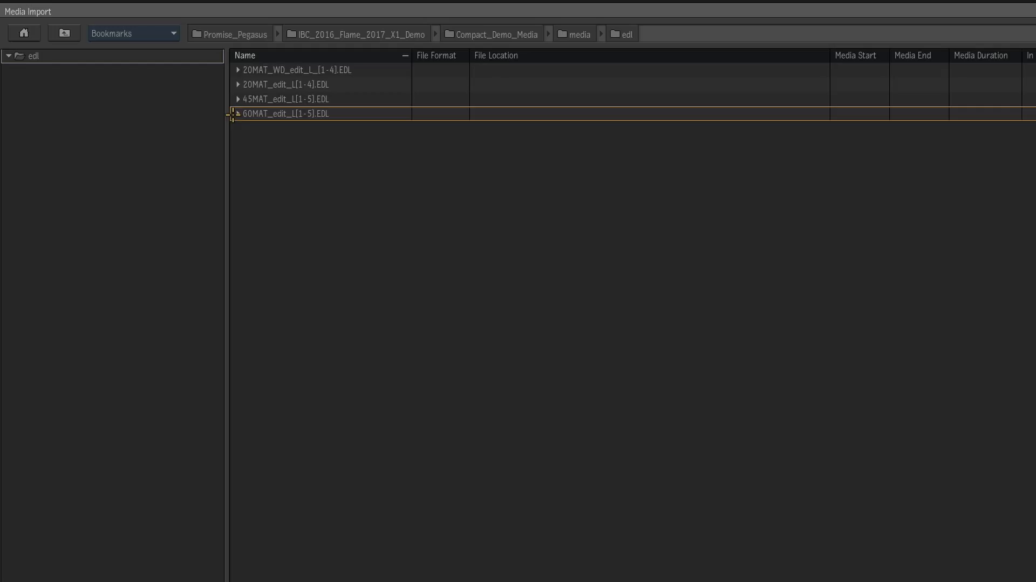
left_click(233, 114)
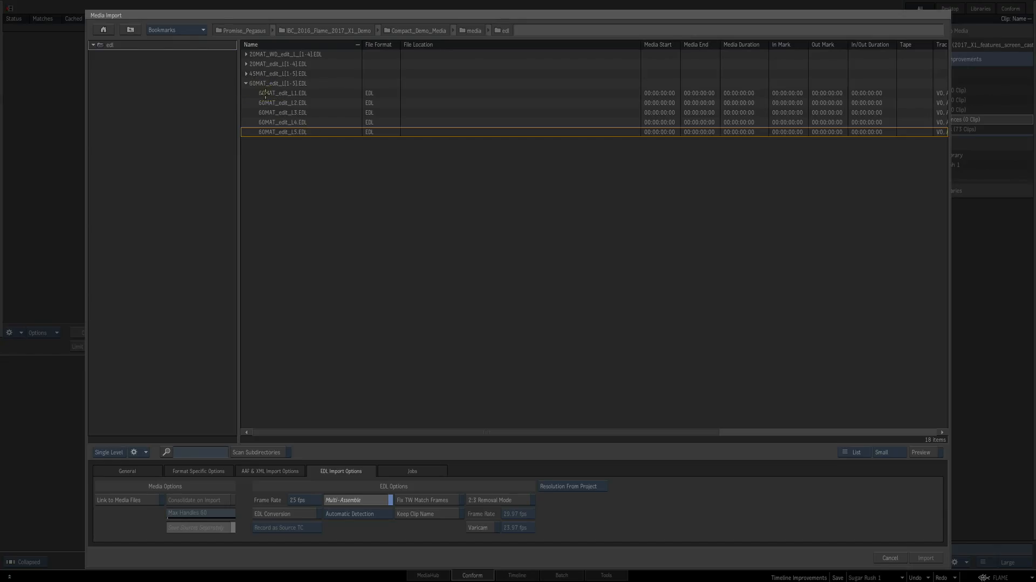
left_click(246, 83)
Import the 45MAT_edit_L[1-5].EDL and 60MAT_edit_L[1-5].EDL groups together with Multi-Assemble
left_click(281, 75)
left_click(281, 83, "shift")
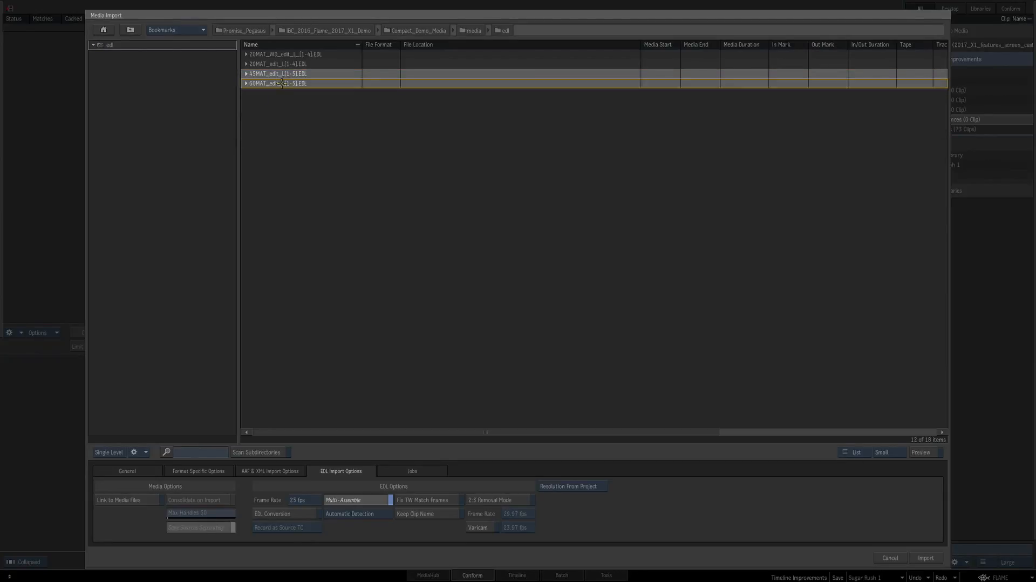
left_click(926, 557)
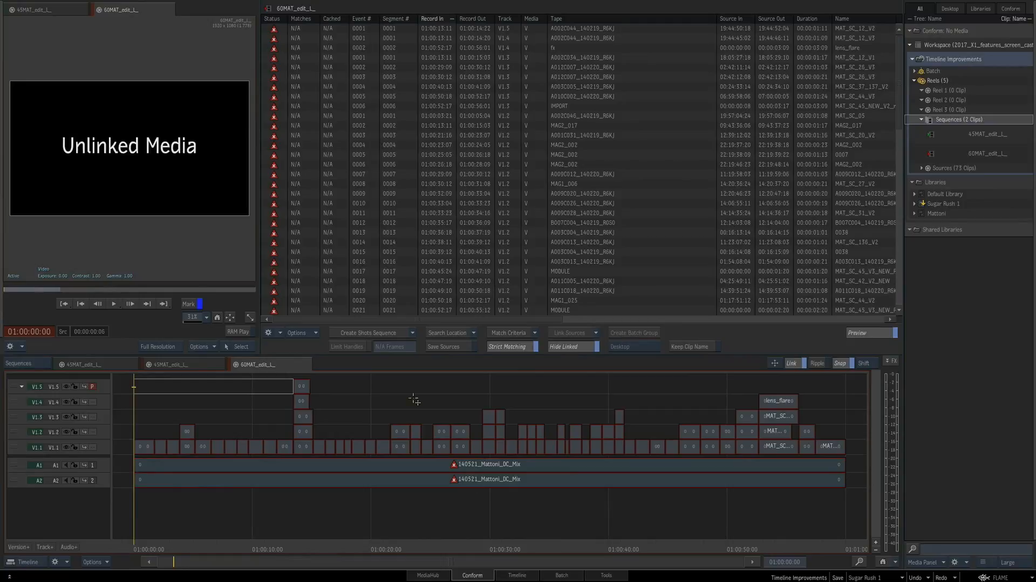
Compare the assembled 45MAT_edit_L_ and 60MAT_edit_L_ sequences in the conform timeline and in the reels
left_click(194, 364)
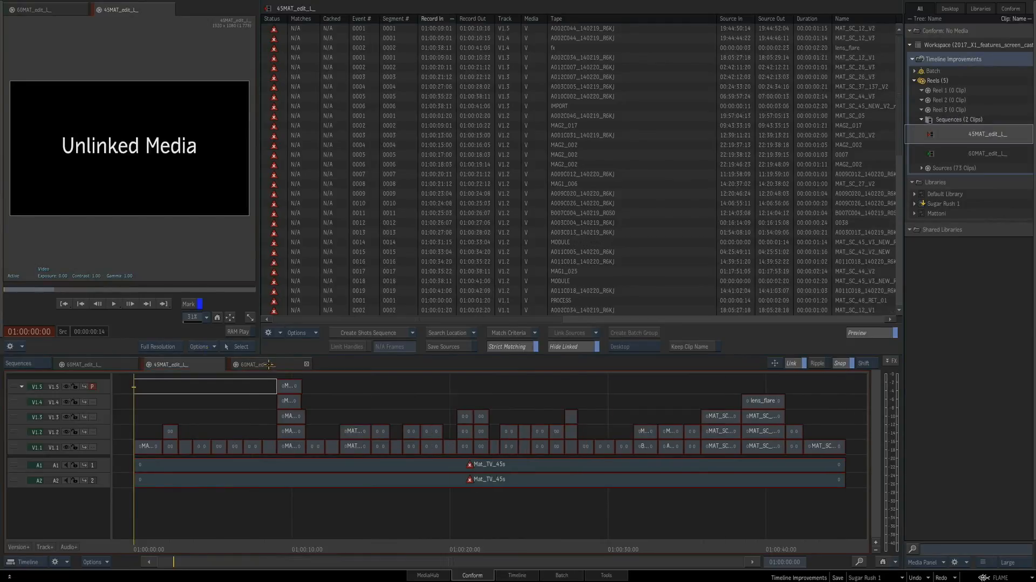
left_click(271, 365)
left_click(517, 575)
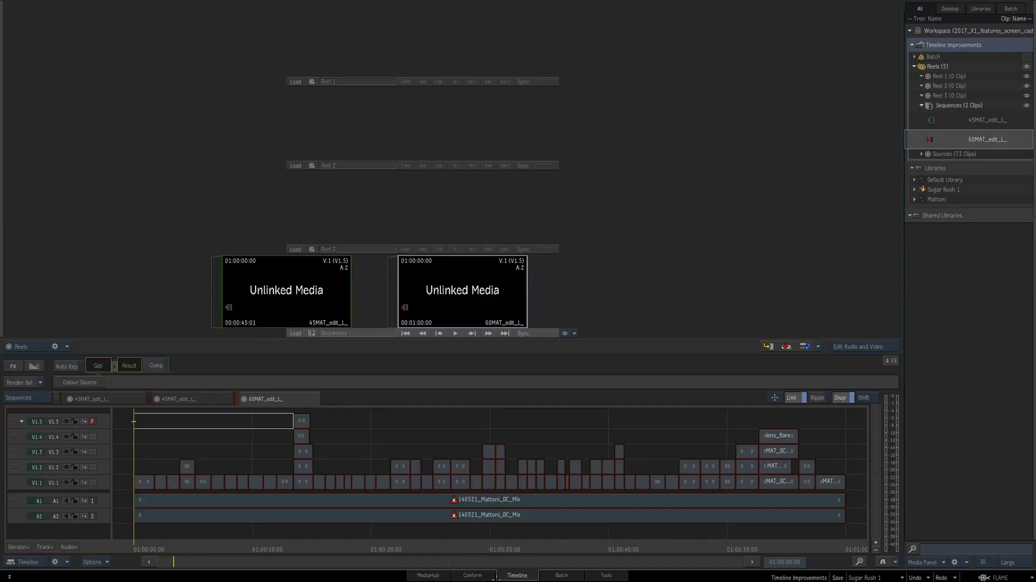
Create a Sources Sequence in the Conform view from both edits and compare it with the original sequences
left_click(488, 575)
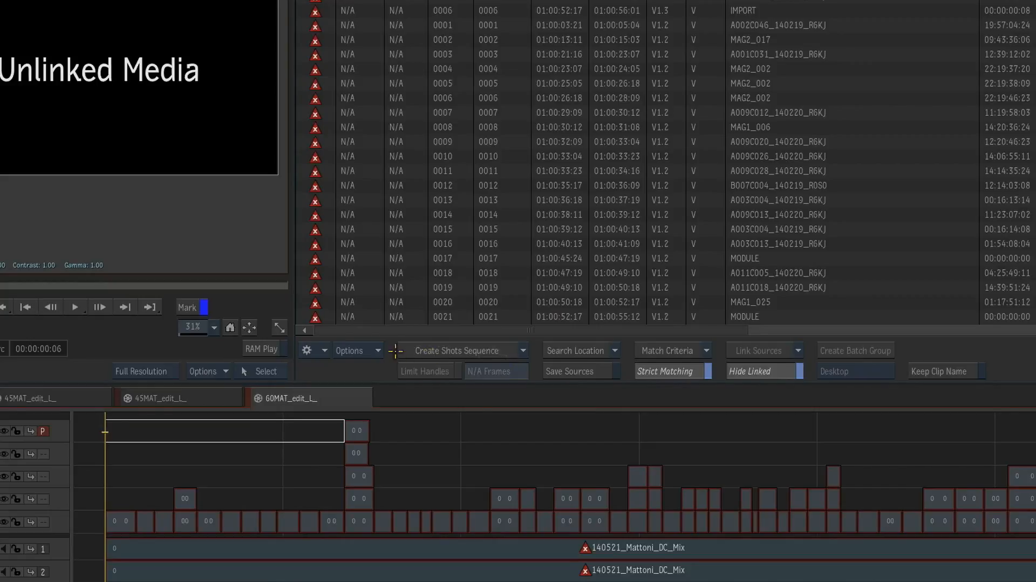
left_click(524, 350)
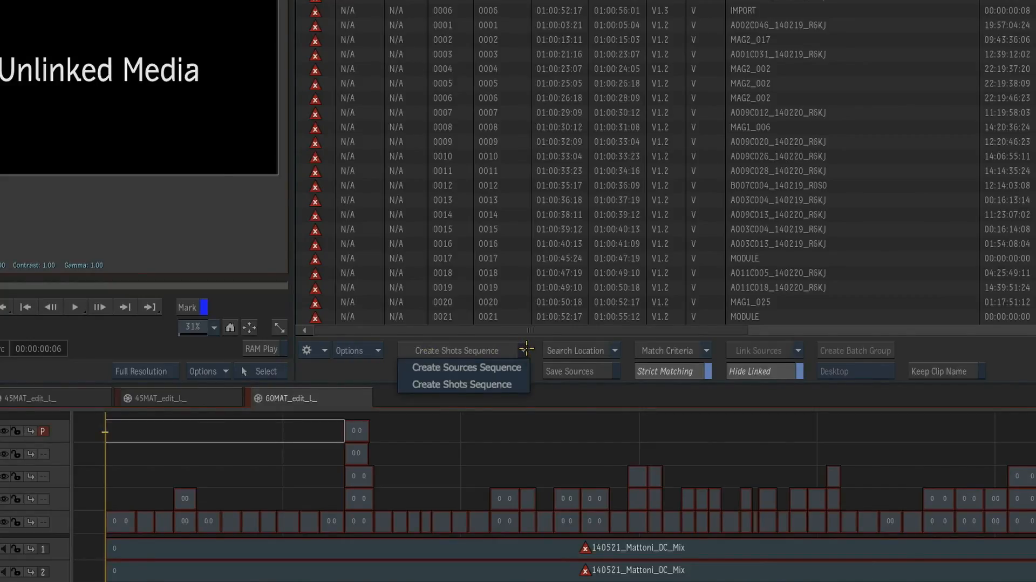
left_click(522, 367)
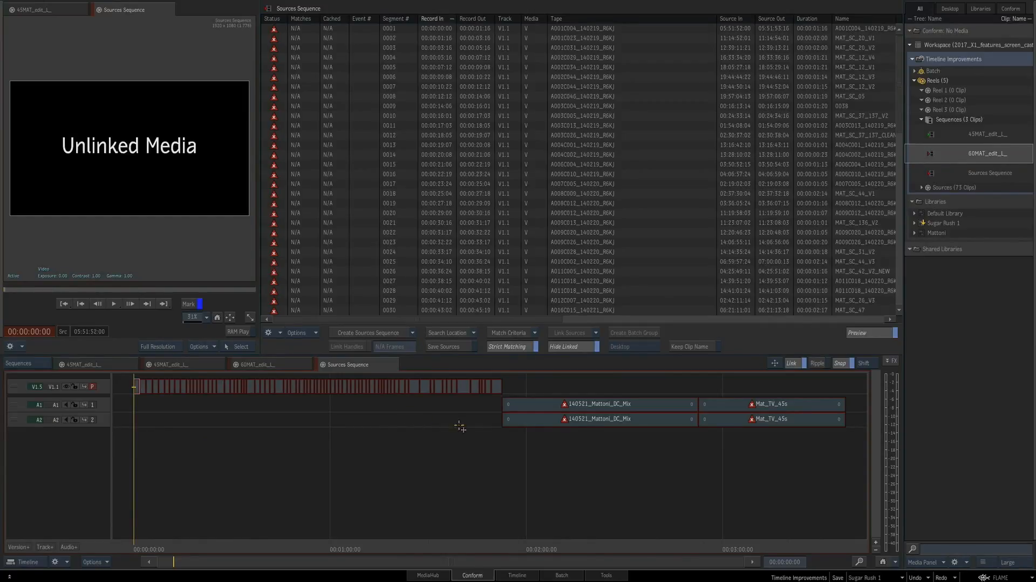
left_click(187, 369)
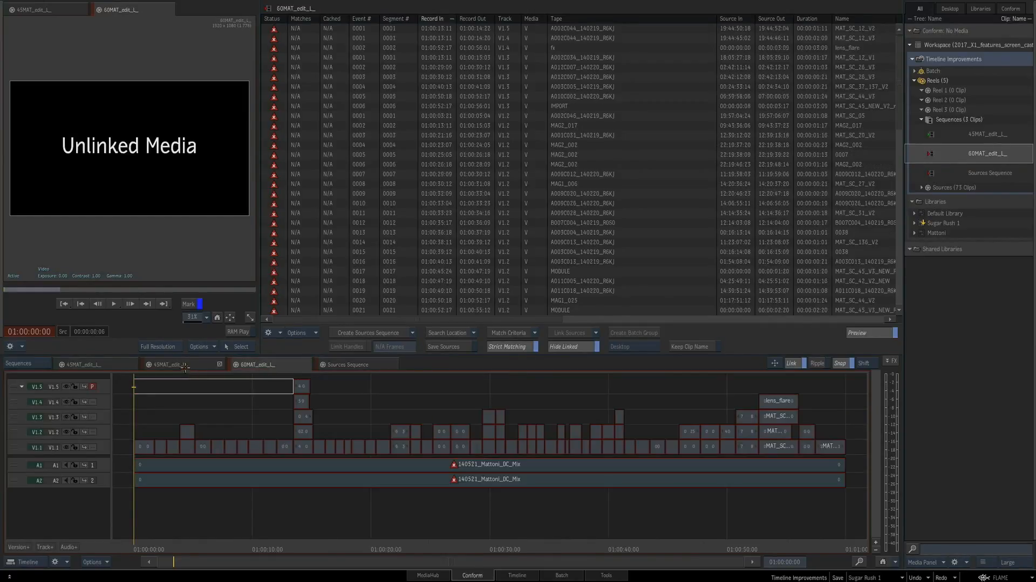
left_click(368, 365)
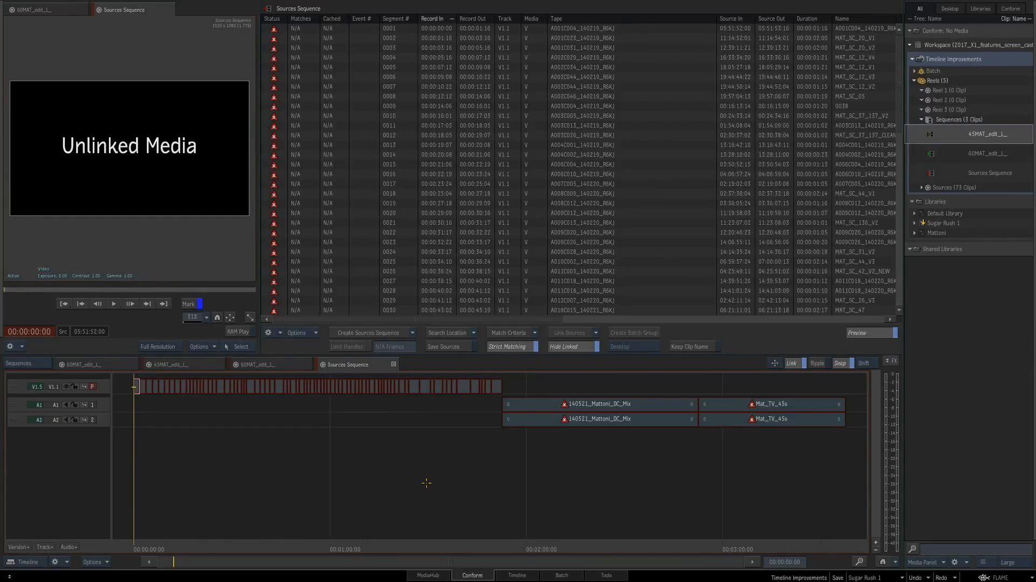
Set the conform's media search location to the dpx_sources folder
left_click(453, 331)
left_click(130, 29)
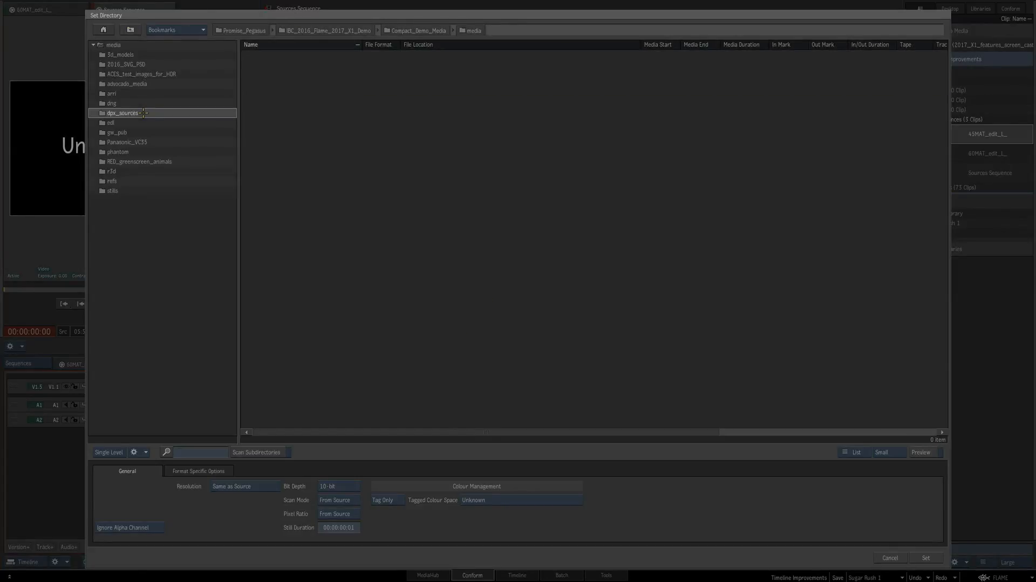
left_click(941, 563)
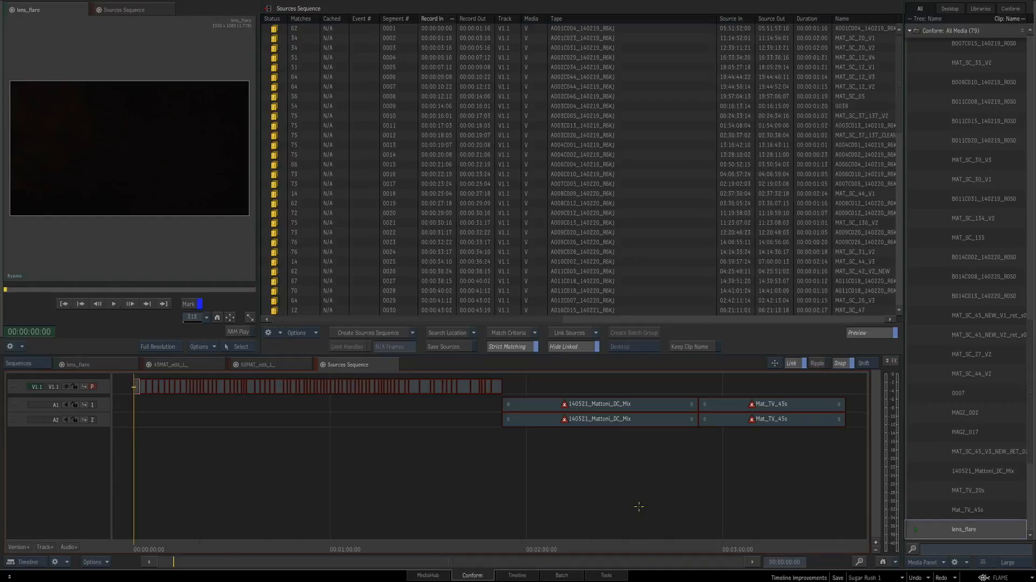
Apply the Clip Name - Source Timecode match criteria to the Sources Sequence and link the matching sources
left_click(534, 332)
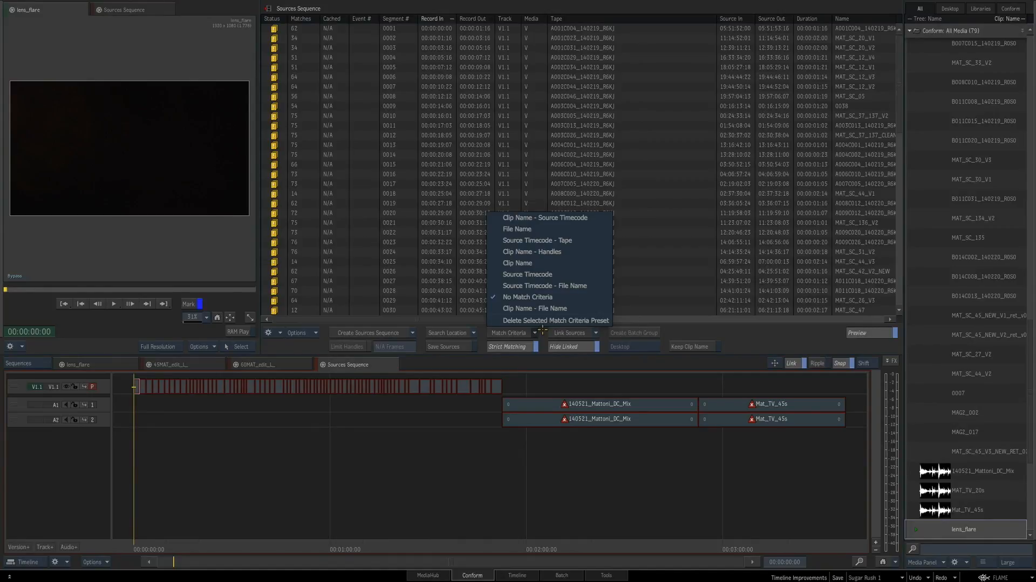
left_click(599, 217)
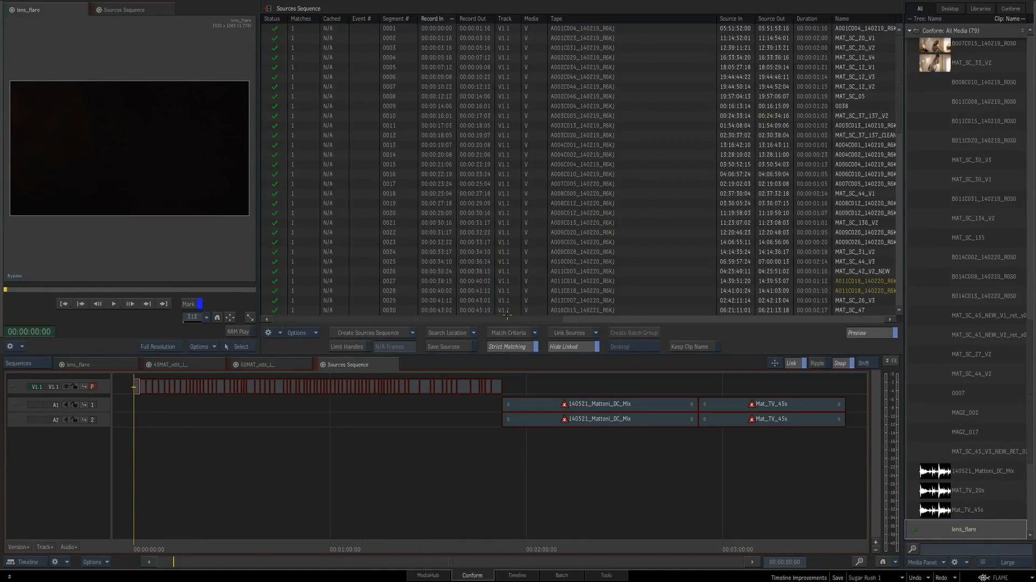
left_click(580, 333)
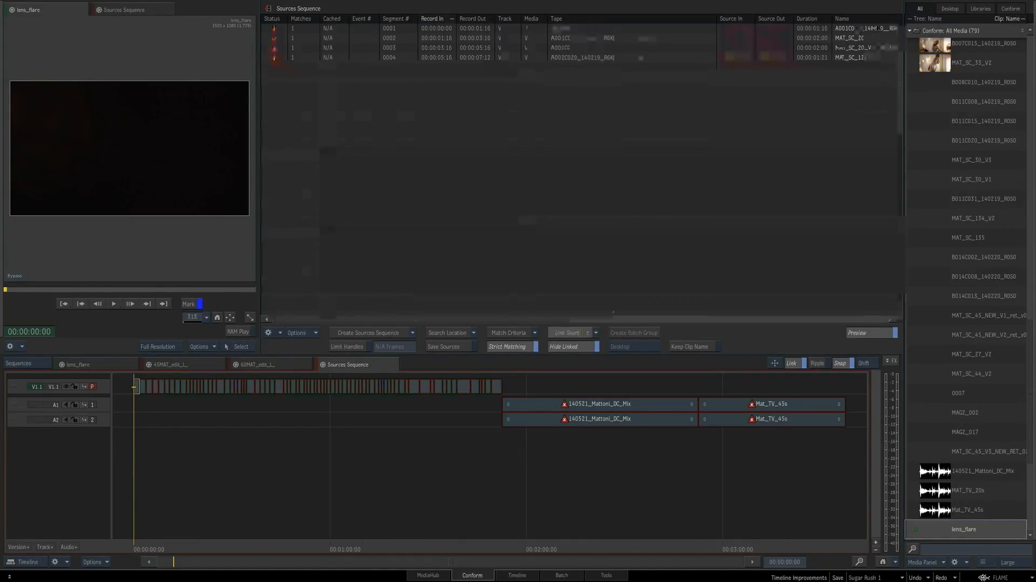
Adjust the match criteria for the remaining unlinked audio segments and link them to their sources
left_click(517, 332)
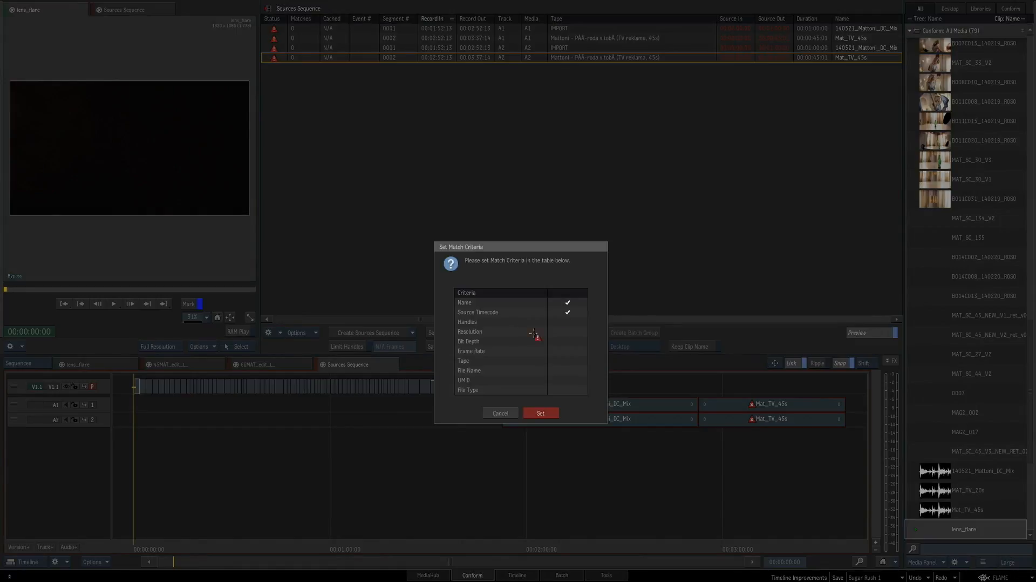
left_click(542, 412)
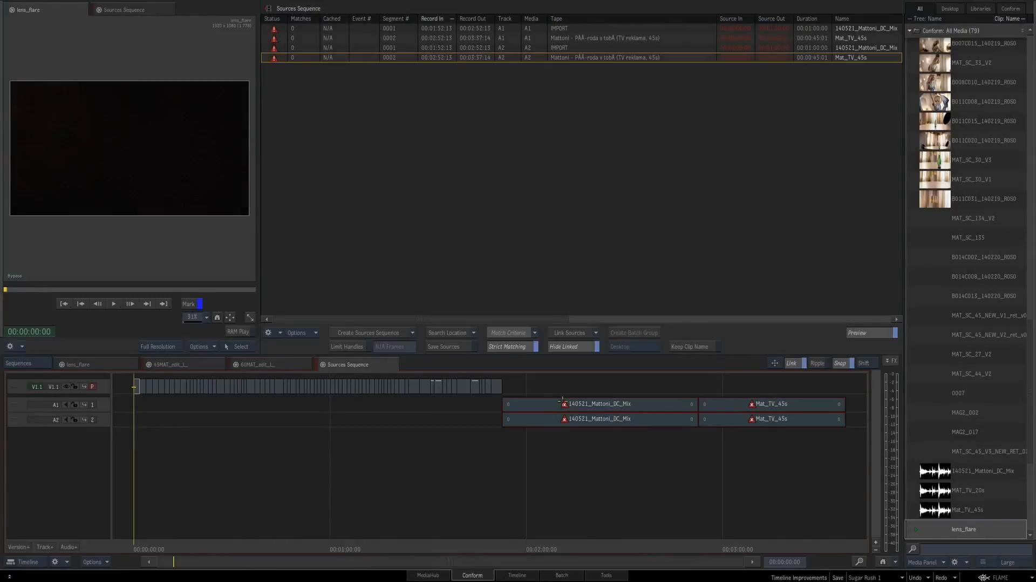
left_click(583, 331)
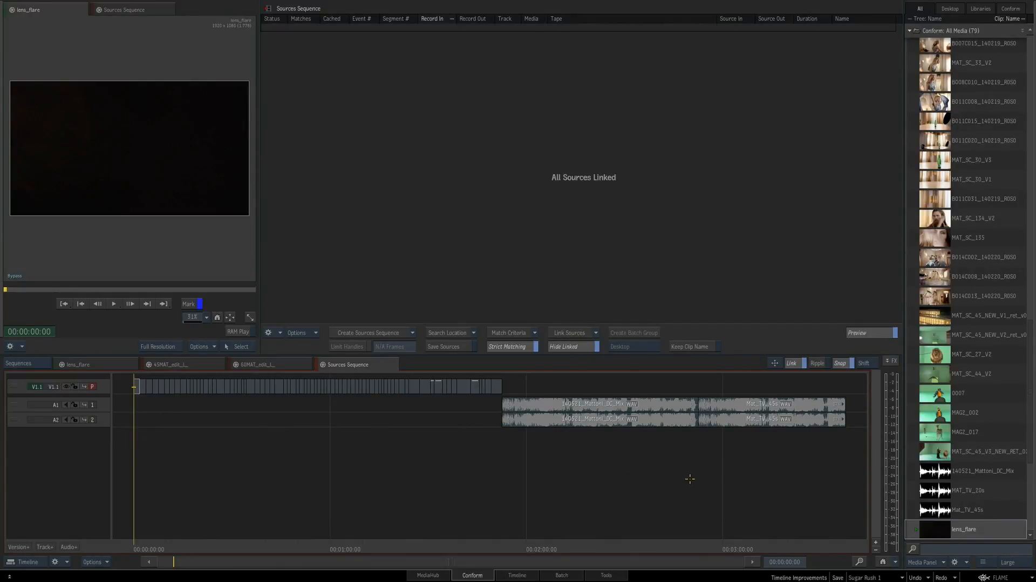
Check the source linking in the 45MAT_edit_L_ and 60MAT_edit_L_ sequences
left_click(276, 365)
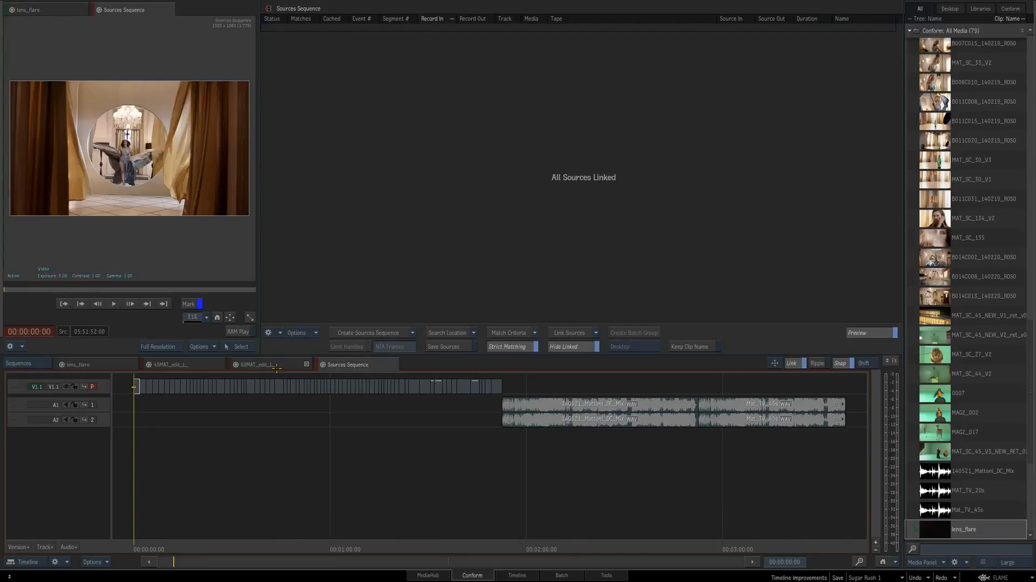
left_click(189, 365)
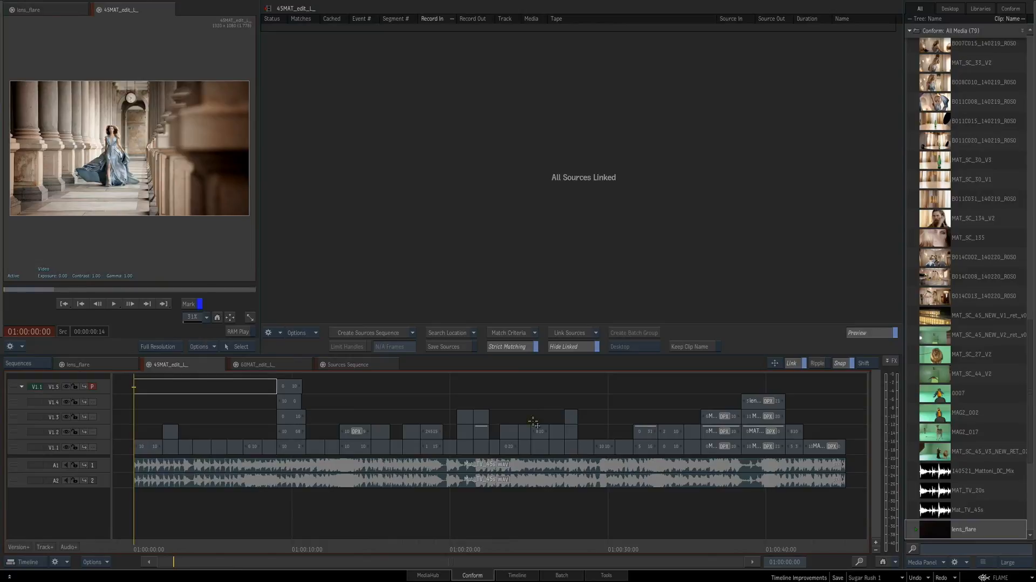
left_click(254, 365)
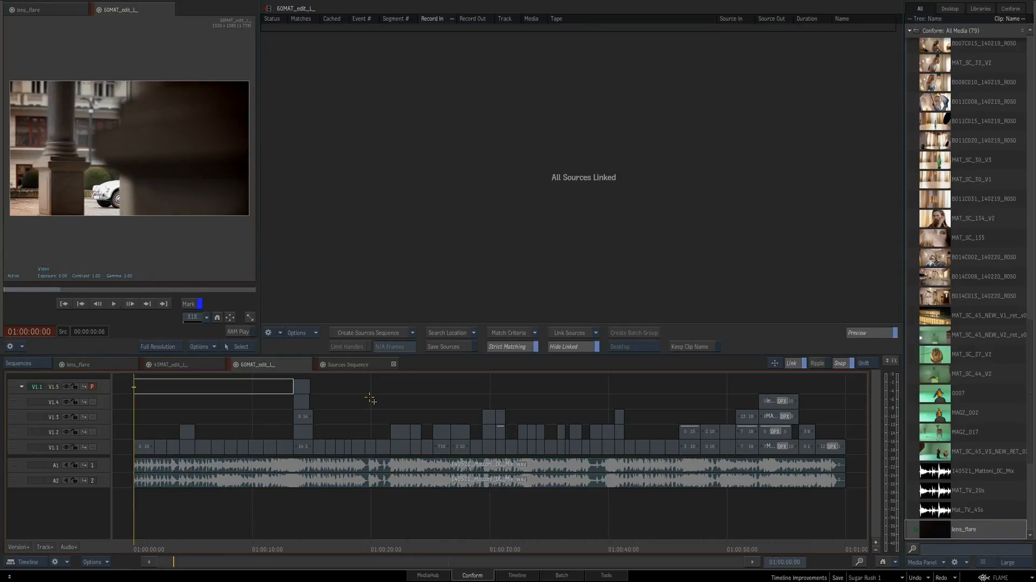
Create a Shots Sequence from the 45MAT and 60MAT edits and remove its two audio tracks
left_click(412, 332)
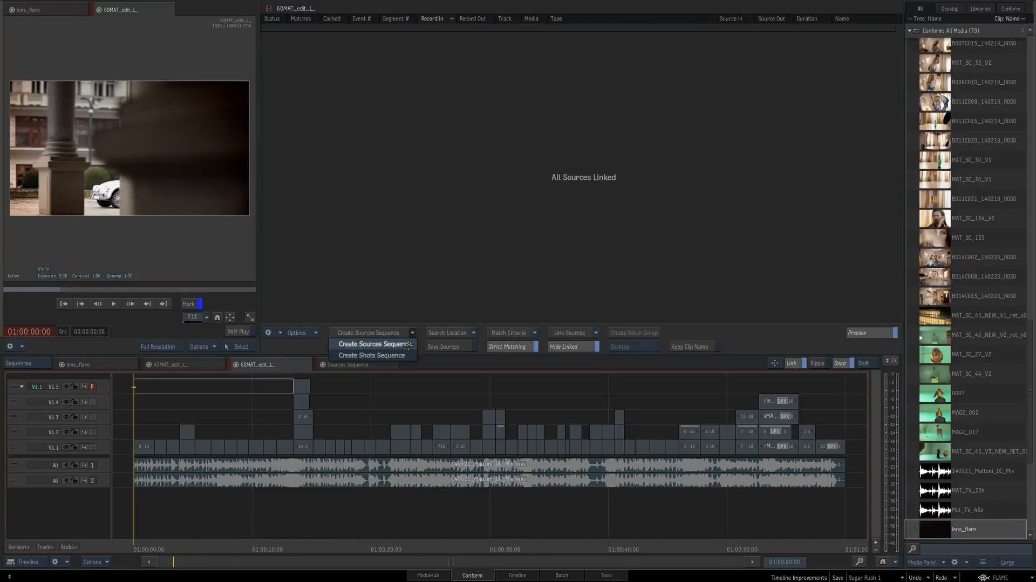
left_click(412, 355)
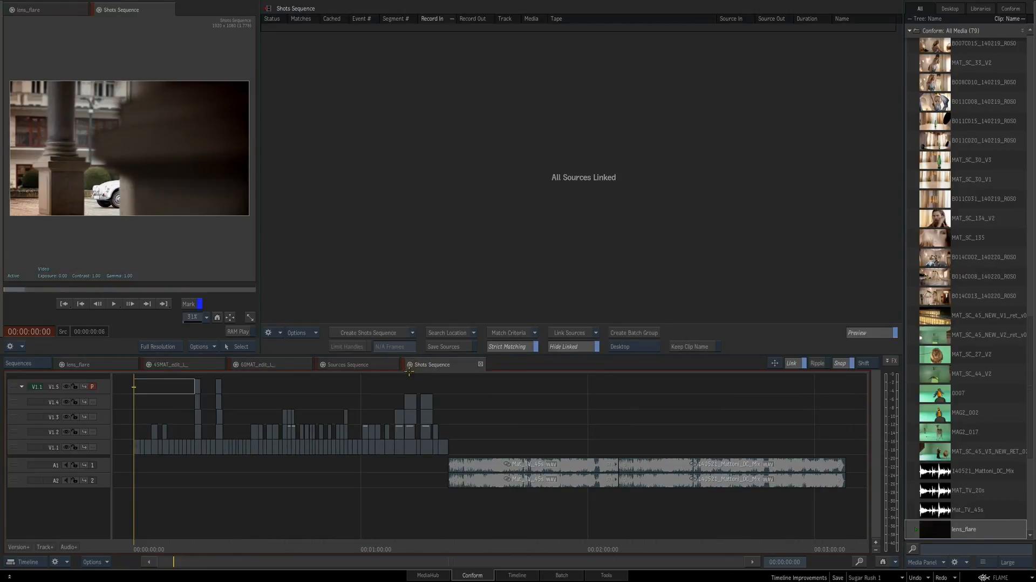
left_click(16, 465)
key("Delete")
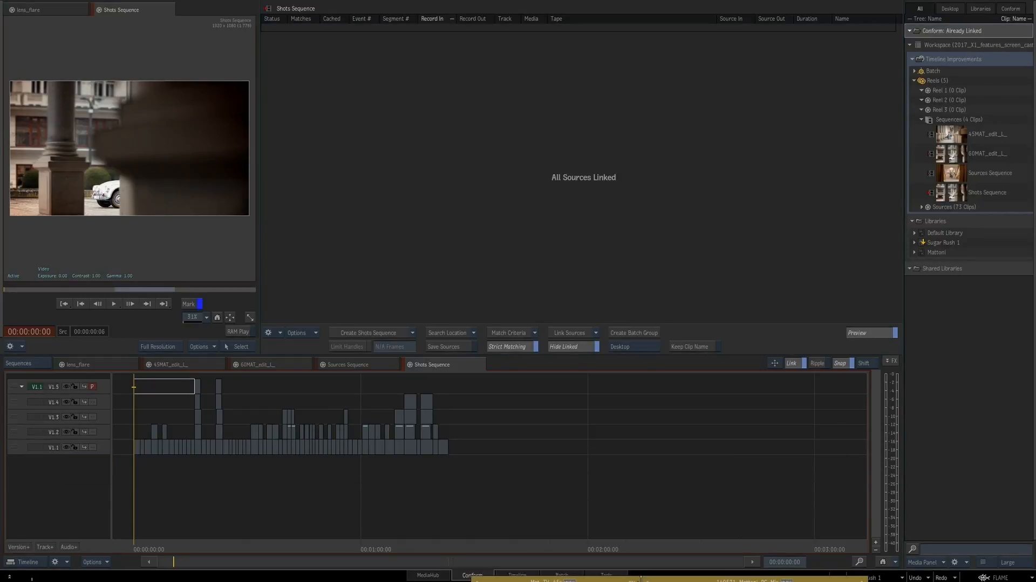
Examine the shots in the Shots Sequence up to 00:00:30:22 and compare them with the 60MAT_edit_L_ sequence
left_click_drag(440, 563, 559, 497)
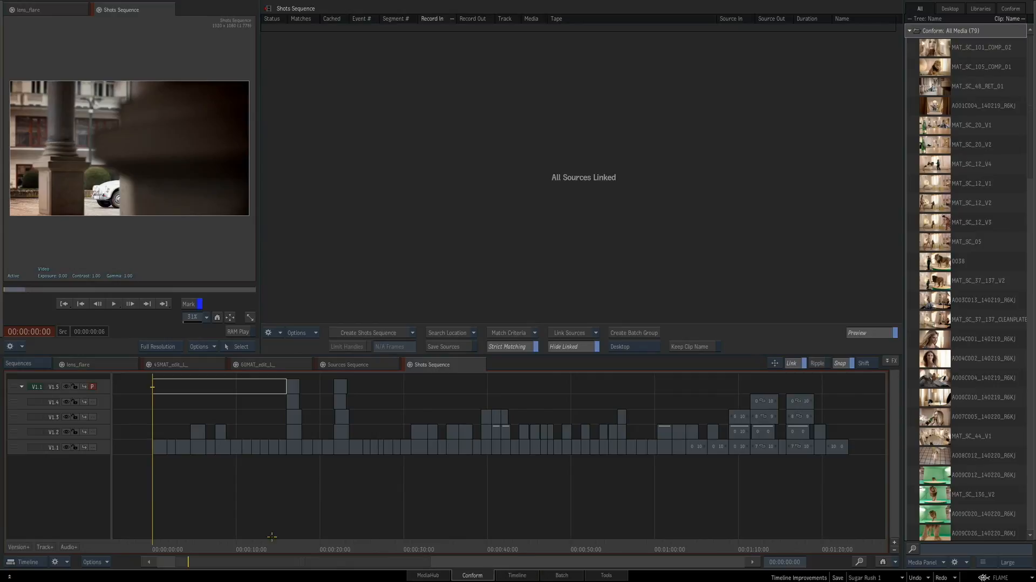
left_click_drag(264, 386, 370, 386)
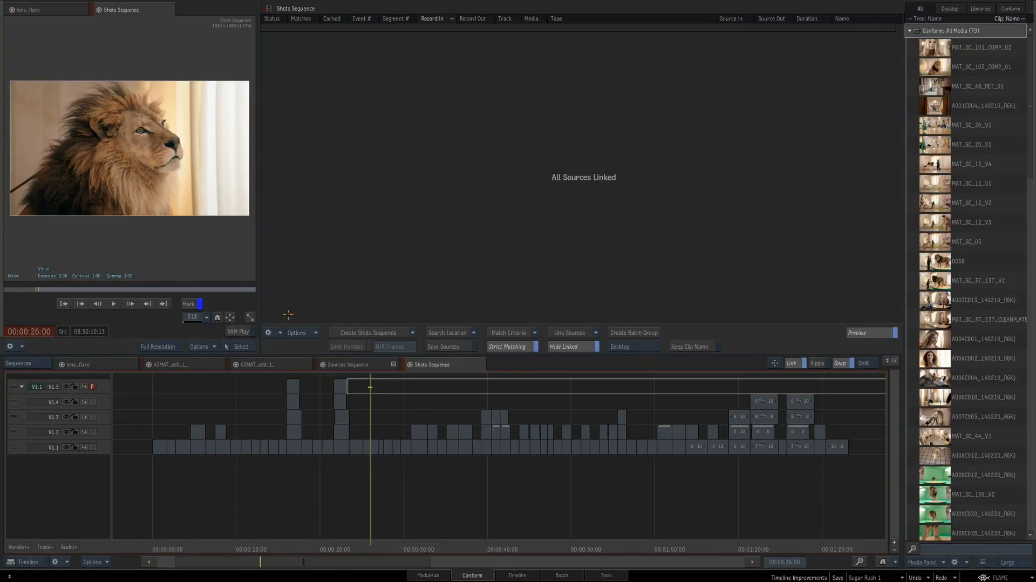
left_click_drag(403, 547, 414, 546)
scroll(435, 488, "up", 1)
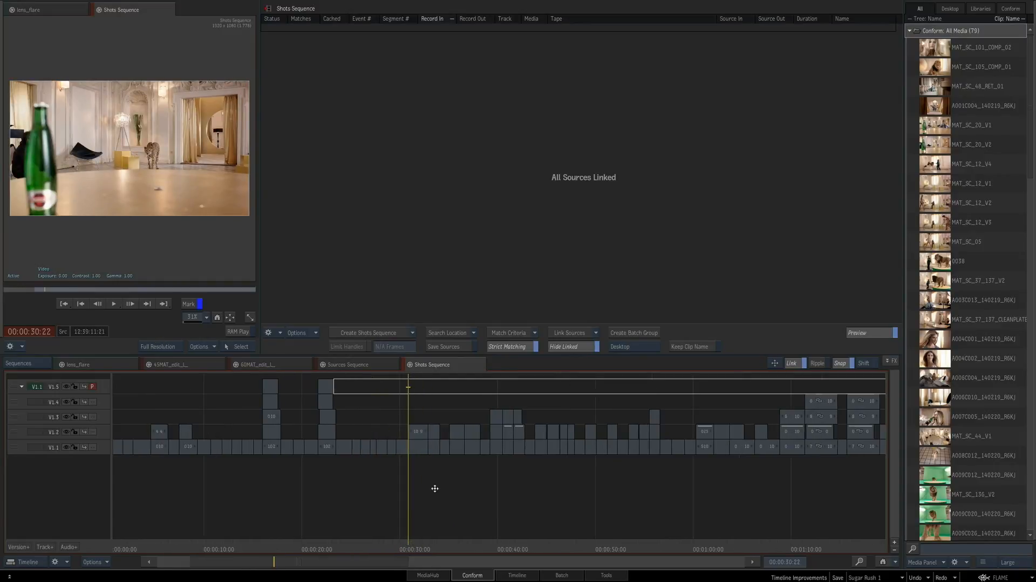
scroll(435, 489, "up", 3)
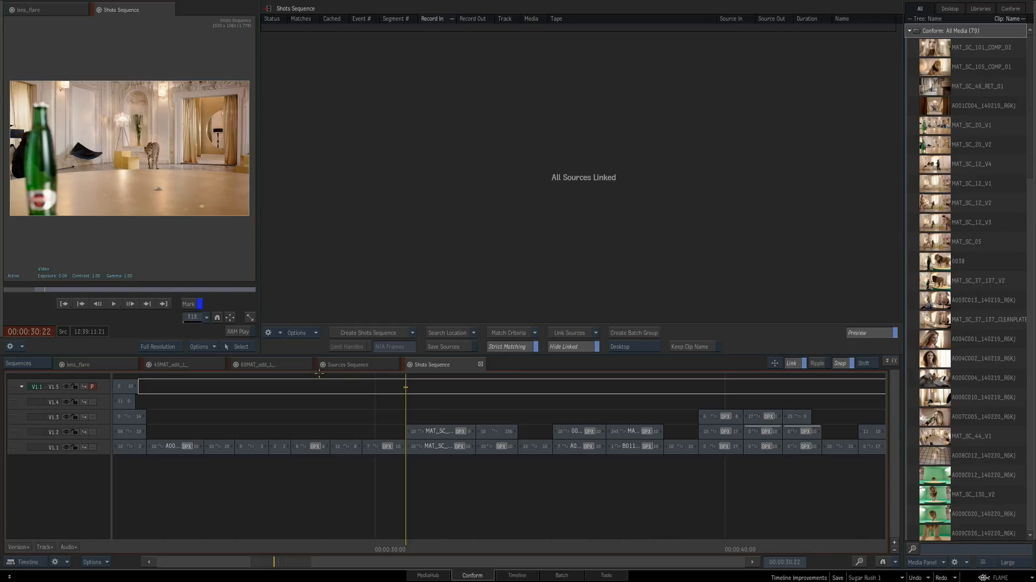
left_click(289, 365)
left_click_drag(357, 429, 442, 365)
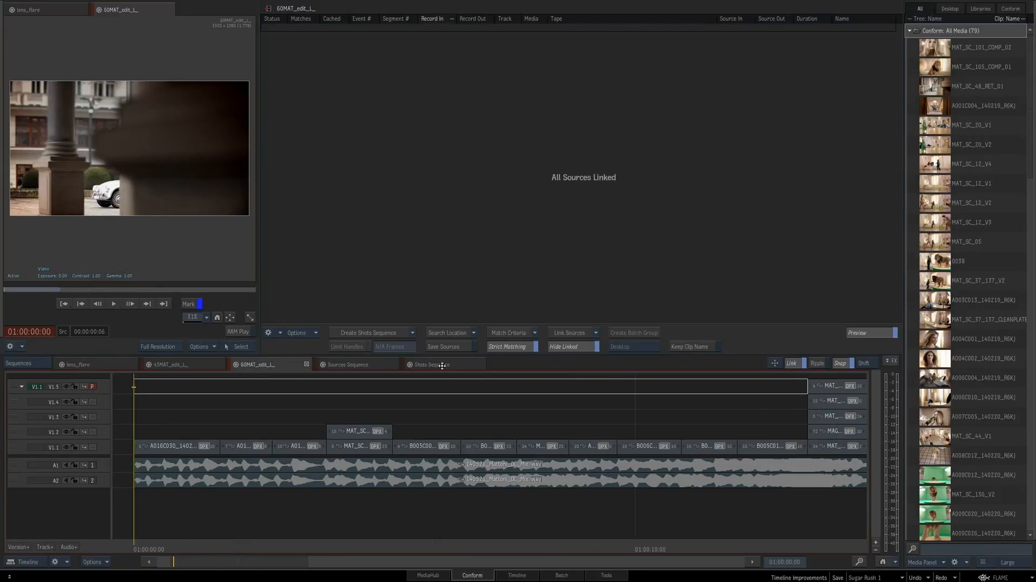
In the Timeline view, jump from the V1.2 shot at 00:00:30:22 in the Shots Sequence to its connected segment in 45MAT_edit_L_
left_click(517, 575)
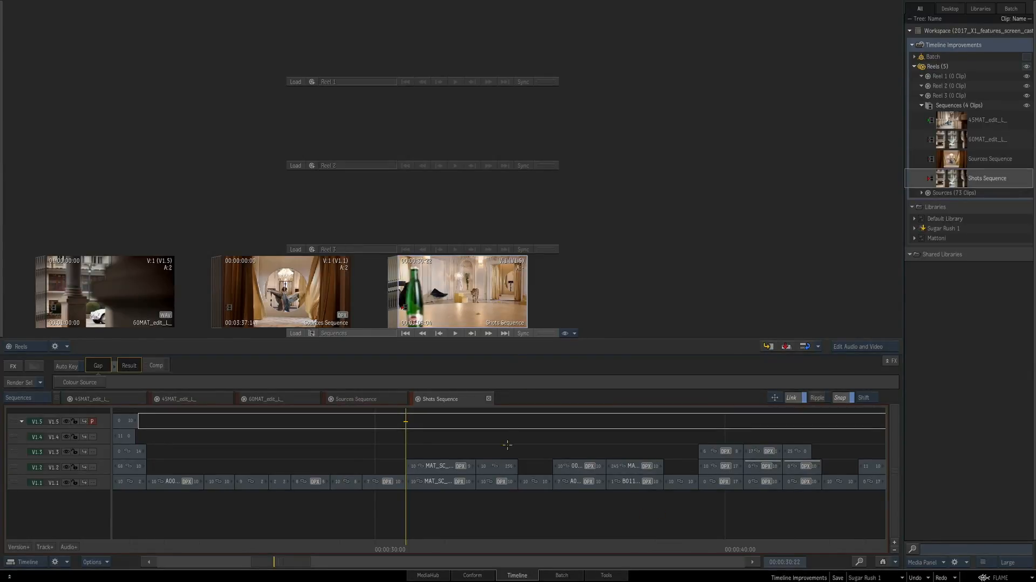
left_click(446, 468)
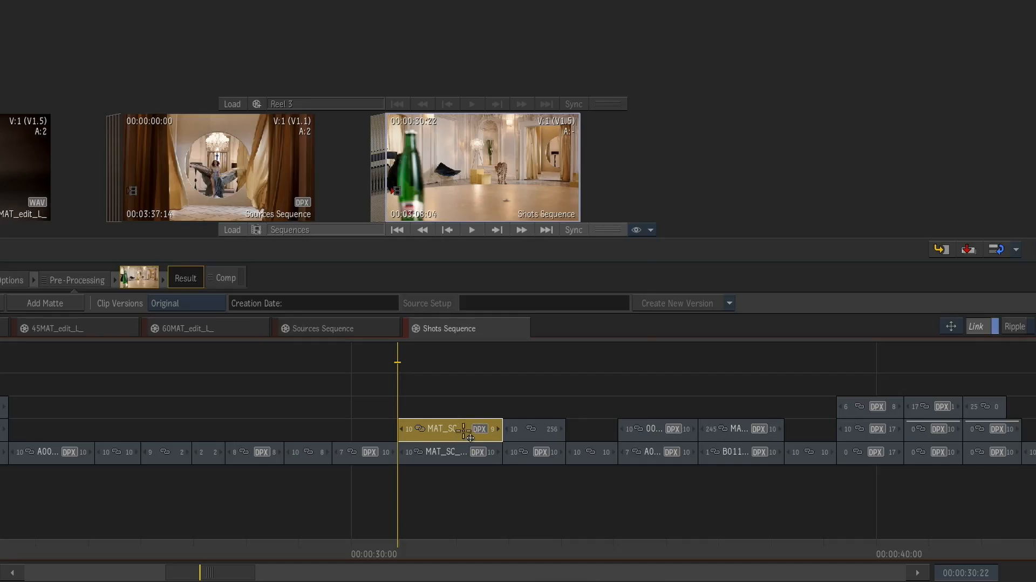
right_click(464, 431)
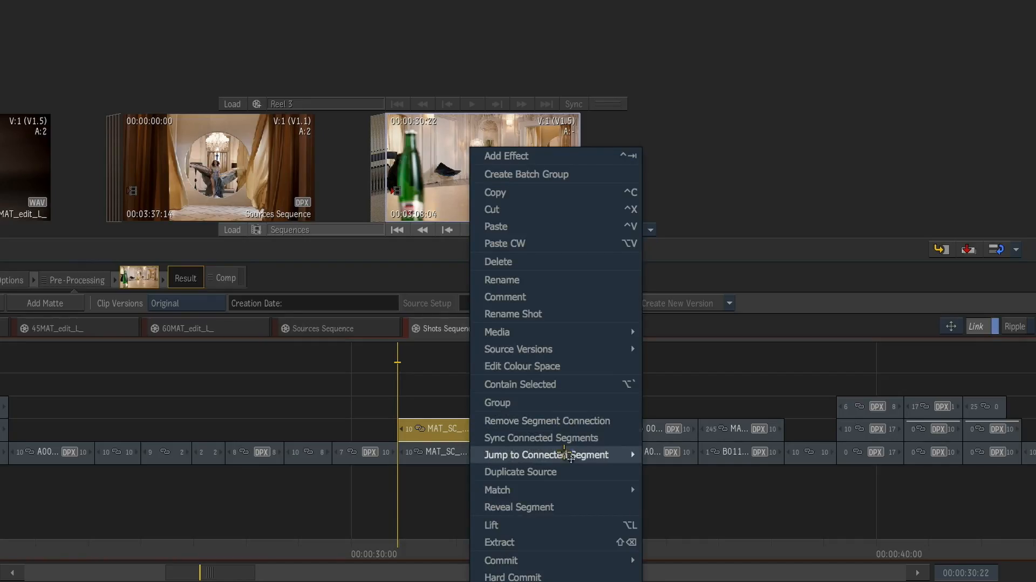
mouse_move(606, 456)
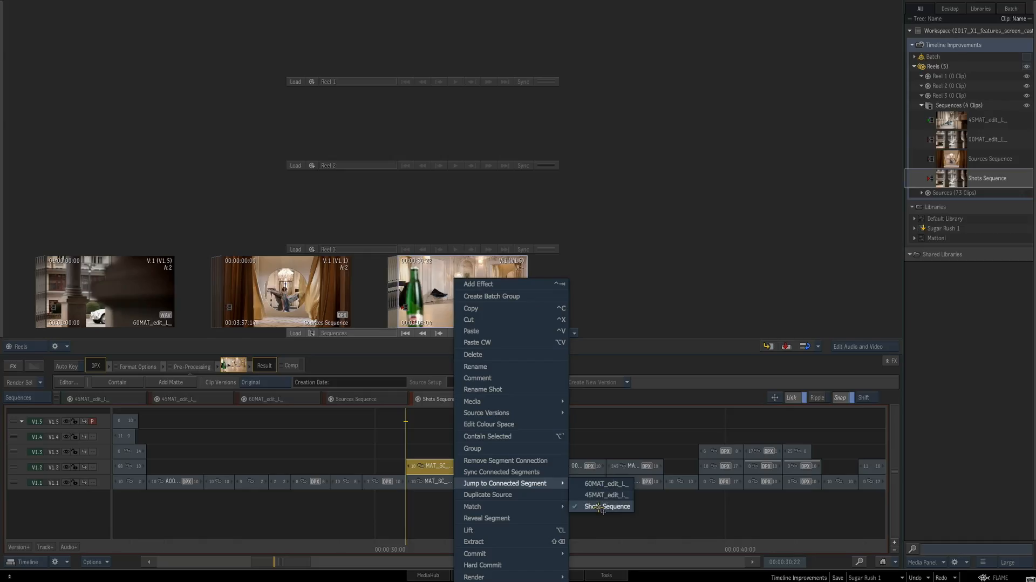
left_click(605, 495)
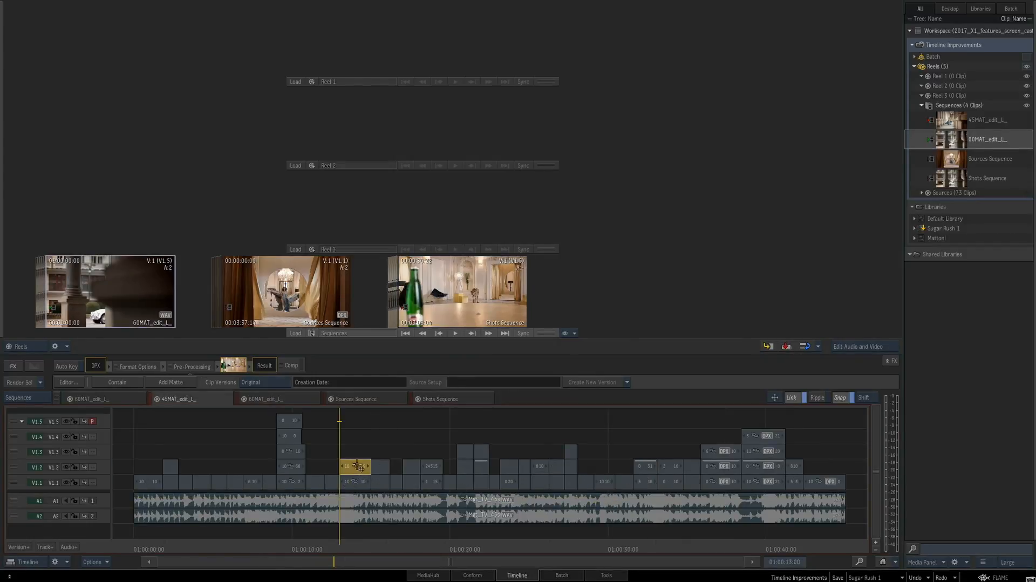
Jump from the selected 45MAT_edit_L_ segment to its connected segment in 60MAT_edit_L_ and view it there
right_click(361, 468)
mouse_move(388, 483)
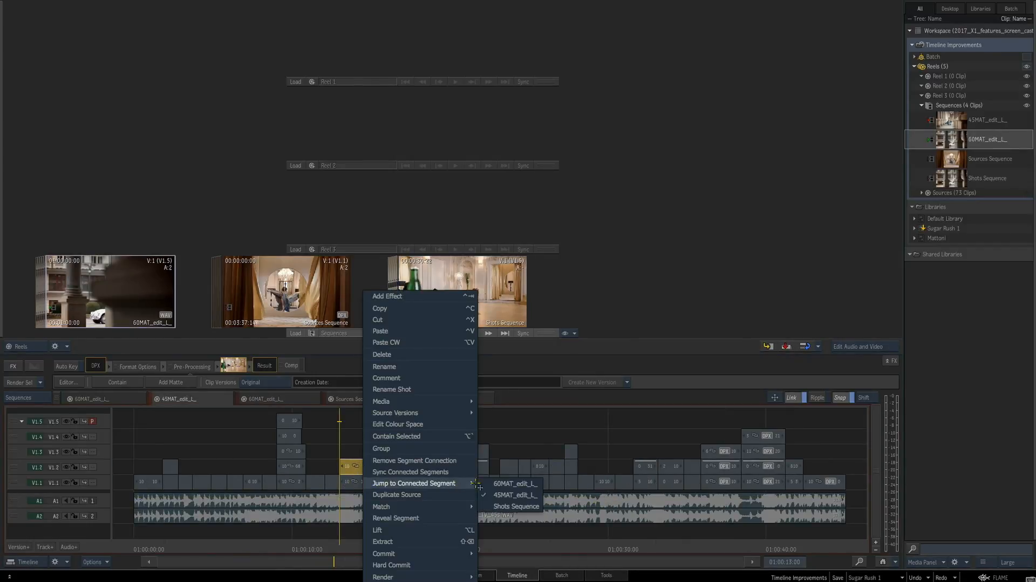
left_click(501, 484)
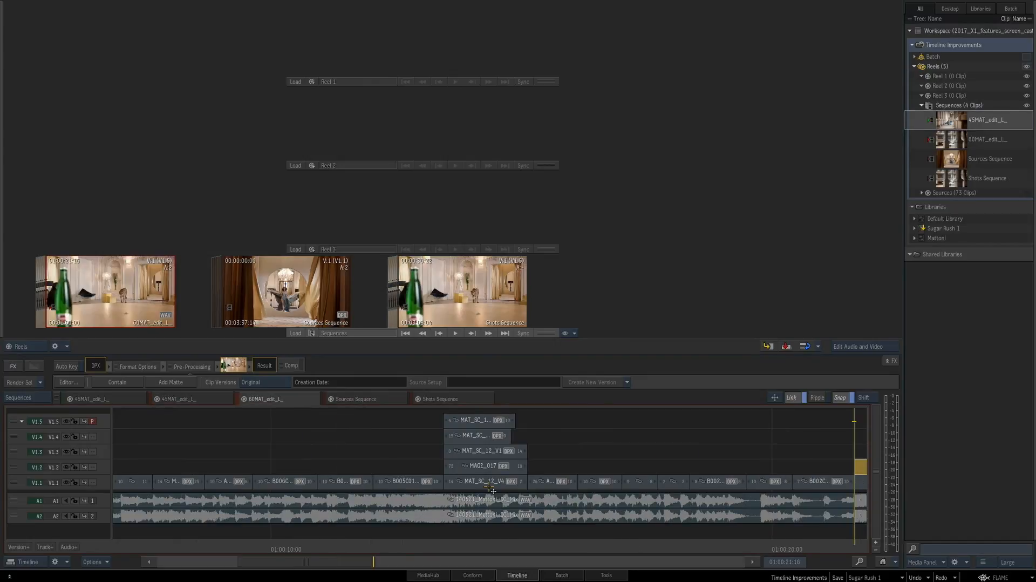
left_click_drag(550, 537, 296, 531)
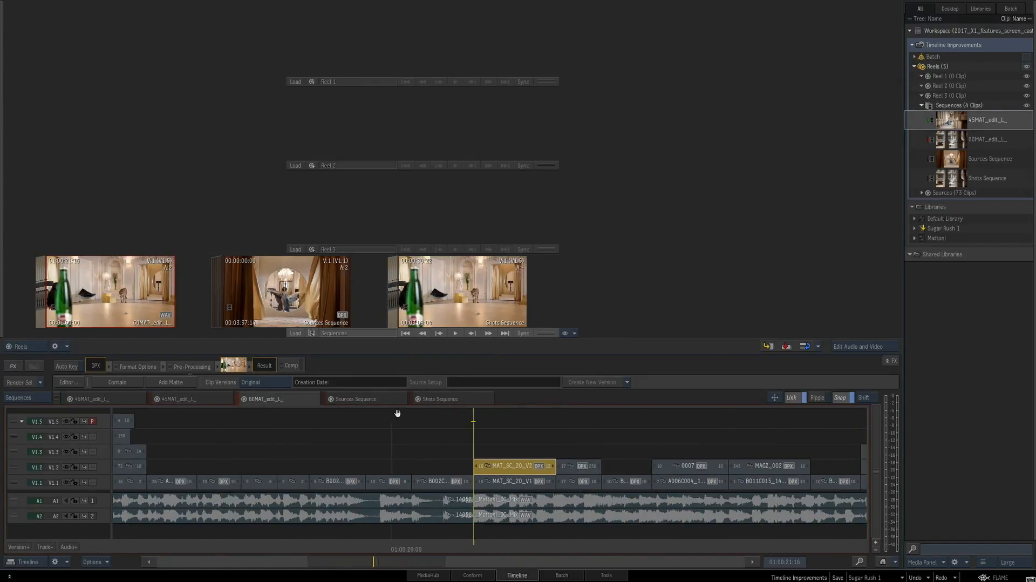
Open the Shots Sequence in the player, add an Action effect to the V1.2 shot at 00:00:30:22 and open its editor
left_click(440, 399)
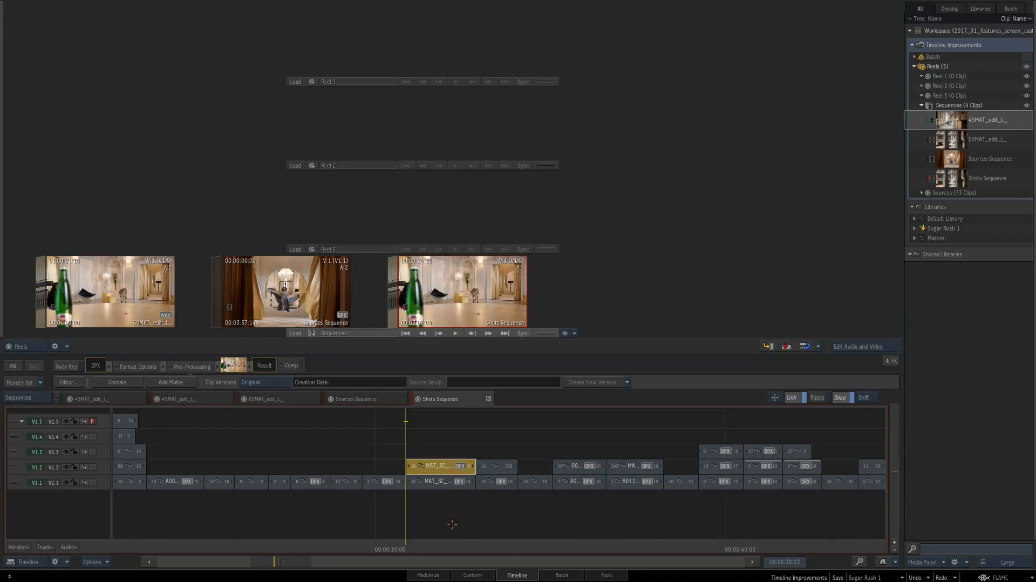
double_click(479, 304)
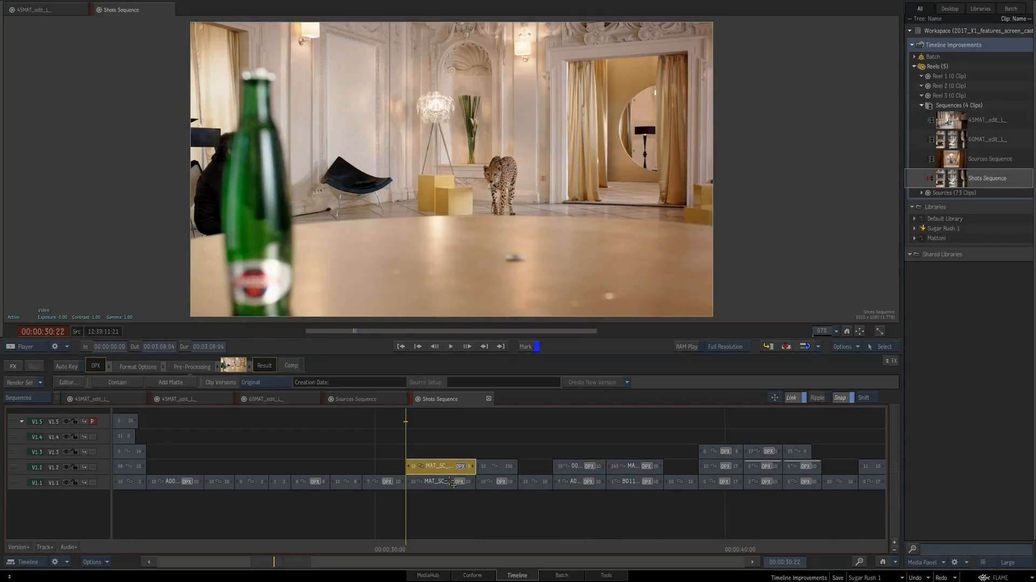
left_click(449, 467)
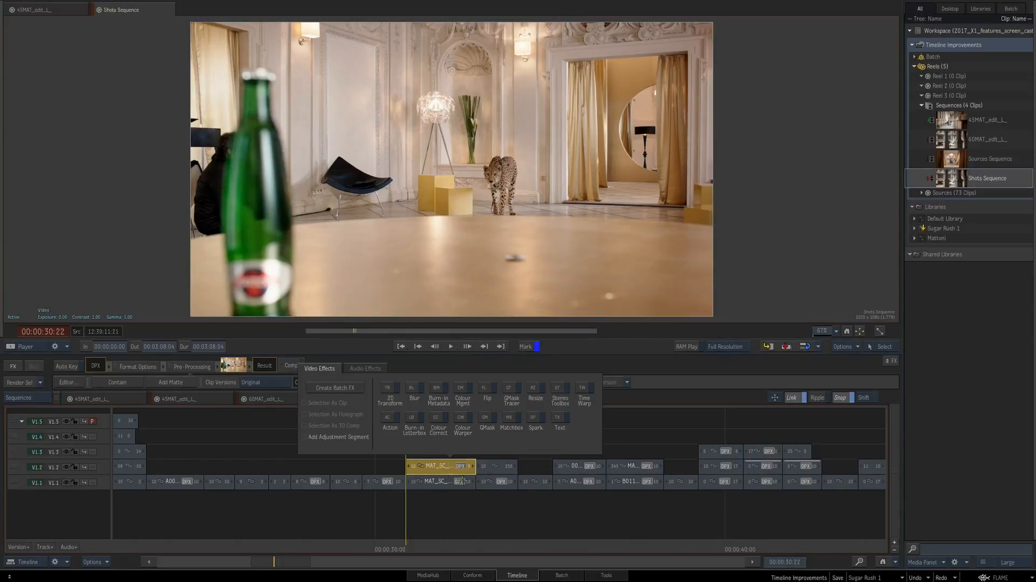
left_click(391, 423)
double_click(263, 366)
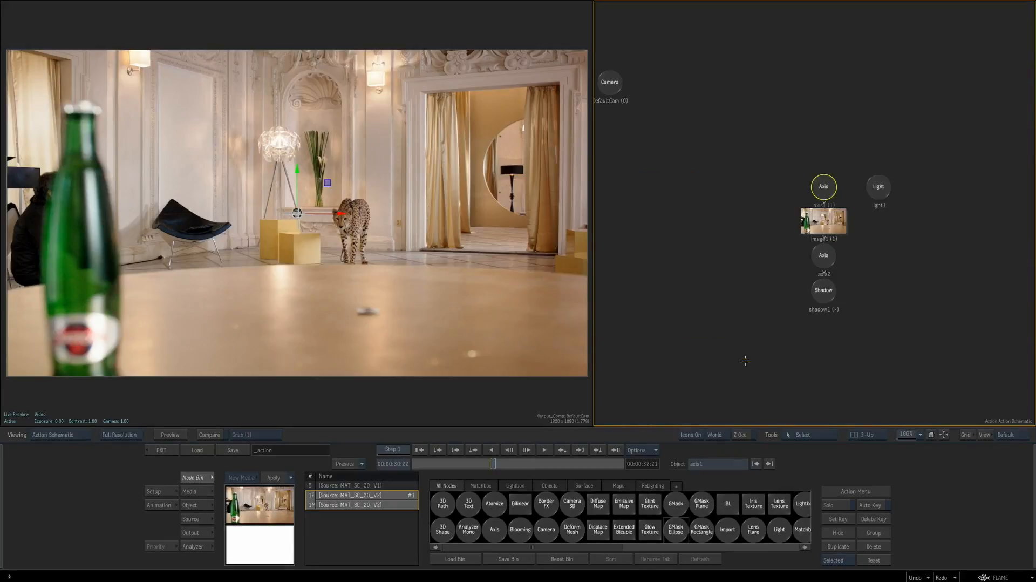
Add a GMask Ellipse around the leopard in Action, invert the mask and return to the timeline
left_click_drag(677, 531, 410, 306)
double_click(881, 255)
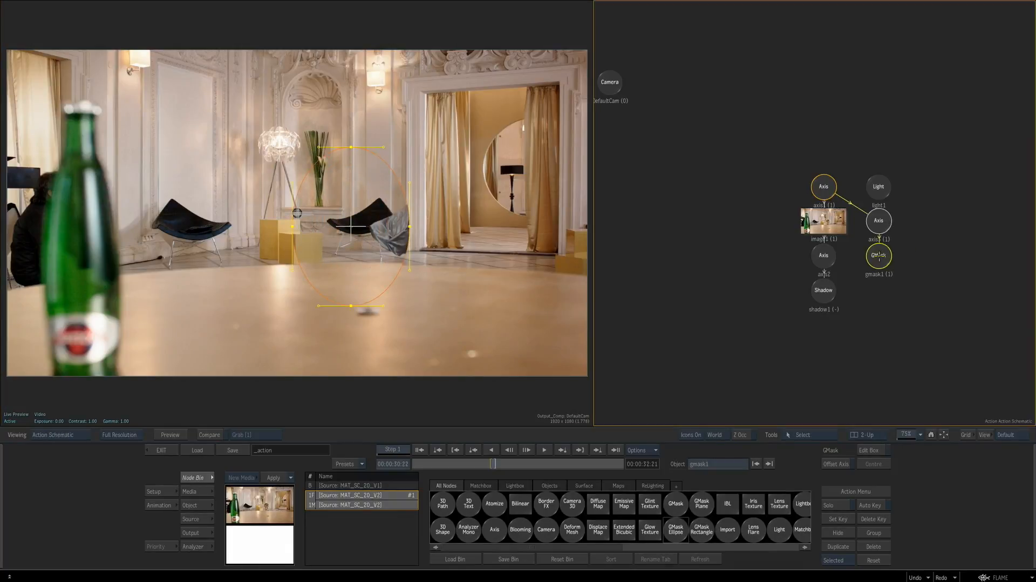
left_click(668, 506)
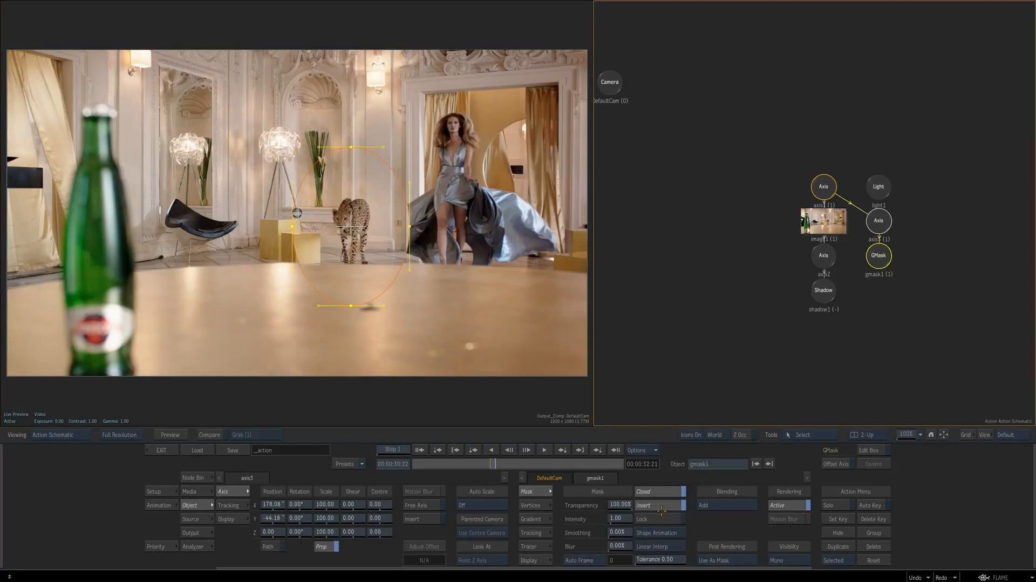
left_click(162, 449)
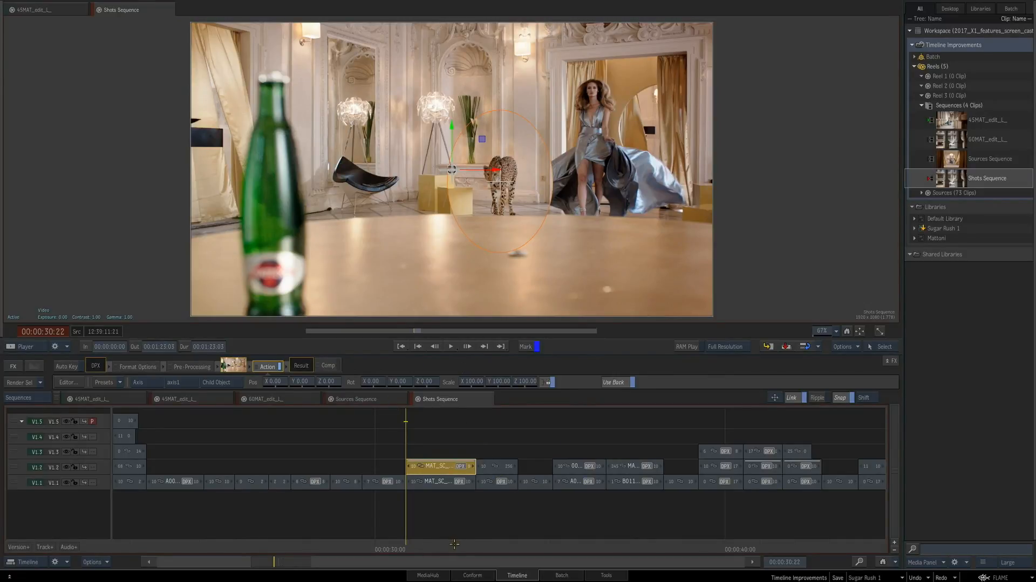
Play back the masked shot in the Shots Sequence and check its connected segment in 45MAT_edit_L_ for the effect
key("space")
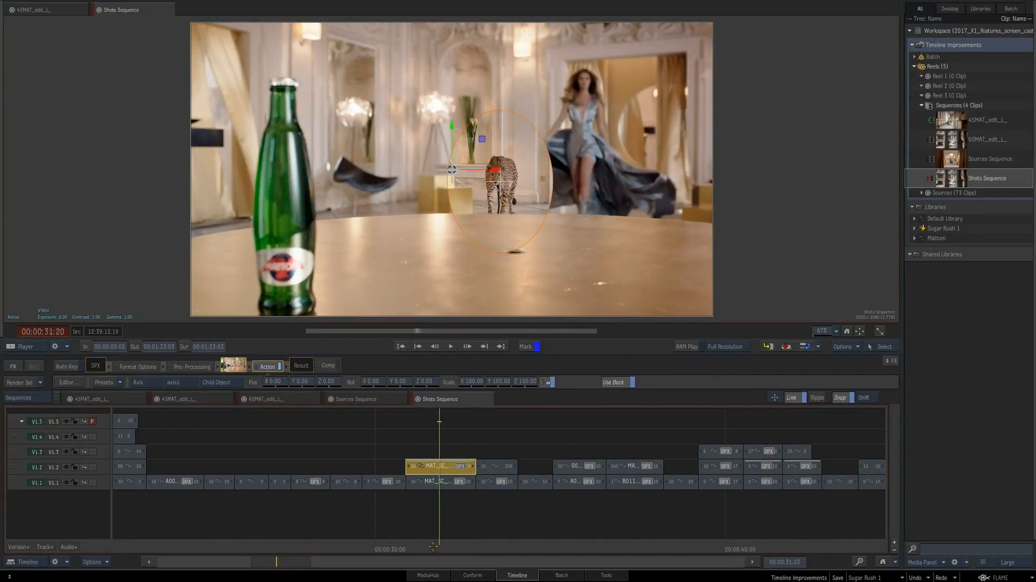
left_click_drag(433, 546, 429, 547)
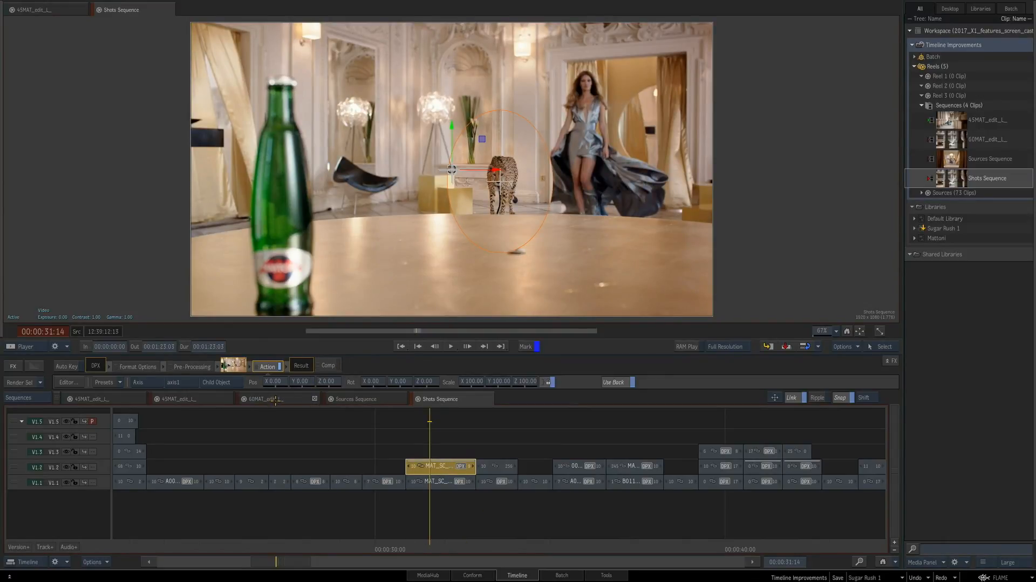
right_click(453, 467)
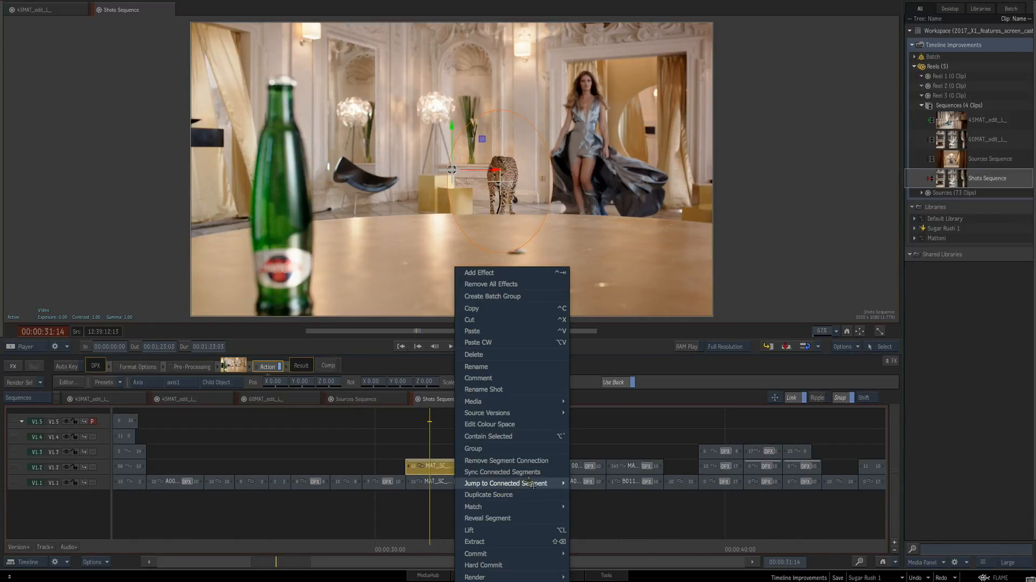
mouse_move(526, 483)
left_click(589, 494)
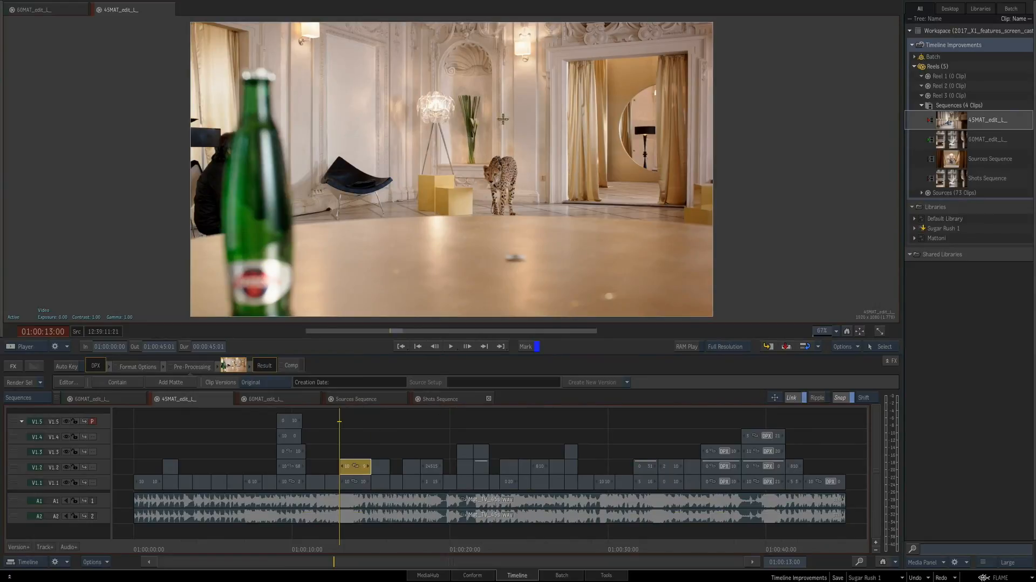
Sync the connected segments from the masked V1.2 shot in the Shots Sequence
left_click(460, 399)
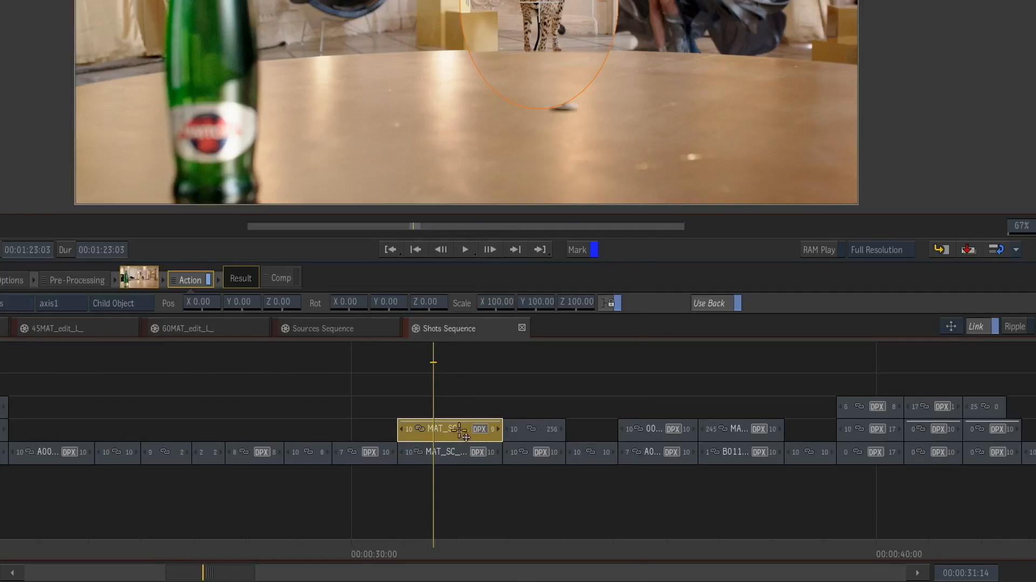
right_click(454, 468)
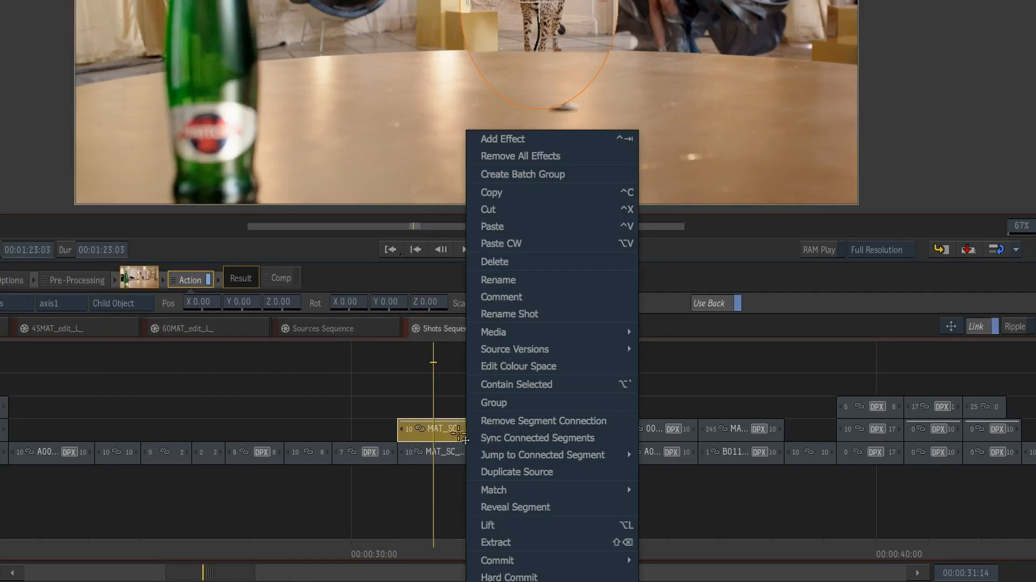
left_click(538, 437)
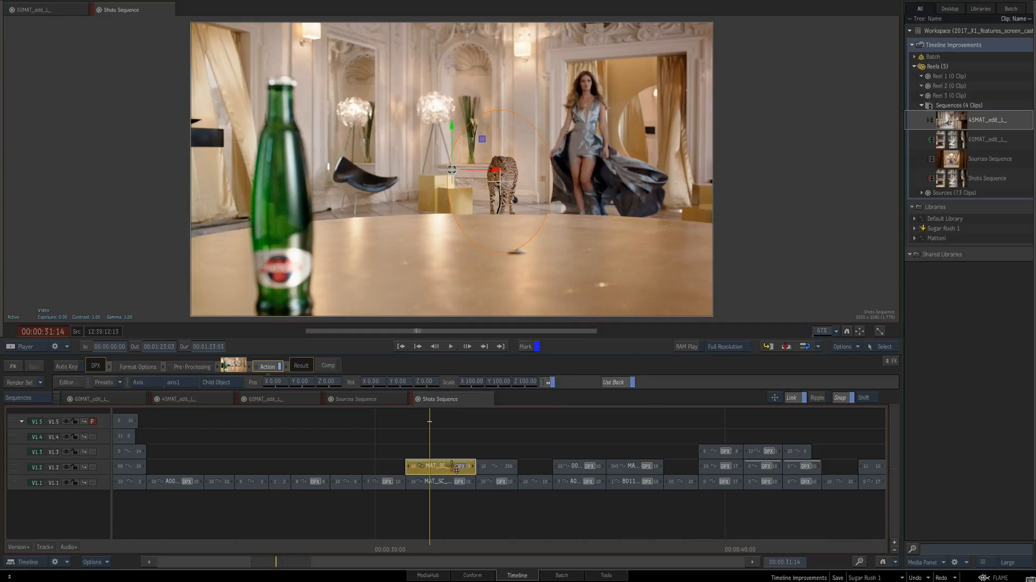
Check the mask effect on the connected segments in 45MAT_edit_L_ and 60MAT_edit_L_, and return to the Shots Sequence
right_click(454, 467)
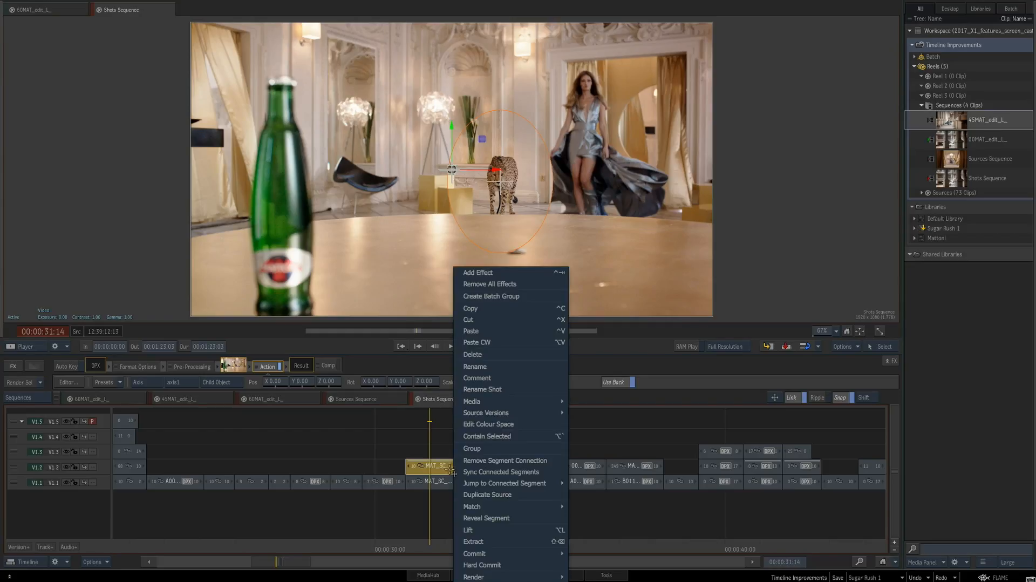
mouse_move(492, 482)
left_click(586, 482)
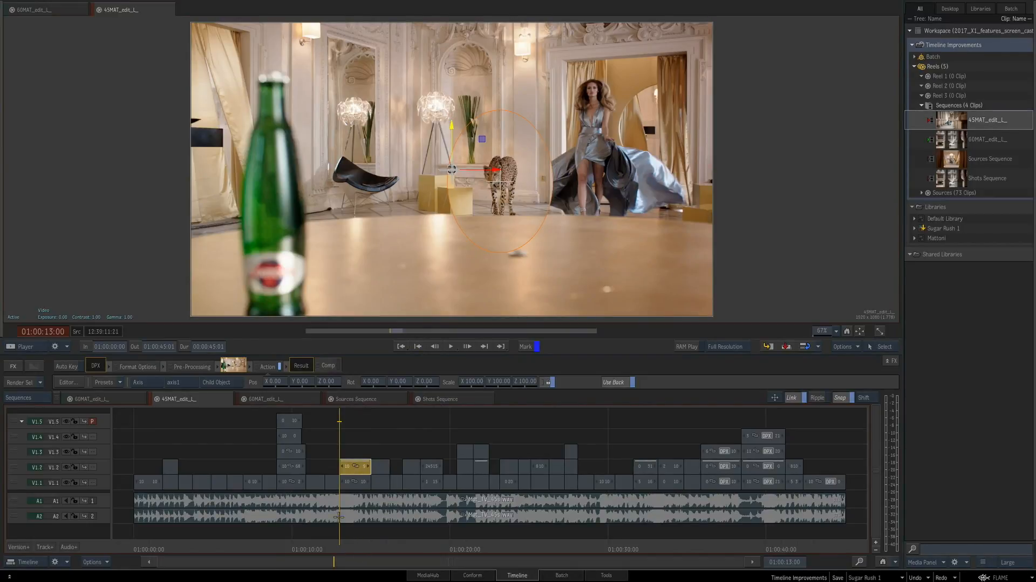
right_click(357, 470)
mouse_move(379, 483)
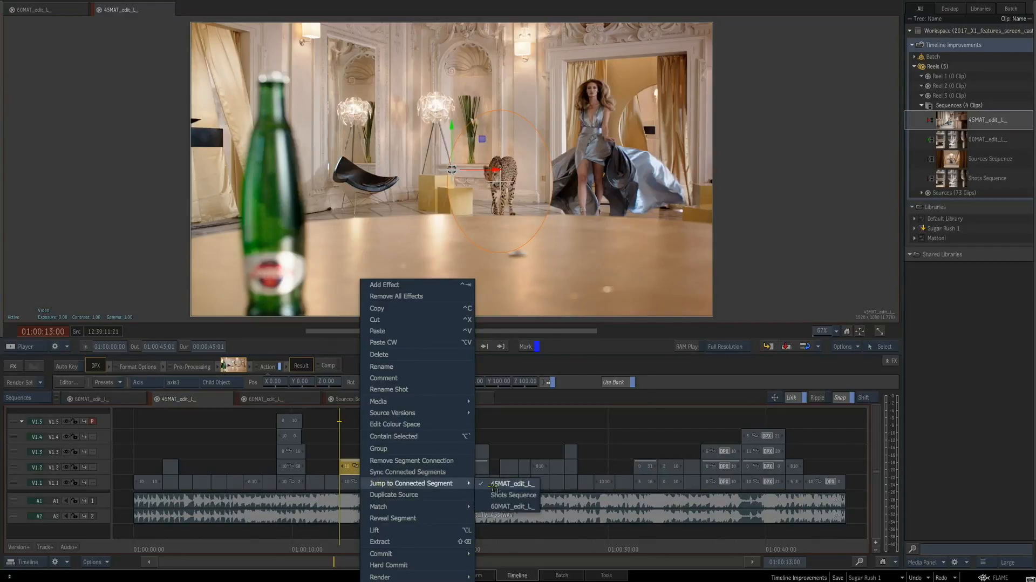
left_click(511, 506)
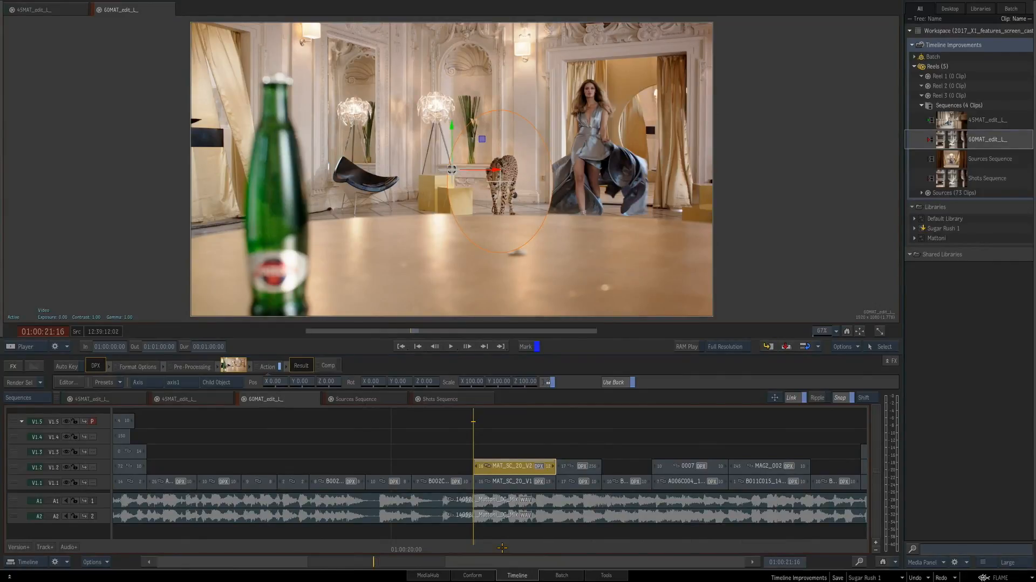
left_click(477, 400)
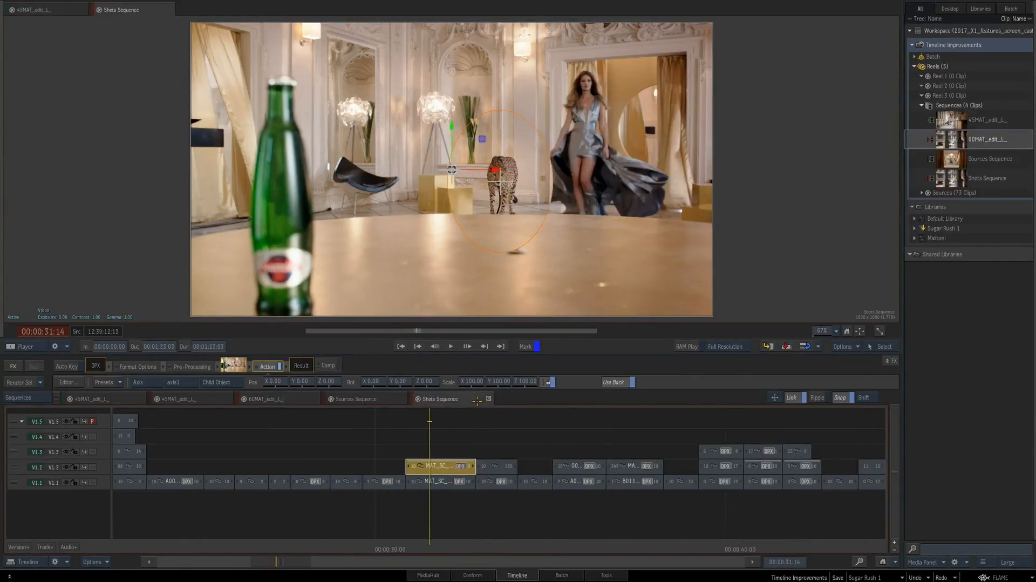
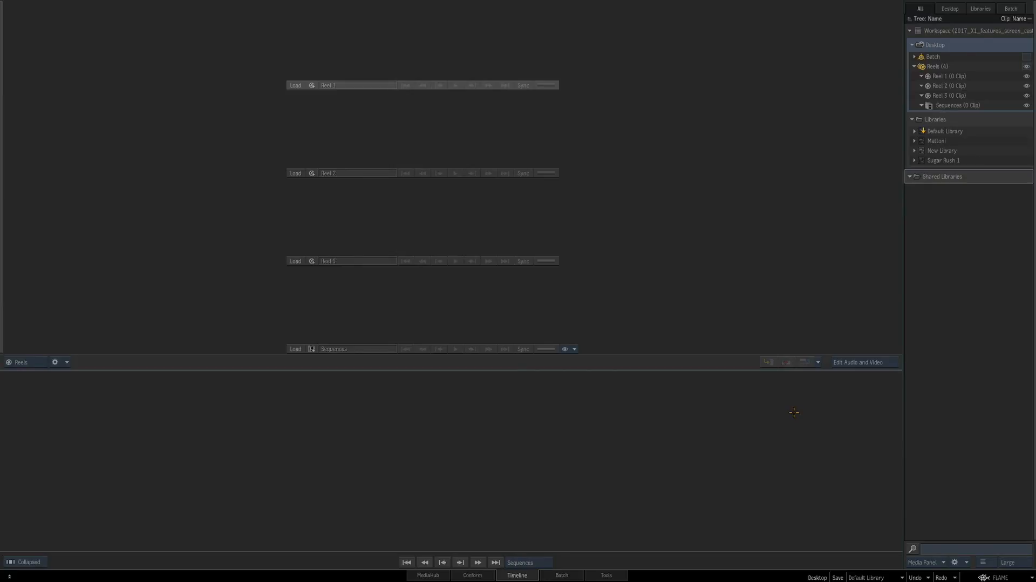
Import the 60MAT_edit_L EDL into the empty Conform view
left_click(473, 575)
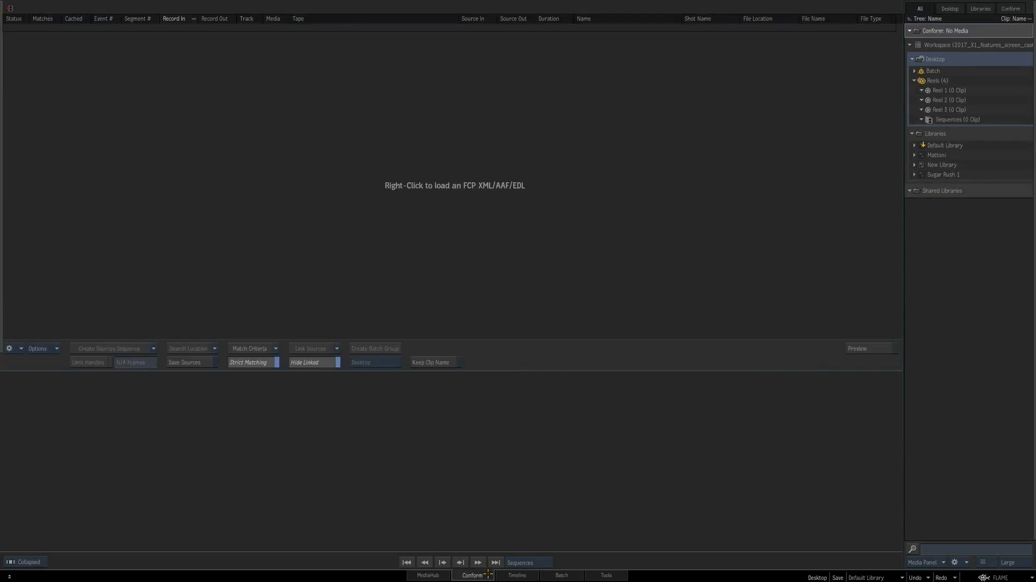
right_click(583, 203)
left_click(604, 210)
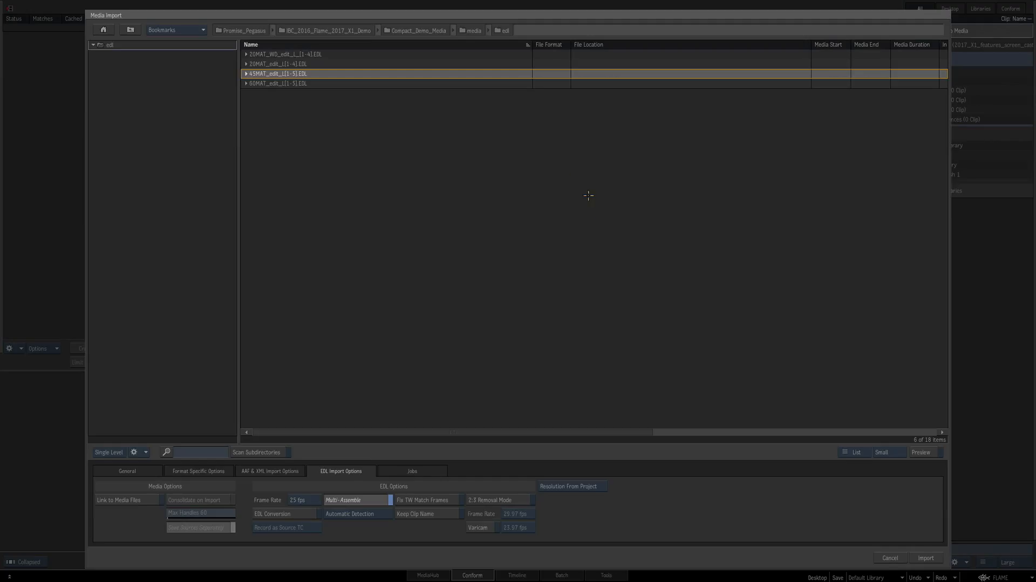
left_click(294, 83)
left_click(926, 557)
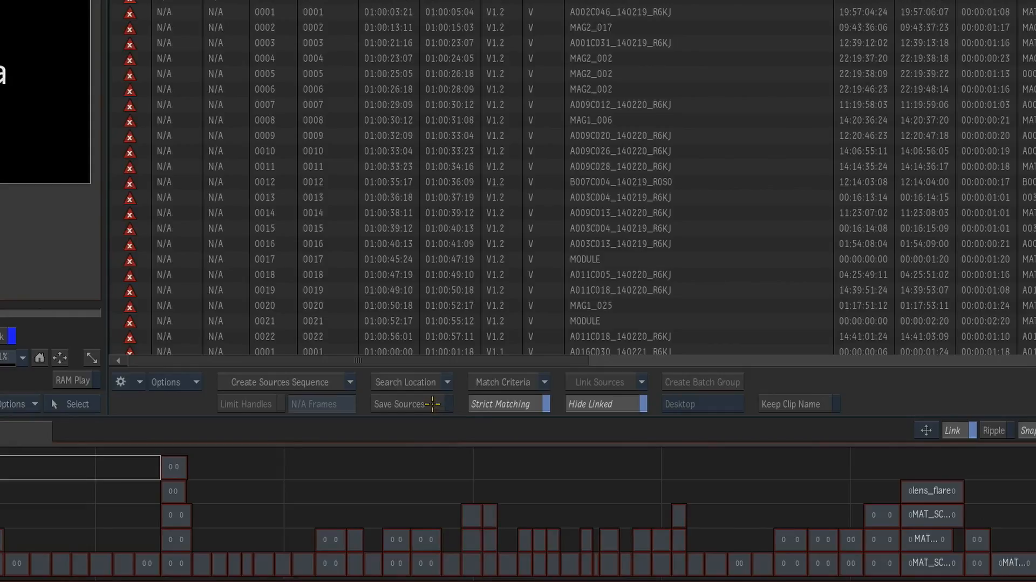
Enable Save Sources and set the conform search location to the dpx_sources folder inside media
left_click(433, 403)
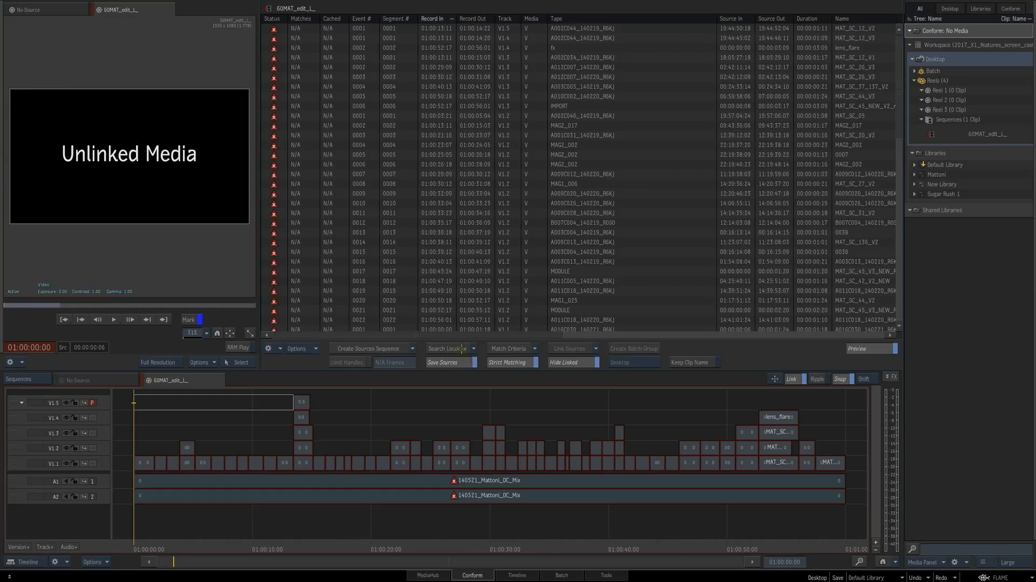
left_click(424, 384)
left_click(131, 31)
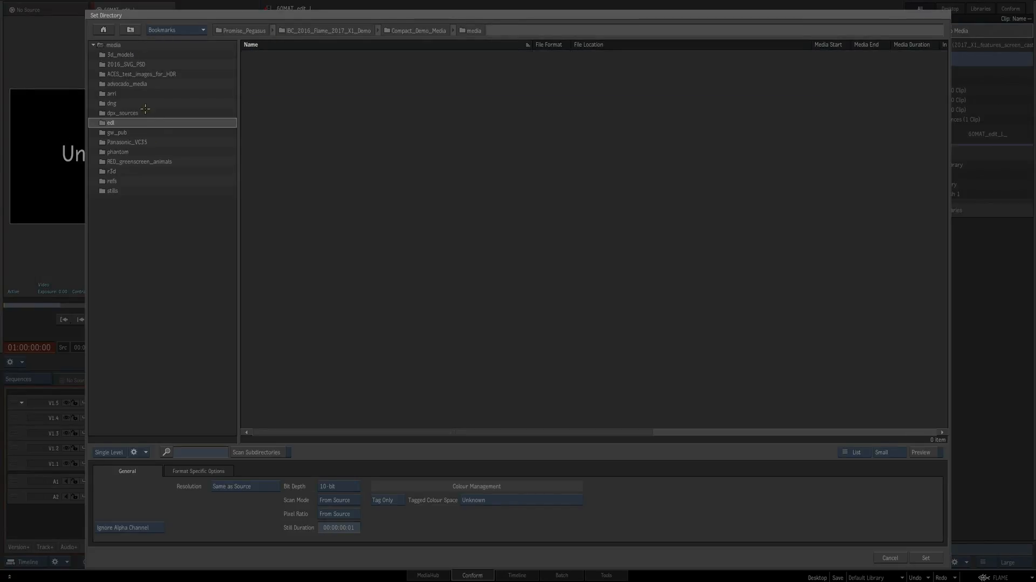
left_click(144, 113)
left_click(928, 557)
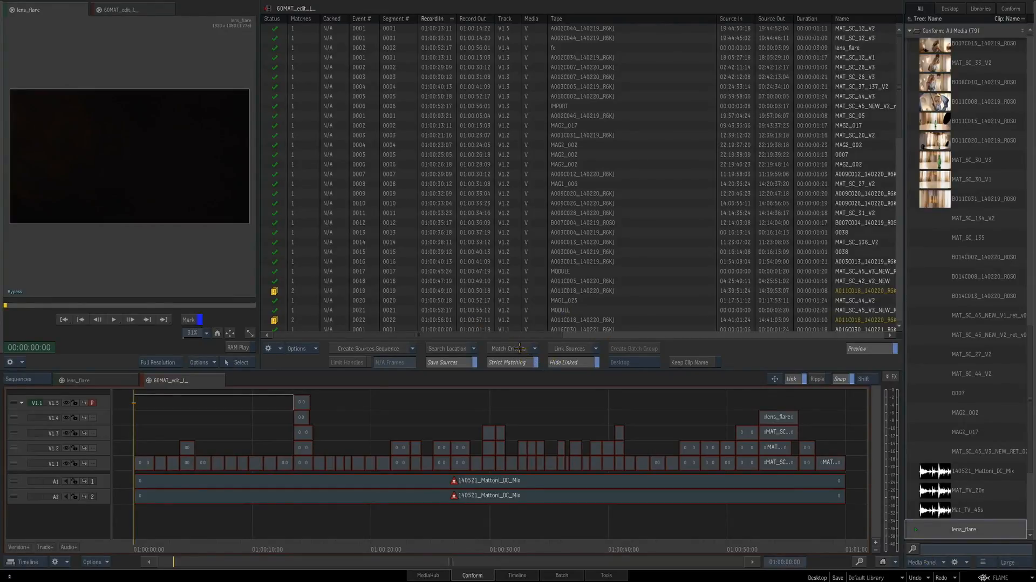
Adjust the match criteria for 60MAT_edit_L_ and link its matched segments to their sources
left_click(519, 348)
left_click(569, 328)
left_click(542, 430)
left_click(581, 348)
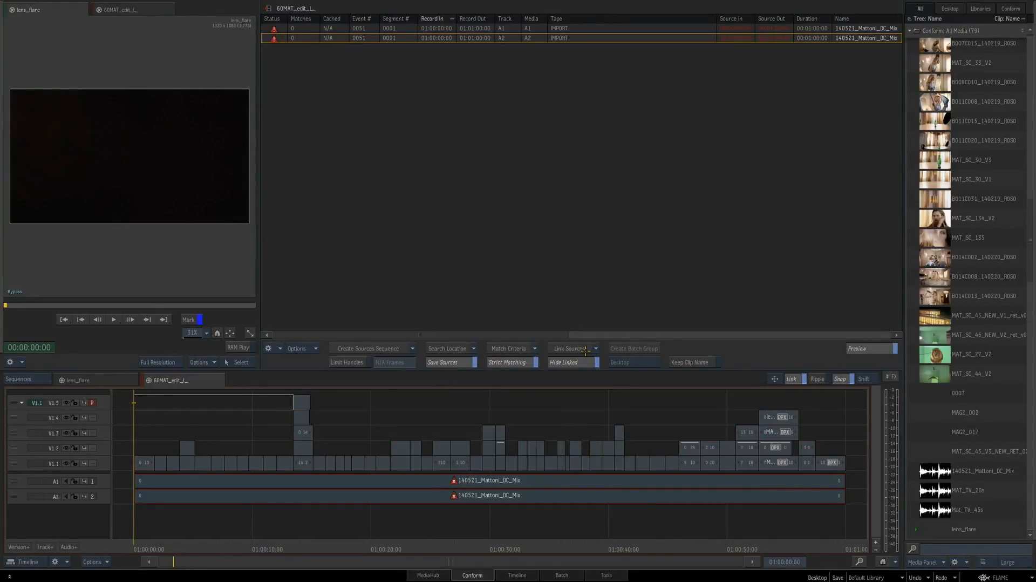
Clear the match criteria, link the remaining 140521_Mattoni_DC_Mix audio segments, and return to the timeline
left_click(527, 348)
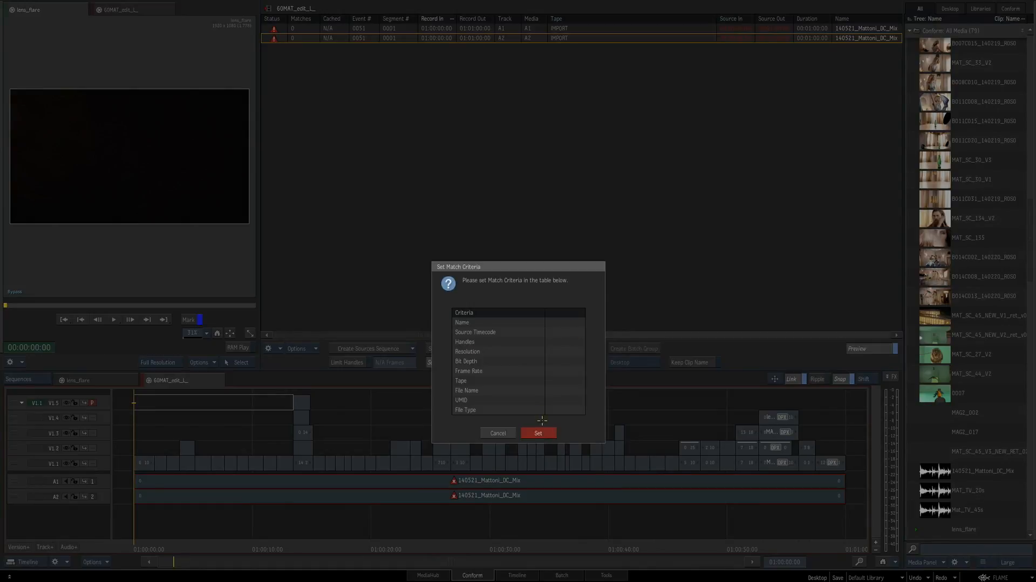
left_click(546, 432)
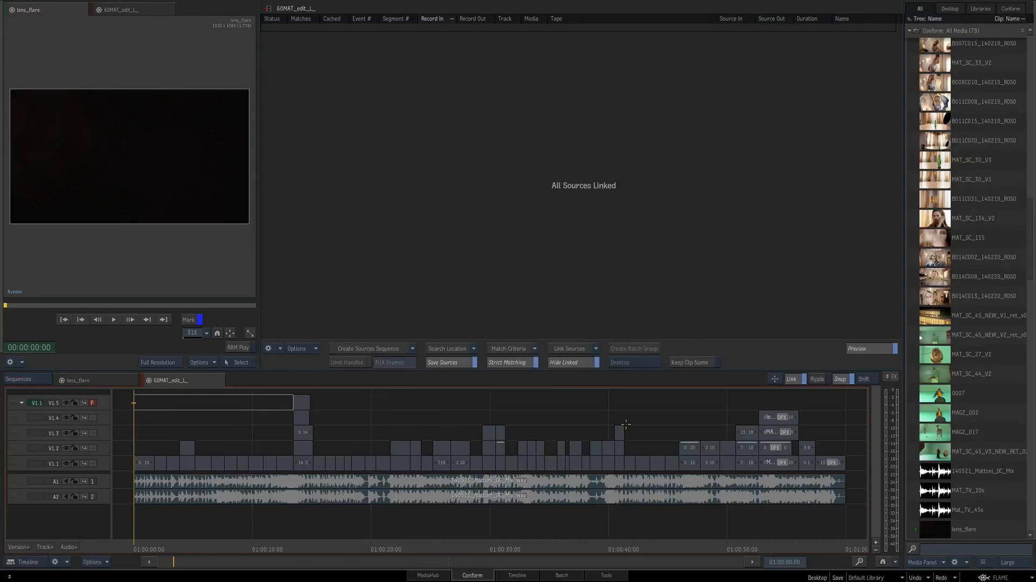
left_click(531, 576)
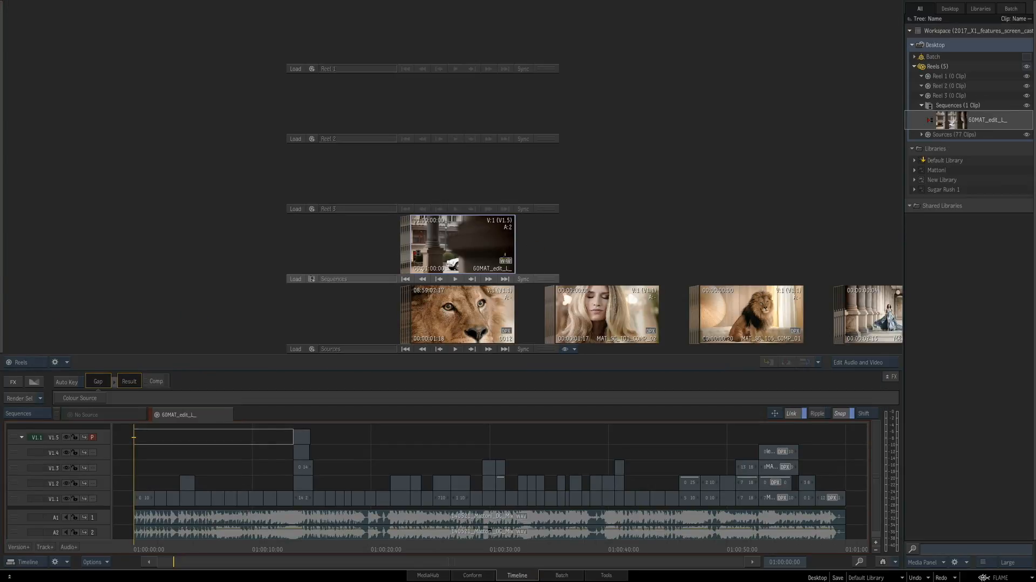
Create source segment connections for all segments on video tracks V1.1 to V1.5 of 60MAT_edit_L_
left_click_drag(495, 244, 498, 244)
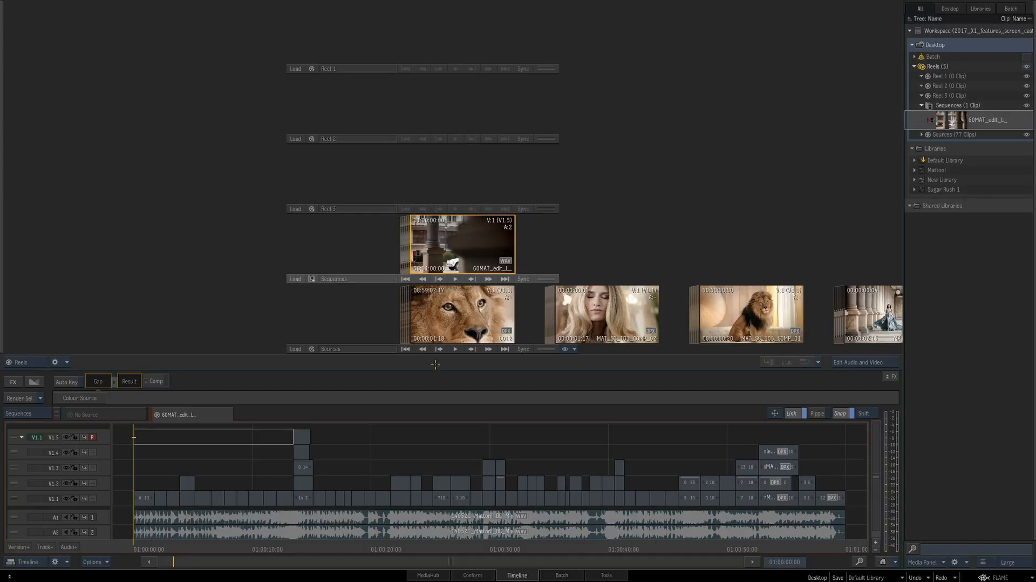
double_click(15, 438)
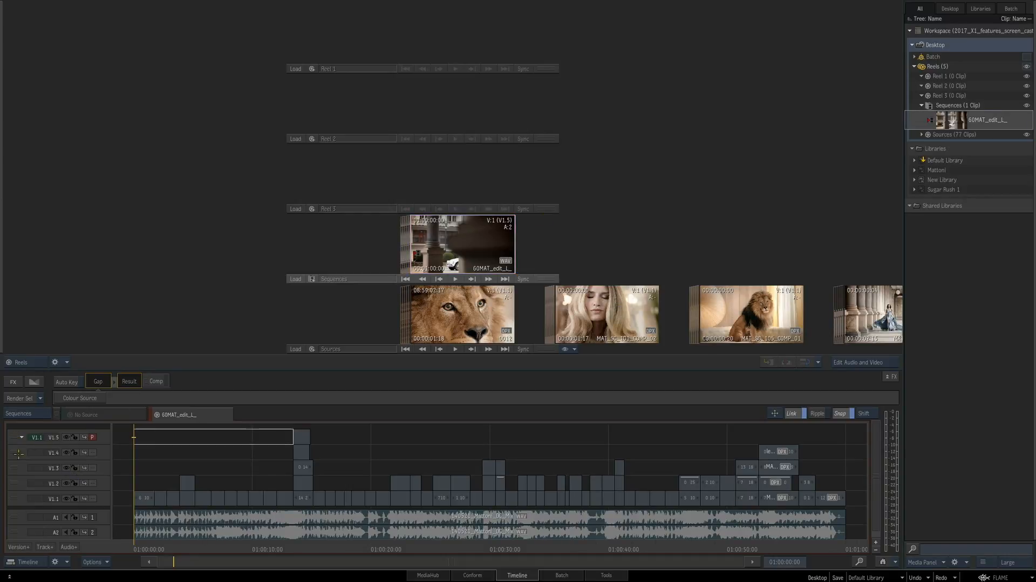
left_click(15, 498, "shift")
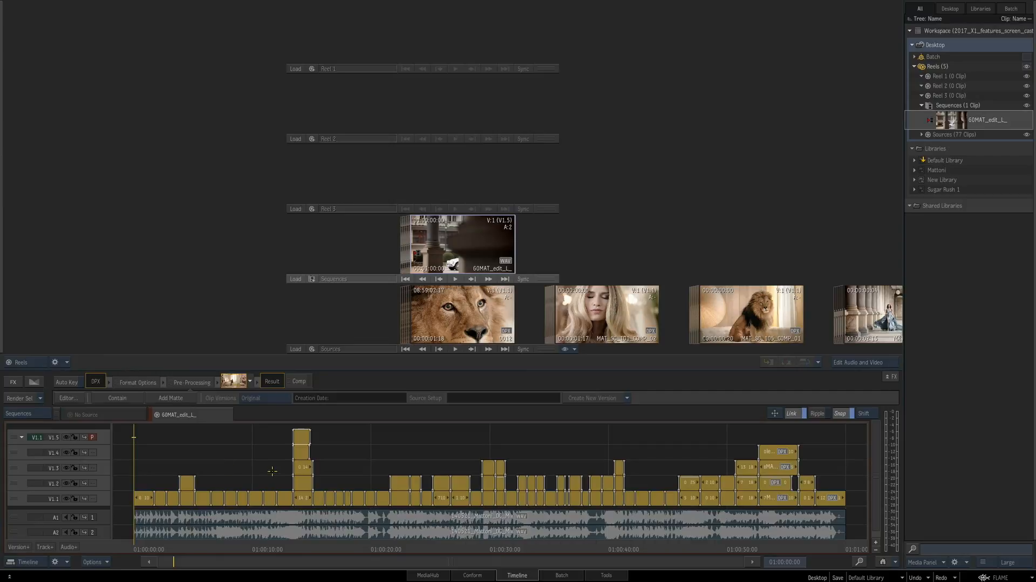
right_click(289, 471)
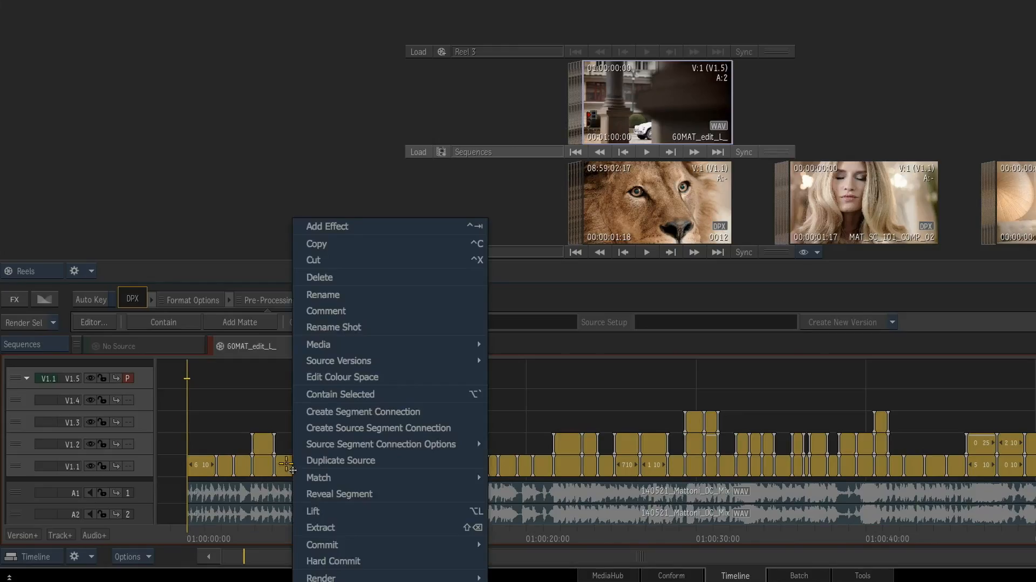
left_click(475, 428)
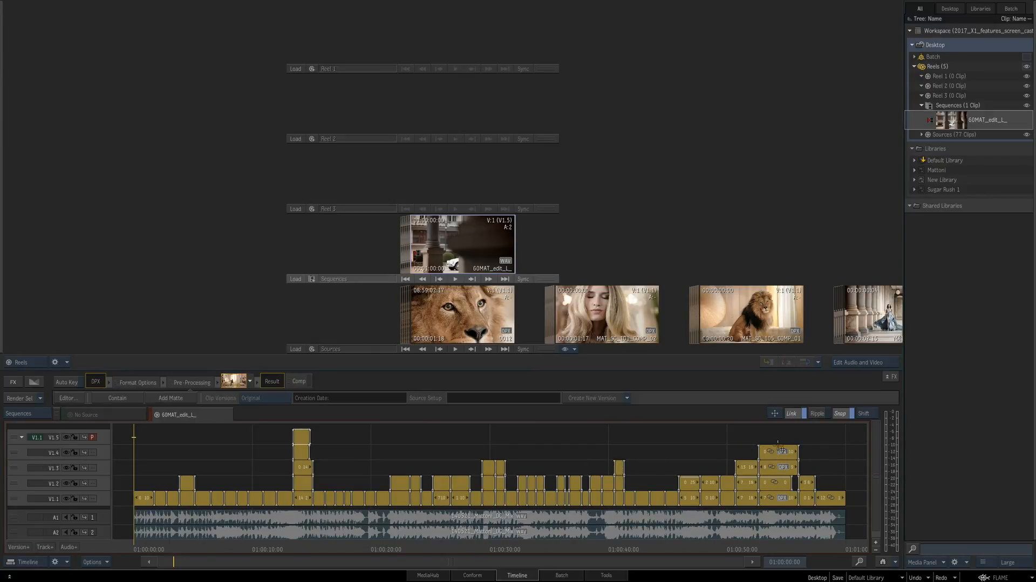
View 60MAT_edit_L_ in the player at 01:00:21:16 and compare the background on V1.1 with the full composite
double_click(474, 246)
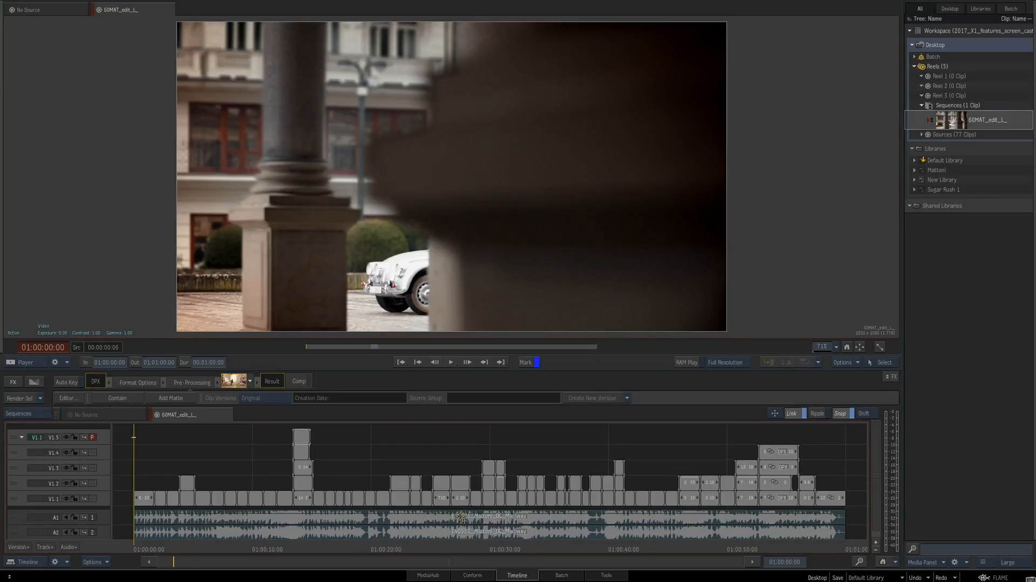
left_click(455, 485)
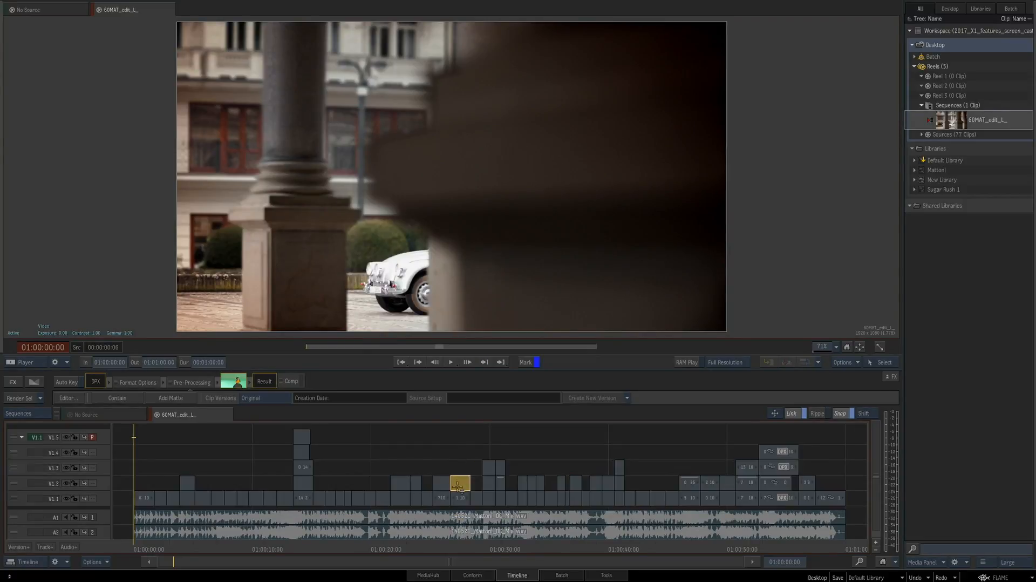
left_click(390, 548)
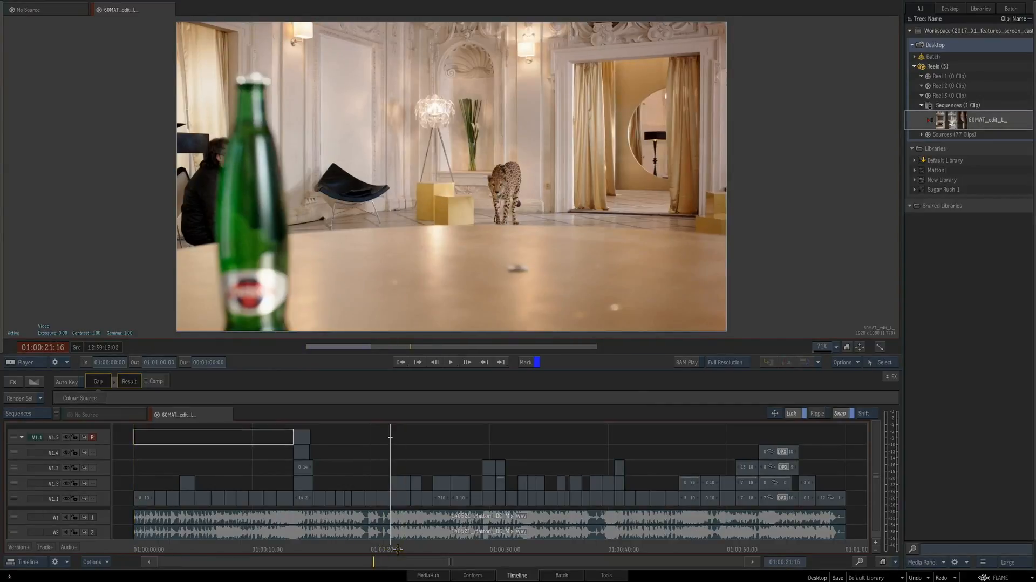
left_click(92, 483)
left_click(92, 498)
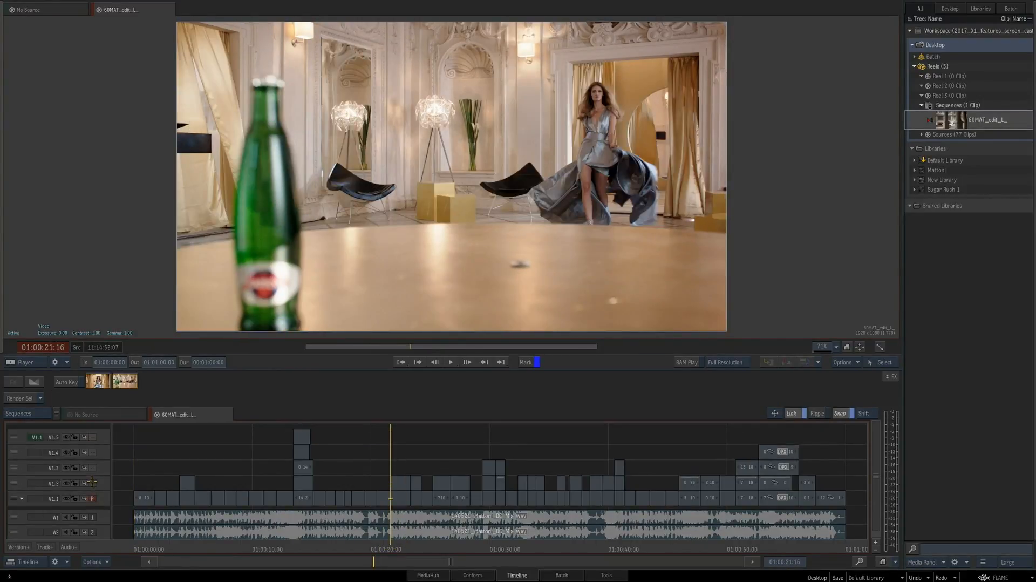
left_click(92, 436)
Add an Action effect to the leopard segment on V1.2 at 01:00:21:16 and open its editor
left_click(404, 481)
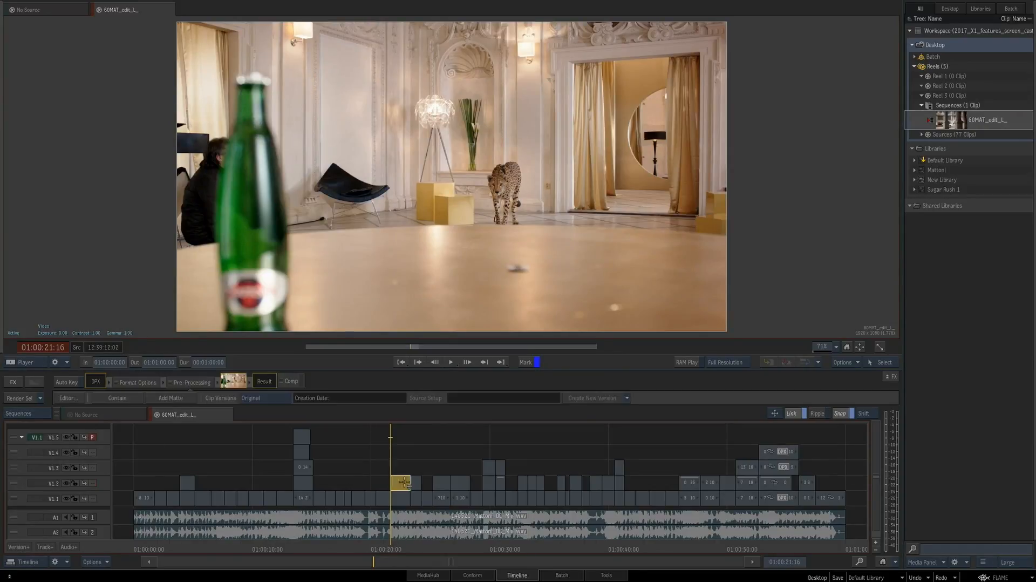
right_click(405, 479)
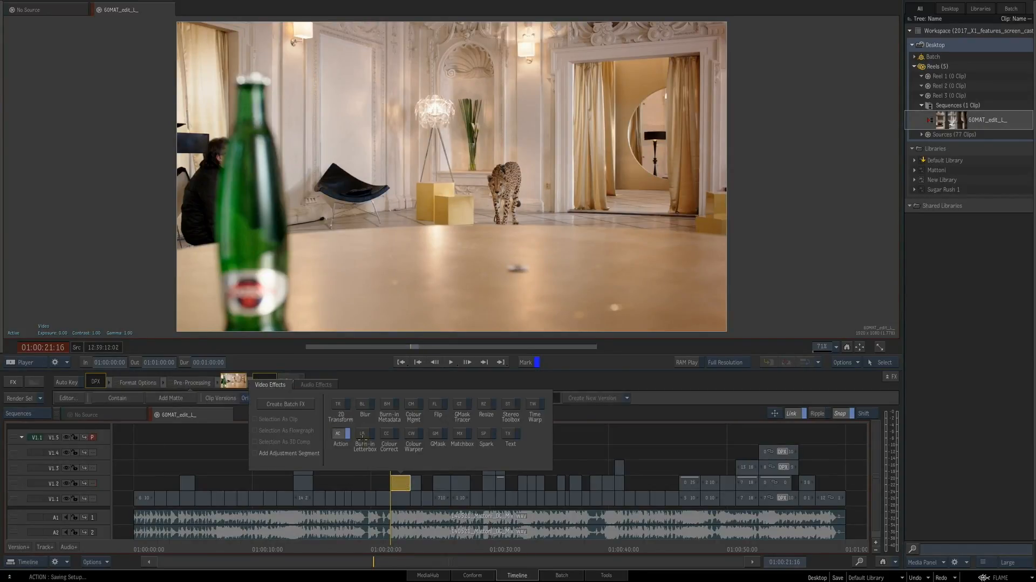
left_click(341, 435)
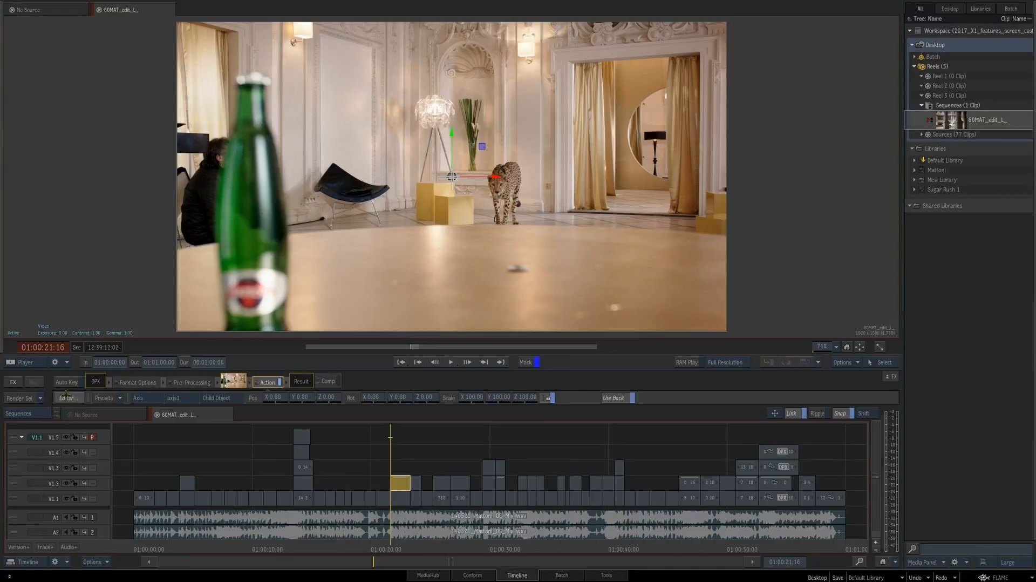
left_click(68, 398)
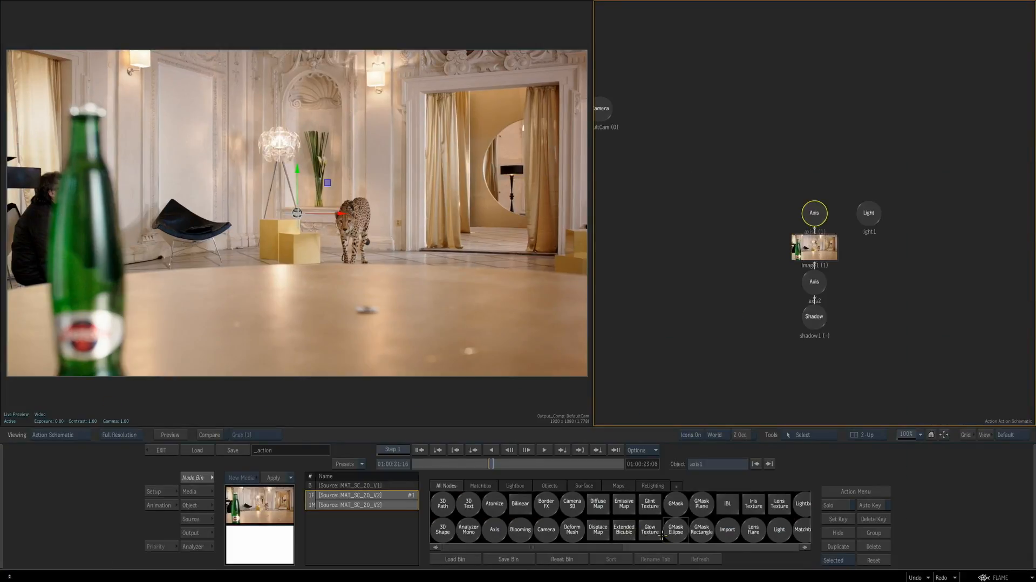
Draw an elliptical GMask around the leopard, invert it so only the leopard is kept, and return to the timeline
left_click(675, 529)
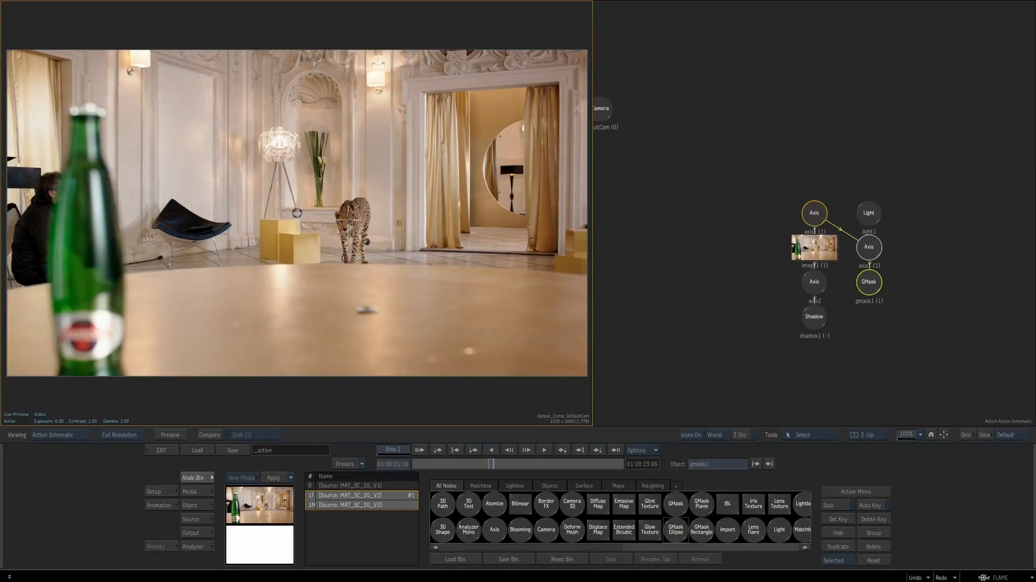
left_click_drag(348, 218, 397, 300)
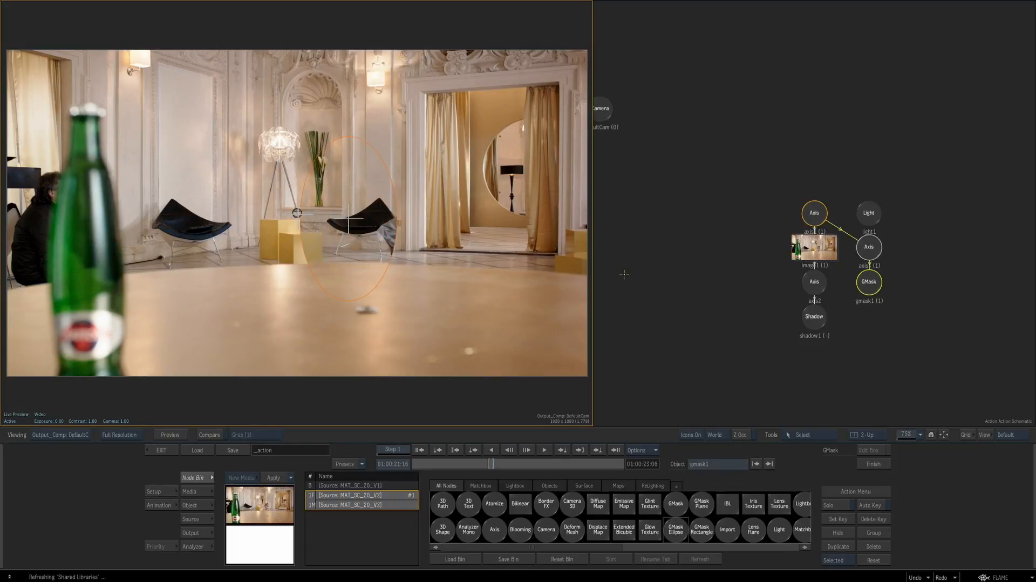
double_click(870, 280)
left_click(667, 505)
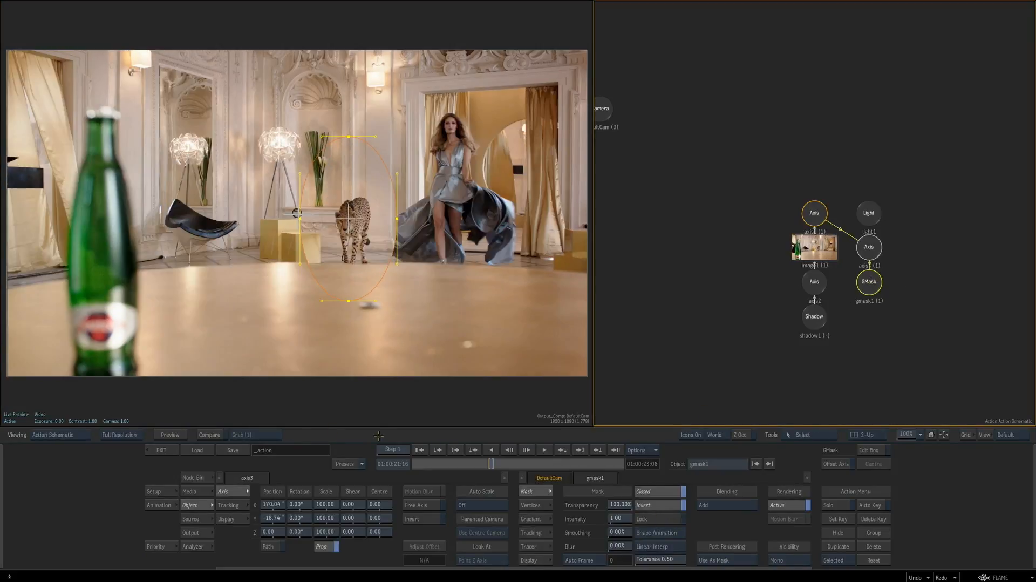
left_click(160, 449)
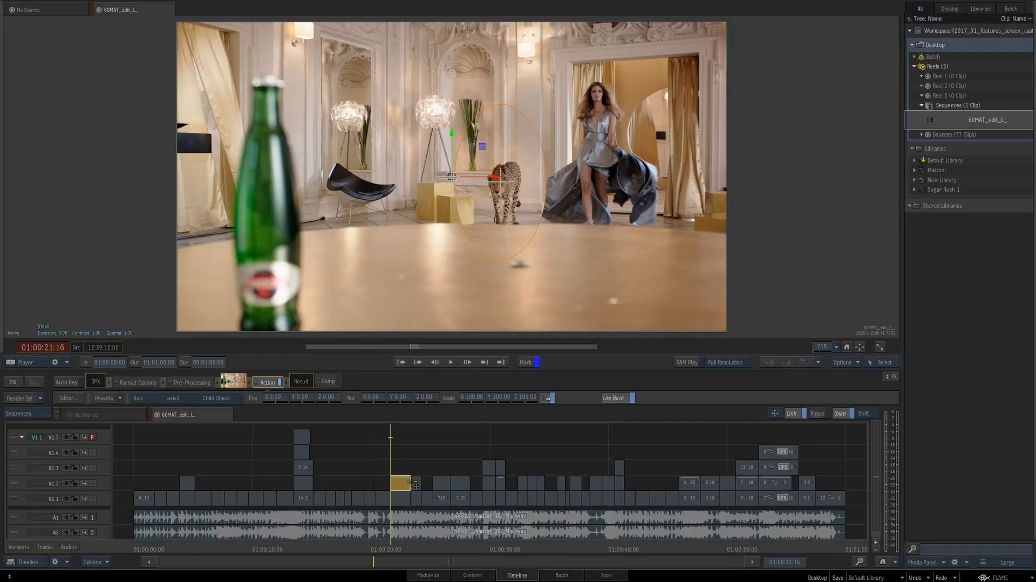
Add a Colour Warper effect to the leopard segment and push its midtones towards a warm orange tint
double_click(397, 483)
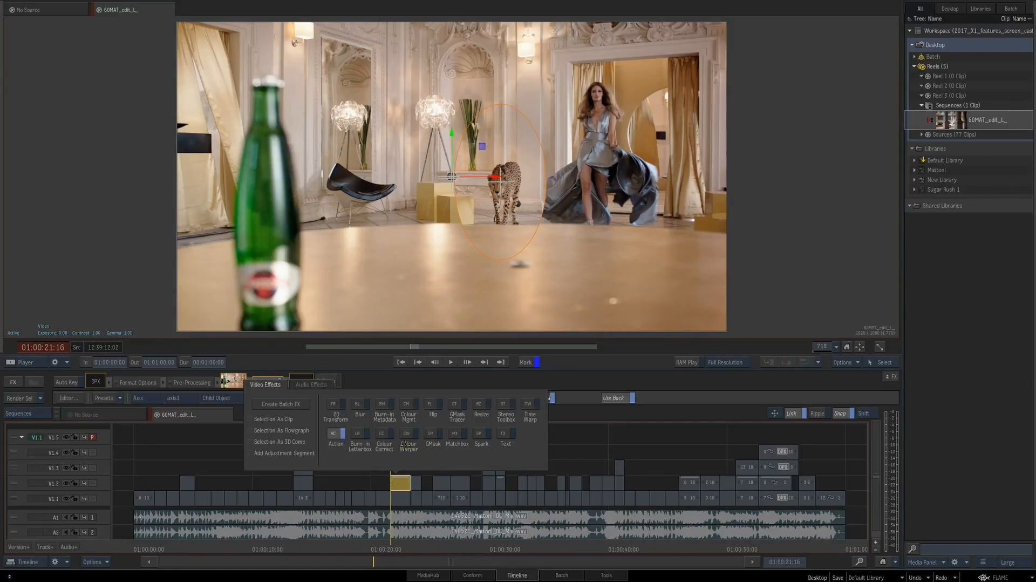
left_click(409, 438)
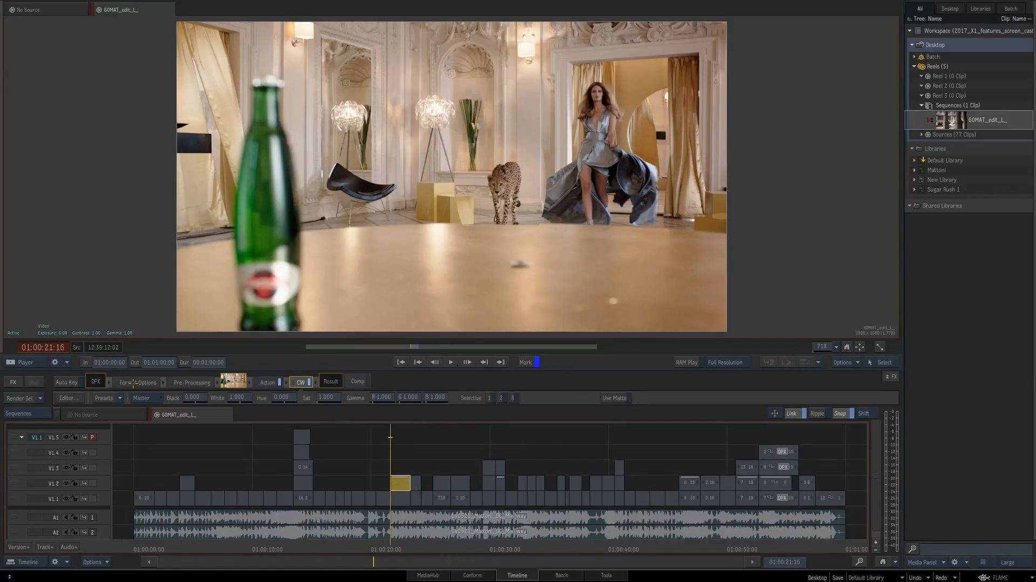
left_click(70, 397)
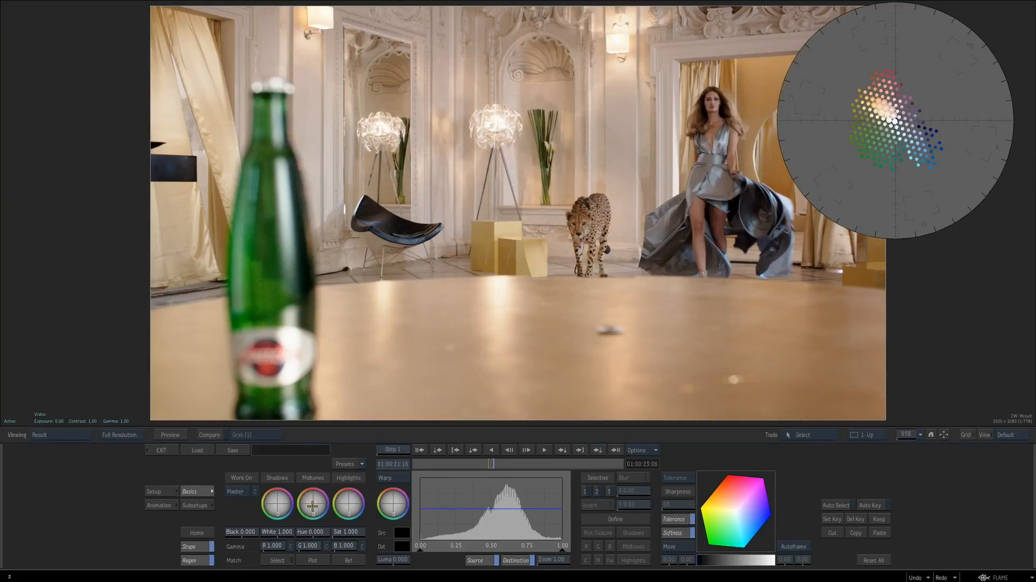
left_click_drag(313, 505, 182, 519)
left_click(162, 449)
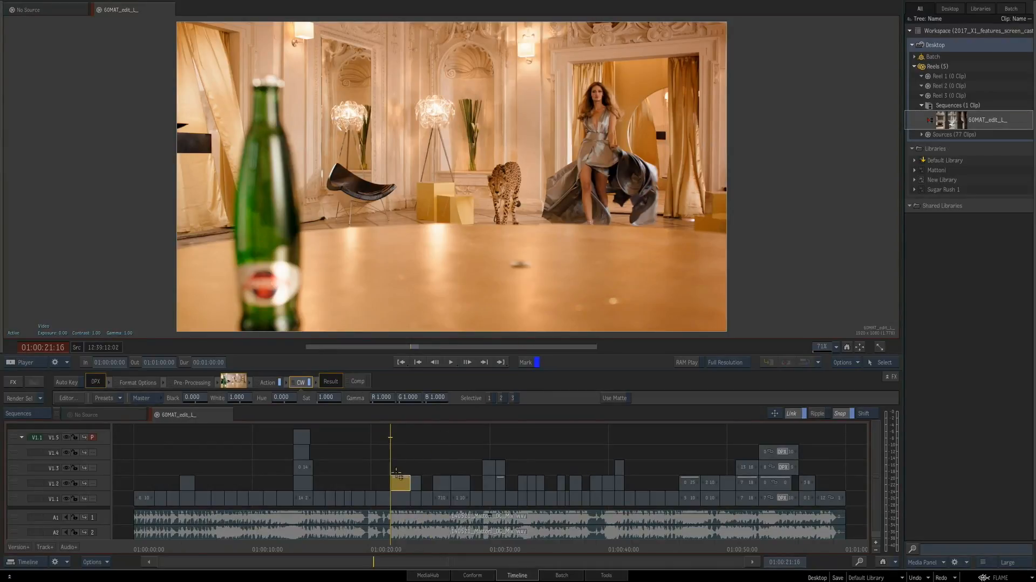
Return to the Conform view and import the 45MAT_edit_L EDL as a new sequence
key("alt+1")
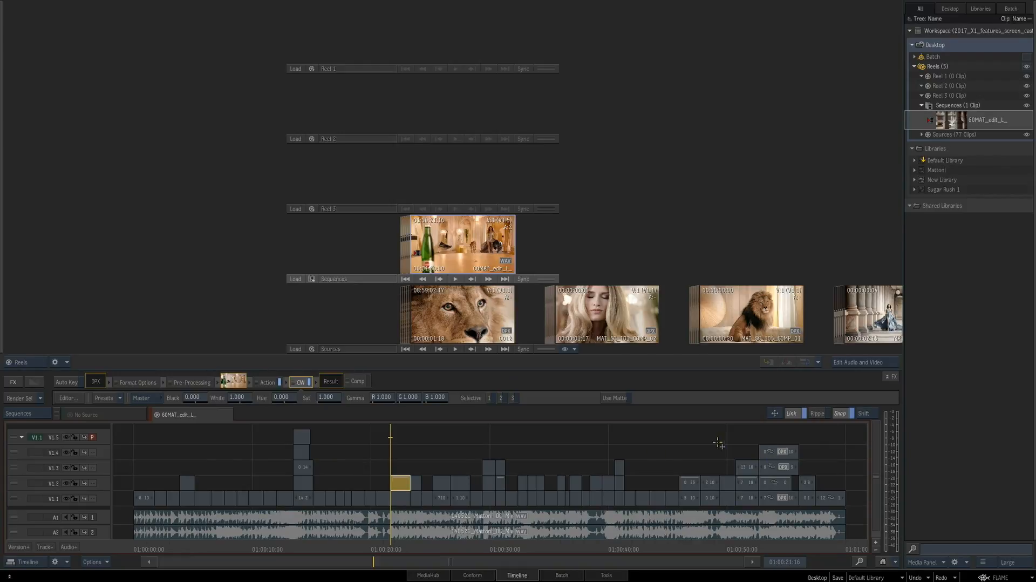
left_click(474, 575)
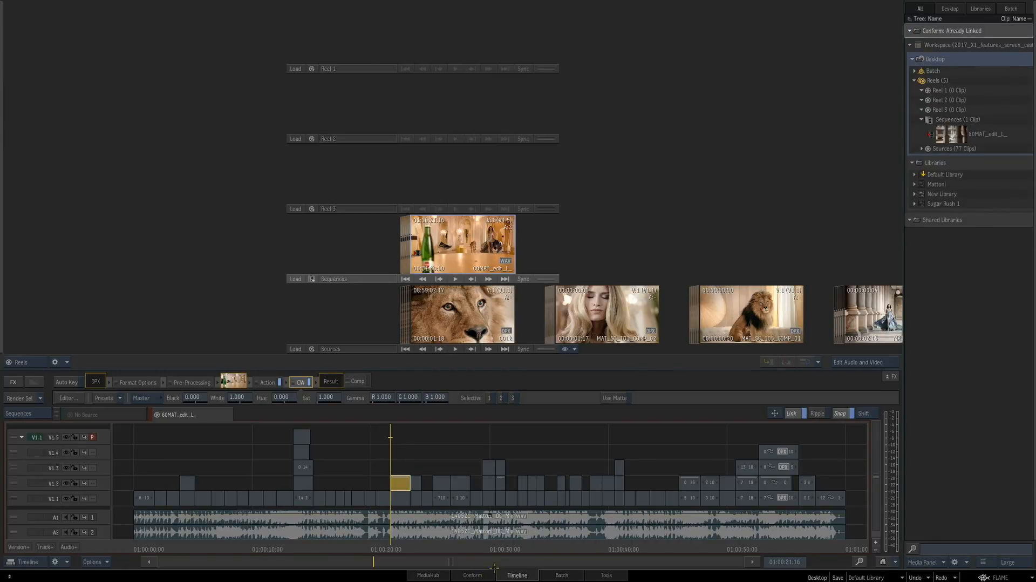
right_click(543, 180)
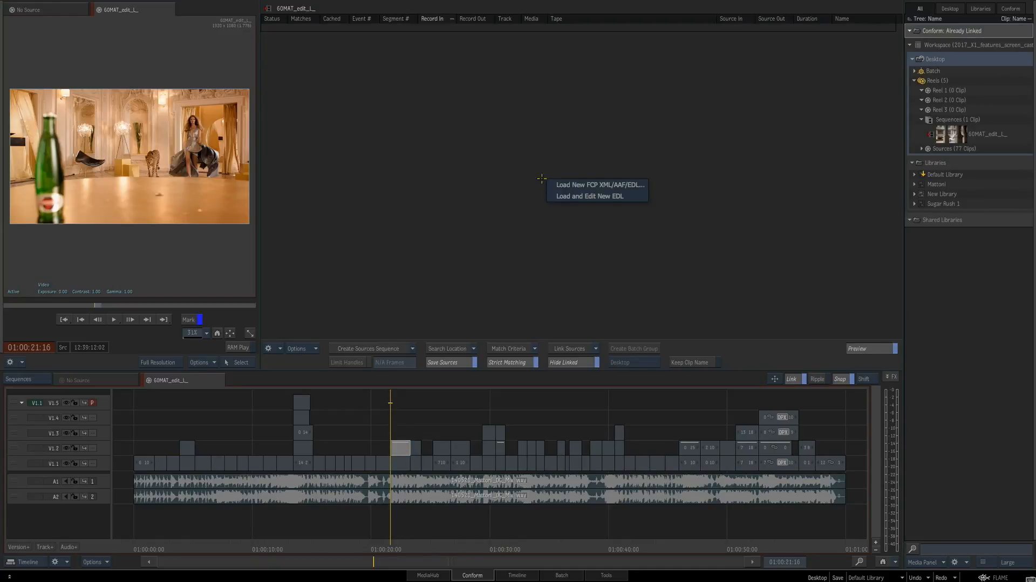
left_click(555, 185)
left_click(312, 76)
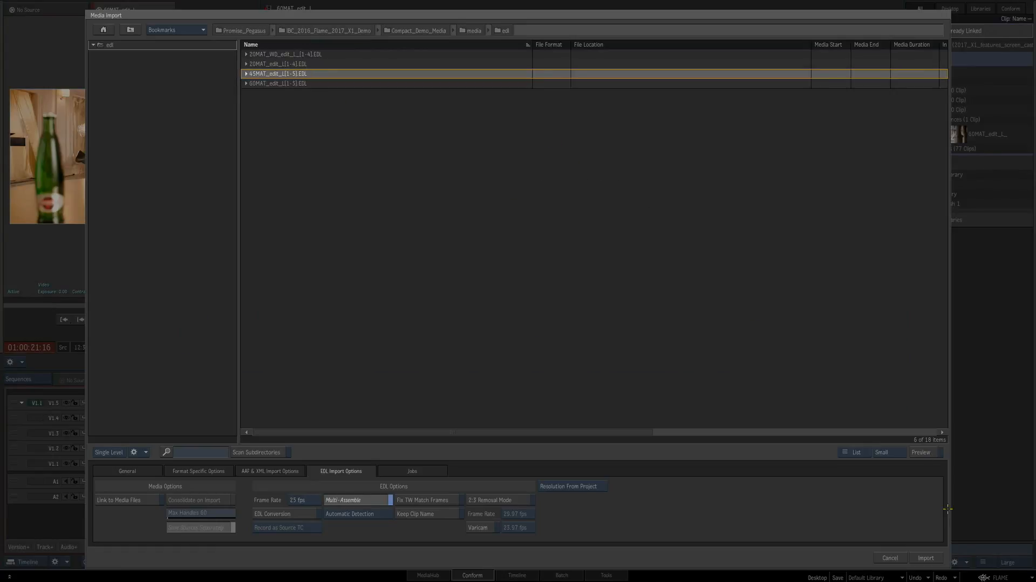
left_click(925, 557)
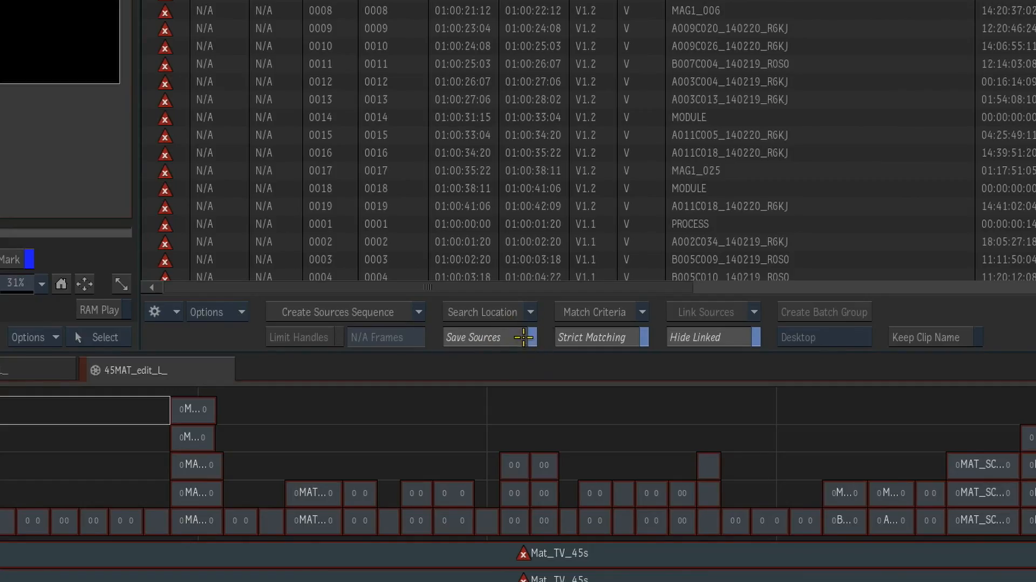
Disable Save Sources and set the Sources reel as the conform search location for 45MAT_edit_L_
left_click(523, 337)
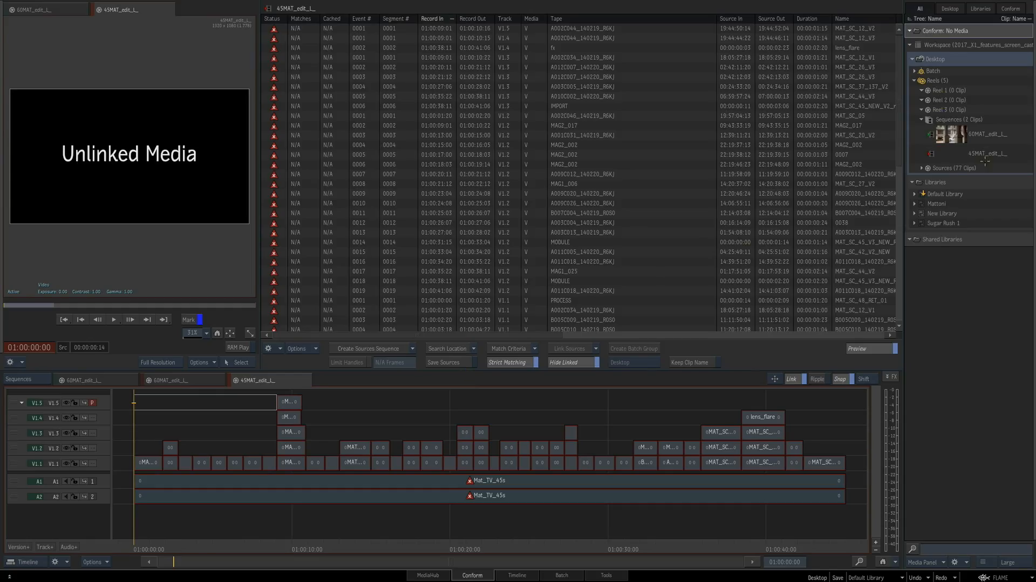
left_click(961, 169)
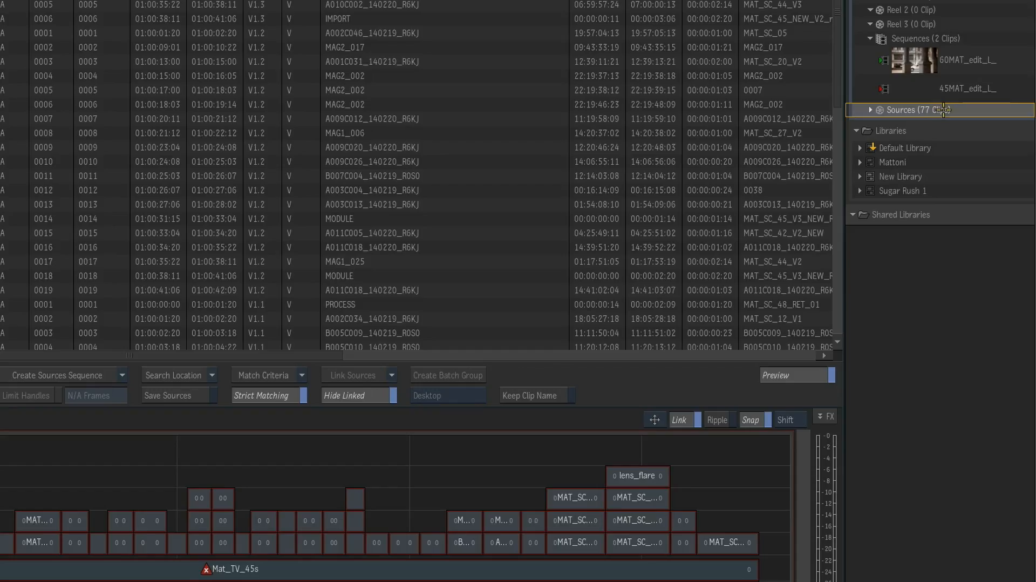
right_click(978, 168)
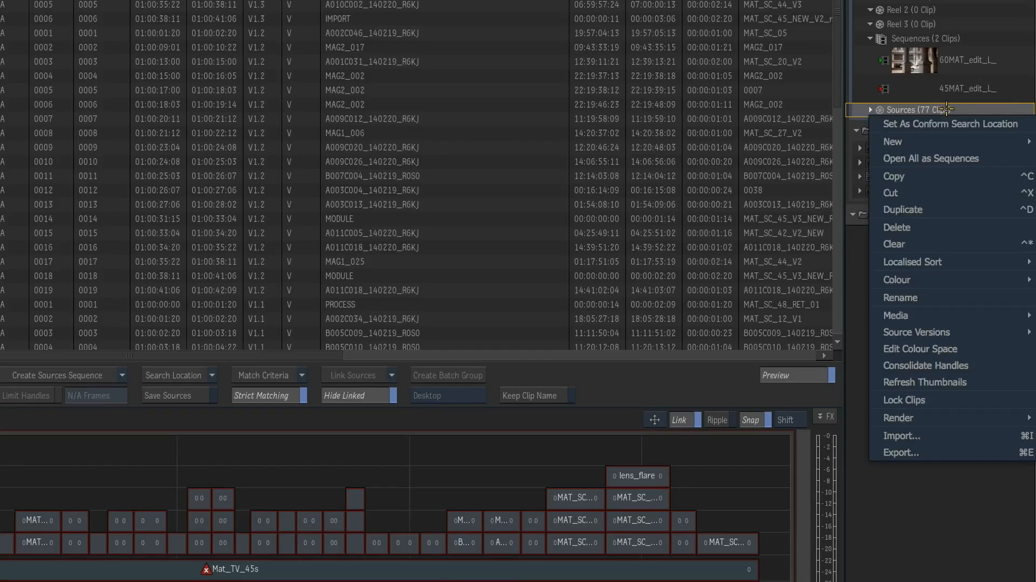
left_click(1003, 124)
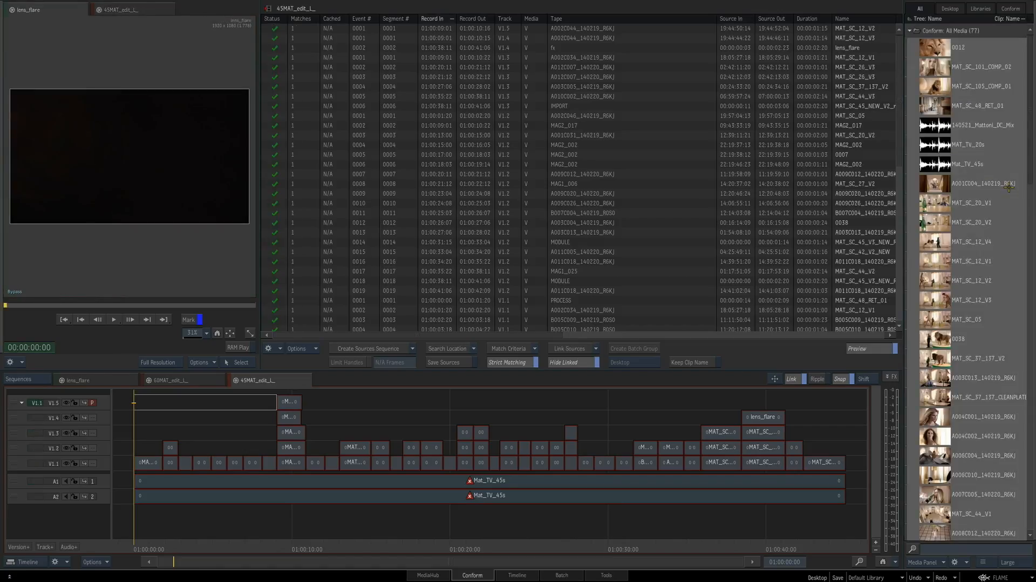
Set the match criteria for 45MAT_edit_L_, including Name
left_click(516, 348)
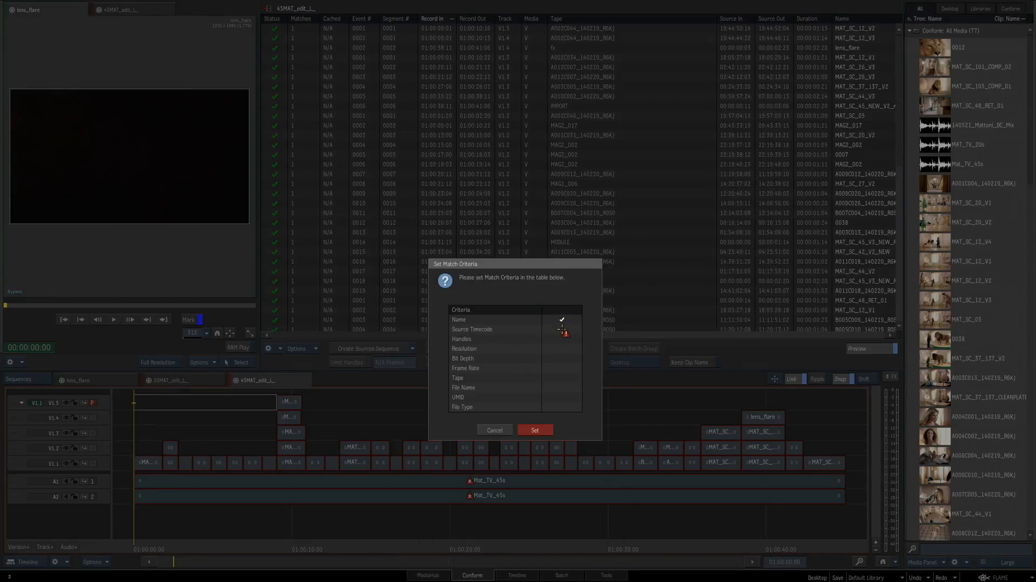
left_click(539, 430)
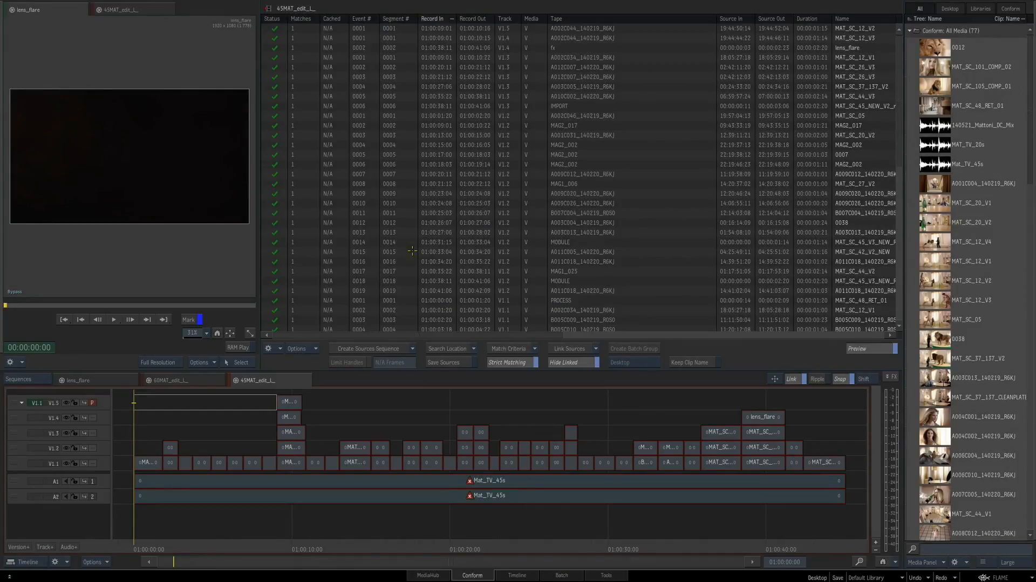
Link the matched sources in 45MAT_edit_L_, limit the match criteria to Name, and link the remaining A011C018 video segment
left_click(568, 348)
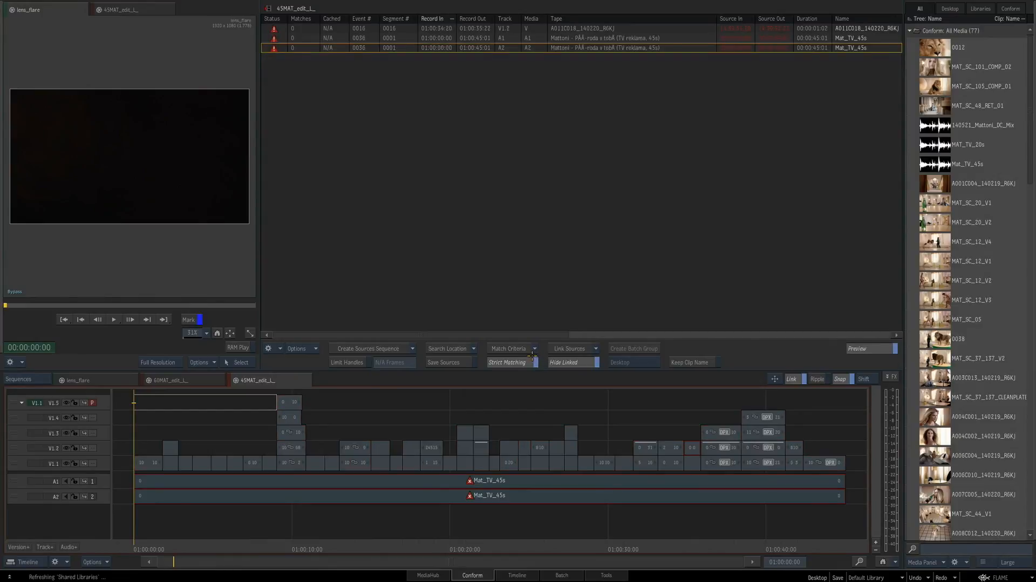
left_click(515, 348)
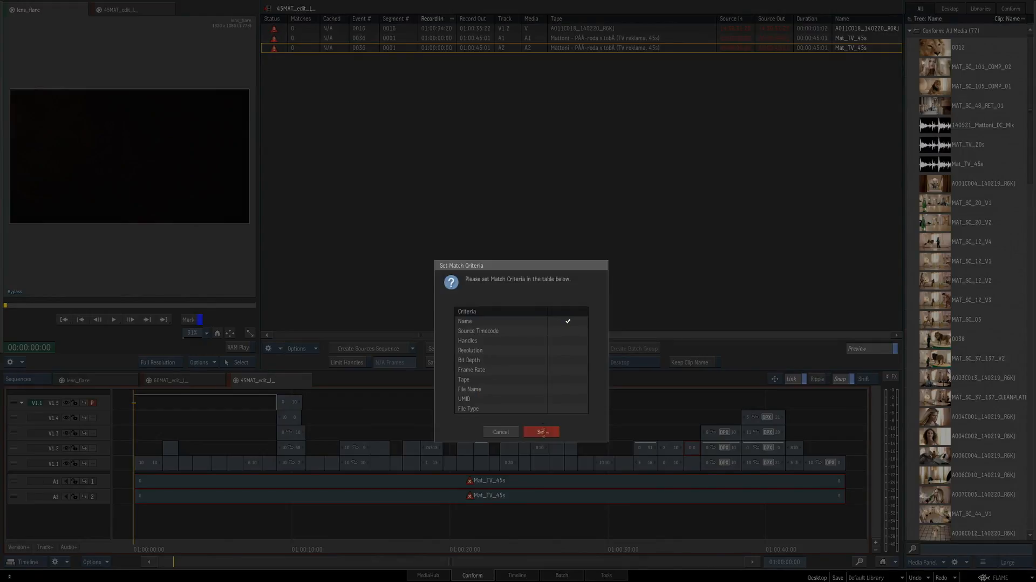
left_click(542, 431)
left_click(563, 348)
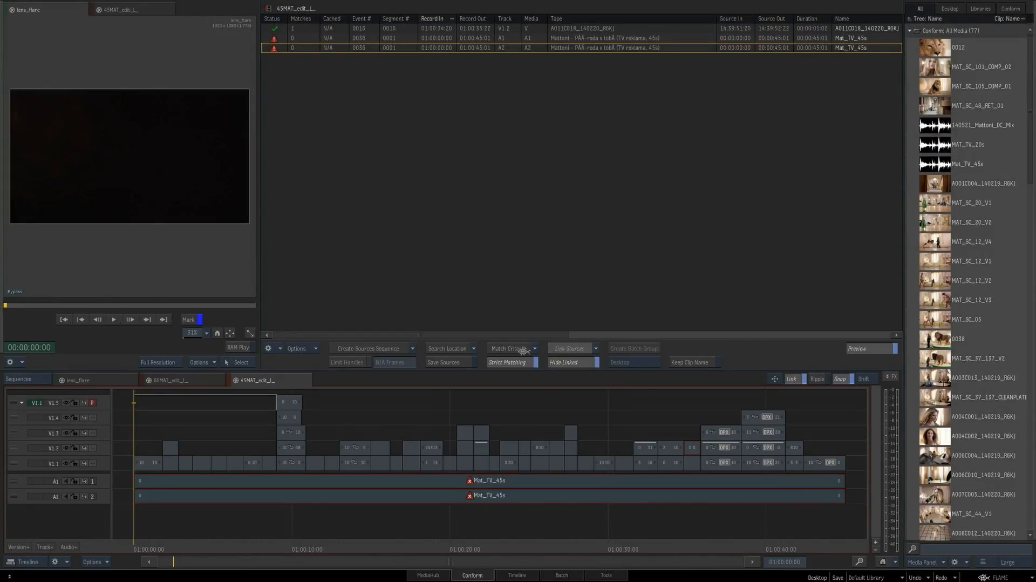
Revise the match criteria for the unlinked Mat_TV_45s audio segments and link their sources
left_click(522, 348)
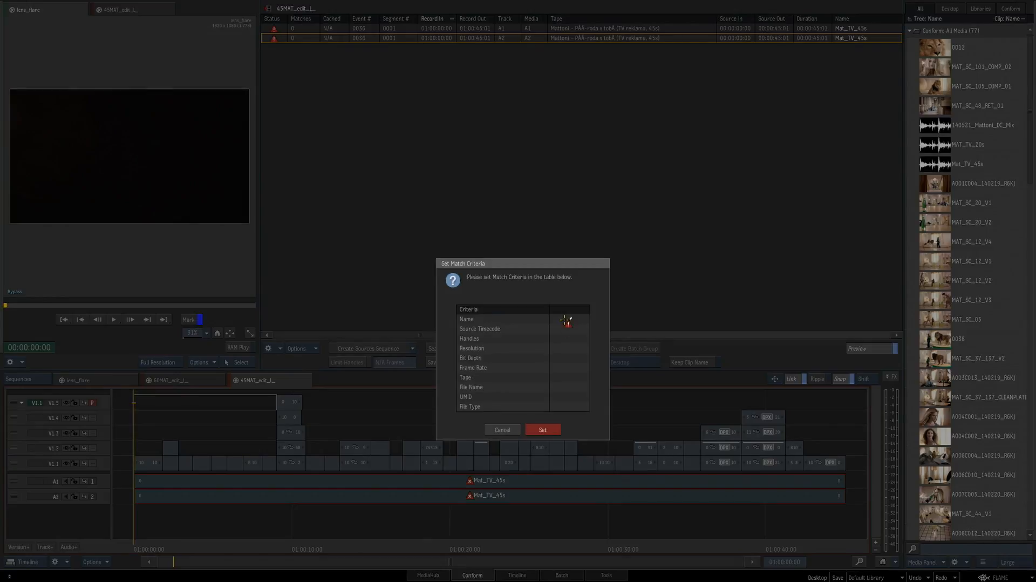
left_click(542, 429)
left_click(565, 349)
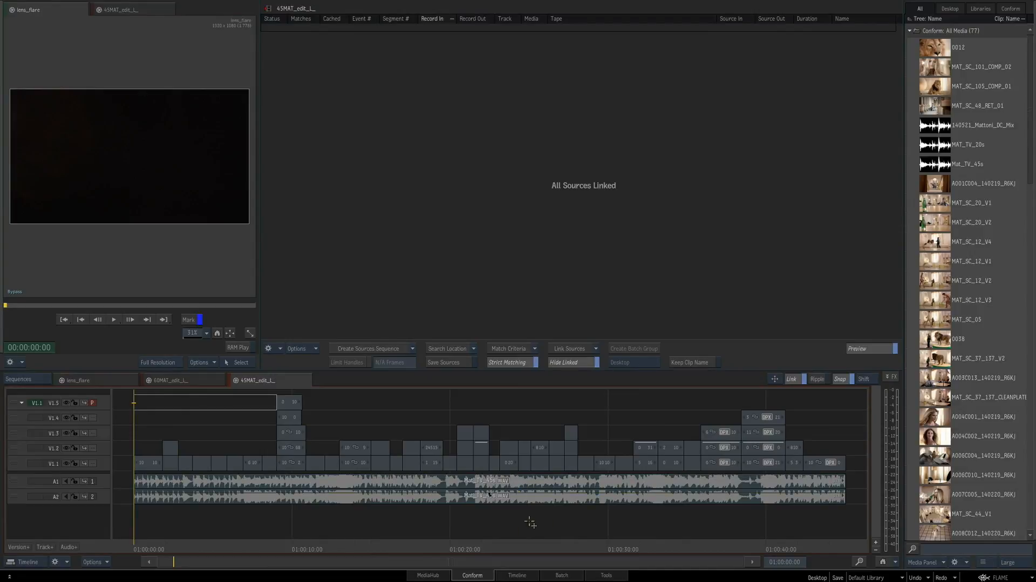
Open 60MAT_edit_L_ in the Timeline view and jump from its colour-warped segment to the connected segment in 45MAT_edit_L_
left_click(528, 574)
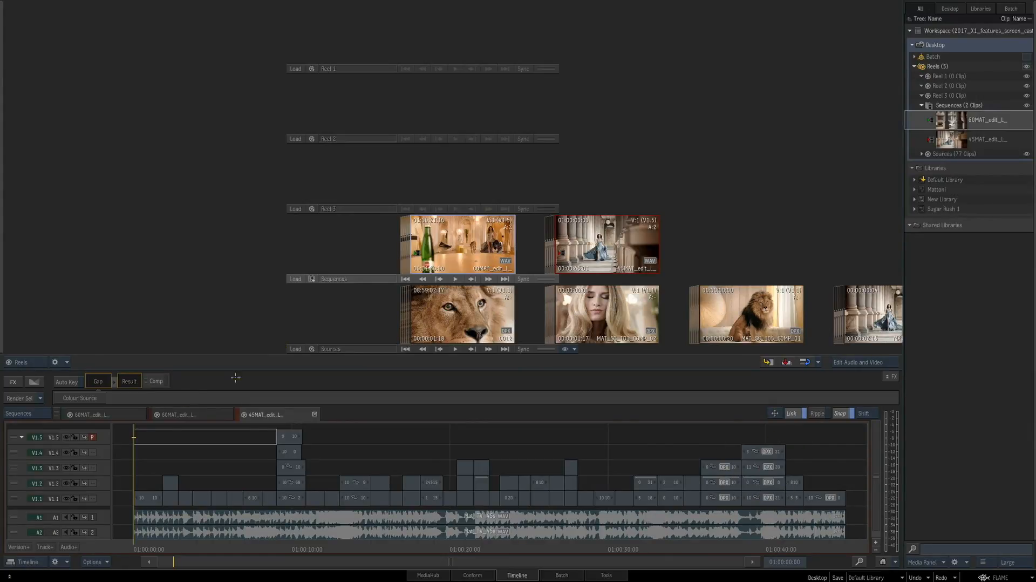
left_click(196, 414)
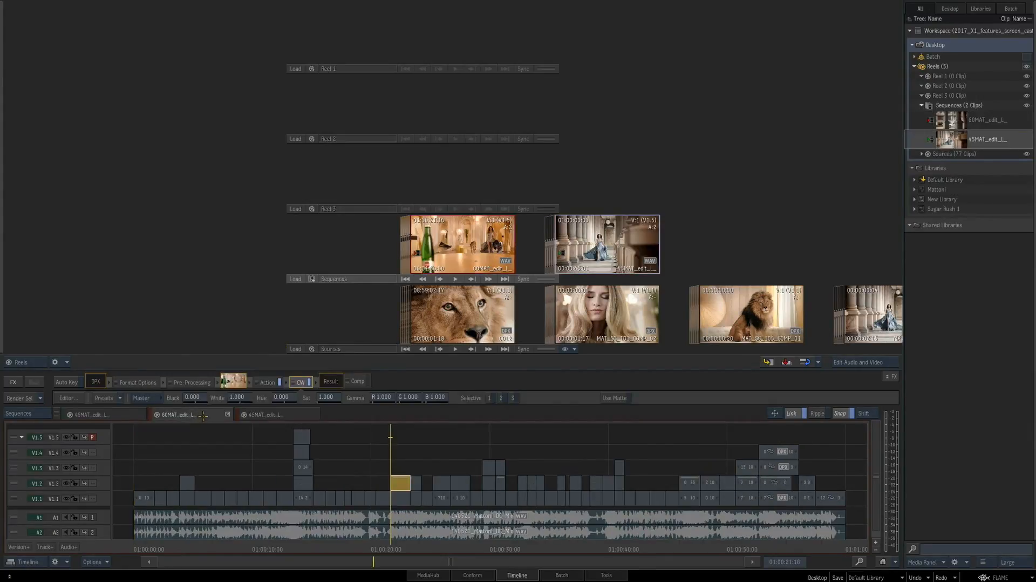
left_click_drag(417, 532, 447, 419)
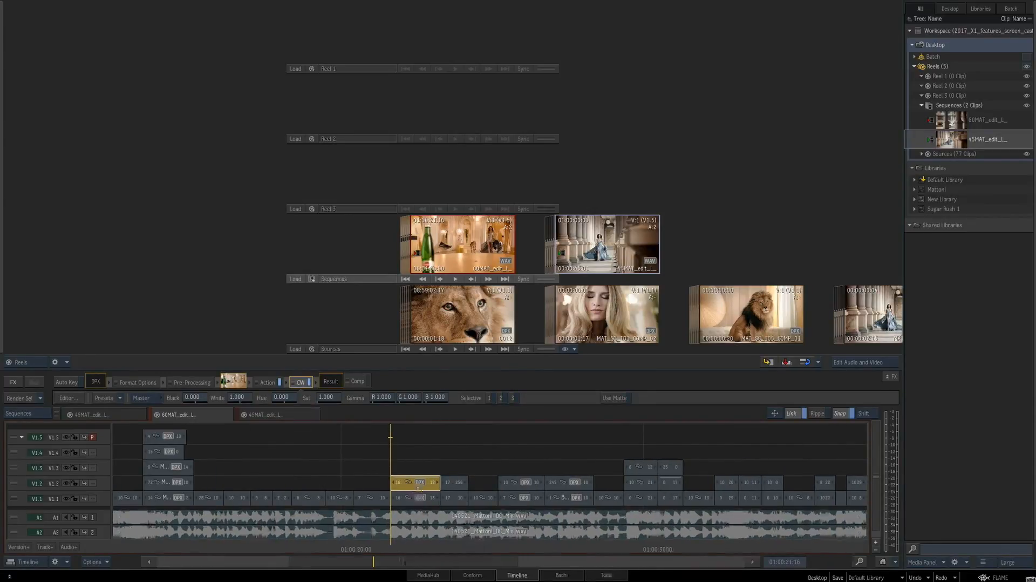
right_click(421, 488)
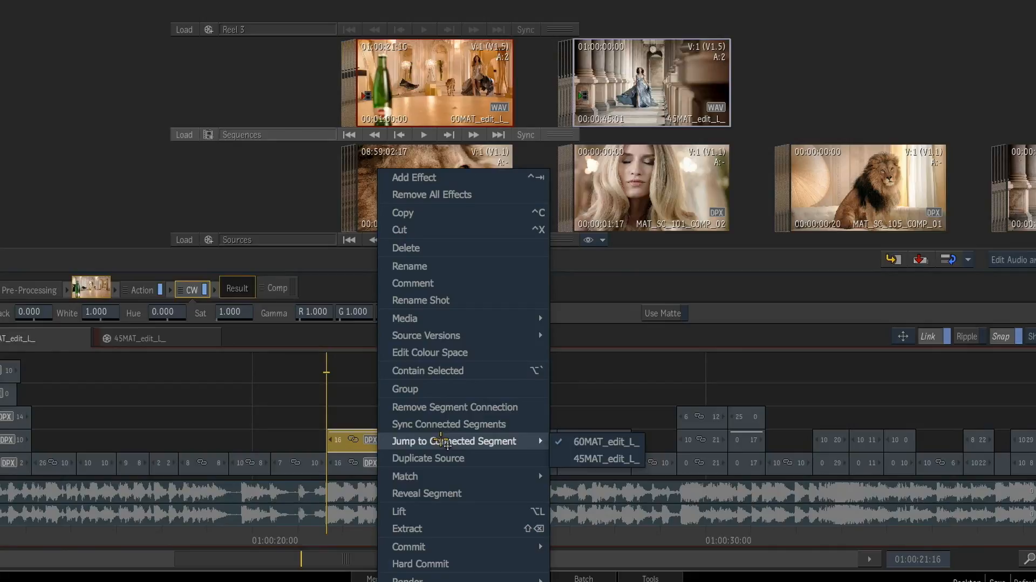
mouse_move(530, 439)
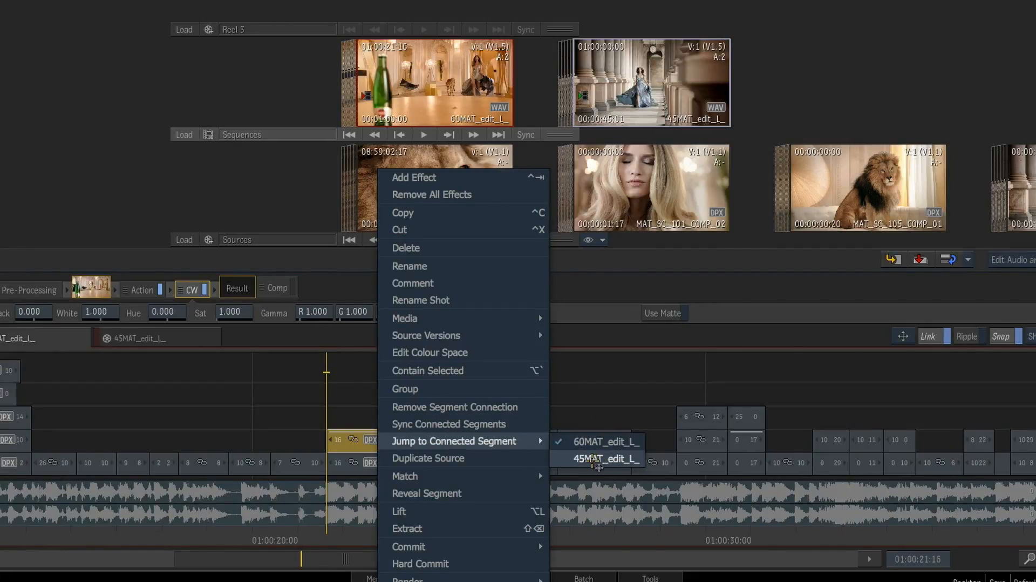
Sync the selected shot's connected segments, and open the 45MAT_edit_L_ sequence in the player to check the shot
left_click(521, 424)
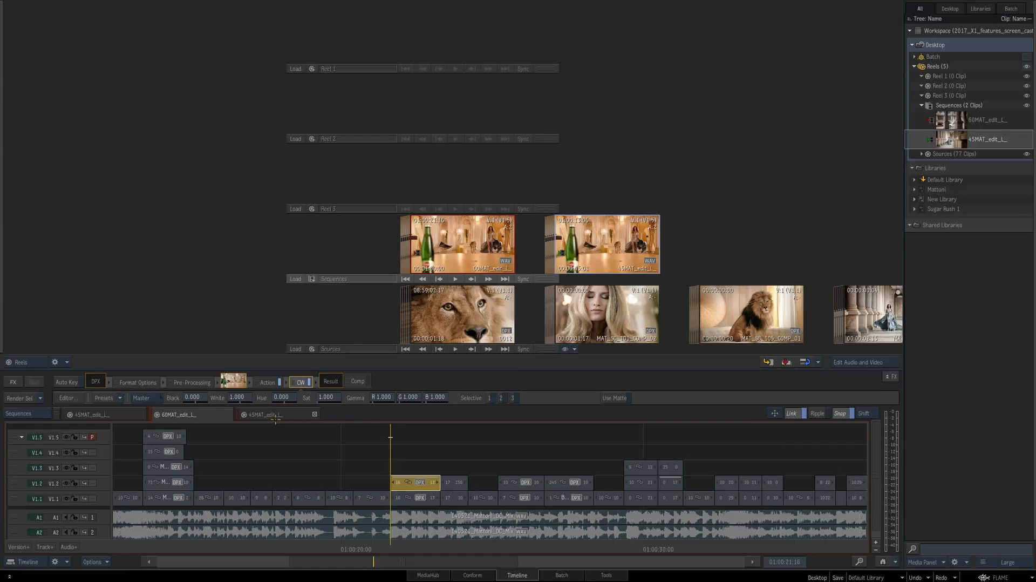
left_click(276, 416)
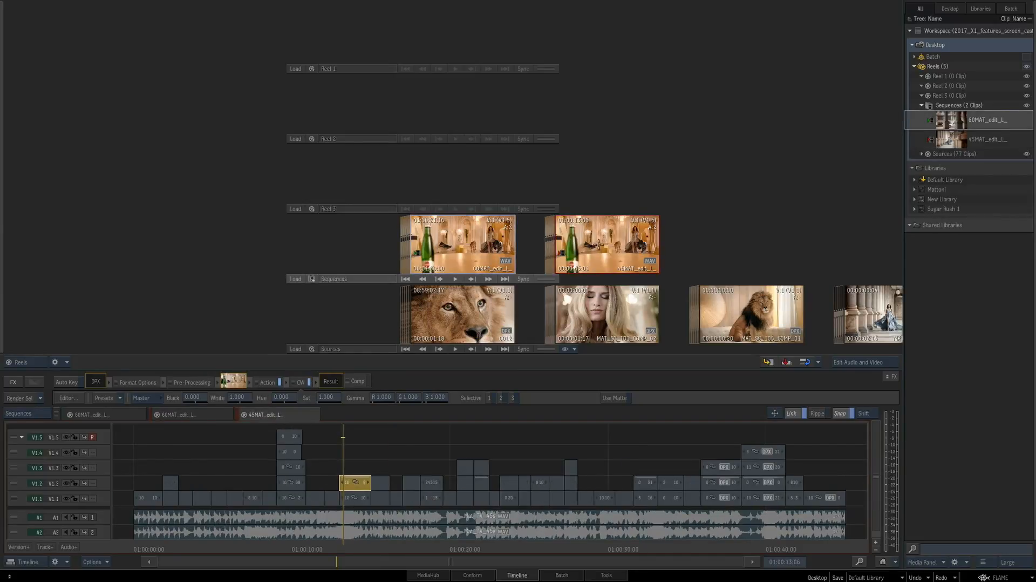
left_click_drag(435, 252, 468, 245)
double_click(468, 245)
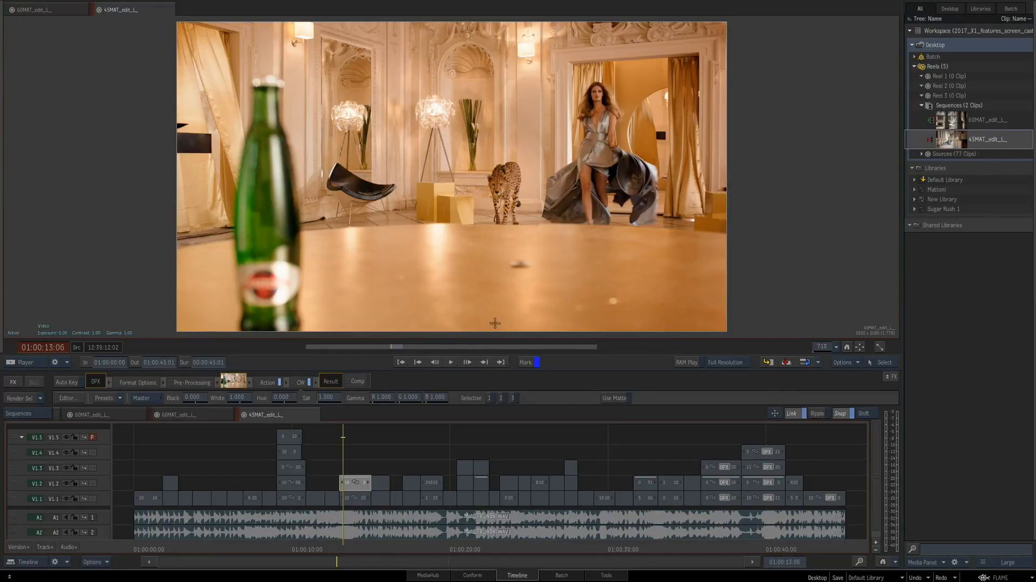
Open the 60MAT_edit_L_ sequence in the player, frame the whole timeline, and move the playhead to the final pack shot at 01:00:58:14
key("alt+1")
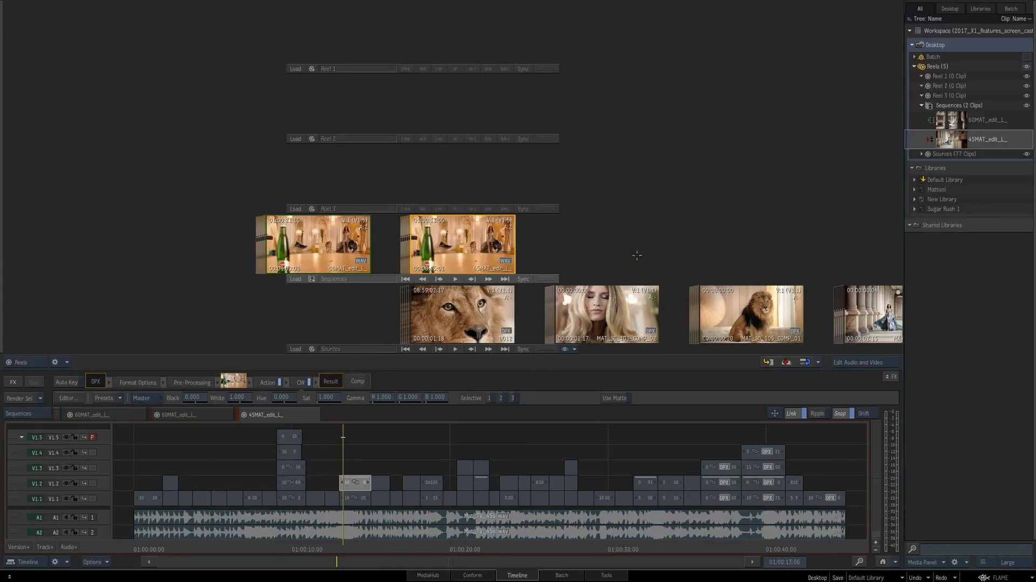
key("alt+2")
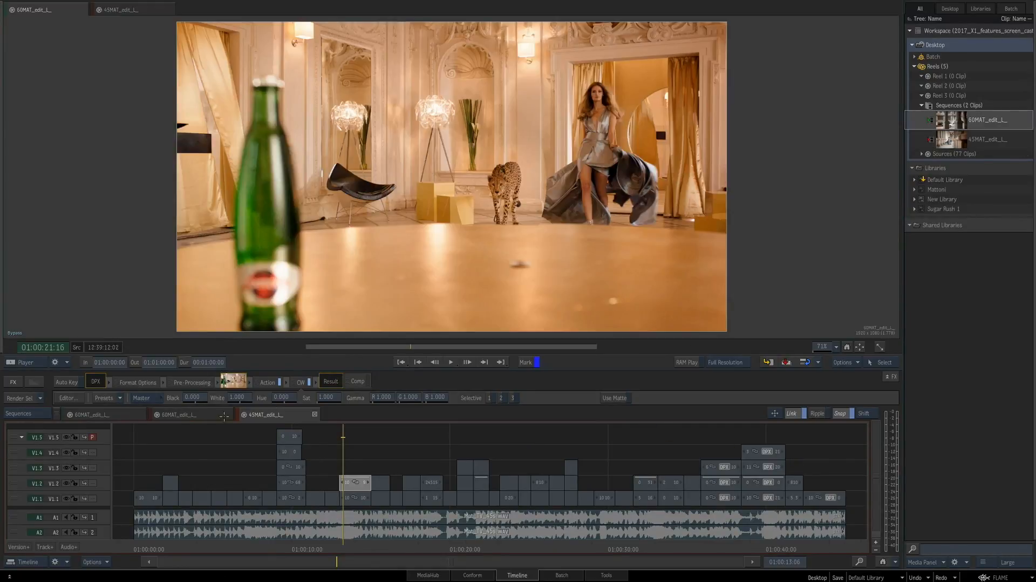
left_click(193, 416)
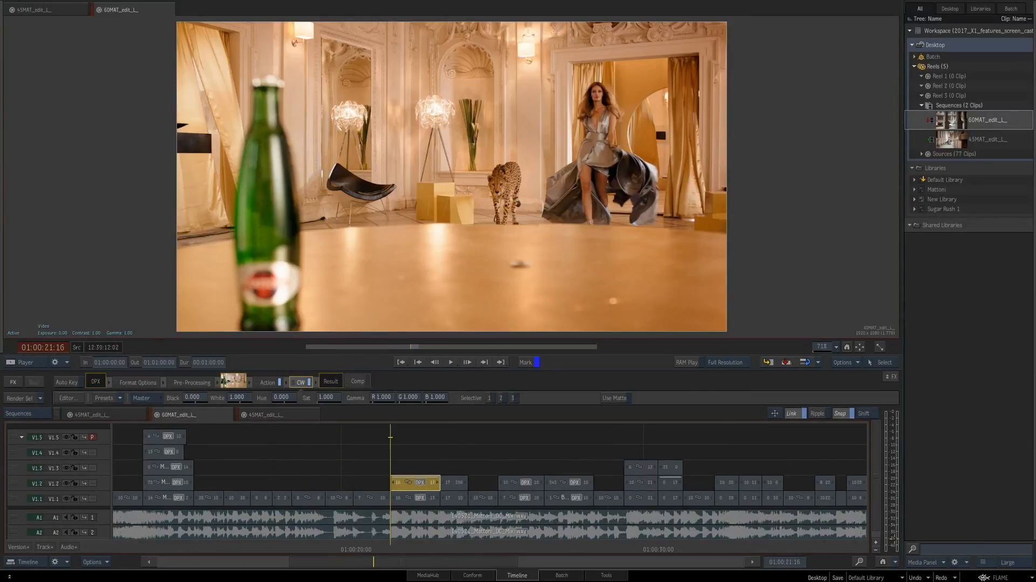
left_click(883, 562)
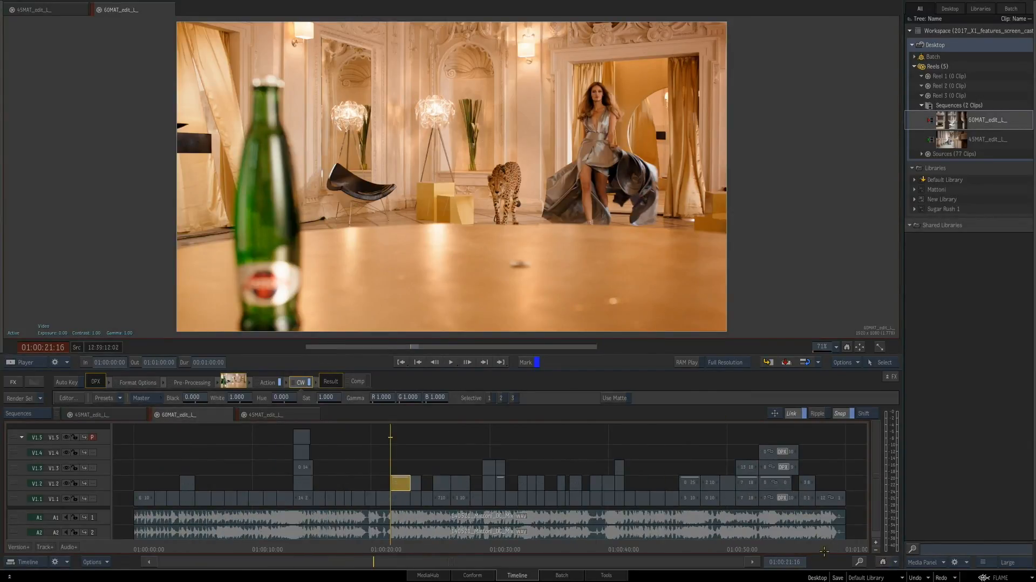
left_click(829, 549)
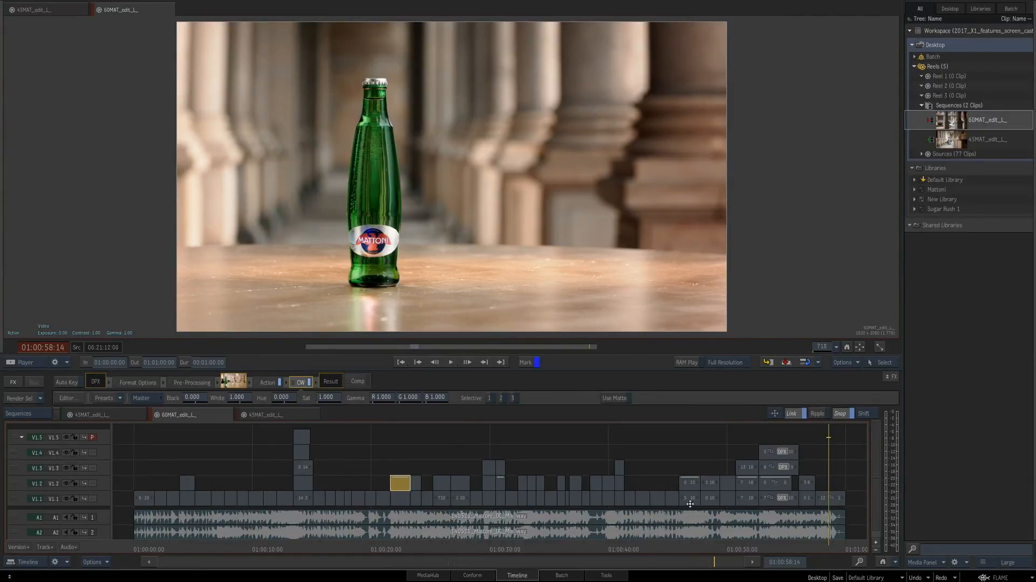
Create a Batch FX on the V1.2 gap above the final MAT_SC_47 clip in 60MAT_edit_L_
scroll(690, 503, "up", 5)
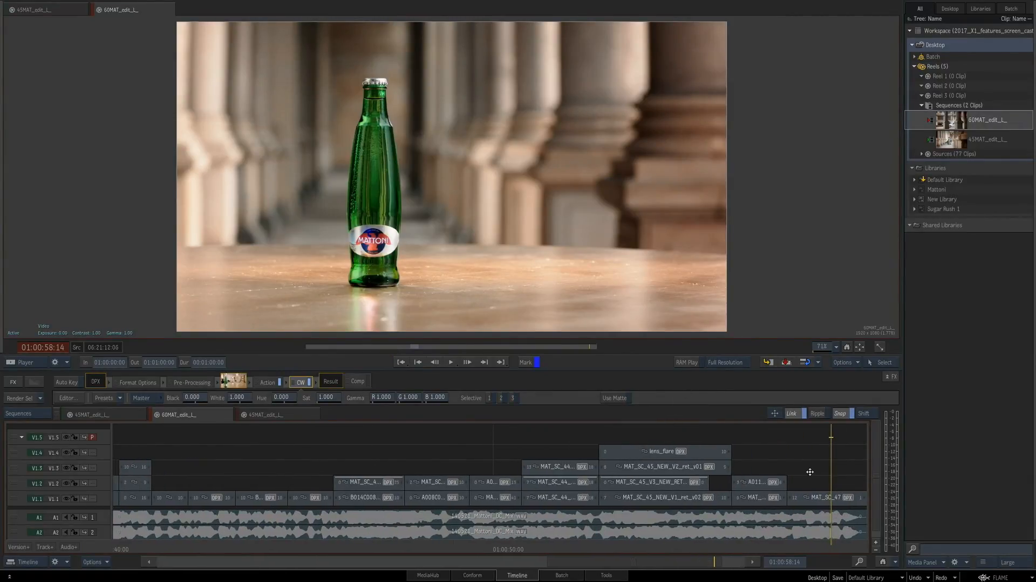
left_click_drag(484, 460, 435, 440)
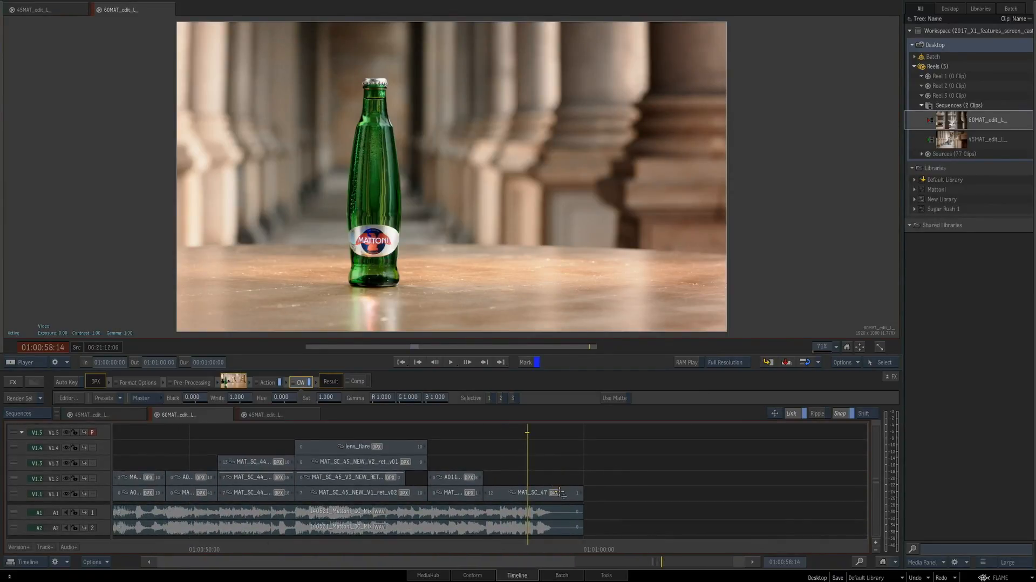
left_click(555, 478)
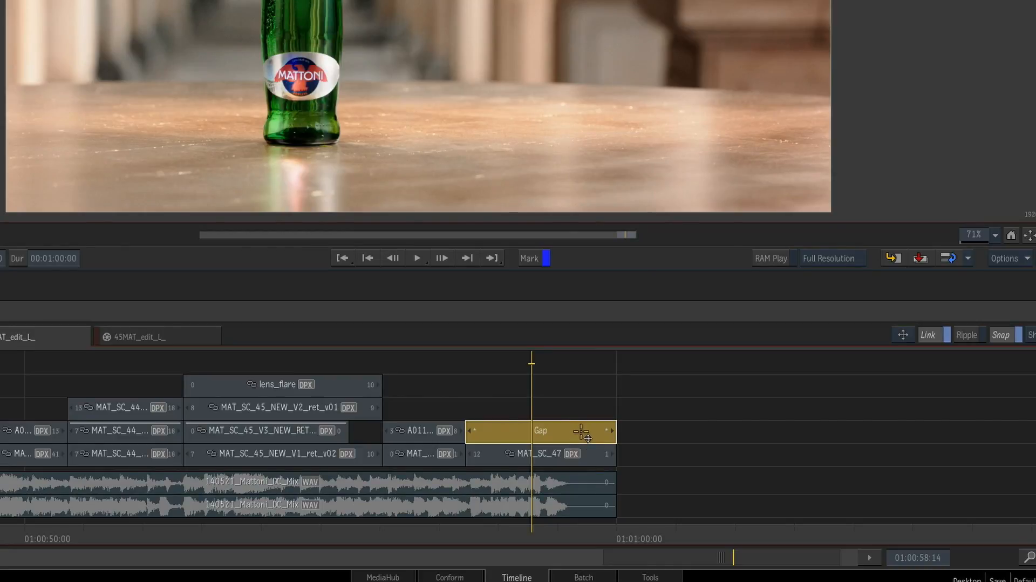
left_click(585, 432)
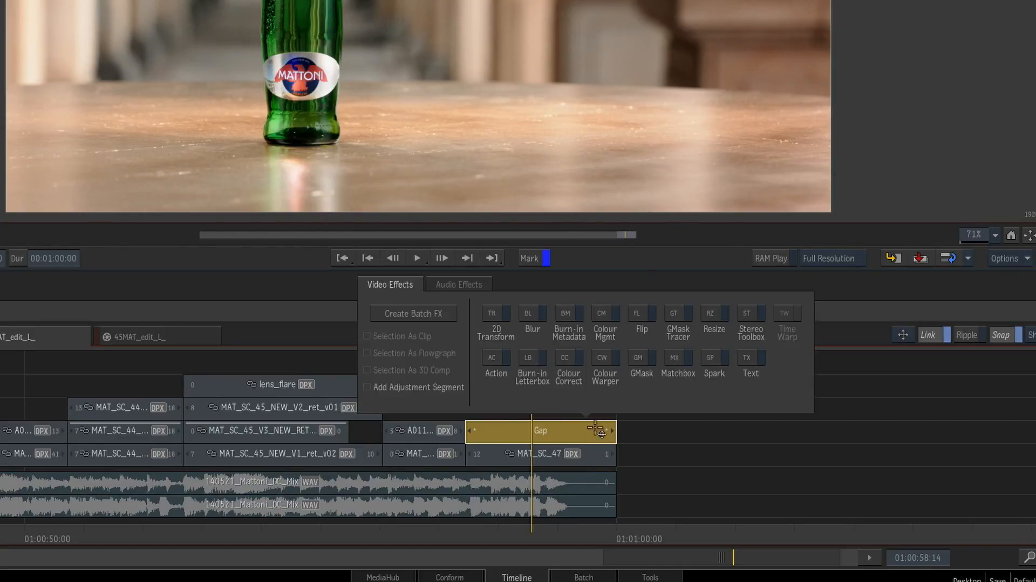
left_click(425, 316)
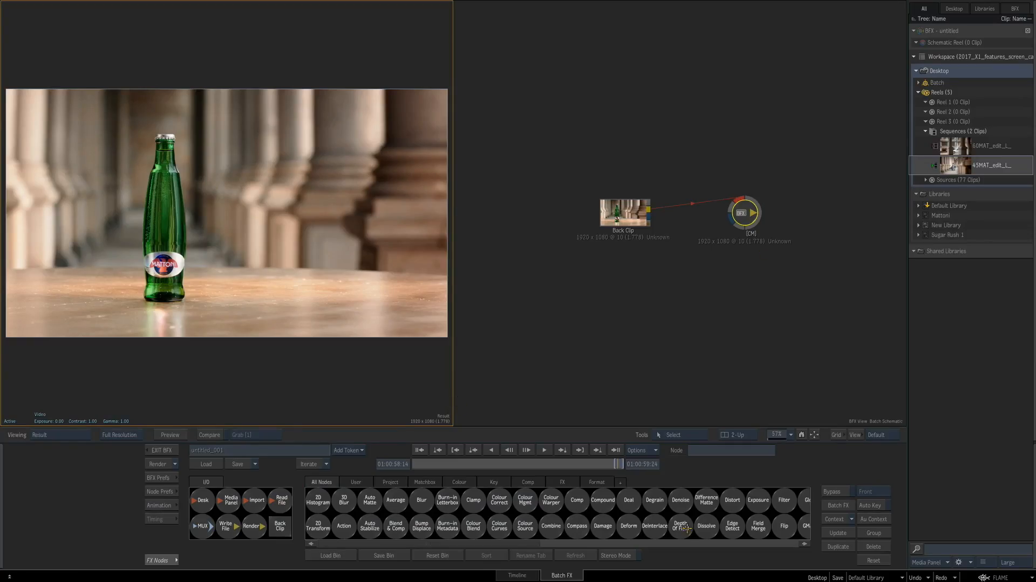
Insert a Text node between the Back Clip and the BFX output, and open its text editor
scroll(686, 518, "down", 5)
left_click_drag(772, 509, 694, 212)
left_click(403, 491)
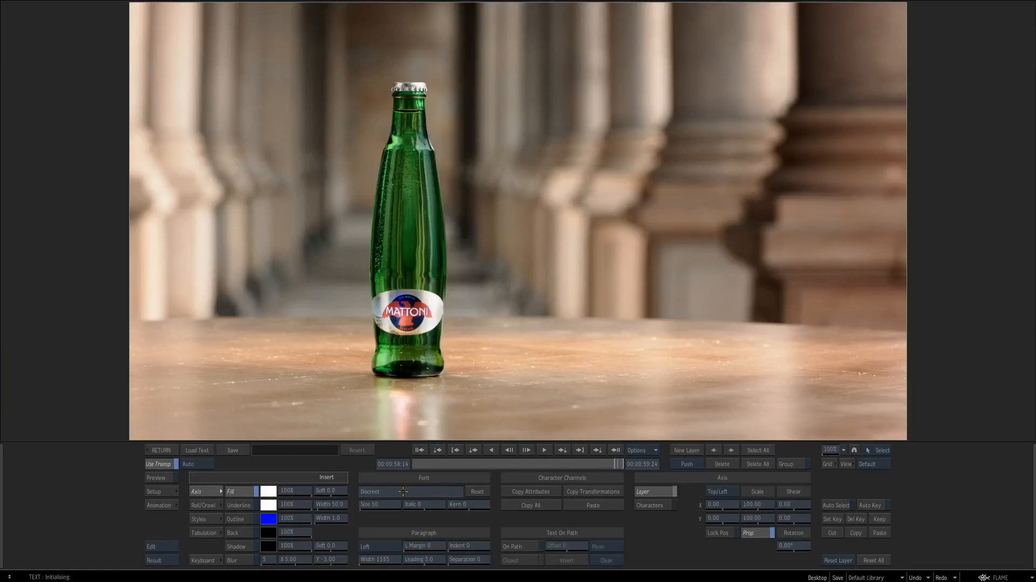
Add the title "PACK SHOT" in an enlarged font, place it beside the bottle, and return to the timeline
left_click_drag(397, 503, 402, 503)
left_click(452, 151)
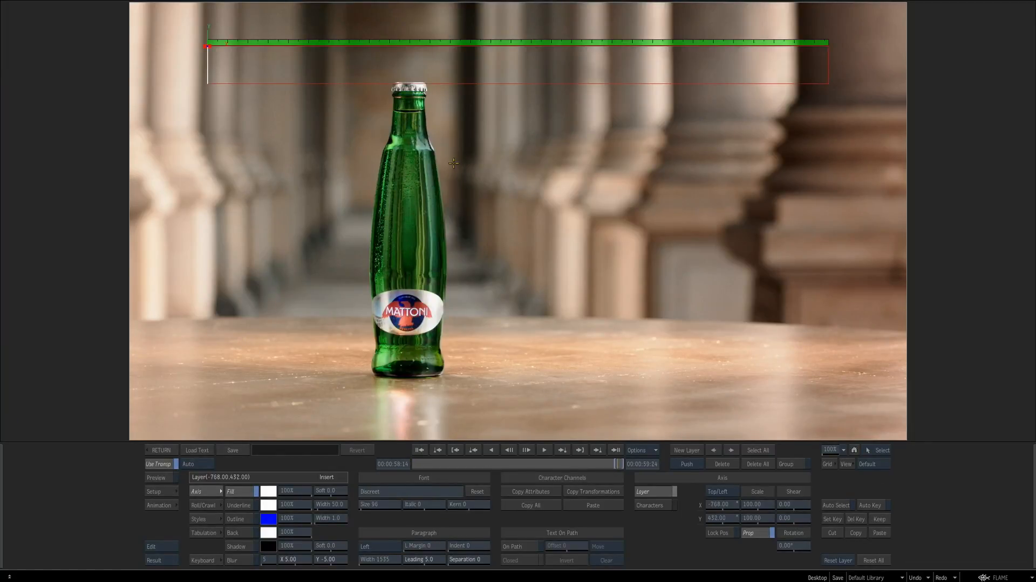
type("PACK")
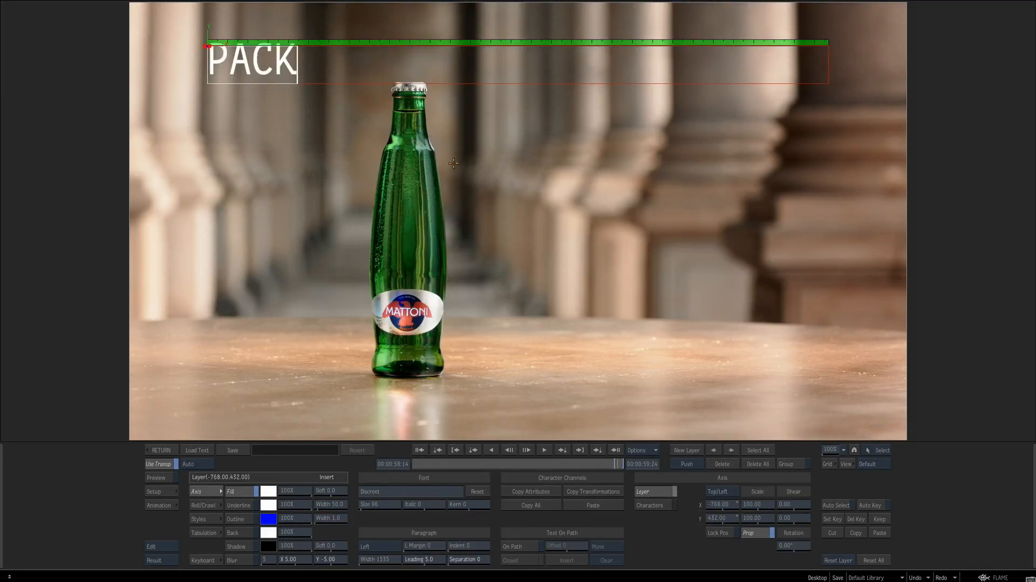
type(" SHOT")
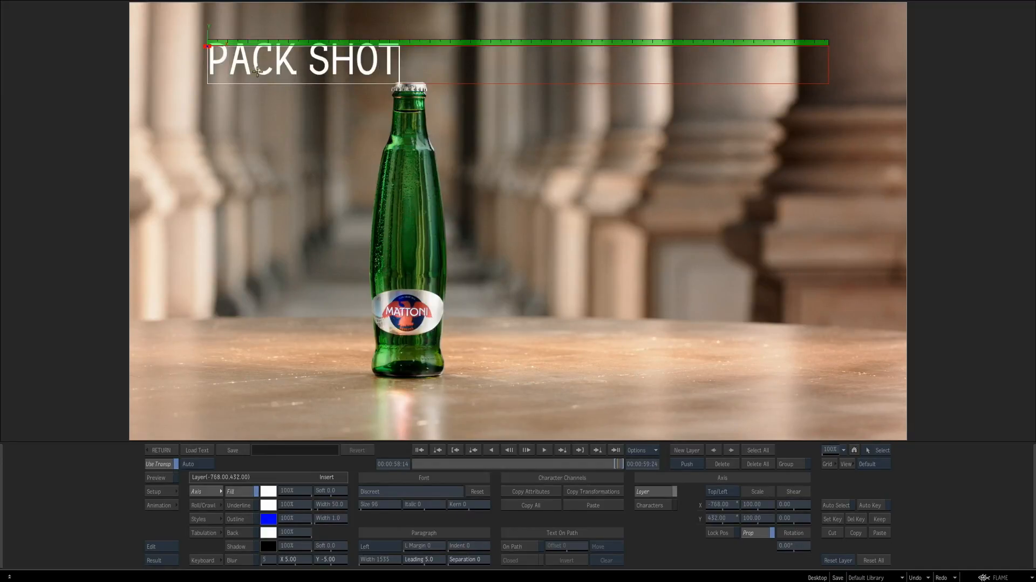
left_click_drag(249, 76, 397, 331)
left_click(162, 449)
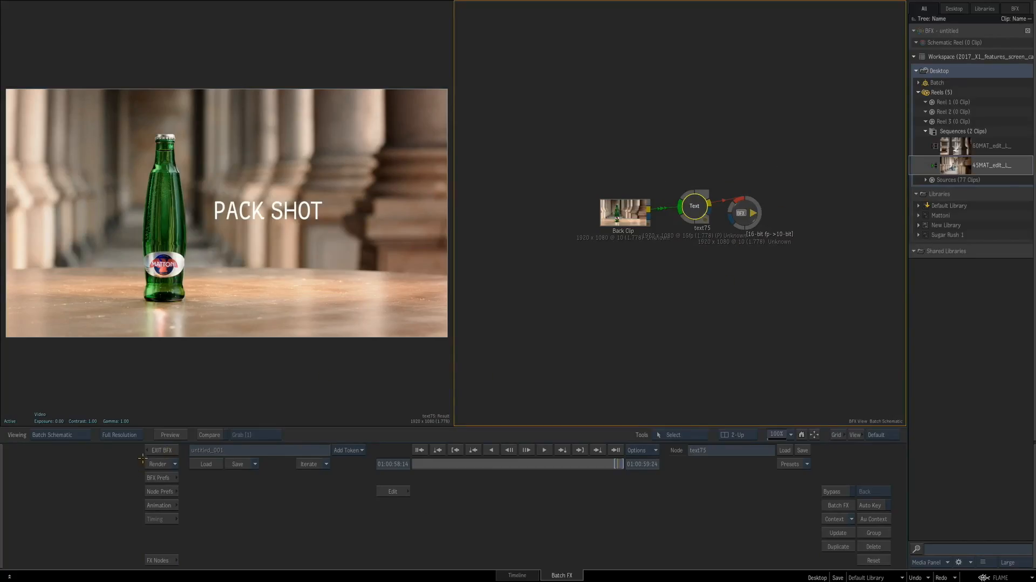
left_click(162, 450)
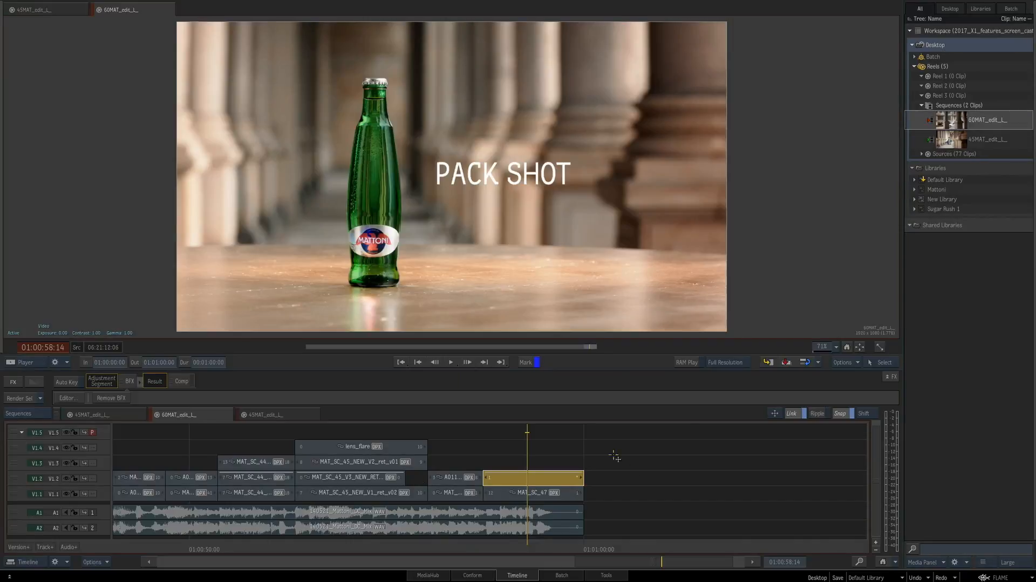
Create a segment connection on the PACK SHOT adjustment segment and copy the connected segment
right_click(566, 480)
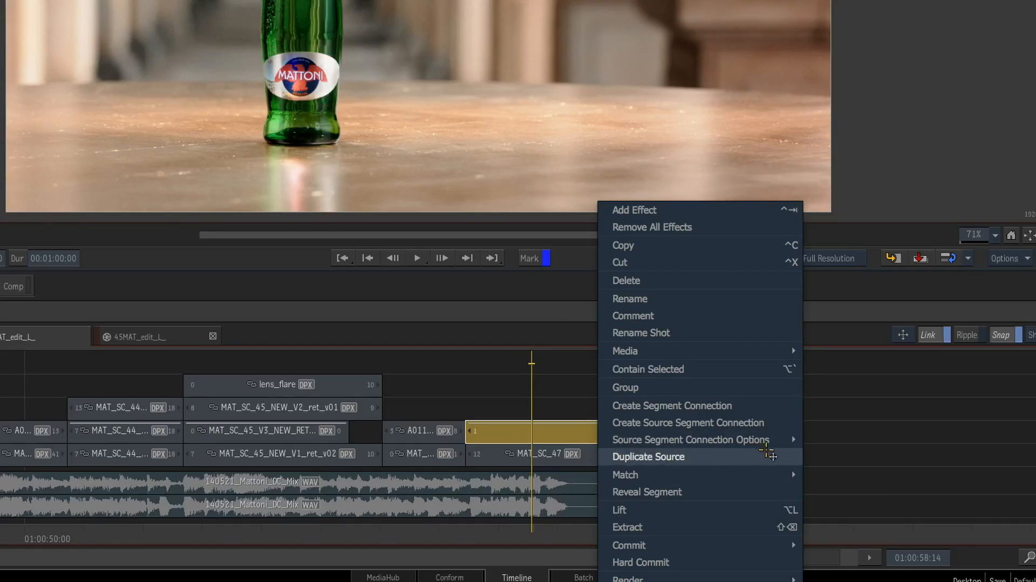
mouse_move(690, 488)
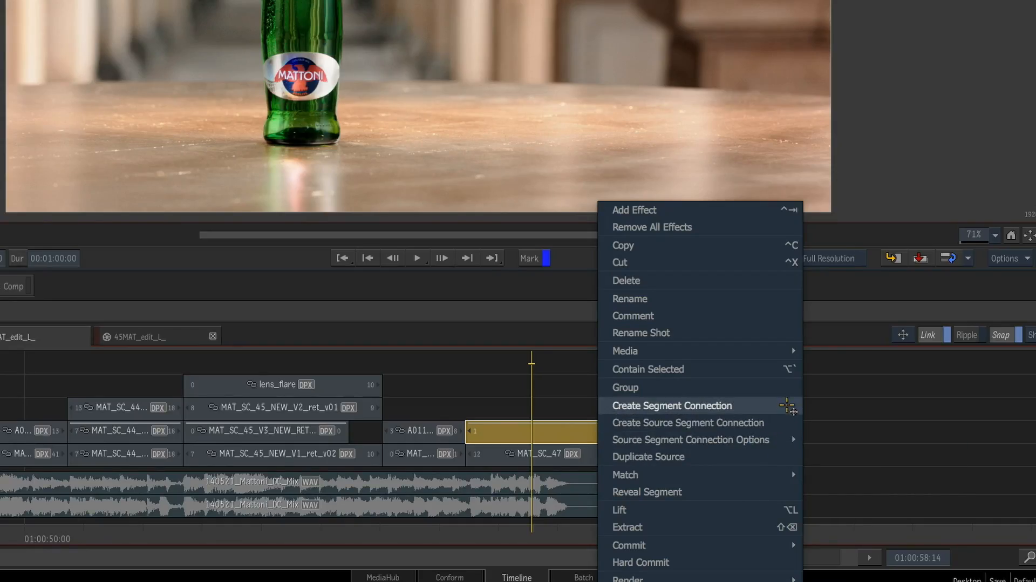
left_click(789, 406)
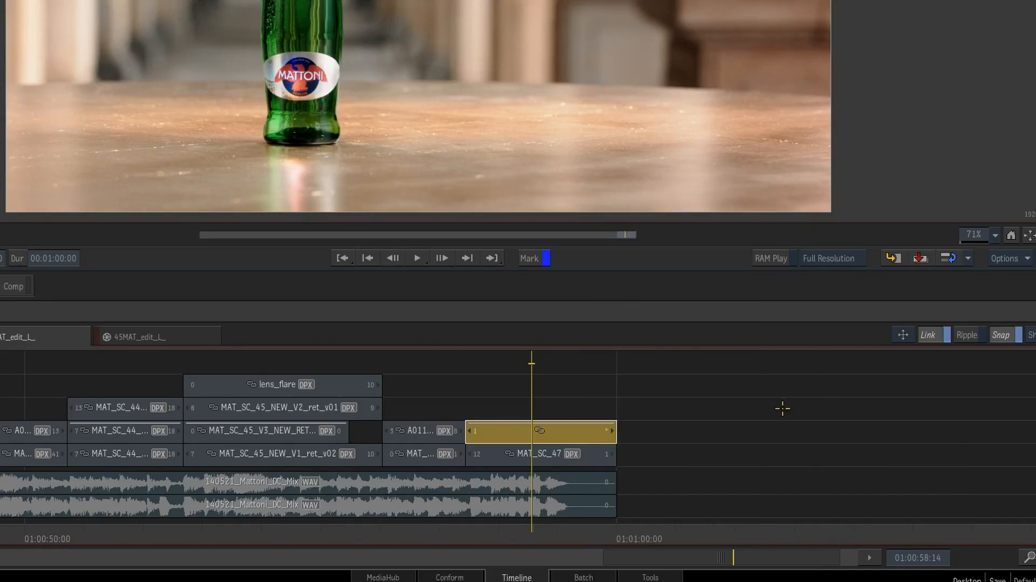
right_click(578, 434)
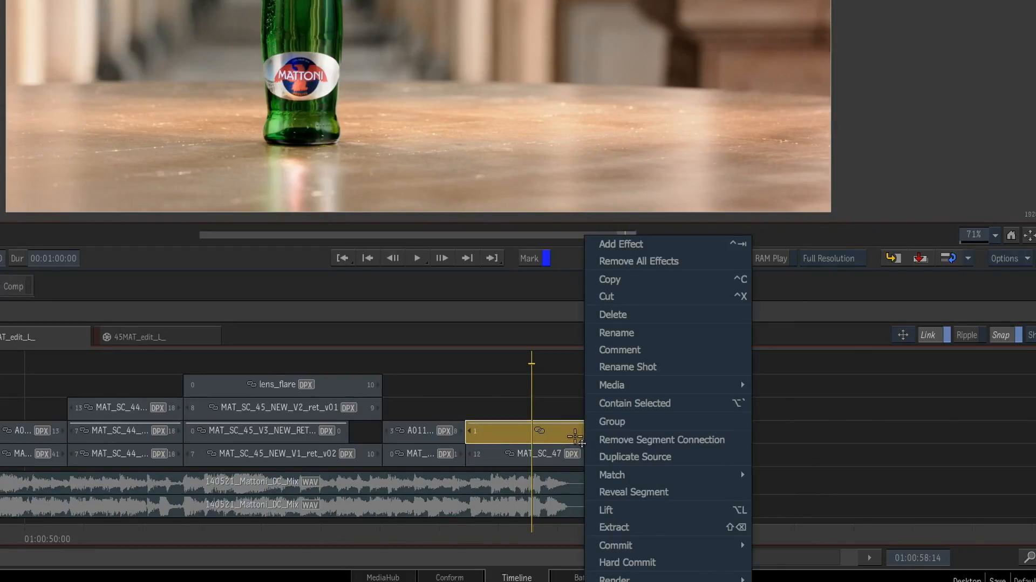
left_click(662, 280)
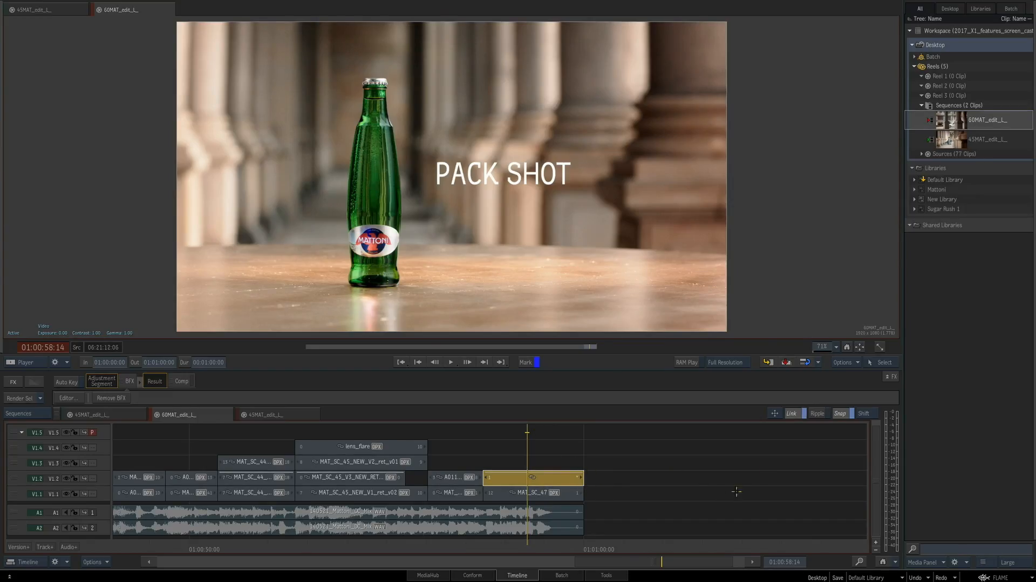
Paste the copied segment into the gap above the last clip of 45MAT_edit_L_, and view the title at 01:00:43:06
left_click(296, 414)
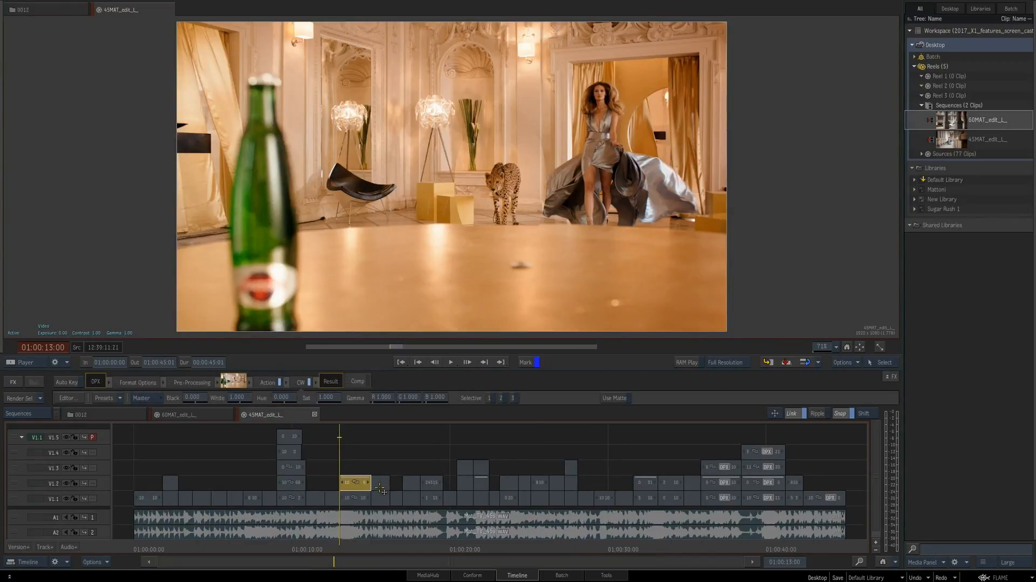
left_click(805, 548)
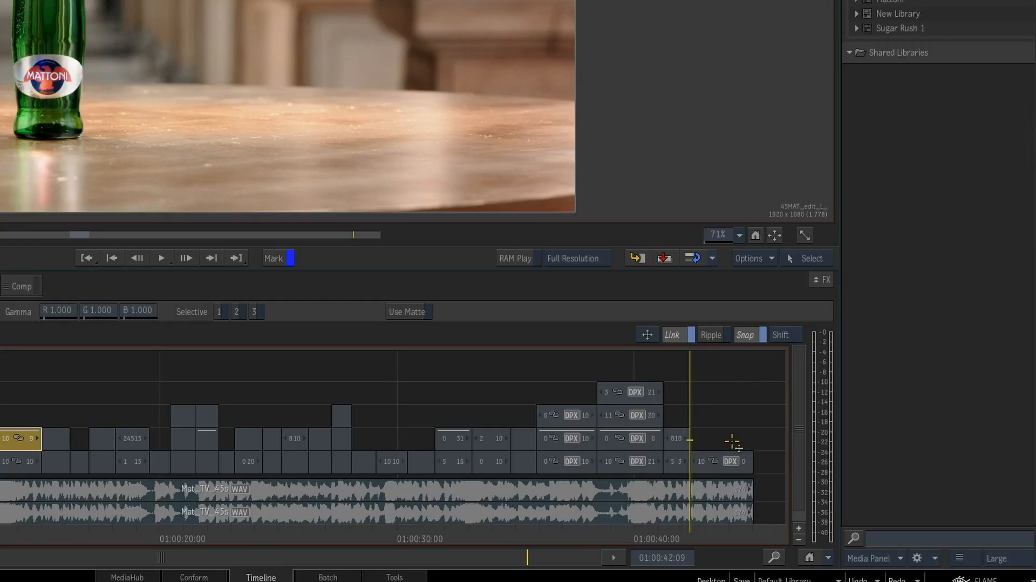
left_click(832, 487)
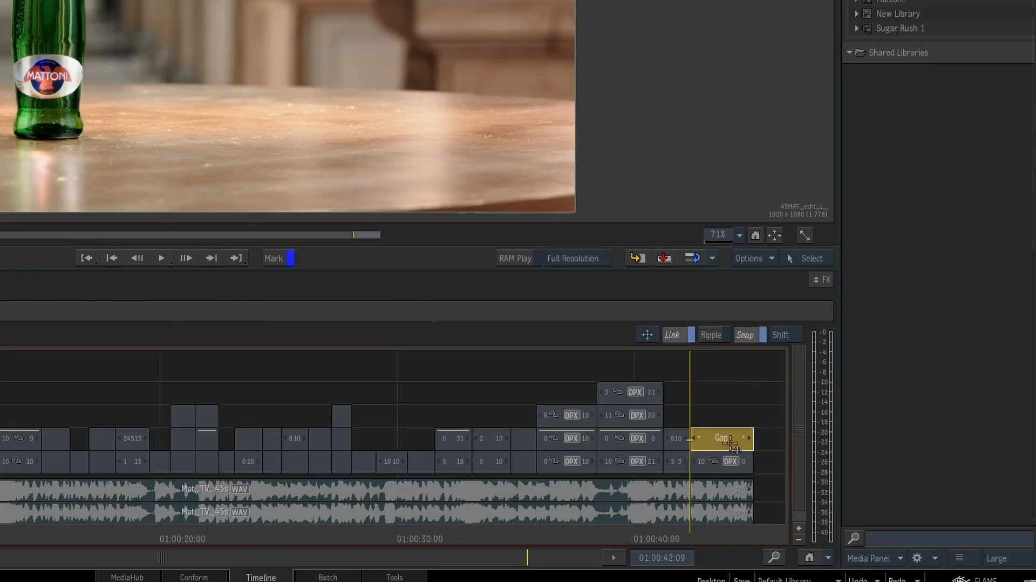
right_click(732, 443)
left_click(783, 474)
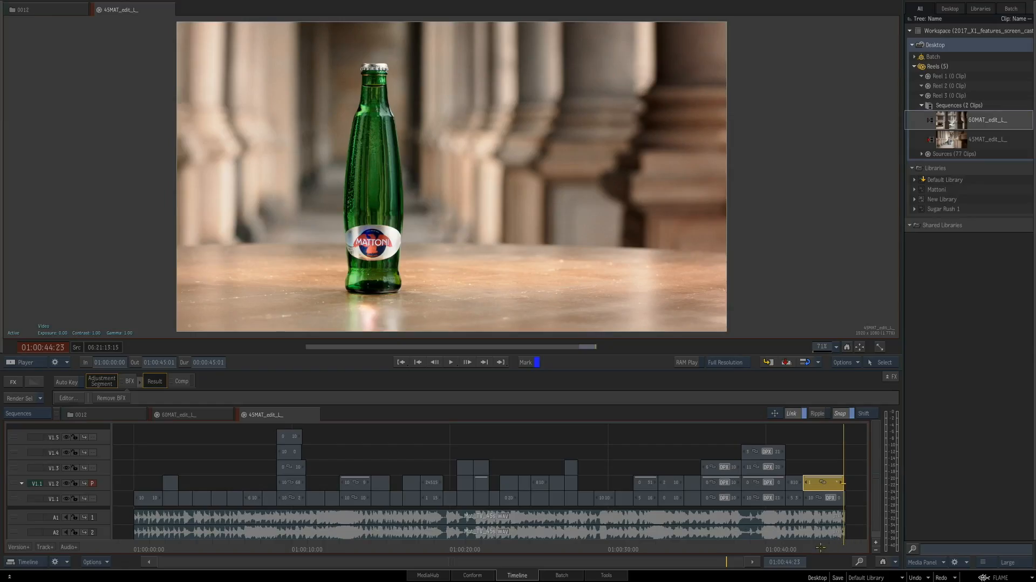
left_click(816, 548)
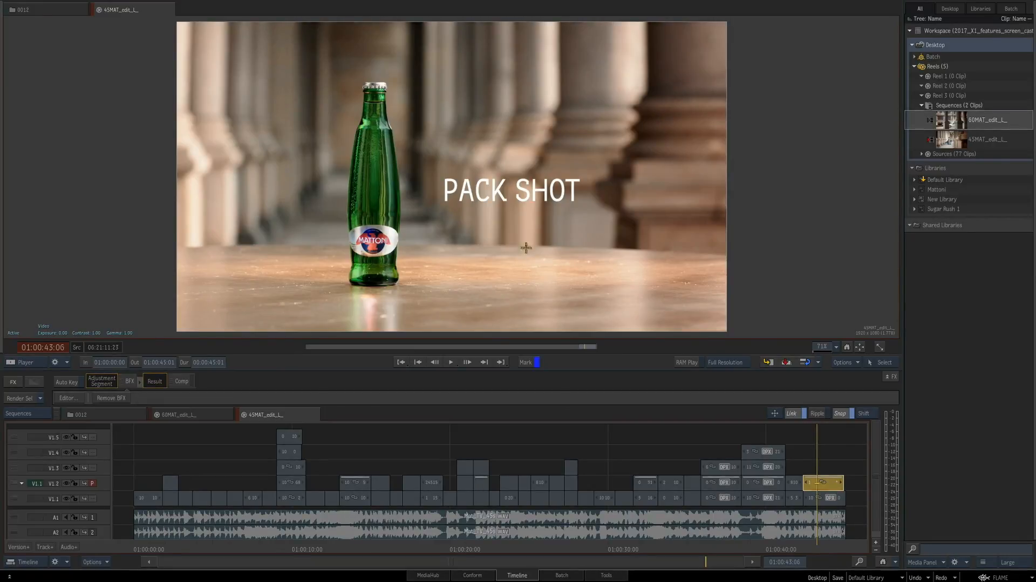
Change the title in the 60MAT_edit_L_ adjustment segment's Batch FX to "PACK SHOT GOOD" and exit the Batch FX
left_click(186, 414)
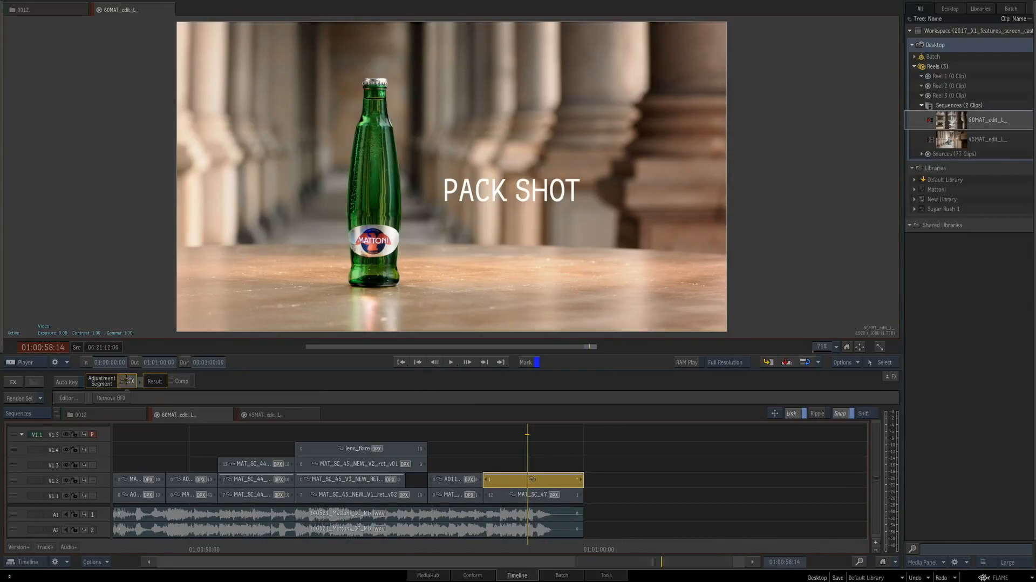
left_click(69, 398)
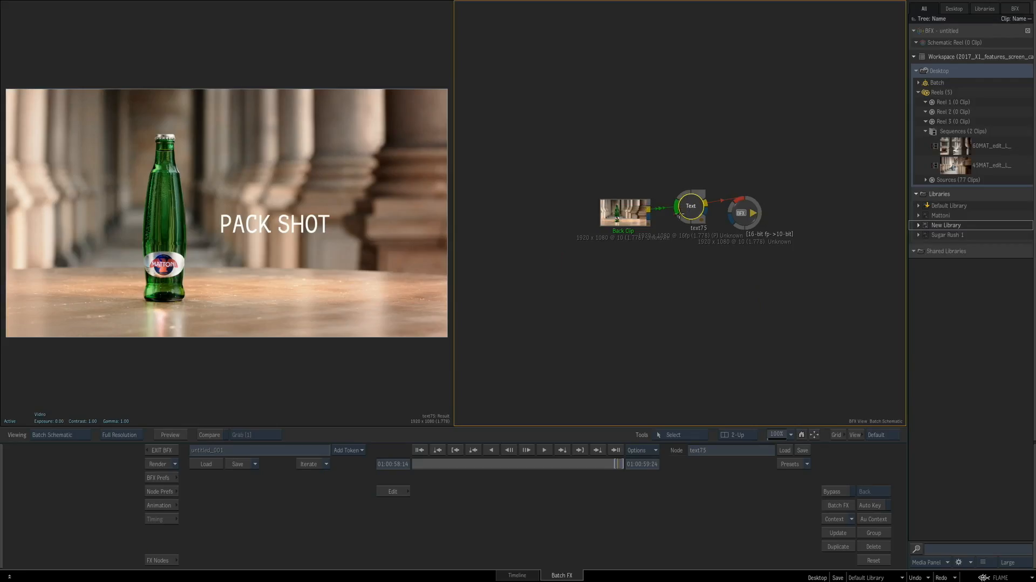
left_click(380, 494)
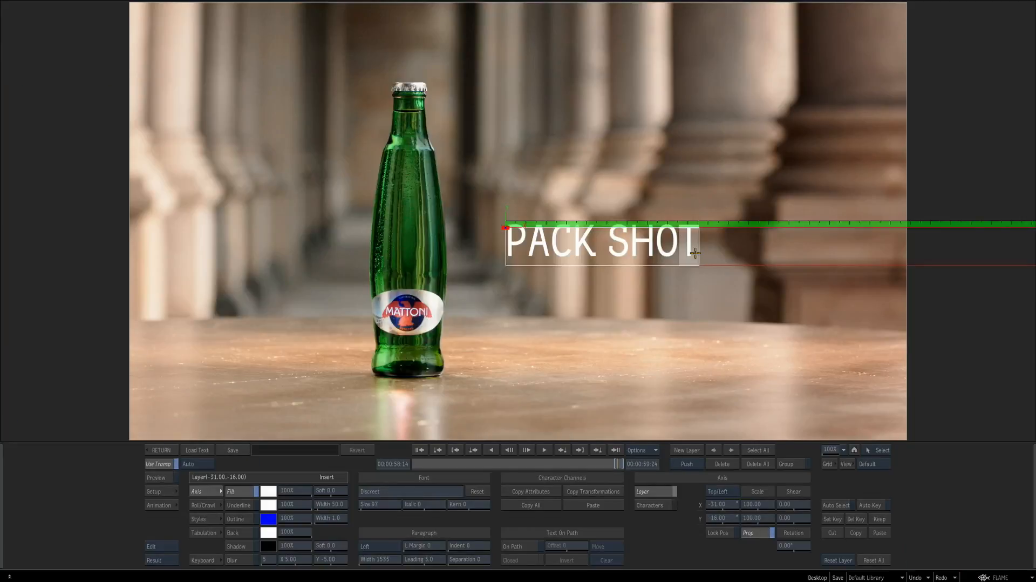
type("GOOD")
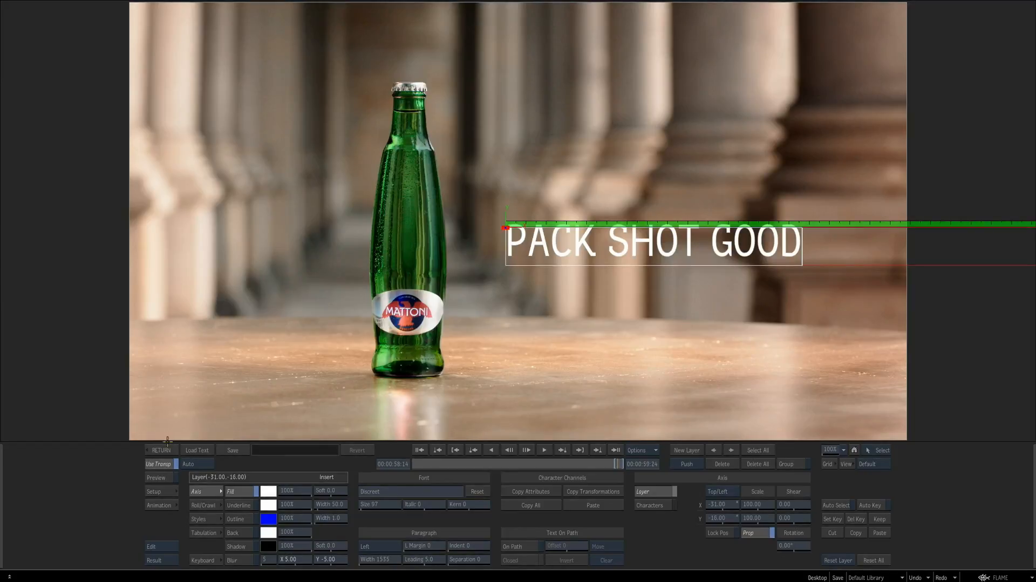
left_click(160, 450)
left_click(153, 446)
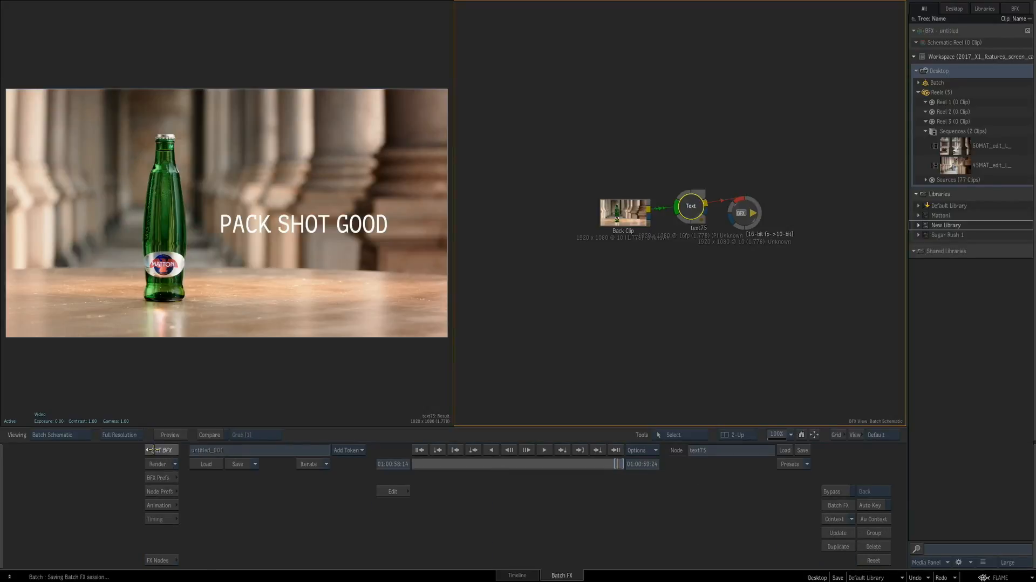
Sync the connected segments from the 60MAT_edit_L_ pack shot adjustment segment and open 45MAT_edit_L_ to check its title
right_click(566, 484)
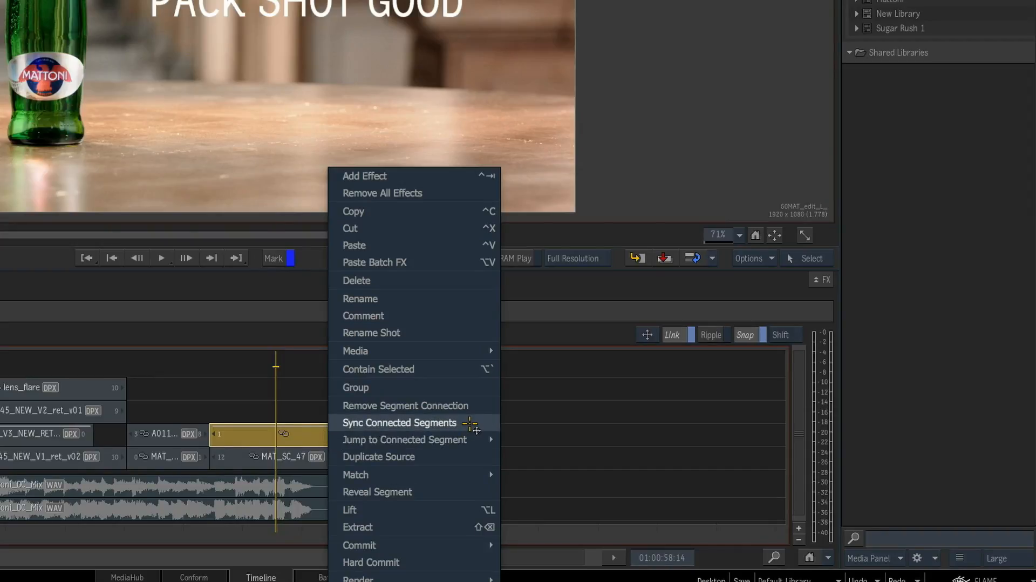
left_click(468, 424)
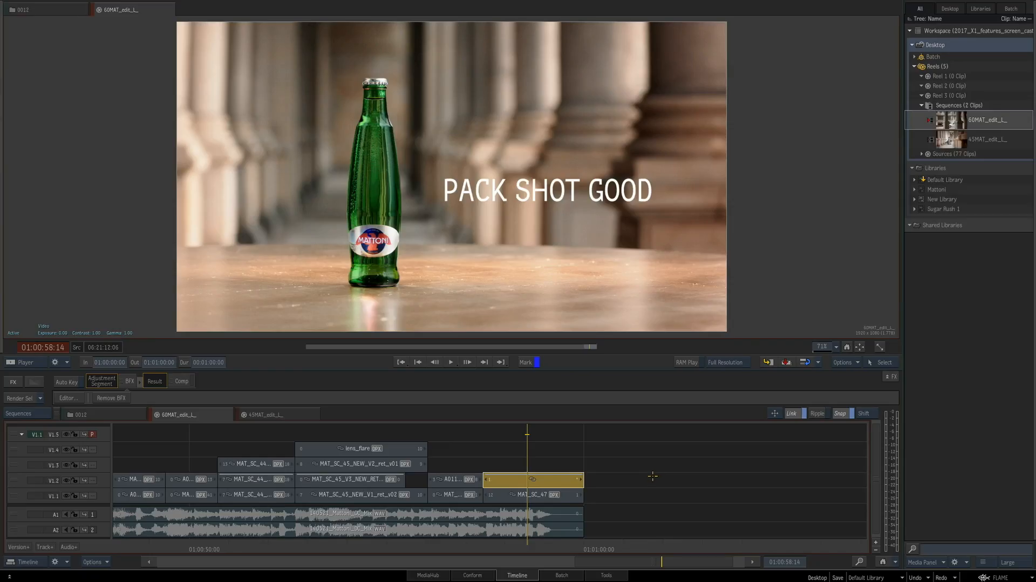
key("alt+1")
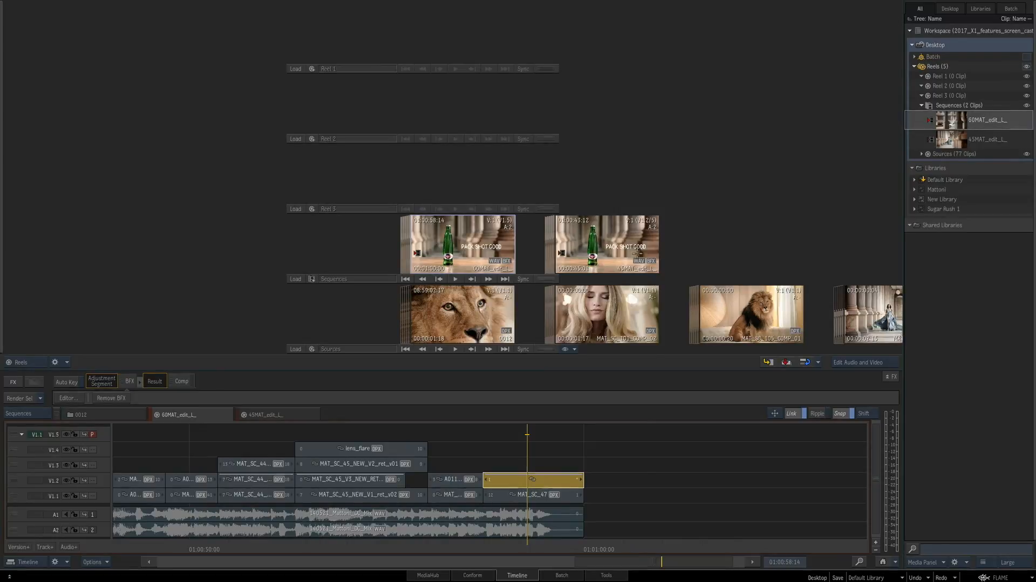
left_click(288, 415)
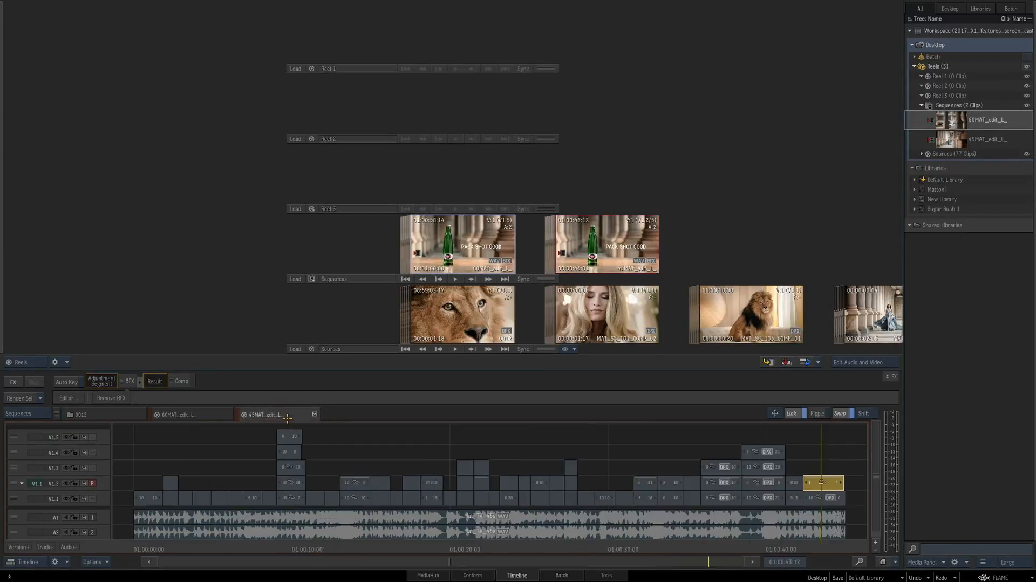
key("alt+2")
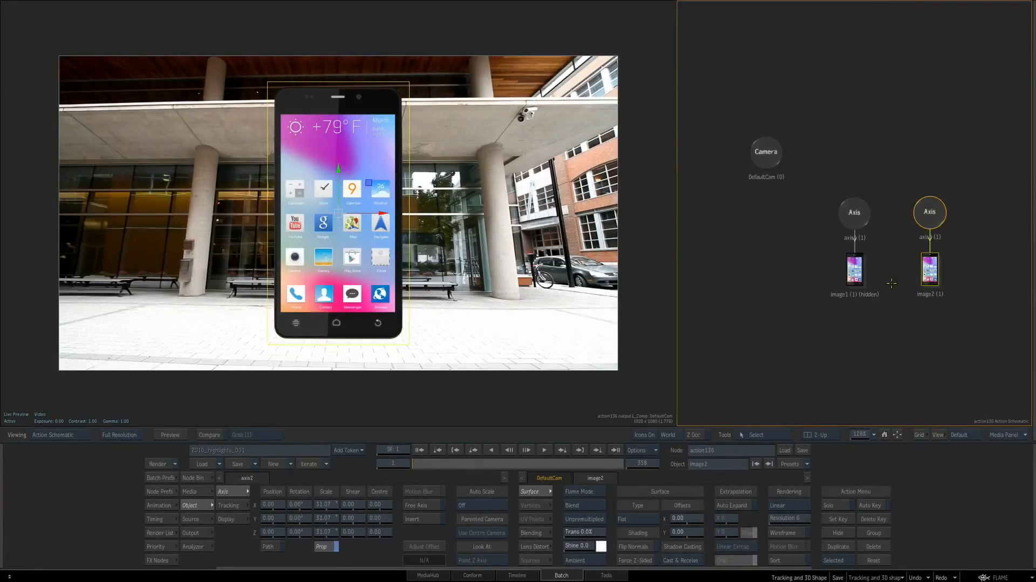
Set the surface type of the phone layer image2 to Bilinear
left_click(654, 520)
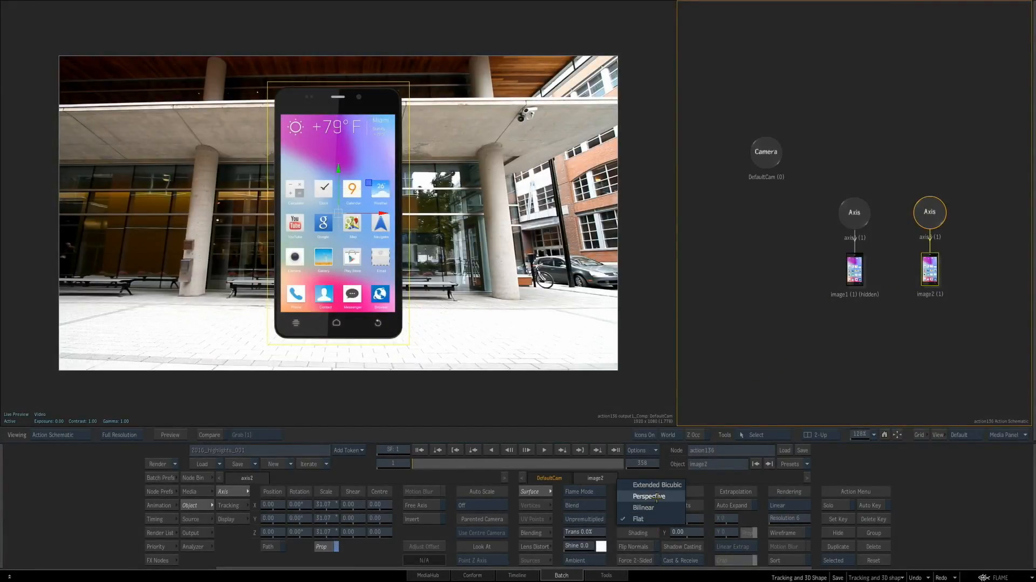
left_click(649, 496)
left_click(650, 519)
left_click(644, 528)
Distort the phone surface by moving its lower-right and upper-left corners outward and its upper-right corner inward
left_click(264, 344)
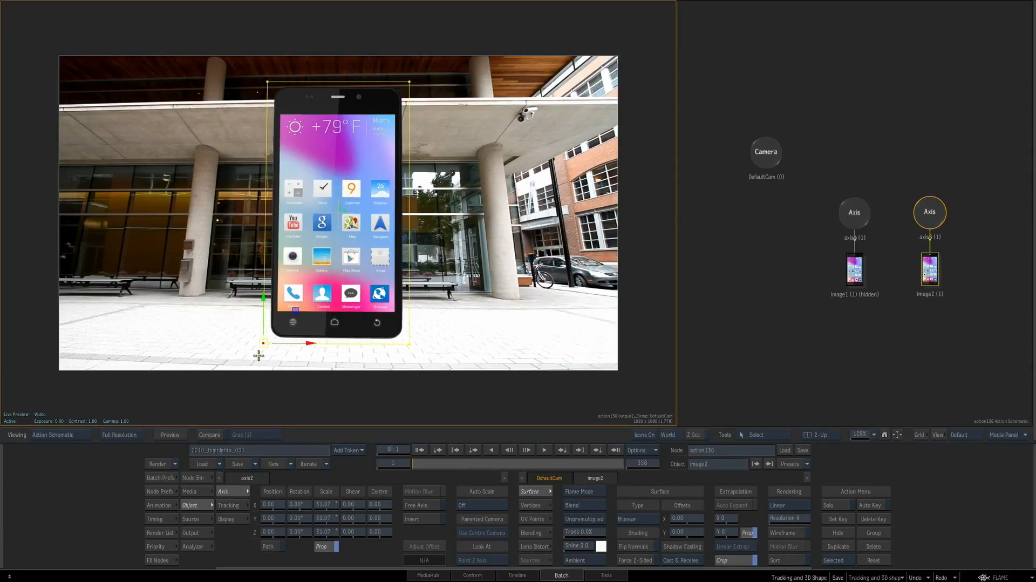
left_click(410, 345)
left_click_drag(409, 345, 455, 346)
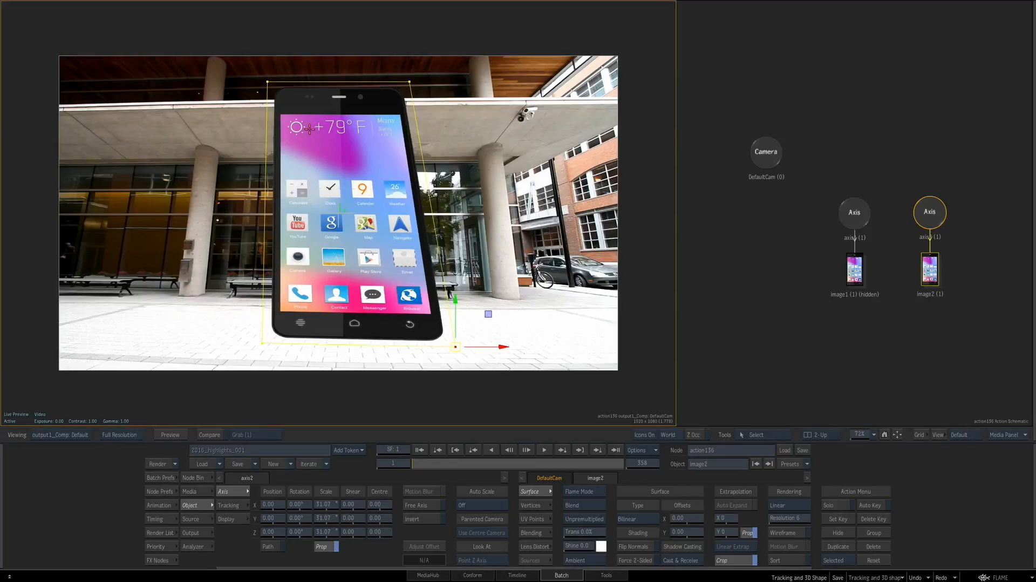
left_click(267, 82)
left_click_drag(267, 82, 222, 174)
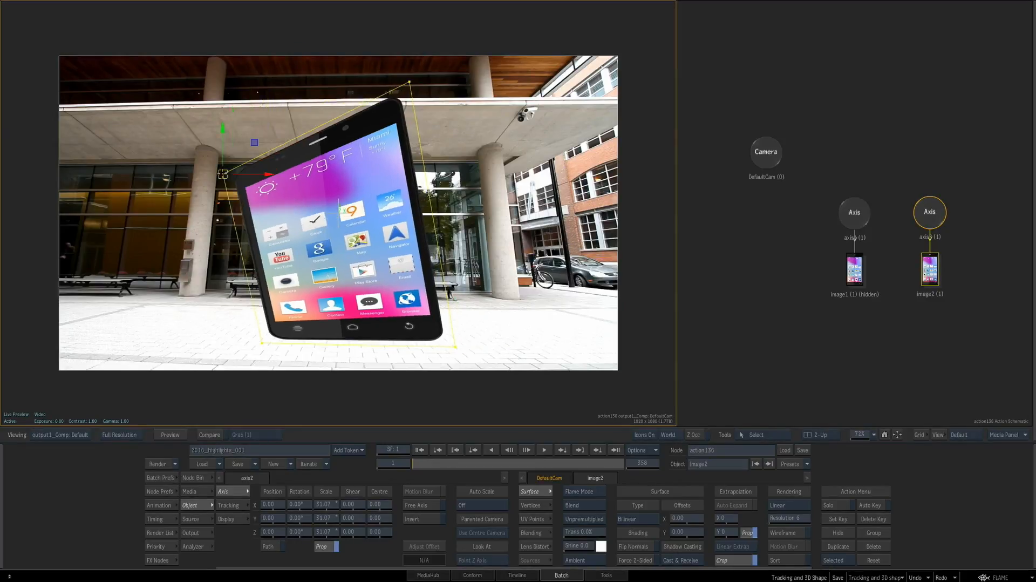
left_click(410, 84)
left_click_drag(410, 83, 302, 113)
left_click_drag(254, 149, 350, 145)
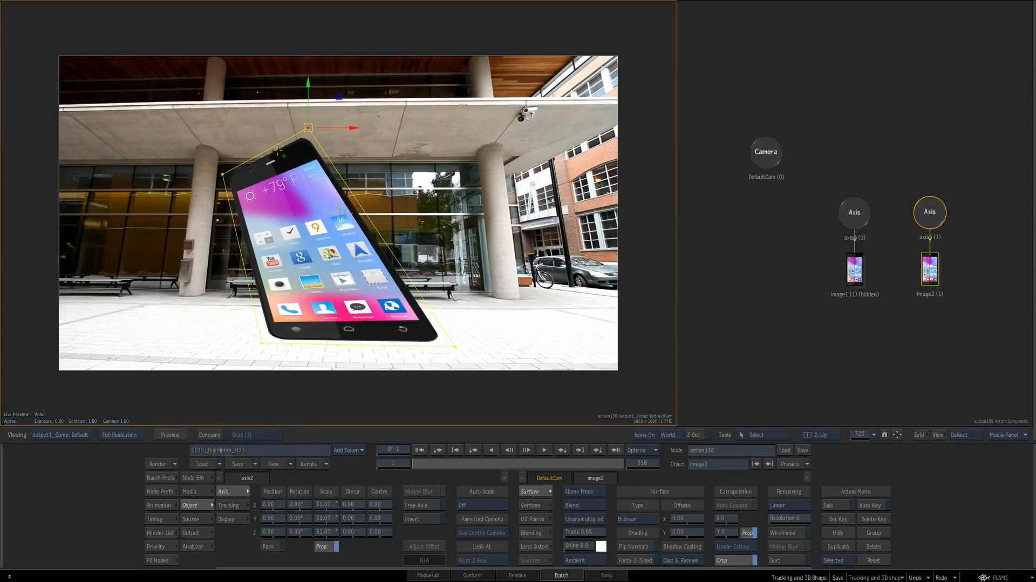
Set the surface type to Perspective, lower the phone's upper-right corner and pull its lower-left corner outward
left_click(649, 519)
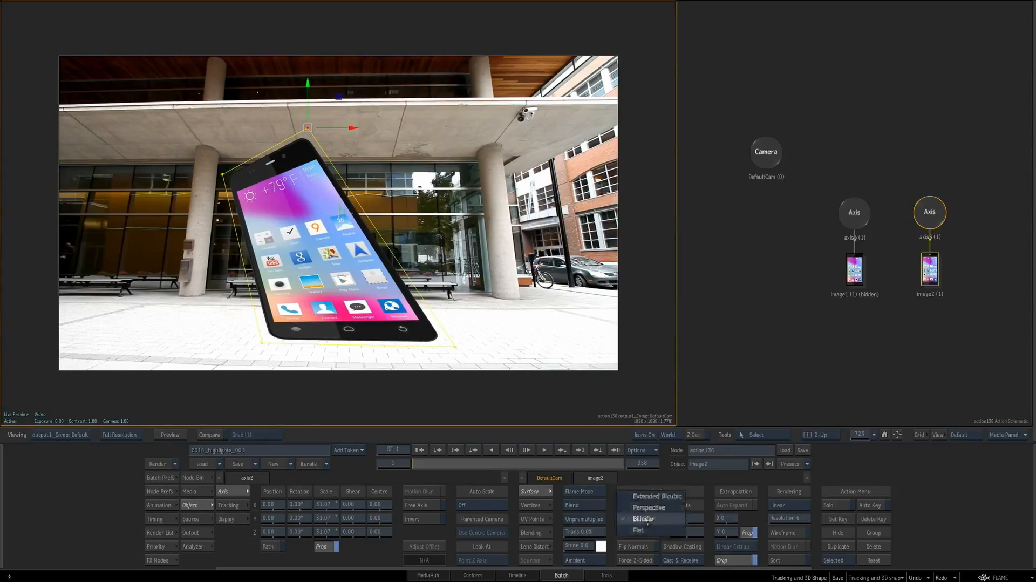
left_click(649, 507)
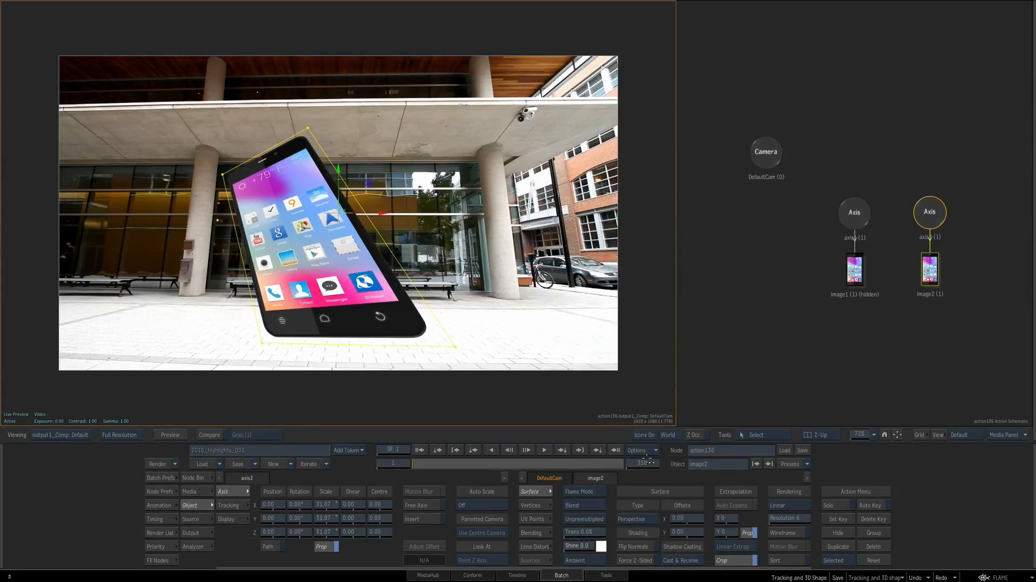
left_click_drag(307, 128, 294, 187)
left_click_drag(262, 345, 236, 353)
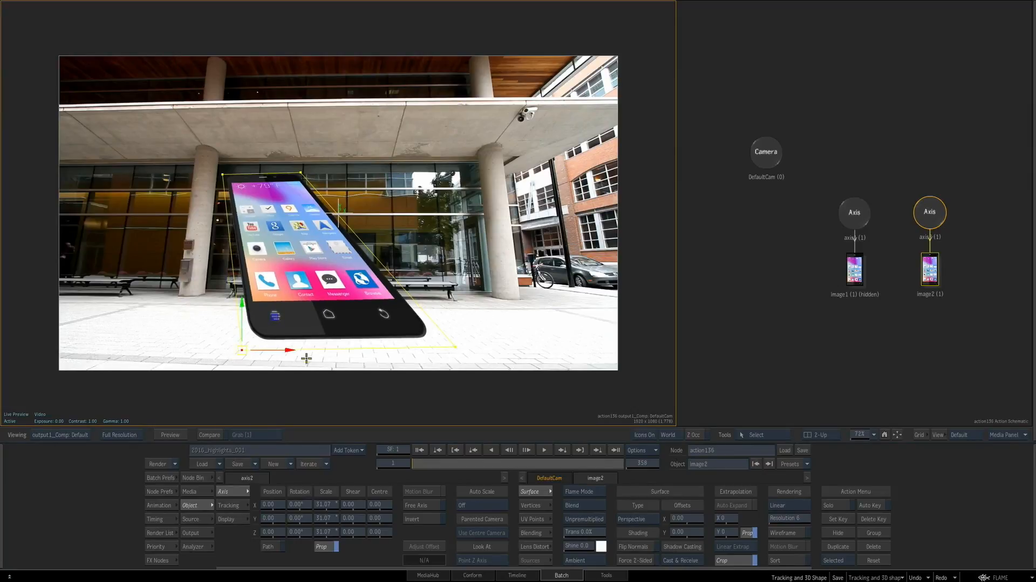
Compare the distorted phone with the Bilinear surface type and with Perspective, ending on Perspective
left_click(654, 526)
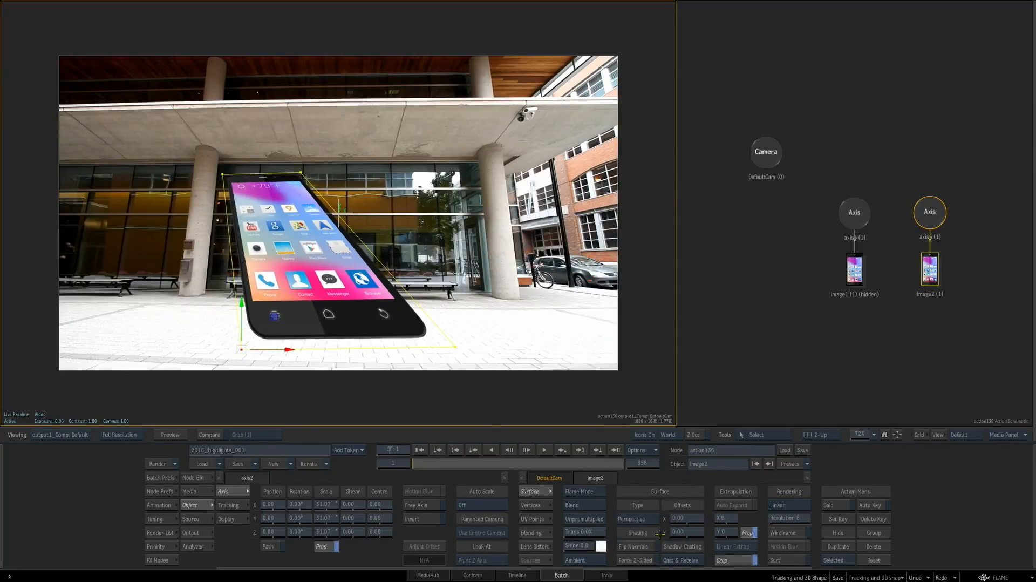
left_click(655, 537)
left_click(652, 519)
left_click(651, 508)
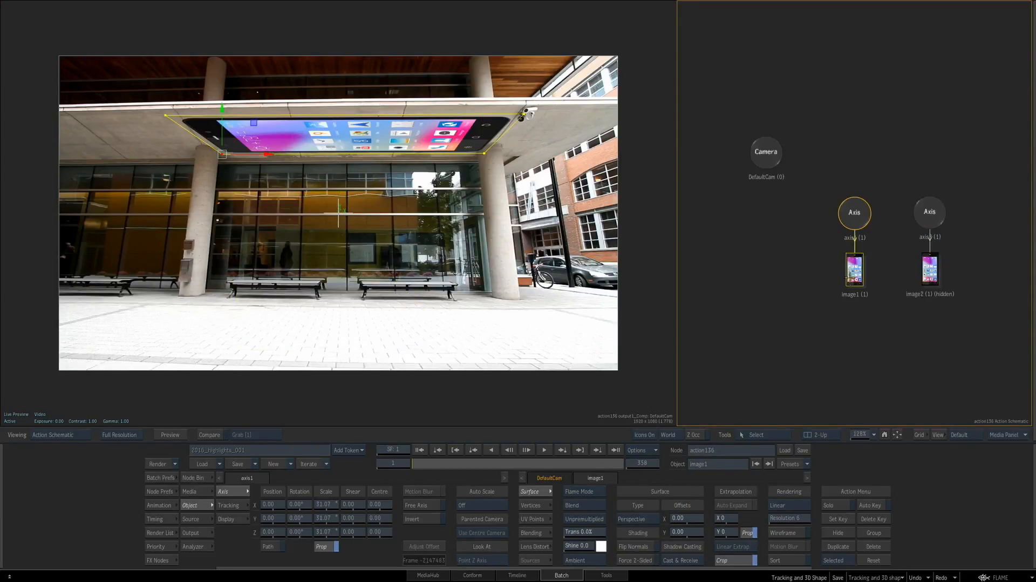
Fit the four corners of the image1 phone surface to the concrete canopy between the two columns
left_click(525, 113)
left_click(527, 102)
left_click_drag(526, 102, 528, 98)
left_click(486, 154)
left_click_drag(487, 154, 489, 156)
left_click_drag(165, 115, 178, 102)
left_click(221, 155)
left_click_drag(207, 154, 195, 157)
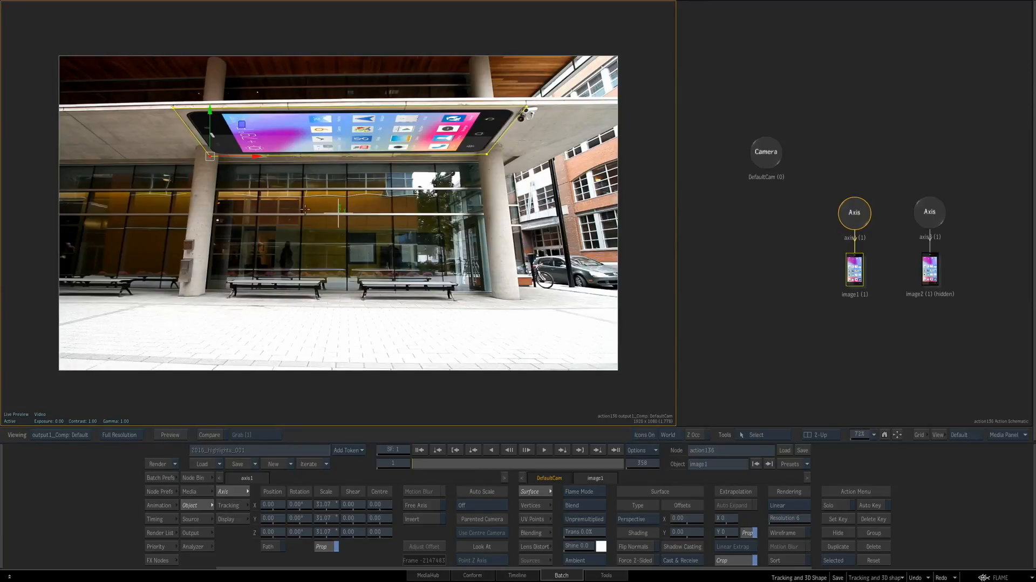
Open the stabilizer for the image1 surface vertices with the Perspective tracking option
left_click(532, 505)
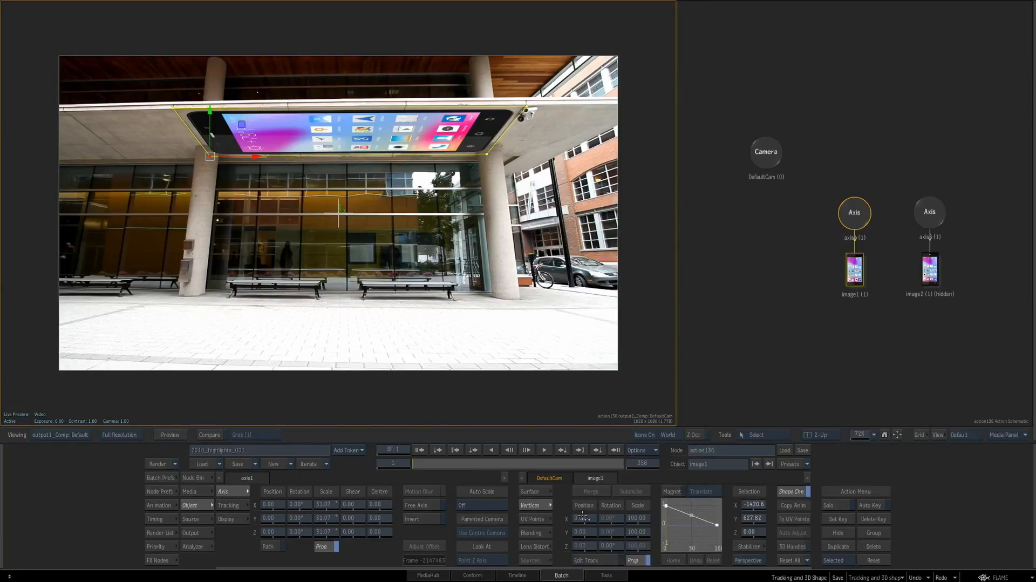
left_click(758, 560)
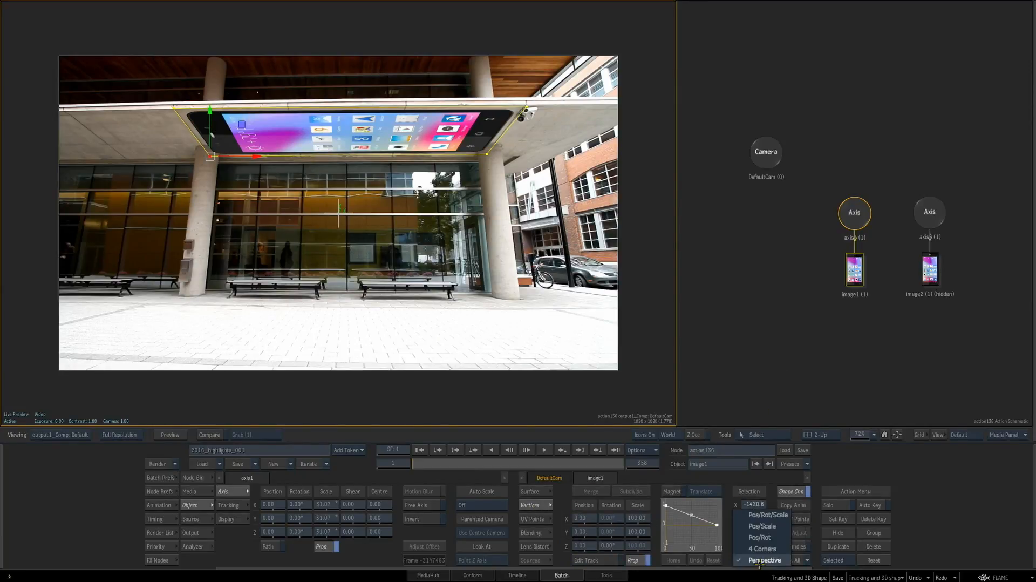
left_click(788, 561)
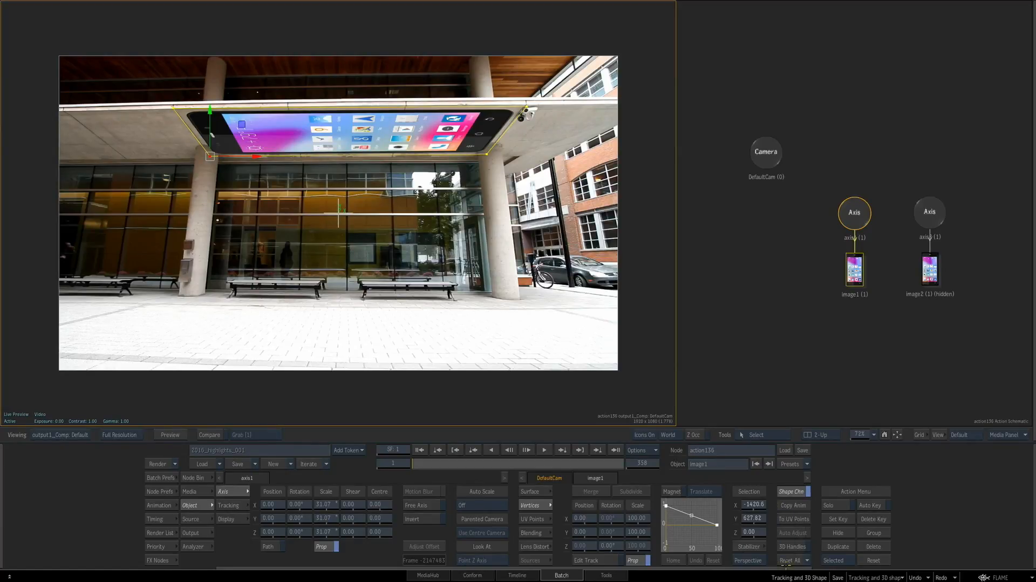
left_click(750, 546)
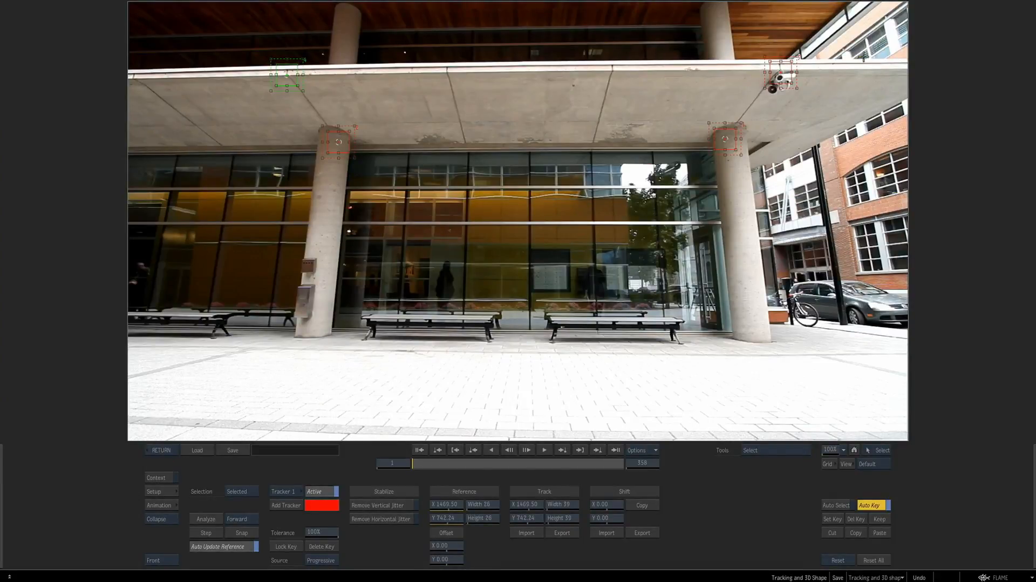
Set the tracker selection to Gang and reduce the reference boxes to a width and height of 12
left_click(242, 491)
left_click(242, 468)
left_click_drag(482, 508, 480, 519)
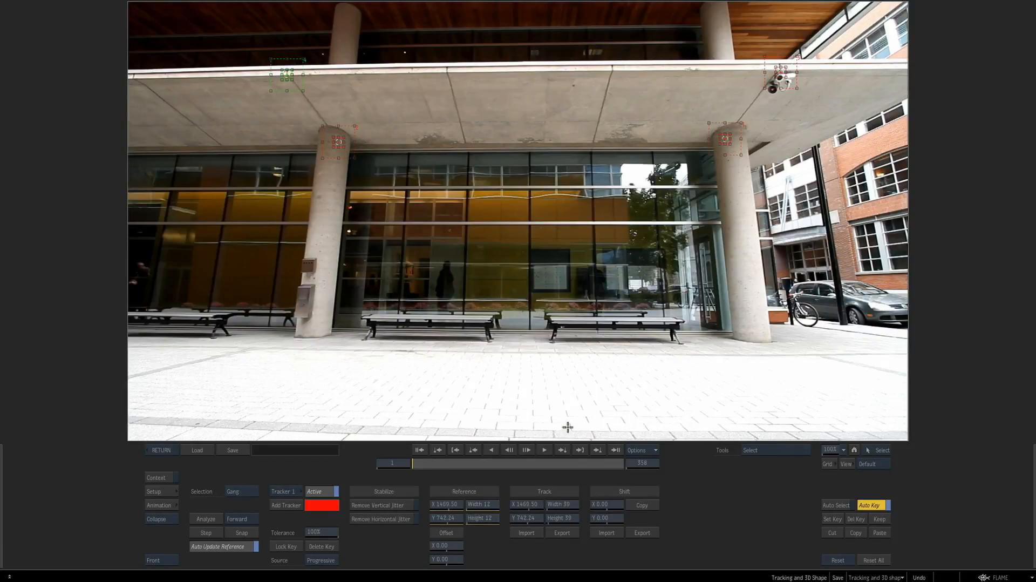
Move the four trackers onto the canopy edge corners and the tops of the two columns
left_click_drag(726, 139, 738, 123)
left_click_drag(338, 142, 327, 127)
left_click_drag(286, 75, 287, 73)
left_click_drag(780, 72, 780, 70)
Add three more trackers and place them on details along the concrete canopy
left_click(286, 505)
left_click_drag(519, 214, 465, 142)
left_click(291, 505)
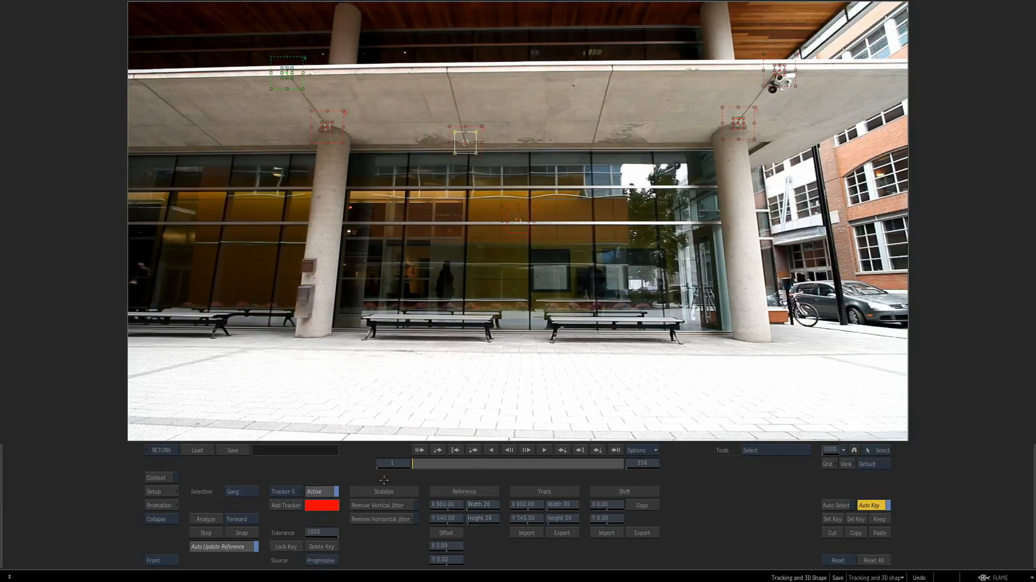
left_click_drag(522, 218, 574, 86)
left_click(281, 505)
left_click_drag(517, 218, 668, 99)
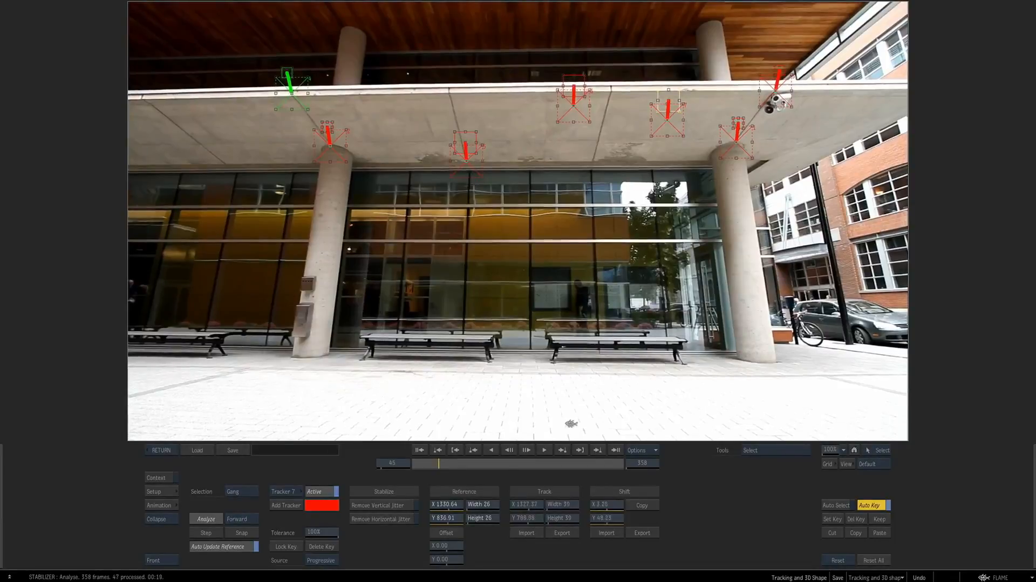
Leave the stabilizer and scrub through the shot to review the tracked phone surface
left_click(165, 451)
left_click_drag(450, 462, 403, 463)
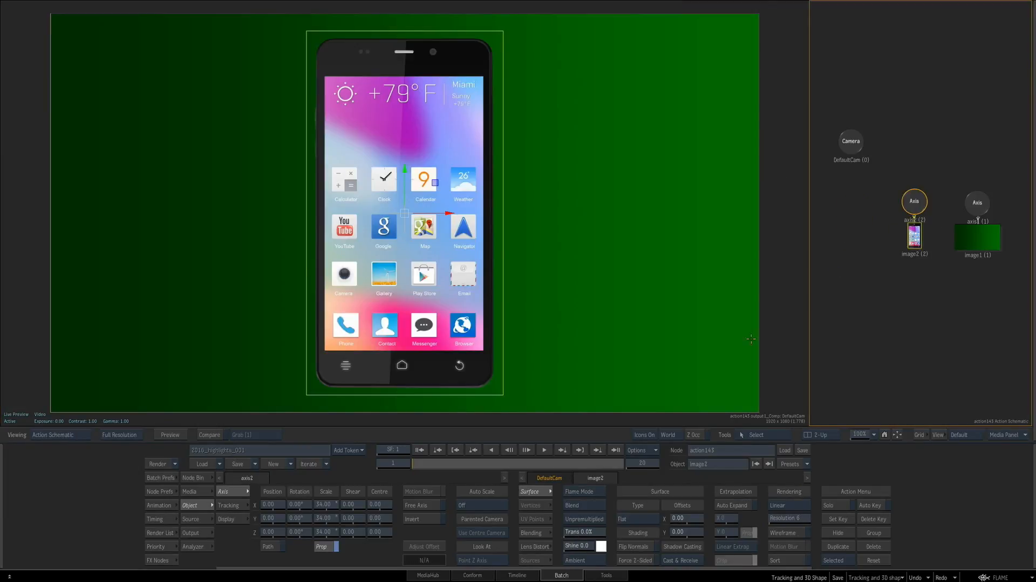
Set the surface type of the phone image to Extended Bicubic and show its vertex settings
left_click(642, 519)
left_click(669, 485)
left_click(543, 504)
Subdivide the phone's surface mesh into a dense grid and merge it back to the single base patch
left_click(637, 492)
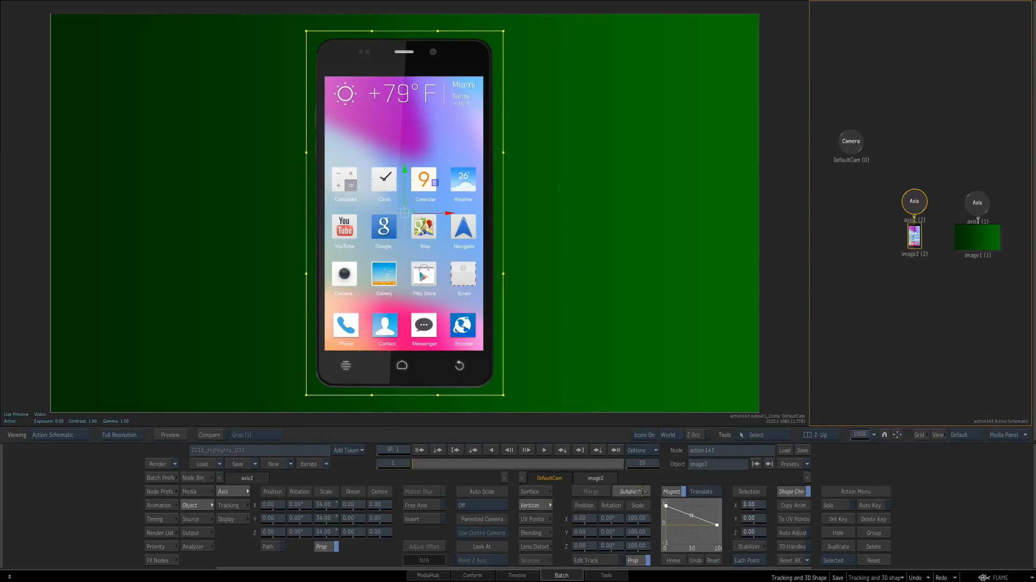
left_click(644, 490)
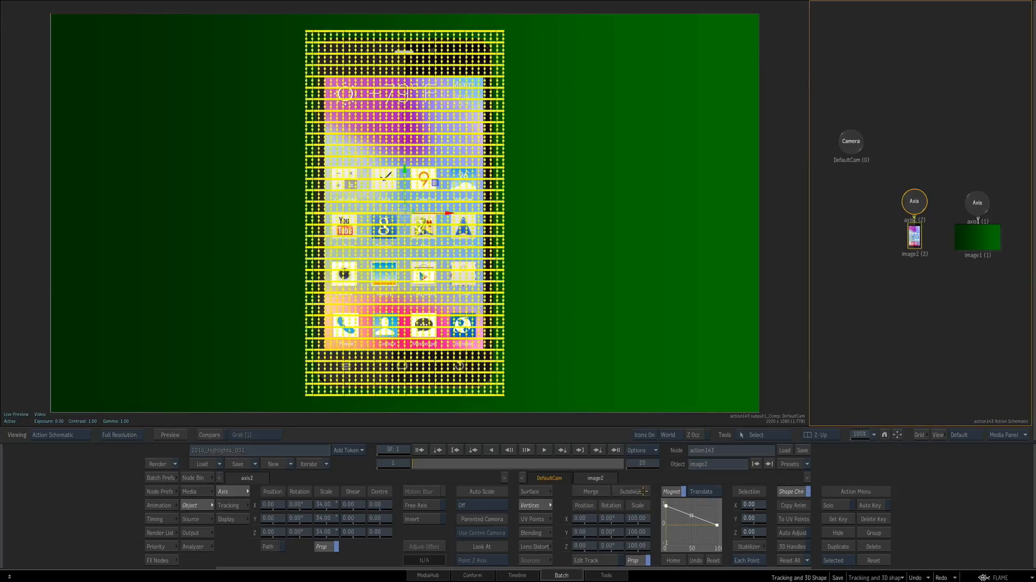
left_click(591, 491)
left_click(590, 491)
left_click(590, 491)
left_click(590, 490)
left_click(592, 490)
Enable Auto Key and subdivide the phone's surface mesh twice into a four-by-four grid
left_click(870, 505)
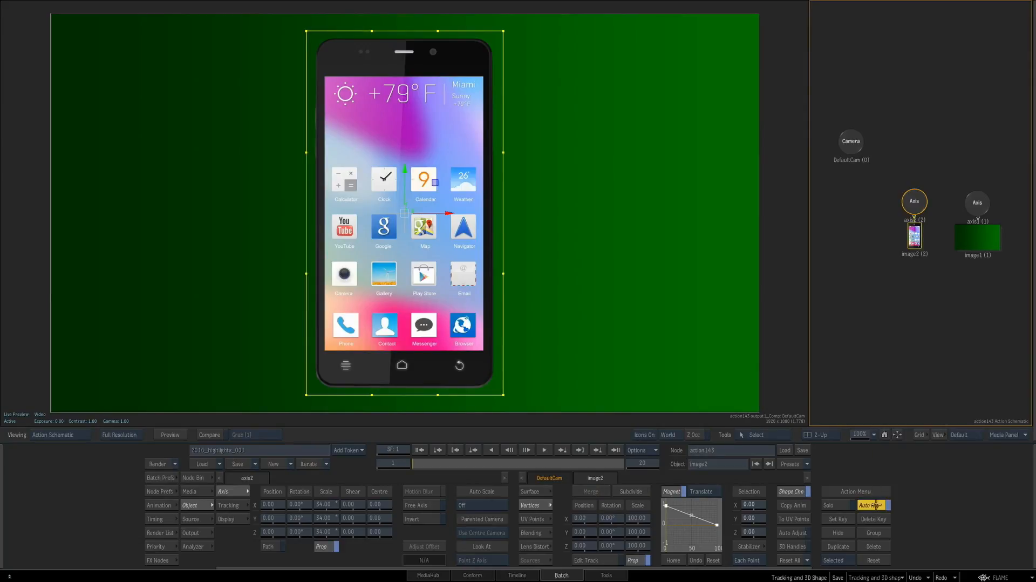
left_click(636, 491)
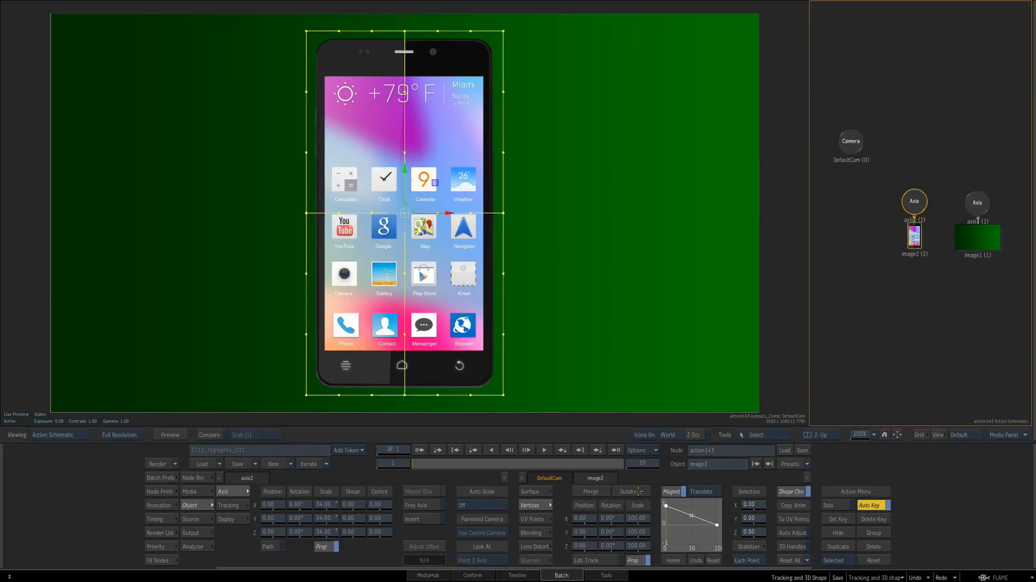
left_click(637, 491)
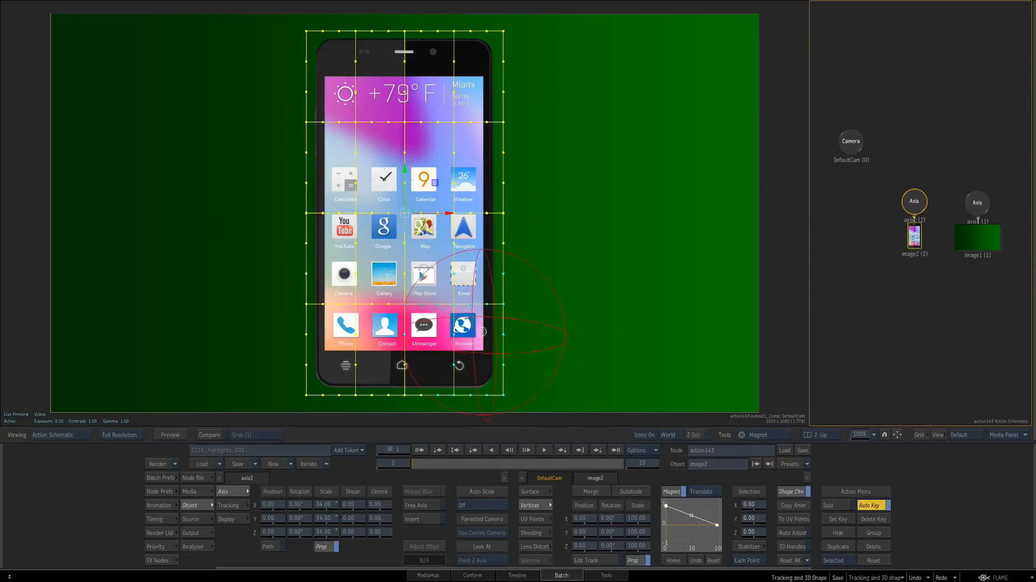
Keyframe a Magnet deformation of the phone's right edge, bulging low at frame 1 and high at frame 20, and scrub the animation
left_click_drag(487, 305, 534, 303)
left_click_drag(487, 122, 449, 100)
left_click(614, 449)
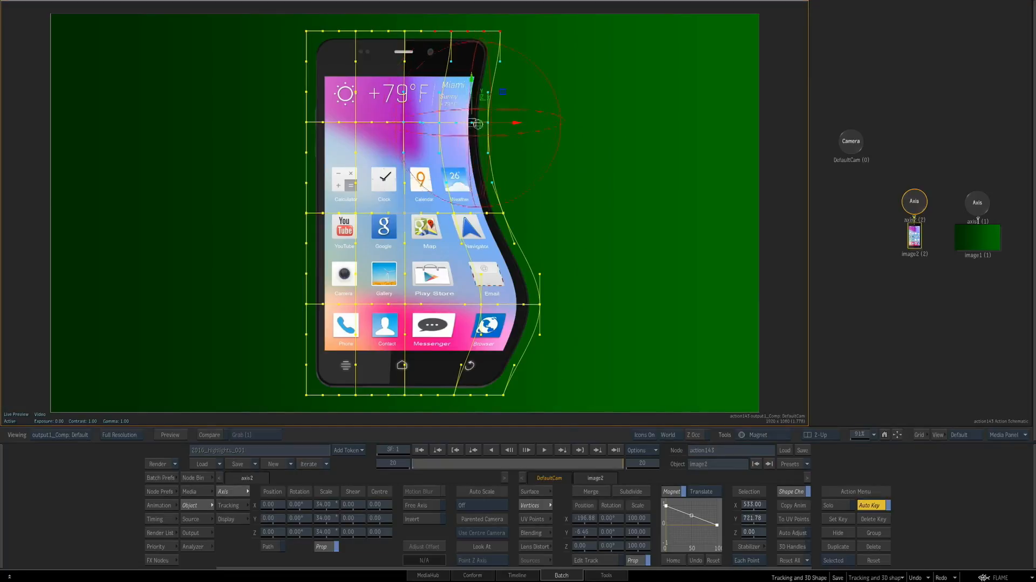
left_click_drag(471, 122, 539, 122)
left_click_drag(524, 304, 484, 304)
left_click(492, 451)
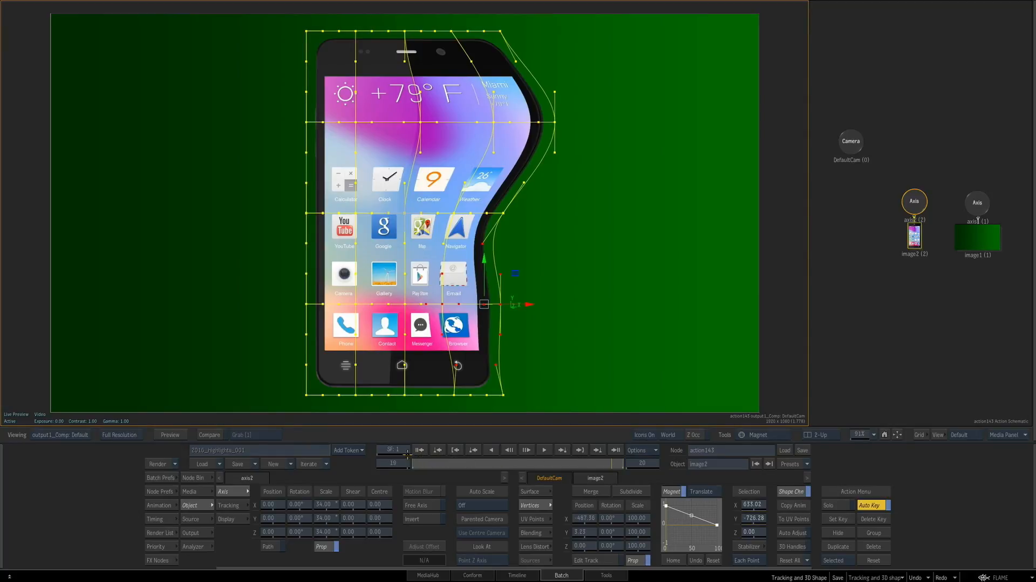
left_click_drag(493, 454, 634, 458)
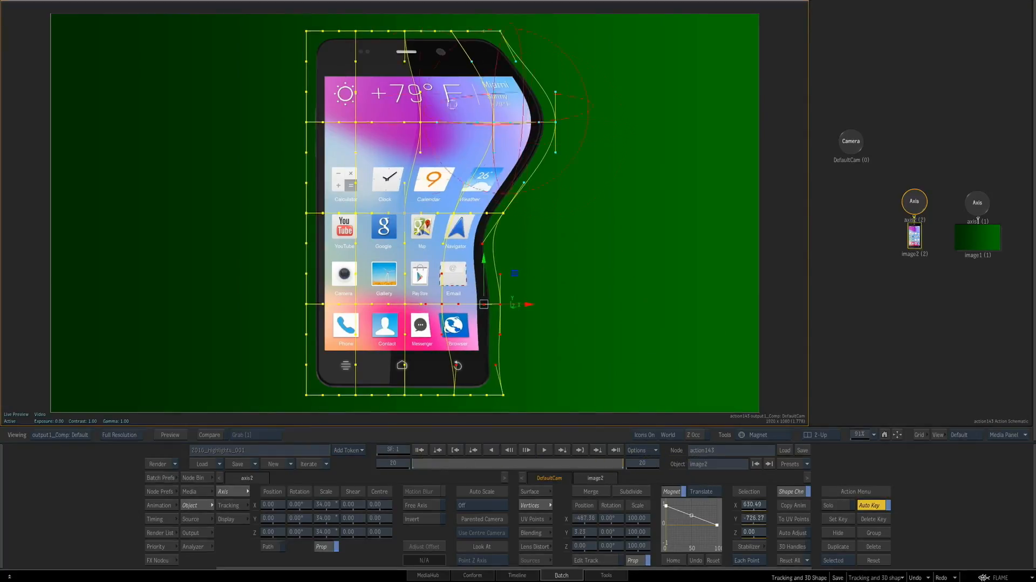
Subdivide the phone mesh twice more and deform the fine vertices around its upper-right corner with the Magnet
left_click(635, 492)
left_click(633, 492)
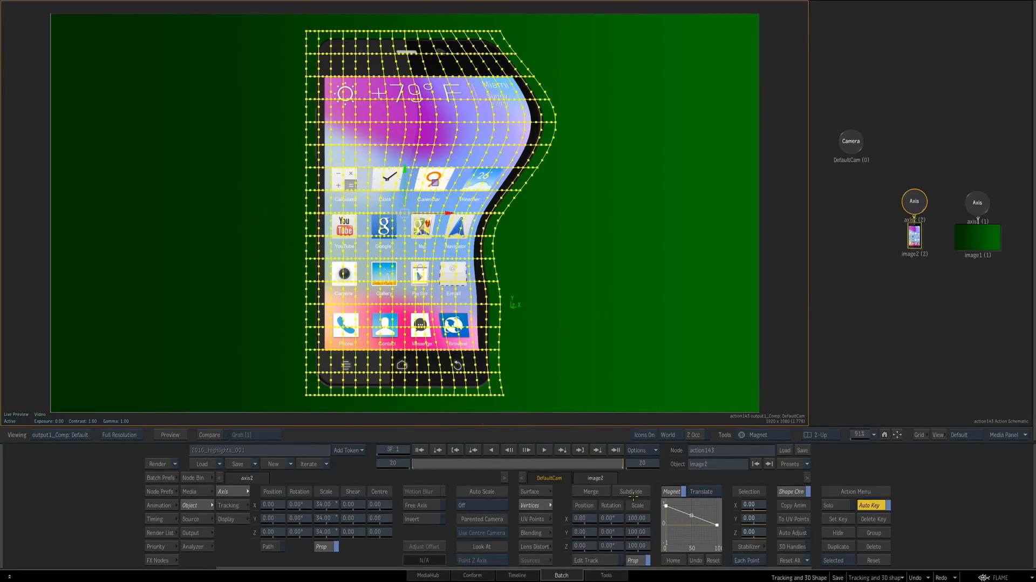
left_click_drag(589, 461, 704, 447)
left_click_drag(498, 53, 502, 35)
left_click_drag(506, 98, 486, 105)
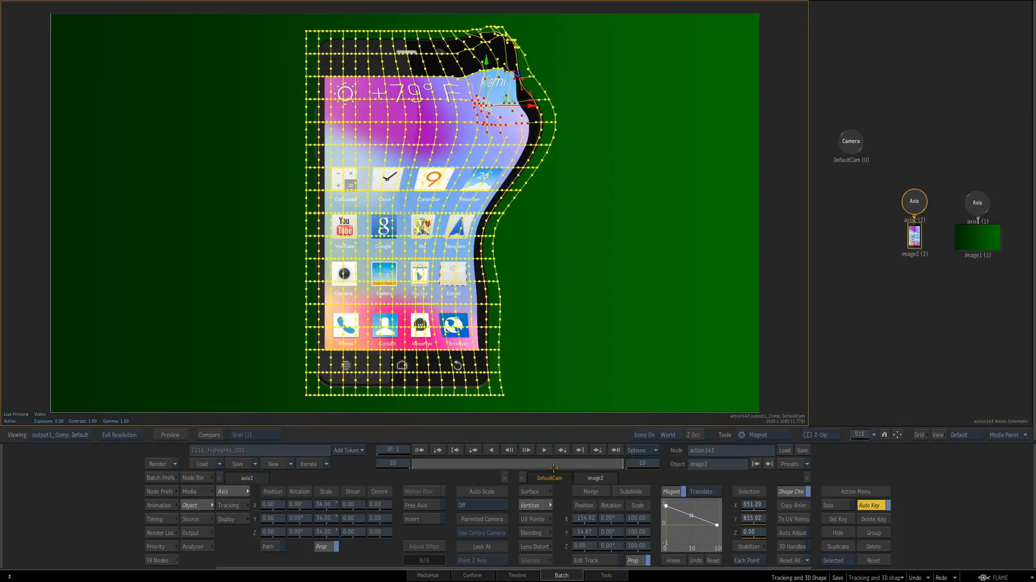
Merge the phone mesh back by two subdivision levels
left_click(590, 491)
left_click(591, 491)
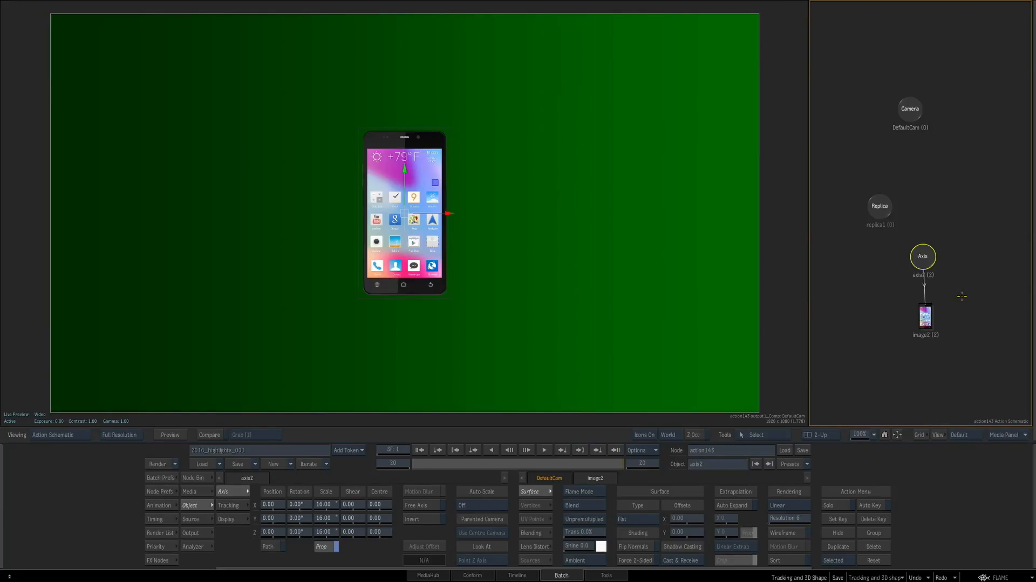
Parent the phone's axis to the Replica node and set the number of replicas to 5
left_click(880, 204)
left_click_drag(886, 214, 922, 256)
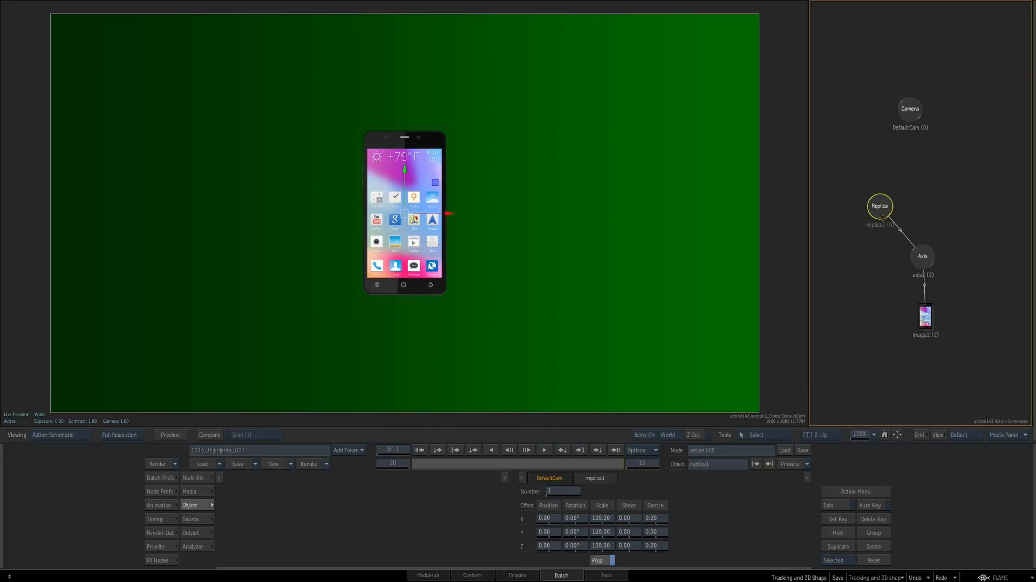
left_click(563, 490)
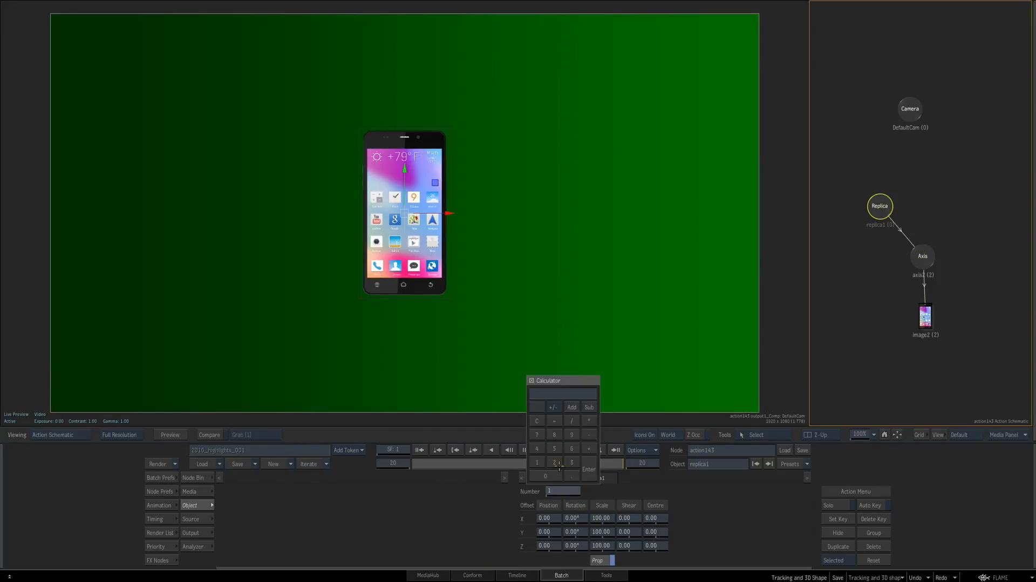
left_click(586, 464)
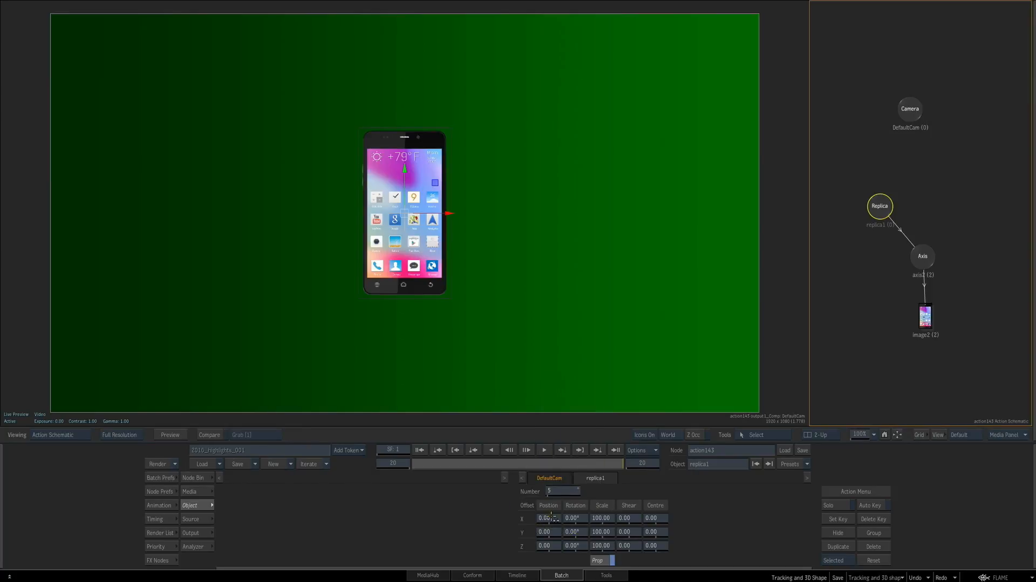
Spread the phone replicas apart along X and shift the phone's axis to X position -642
left_click_drag(550, 517, 939, 216)
left_click(924, 257)
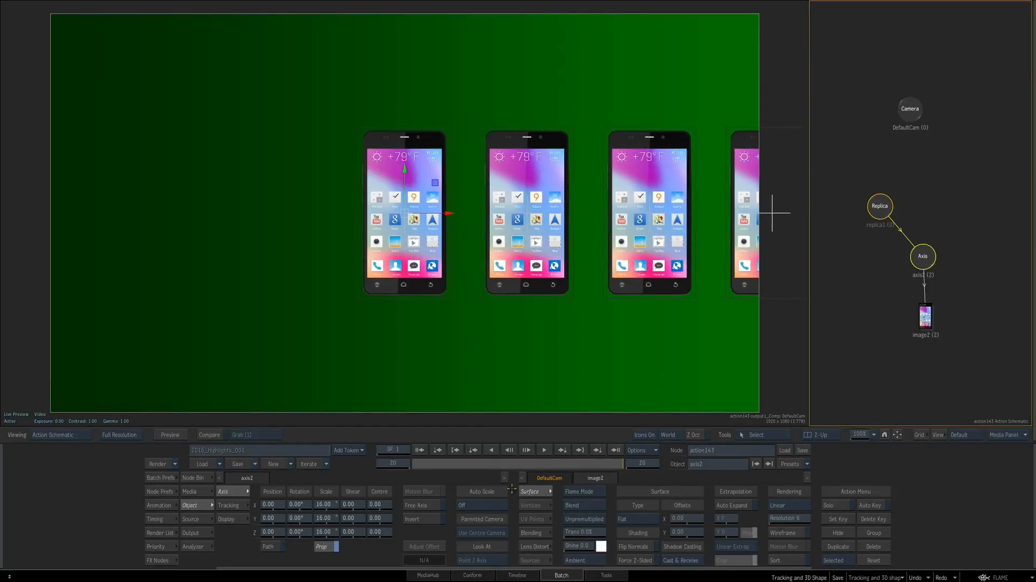
left_click_drag(275, 507, 133, 496)
Give the phone replicas progressive rotation and position offsets, and rotate the phone's axis in X, Y and Z, with X at -28° and Y at -27°
left_click(879, 206)
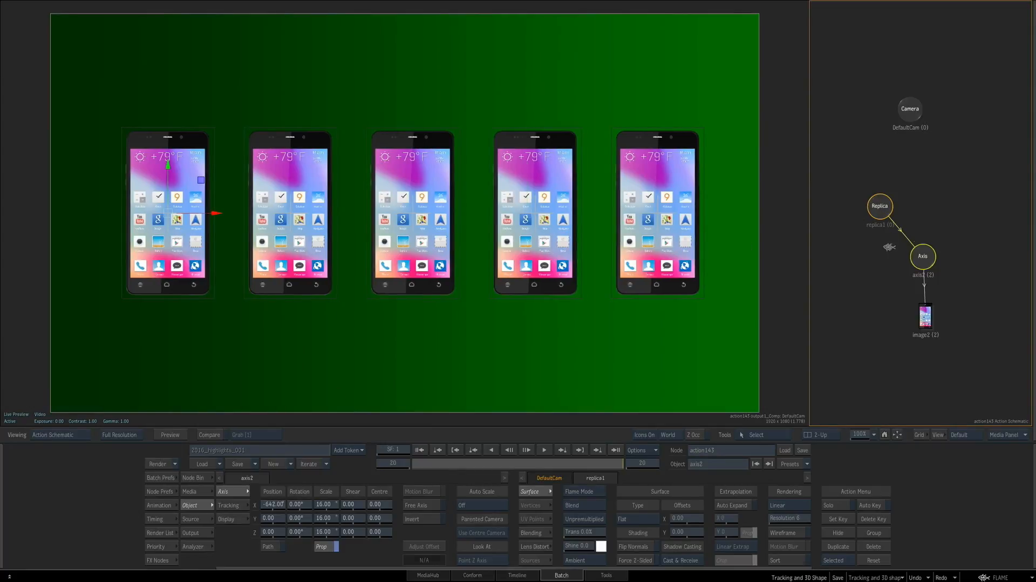
left_click_drag(573, 518, 579, 550)
left_click(923, 251)
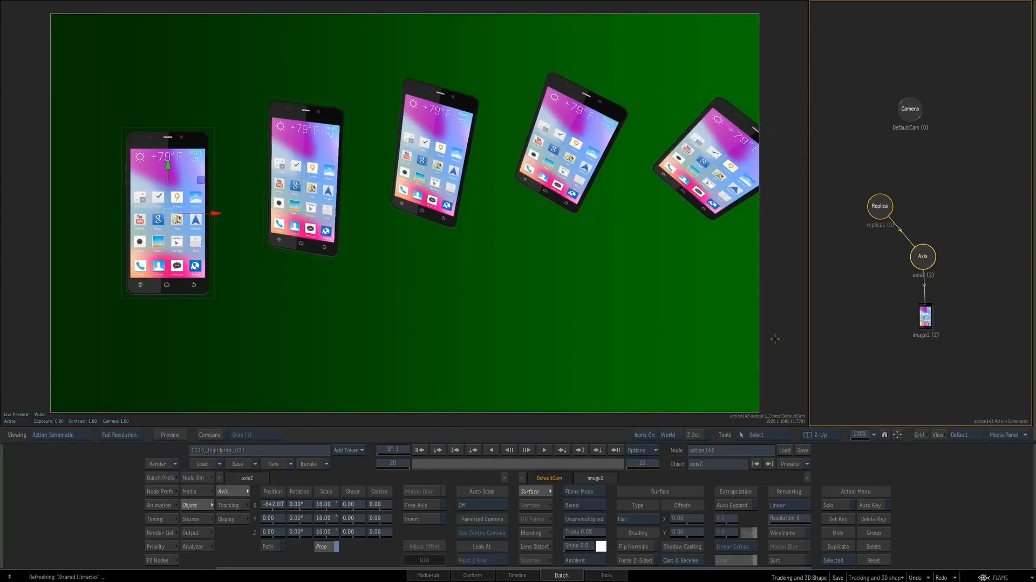
left_click_drag(296, 518, 342, 532)
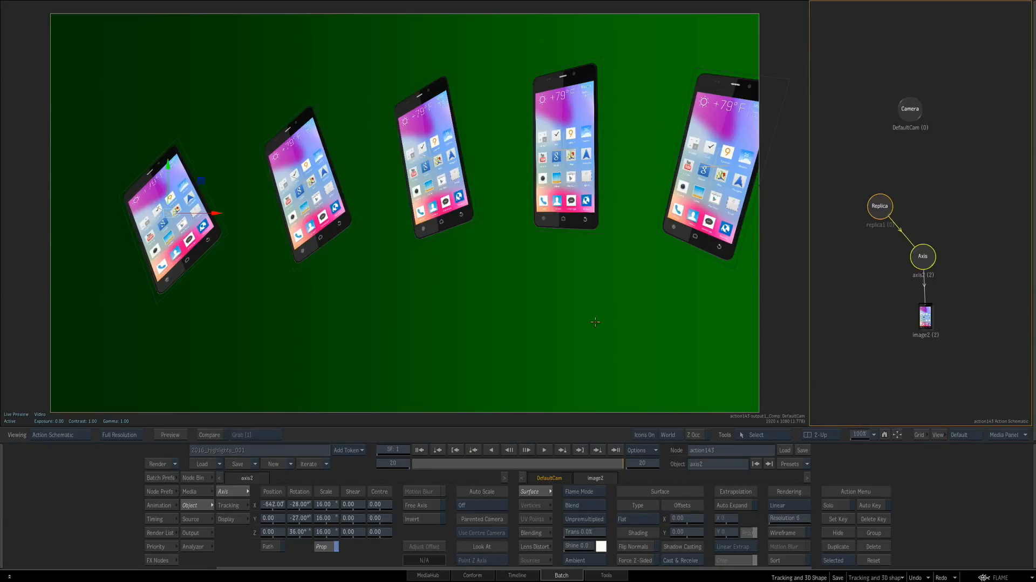
left_click(667, 336)
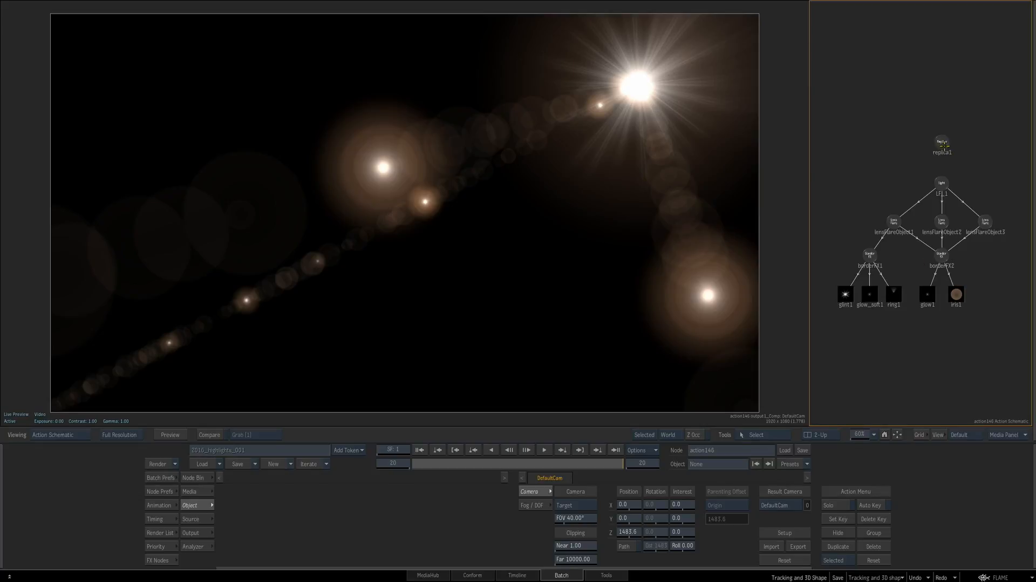
Parent the lens flare's light to the Replica node, make 5 replicas, and offset them by about -309 in X and along Y
left_click_drag(943, 145, 942, 183)
left_click(942, 142)
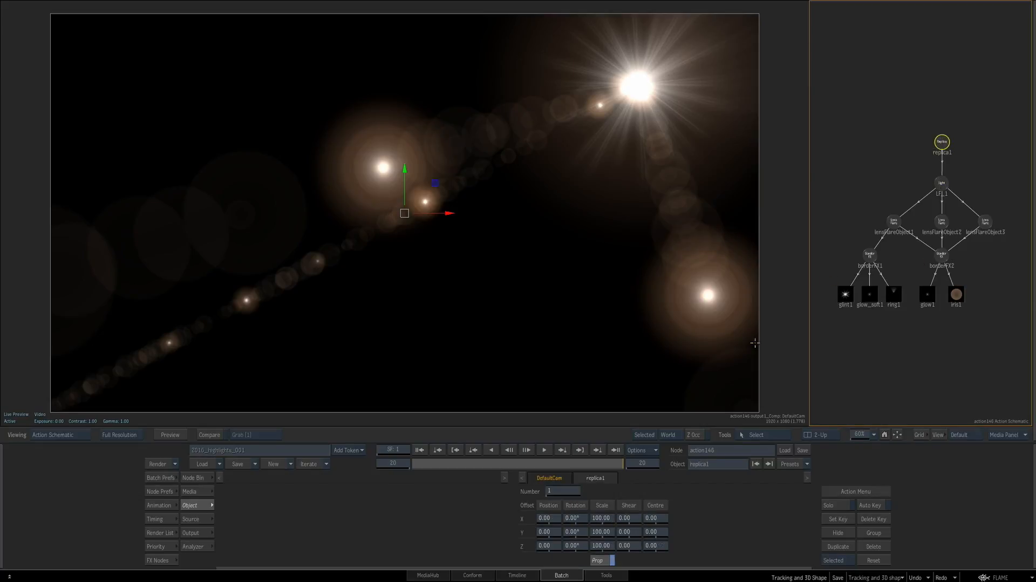
left_click(557, 489)
left_click(553, 447)
key("Return")
left_click_drag(545, 518, 460, 525)
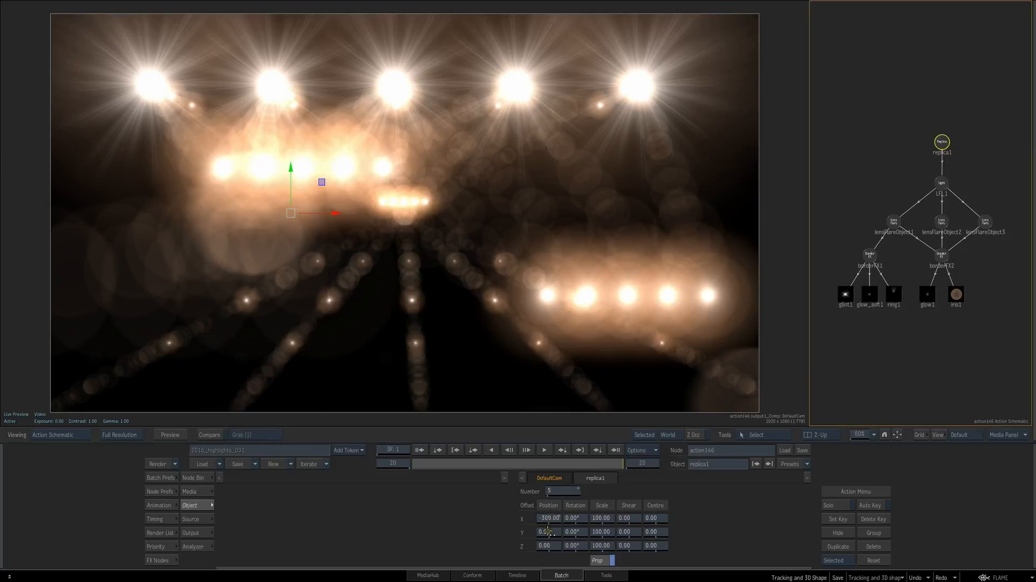
left_click_drag(553, 532, 625, 543)
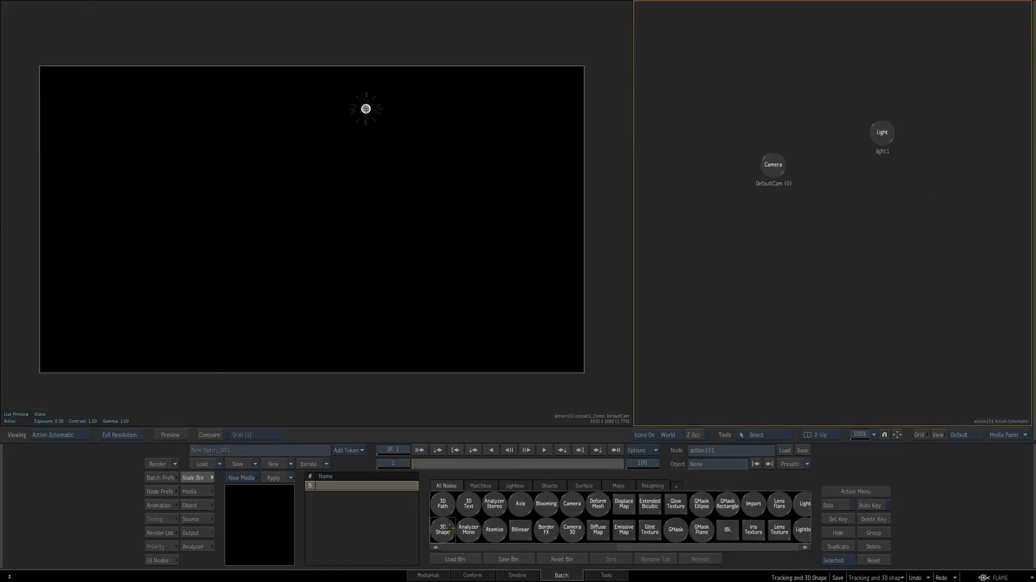
Add a 3D Shape node and draw a closed, rounded freeform outline with its GMask across the middle of the frame
mouse_move(481, 549)
left_mouse_down()
mouse_move(695, 434)
mouse_move(849, 271)
mouse_move(848, 251)
left_mouse_up()
left_click(291, 155)
left_click_drag(198, 186, 181, 200)
left_click_drag(162, 239, 172, 266)
left_click_drag(236, 270, 276, 265)
left_click_drag(344, 279, 403, 285)
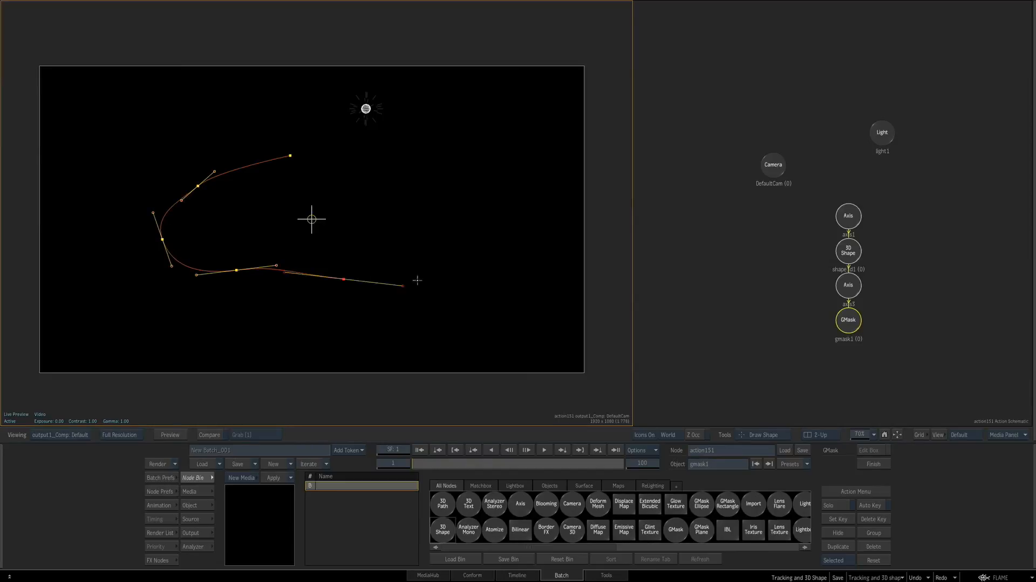
left_click(436, 269)
left_click_drag(467, 208, 460, 195)
left_click_drag(420, 166, 463, 173)
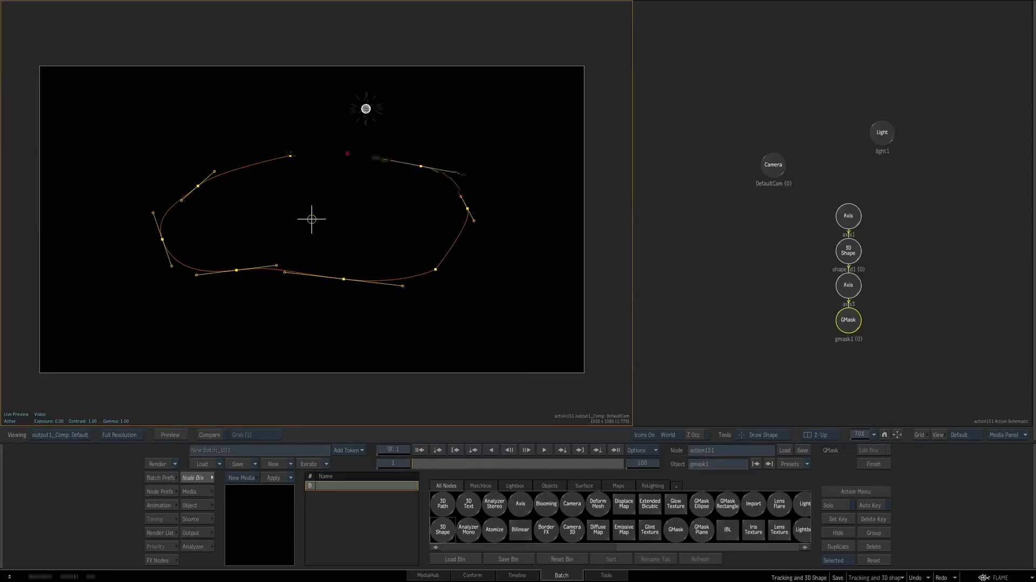
left_click(347, 154)
left_click(291, 156)
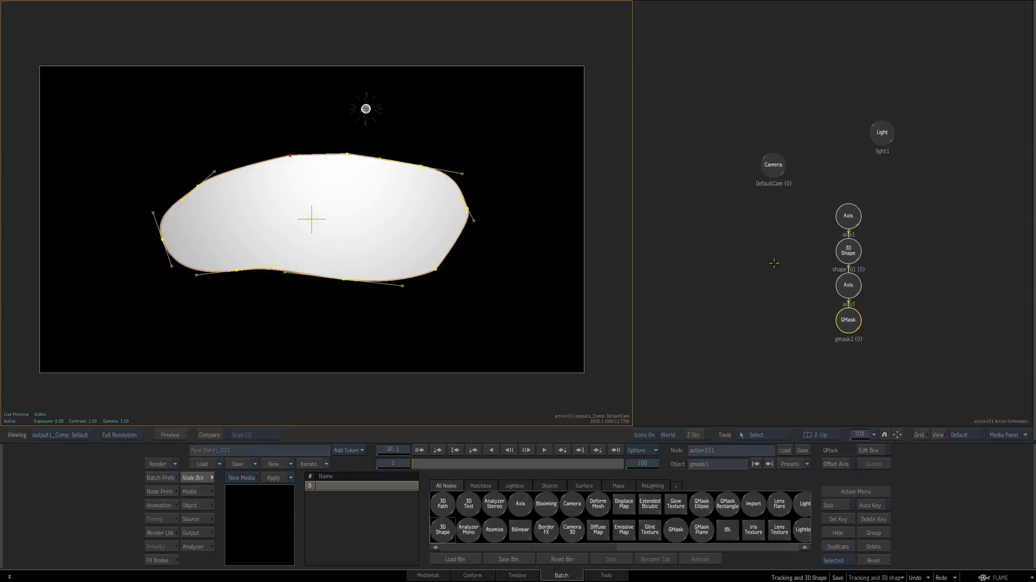
Tilt the 3D shape backward with its parent axis and extrude it to a depth of 103
double_click(847, 218)
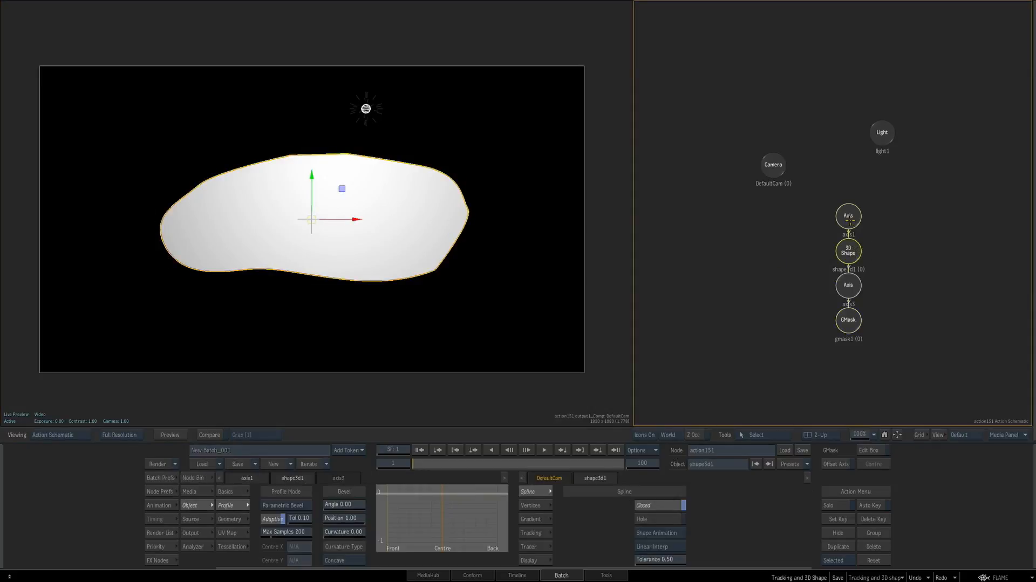
left_click_drag(302, 509, 307, 481)
double_click(839, 261)
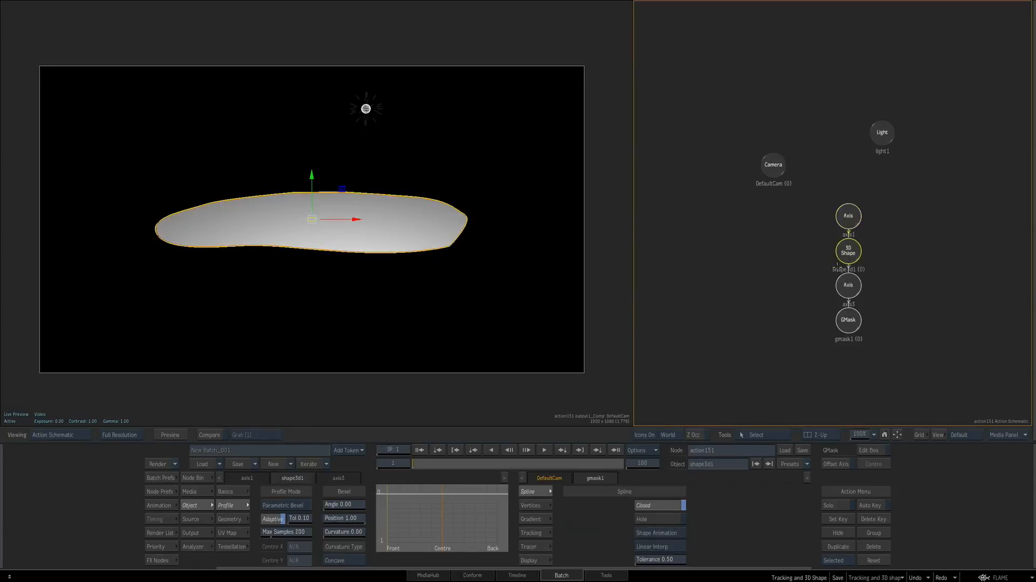
left_click(230, 491)
left_click_drag(285, 504, 321, 508)
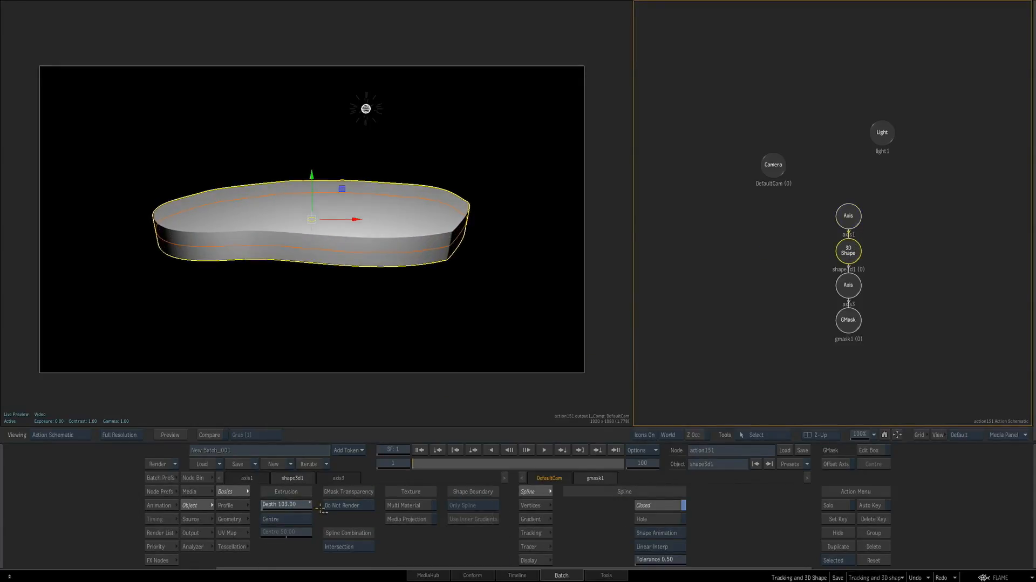
Adjust the 3D shape's bevel angle, then switch its profile mode to Scale and reshape the profile curve
left_click(238, 505)
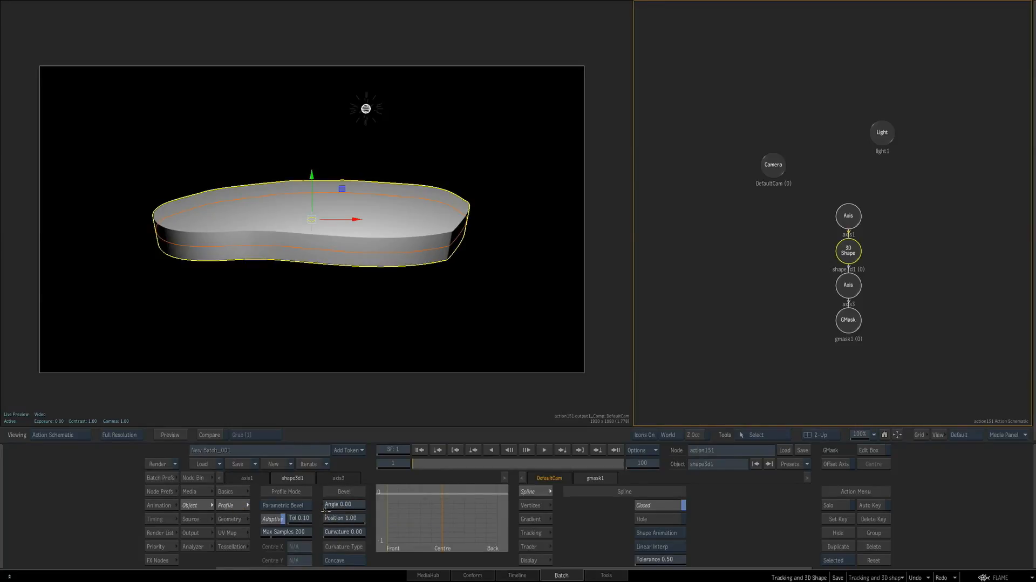
left_click_drag(349, 504, 296, 511)
left_click(296, 510)
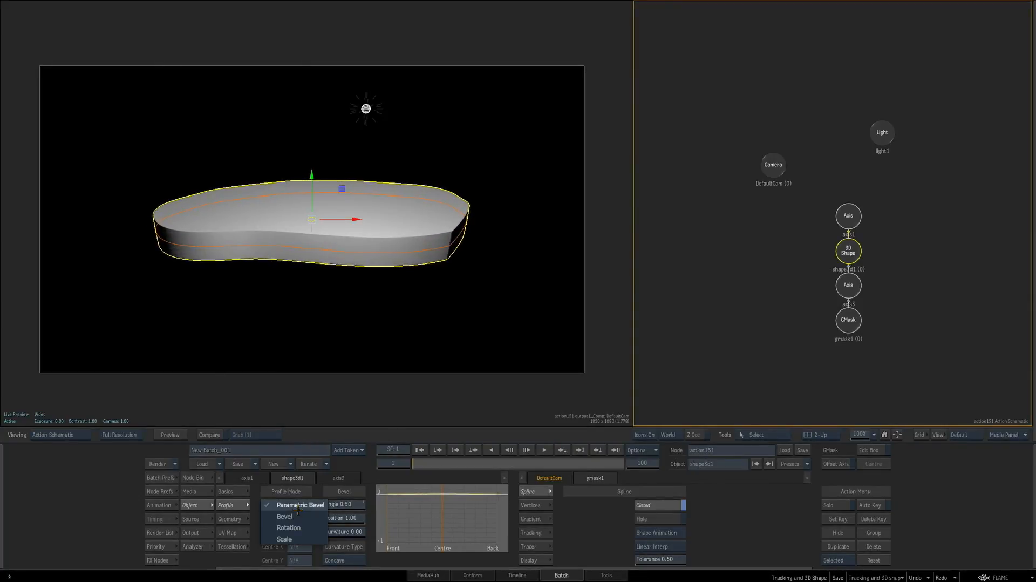
left_click(297, 538)
left_click(345, 518)
left_click_drag(335, 518, 336, 522)
left_click_drag(417, 517, 416, 513)
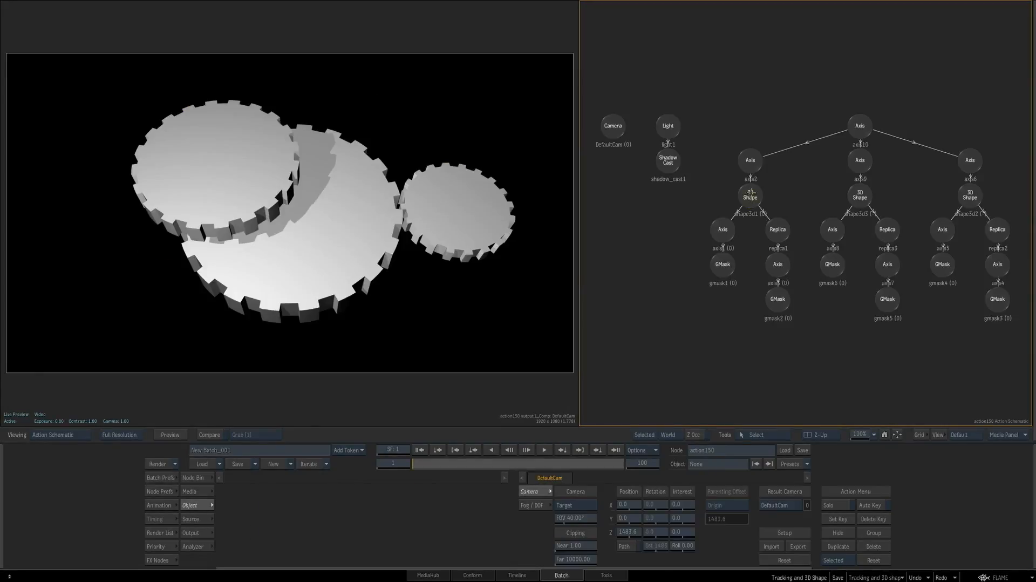
Examine the large gear's disc and teeth masks, hiding and showing the replicated teeth GMask
left_click(750, 196)
left_click(723, 273)
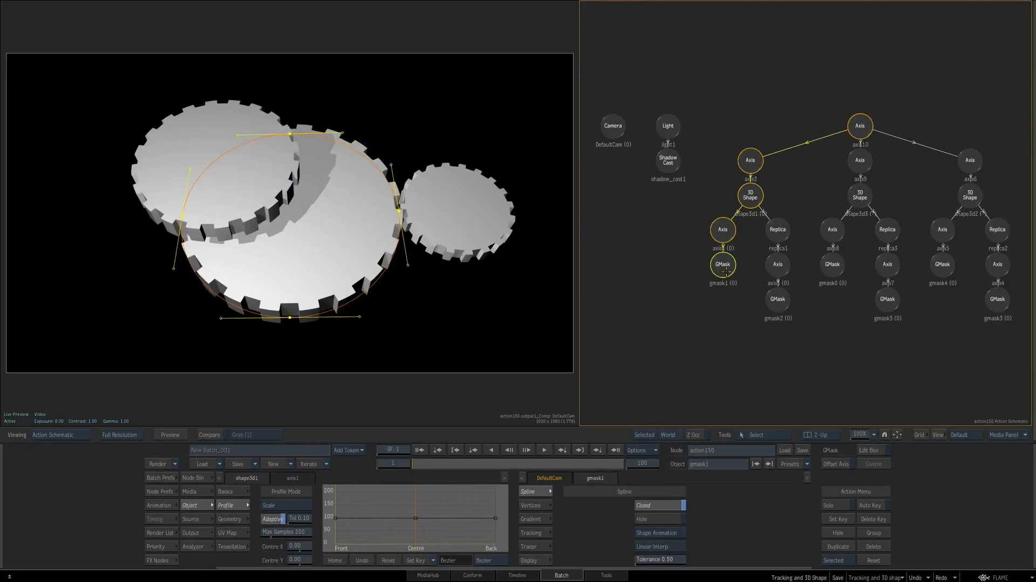
left_click(777, 303)
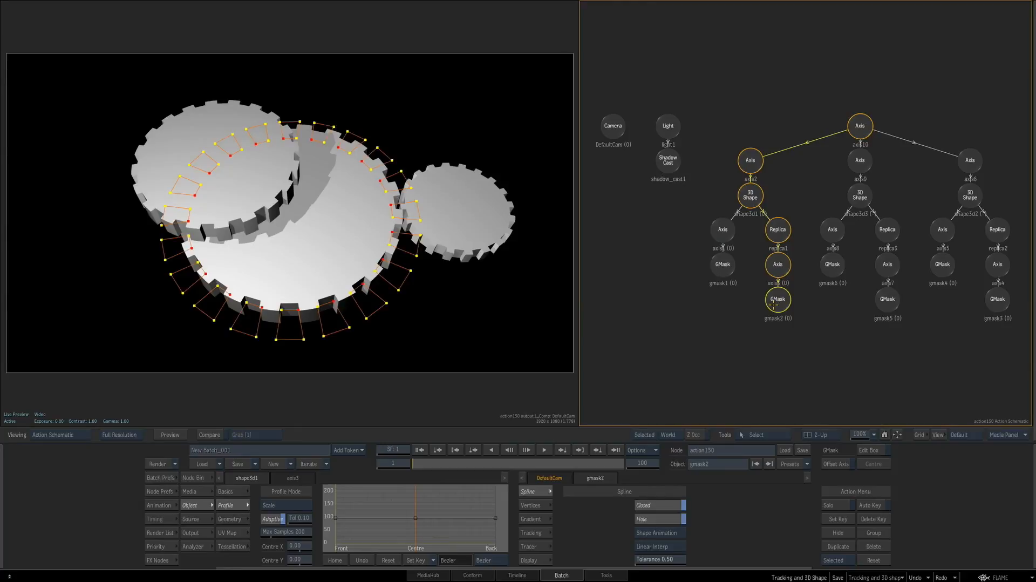
key("h")
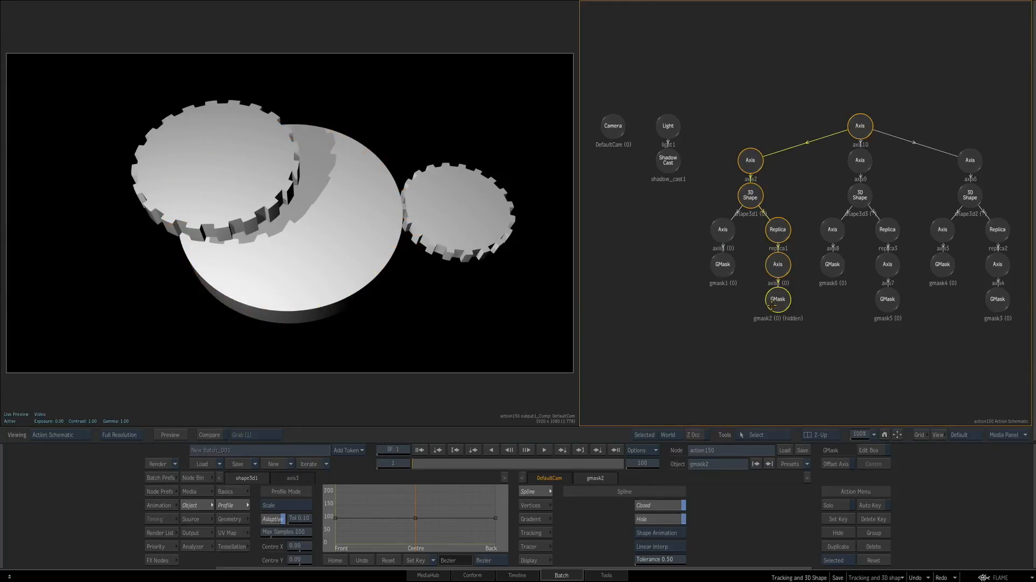
key("h")
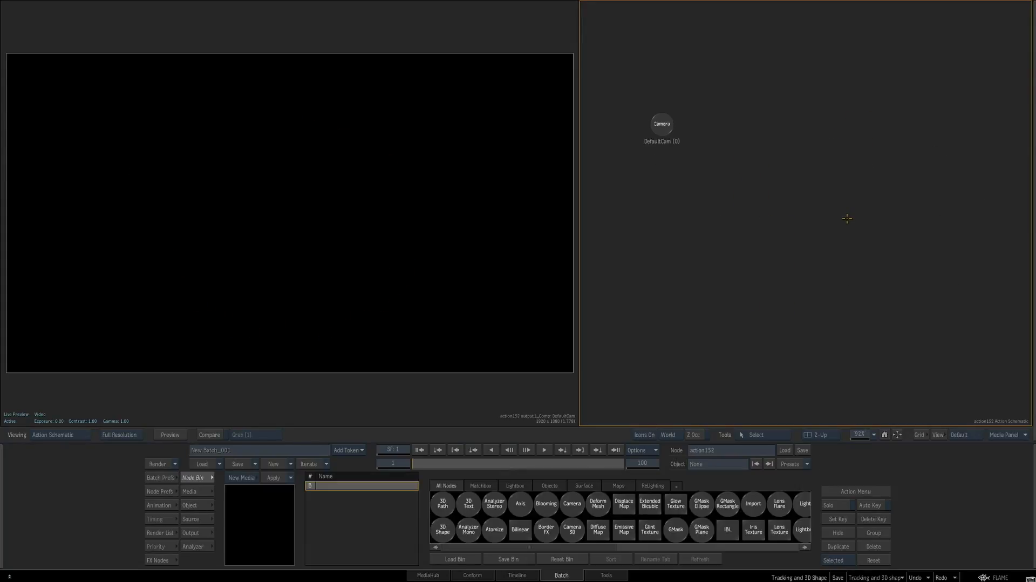
Import the "new flower .svg [1-3]" files as SVG geometry and scale the lower orange flower's axis to 212.71
right_click(847, 219)
left_click(873, 241)
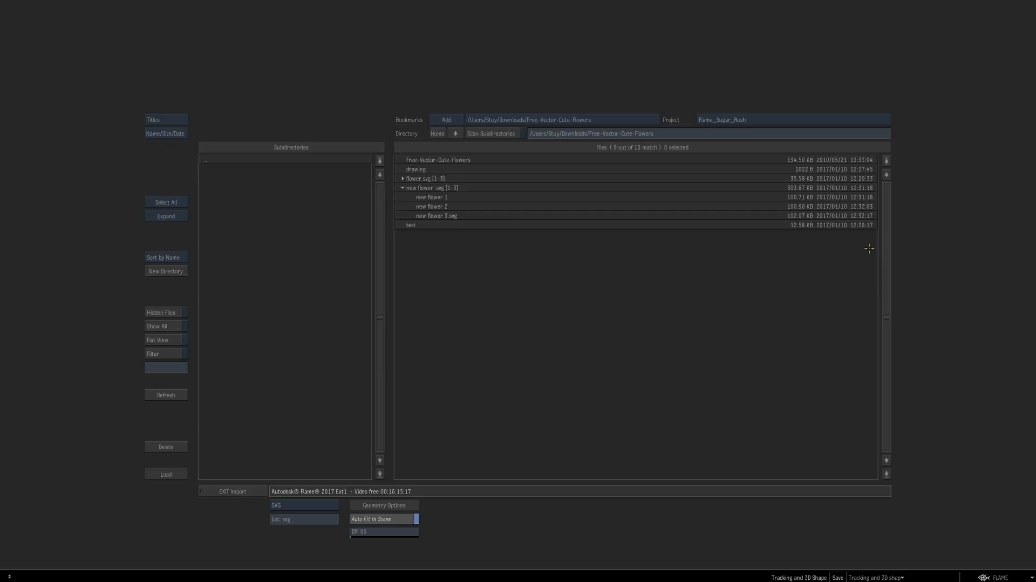
left_click(476, 189)
left_click(167, 474)
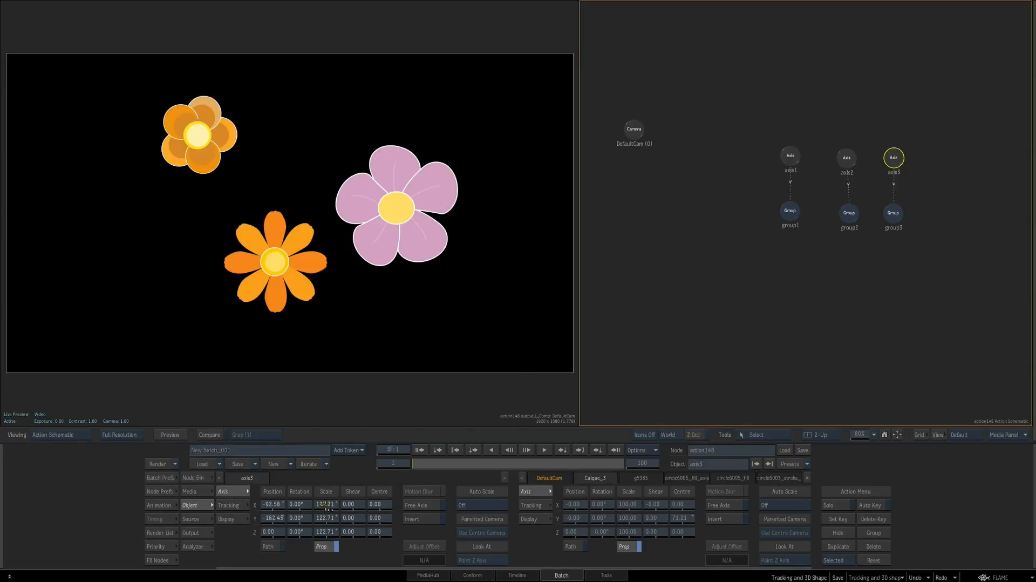
left_click_drag(326, 504, 347, 518)
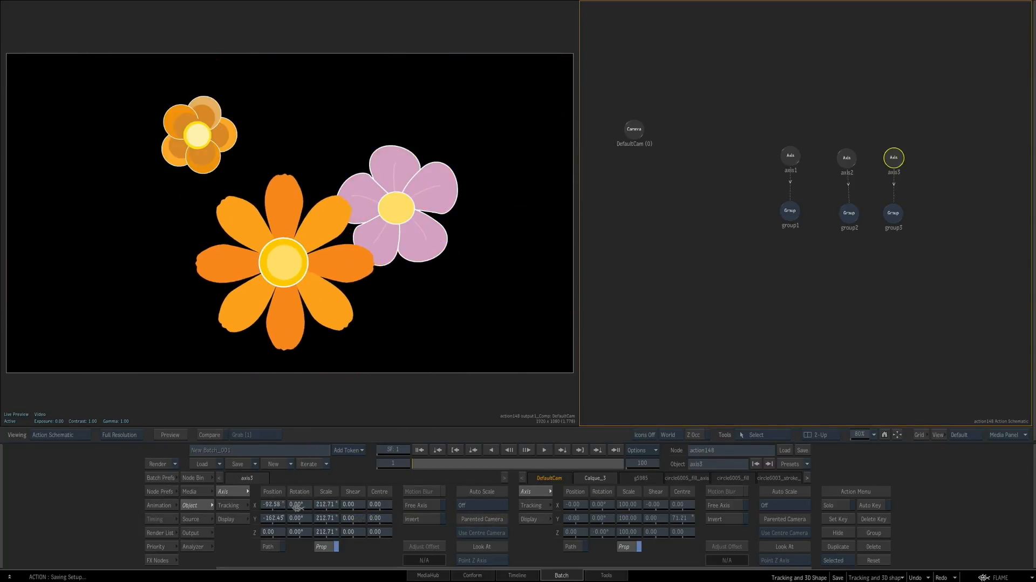
left_click_drag(185, 508, 165, 505)
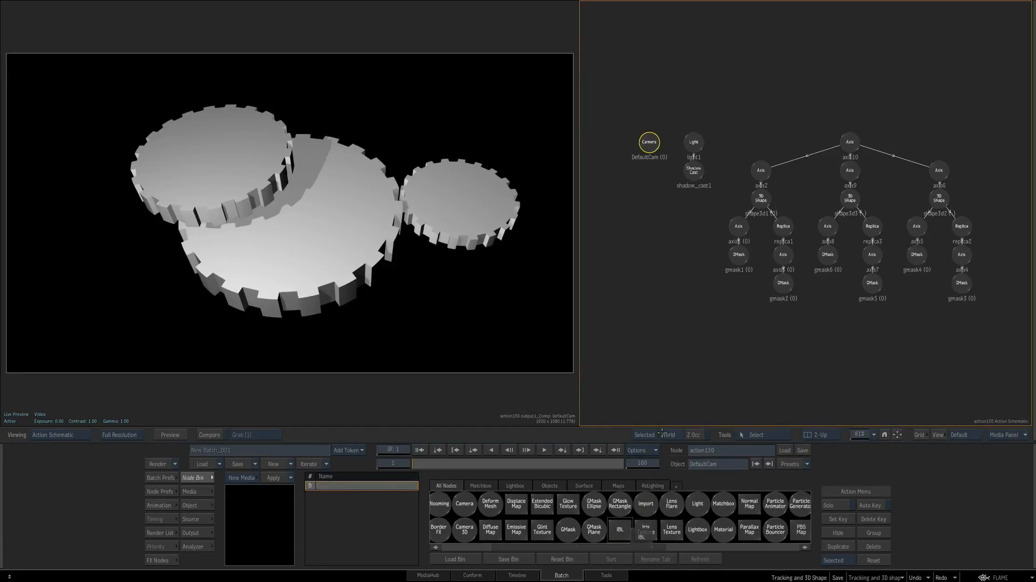
Attach an IBL node to the gear scene's default camera and hide the light
left_click(643, 198)
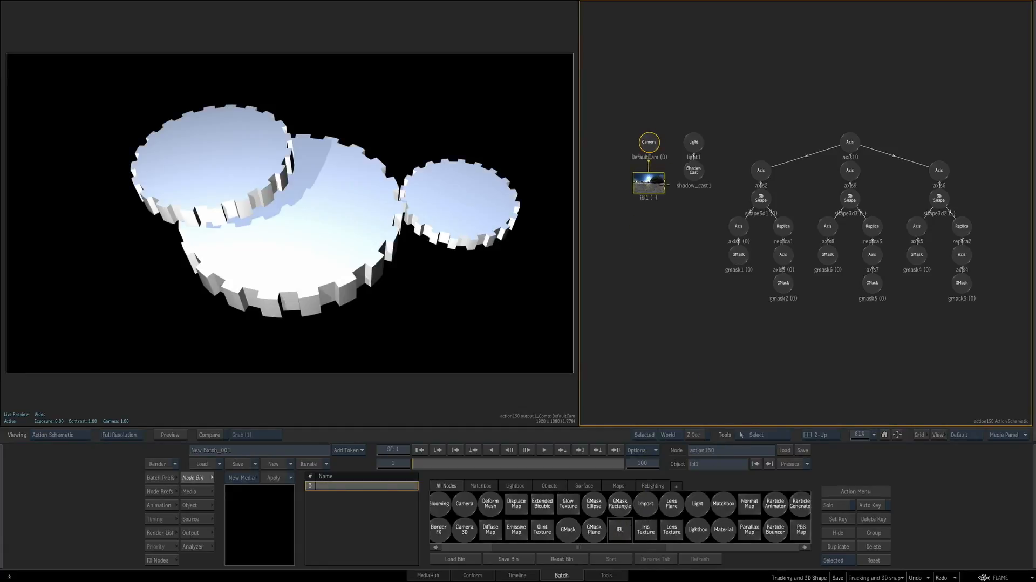
left_click(694, 144)
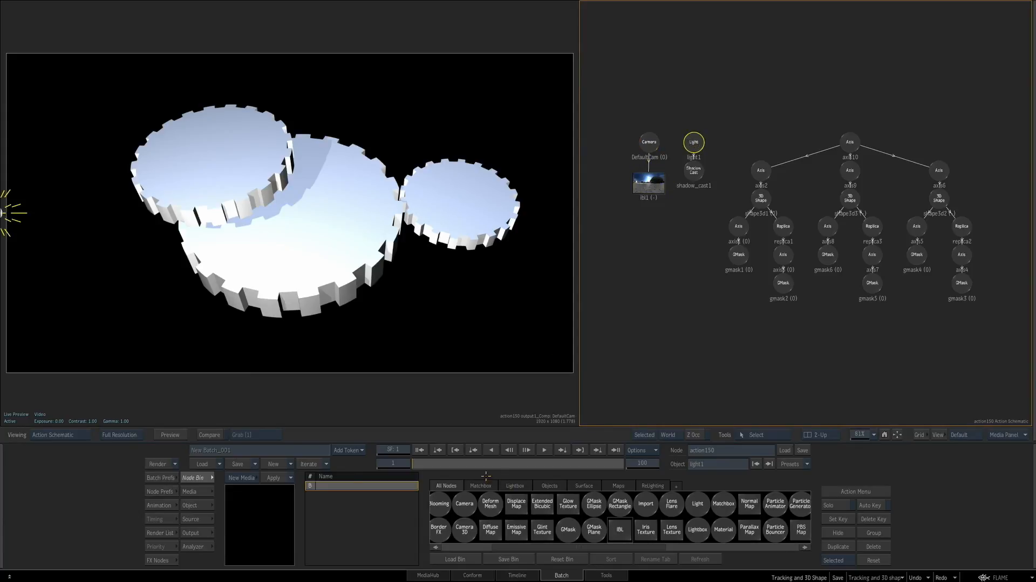
key("h")
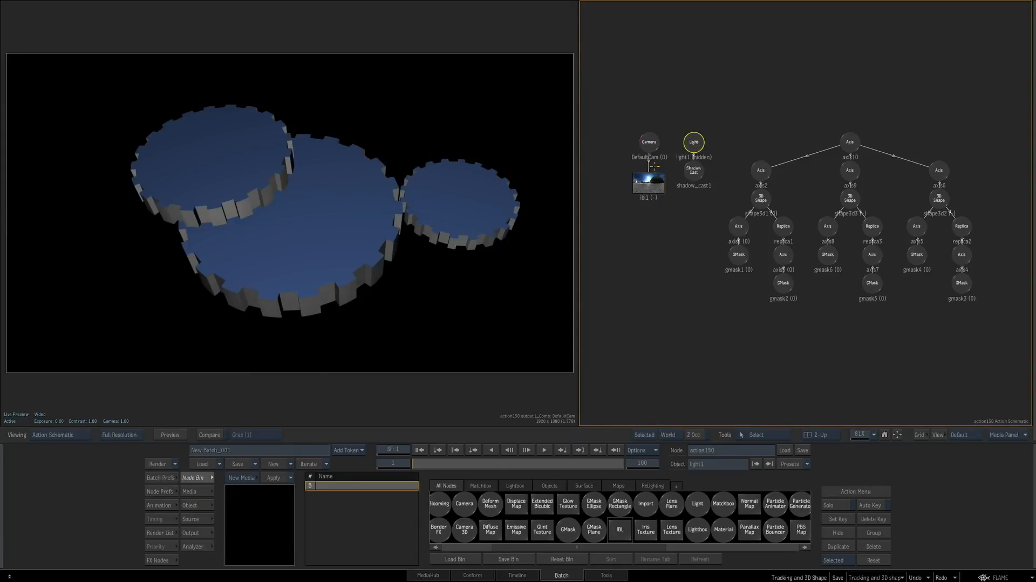
Set the IBL's shading mode to Reflection and use the IBL image as the scene's background
left_click(655, 184)
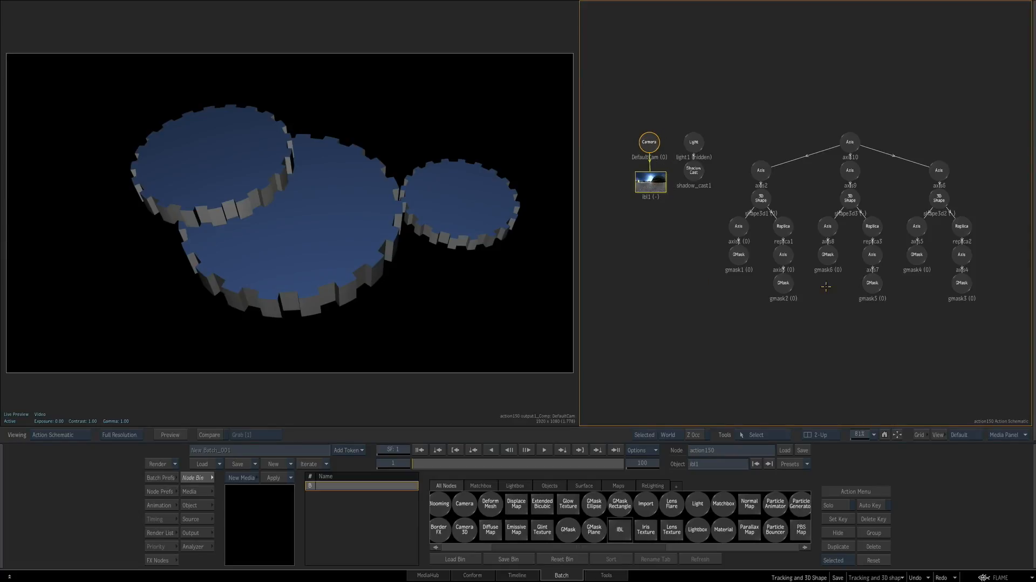
left_click(200, 505)
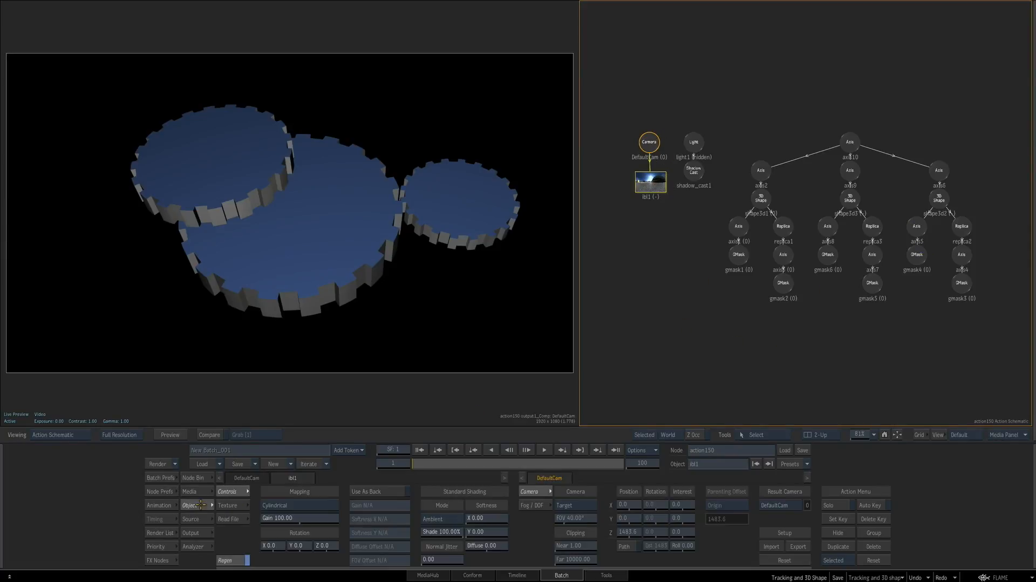
left_click(437, 518)
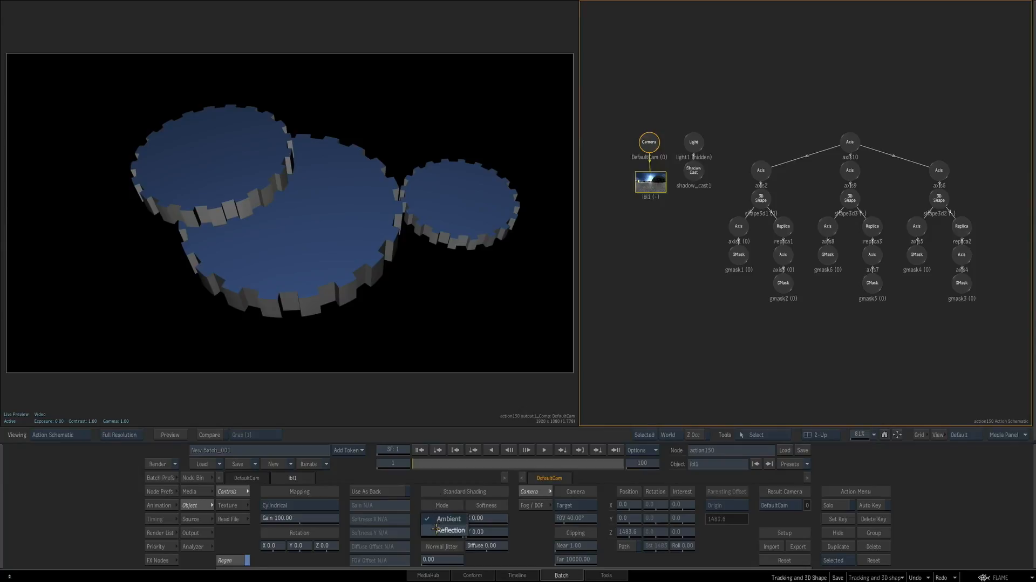
left_click(450, 530)
left_click(377, 491)
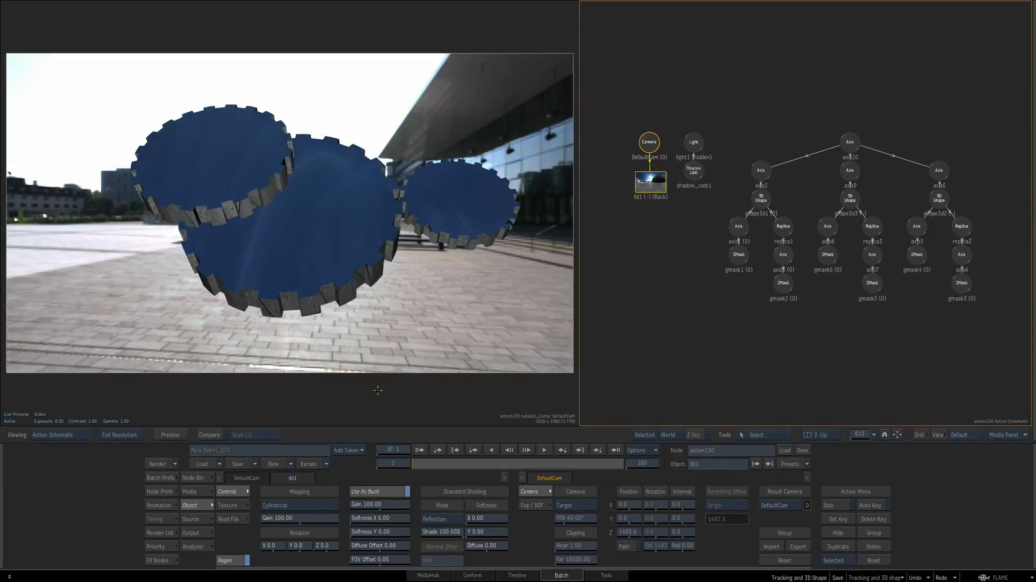
Rotate the IBL to X 16.0 and Y 93.0 degrees and set its shading mode to Ambient
left_click_drag(274, 545, 342, 546)
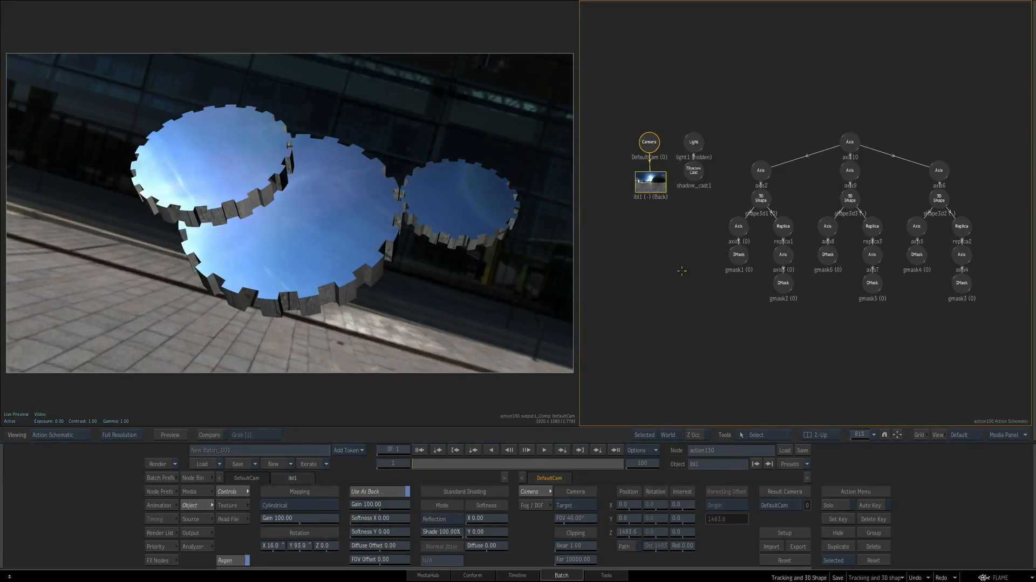
left_click(456, 521)
left_click(448, 507)
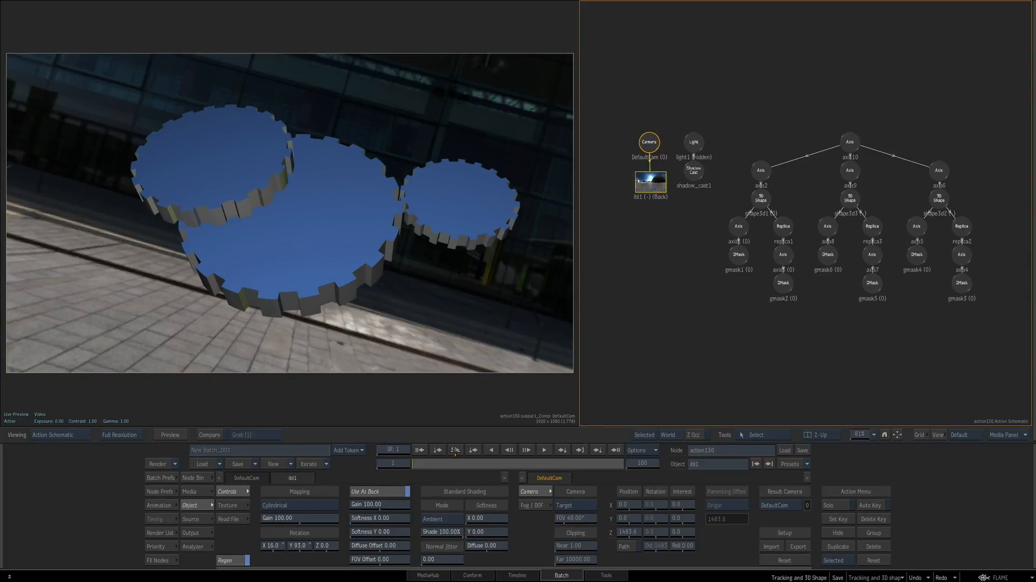
Examine the IBL's texture and Read File settings and browse the preset EXR images without loading one
left_click(233, 505)
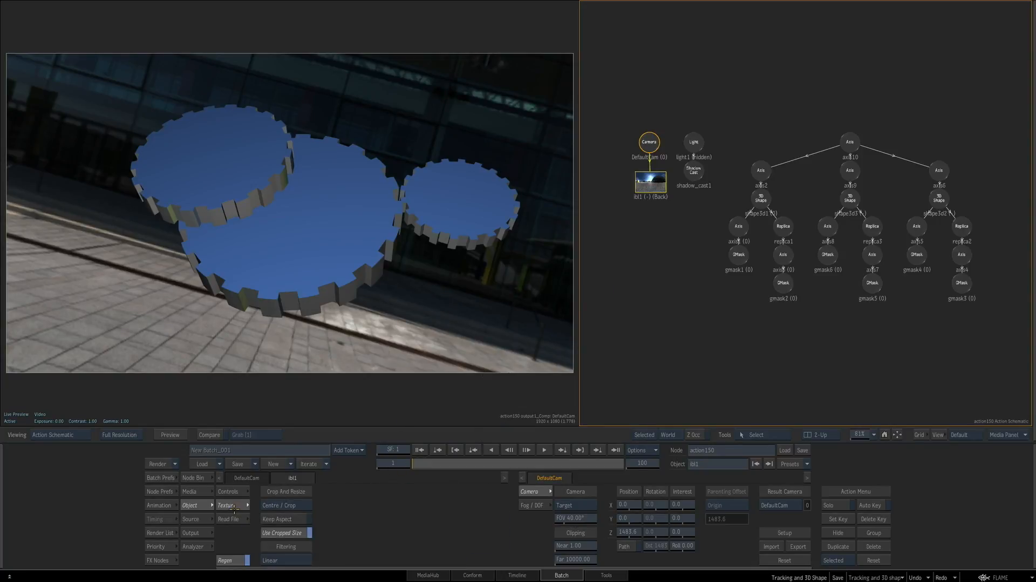
left_click(241, 518)
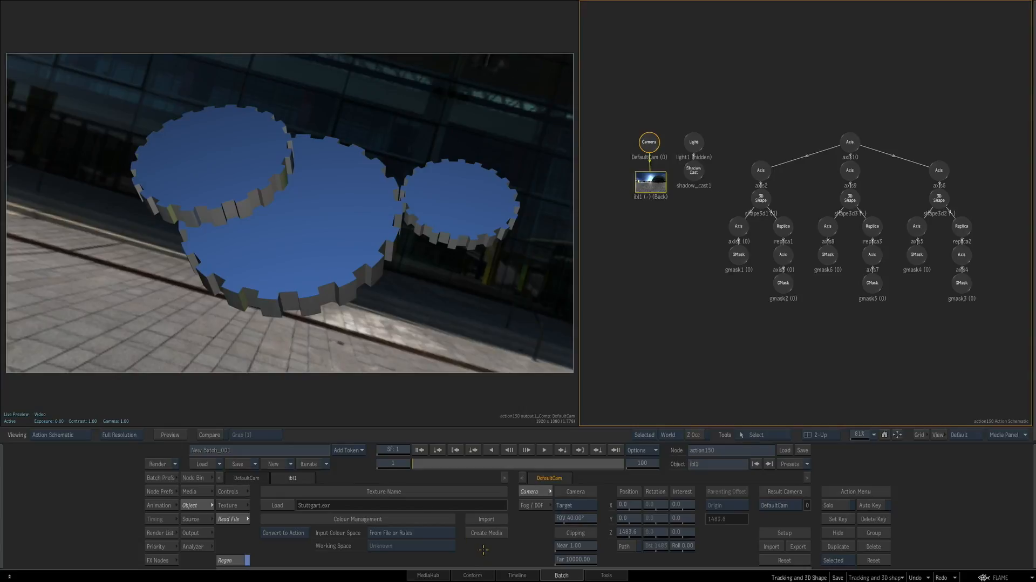
left_click(278, 505)
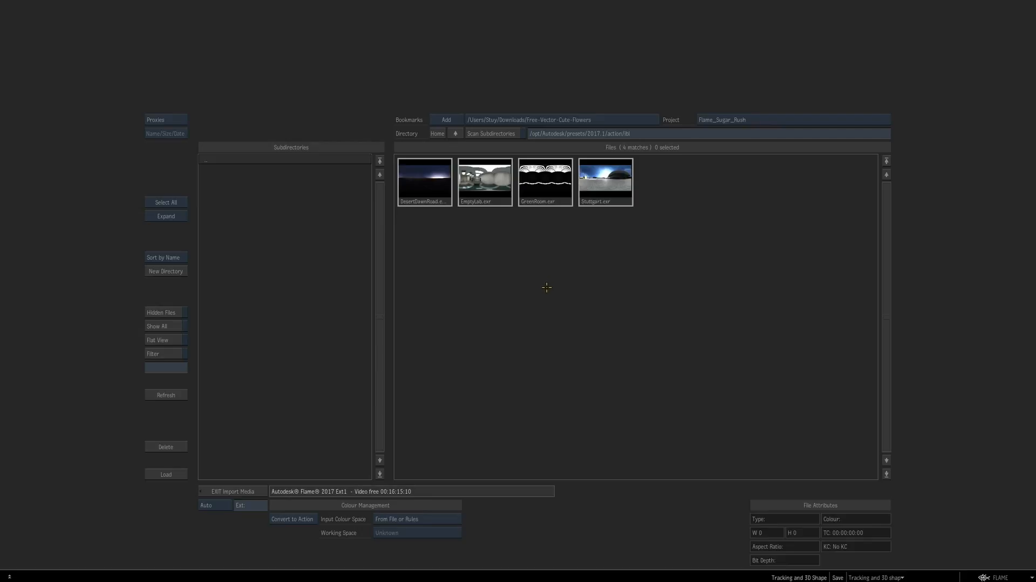
left_click(260, 491)
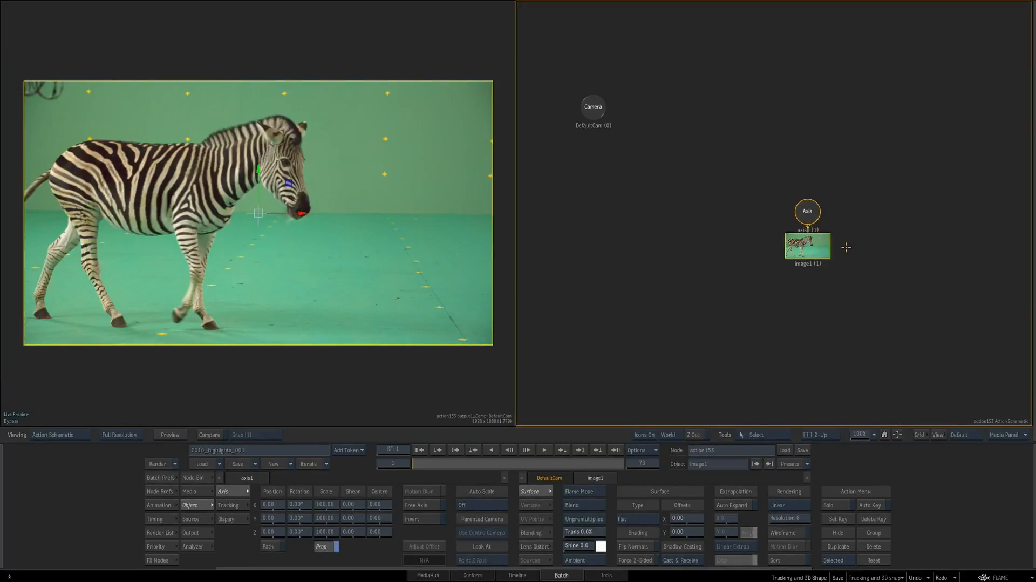
Set the zebra image's surface type to Extended Bicubic and subdivide it into a four-by-four vertex grid
left_click(639, 518)
left_click(614, 485)
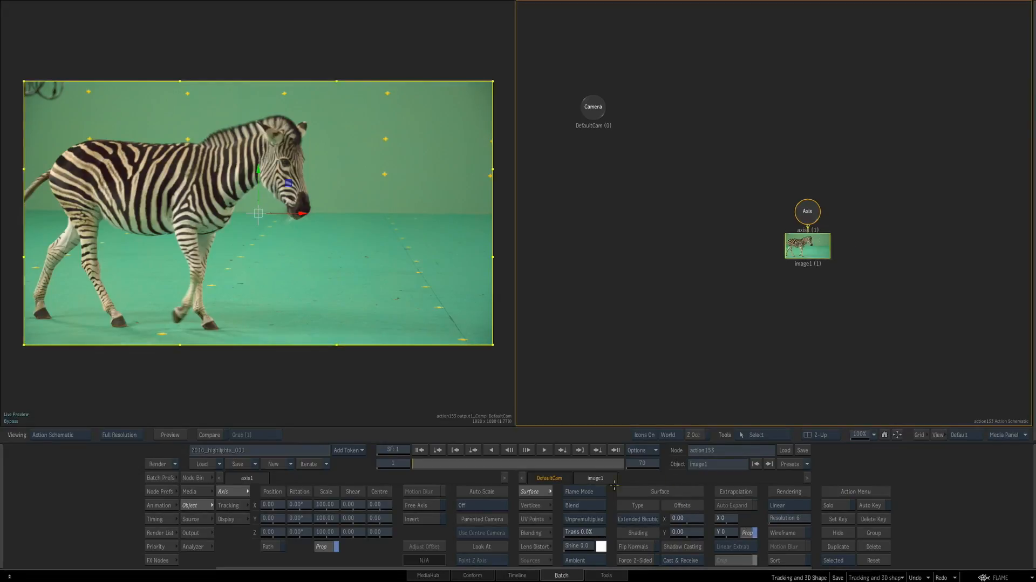
left_click(534, 504)
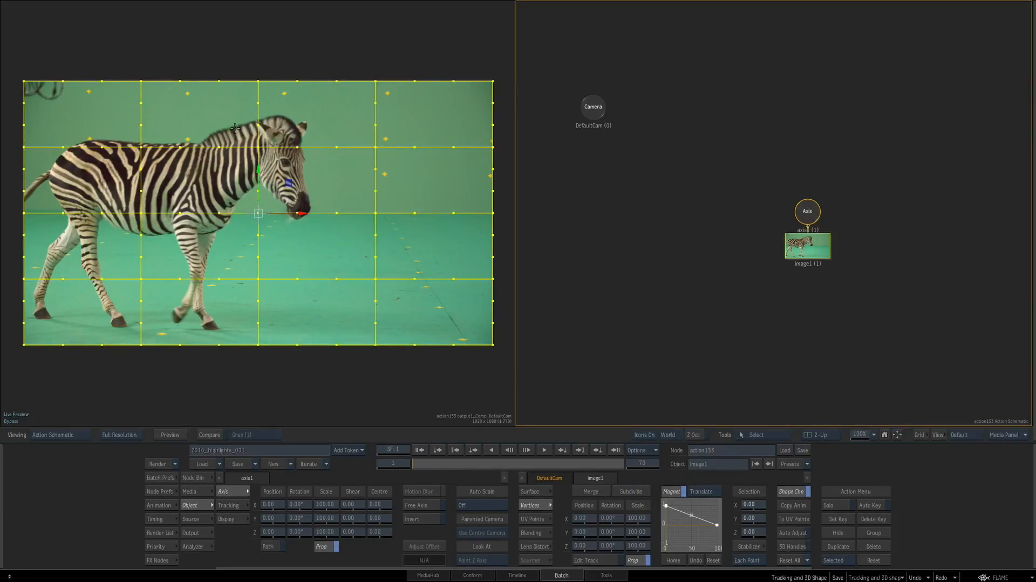
Try warping the zebra's neck, belly and back by moving surface vertices, and reset the deformation
left_click(258, 146)
left_click_drag(258, 147, 256, 142)
left_click_drag(375, 147, 377, 151)
left_click_drag(140, 214, 147, 258)
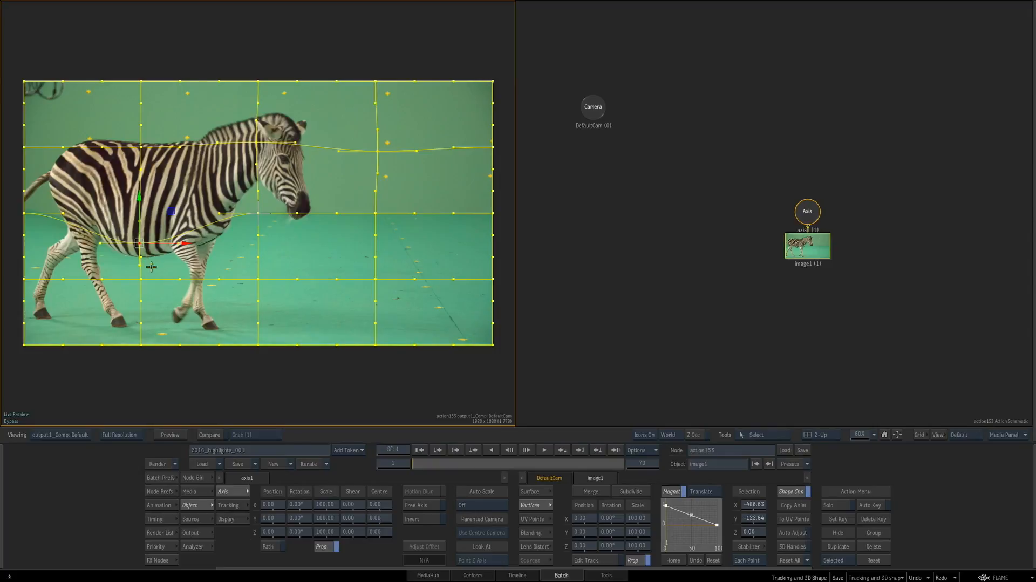
left_click(140, 143)
left_click_drag(139, 142, 127, 129)
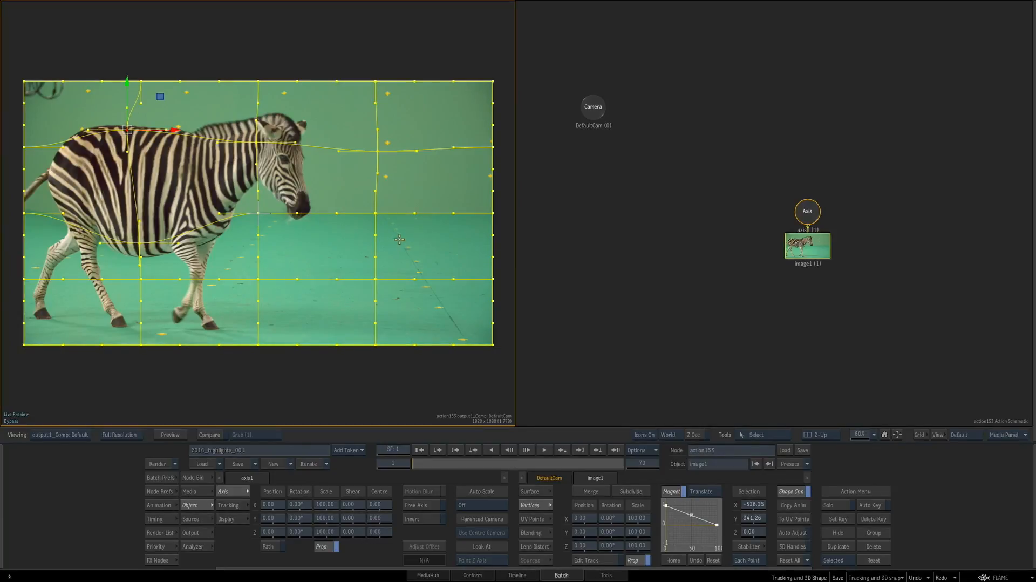
left_click(876, 559)
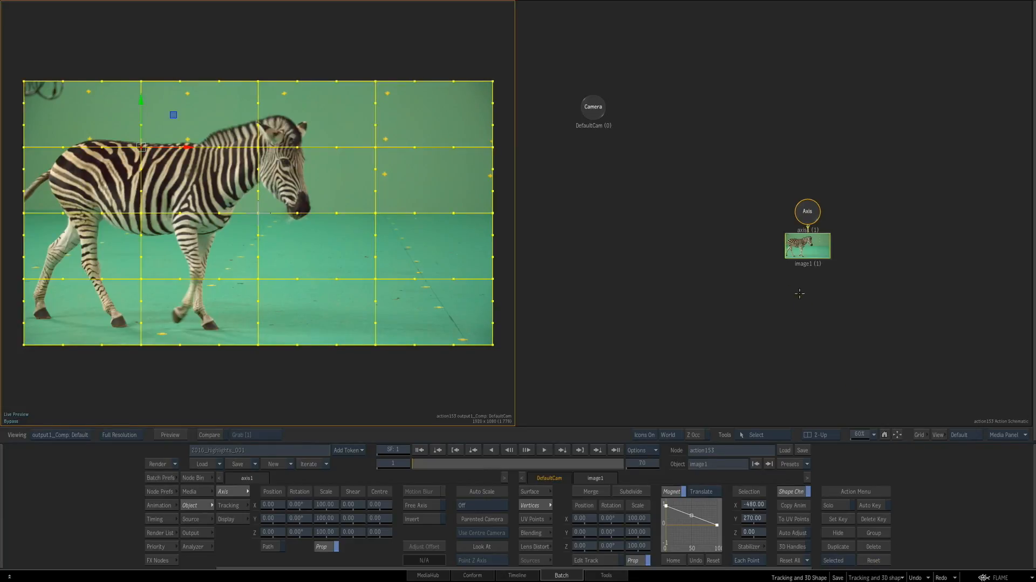
Show the image1 object view beside the composite and try raising the vertex at the zebra's neck
key("F8")
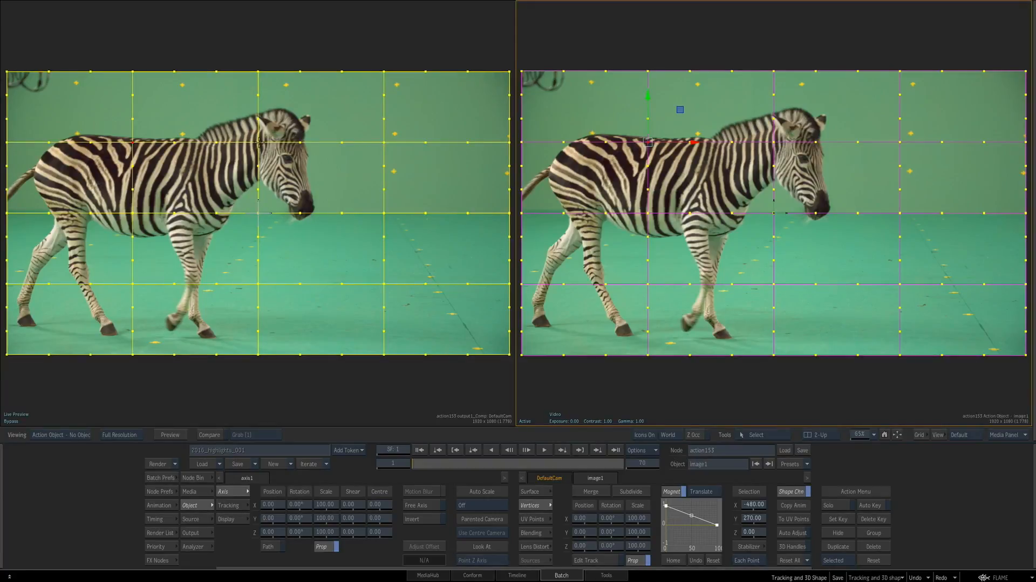
left_click(265, 143)
mouse_move(266, 146)
left_mouse_down()
mouse_move(238, 138)
mouse_move(265, 133)
left_mouse_up()
key("ctrl+z")
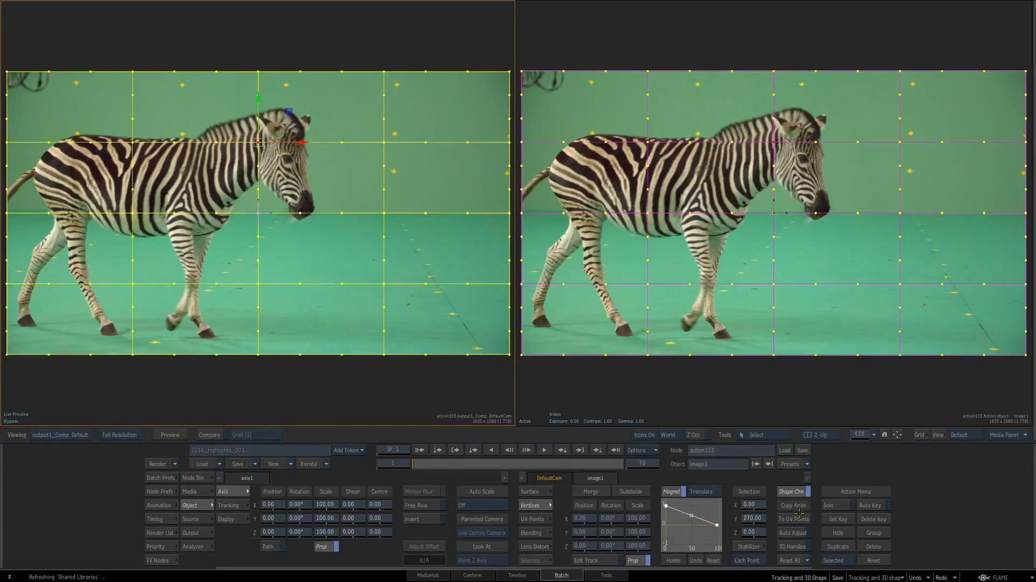
Try sliding the texture at the zebra's neck vertex with the Slide Texture tool
left_click(774, 435)
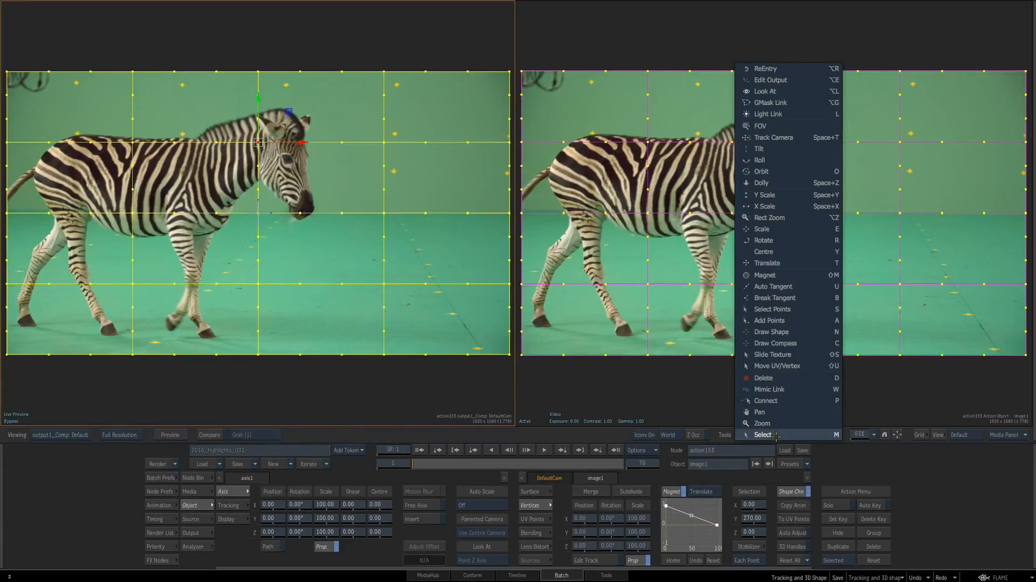
left_click(805, 354)
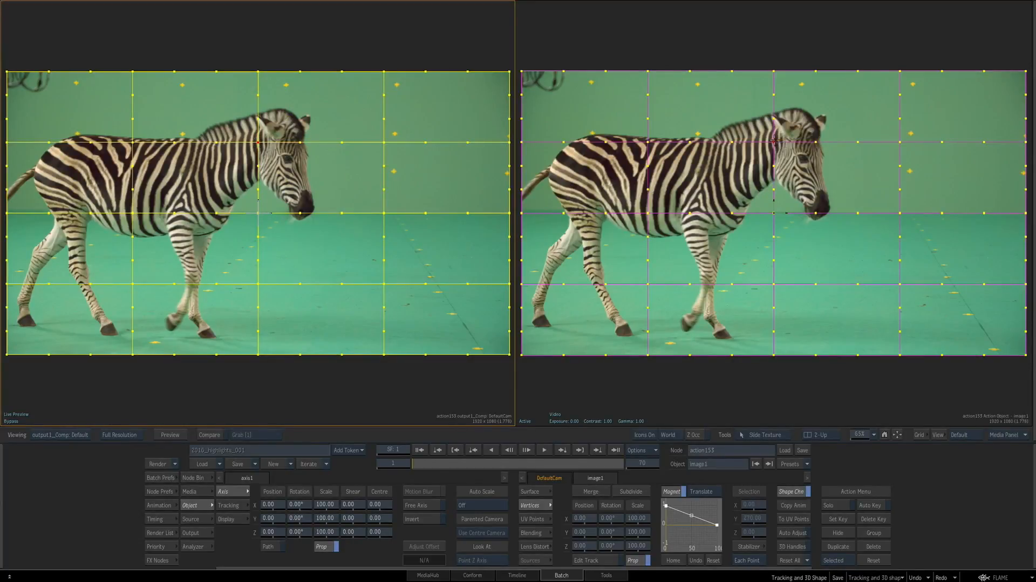
mouse_move(774, 142)
left_mouse_down()
mouse_move(779, 127)
mouse_move(782, 138)
mouse_move(759, 150)
mouse_move(773, 120)
mouse_move(753, 162)
mouse_move(766, 181)
mouse_move(774, 137)
mouse_move(762, 176)
mouse_move(754, 145)
mouse_move(766, 144)
left_mouse_up()
Choose the Move UV/Vertex tool, undo the surface subdivision and enable Auto Adjust
right_click(781, 435)
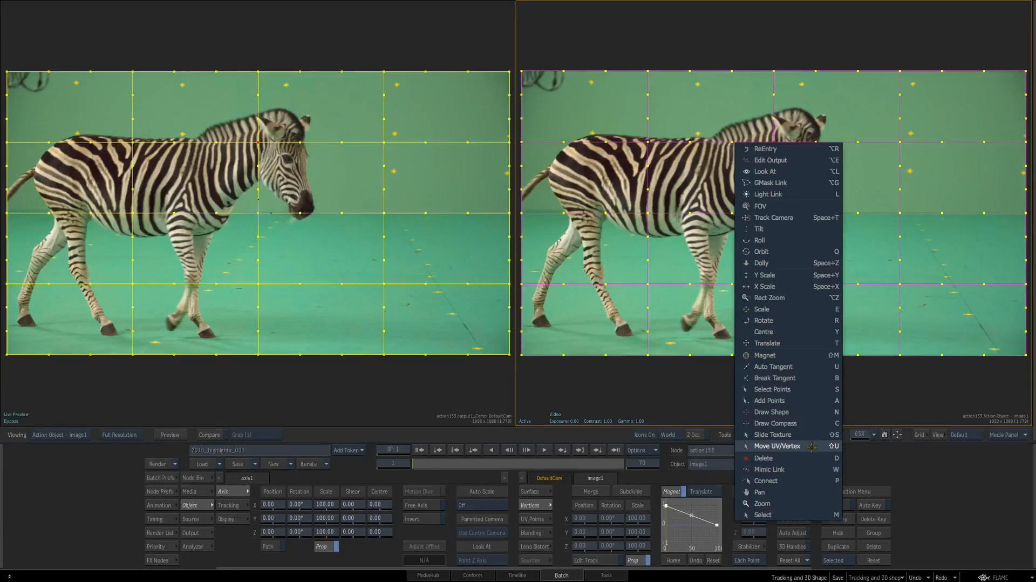
left_click(812, 448)
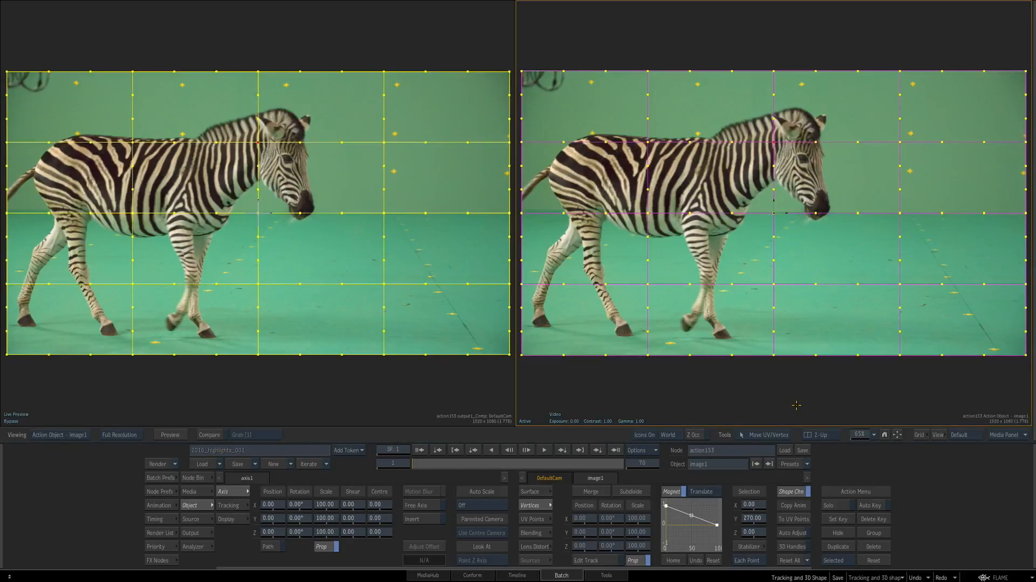
key("ctrl+z")
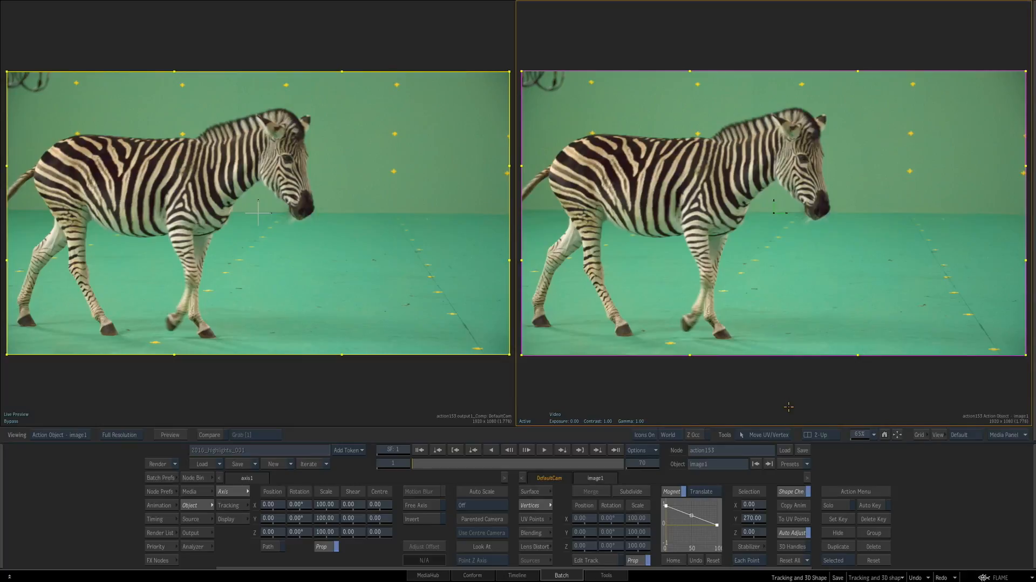
Move the surface's four corner points inward to frame the zebra's body and neck
left_click_drag(510, 72, 296, 94)
left_click_drag(11, 73, 64, 125)
left_click_drag(7, 354, 64, 244)
left_click_drag(509, 354, 247, 249)
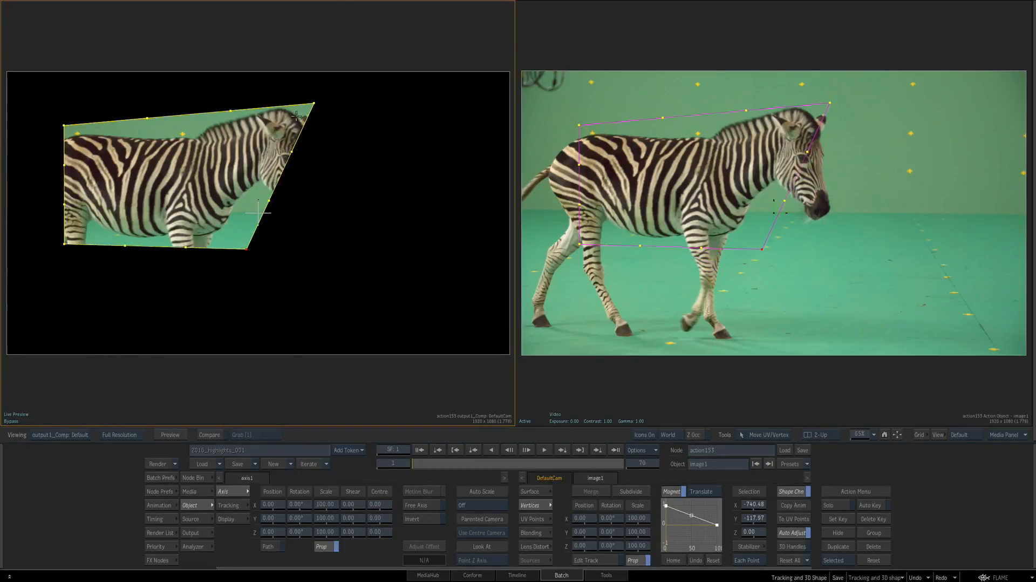
left_click_drag(314, 103, 263, 118)
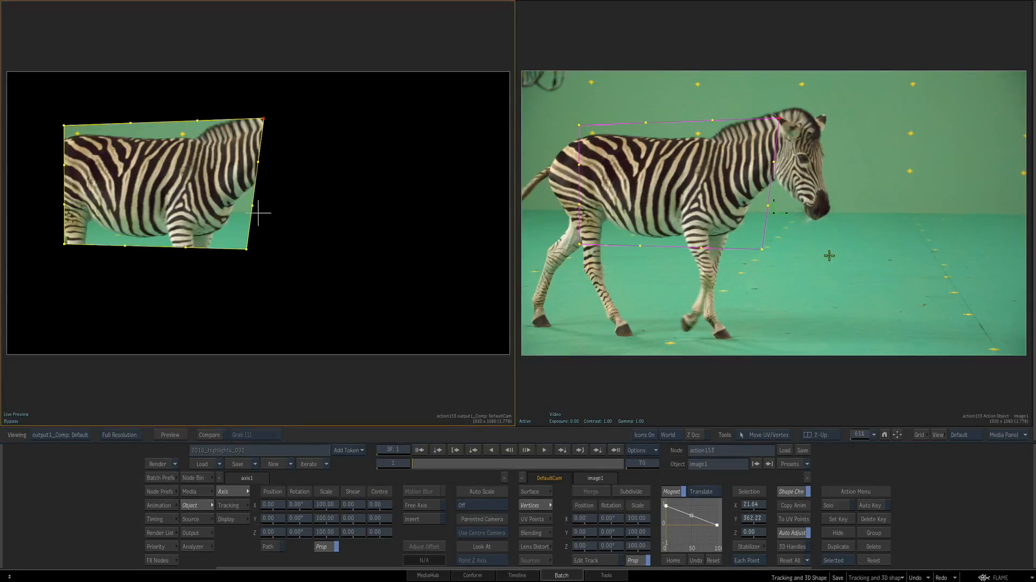
left_click(544, 520)
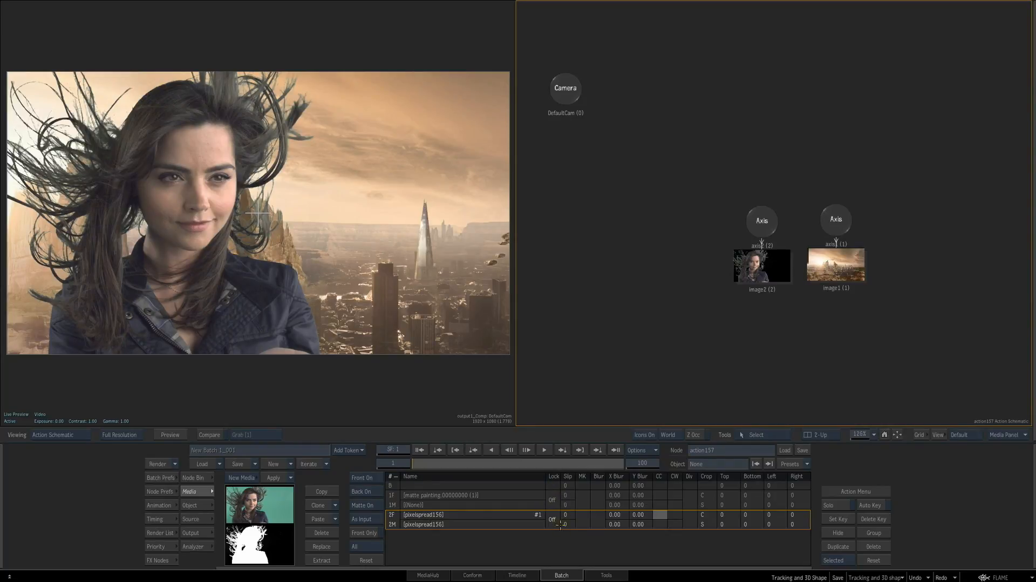
Try locking the woman's media layer to frame 18 and return its Lock to Off
left_click_drag(553, 519, 613, 523)
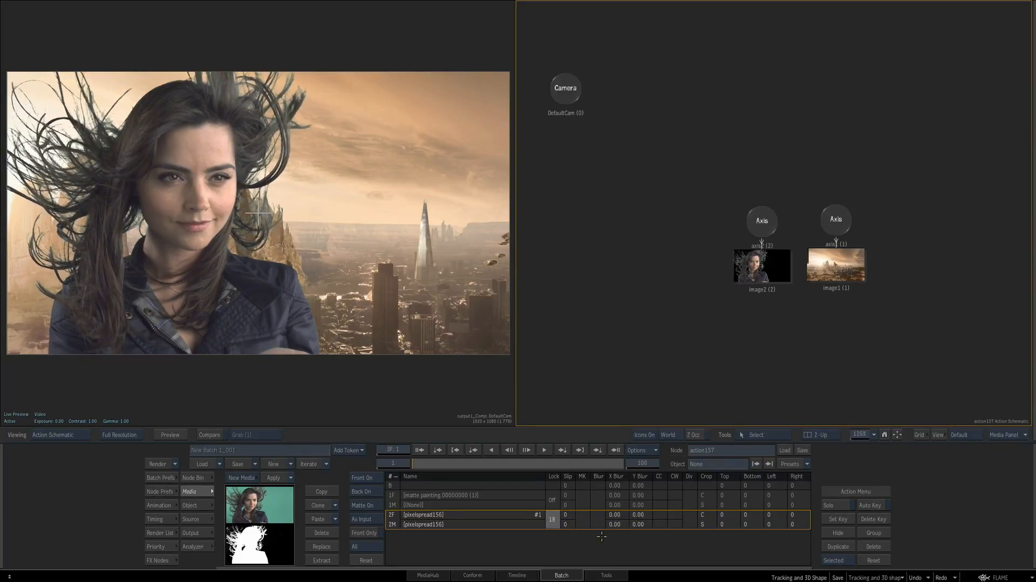
left_click(549, 523)
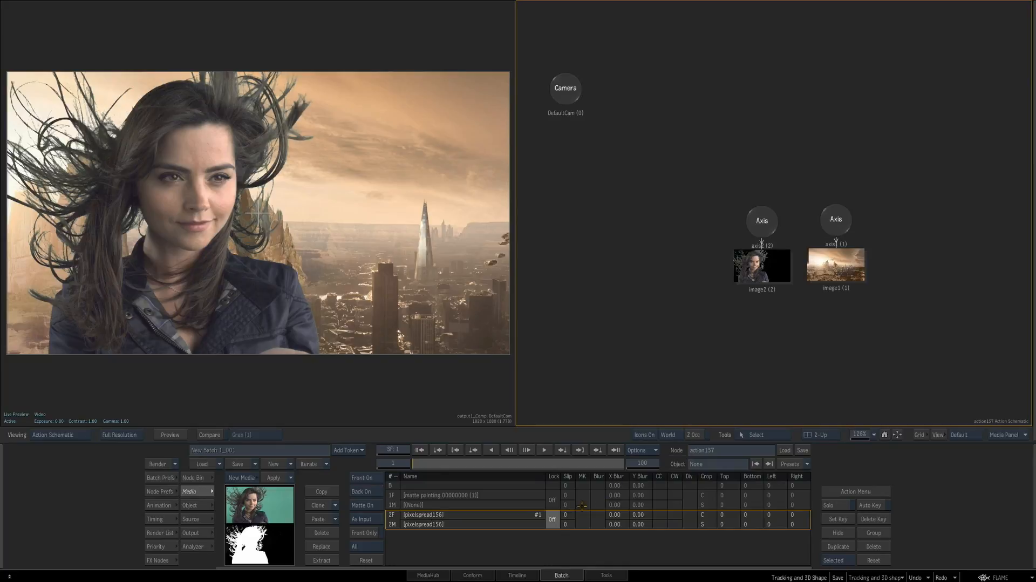
Tint the woman's media layer purple with the Colour Warper
left_click(676, 515)
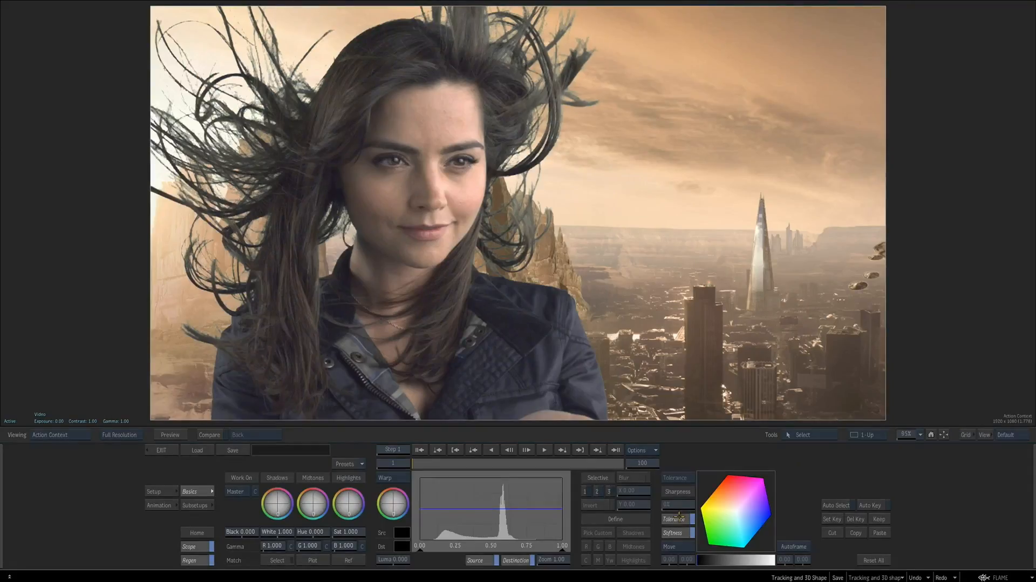
left_click_drag(329, 500, 360, 462)
key("ctrl+z")
left_click(161, 450)
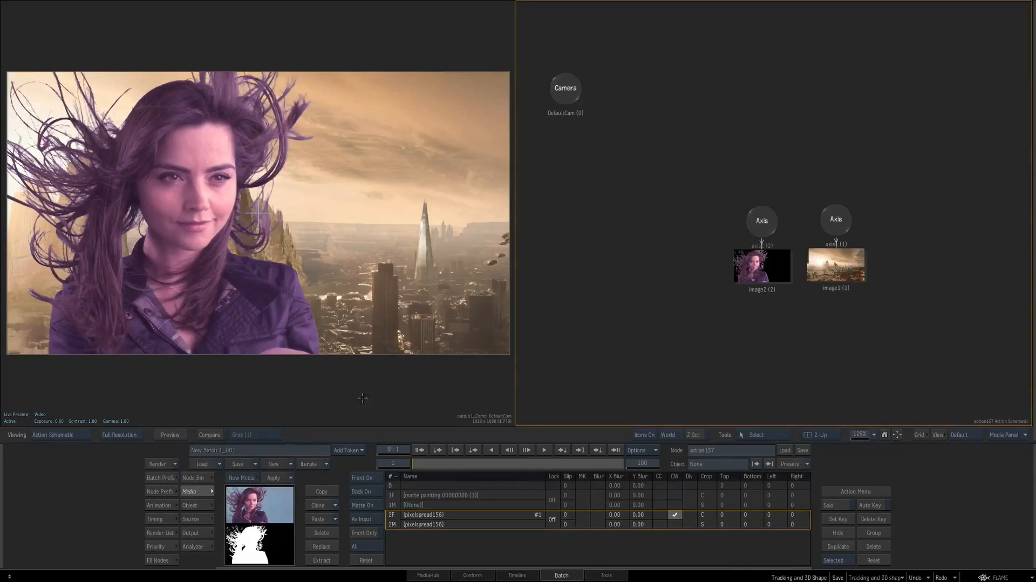
Try adding contrast to the woman's layer with an S-shaped luminance curve in Colour Correct, and remove the colour changes
left_click(659, 515)
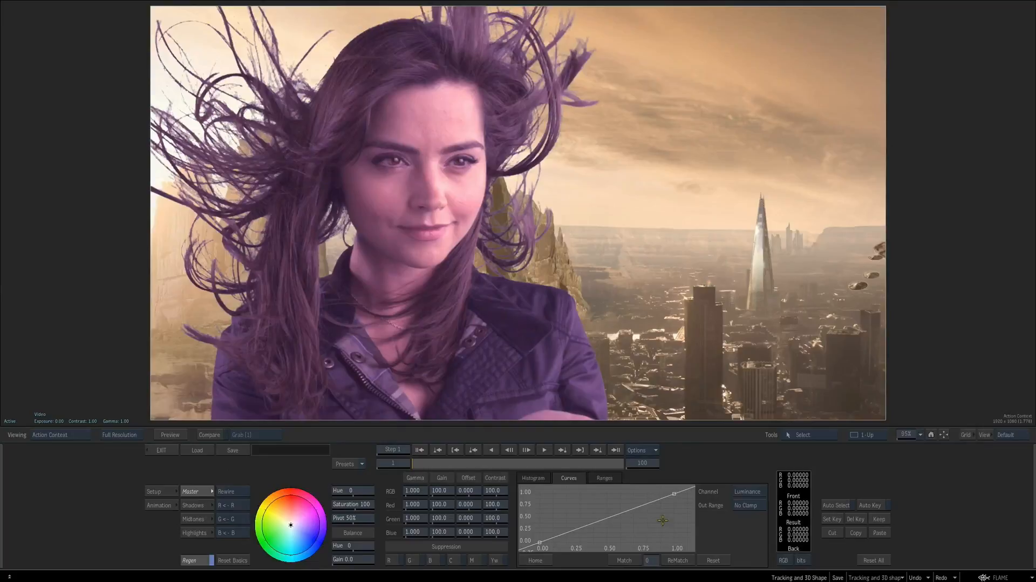
left_click(585, 526)
left_click_drag(644, 504, 644, 498)
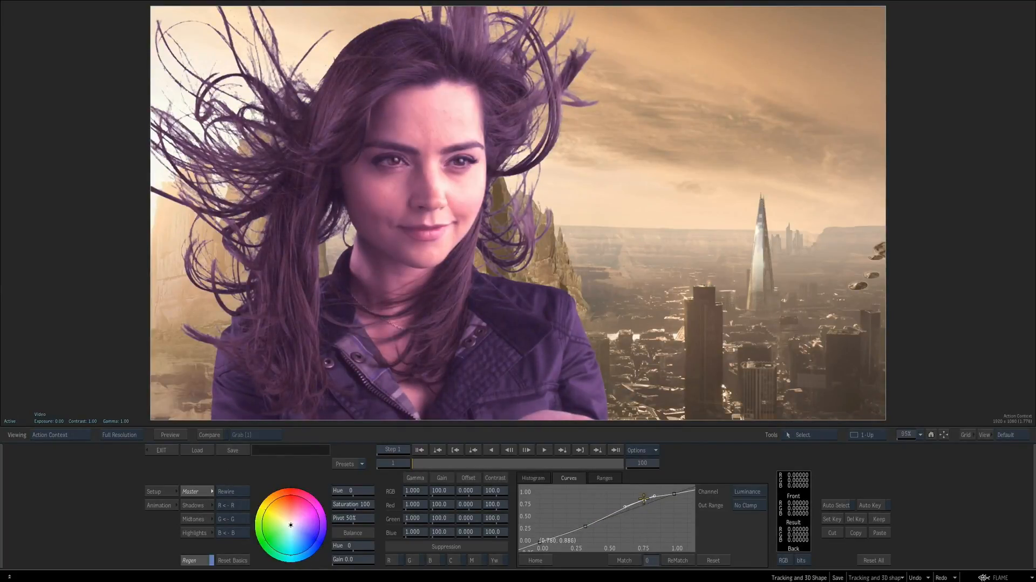
left_click(586, 526)
left_click_drag(586, 528, 585, 529)
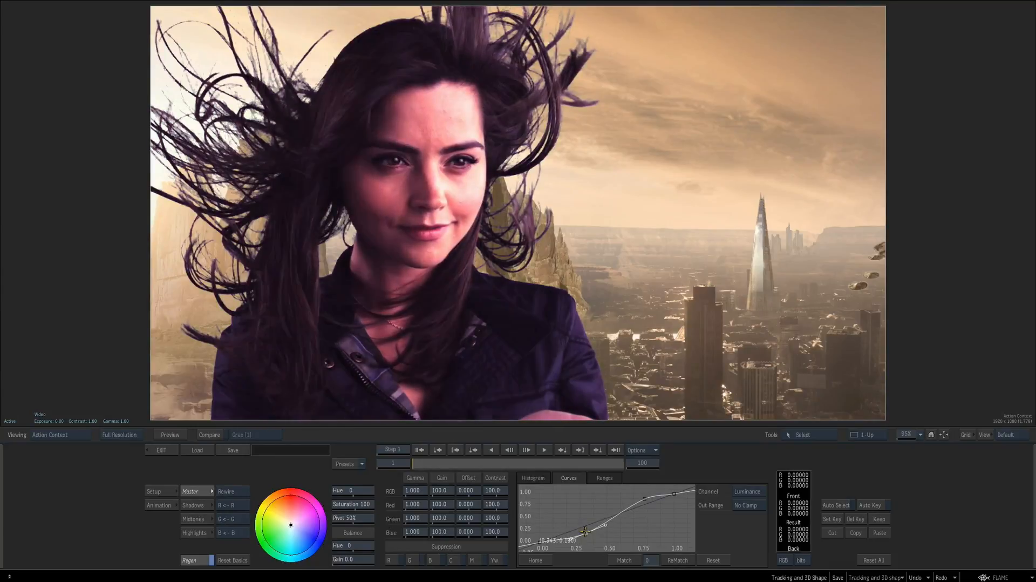
left_click(617, 509)
left_click(163, 450)
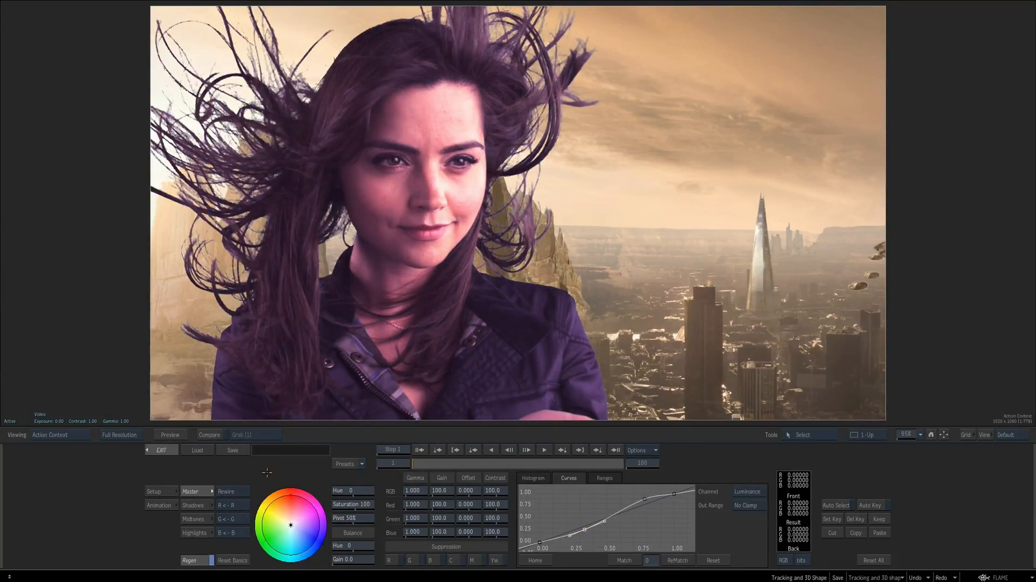
left_click(675, 514)
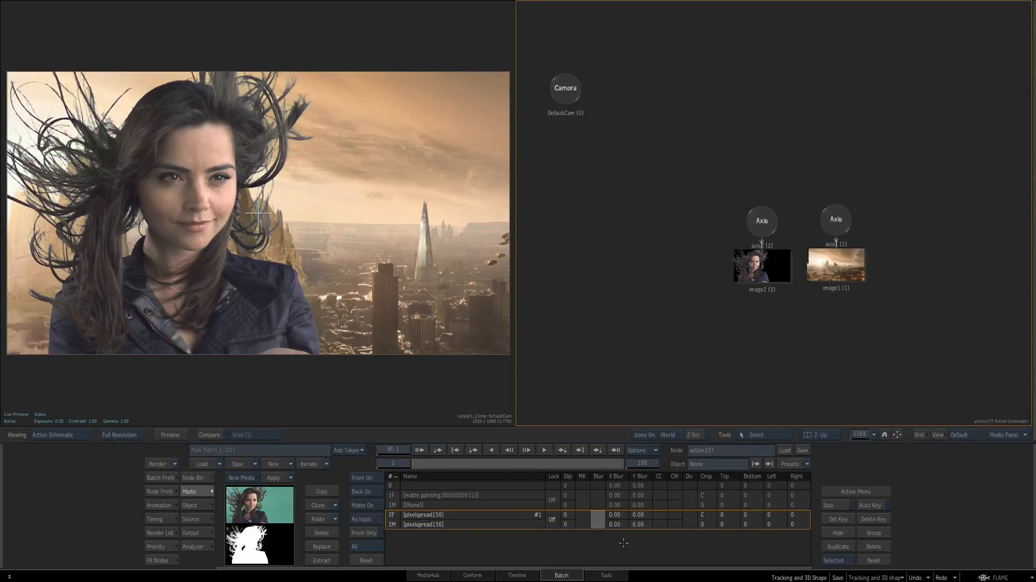
Give the woman's media layer a Radial blur with Amount 12.00, Lock To Front and Use Matte enabled
left_click_drag(619, 514, 633, 518)
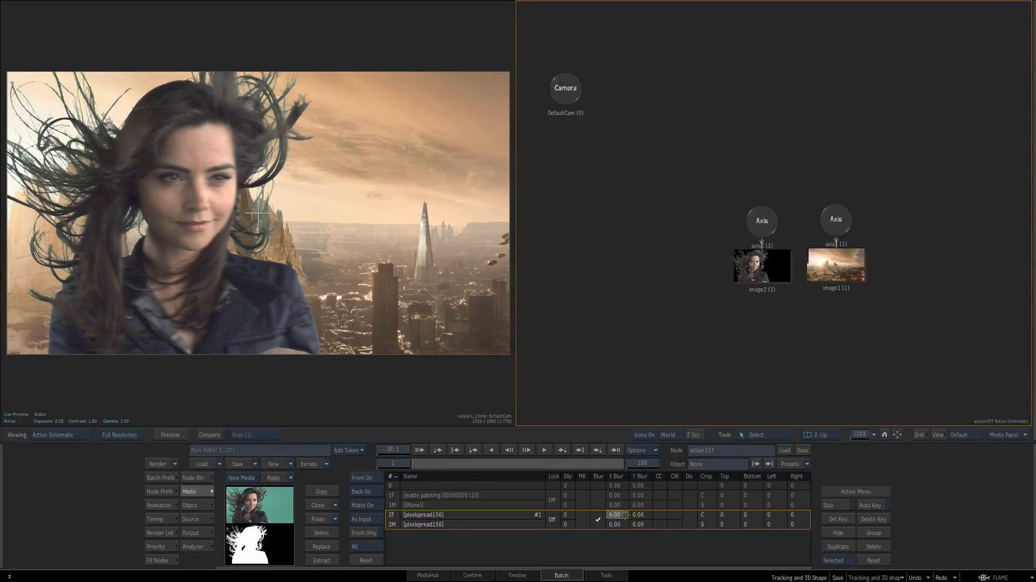
double_click(598, 519)
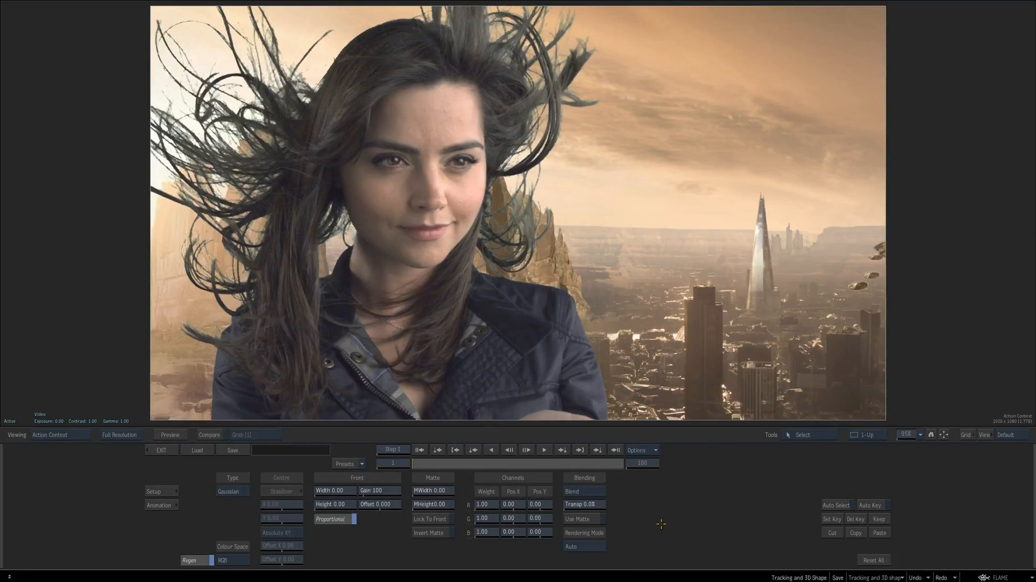
left_click(233, 491)
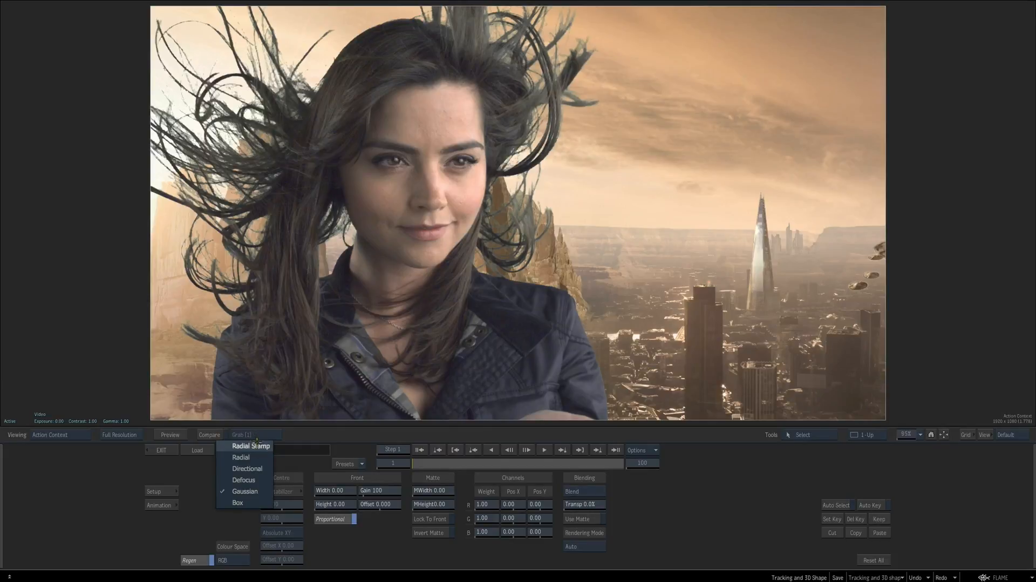
left_click(241, 457)
left_click(443, 518)
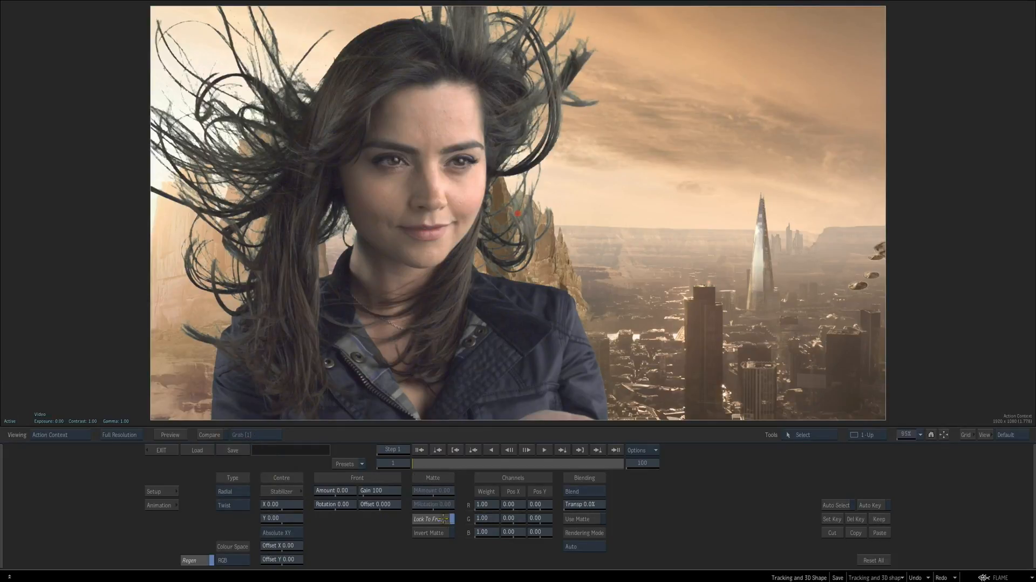
left_click(599, 519)
left_click_drag(342, 495, 345, 496)
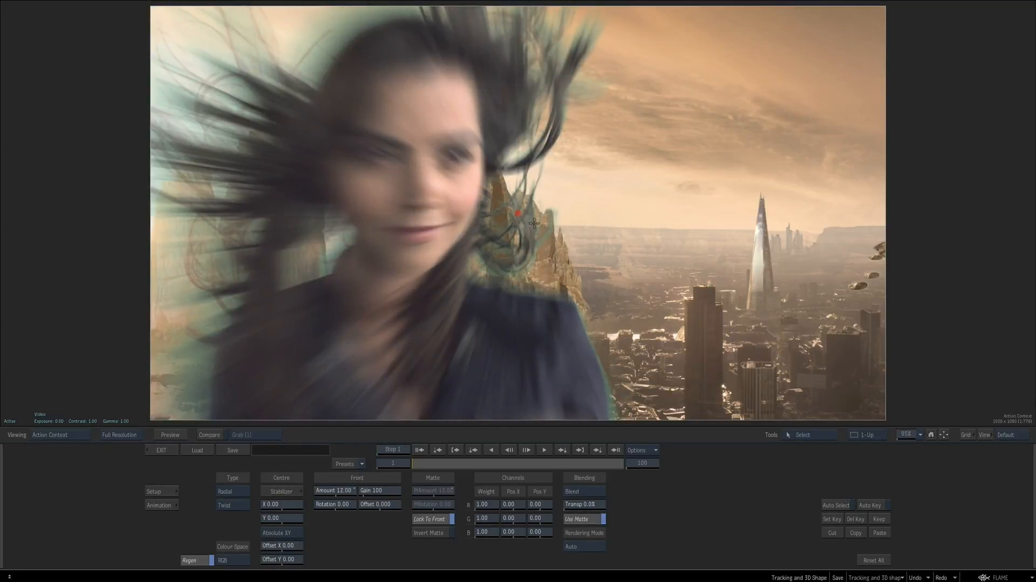
Recentre the radial blur on the woman's face, and remove the blur from her media layer
mouse_move(365, 230)
left_mouse_down()
mouse_move(451, 161)
mouse_move(694, 112)
mouse_move(421, 117)
mouse_move(405, 166)
left_mouse_up()
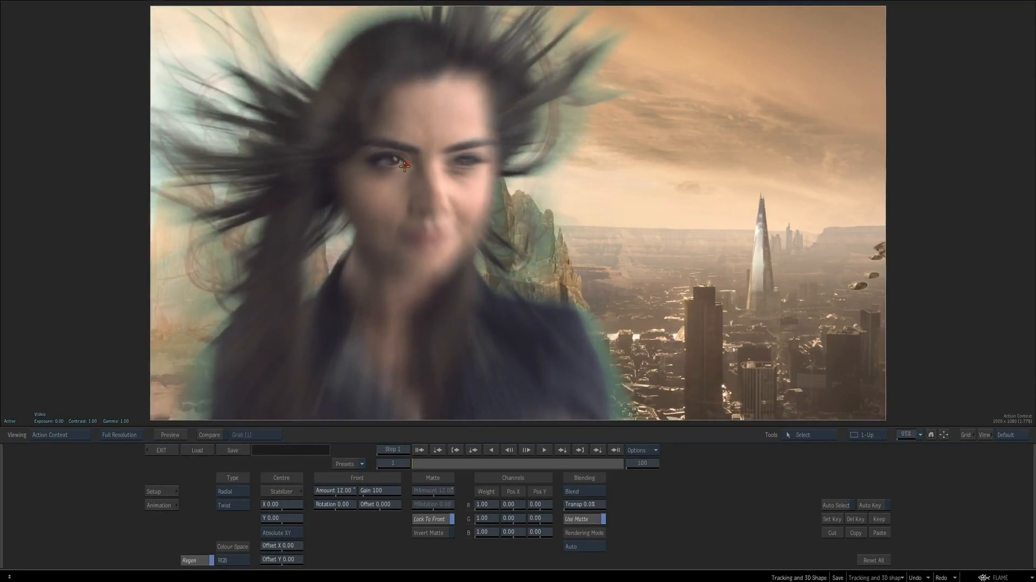
left_click(168, 452)
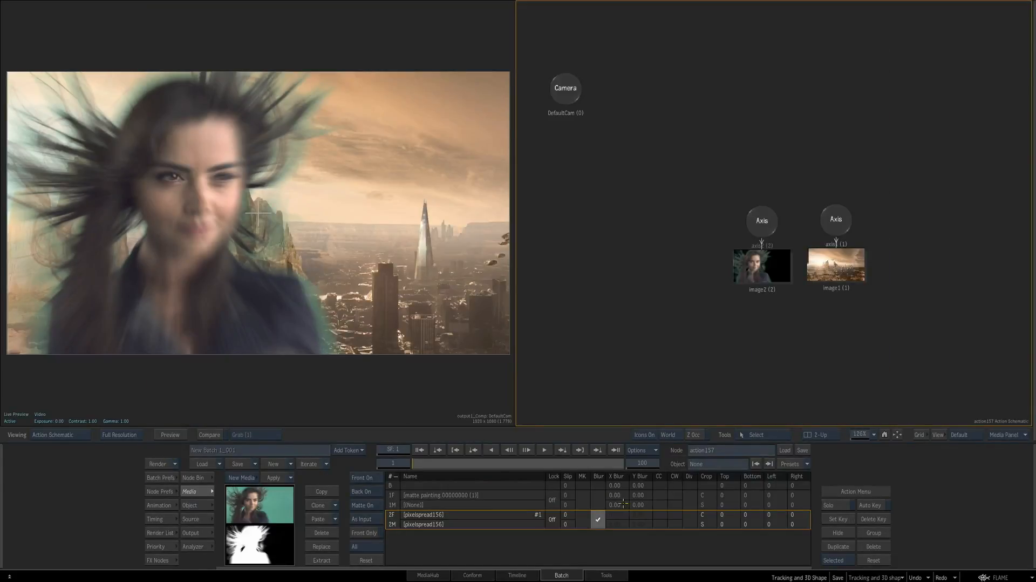
left_click(598, 519)
Enable Auto Key, animate the woman's layer with a yellow Colour Correct balance between frames 1 and 100, and view its animation curves
left_click(873, 505)
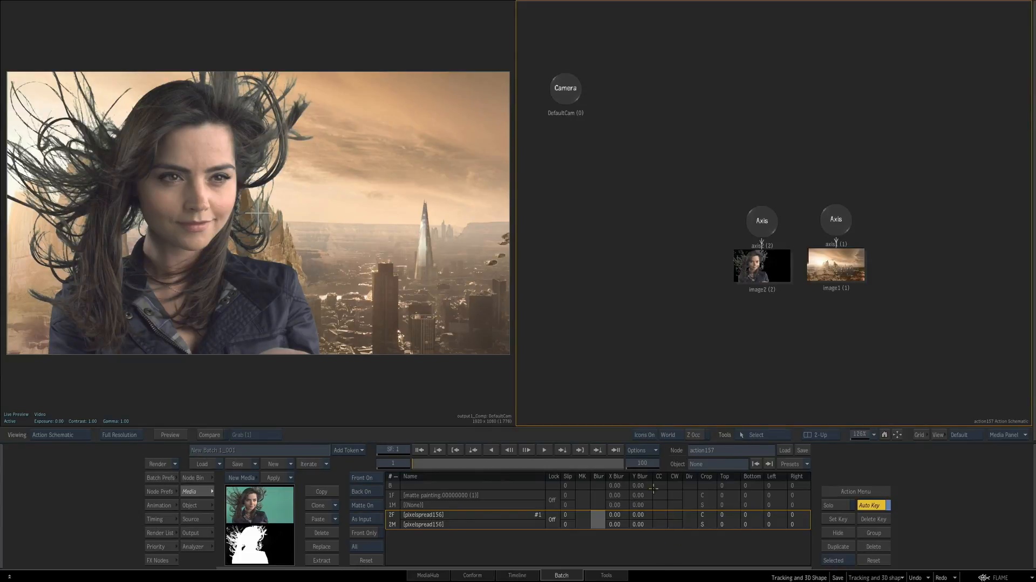
double_click(662, 516)
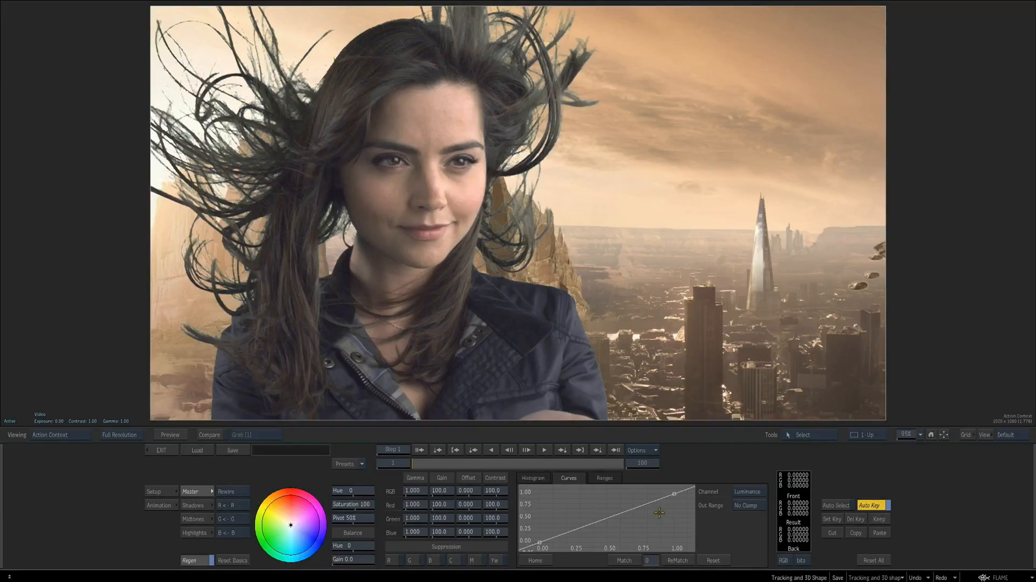
mouse_move(282, 518)
left_mouse_down()
mouse_move(309, 534)
mouse_move(300, 530)
left_mouse_up()
left_click(616, 450)
left_click(155, 448)
left_click_drag(623, 463, 410, 468)
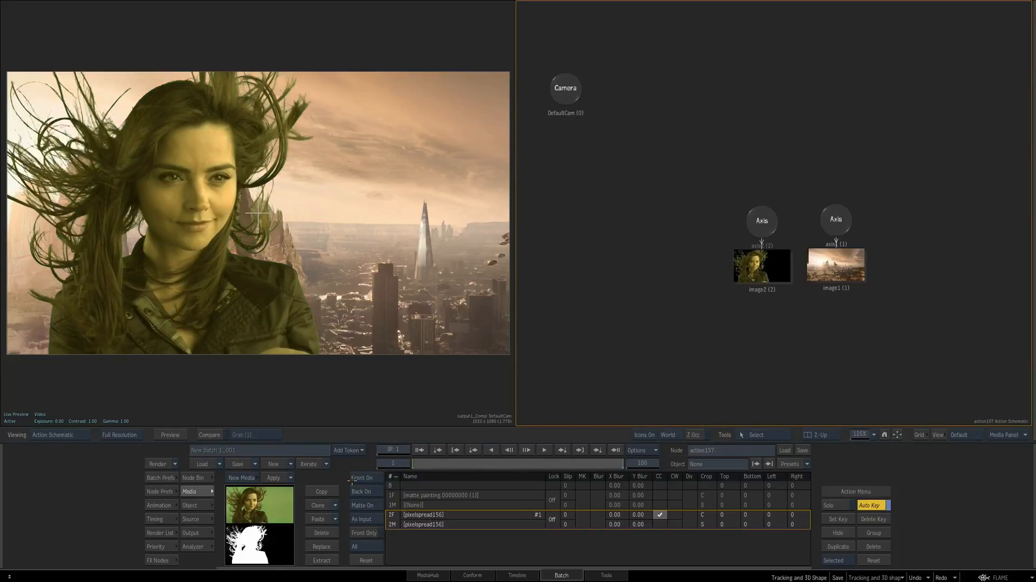
key("alt+grave")
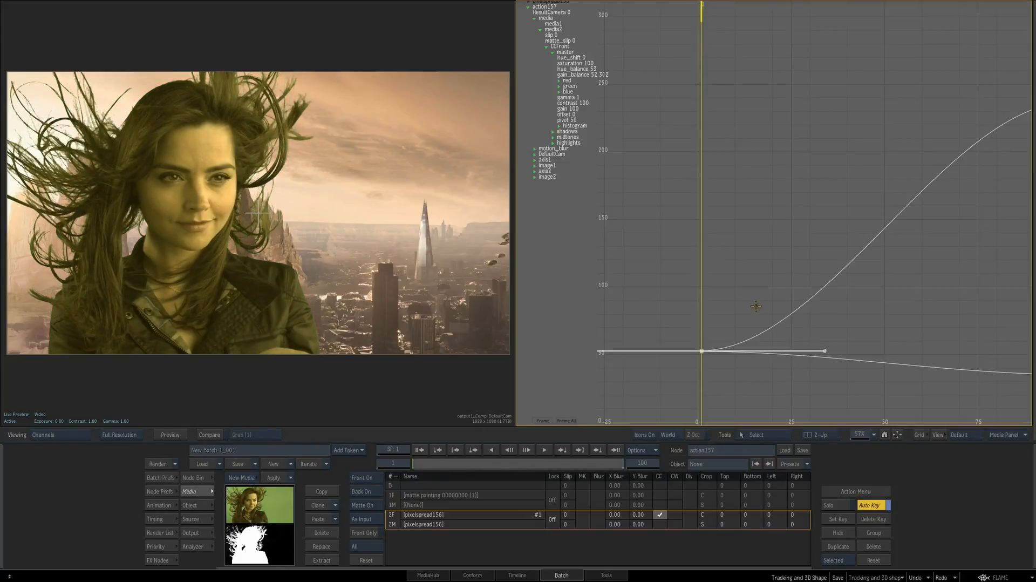
scroll(561, 214, "up", 2)
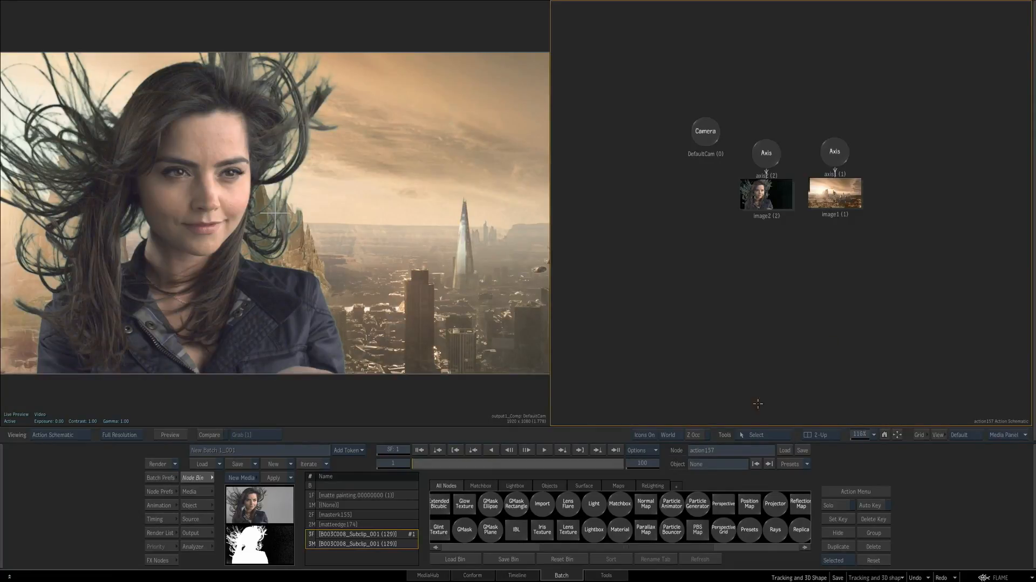
Try adding a generic Matchbox node for the woman's image, and leave the shader browser without loading a shader
left_click(493, 485)
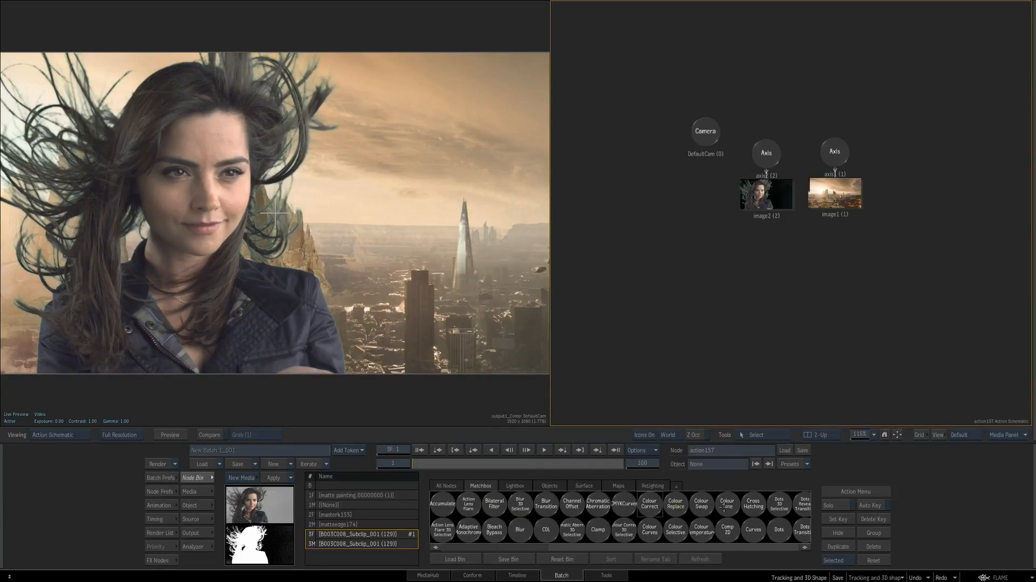
left_click(758, 195)
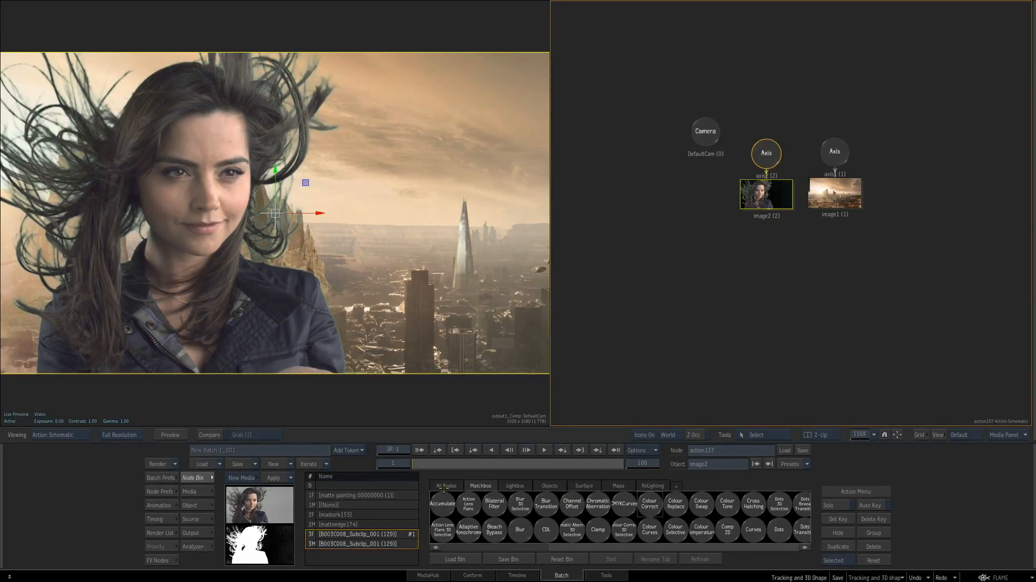
left_click(446, 485)
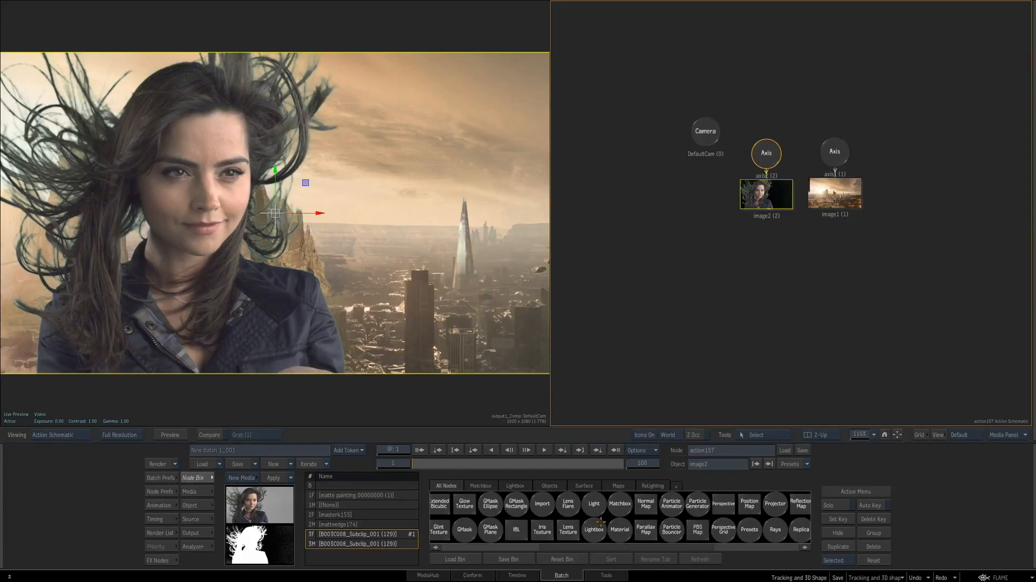
left_click_drag(619, 503, 766, 314)
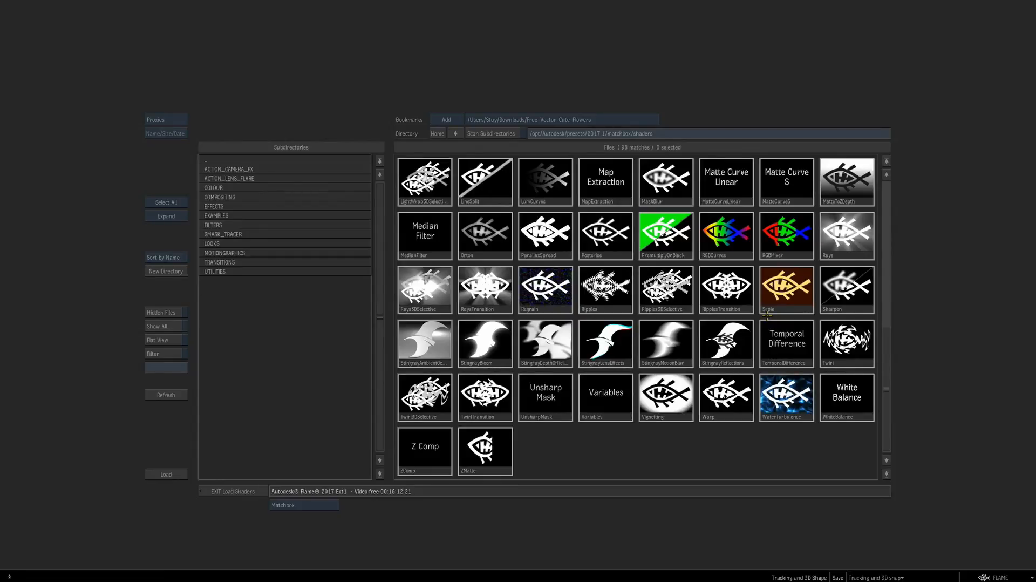
left_click(232, 492)
Add a Parallax Spread Matchbox to the woman's image and adjust its Amount
left_click(488, 486)
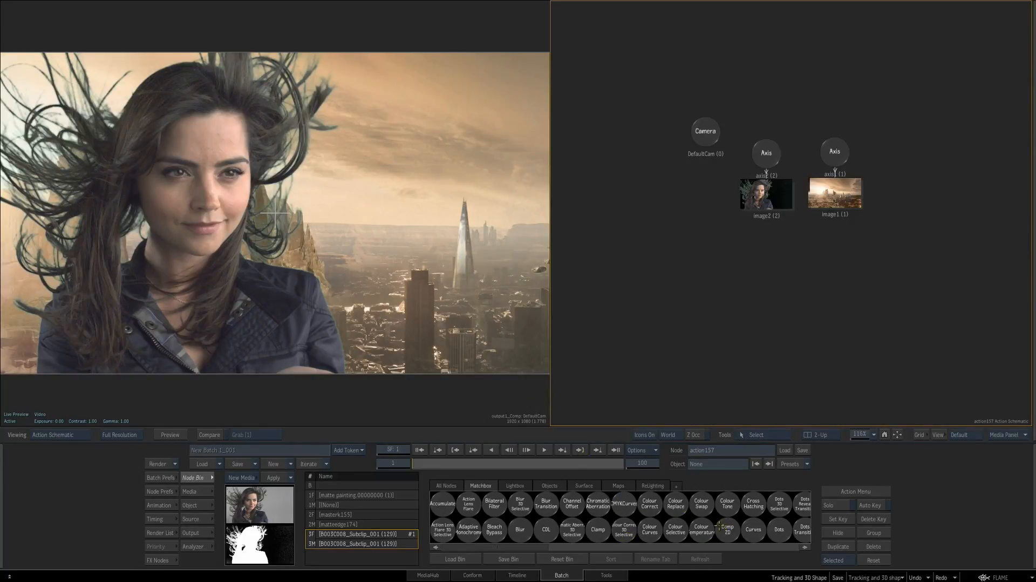
scroll(715, 526, "down", 5)
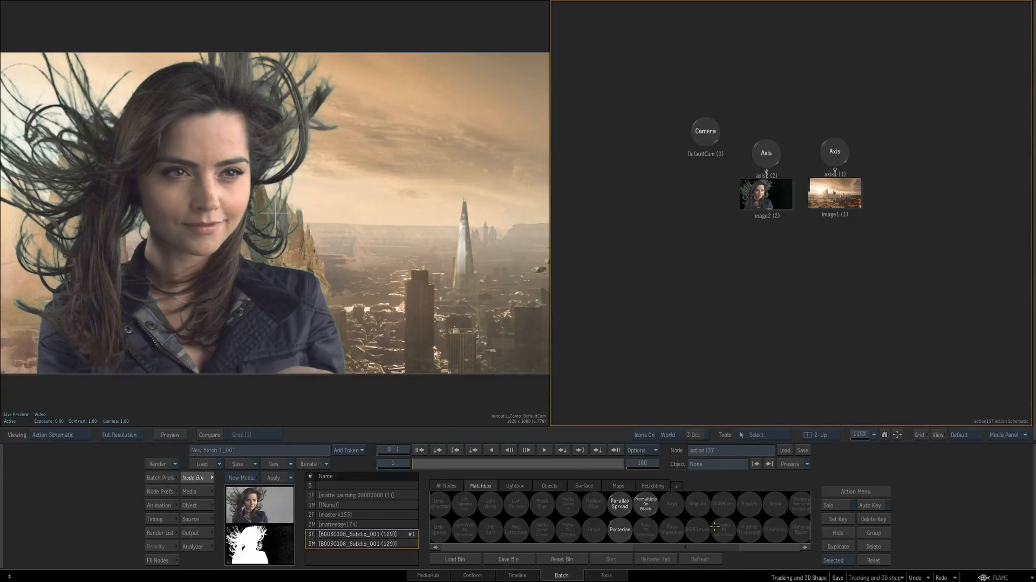
left_click(789, 198)
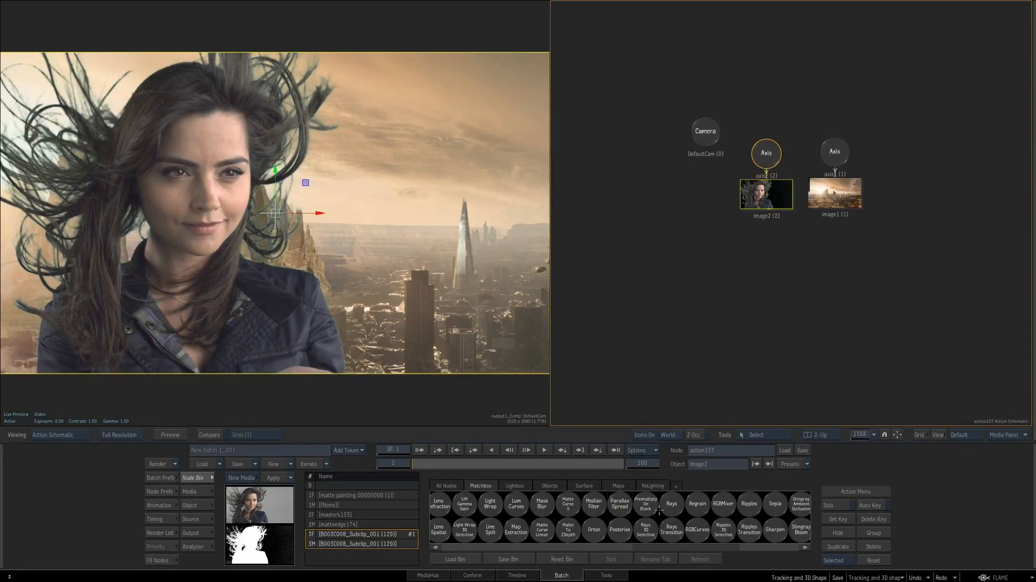
left_click(619, 502)
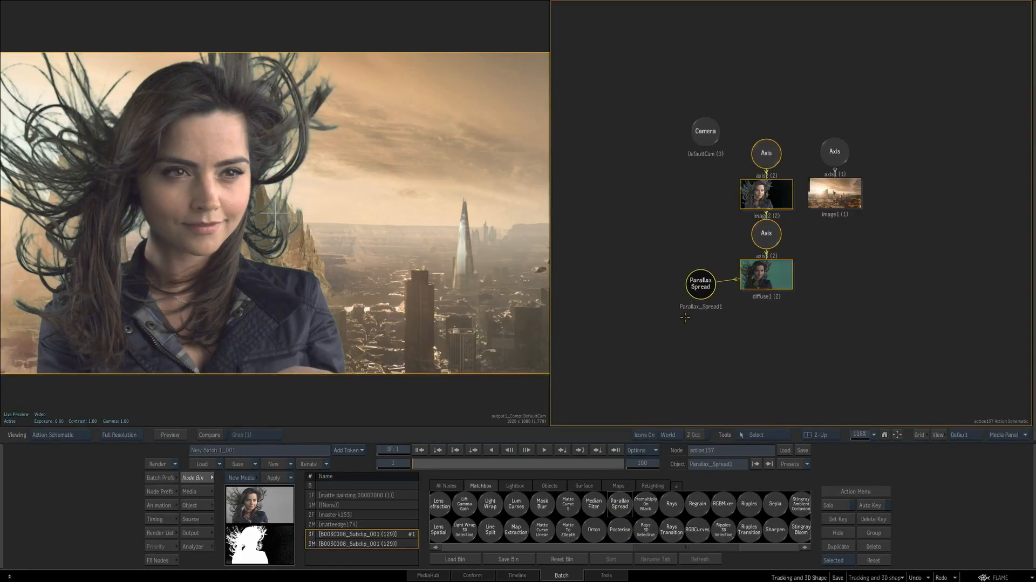
double_click(700, 288)
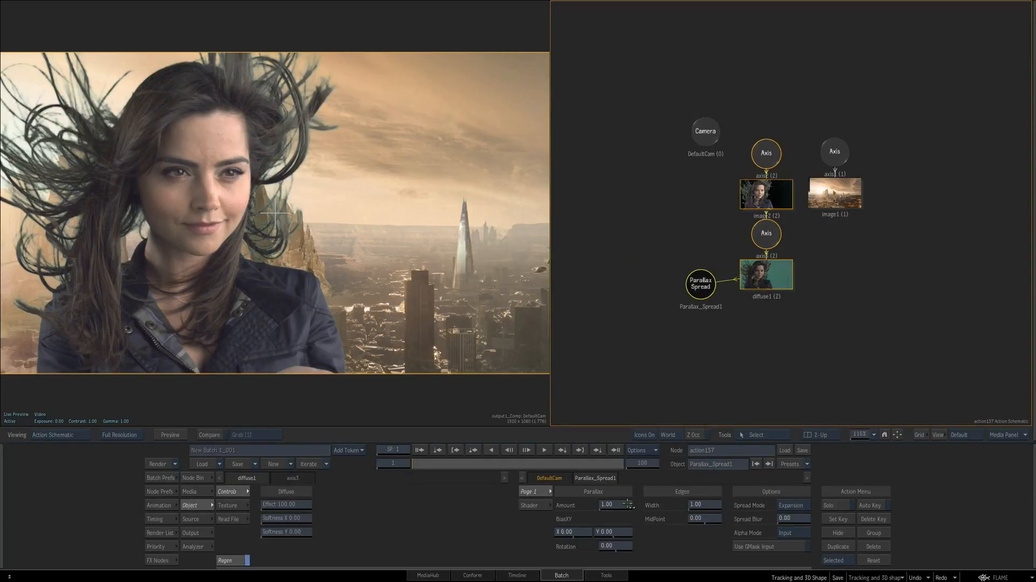
left_click_drag(616, 504, 633, 503)
Attach a Colour Correct Matchbox to the woman's diffuse map, raise Master Contrast to about 113 and adjust Master Gamma
left_click(193, 478)
scroll(615, 510, "up", 5)
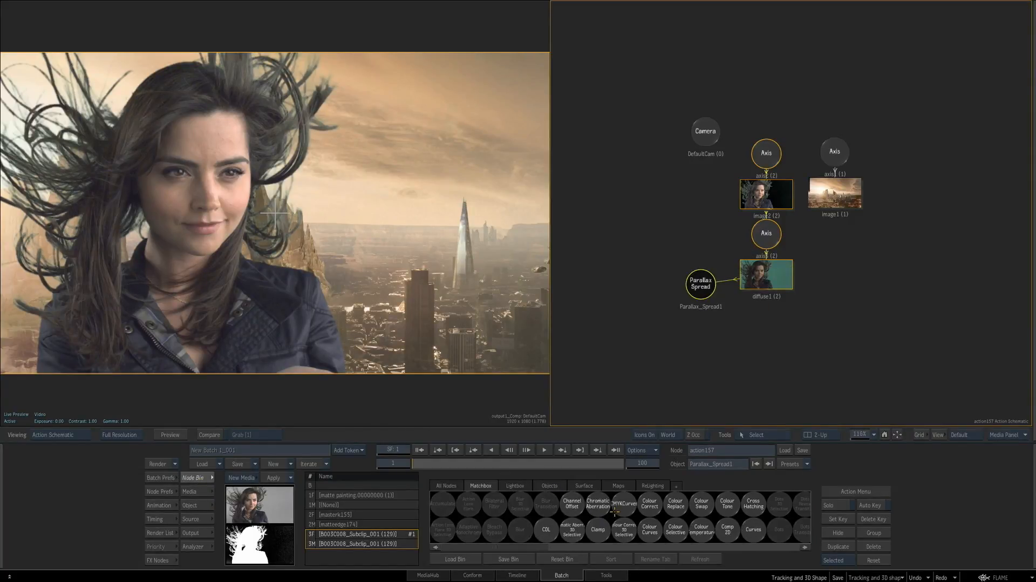
left_click_drag(652, 504, 766, 332)
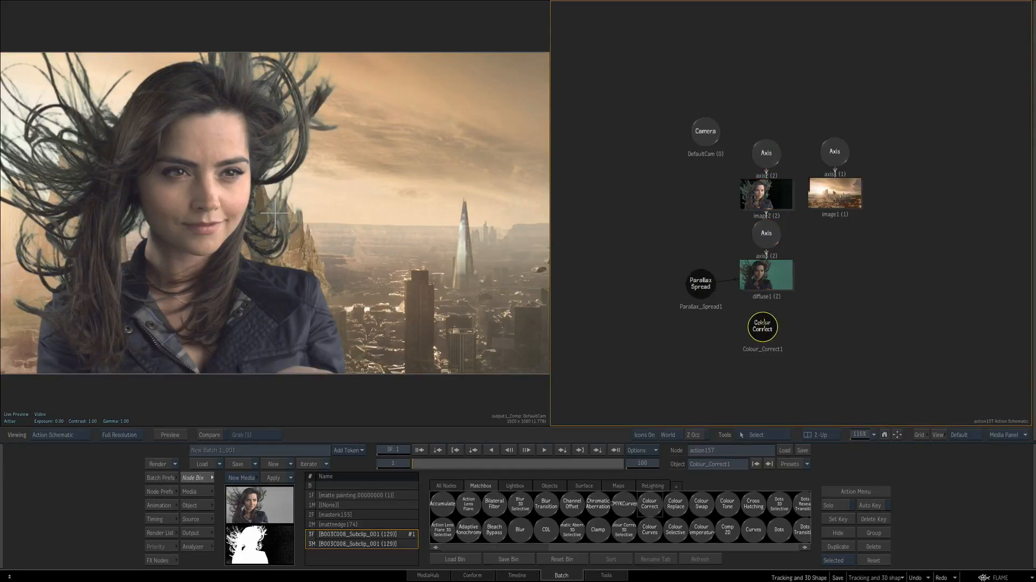
mouse_move(759, 314)
left_mouse_down()
mouse_move(768, 284)
mouse_move(761, 319)
left_mouse_up()
double_click(765, 335)
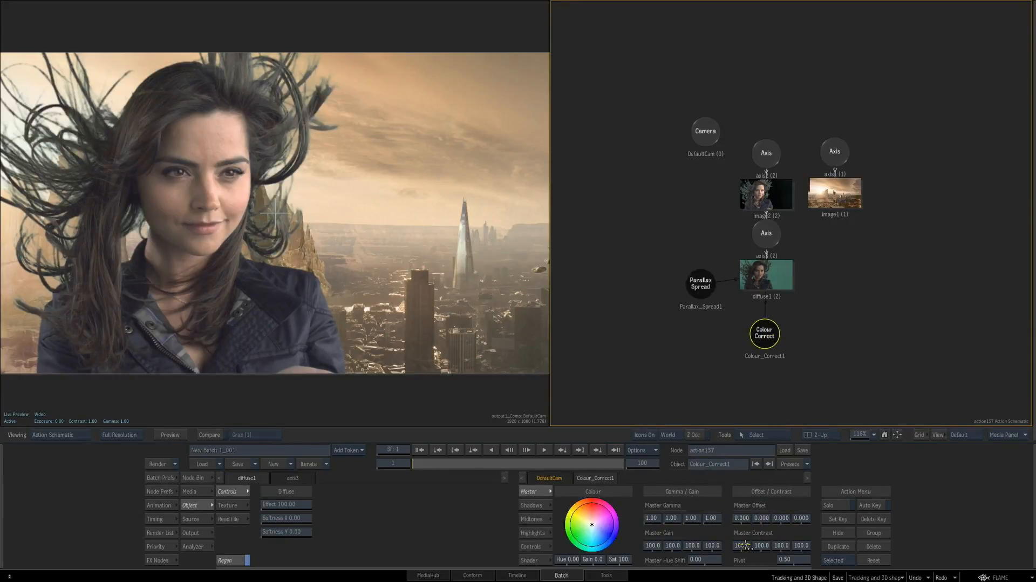
left_click_drag(742, 544, 751, 544)
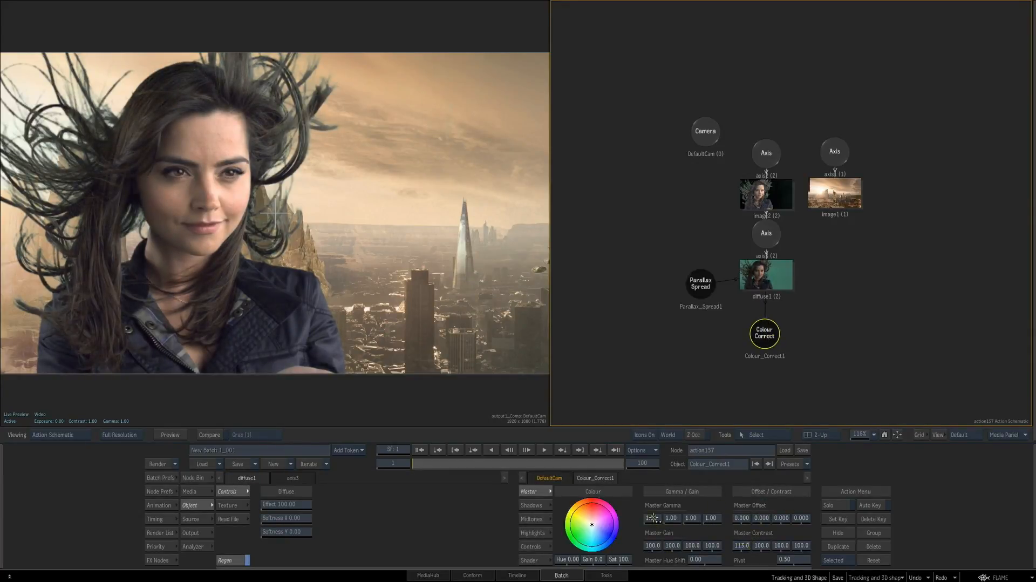
left_click_drag(653, 519, 654, 520)
Add a Chromatic Aberration Matchbox to the matte painting image and raise its Effect to about 309
left_click(839, 197)
left_click(193, 477)
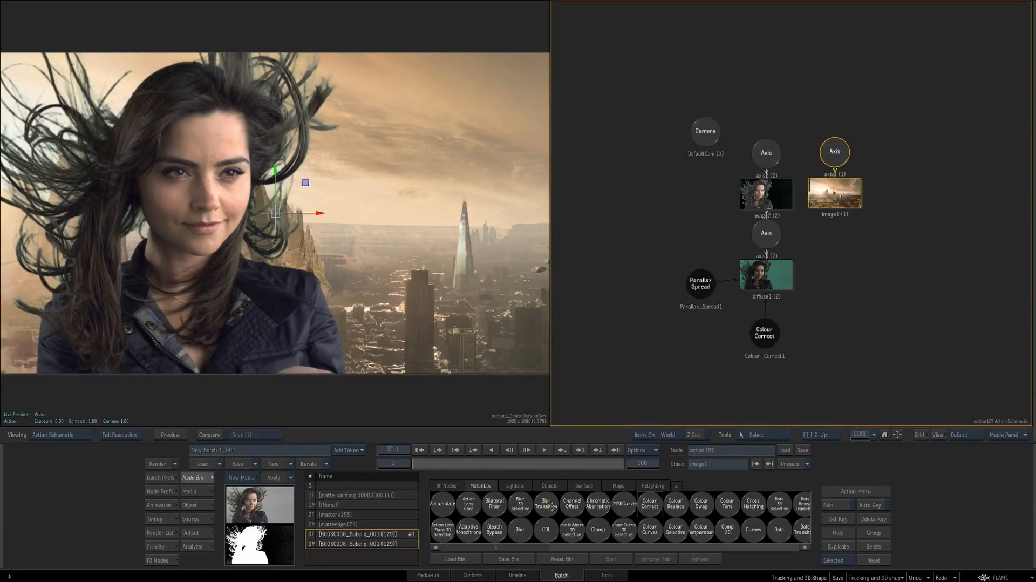
key("c")
left_click_drag(599, 505, 913, 273)
left_click_drag(623, 505, 702, 504)
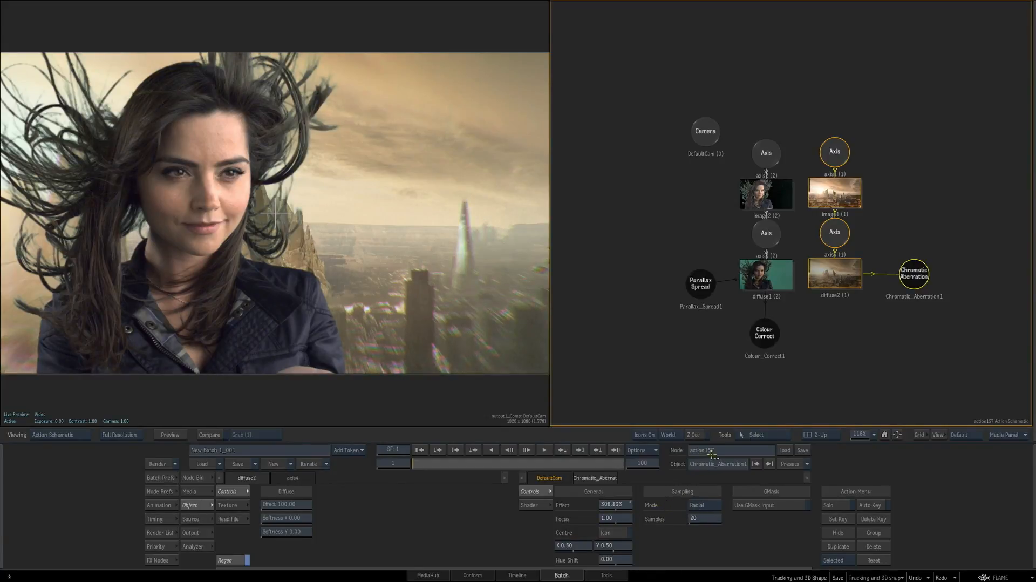
Connect a second Colour Correct Matchbox to both diffuse maps, with Saturation about 116 and a warm colour balance
left_click(836, 275)
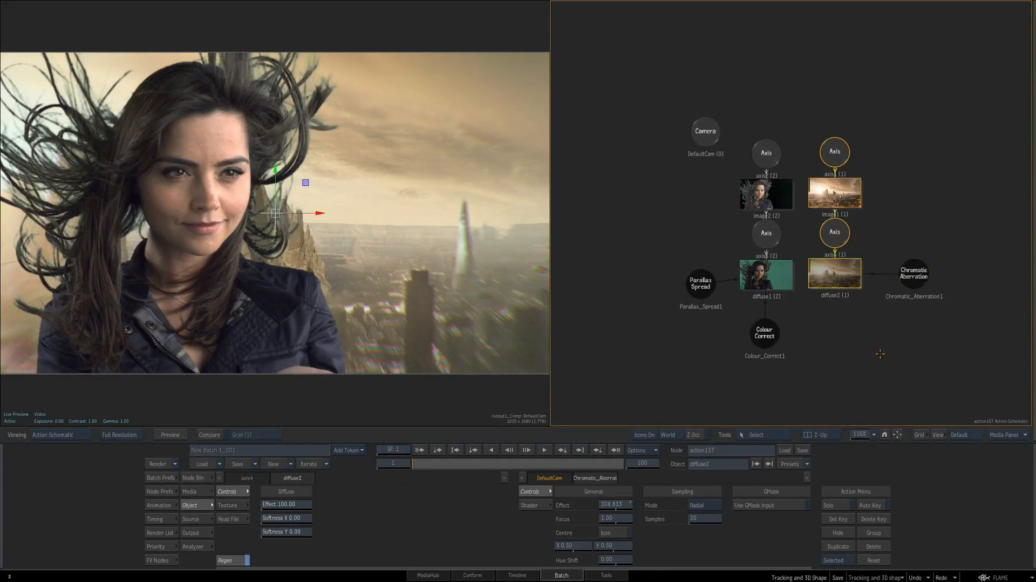
left_click(189, 479)
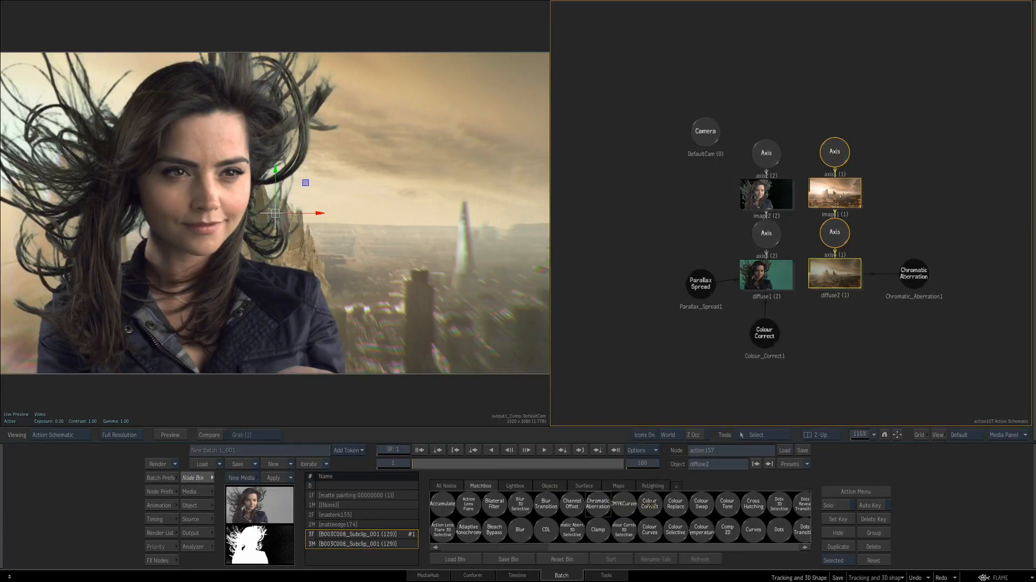
left_click_drag(650, 504, 832, 350)
double_click(832, 343)
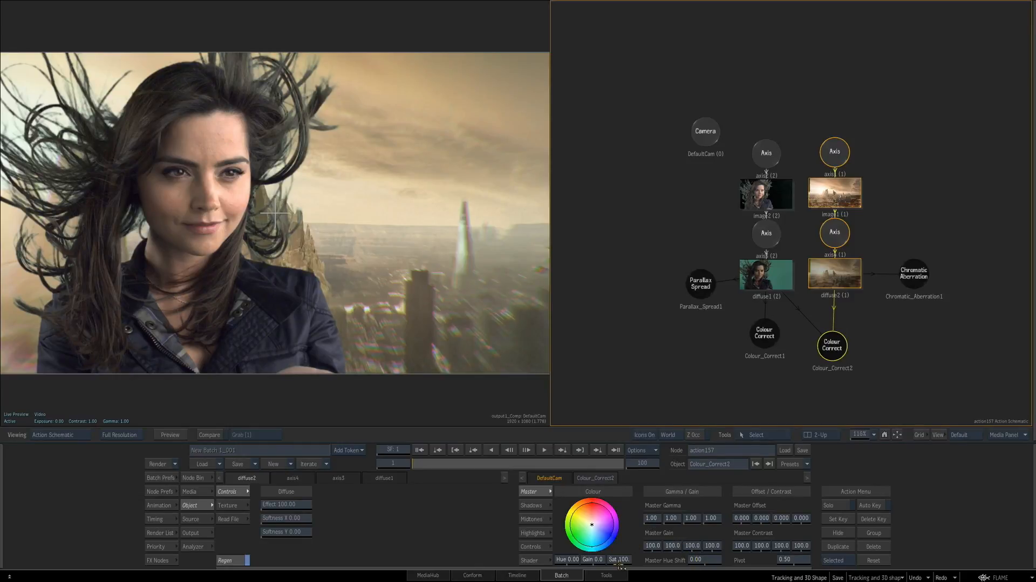
left_click_drag(620, 559, 664, 558)
left_click_drag(593, 523, 592, 524)
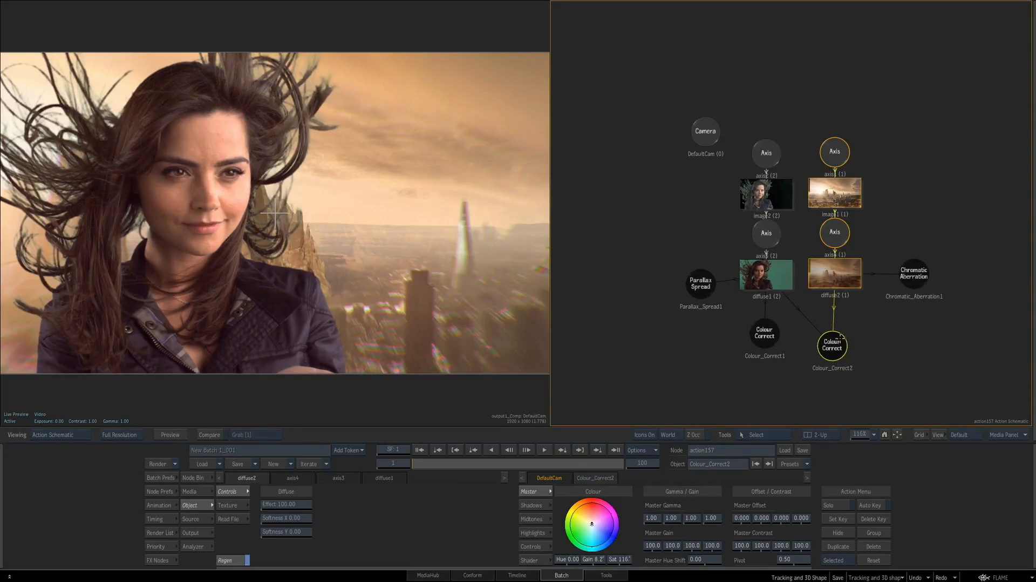
Examine the Matchbox order on the matte painting's diffuse map and the object filter options in the Priority Editor
left_click(820, 294)
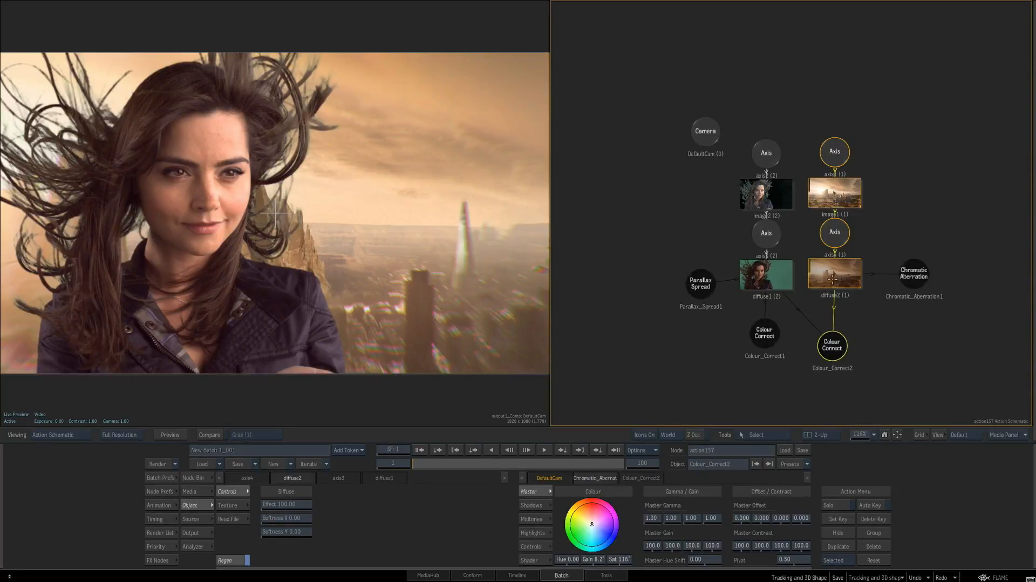
left_click(189, 491)
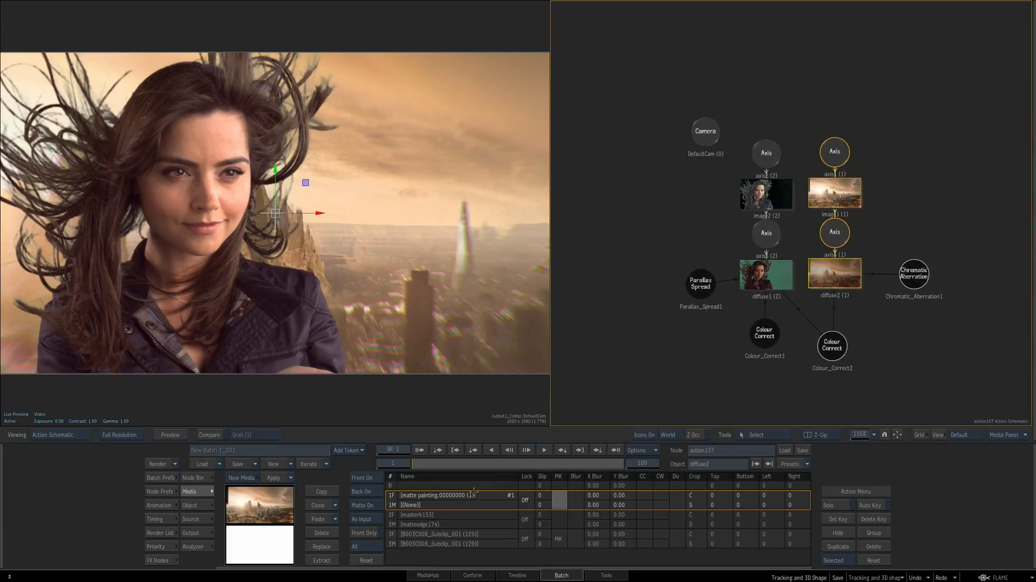
mouse_move(474, 579)
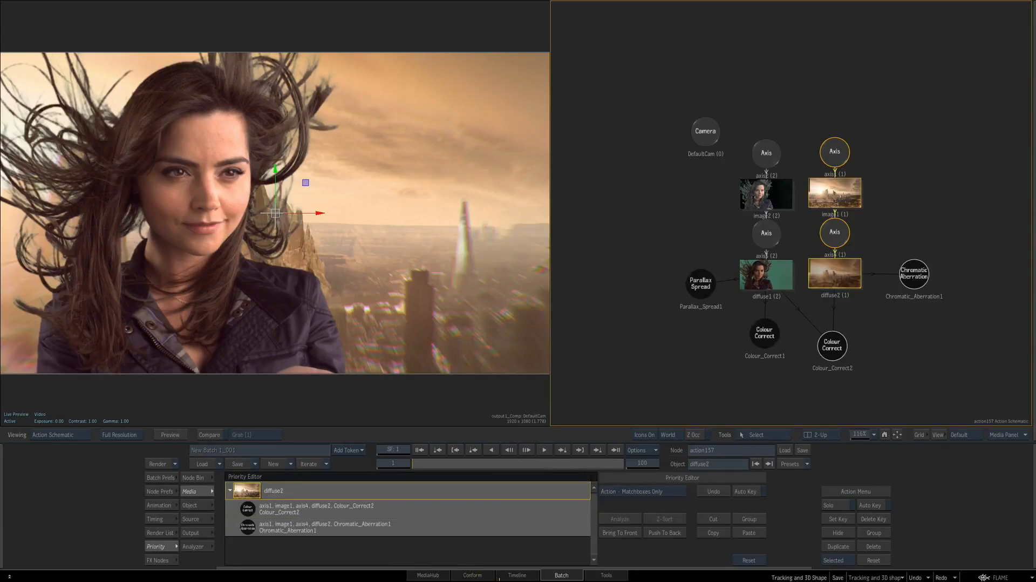
left_click(675, 492)
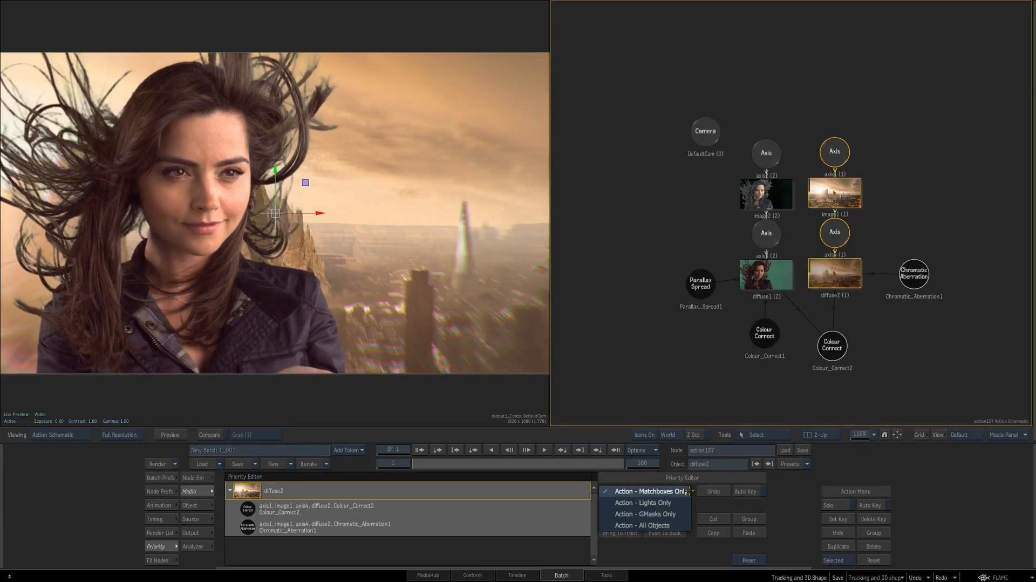
left_click(724, 395)
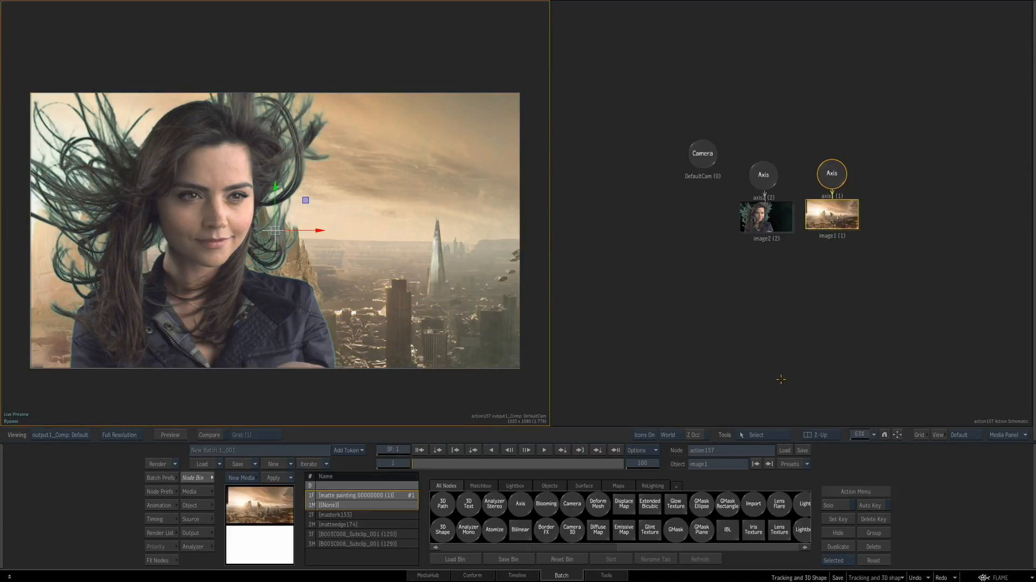
Add a Lightbox node with the ColourSuppress preset and place it with its light above the image nodes in the schematic
left_click(518, 485)
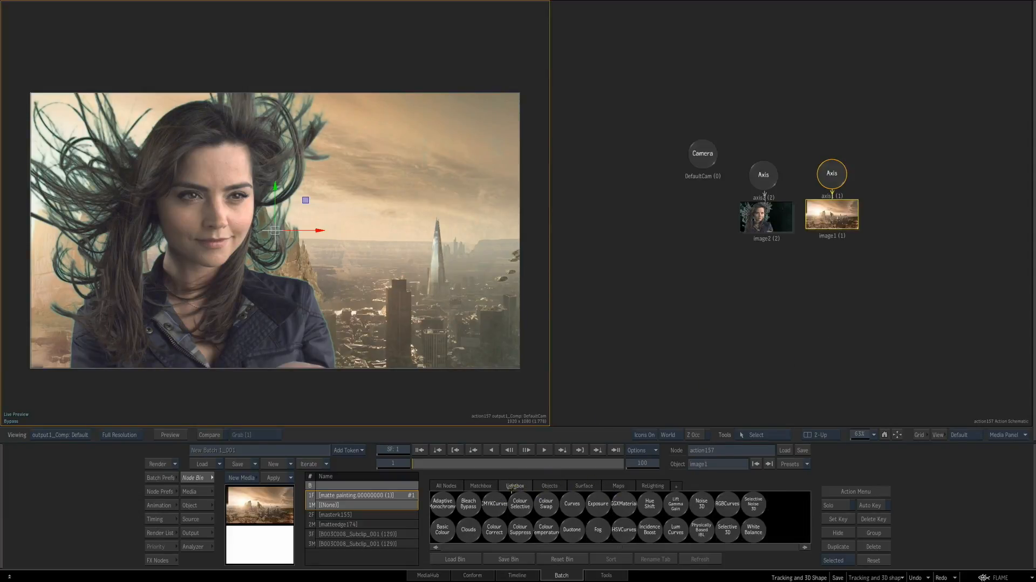
left_click(446, 485)
scroll(608, 526, "down", 3)
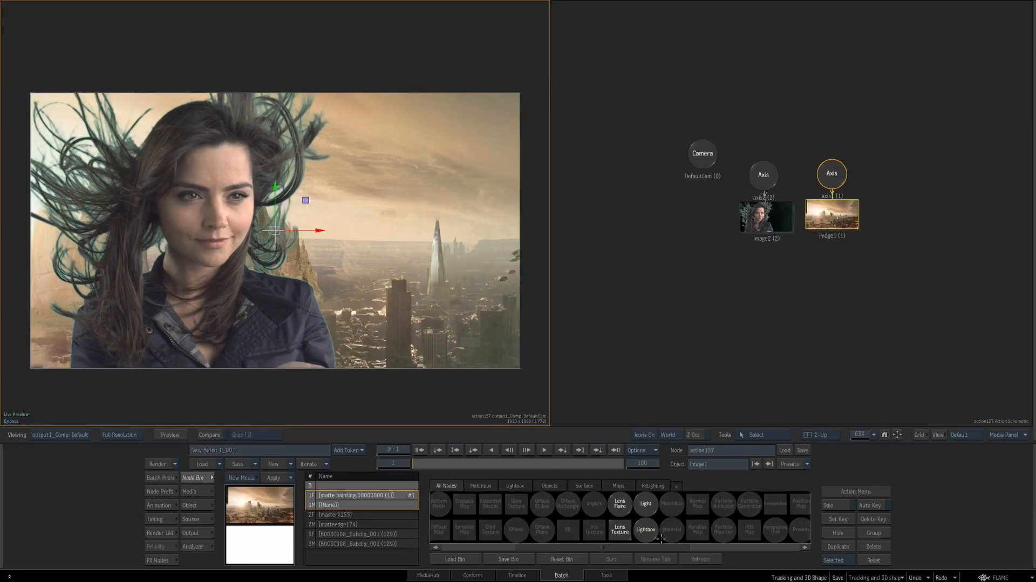
left_click_drag(646, 528, 900, 317)
left_click_drag(924, 172, 924, 172)
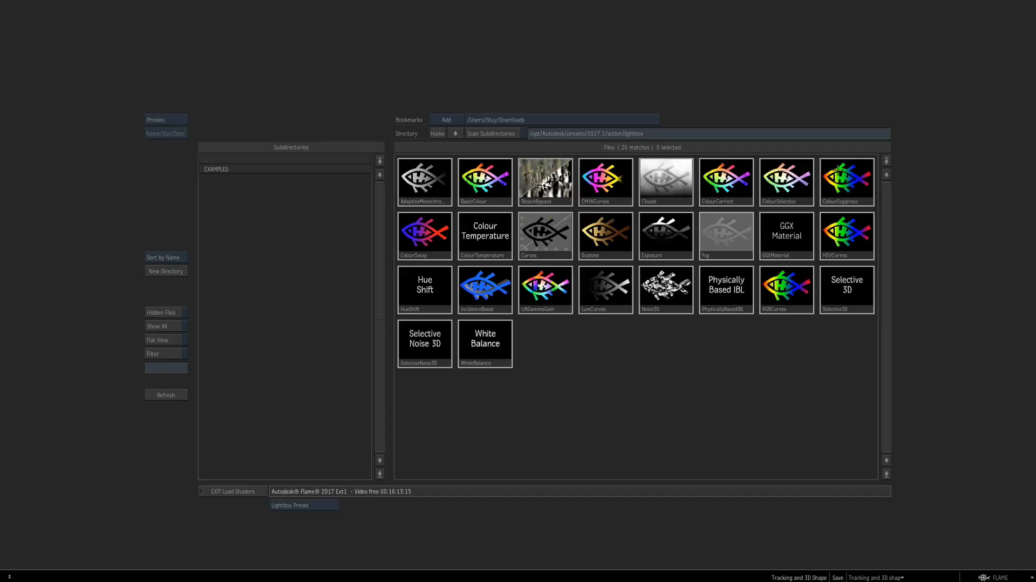
double_click(853, 186)
left_click_drag(831, 175, 804, 70)
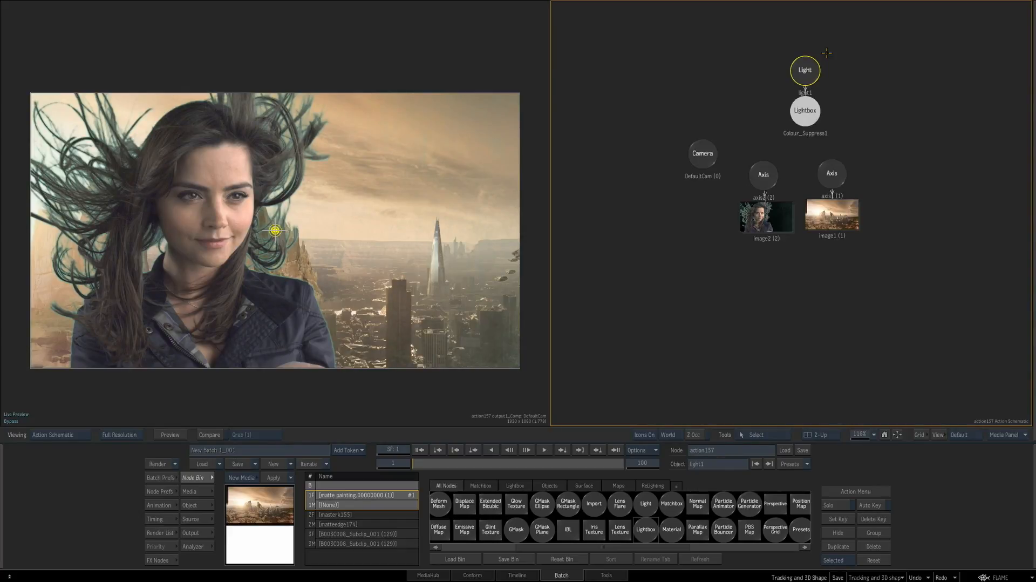
Change the Lightbox's light type to Point / Spot and move the light to about X 86.58, Y -73.87 beside the woman's shoulder
left_click(275, 230)
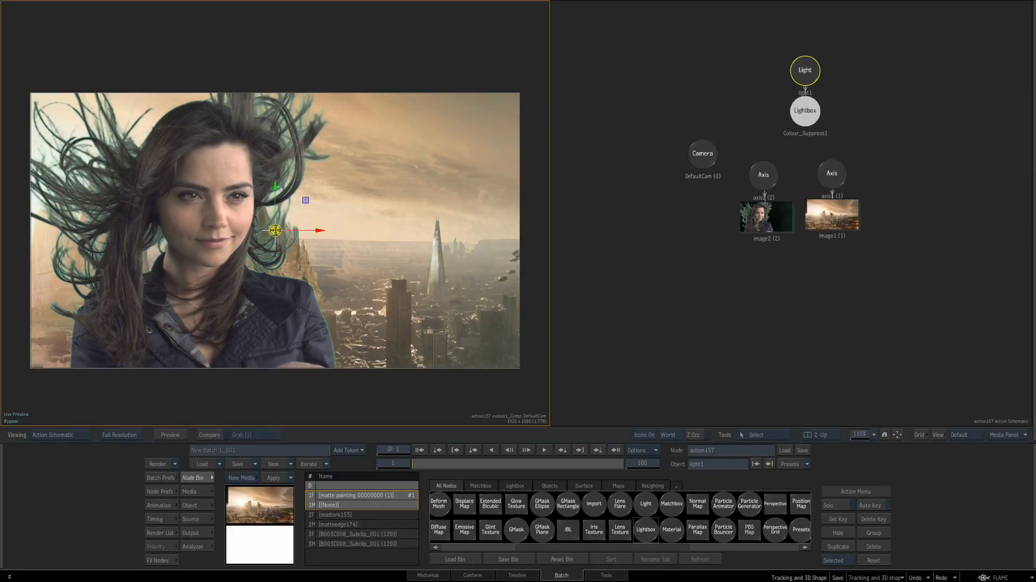
double_click(804, 70)
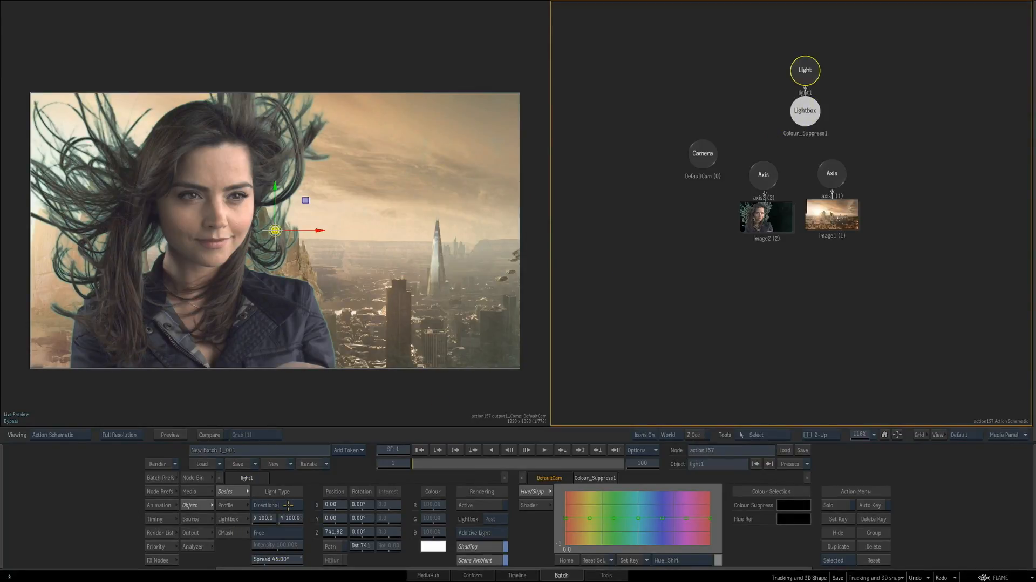
left_click(288, 505)
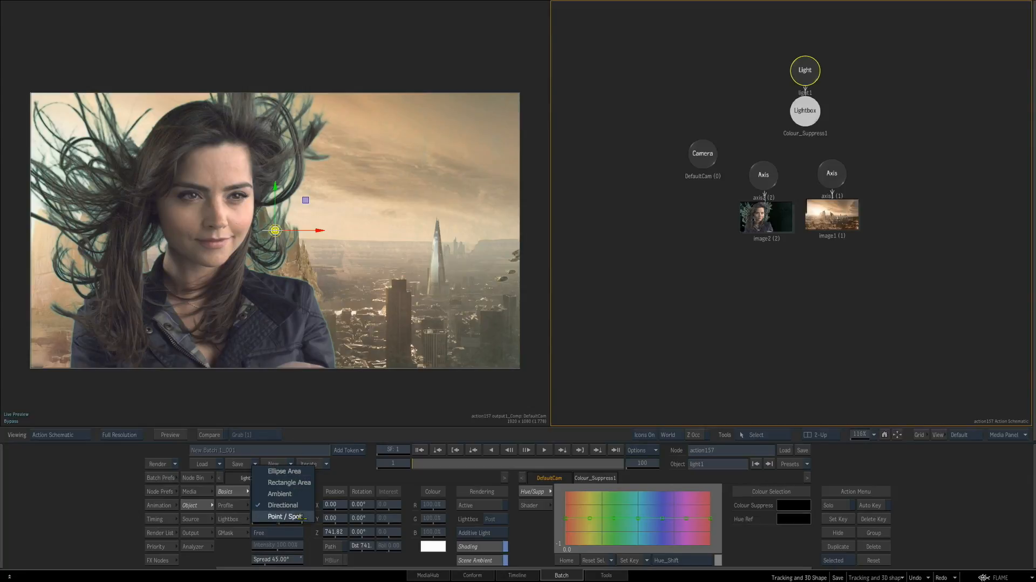
left_click(301, 516)
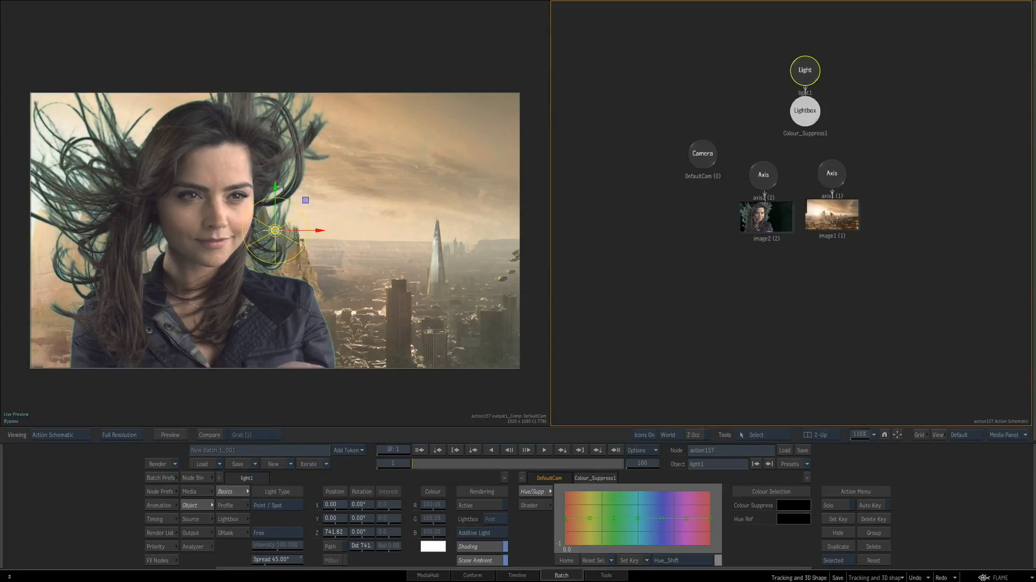
left_click_drag(275, 230, 314, 268)
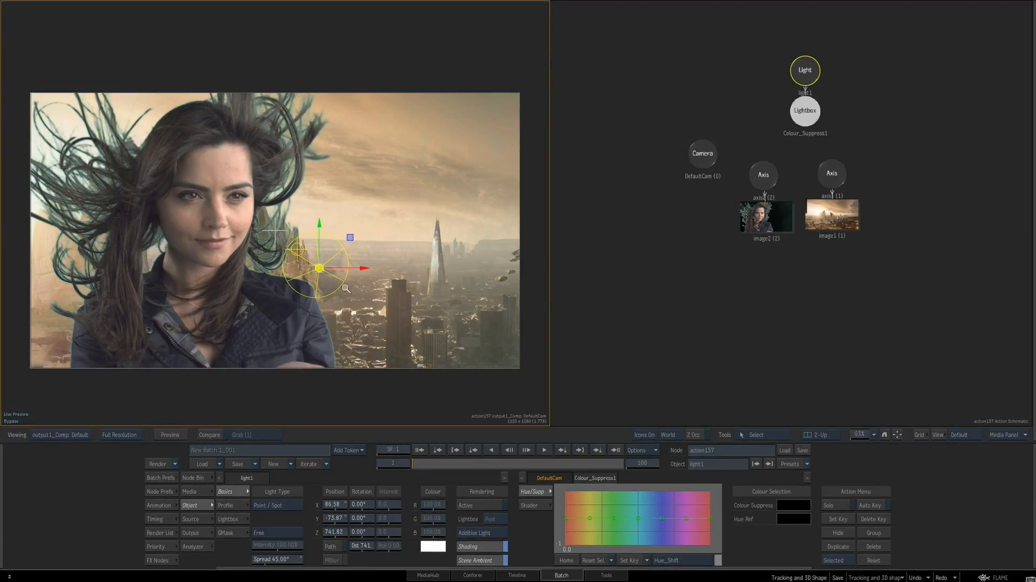
scroll(378, 279, "up", 6)
left_click_drag(404, 282, 461, 246)
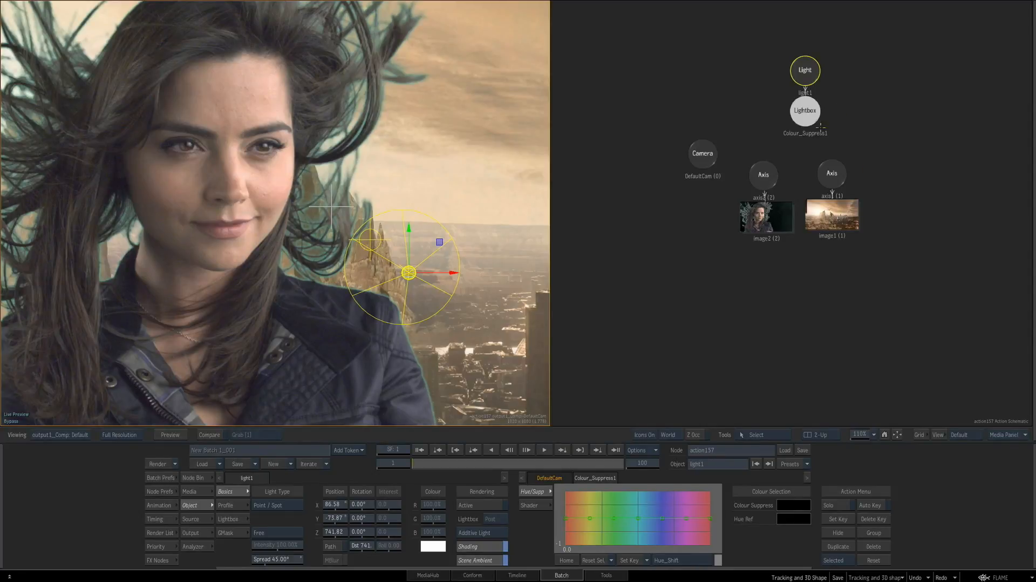
Set the Lightbox's Colour Suppress colour by sampling the green-screen backing from the original front image
left_click(808, 113)
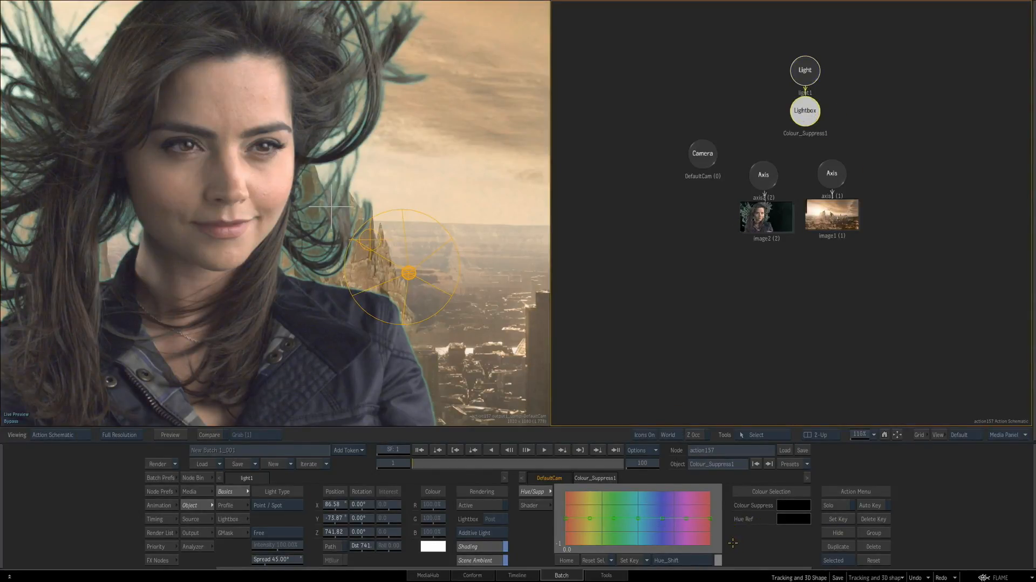
key("2")
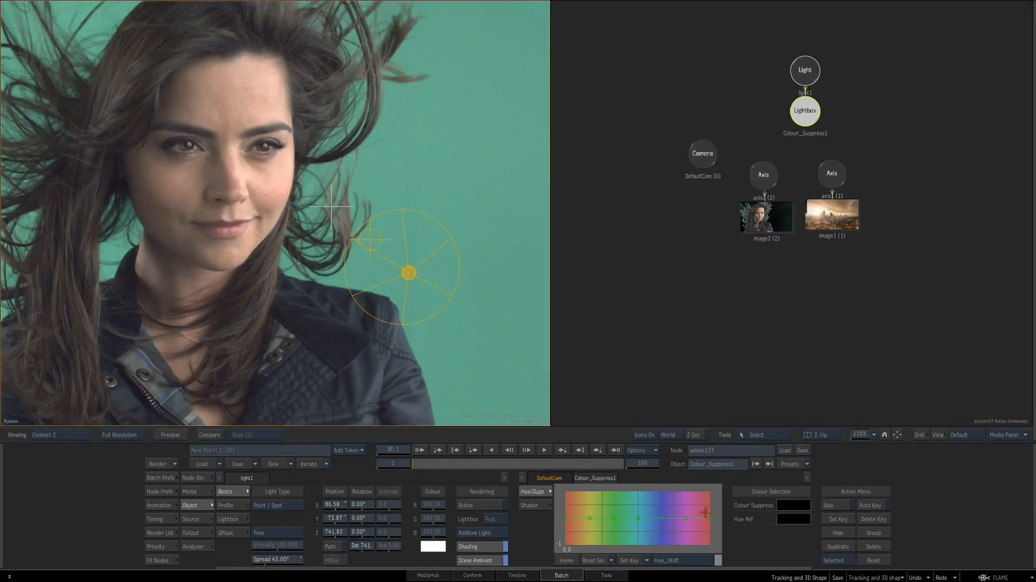
left_click(792, 504)
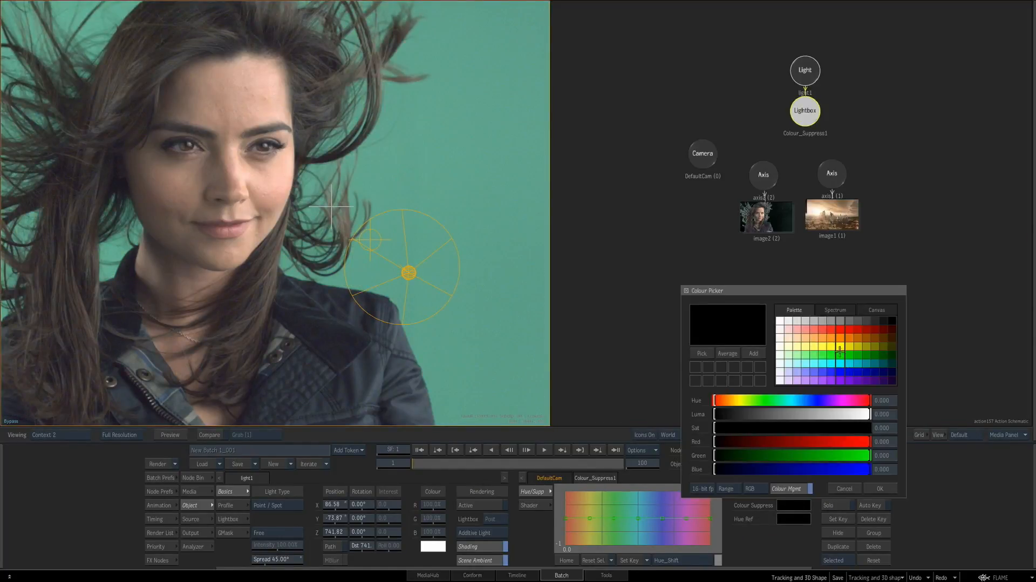
left_click(704, 354)
left_click(428, 172)
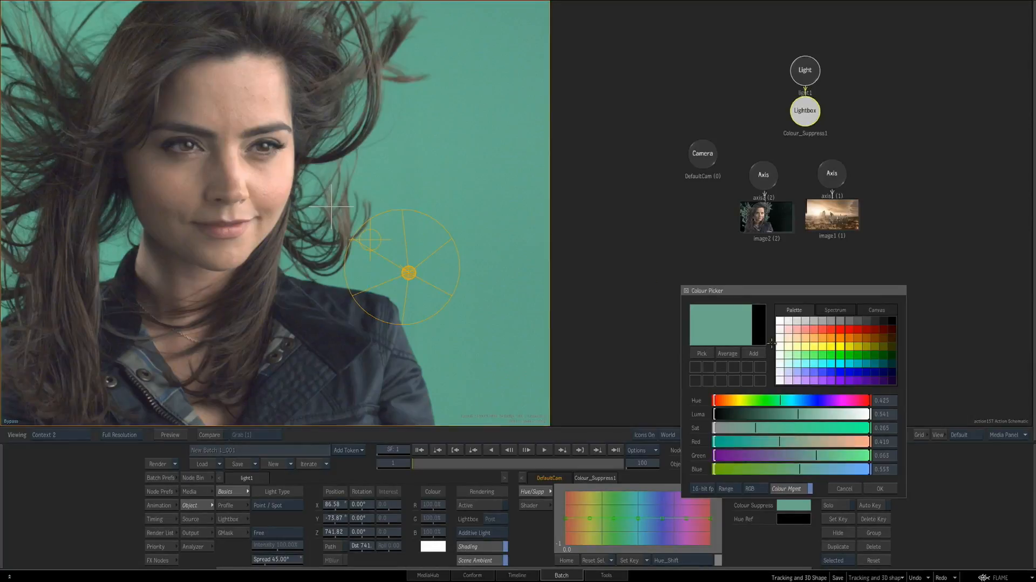
left_click(886, 487)
Sample the green-screen backing as the reference colour for the Colour_Suppress hue curve
left_click(718, 560)
left_click(718, 559)
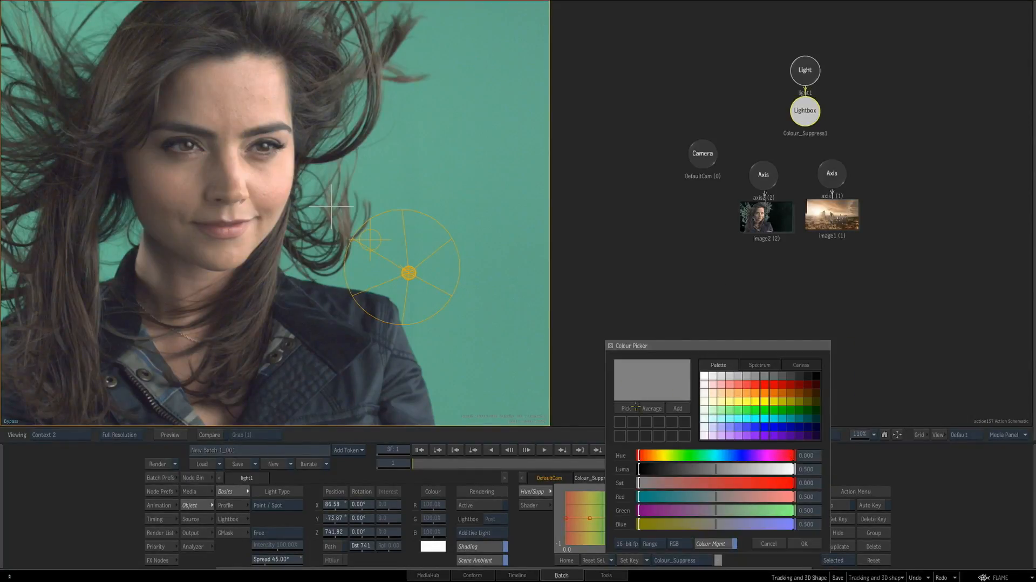
left_click(451, 205)
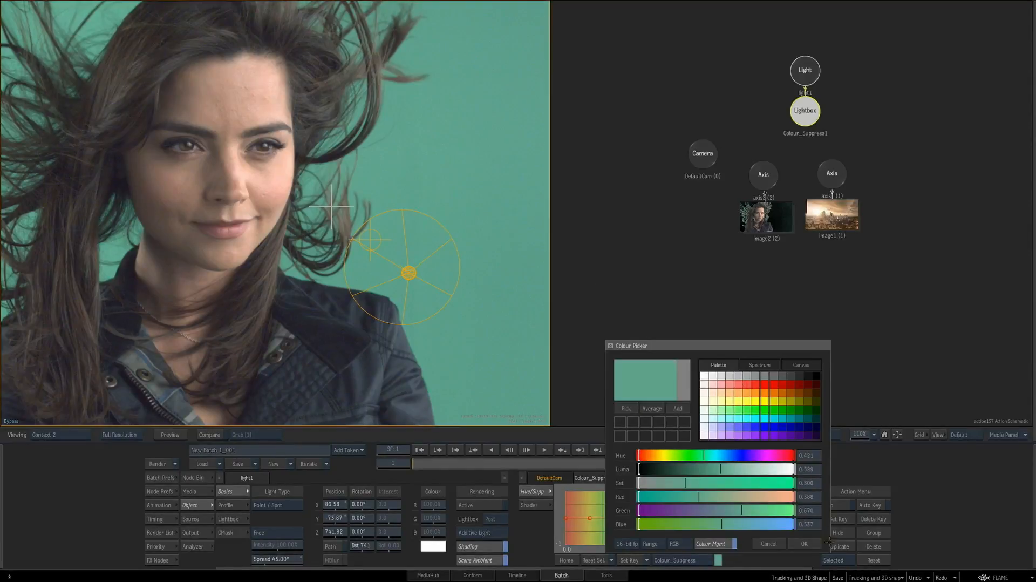
left_click(809, 543)
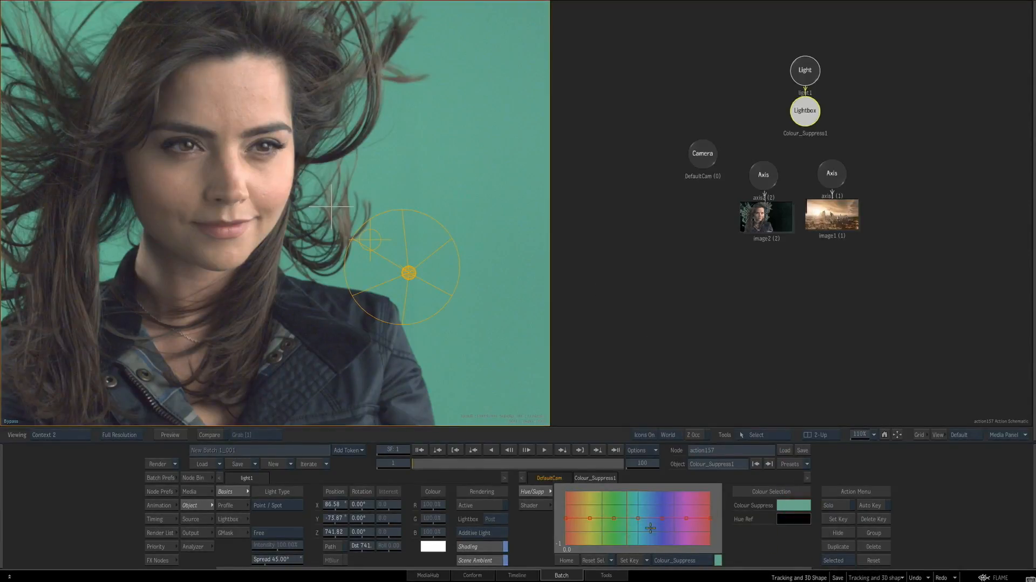
Lower the Colour_Suppress curve around the green hue in the composite and move the light to about X -120, Y -63 over the woman
left_click_drag(650, 527, 666, 513)
key("F4")
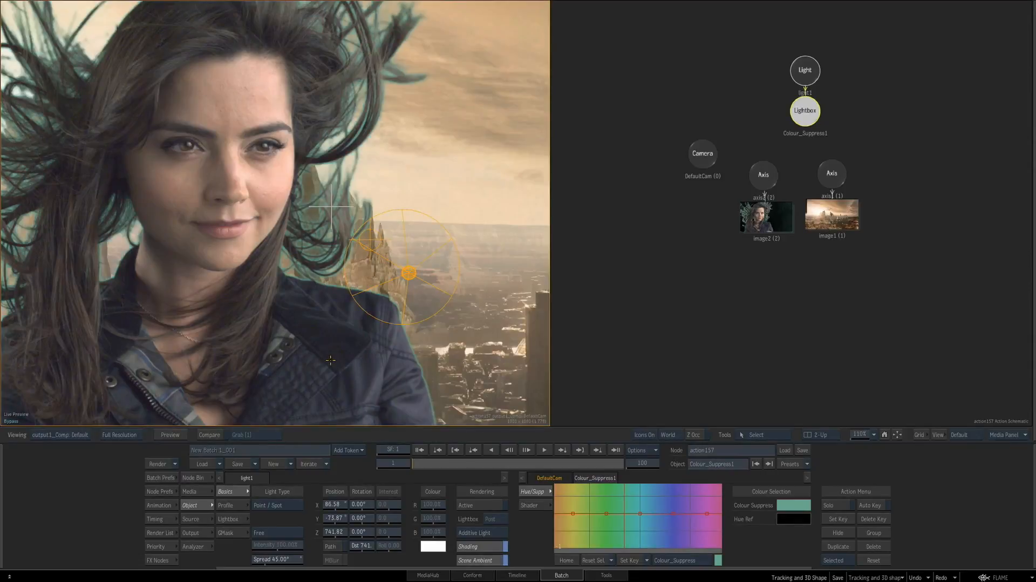
left_click(625, 513)
left_click_drag(625, 515, 637, 536)
left_click_drag(412, 272, 374, 232)
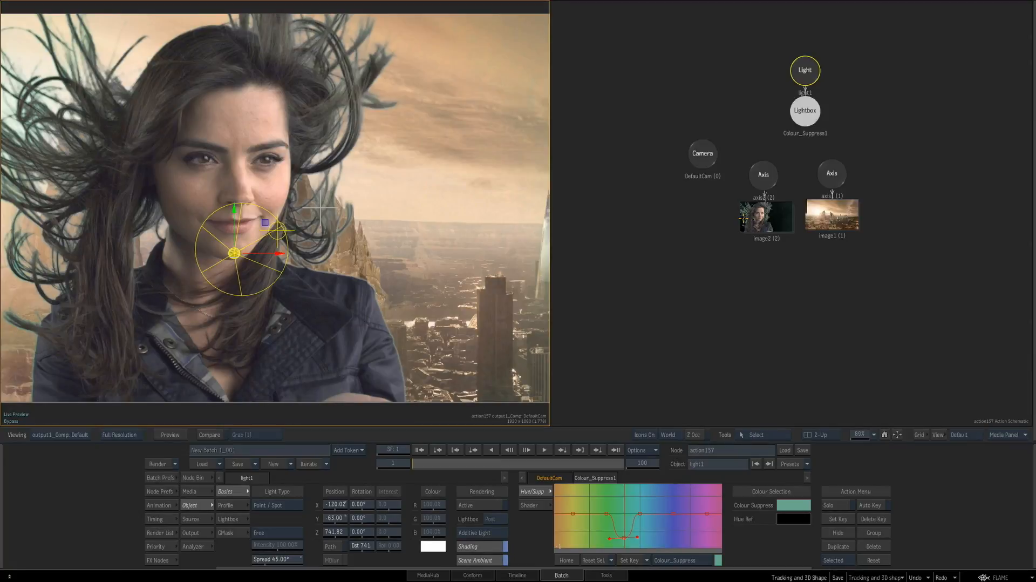
Shift the light and Lightbox nodes up in the schematic and add a GMask node below the camera
left_click_drag(811, 70, 809, 53)
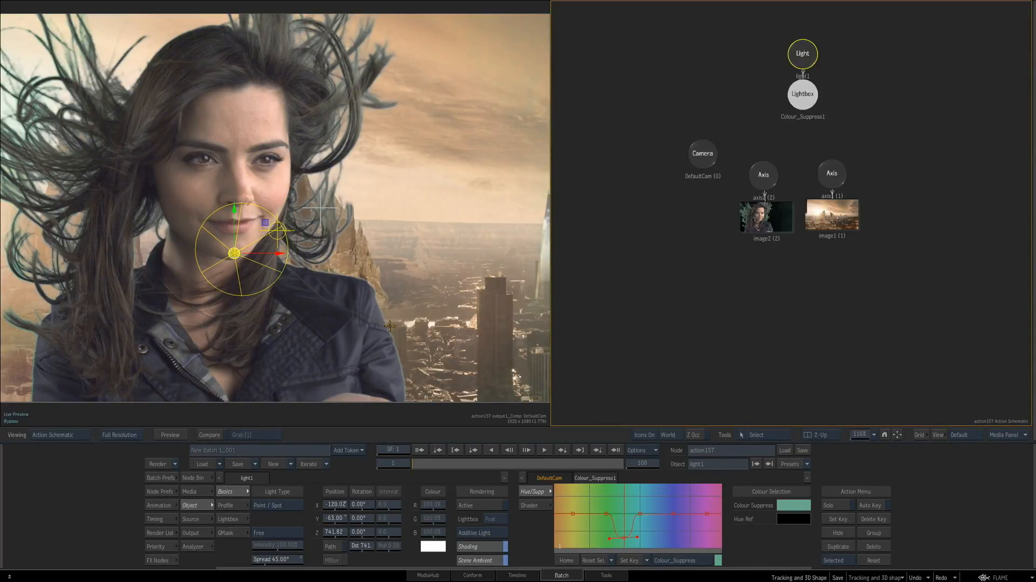
left_click(203, 479)
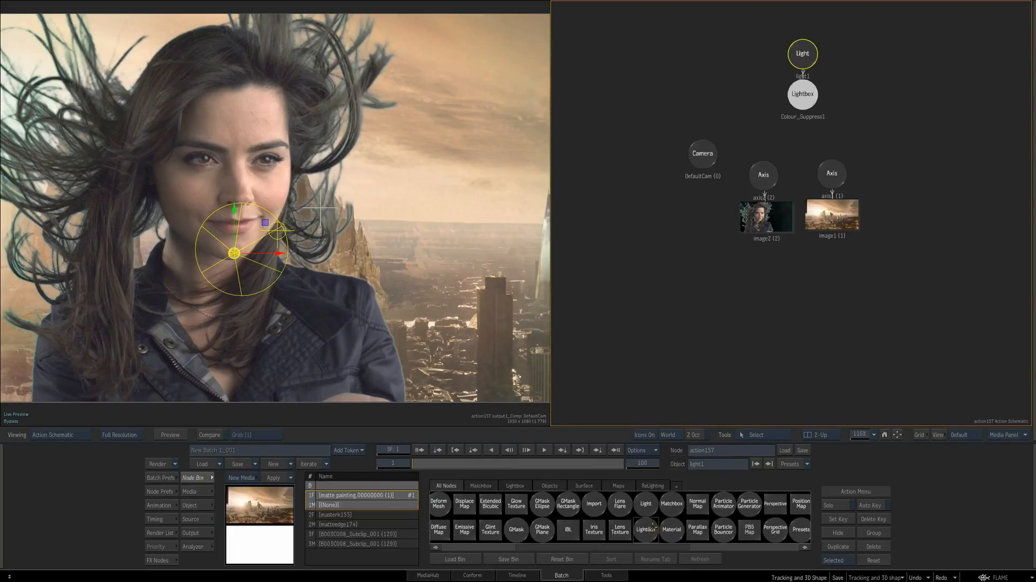
scroll(655, 524, "up", 3)
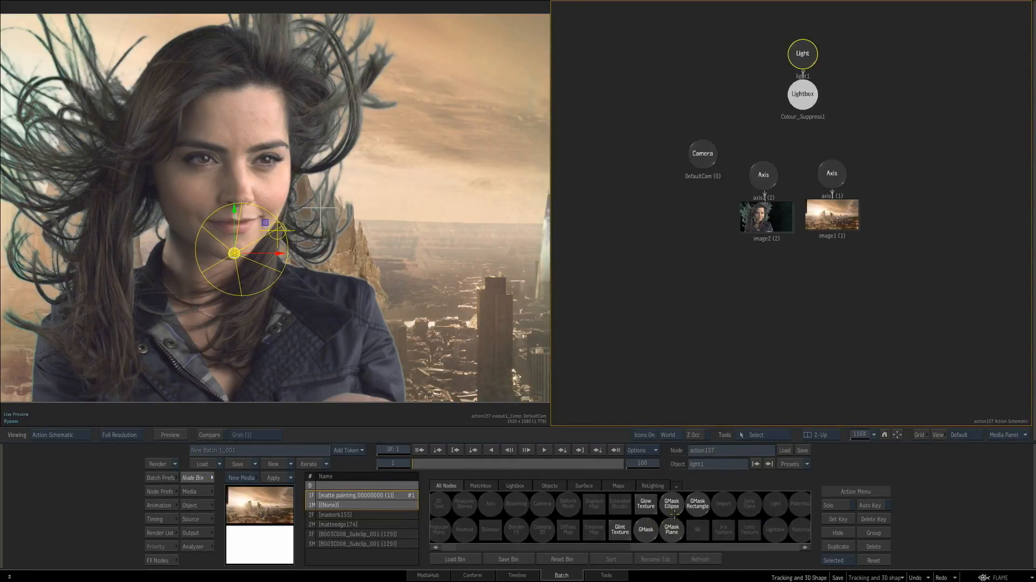
mouse_move(646, 529)
left_mouse_down()
mouse_move(717, 431)
mouse_move(686, 285)
left_mouse_up()
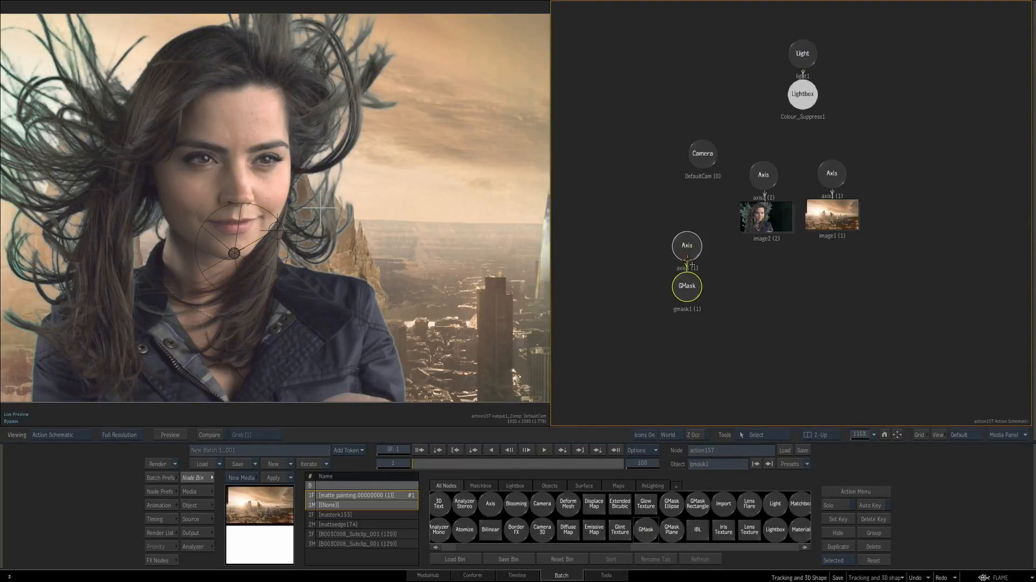
Draw a closed mask around the woman's lower face and the hair beside it, and place the GMask nodes beside the light in the schematic
left_click(353, 154)
left_click(246, 175)
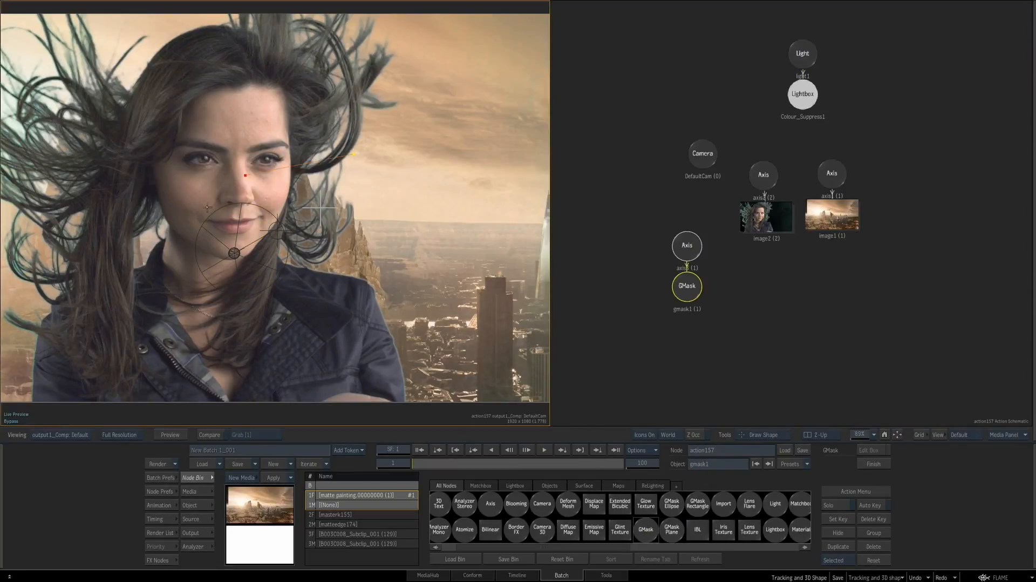
left_click(339, 278)
left_click(407, 224)
left_click(400, 180)
left_click(351, 154)
left_click_drag(695, 267, 687, 57)
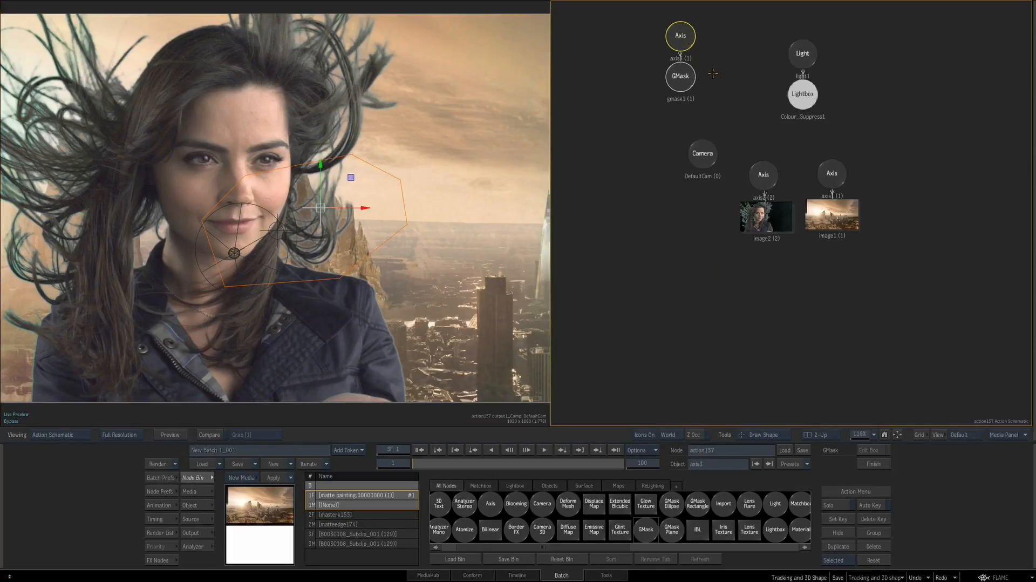
left_click(762, 435)
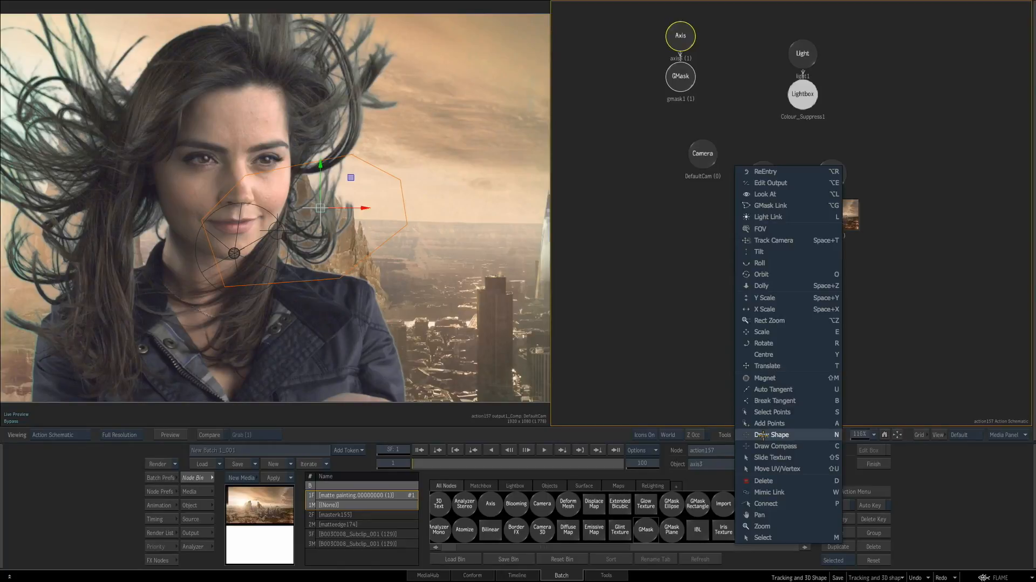
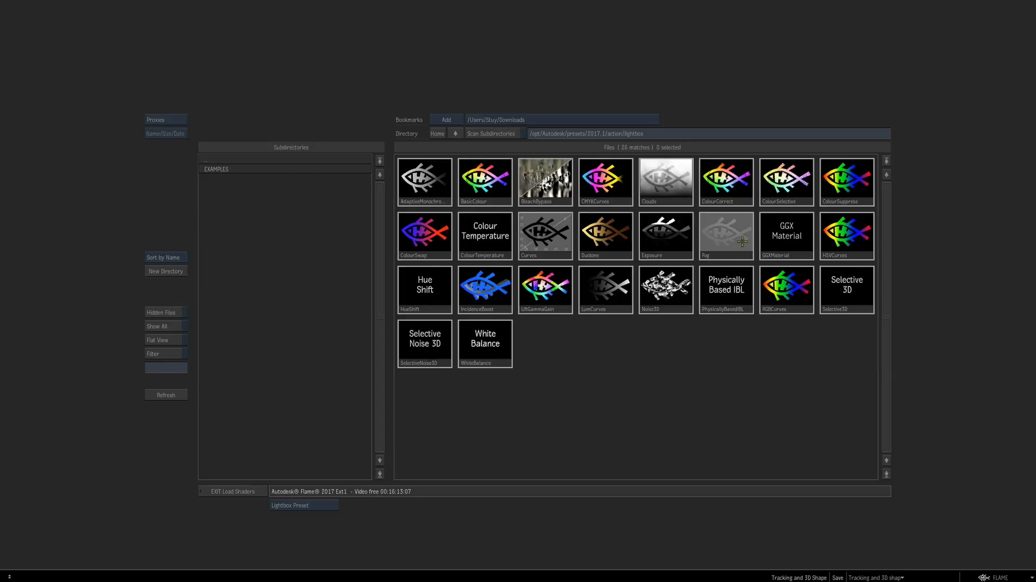
Load the Fog preset for the Lightbox in the 3D text scene and set its fog colour to yellow
double_click(742, 241)
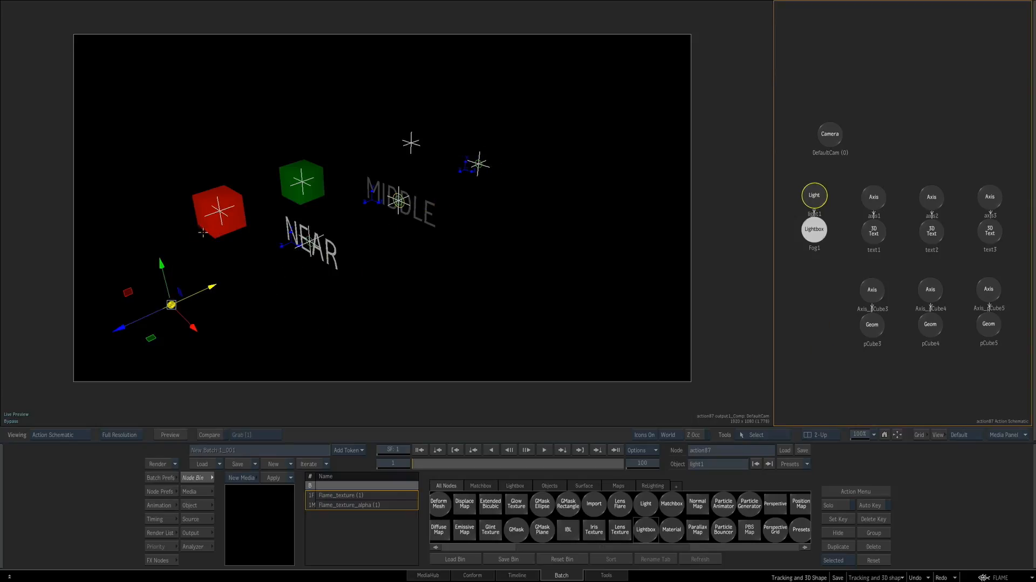
double_click(816, 231)
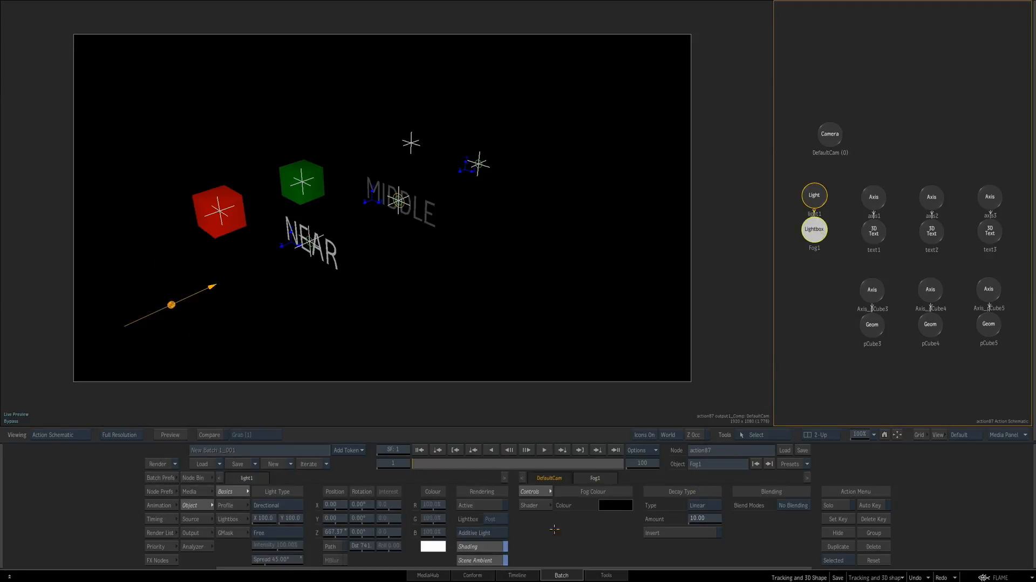
left_click(616, 507)
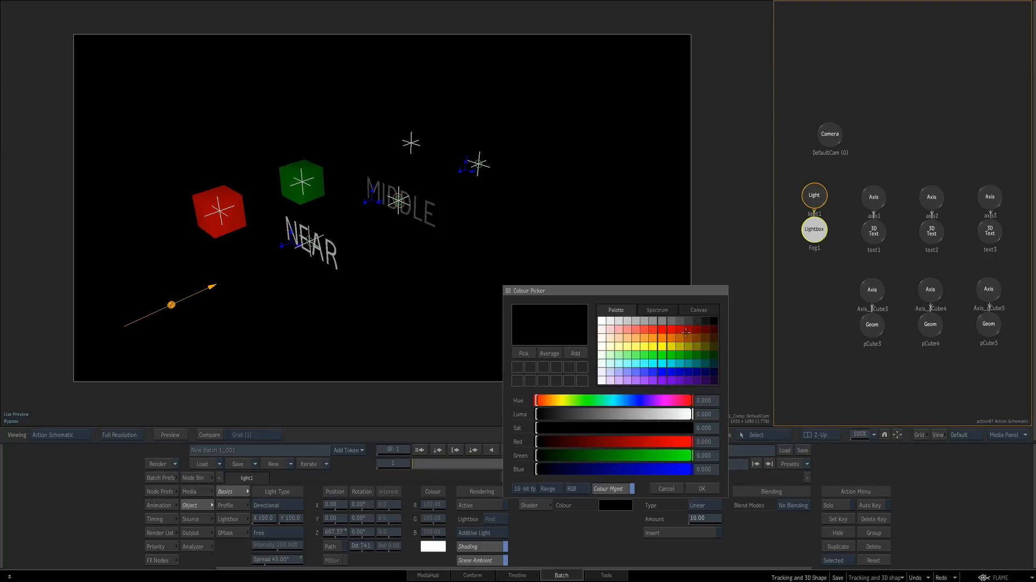
left_click(661, 346)
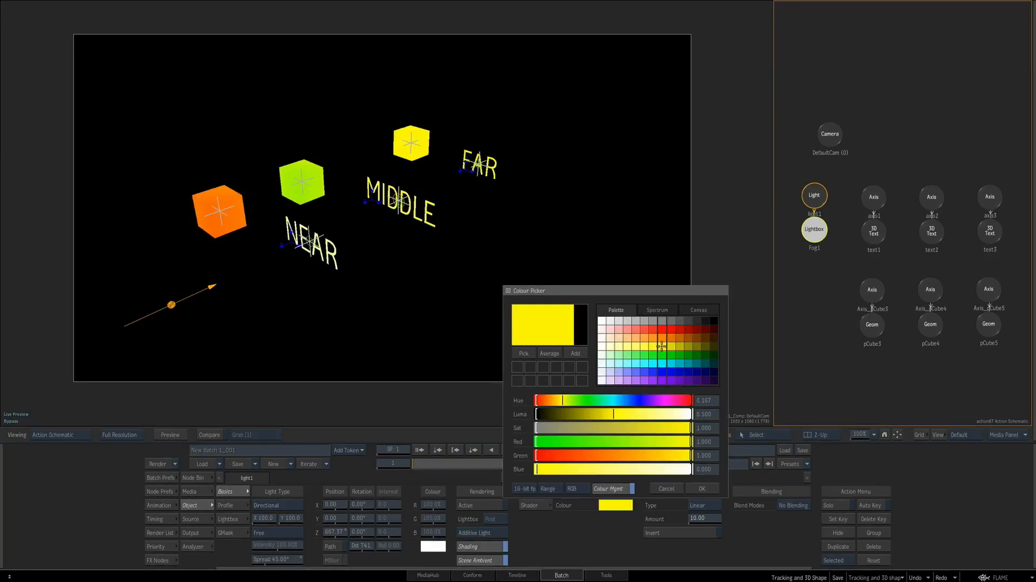
left_click(702, 488)
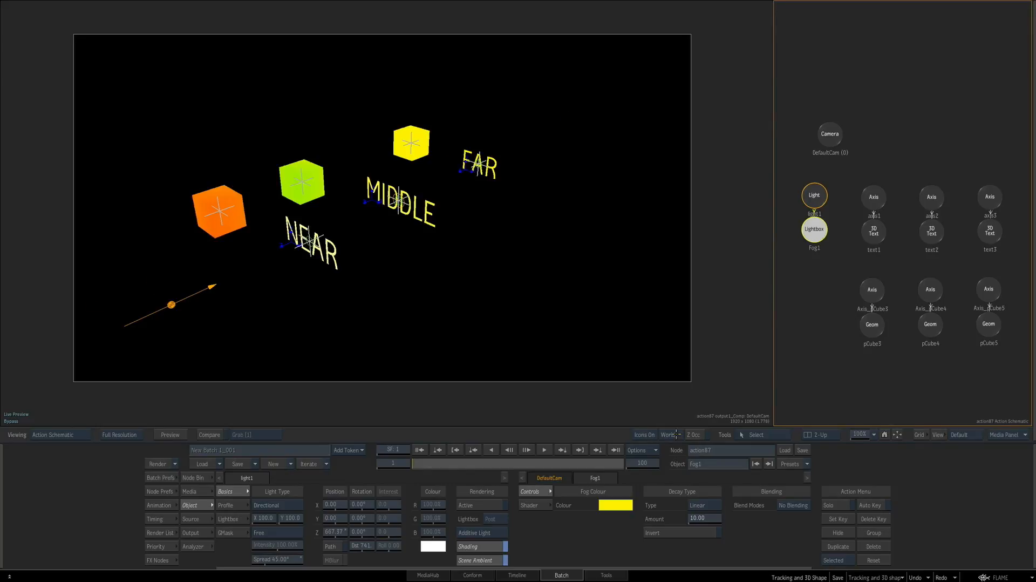
Set the fog colour back to black and move the fog's light along its blue Z axis
left_click(615, 504)
left_click(714, 320)
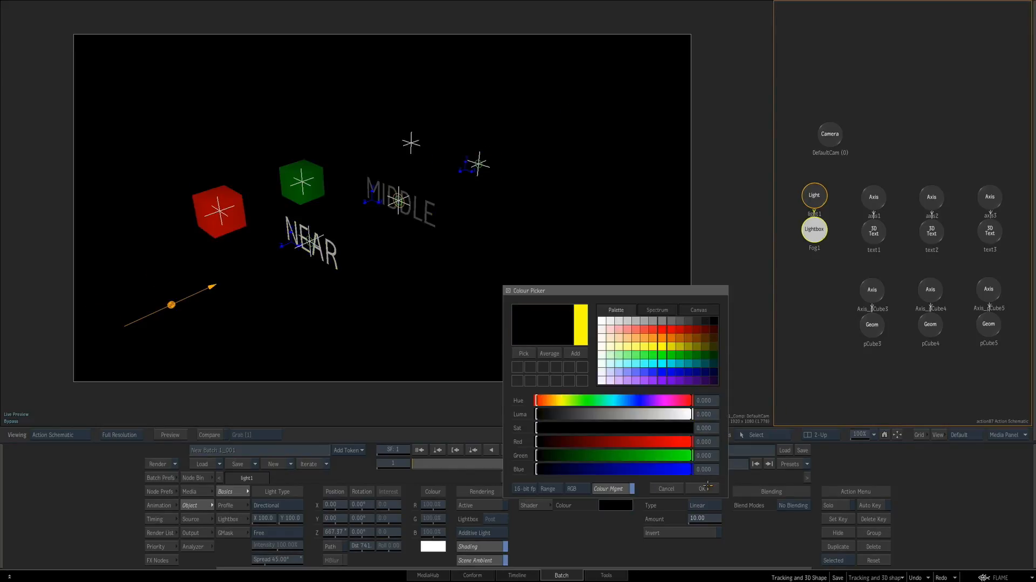
left_click(702, 487)
left_click(165, 312)
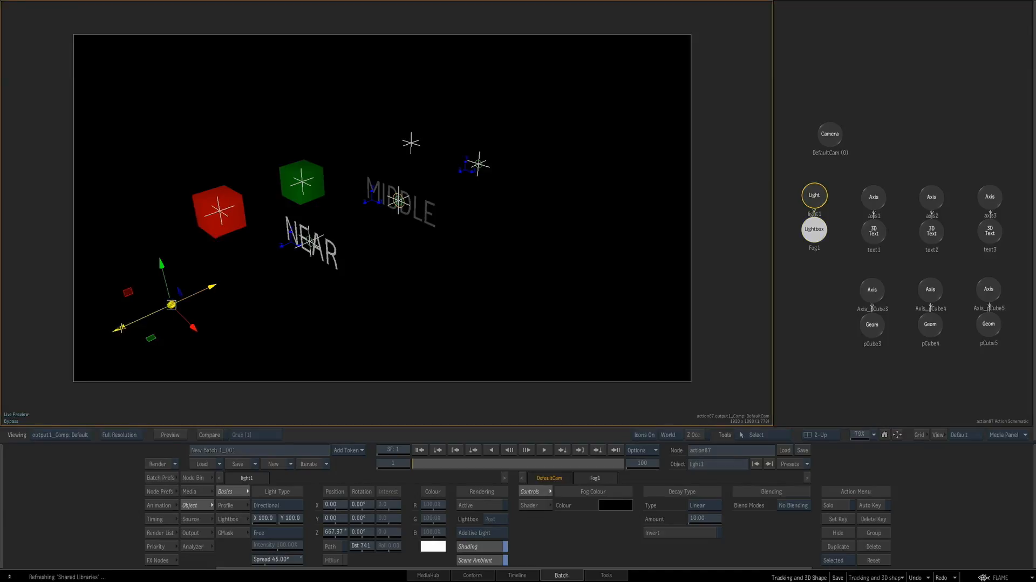
mouse_move(123, 327)
left_mouse_down()
mouse_move(13, 376)
mouse_move(150, 333)
mouse_move(289, 258)
mouse_move(381, 245)
mouse_move(469, 200)
mouse_move(48, 372)
mouse_move(396, 221)
mouse_move(532, 115)
mouse_move(588, 111)
mouse_move(323, 243)
mouse_move(173, 292)
mouse_move(54, 359)
mouse_move(138, 323)
left_mouse_up()
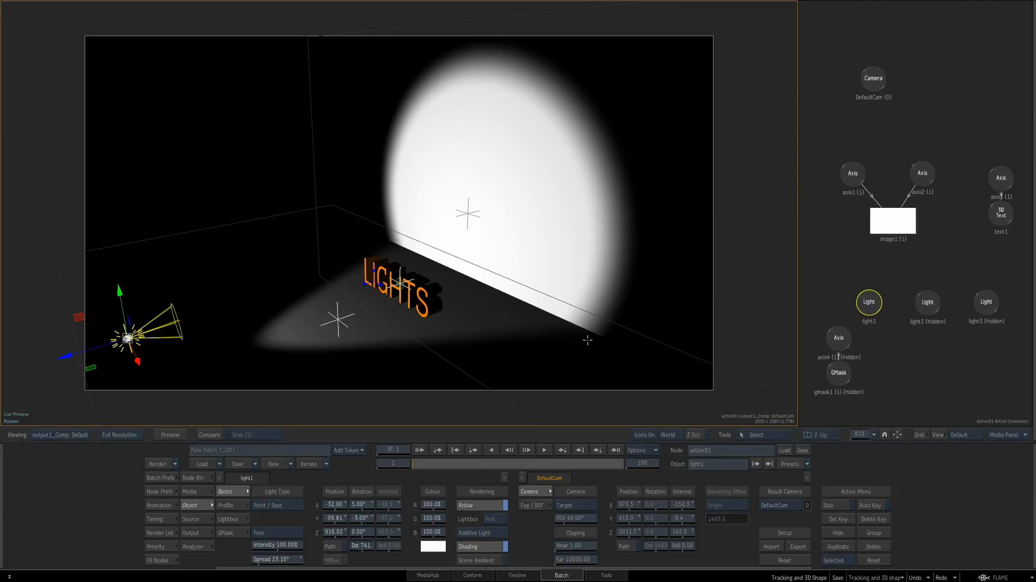
Try aiming the spotlight with its interest point near the LIGHTS text, keeping the Point / Spot type, and return it to Free mode
left_click(296, 507)
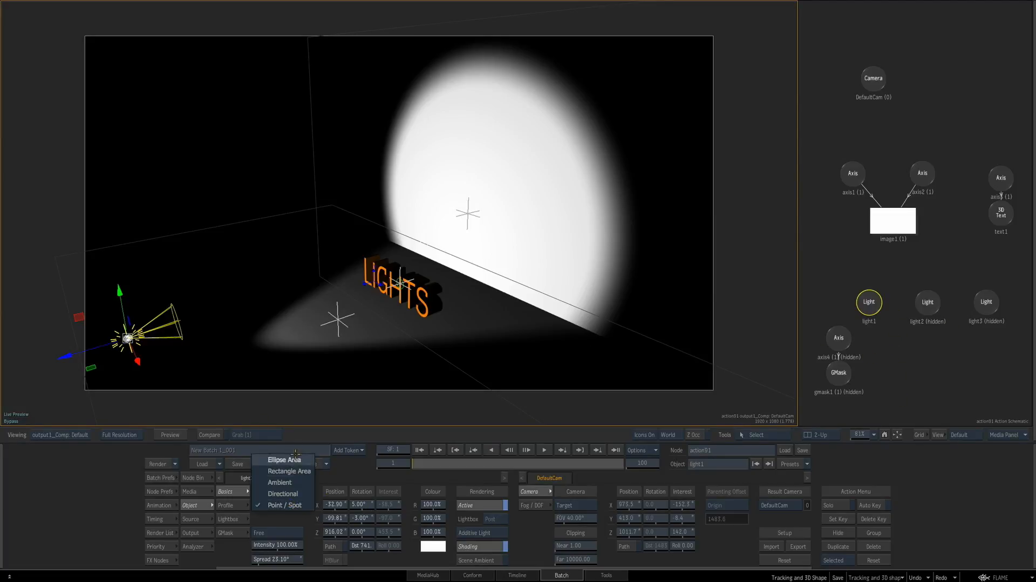
left_click(290, 505)
left_click(286, 534)
left_click(330, 277)
mouse_move(330, 278)
left_mouse_down()
mouse_move(302, 240)
mouse_move(320, 294)
mouse_move(326, 251)
mouse_move(318, 289)
mouse_move(327, 250)
mouse_move(322, 269)
mouse_move(333, 277)
left_mouse_up()
left_click(290, 534)
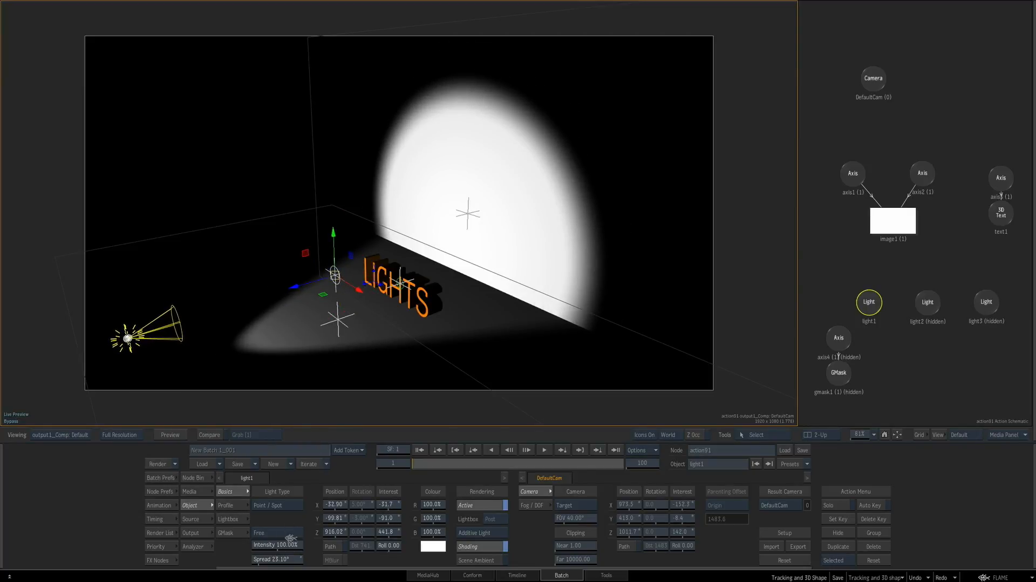
Set light1's spread to 22.10°, try the Custom falloff model, and return to Parametric with Falloff In at 0%
left_click_drag(284, 558, 284, 558)
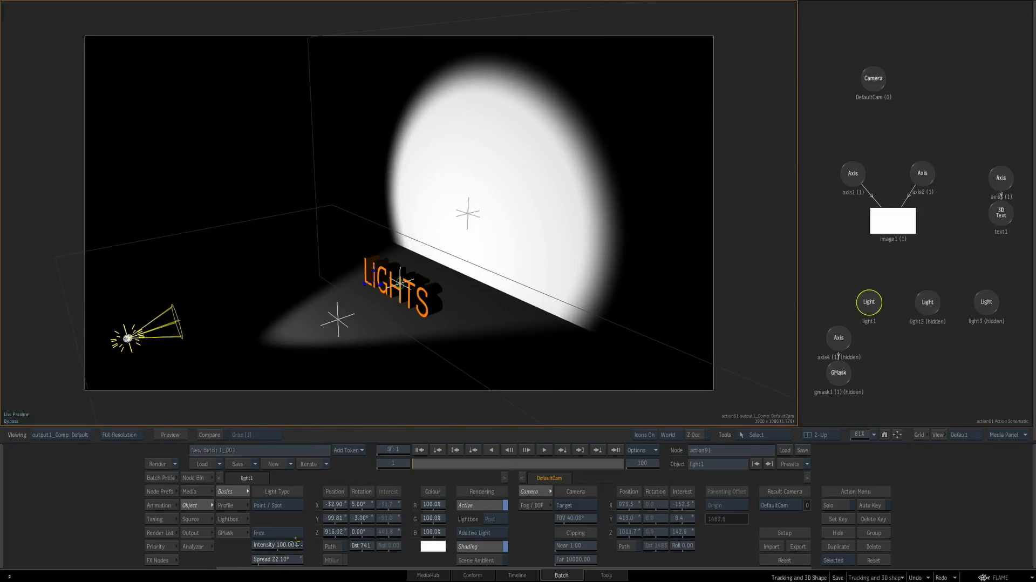
left_click(229, 504)
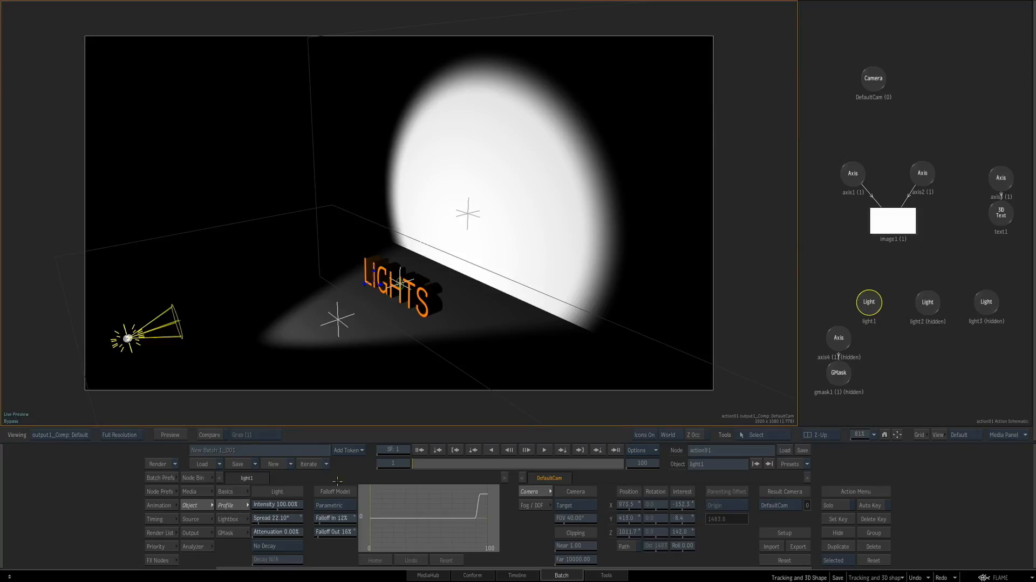
left_click(346, 505)
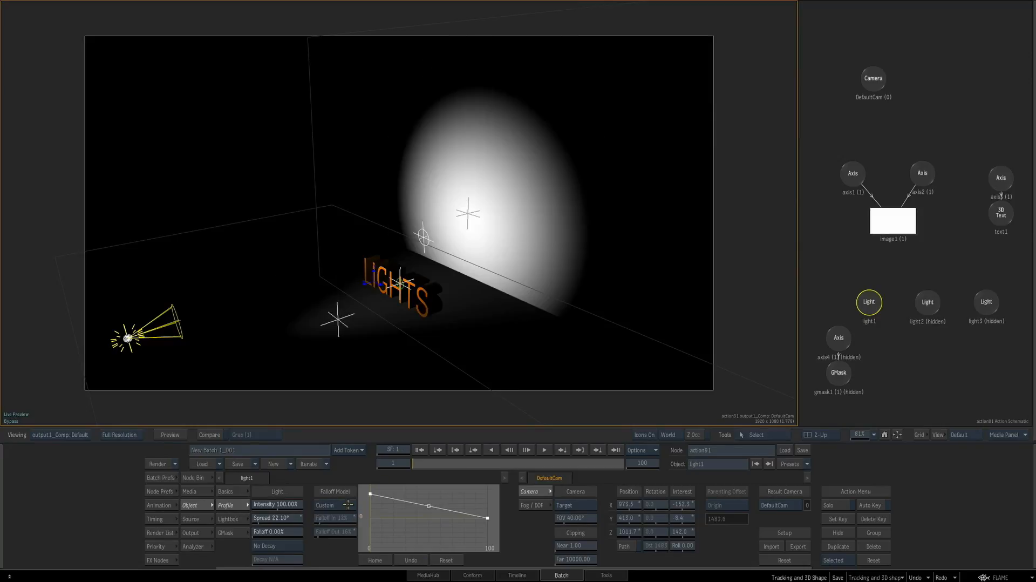
left_click(348, 505)
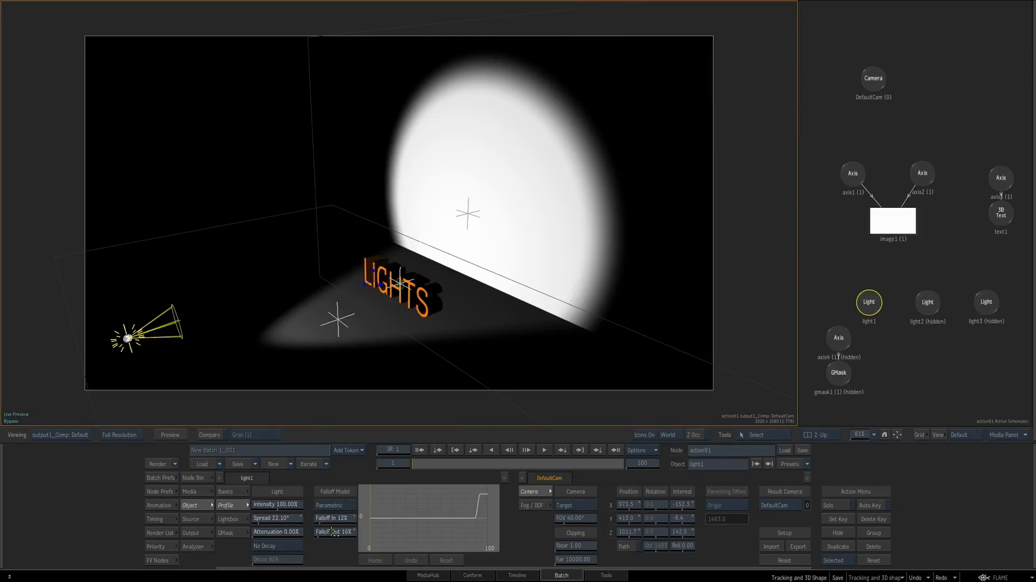
mouse_move(344, 518)
left_mouse_down()
mouse_move(331, 533)
mouse_move(361, 534)
mouse_move(341, 534)
mouse_move(347, 519)
left_mouse_up()
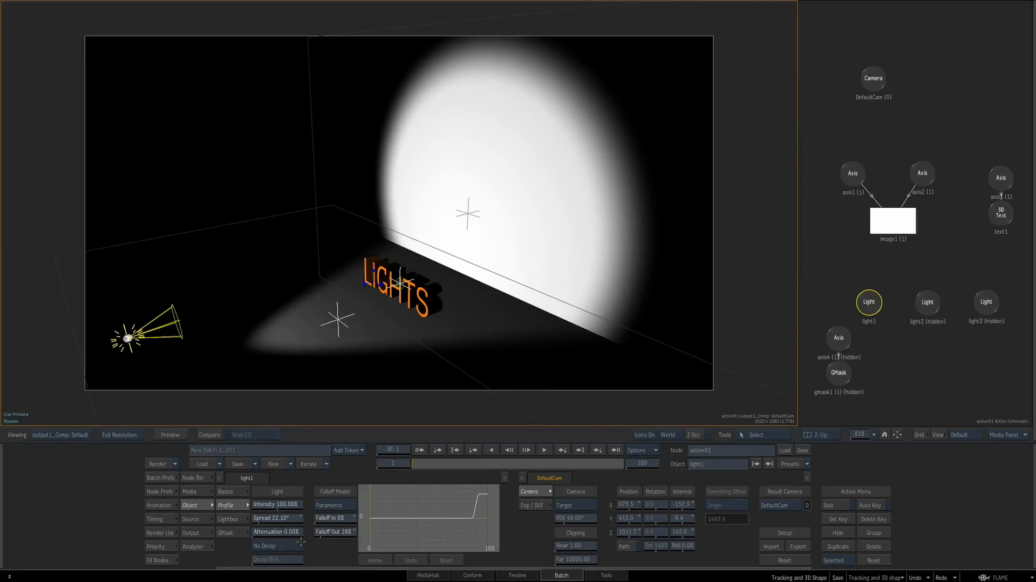
Review light1's Lightbox and GMask settings and return to its basic settings
left_click(237, 519)
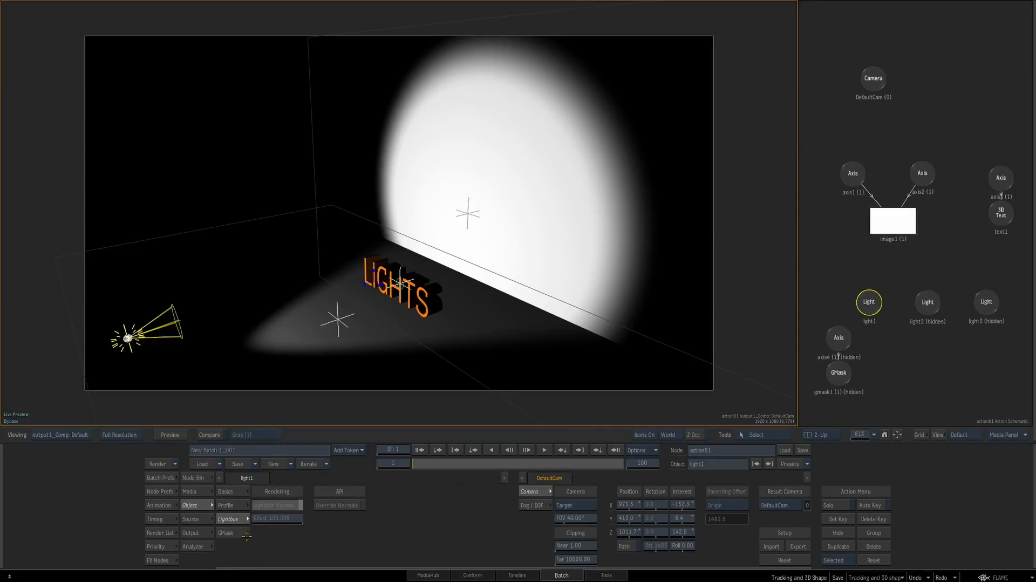
left_click(242, 533)
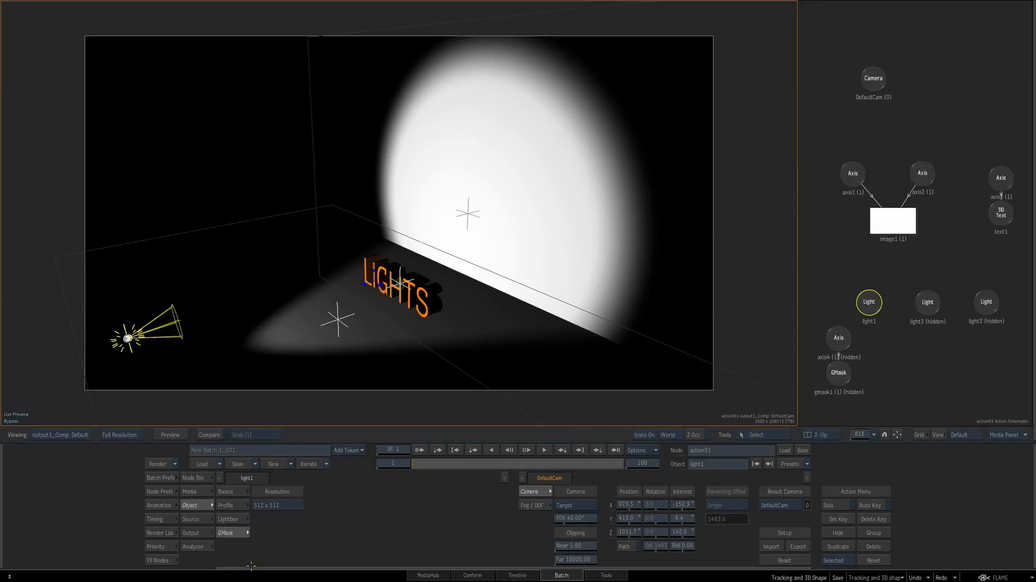
left_click(231, 493)
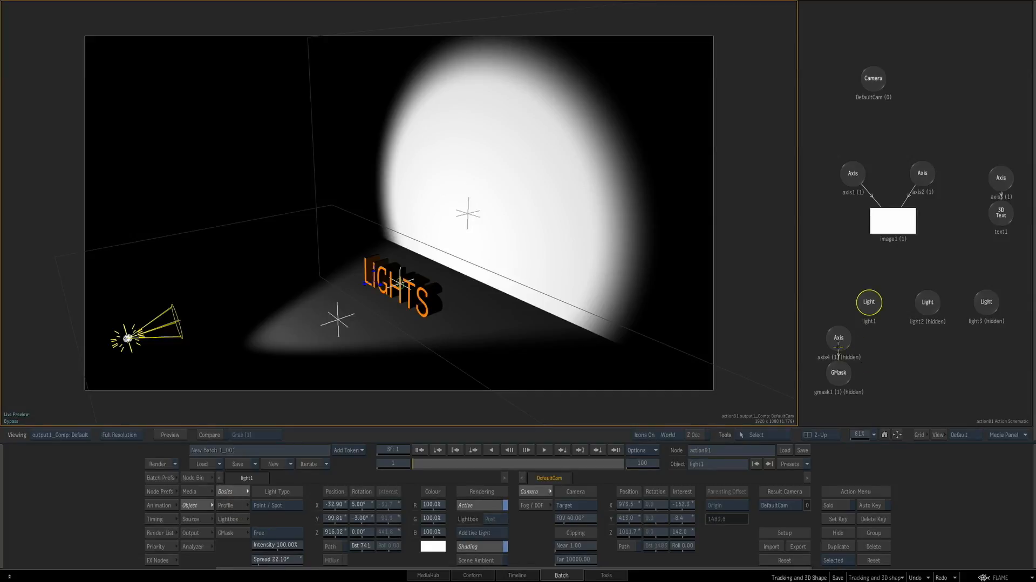
Try shaping light1's beam by unhiding the GMask and linking it to the light, and rotate the mask's axis
left_click_drag(810, 319, 859, 395)
key("shift+h")
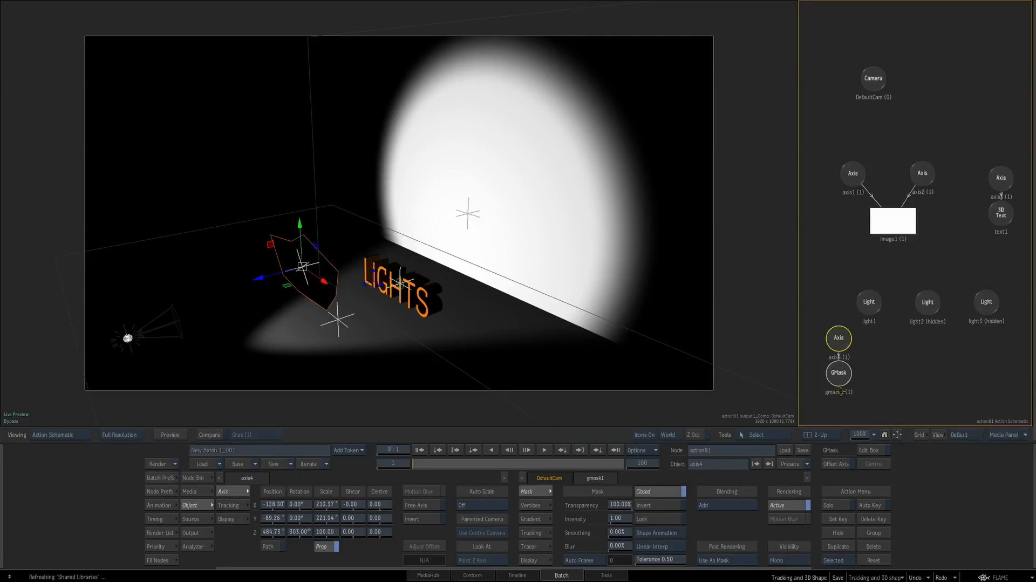
mouse_move(490, 272)
left_mouse_down()
mouse_move(536, 266)
mouse_move(497, 322)
mouse_move(608, 365)
mouse_move(682, 307)
mouse_move(622, 419)
mouse_move(472, 273)
mouse_move(509, 268)
left_mouse_up()
left_click(839, 372)
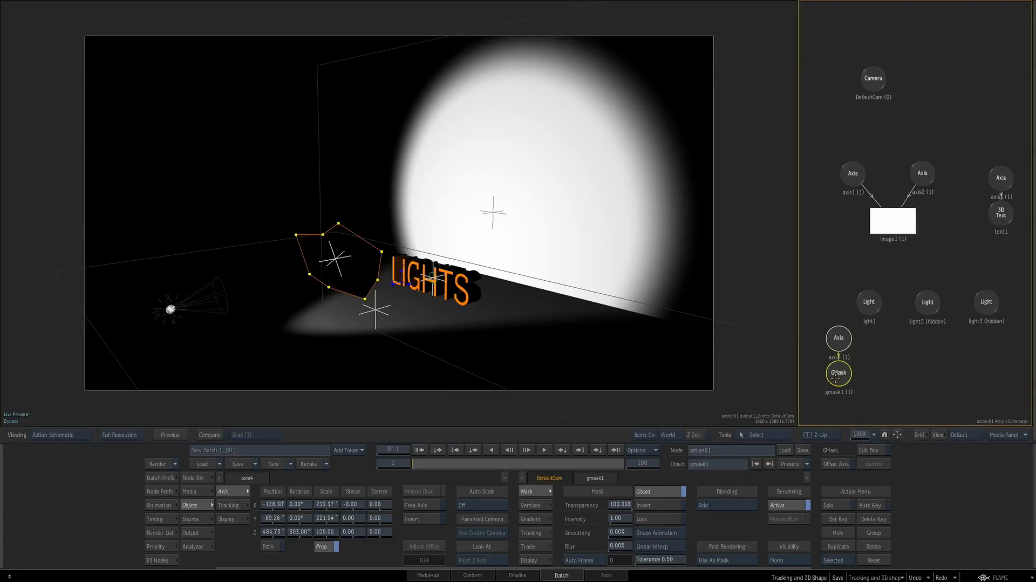
key("shift+g")
left_click_drag(844, 374, 864, 311)
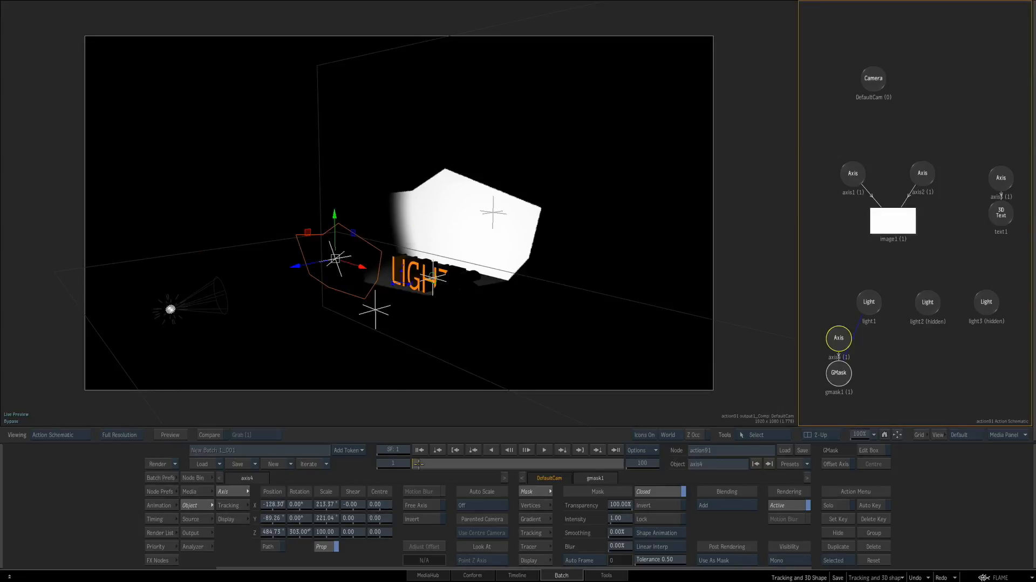
left_click_drag(298, 532, 350, 488)
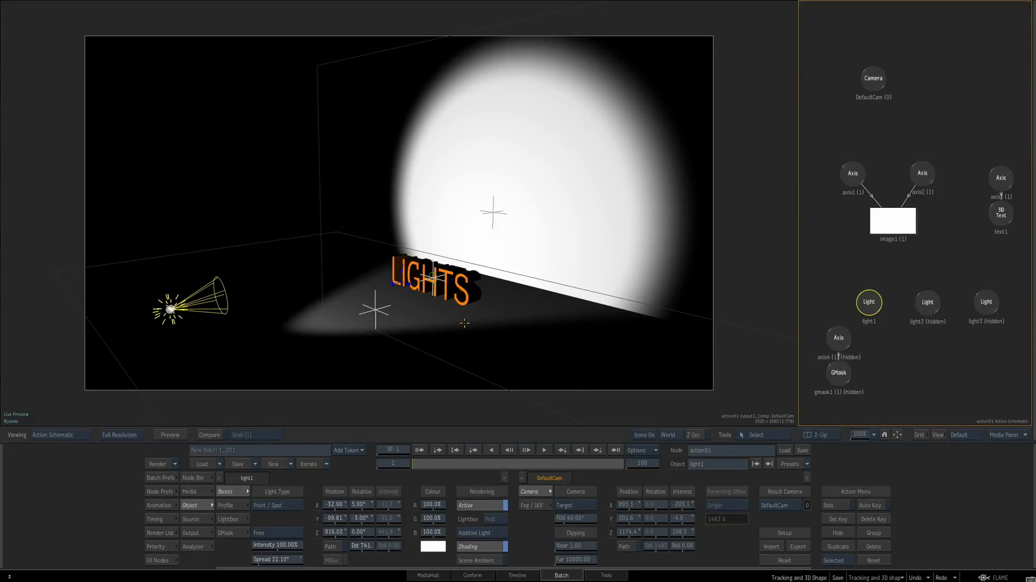
Rotate light1 while looking through it, tilting its beam down onto the floor and back up to 5.00° X and -2.00° Y
key("F8")
left_click_drag(544, 317, 430, 325)
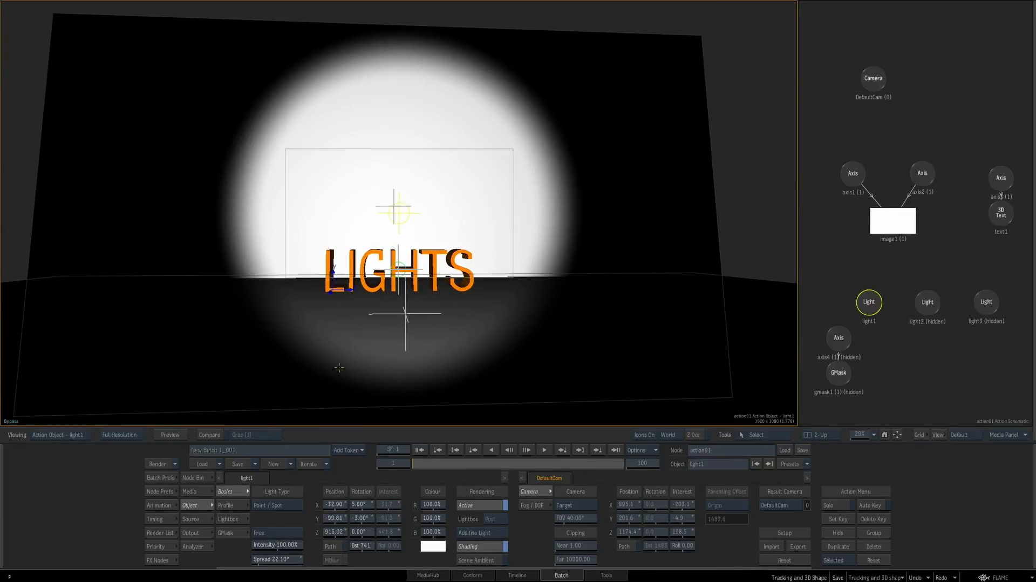
left_click_drag(367, 517, 358, 503)
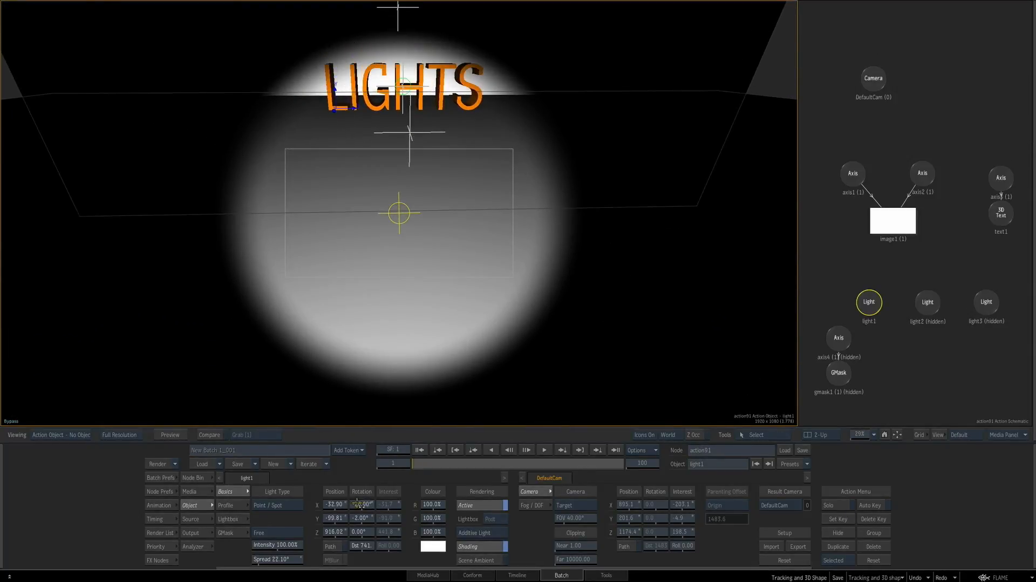
key("F1")
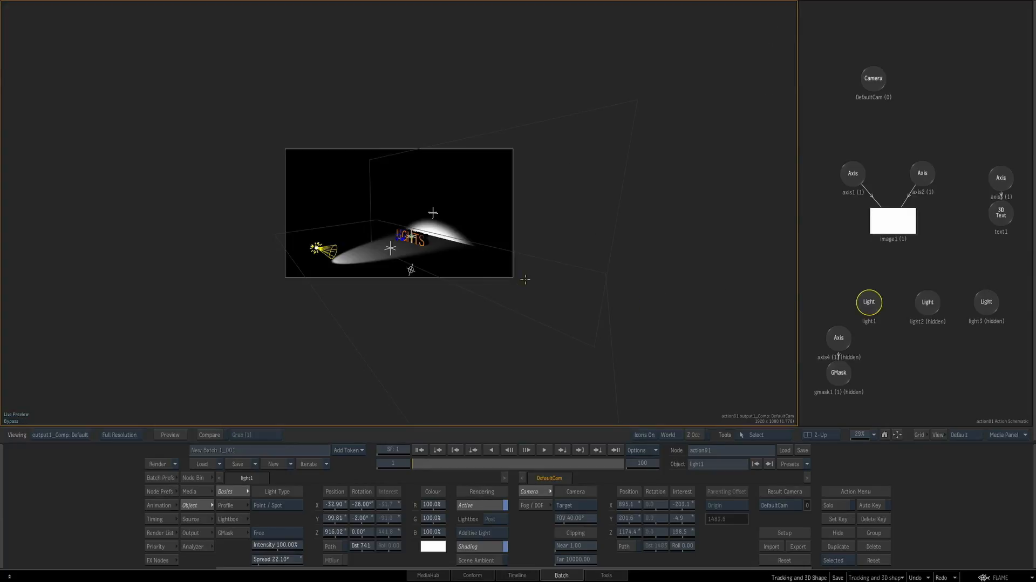
left_click_drag(508, 314, 619, 318)
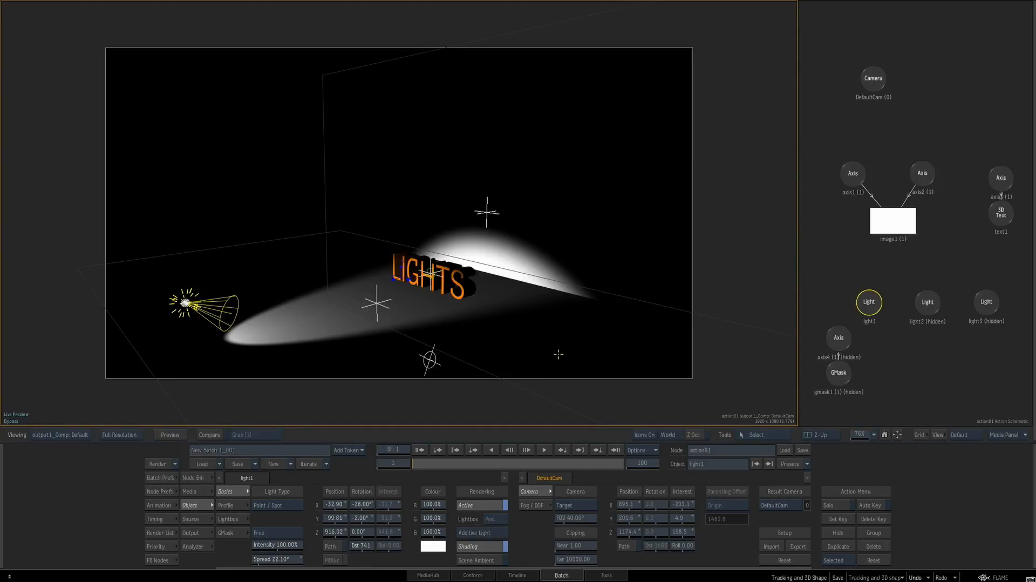
left_click_drag(361, 503, 493, 506)
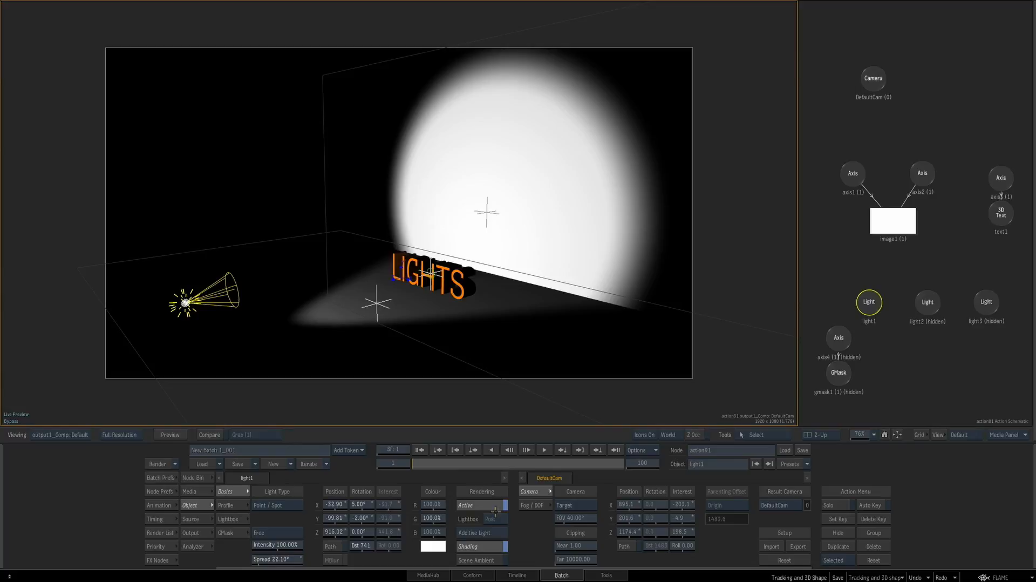
Try light1's Active, Scene Ambient and Shading options, leaving Active and Shading on and Scene Ambient off
left_click(494, 505)
left_click(495, 505)
left_click(492, 560)
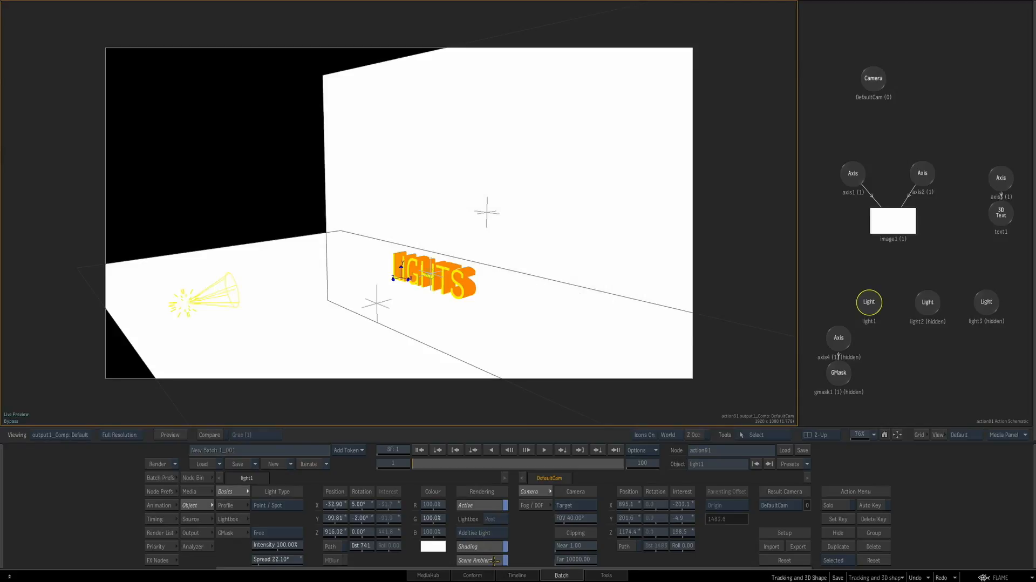
left_click(493, 547)
left_click(493, 546)
left_click(493, 546)
left_click(494, 546)
left_click(494, 546)
left_click(493, 546)
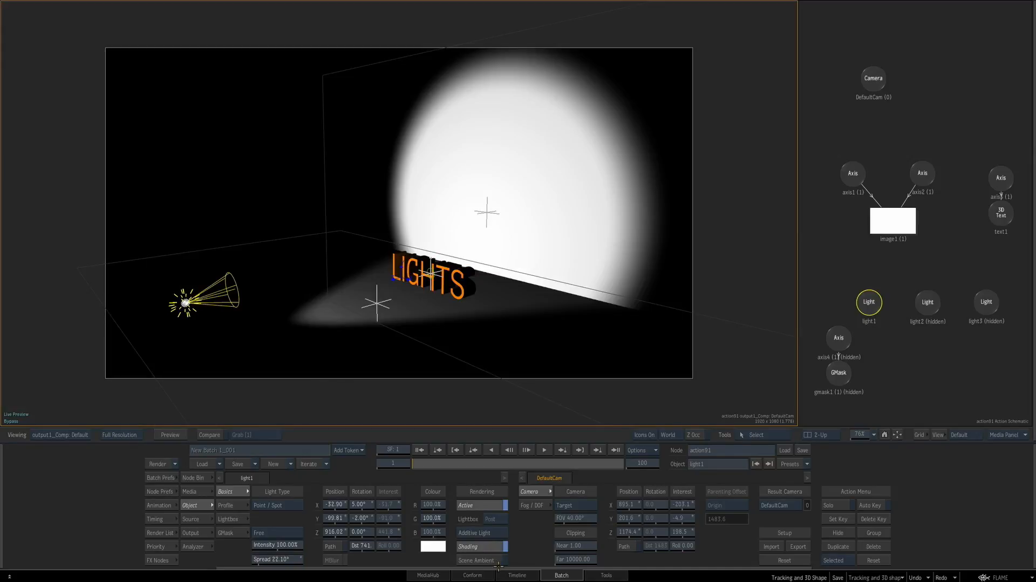
Deactivate light1, enable Scene Ambient, and set the ambient intensity to 78% with shading at 100%
left_click(497, 504)
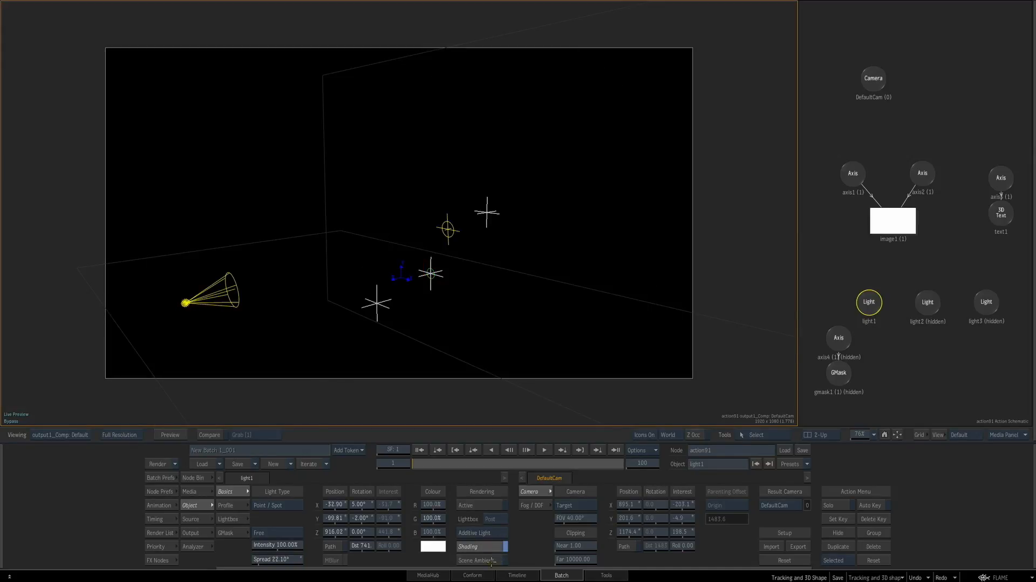
left_click(492, 560)
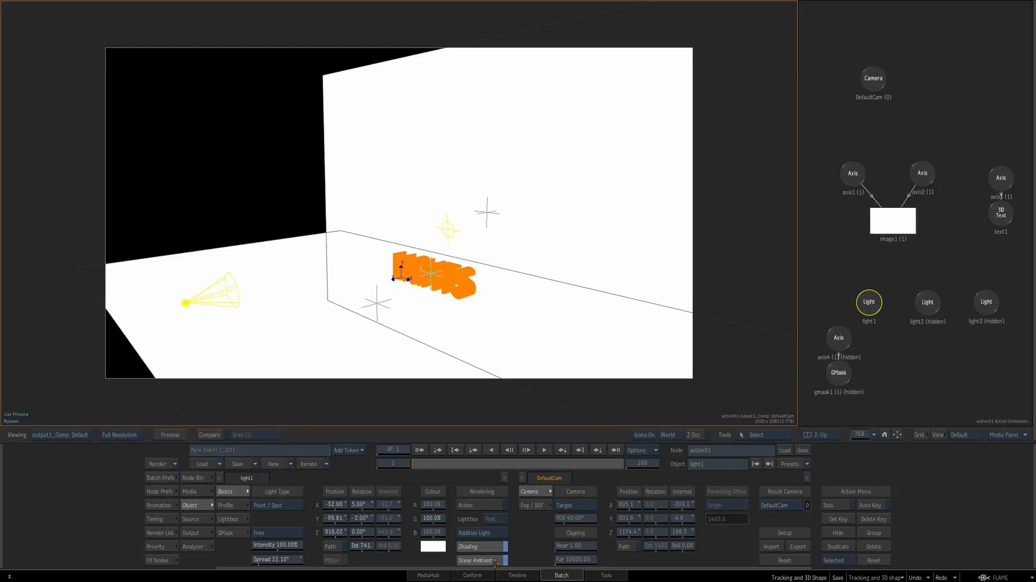
left_click(162, 490)
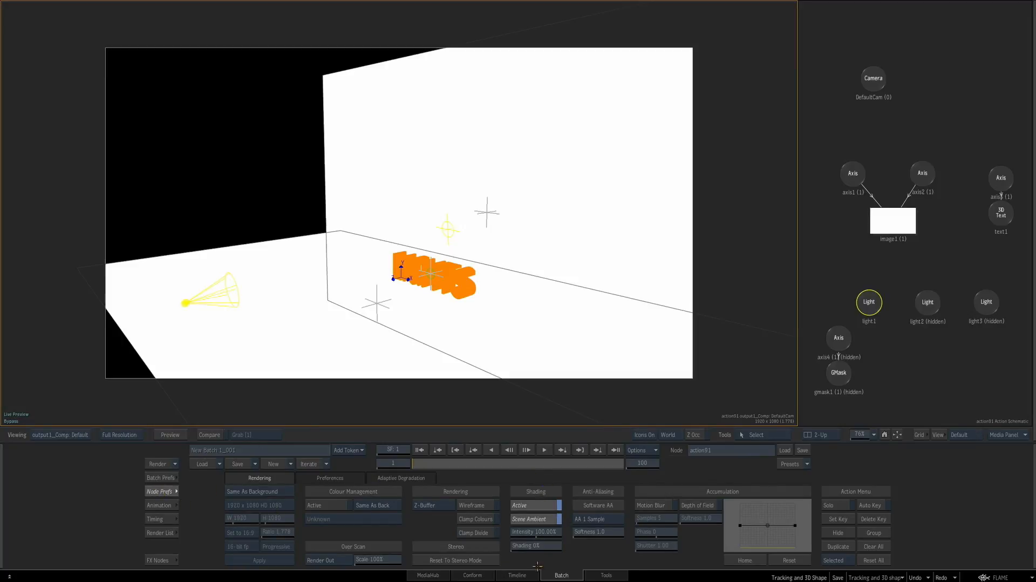
mouse_move(551, 534)
left_mouse_down()
mouse_move(537, 536)
mouse_move(555, 537)
mouse_move(545, 549)
mouse_move(598, 537)
mouse_move(597, 527)
mouse_move(541, 532)
mouse_move(555, 532)
left_mouse_up()
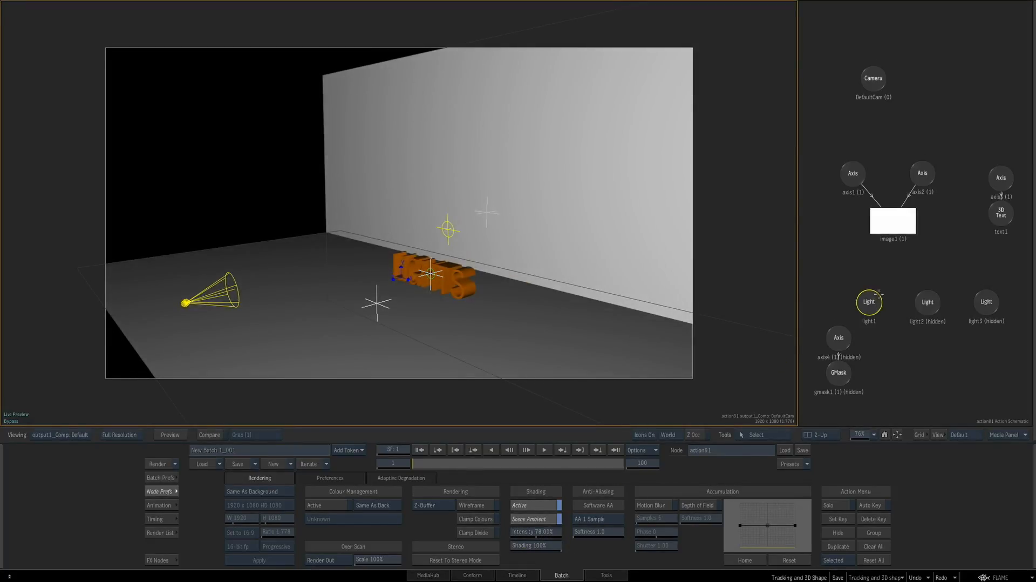
Reactivate light1 and turn Scene Ambient off
left_click(161, 491)
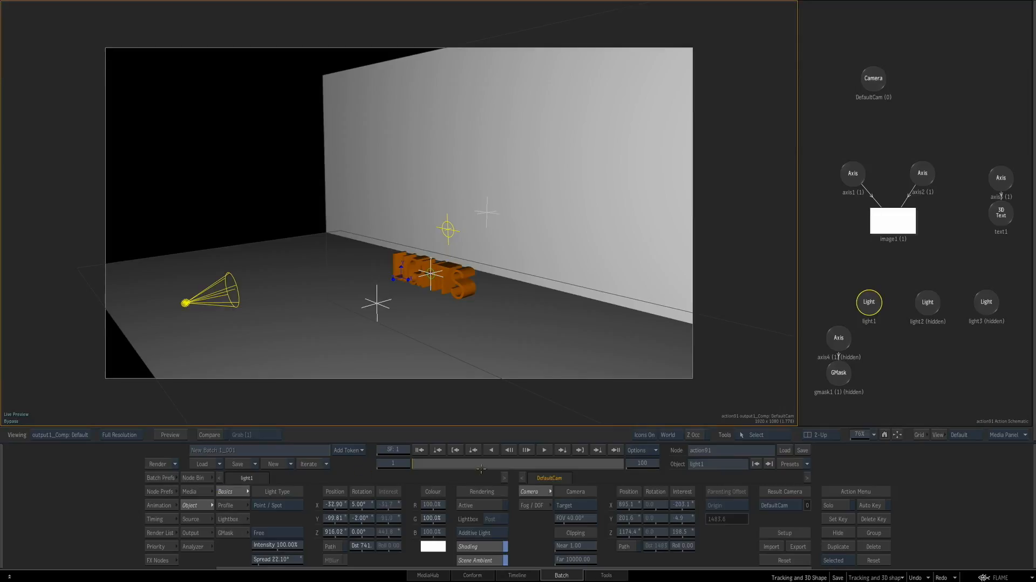
left_click(491, 504)
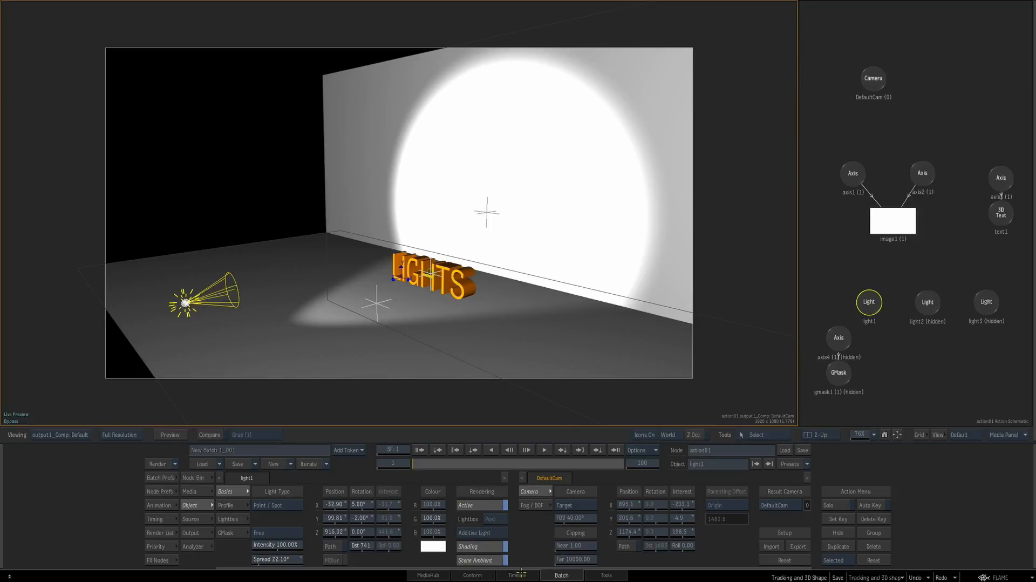
left_click(497, 562)
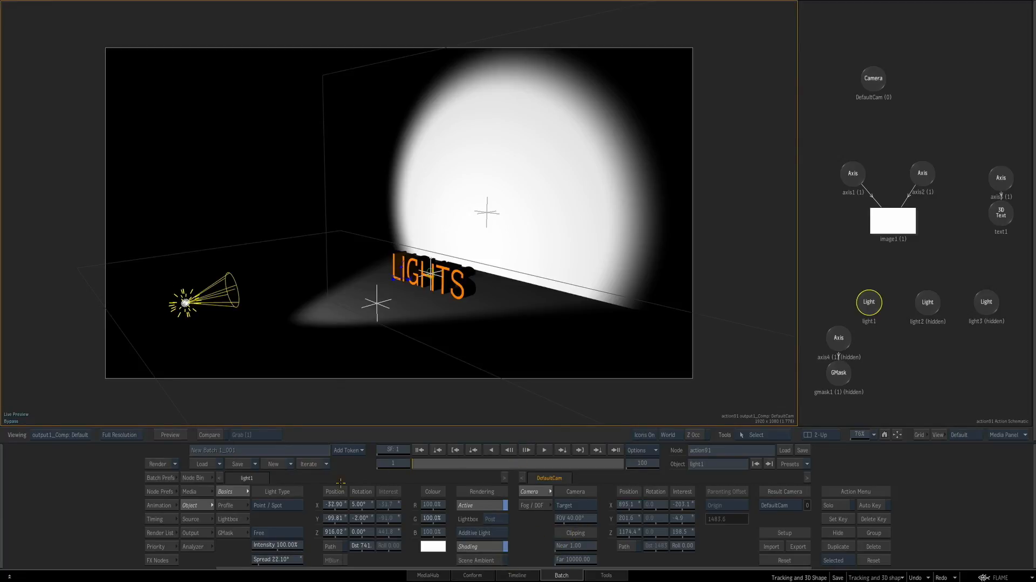
Narrow light1's spread to 20.10° and unhide light2 and light3
left_click_drag(291, 560, 291, 552)
left_click_drag(903, 283, 998, 326)
key("h")
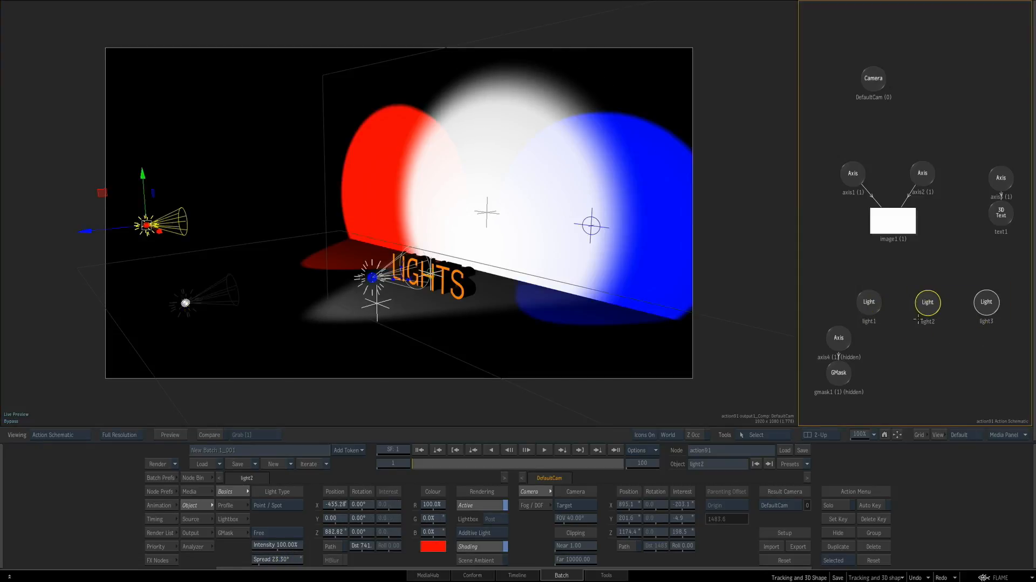
Change light1's colour to pure green
left_click(866, 302)
left_click(433, 545)
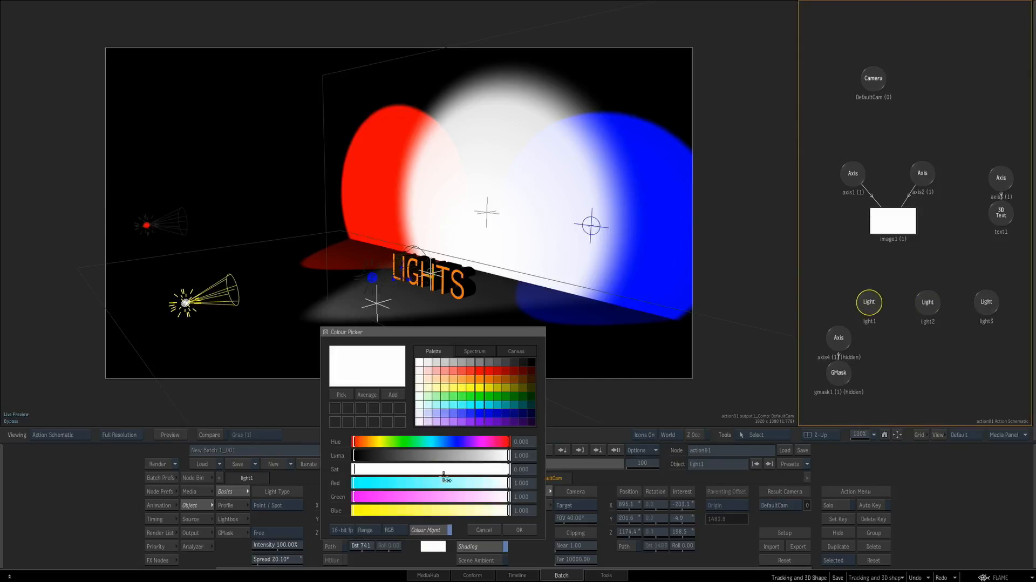
left_click(480, 396)
left_click(519, 529)
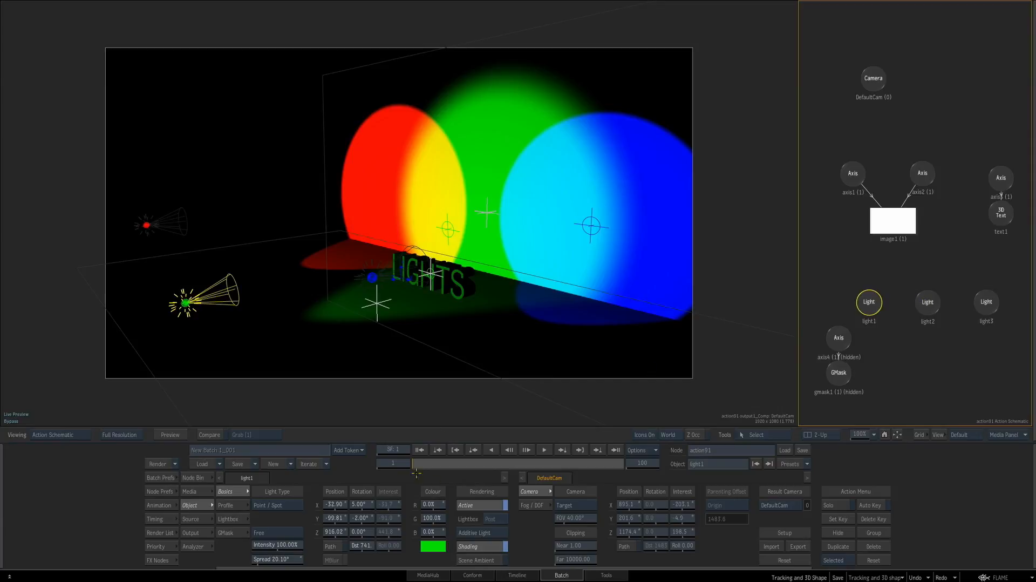
Set light2 and light3 to Solo Light, and shift light3's X position to 342.00
left_click(500, 533)
left_click(928, 303)
left_click(492, 531)
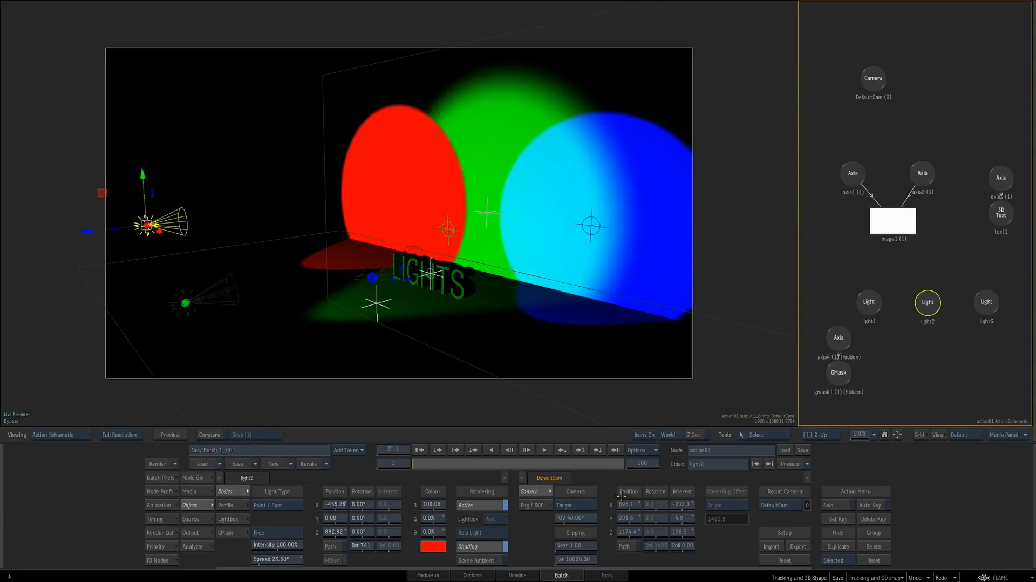
left_click(977, 306)
left_click(495, 533)
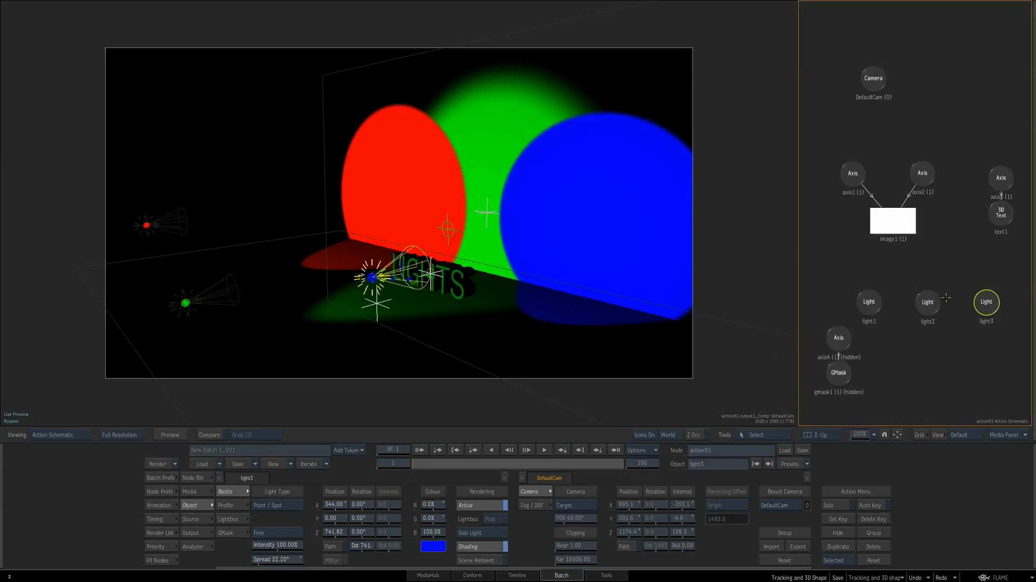
mouse_move(337, 504)
left_mouse_down()
mouse_move(402, 507)
mouse_move(246, 492)
mouse_move(396, 493)
mouse_move(322, 494)
left_mouse_up()
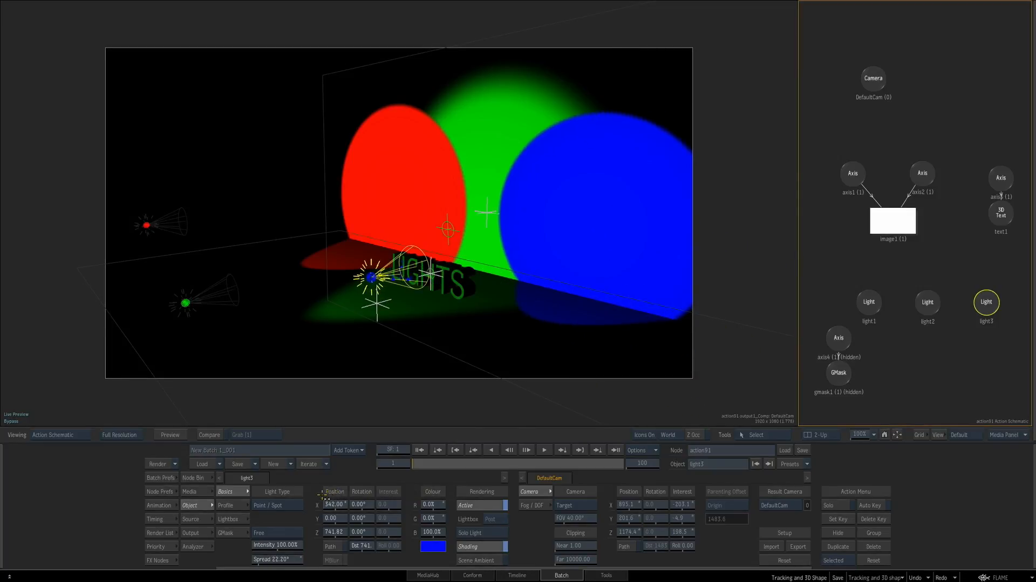
Return light3 and light2 to Additive Light, and show the Action media list with light1 selected
left_click(499, 533)
left_click(927, 302)
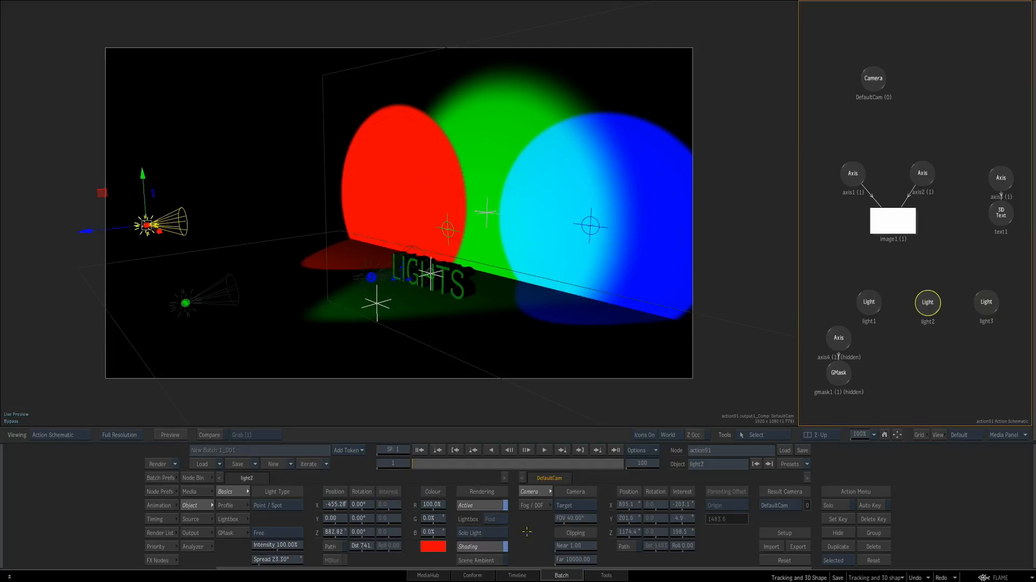
left_click(502, 532)
left_click(868, 302)
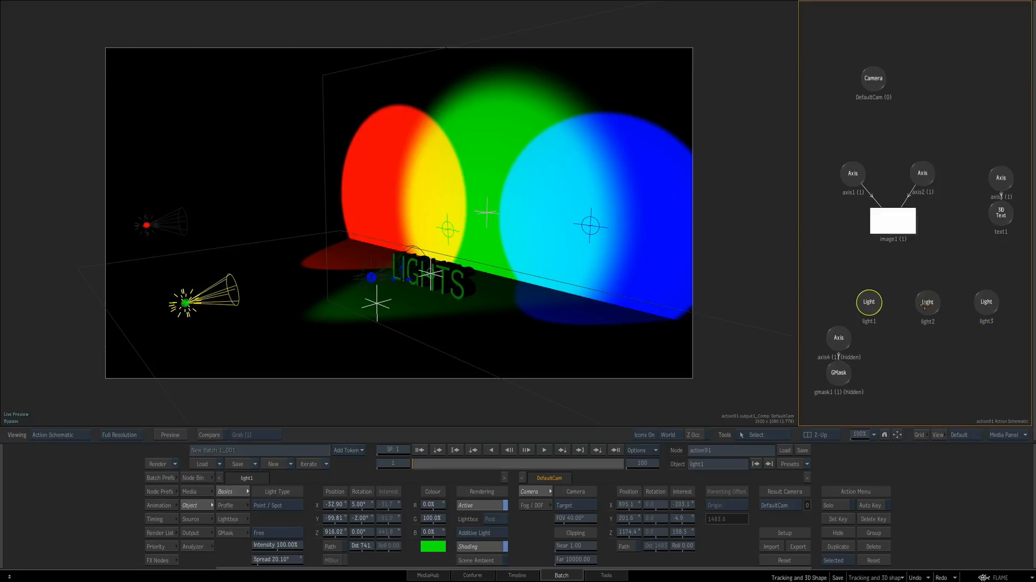
left_click(189, 491)
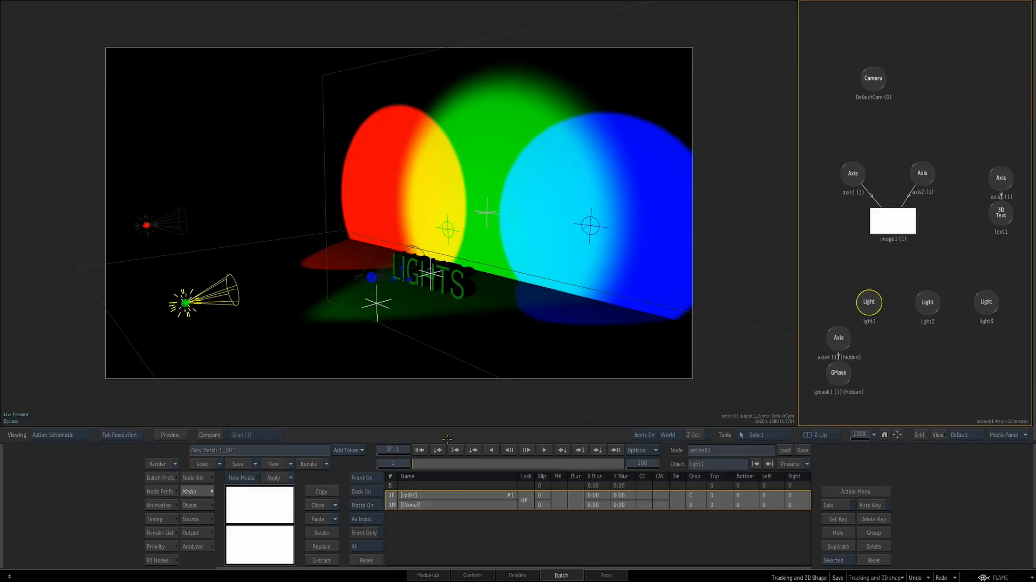
Open the Priority settings of the lights Action
left_click(156, 546)
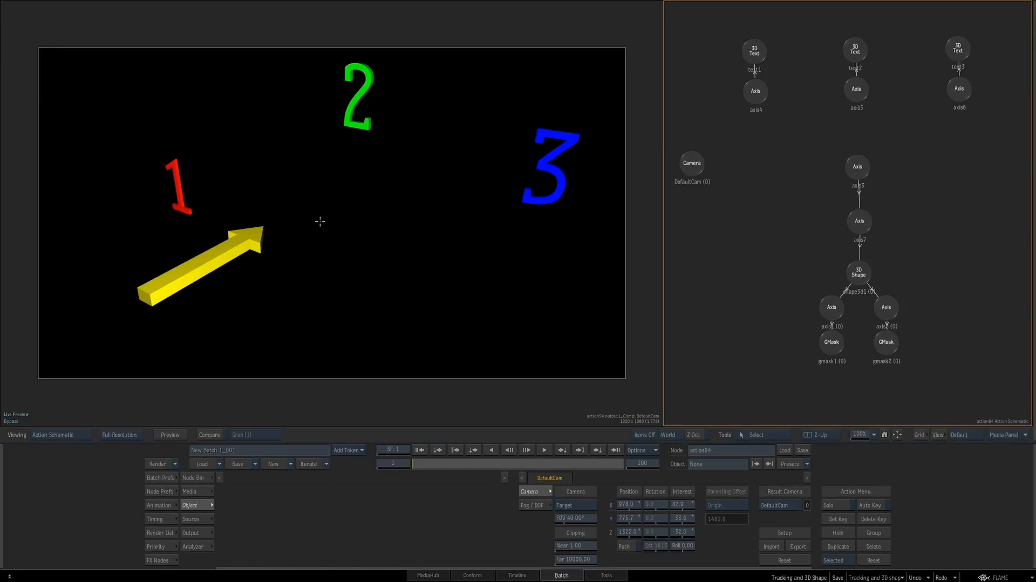
Scrub through the arrow scene and inspect axis3 and the axes of the three numbers
left_click_drag(418, 463, 390, 465)
left_click(859, 167)
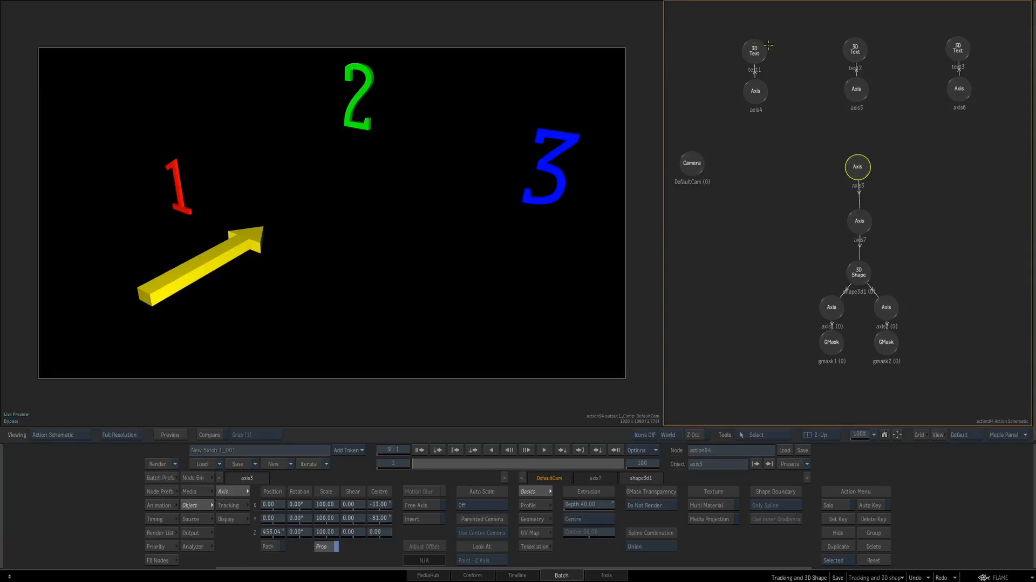
left_click(756, 90)
left_click(856, 89)
left_click(959, 89)
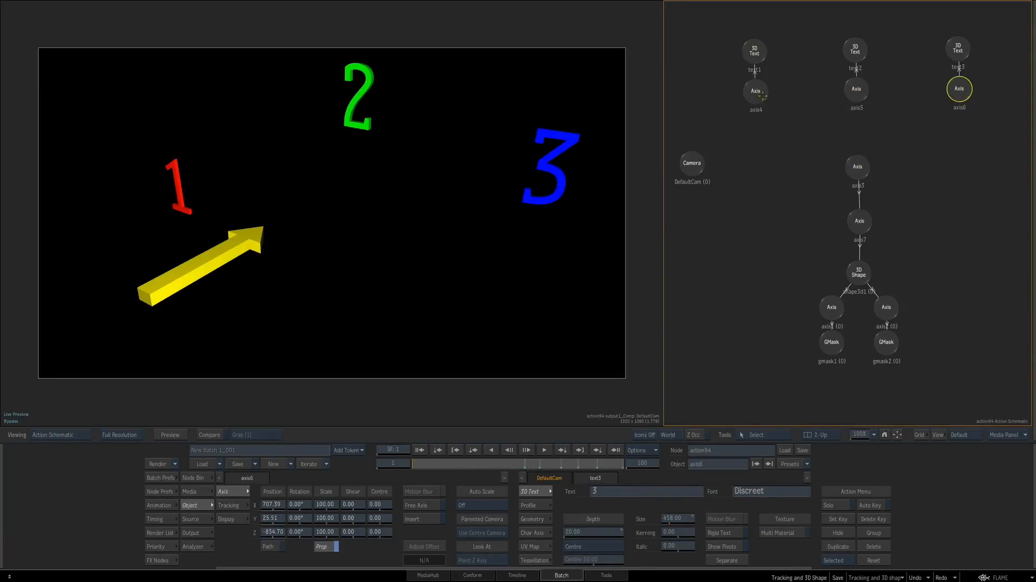
left_click(852, 168)
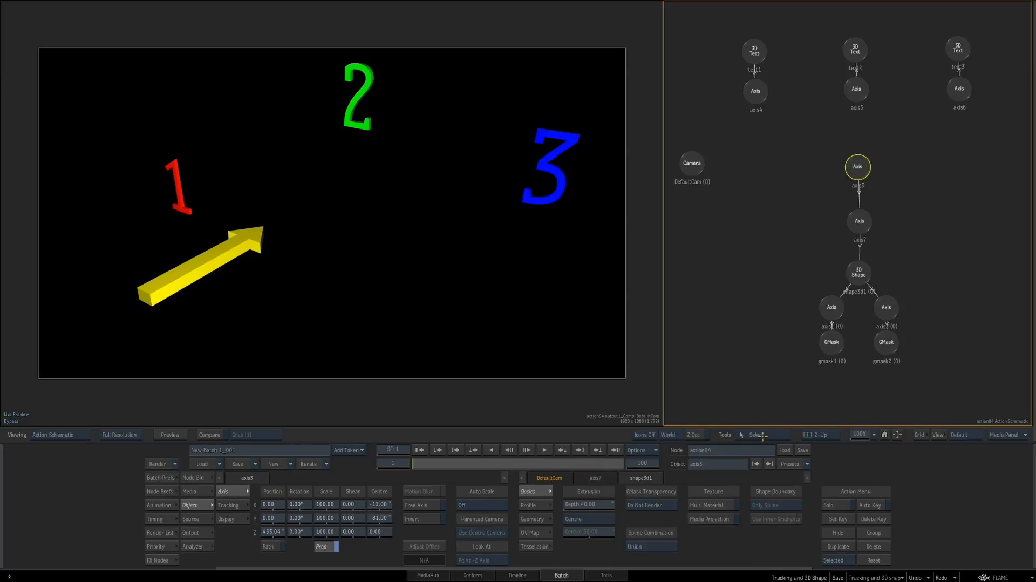
Use the Look At tool to aim axis3 at axis4, and scrub through the arrow's motion
left_click(762, 435)
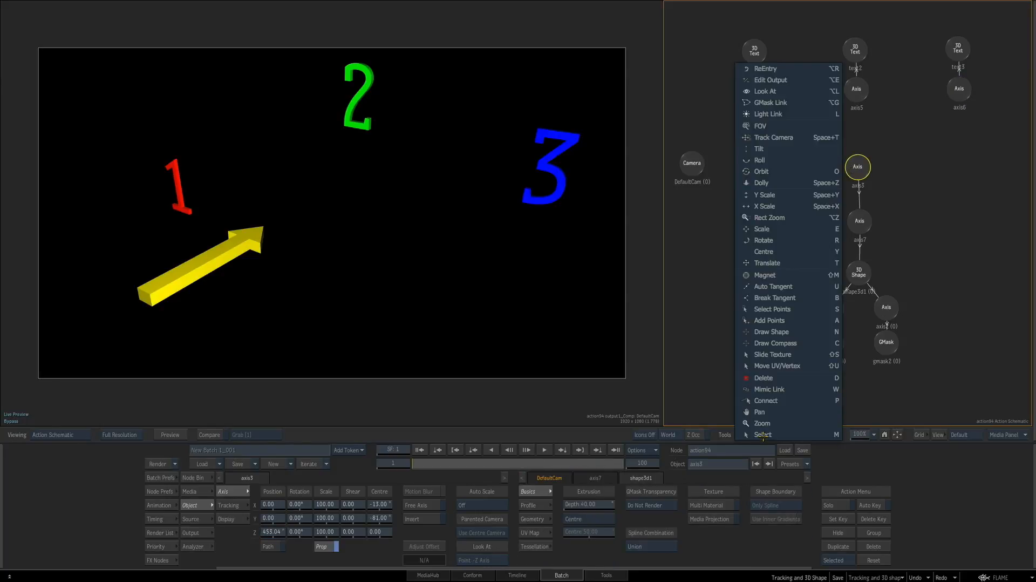
left_click(803, 92)
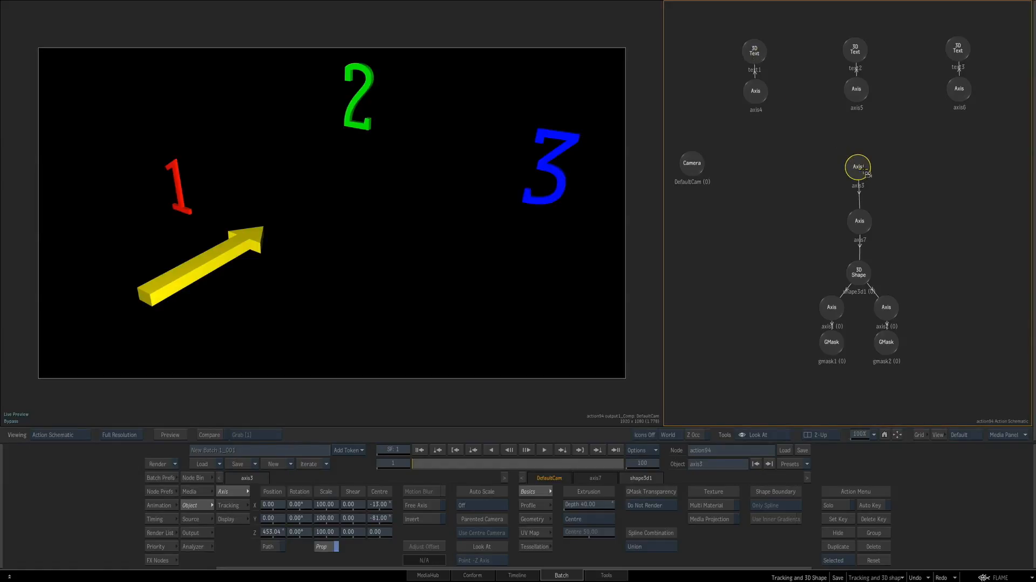
left_click_drag(857, 169, 756, 93)
left_click_drag(437, 463, 412, 463)
Replace axis3's Look At link with one to axis5, preview the motion, and remove the link
left_click_drag(797, 128, 856, 93)
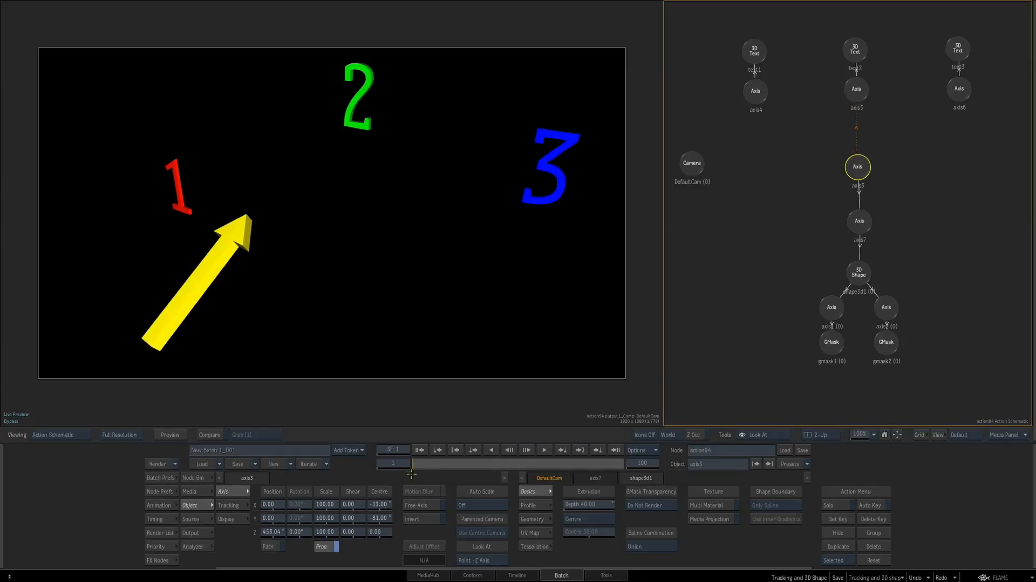
left_click_drag(421, 463, 338, 462)
left_click_drag(840, 120, 869, 126)
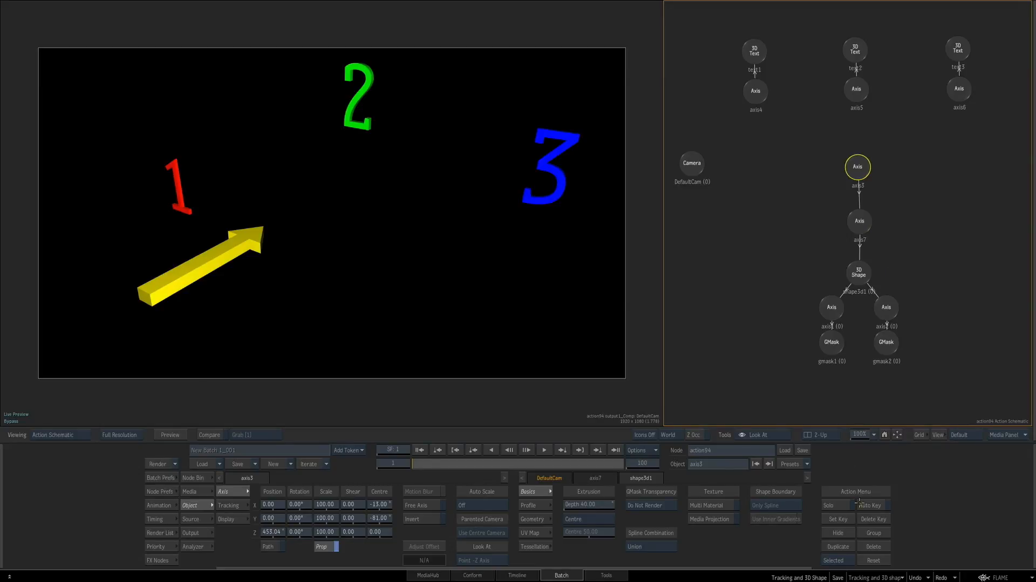
Enable Auto Key and link axis3 by Look At to axis4 at frame 1, axis5 at frame 26 and axis6 at frame 55
left_click(880, 506)
left_click_drag(859, 173, 754, 89)
left_click_drag(421, 463, 464, 464)
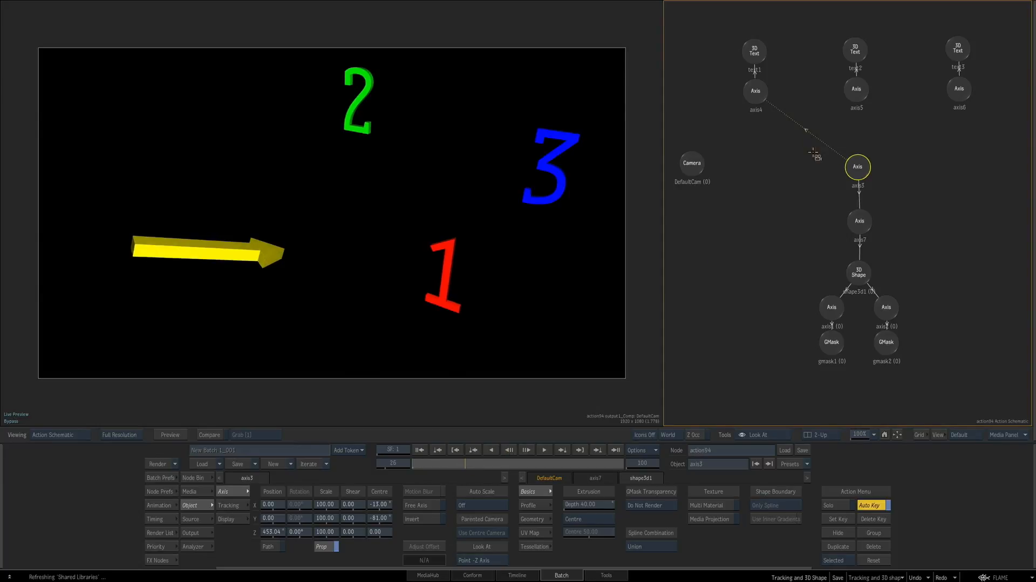
left_click_drag(856, 166, 855, 87)
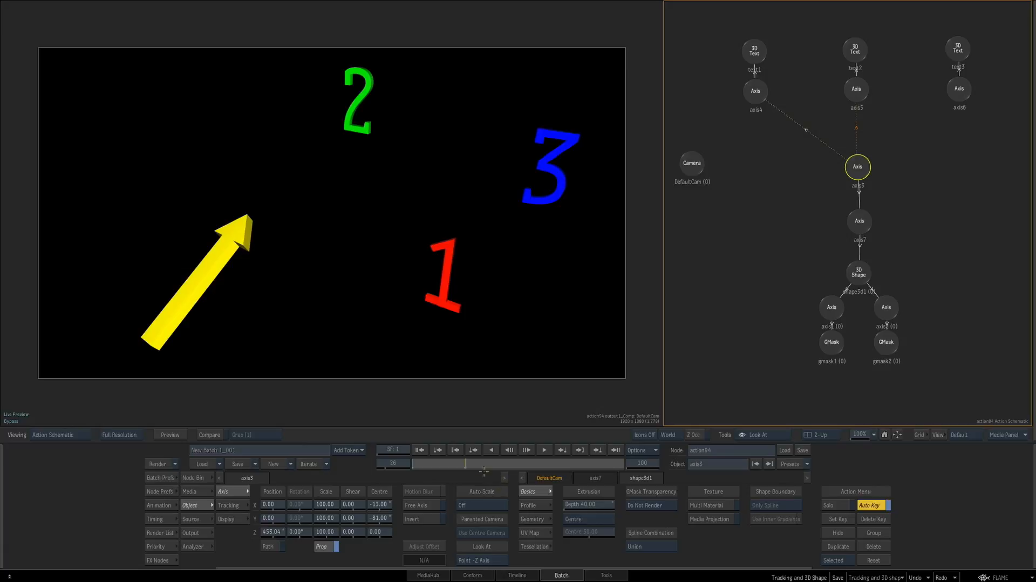
left_click_drag(474, 464, 527, 464)
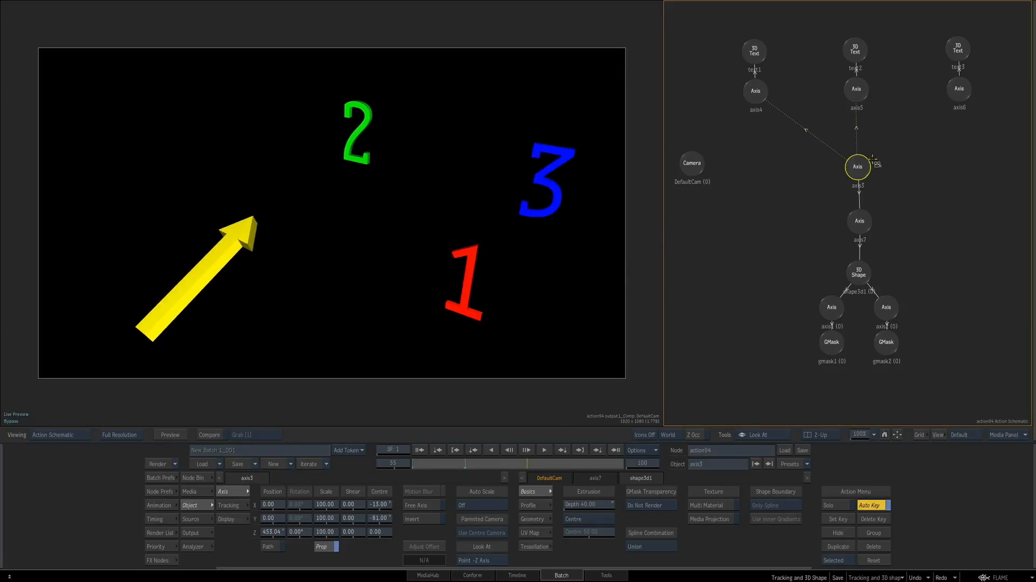
left_click_drag(865, 167, 954, 99)
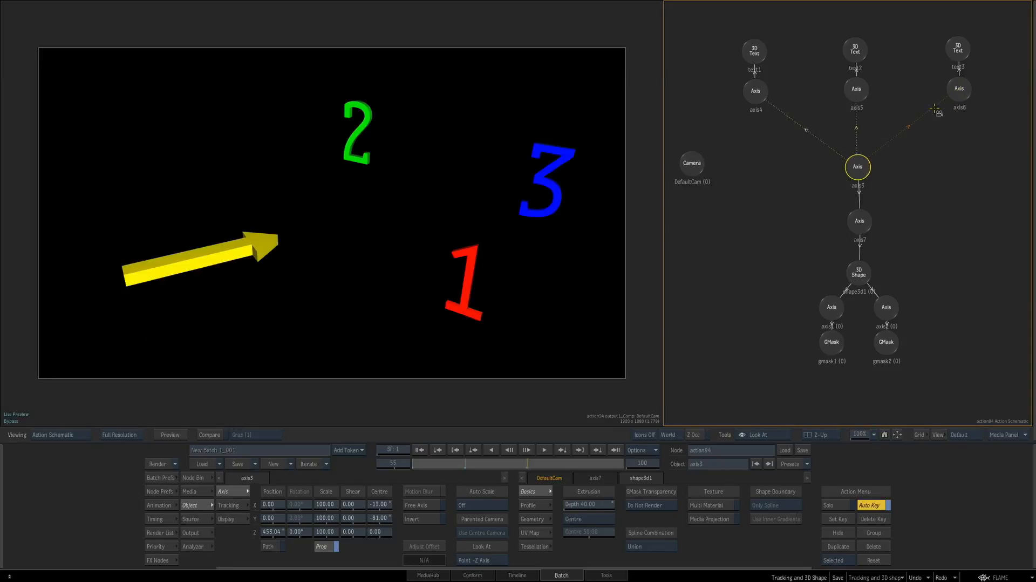
Preview the arrow's animated Look At targets from frame 1 to frame 100
left_click(455, 451)
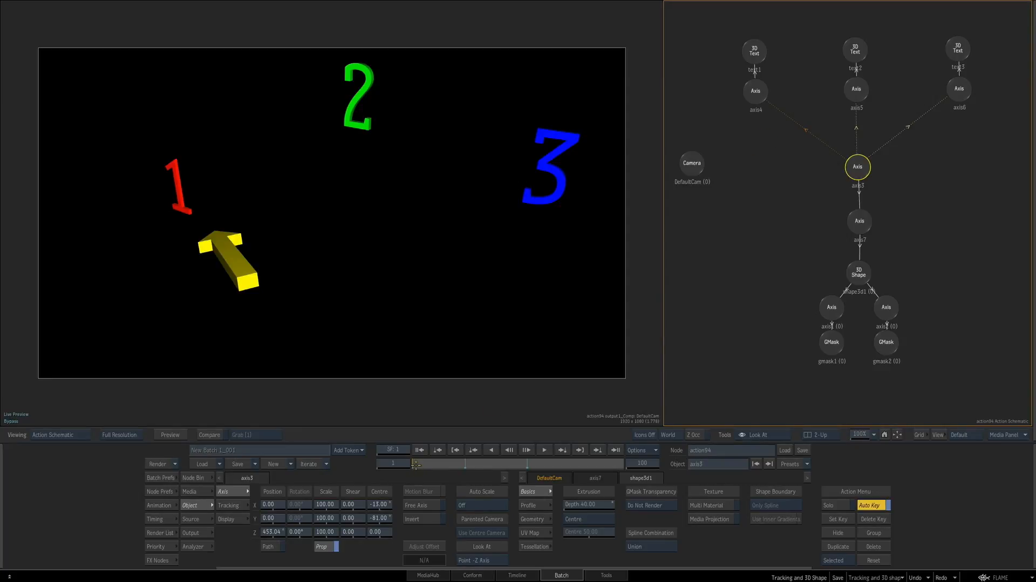
left_click_drag(415, 463, 534, 461)
left_click_drag(549, 457, 628, 453)
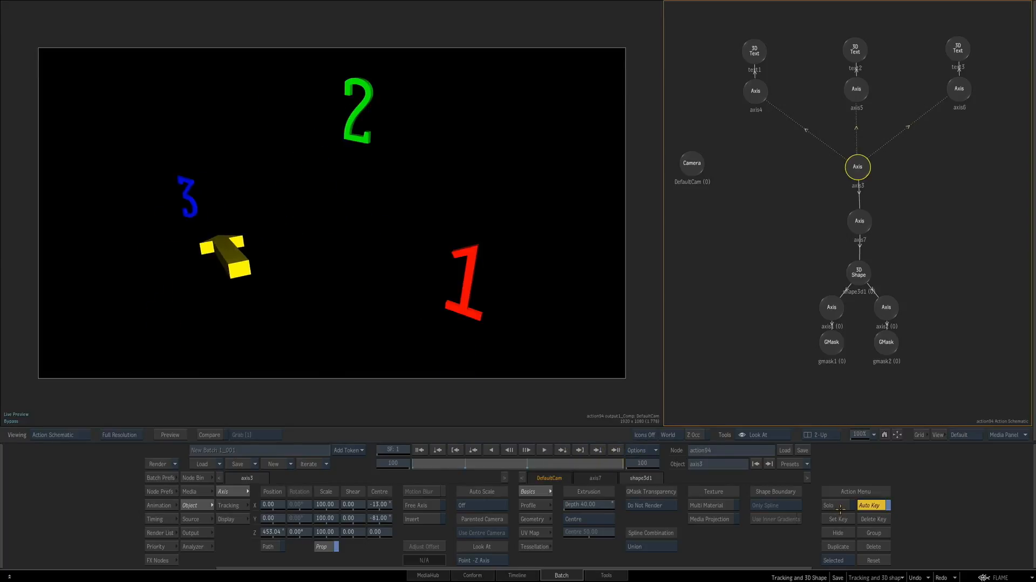
Fit axis3's animation curves in view, examine its lookAt channel, and scrub back to the start
left_click(165, 505)
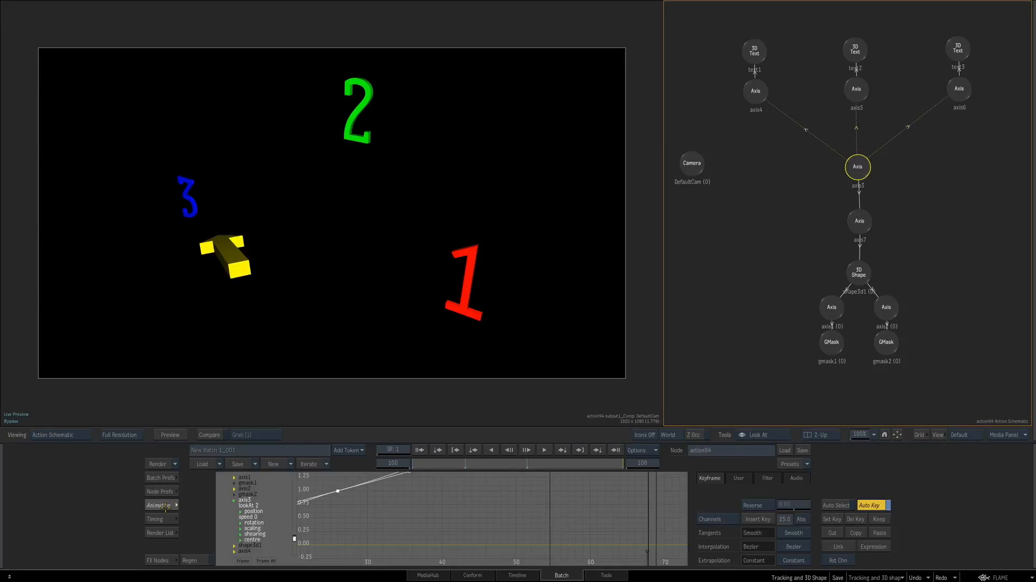
left_click(245, 562)
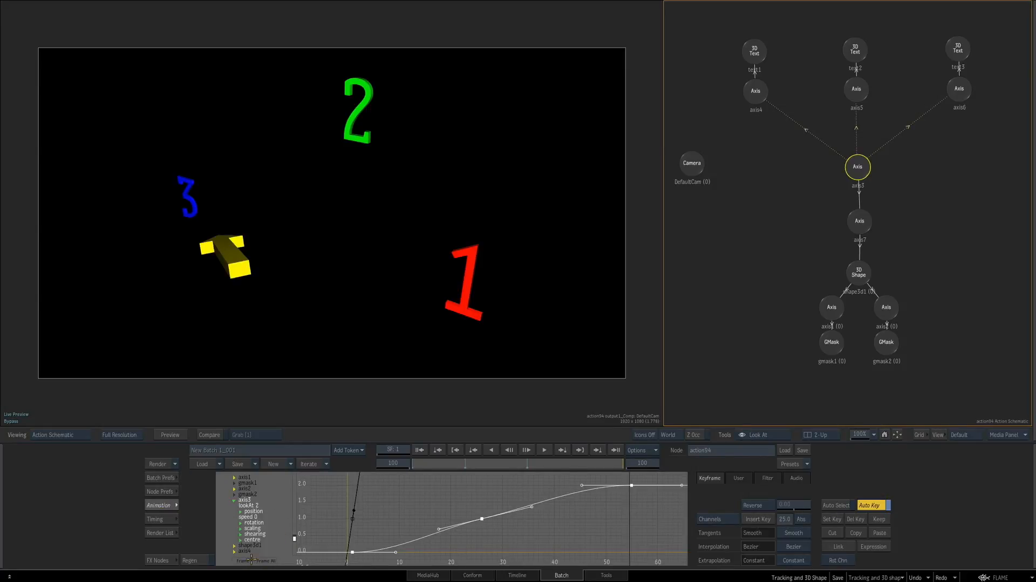
left_click(247, 505)
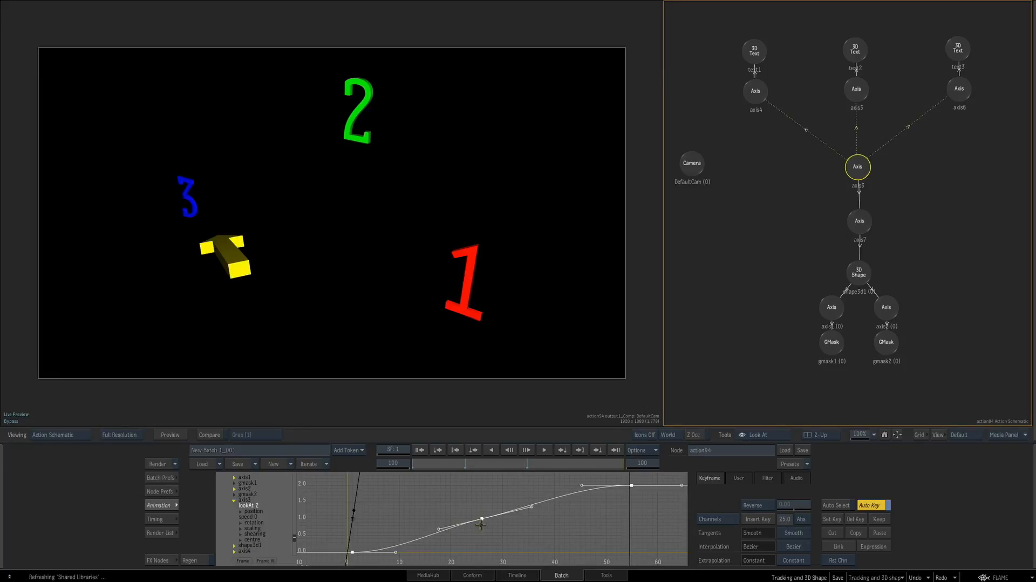
left_click_drag(616, 464, 413, 463)
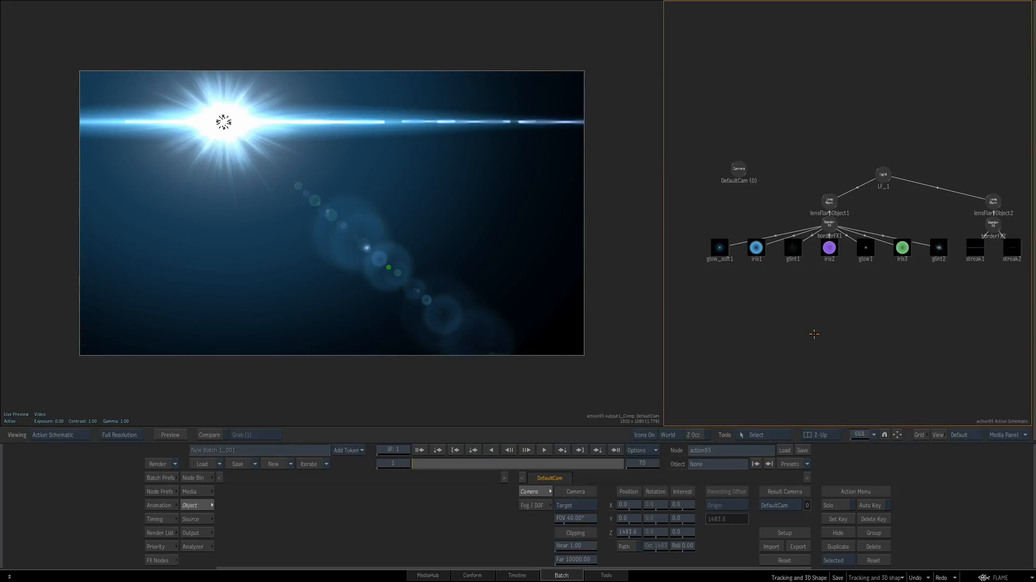
Review the lens flare Action's Adaptive Degradation preferences and return to its Rendering preferences
left_click(160, 491)
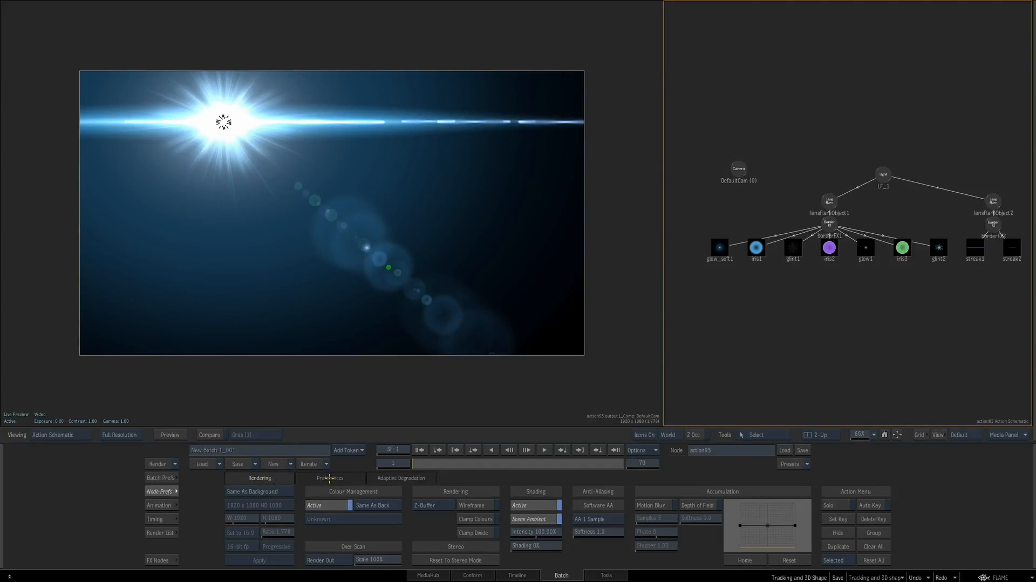
left_click(400, 477)
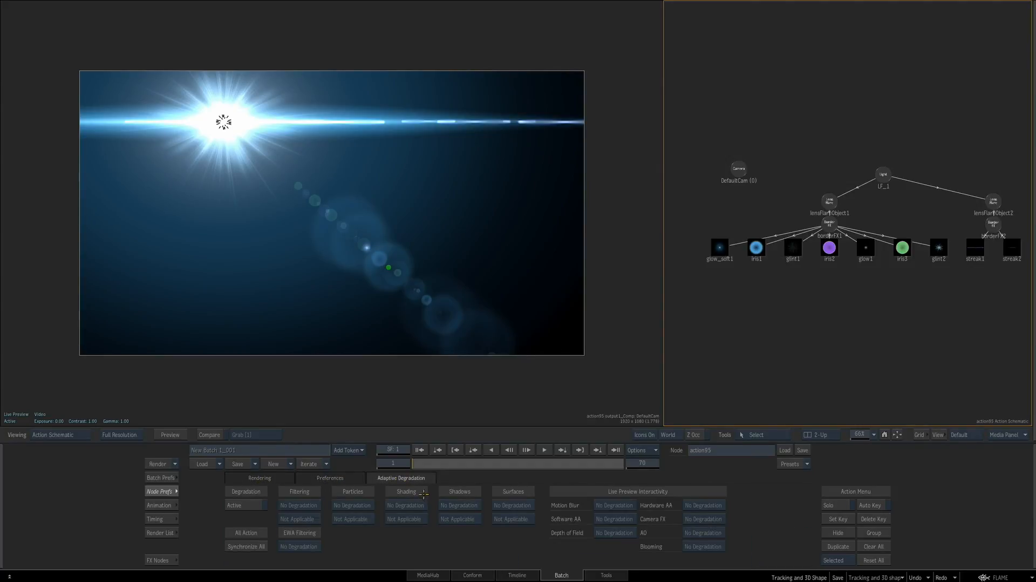
left_click(264, 478)
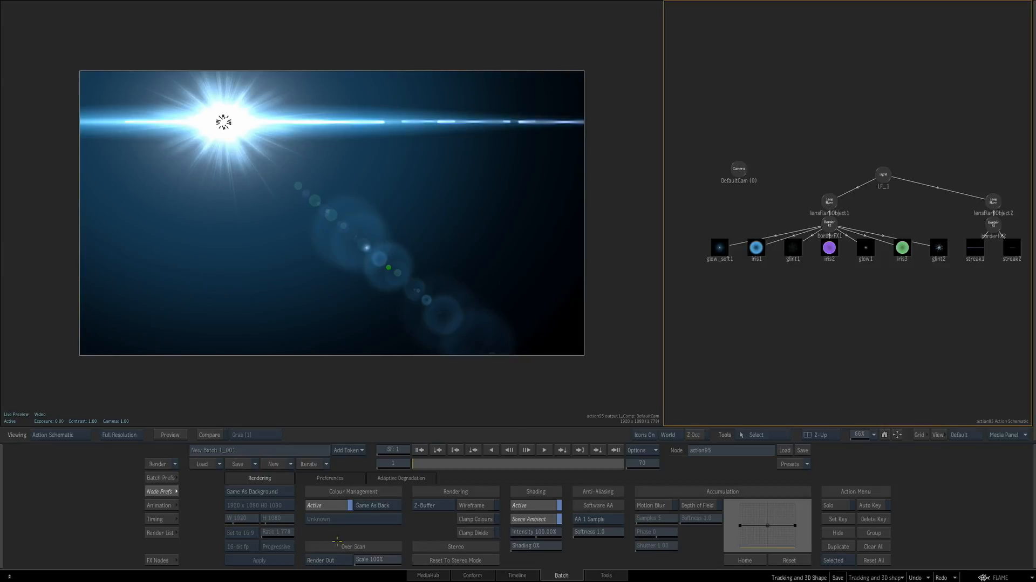
Keep Over Scan set to Render Out, and move the LF_1 light left and slightly up in the image
left_click(341, 560)
left_click(343, 560)
mouse_move(223, 122)
left_mouse_down()
mouse_move(245, 127)
mouse_move(196, 132)
mouse_move(208, 111)
mouse_move(219, 113)
left_mouse_up()
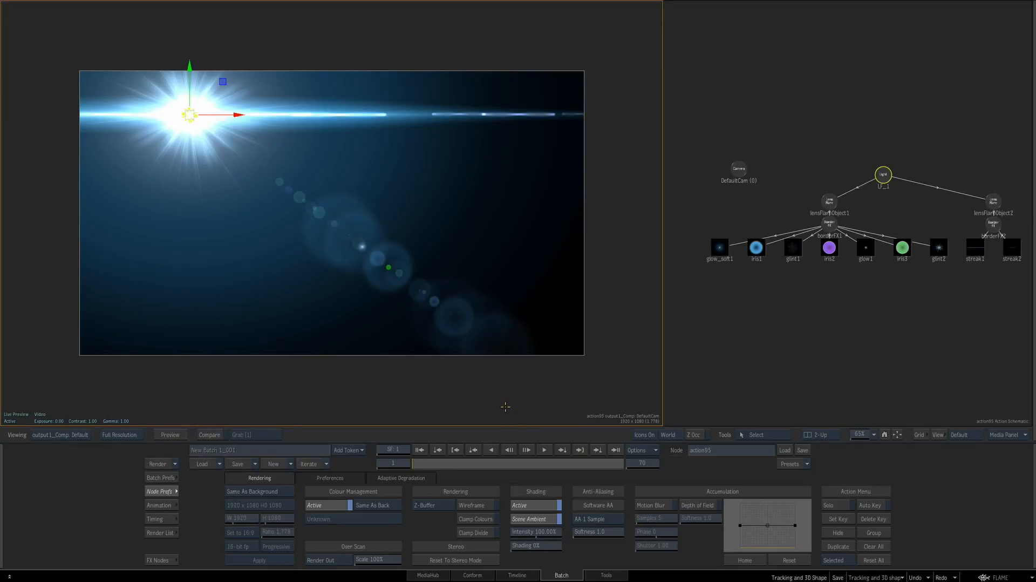
Set the Over Scan scale to 150% for the lens flare Action
left_click(392, 559)
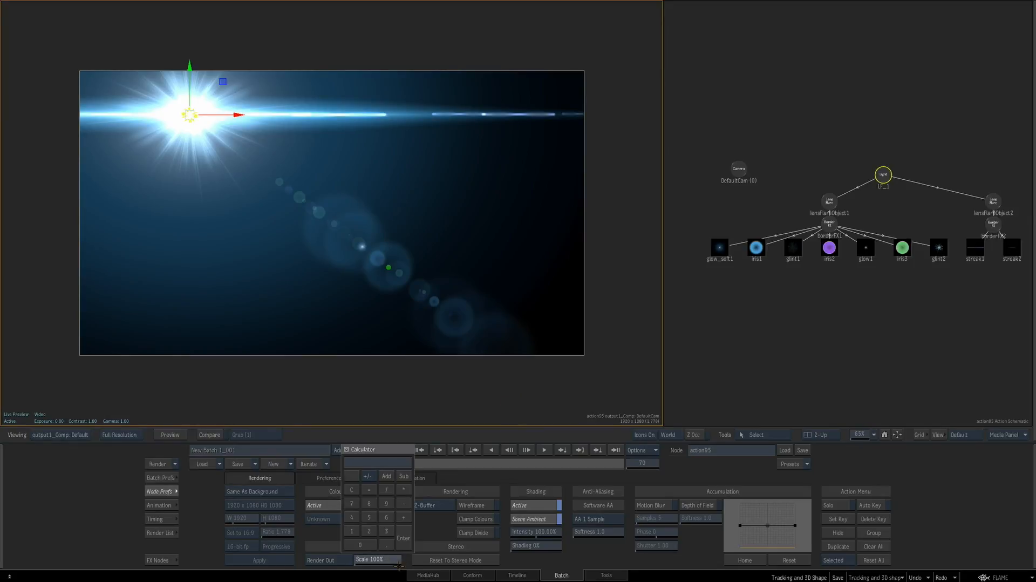
left_click(352, 531)
left_click(369, 517)
left_click(360, 544)
left_click(403, 537)
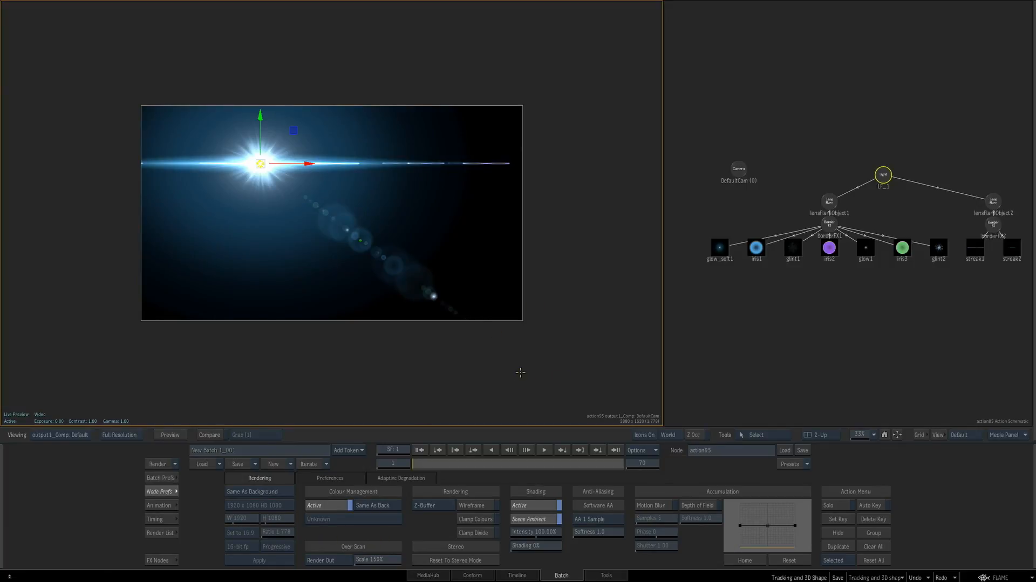
Open action96 from the Batch schematic and shift the overscanned flare image around the frame
key("Escape")
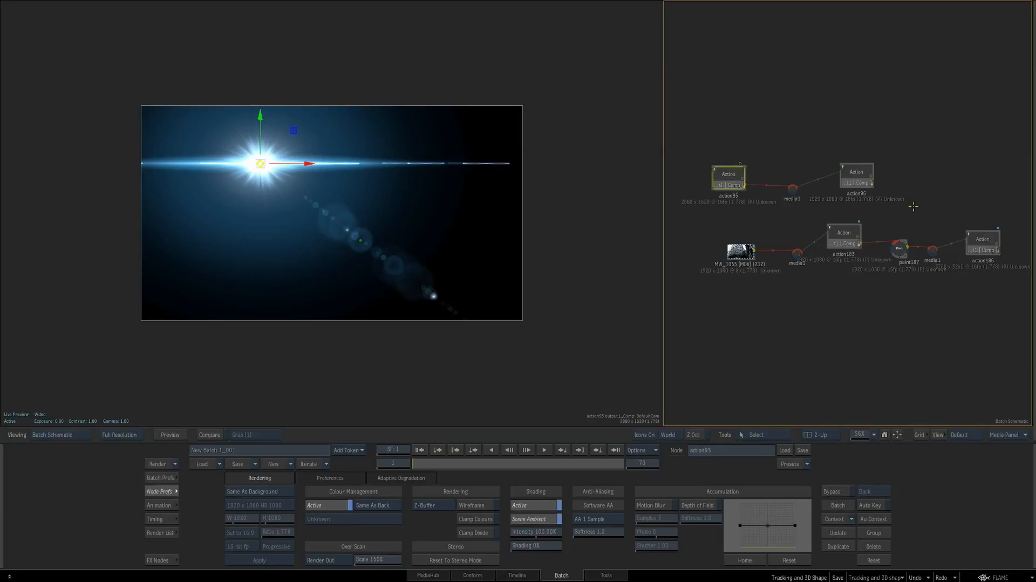
double_click(859, 173)
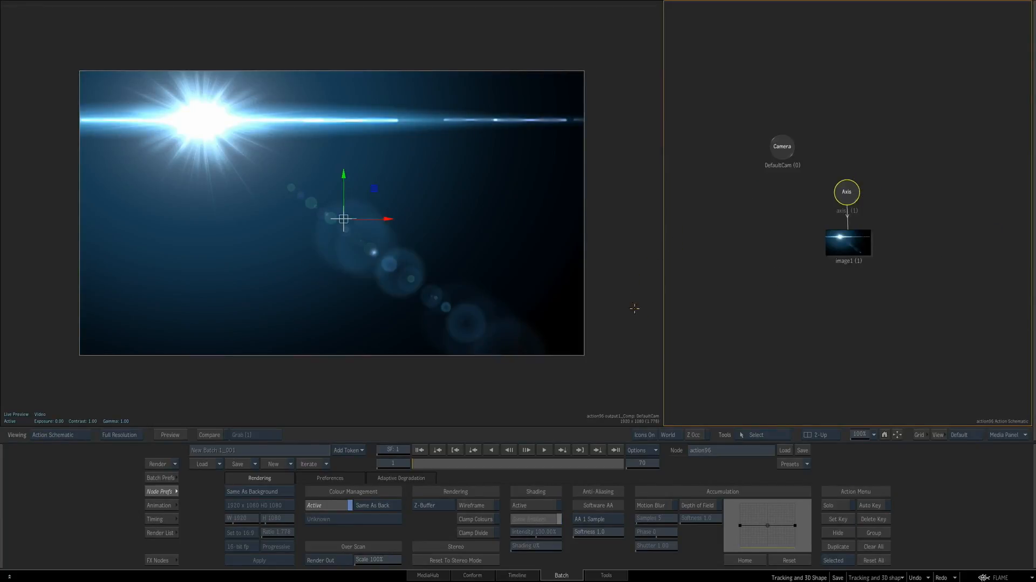
left_click_drag(343, 232, 365, 250)
left_click_drag(444, 244, 356, 238)
left_click(843, 263)
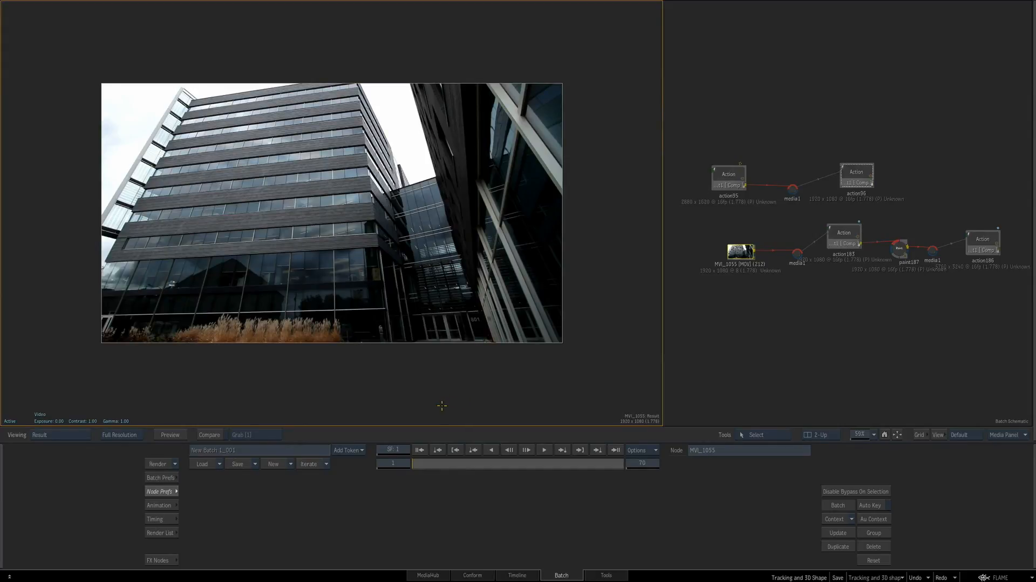
Scrub the MVI_1055 clip, open action183, and check how perspective_grid1 follows the building facade
left_click_drag(444, 467, 324, 481)
double_click(839, 231)
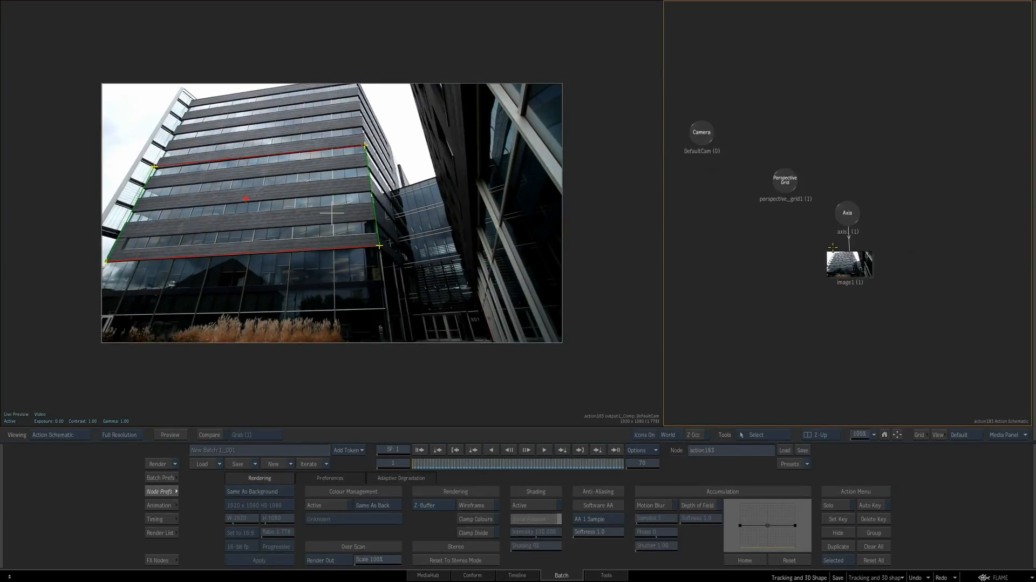
left_click(787, 183)
left_click(560, 461)
left_click_drag(560, 463, 387, 460)
left_click(171, 491)
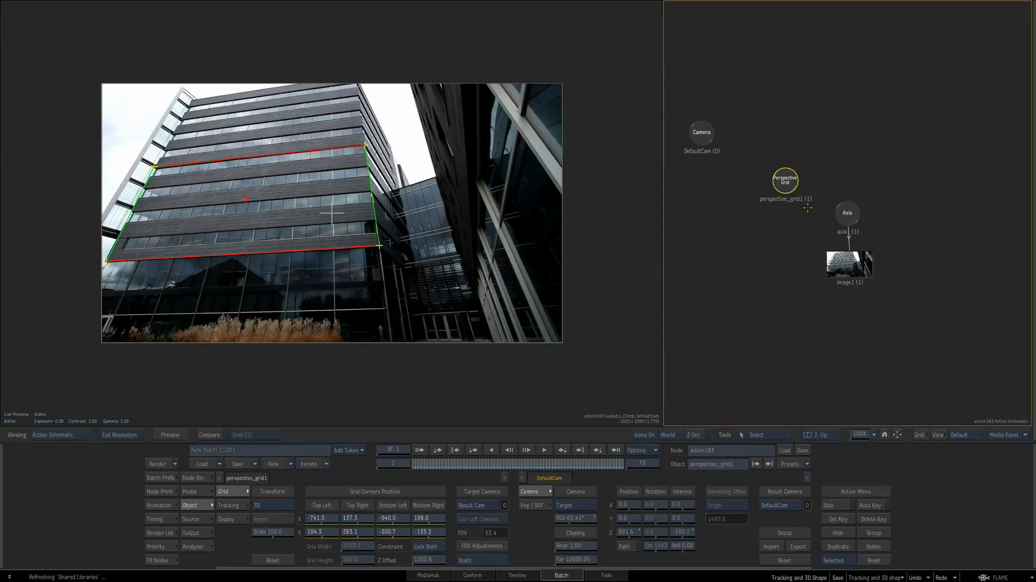
Parent axis1 to perspective_grid1, set the grid's transform to 2D, enable Invert, and scrub back to frame 1
left_click_drag(792, 189, 846, 215)
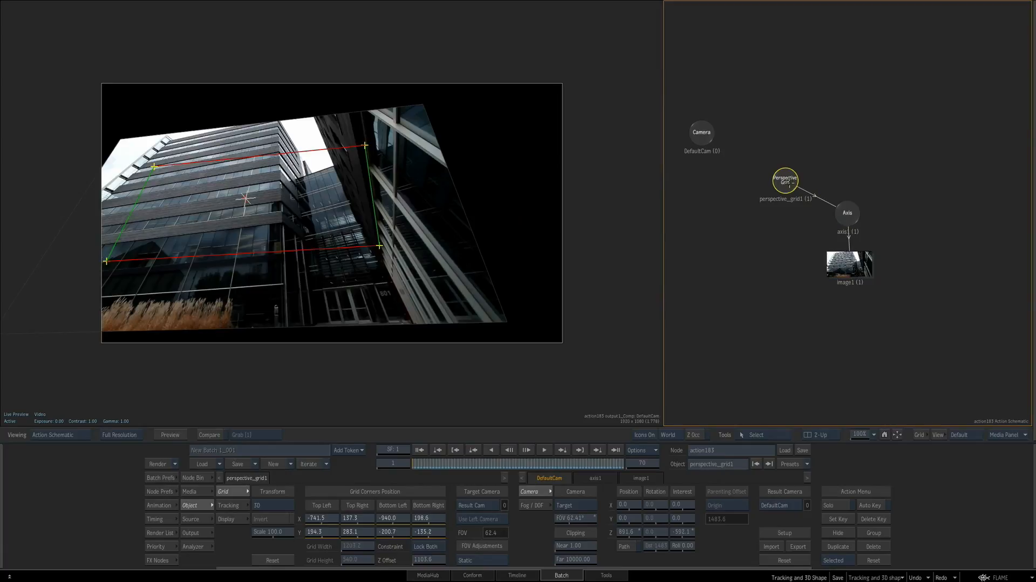
left_click(281, 505)
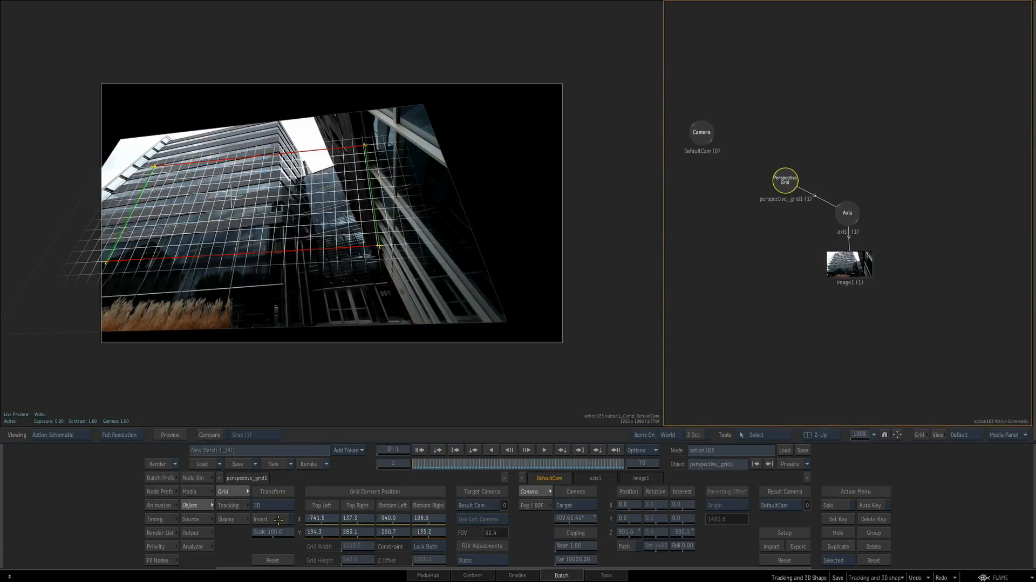
left_click(278, 519)
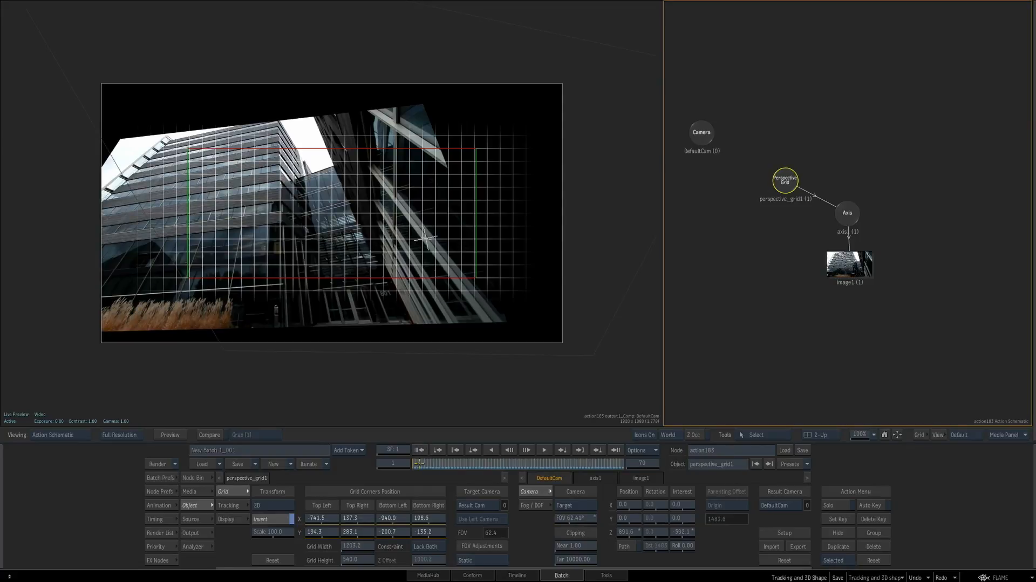
left_click(417, 463)
left_click_drag(417, 463, 366, 464)
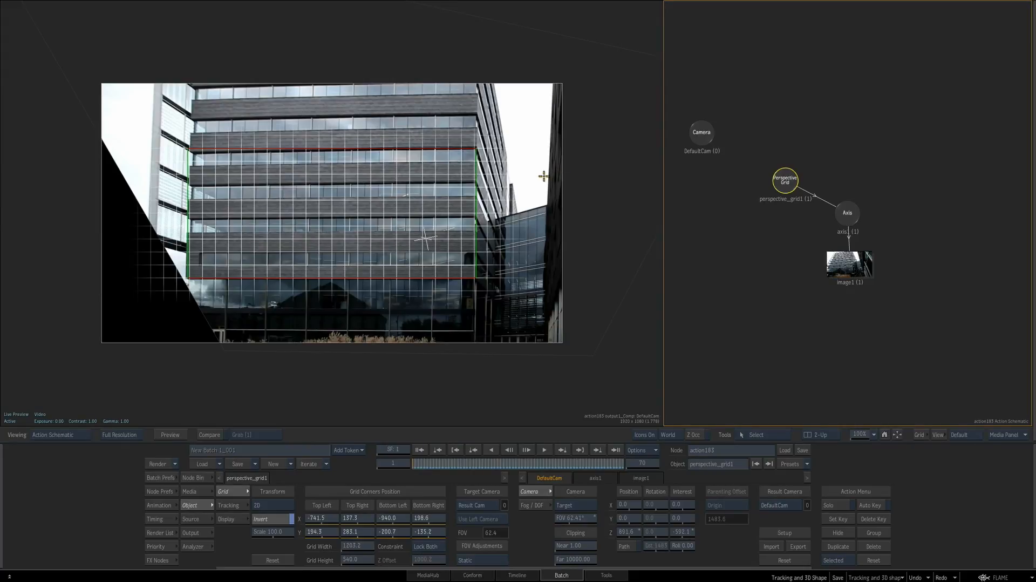
Select image1 in action183, set the Action's Over Scan scale to 300%, and scrub the expanded building image back to frame 1
left_click_drag(528, 228, 395, 228)
left_click(843, 272)
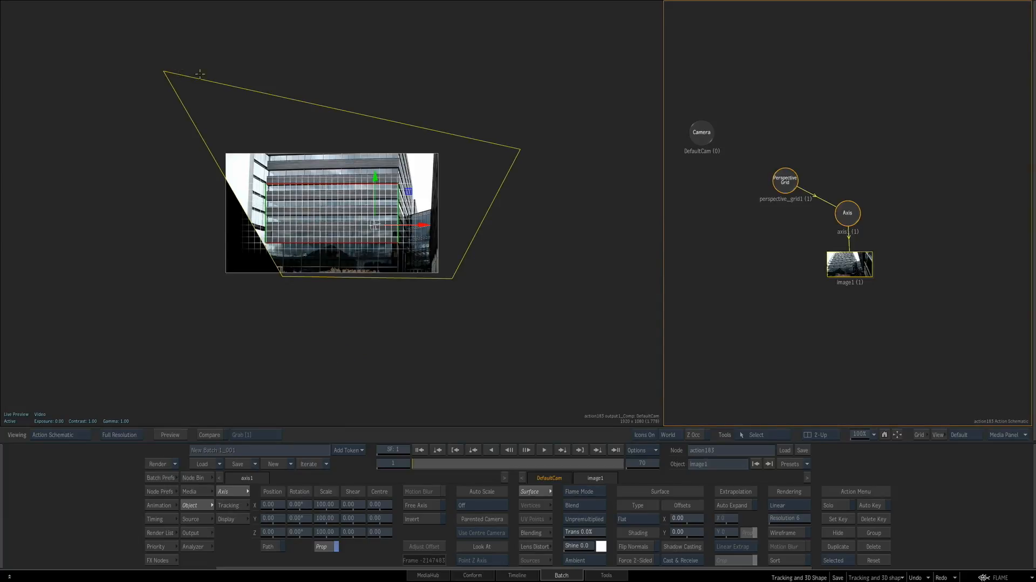
left_click(169, 491)
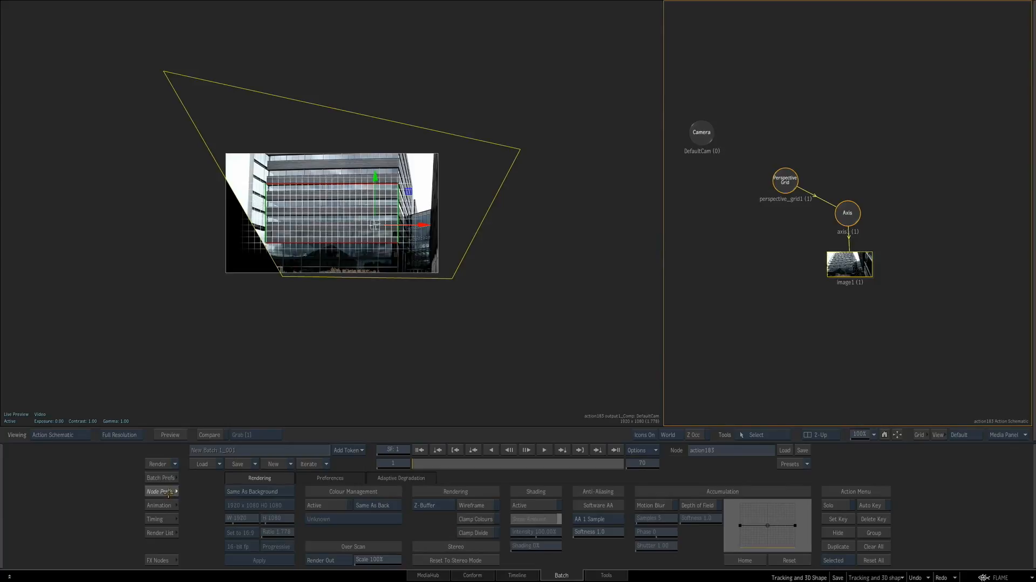
left_click(390, 559)
left_click(386, 531)
double_click(366, 545)
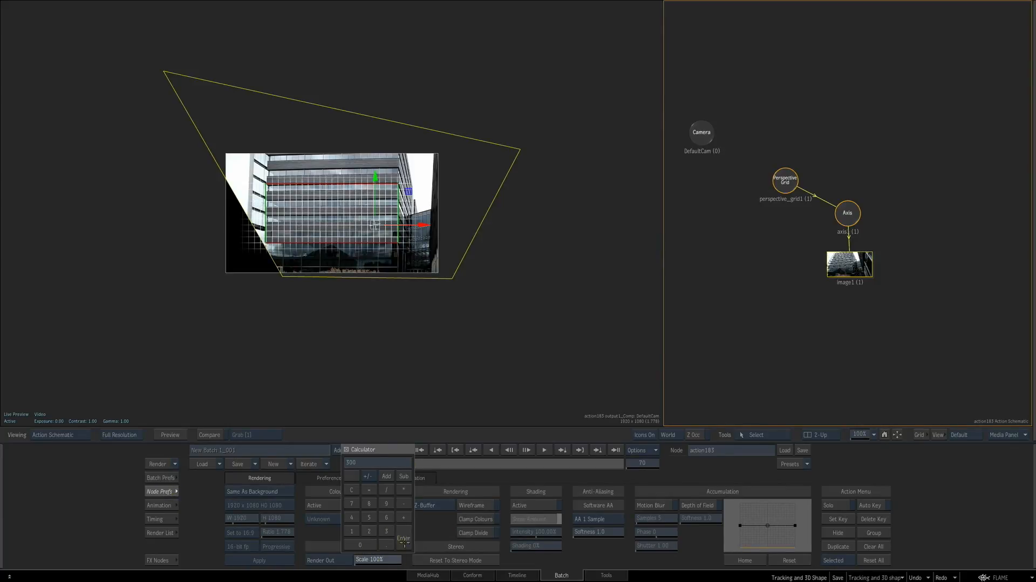
left_click(403, 539)
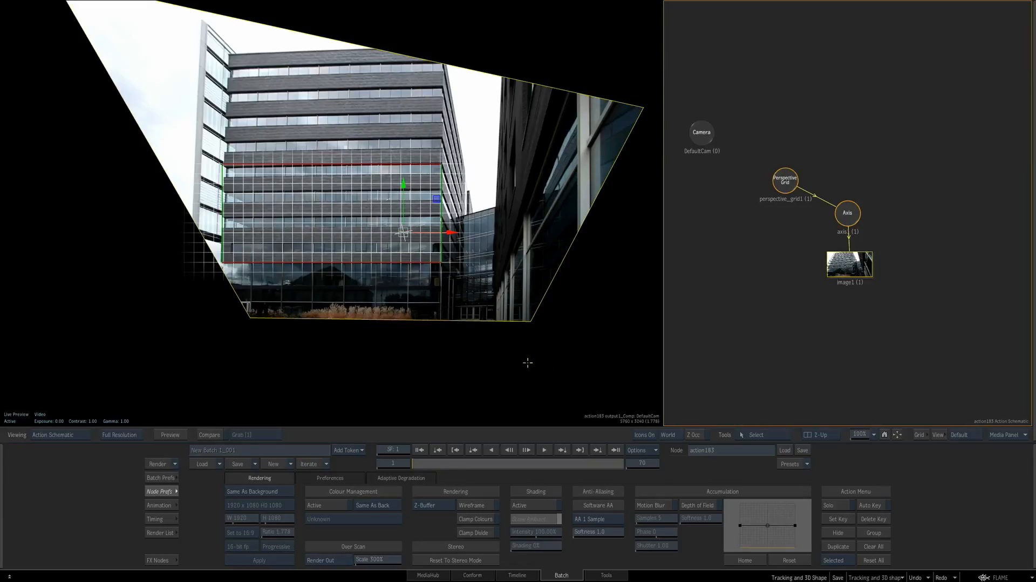
left_click_drag(522, 351, 415, 356)
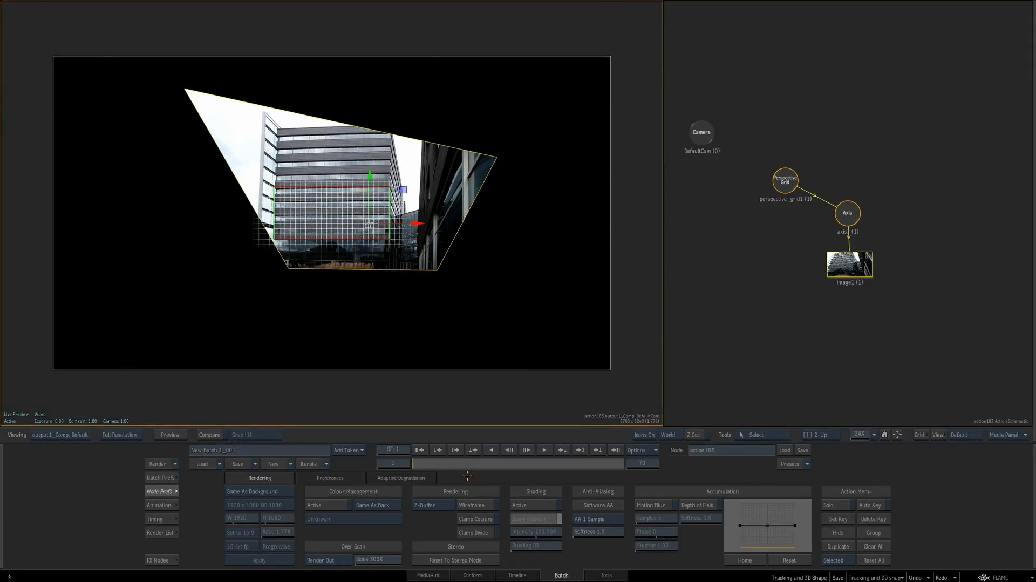
left_click_drag(432, 463, 263, 431)
Return to the Batch schematic, view paint187, and scrub the red "My Flat" annotation on the stabilised building facade
key("Escape")
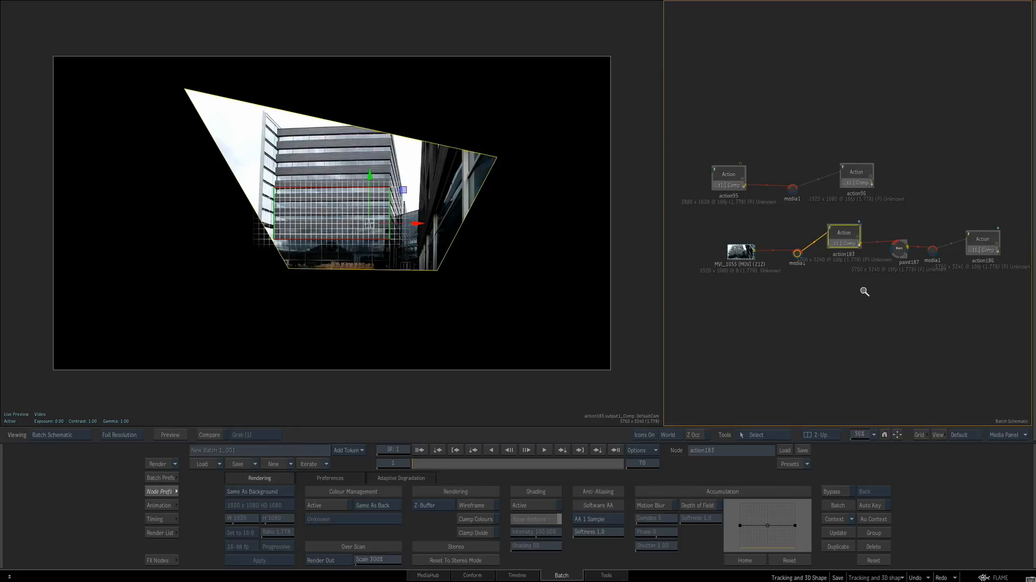
scroll(905, 286, "up", 5)
left_click(826, 248)
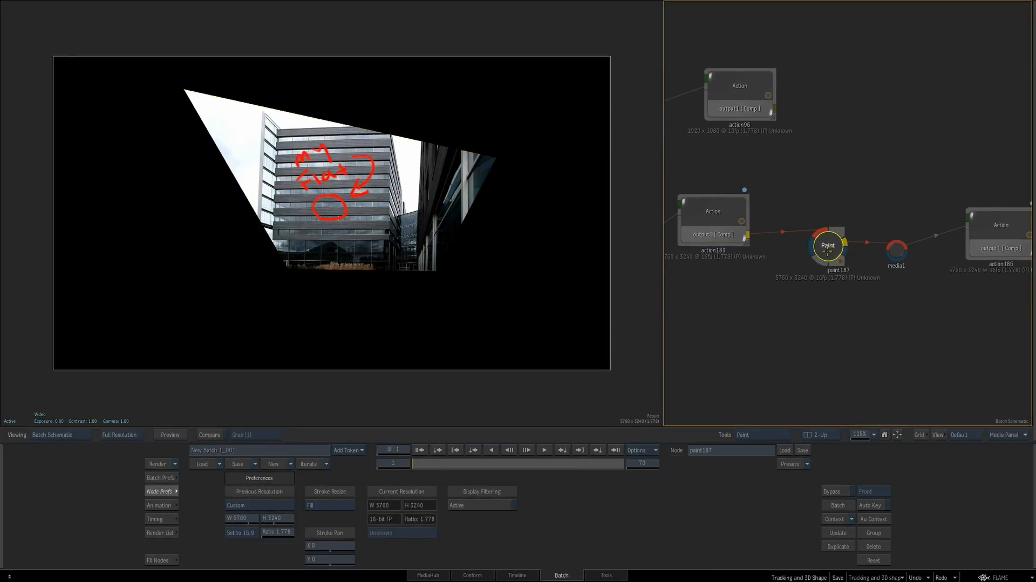
left_click_drag(363, 351, 399, 350)
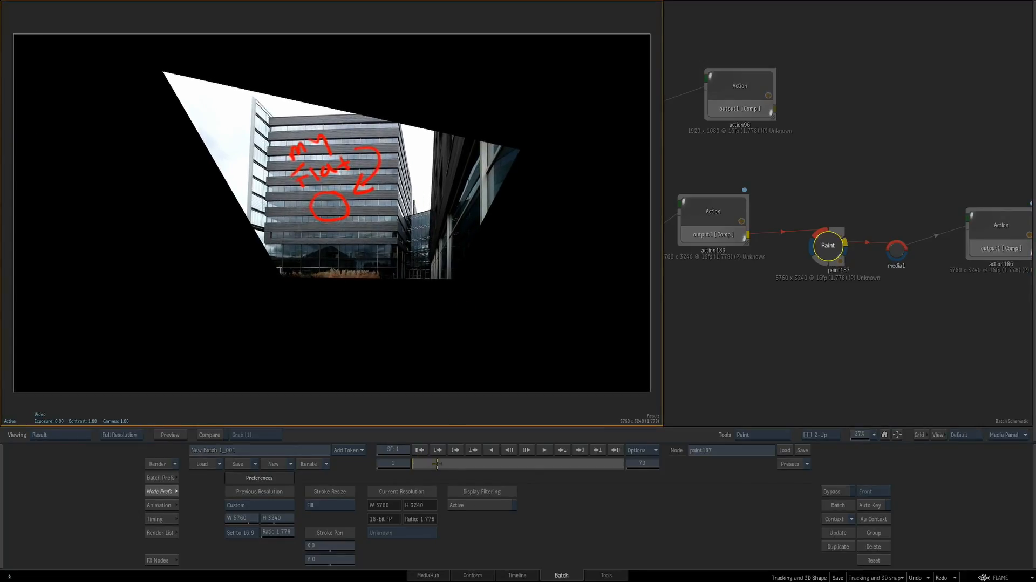
left_click_drag(528, 465, 589, 466)
left_click_drag(419, 467, 360, 464)
Open action186, switch perspective_grid1's transform to 3D without inversion, and check the restored building perspective on the first frames
left_click_drag(905, 302, 819, 304)
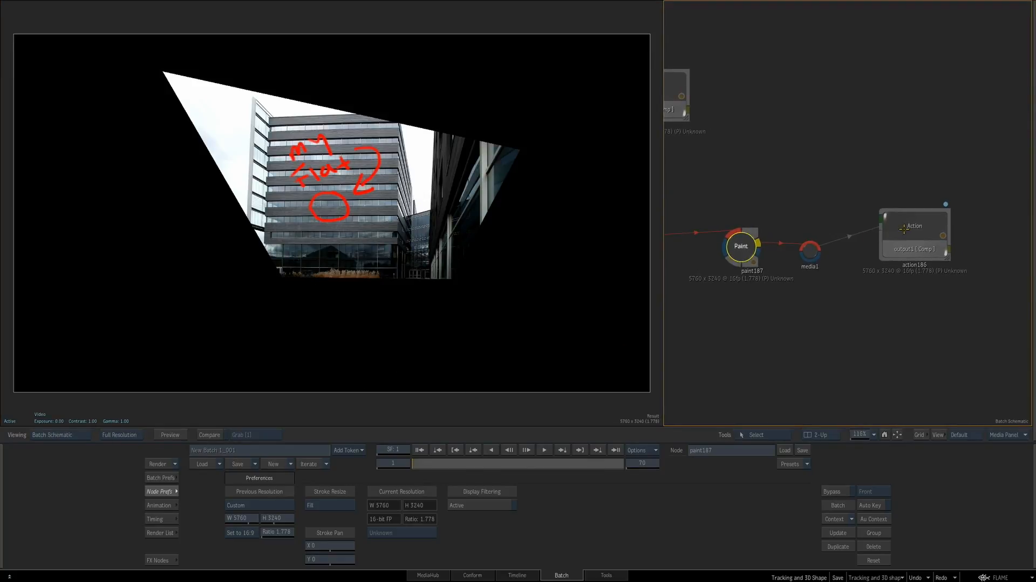
left_click(903, 229)
double_click(908, 225)
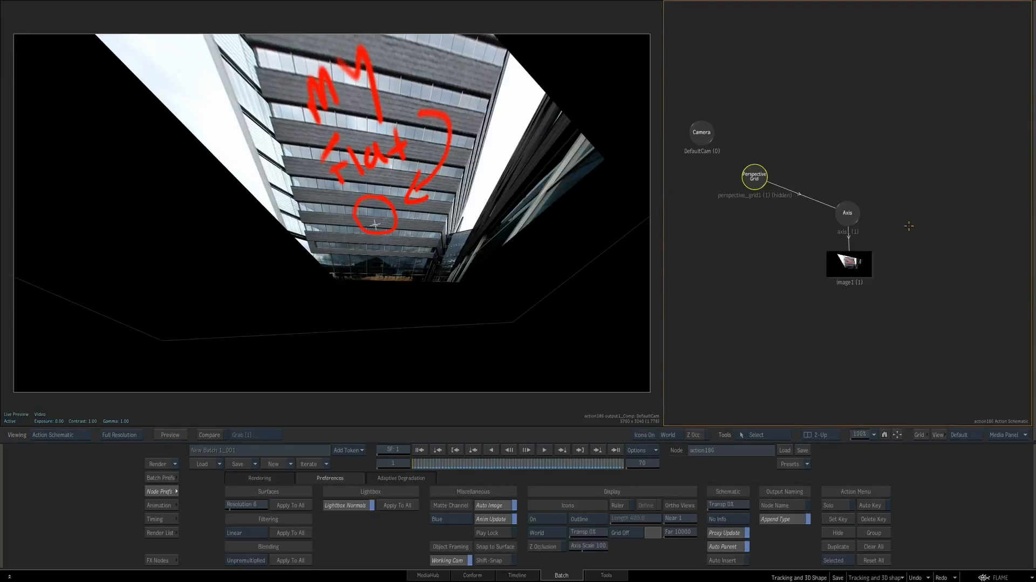
scroll(487, 301, "down", 1)
scroll(483, 300, "down", 1)
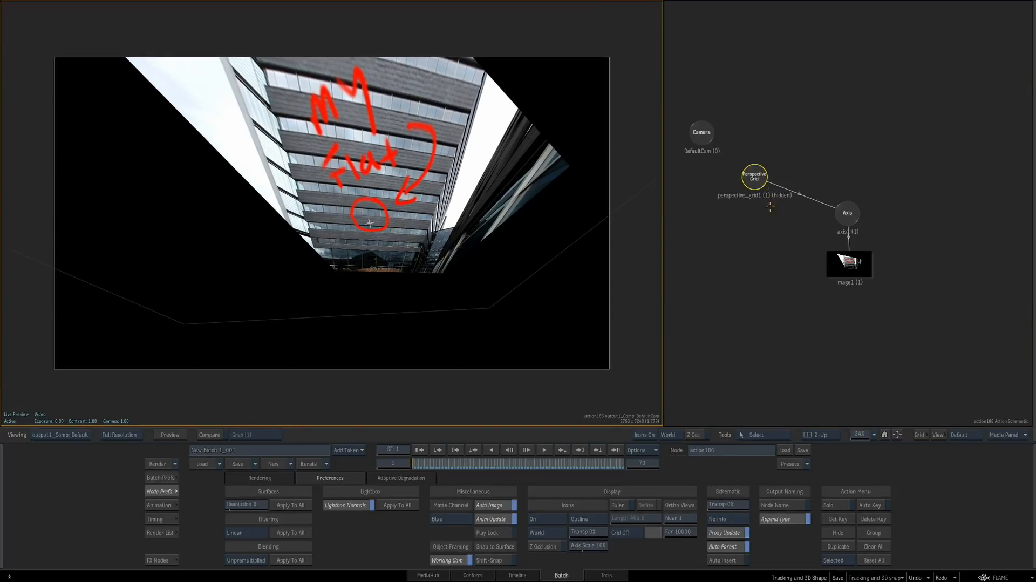
left_click(754, 177)
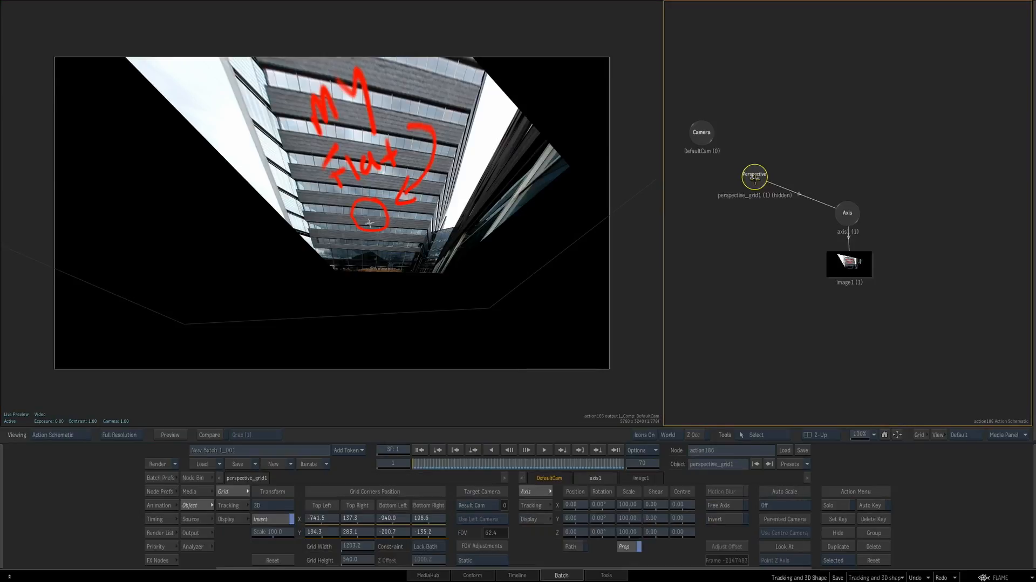
left_click(278, 505)
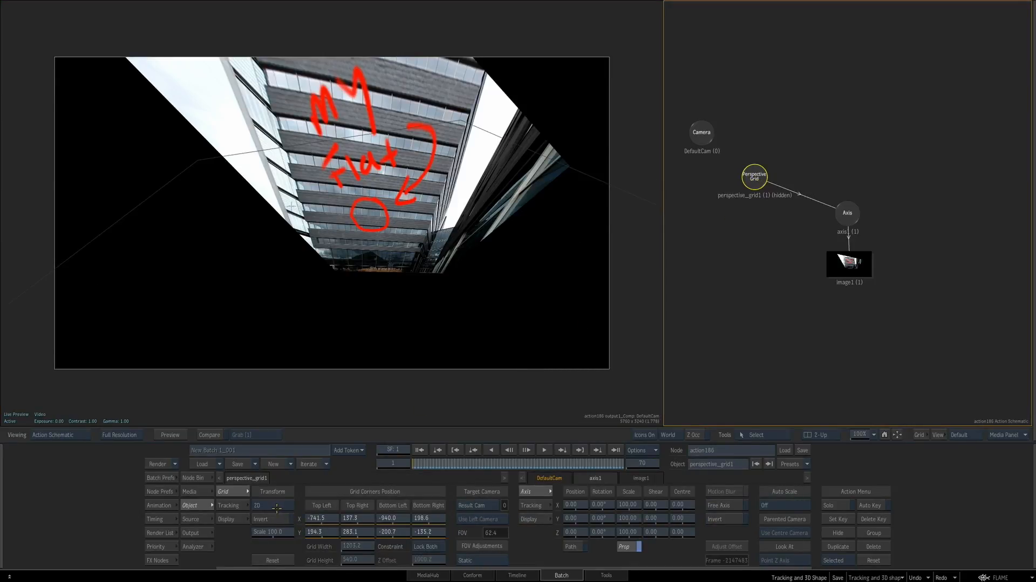
left_click(418, 462)
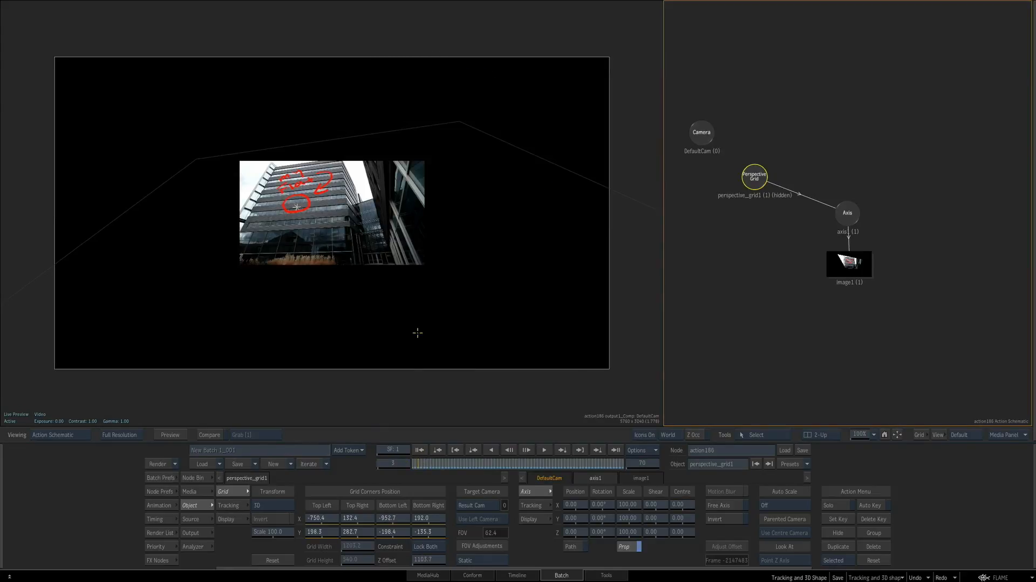
key("Left")
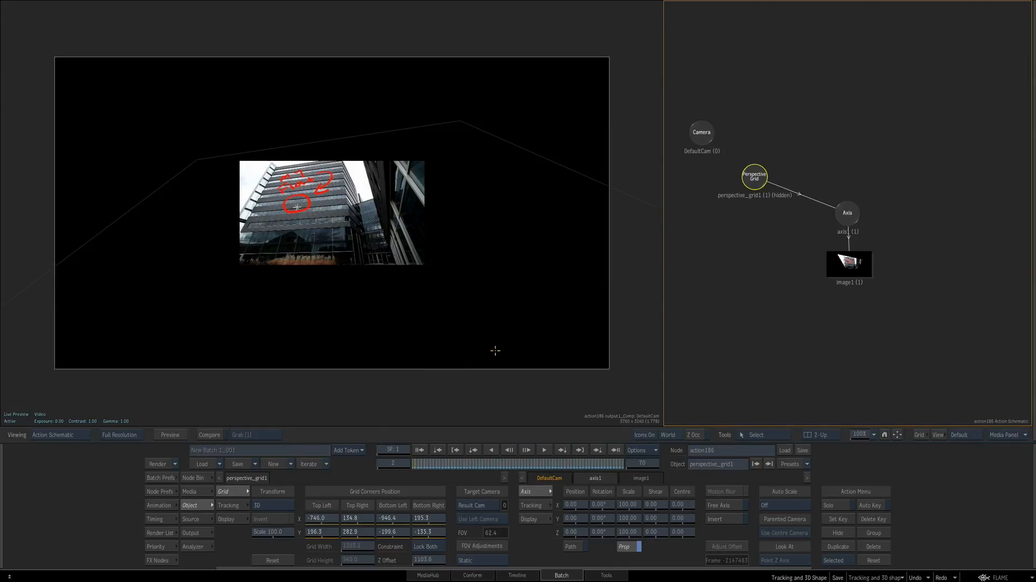
Change the Over Scan scale in action186's rendering preferences and inspect the restored building shot
left_click(169, 495)
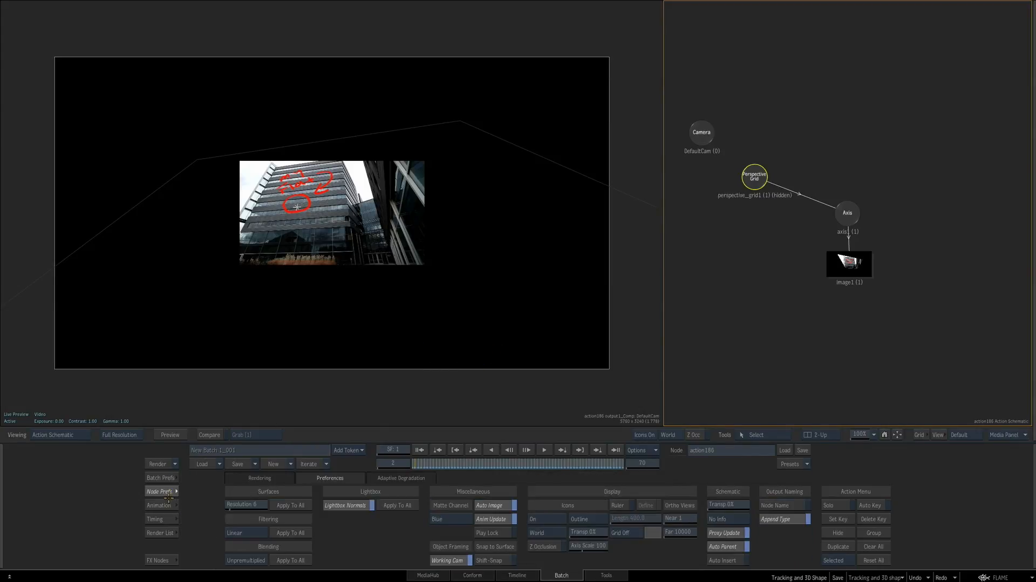
left_click(260, 478)
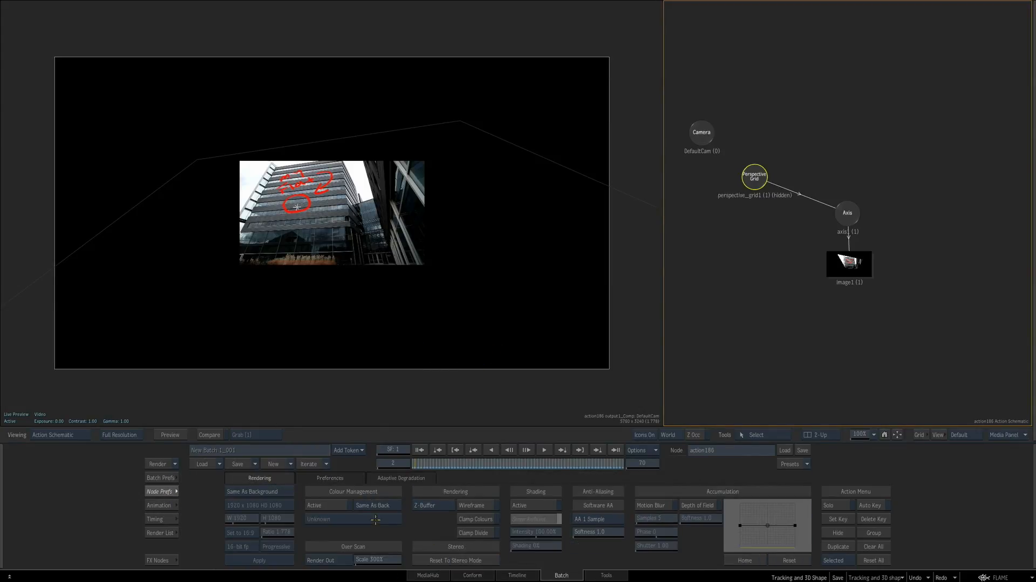
left_click(394, 559)
left_click(359, 544)
left_click(358, 544)
left_click(401, 543)
key("ctrl+space")
left_click_drag(471, 366, 553, 358)
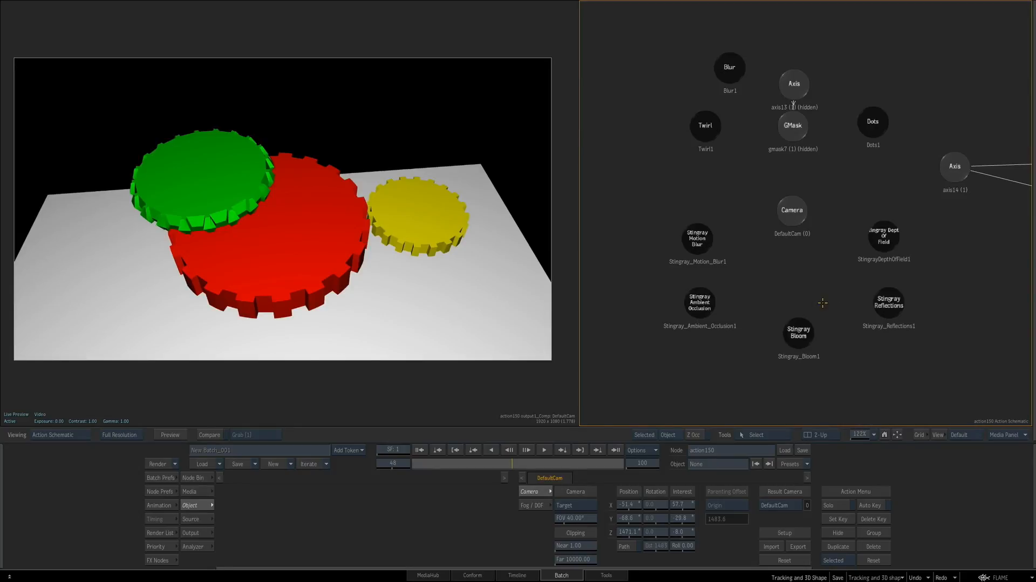
Show the Matchbox shaders available in action150's node bin and scrub the gear animation up close
left_click(198, 477)
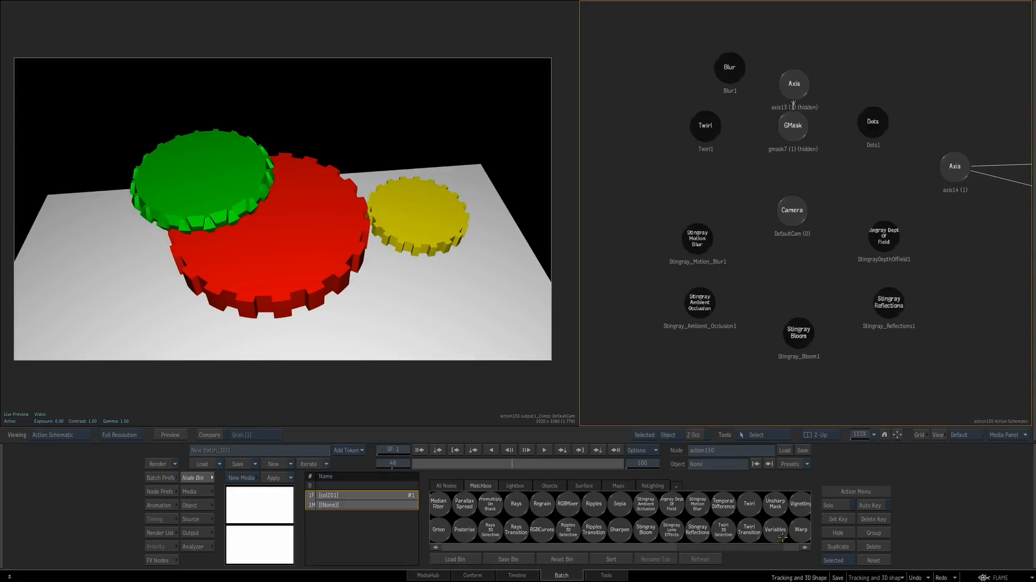
key("s")
left_click_drag(448, 459, 510, 460)
left_click_drag(430, 299, 438, 297)
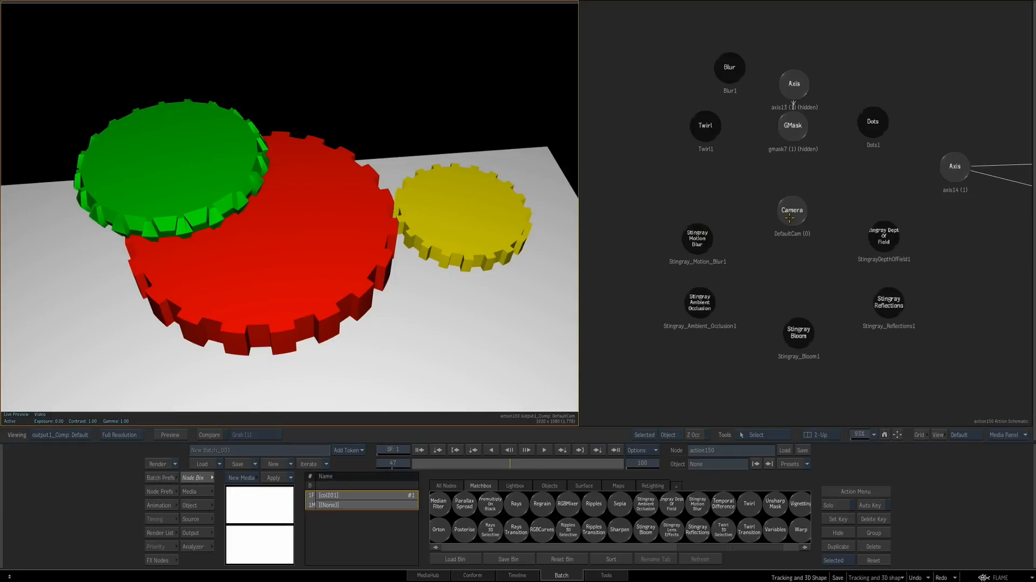
Try Stingray_Motion_Blur1 on DefaultCam, scrub the gears around frame 49, and remove the connection
left_click_drag(787, 216, 691, 243)
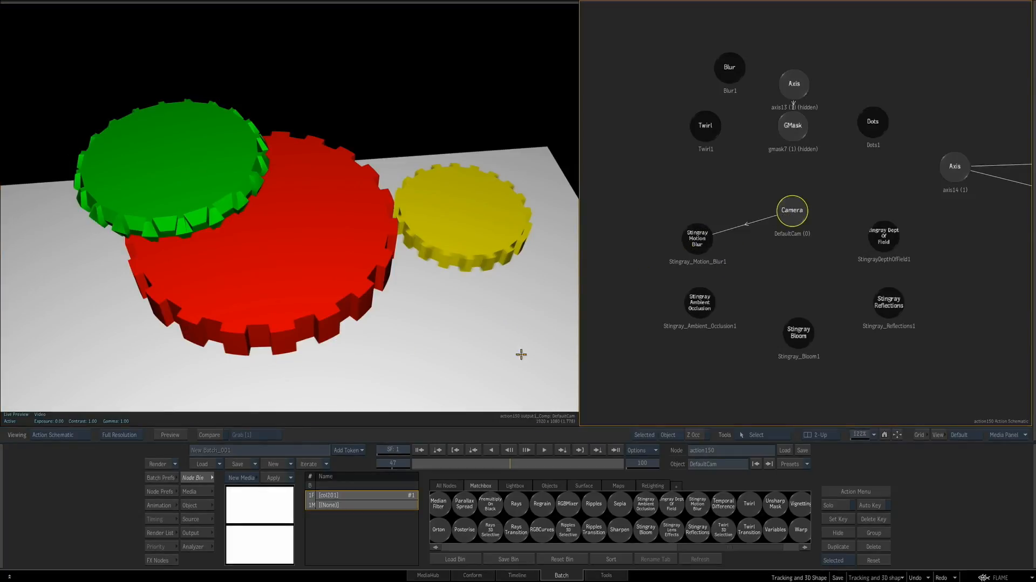
mouse_move(512, 461)
left_mouse_down()
mouse_move(536, 462)
mouse_move(497, 463)
mouse_move(504, 473)
left_mouse_up()
left_click(514, 462)
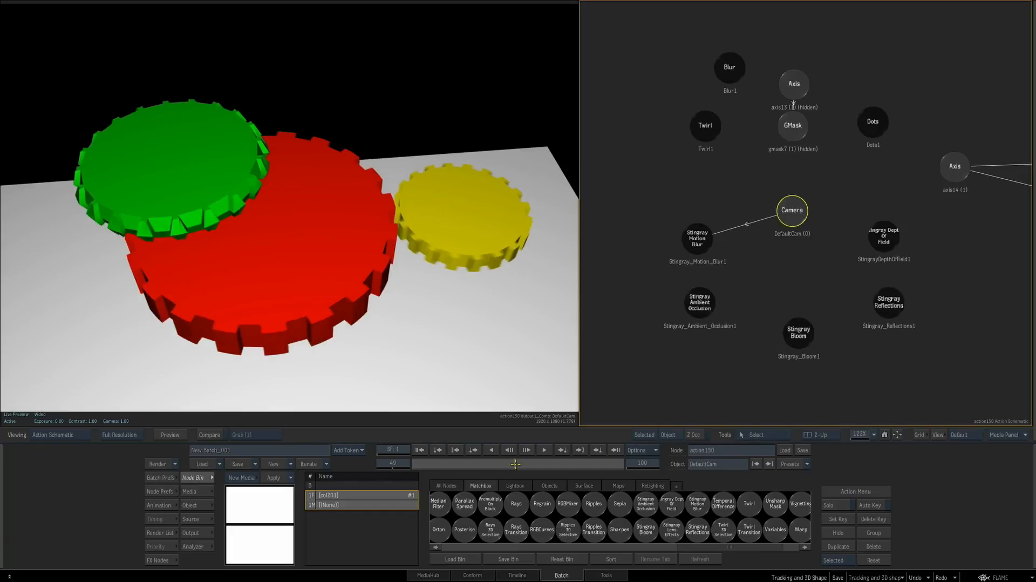
left_click(775, 343)
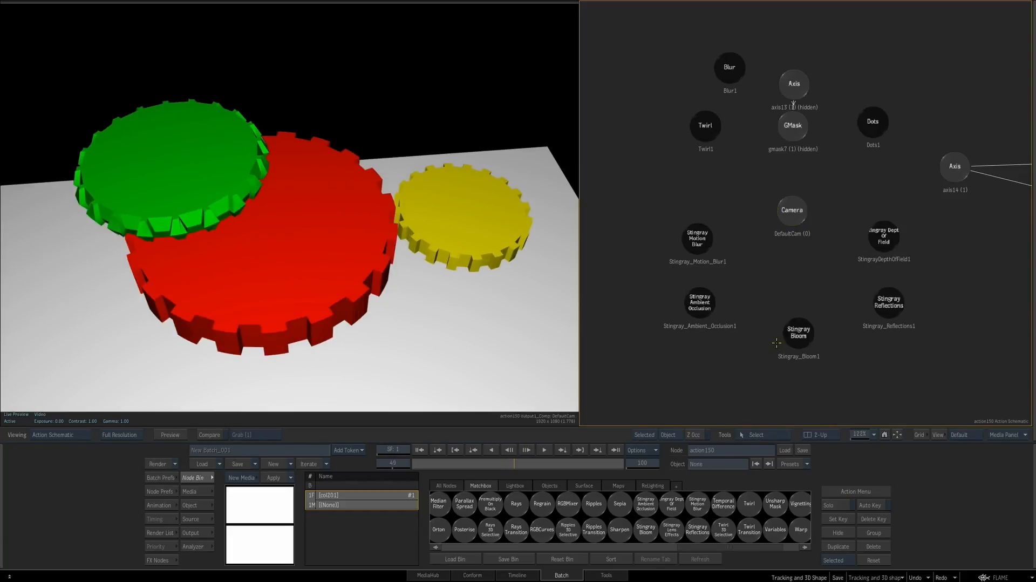
Connect DefaultCam to Stingray_Ambient_Occlusion1, lower the gears with axis14 to check the contact shading, and disconnect the shader
left_click_drag(787, 218, 668, 326)
left_click(952, 165)
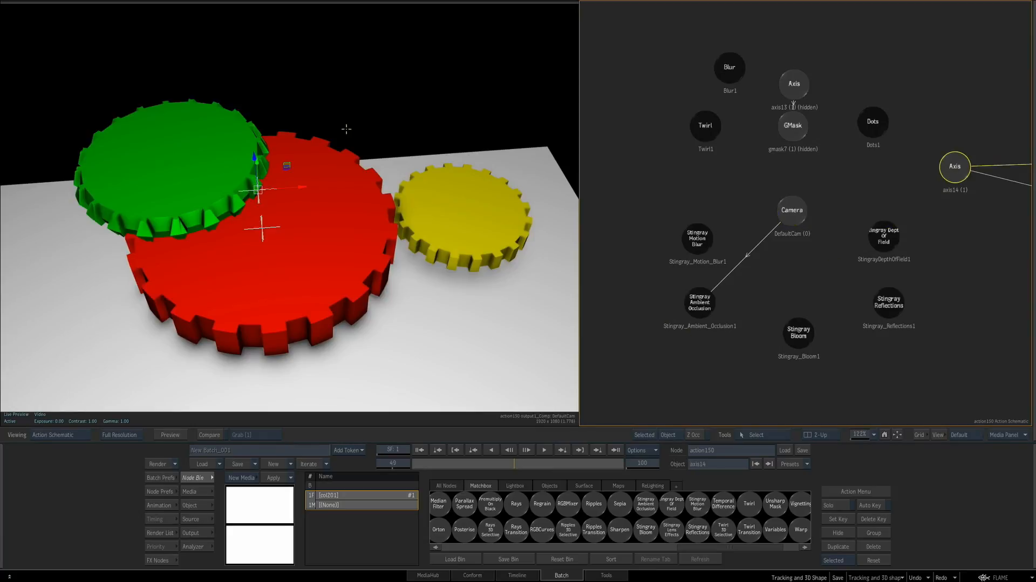
mouse_move(252, 159)
left_mouse_down()
mouse_move(250, 143)
mouse_move(239, 167)
left_mouse_up()
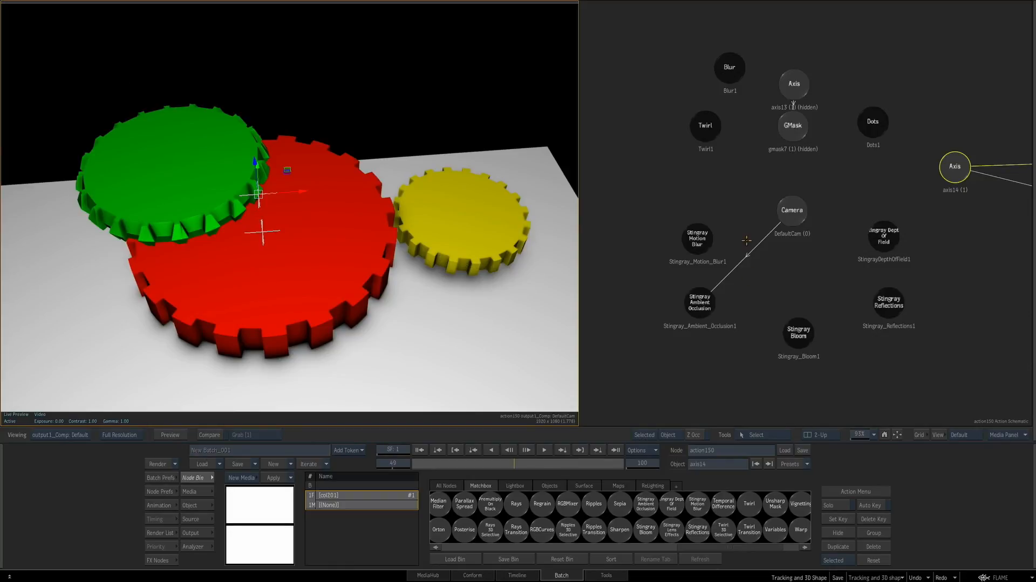
left_click_drag(742, 233, 762, 254)
Try Stingray_Bloom1 on DefaultCam, review its Controls and Selective types, and remove the connection
left_click_drag(792, 224, 793, 339)
left_click(798, 335)
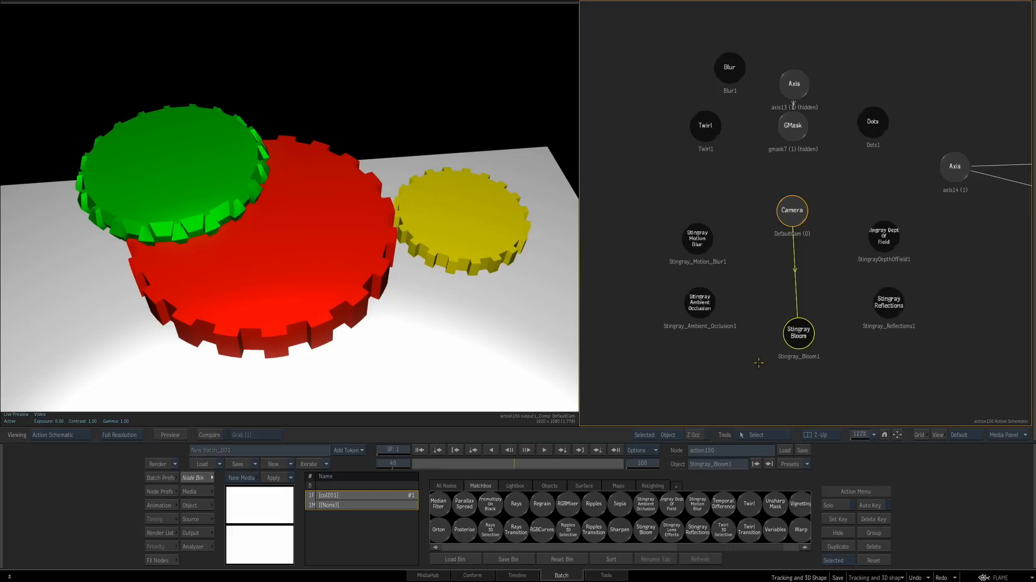
double_click(798, 335)
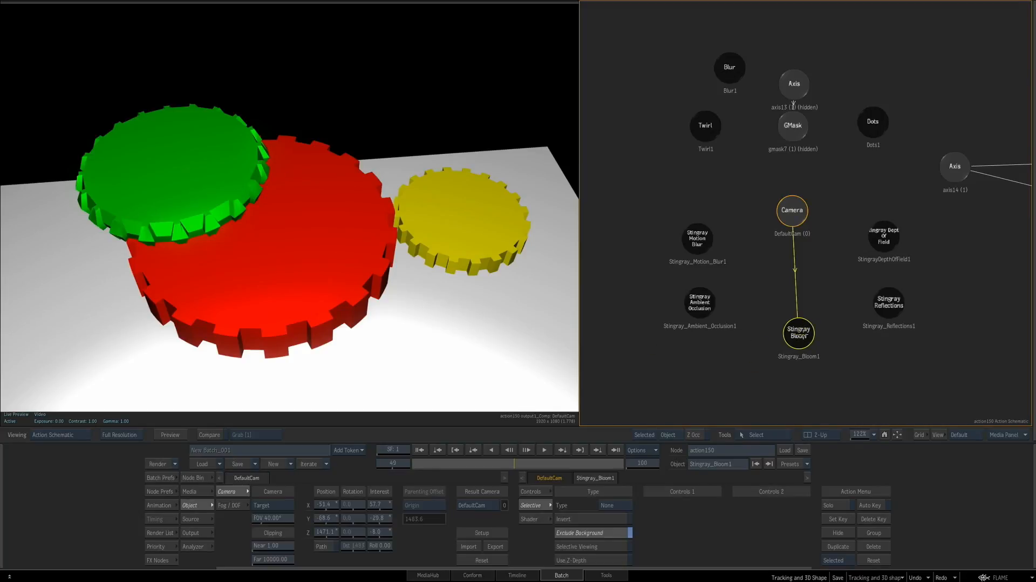
left_click(531, 490)
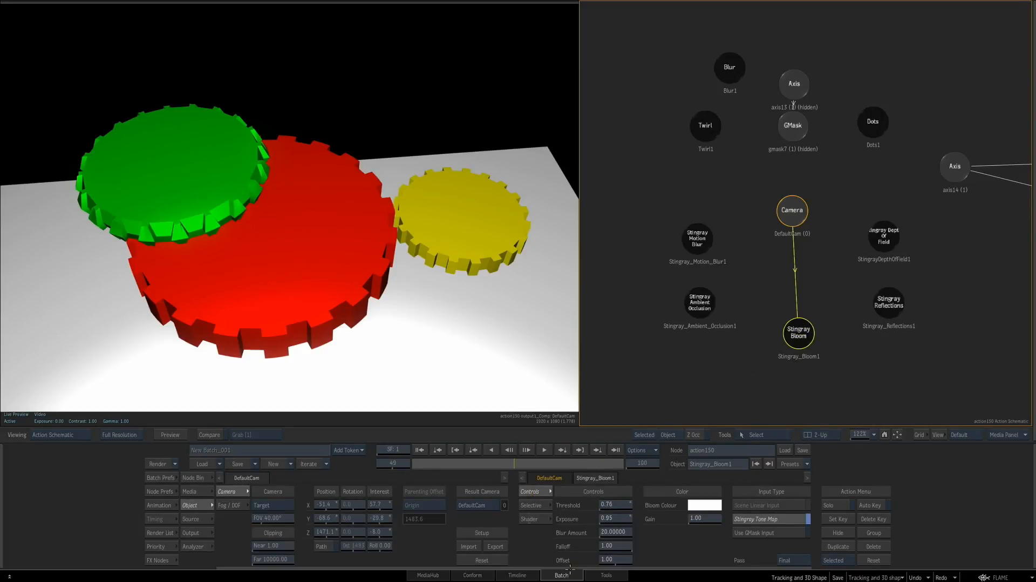
left_click(531, 505)
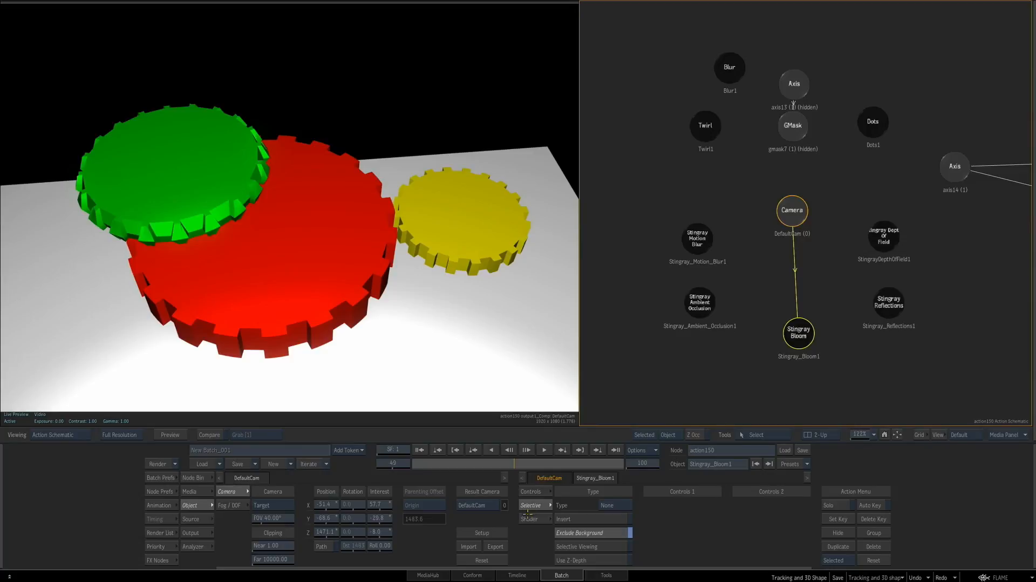
left_click(625, 505)
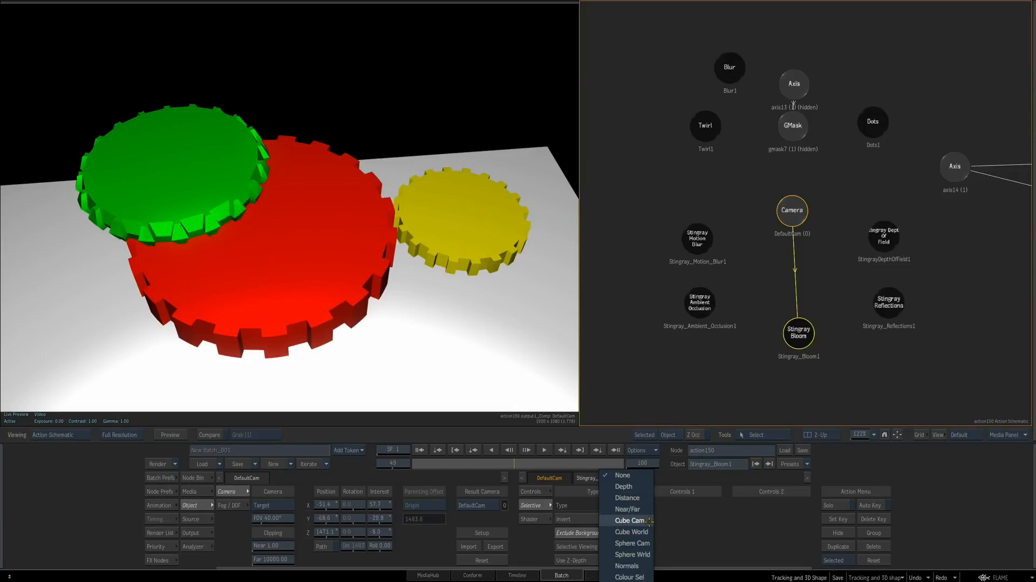
left_click(698, 549)
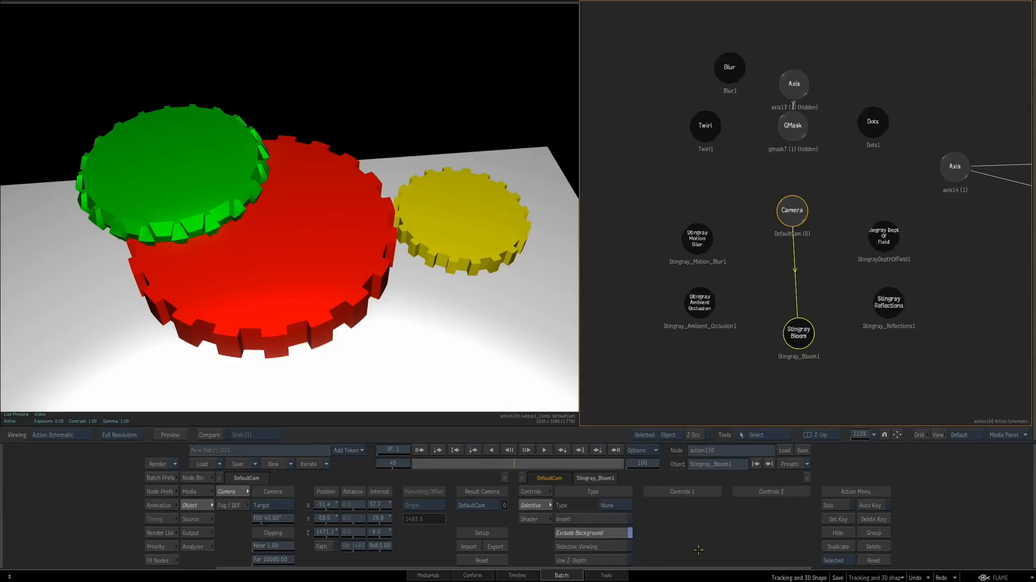
left_click(819, 306)
Connect DefaultCam to StingrayDepthOfField1 and move the focus centre Z to about 1013, checking the focus range with Viewing
left_click_drag(804, 215, 883, 235)
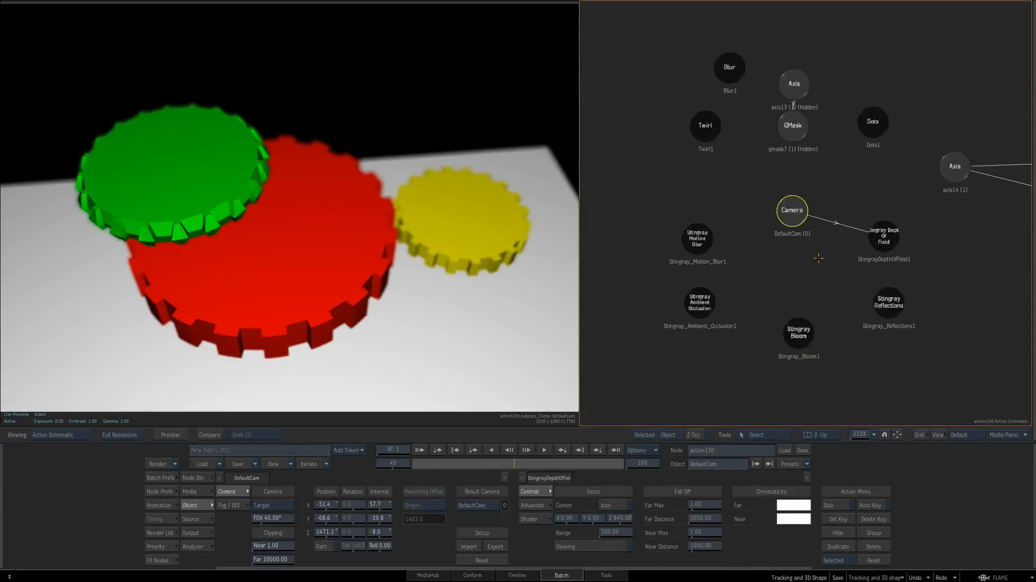
left_click(596, 550)
left_click_drag(625, 517, 654, 513)
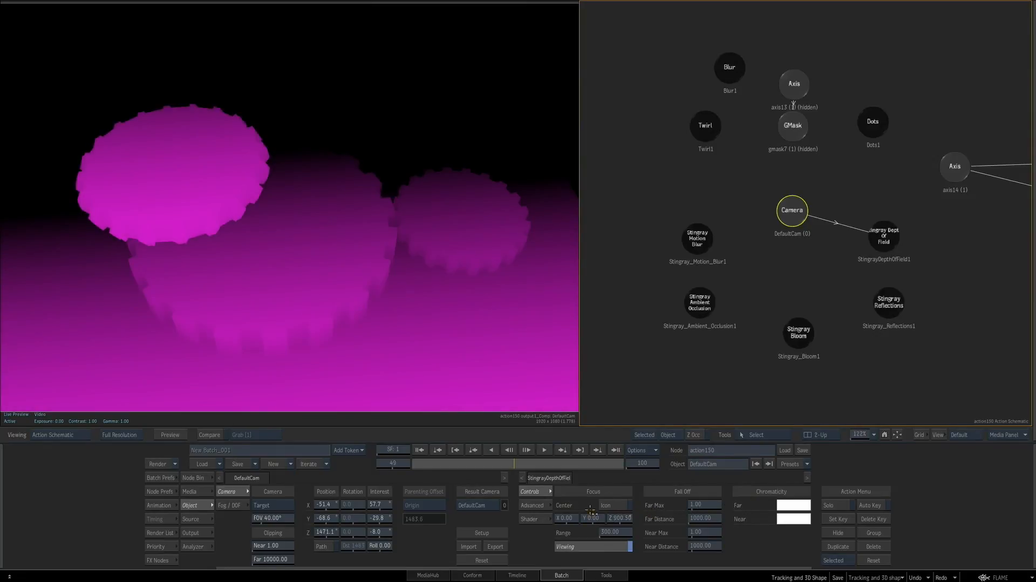
left_click(598, 547)
left_click_drag(621, 518, 662, 513)
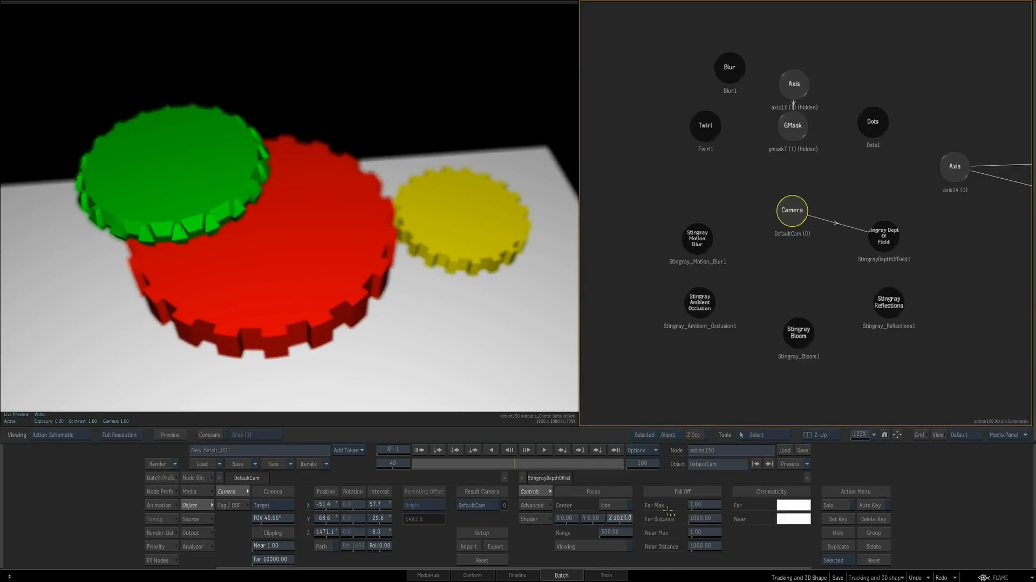
Disconnect the depth of field shader and connect DefaultCam to Stingray_Reflections1
left_click(811, 300)
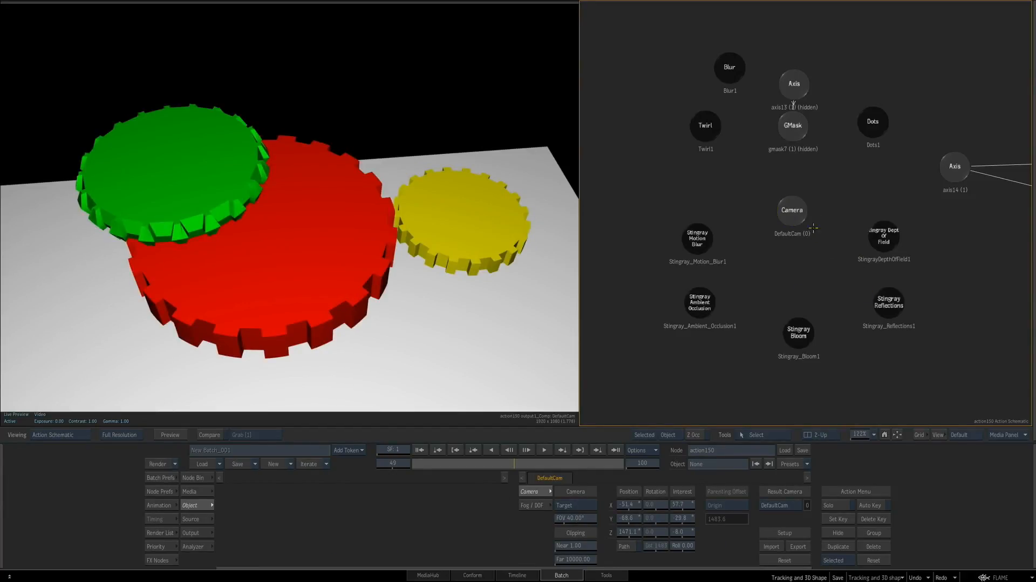
left_click_drag(799, 218, 897, 316)
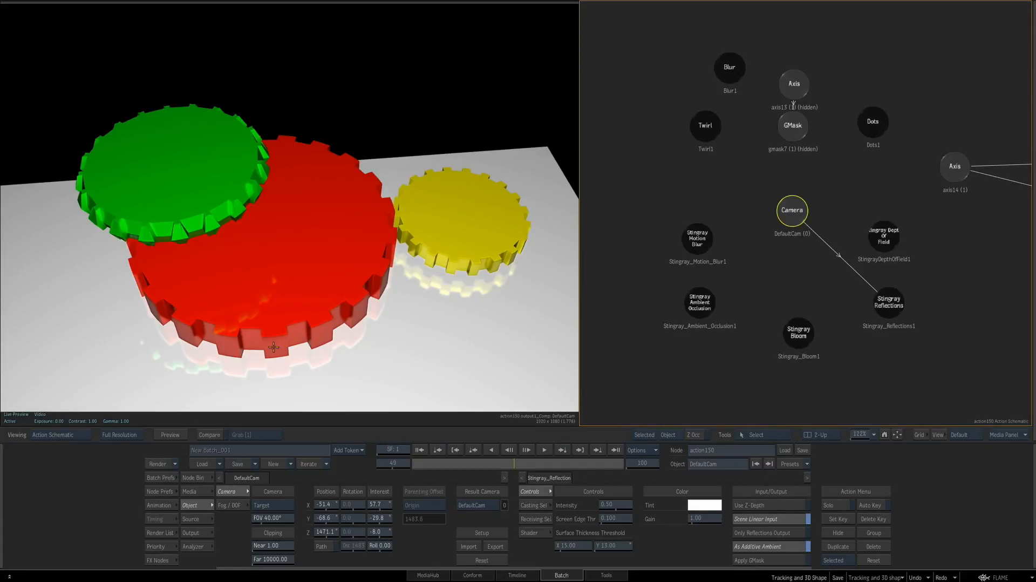
Examine the casting and receiving selective settings of Stingray_Reflections1, including the available selective types
left_click(892, 304)
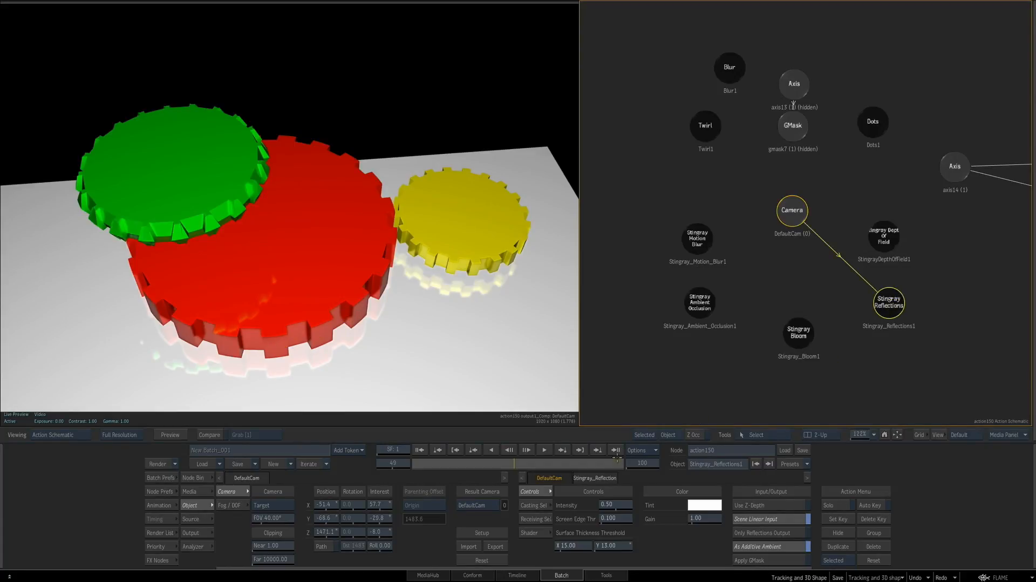
left_click(545, 506)
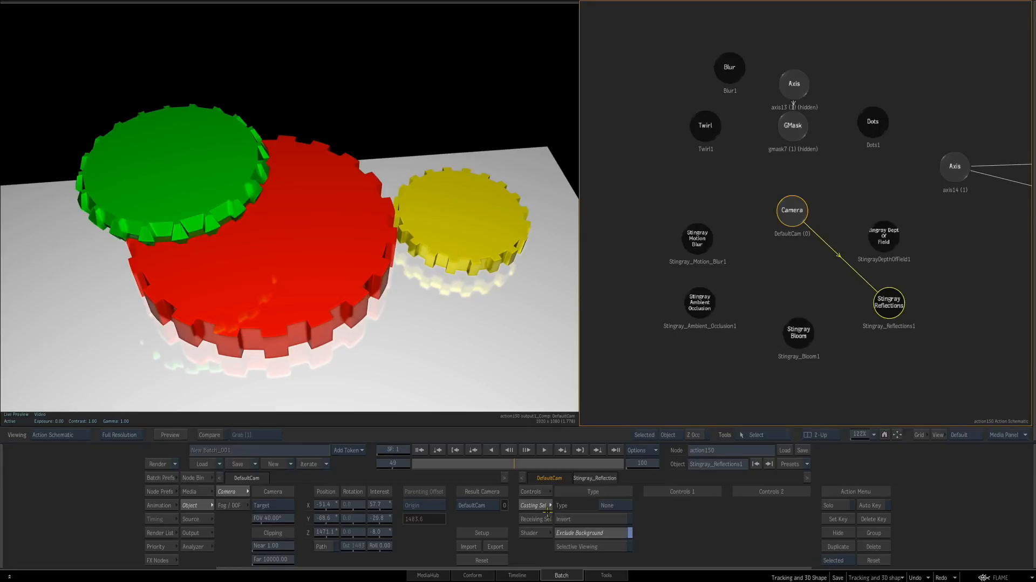
left_click(543, 519)
left_click(619, 506)
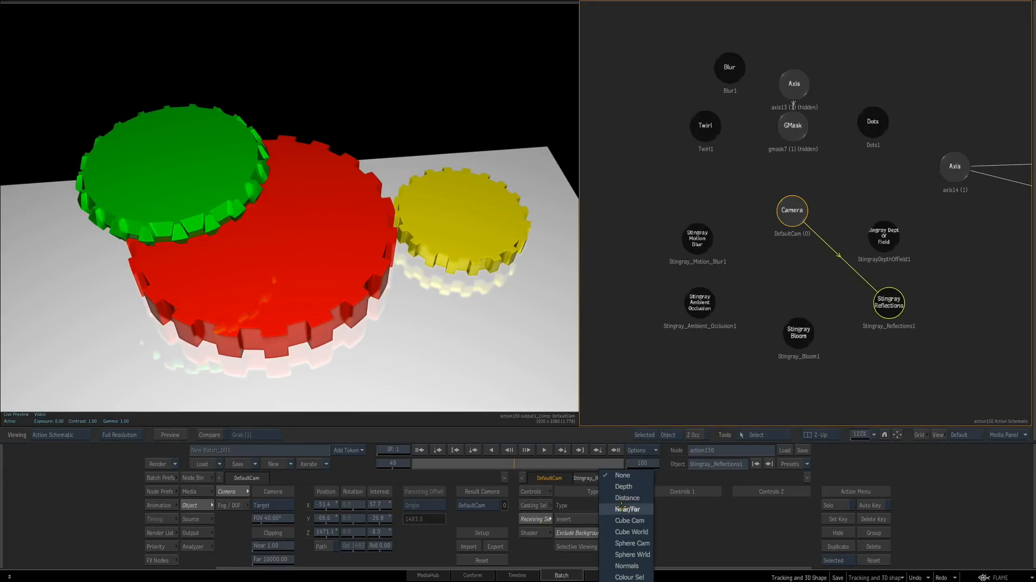
left_click(700, 520)
Replace the default camera's reflections link with Blur1, set the global blur amount to about 7.8, and orbit the camera
left_click(792, 226)
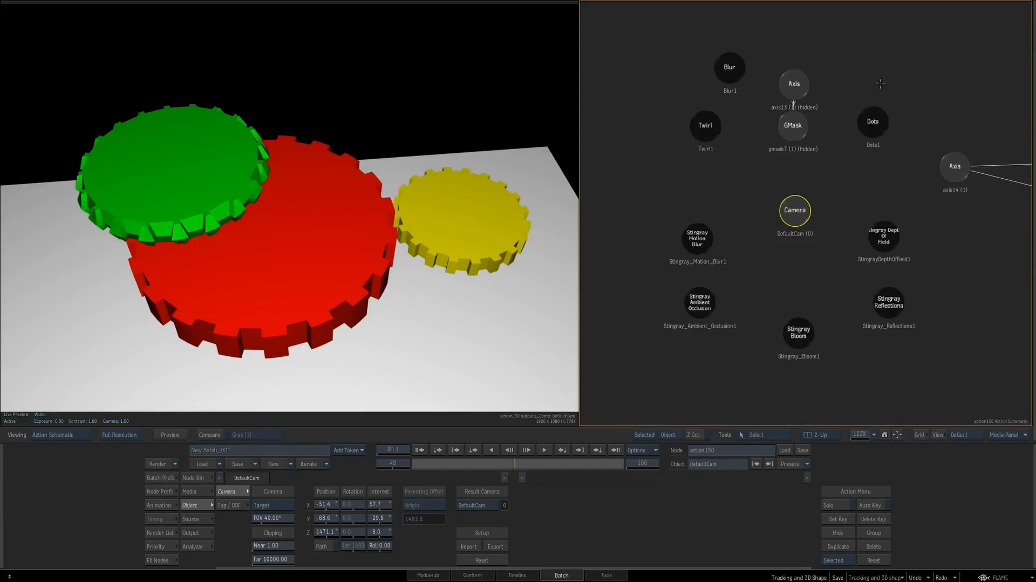
left_click_drag(792, 199, 731, 69)
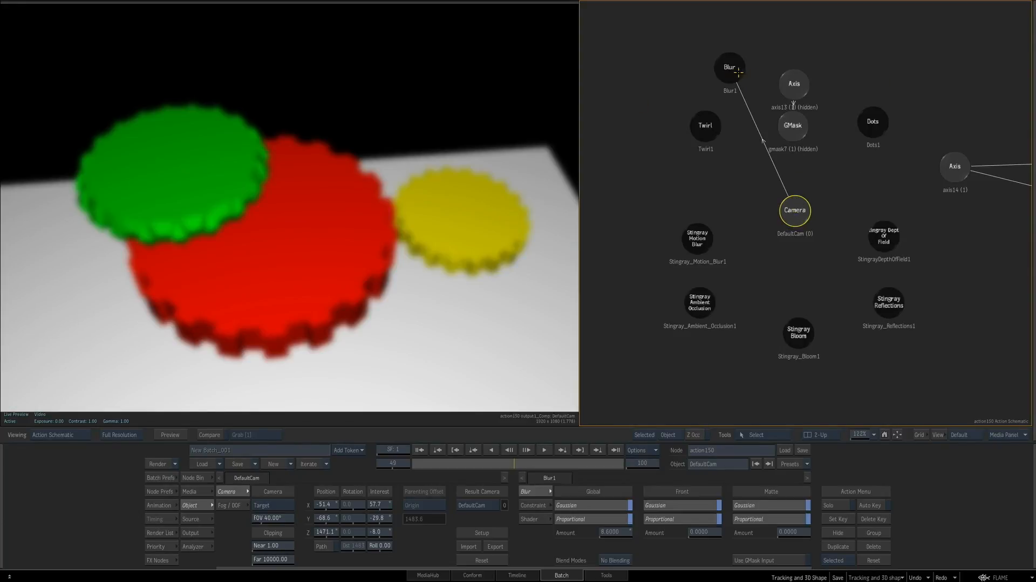
left_click_drag(609, 533, 640, 525)
left_click_drag(321, 208, 506, 202)
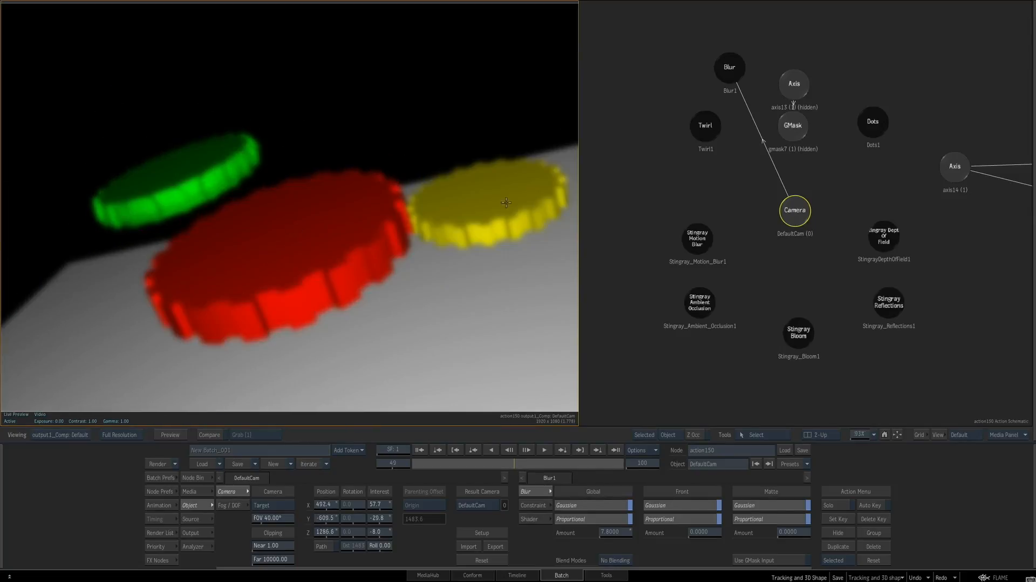
Try the Dots1 shader on the default camera in place of Blur1 and orbit the scene
left_click_drag(795, 209, 868, 129)
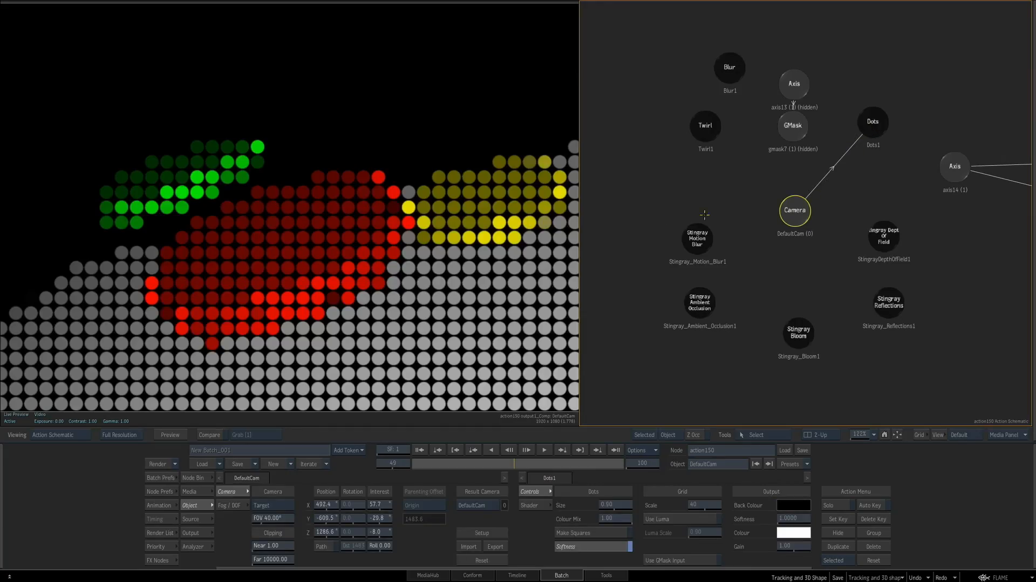
left_click_drag(346, 254, 354, 286)
left_click_drag(449, 279, 395, 278)
Connect the default camera to Twirl1 and unhide the axis13 and gmask7 nodes
left_click_drag(829, 170, 706, 125)
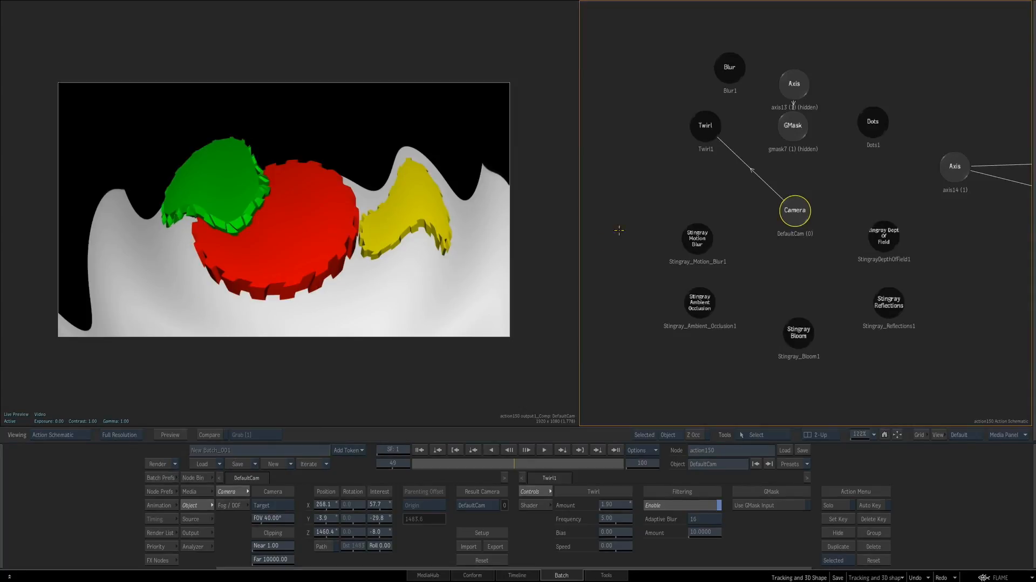
left_click_drag(763, 66, 827, 159)
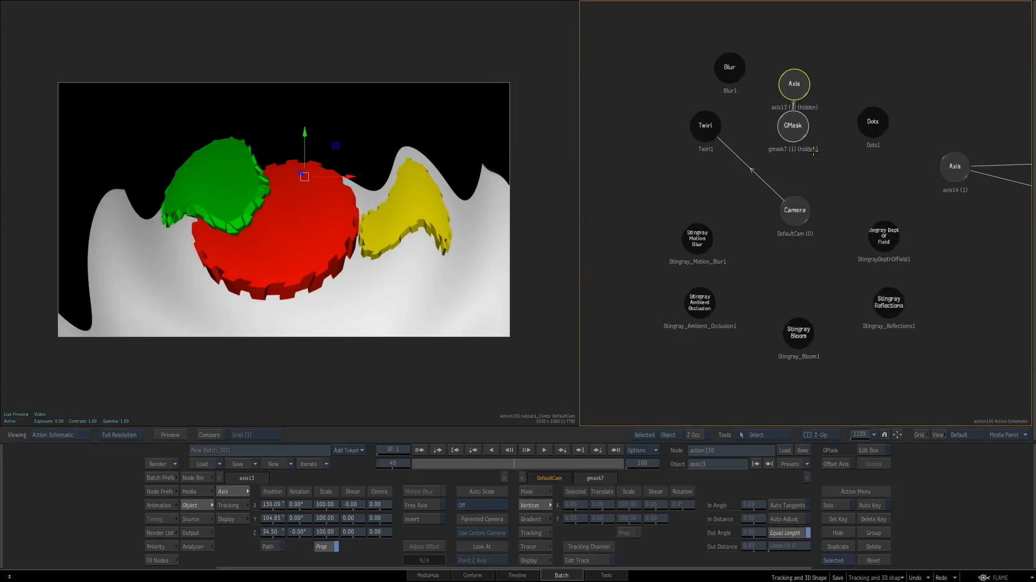
key("shift+h")
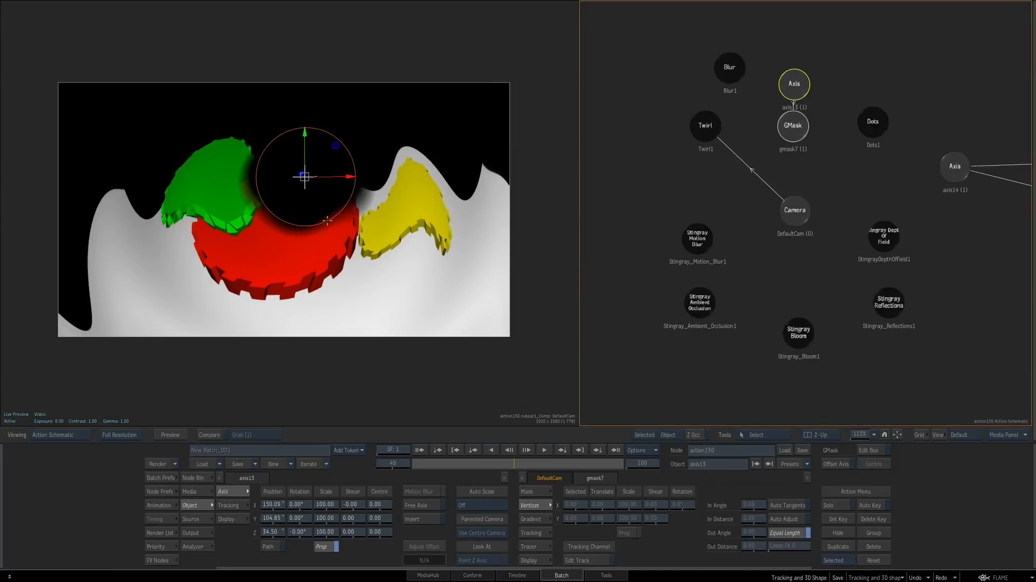
Connect gmask7 to the default camera with a GMask link and enable Use GMask Input on Twirl1
key("alt+g")
left_click_drag(798, 196, 799, 215)
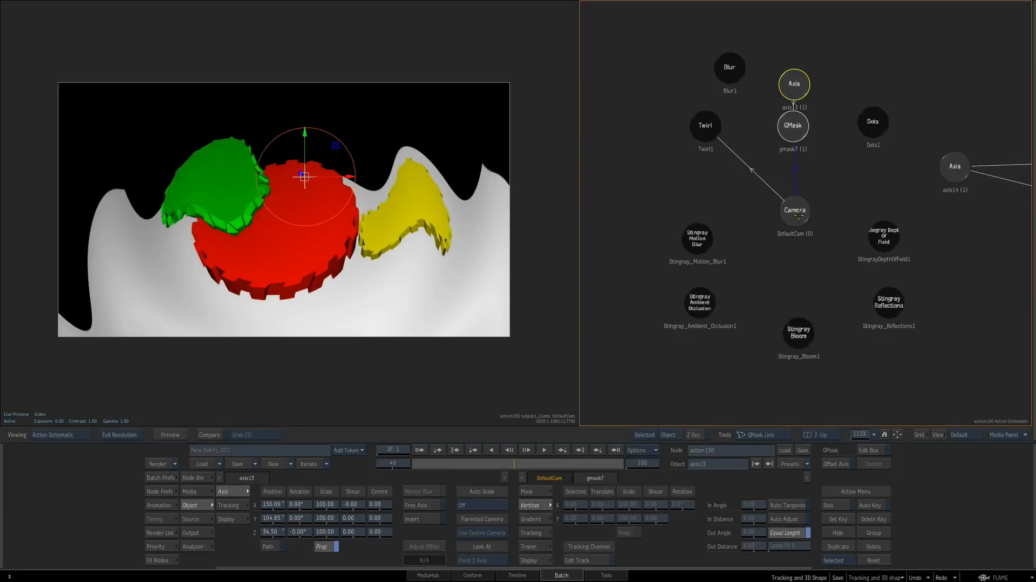
left_click(706, 125)
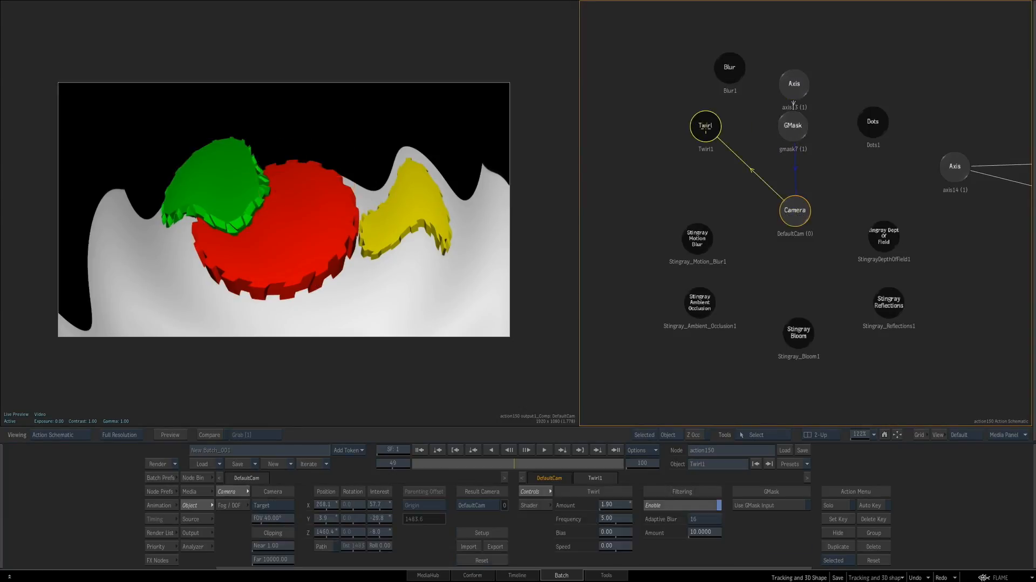
left_click(780, 505)
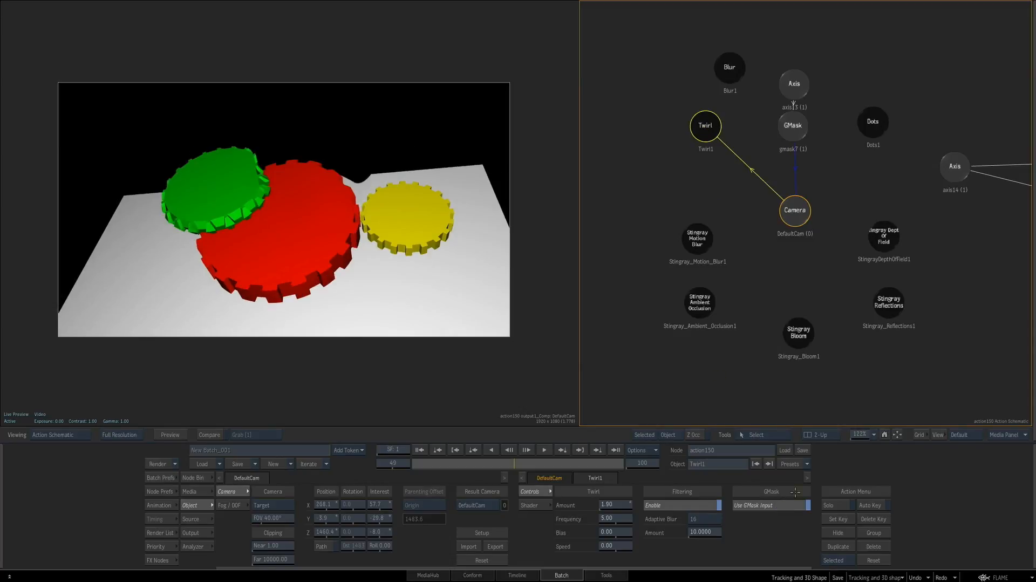
Move the mask's axis13 to the far edge of the red gear, at about X -321, Y -96, Z -12
left_click(788, 95)
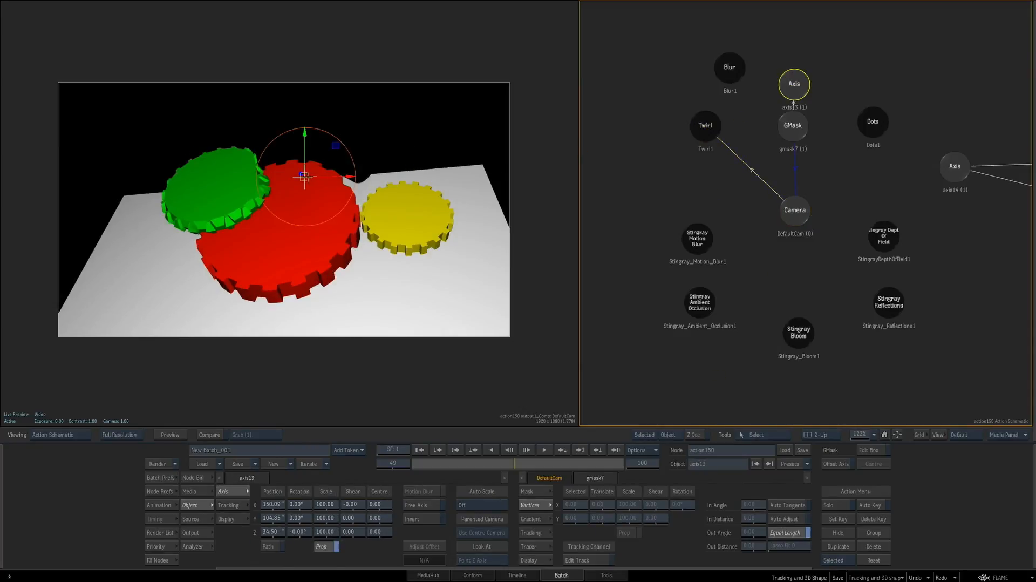
left_click_drag(337, 172, 379, 268)
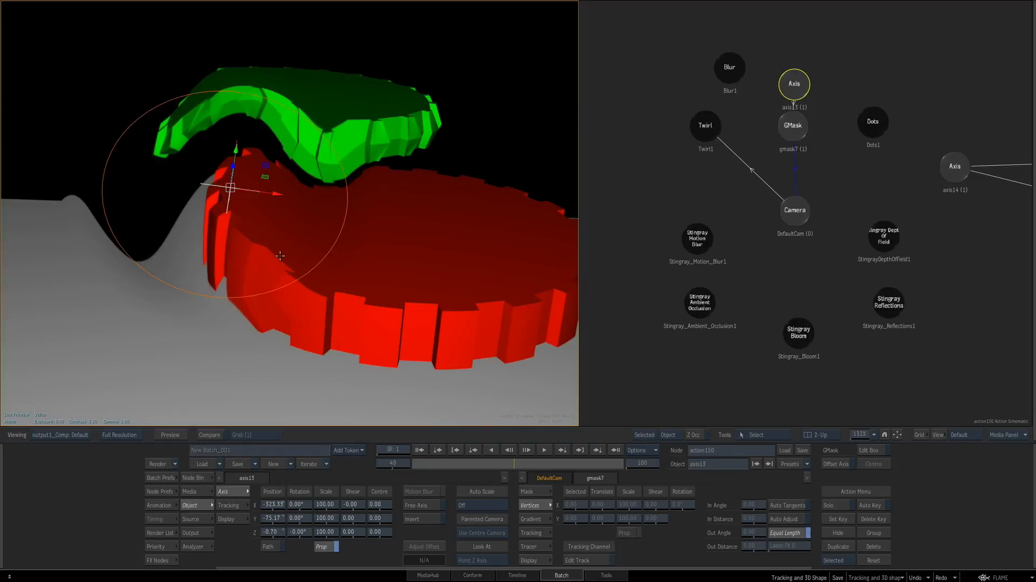
left_click_drag(231, 187, 248, 246)
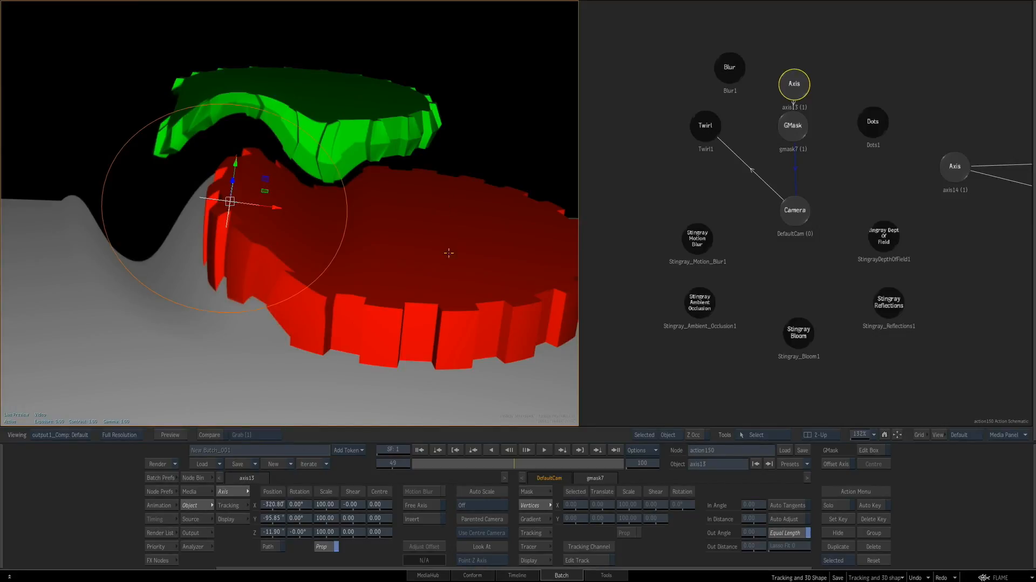
Turn off the viewer's live preview to inspect the gears without the camera effect, and return to the result view
left_click(24, 416)
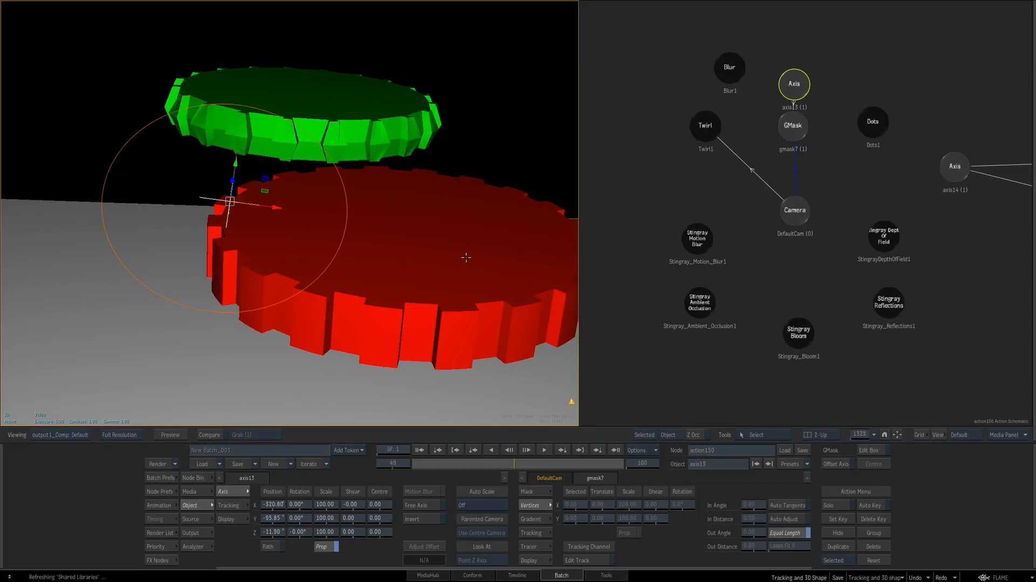
key("ctrl+space")
left_click_drag(525, 259, 382, 270)
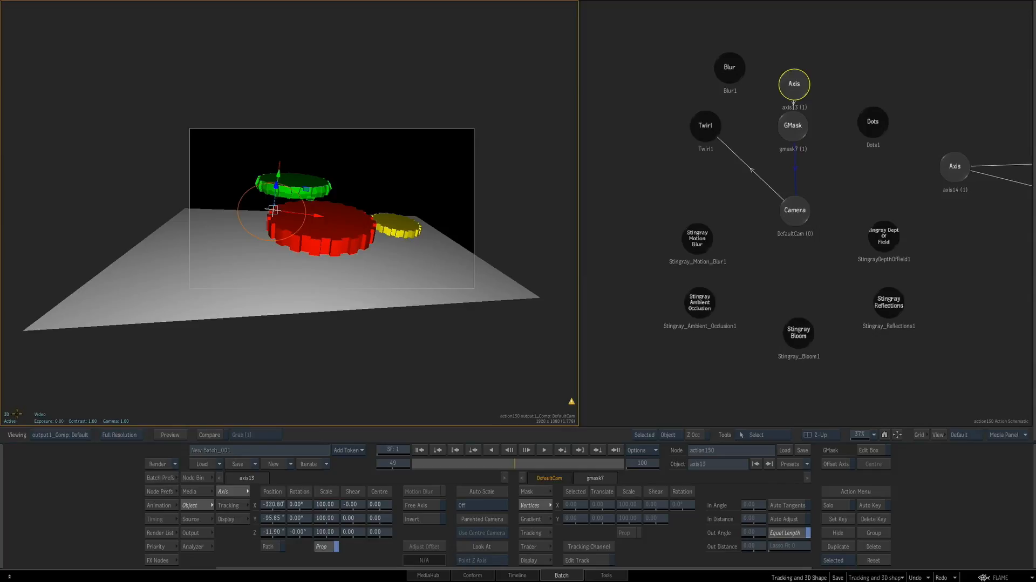
key("F4")
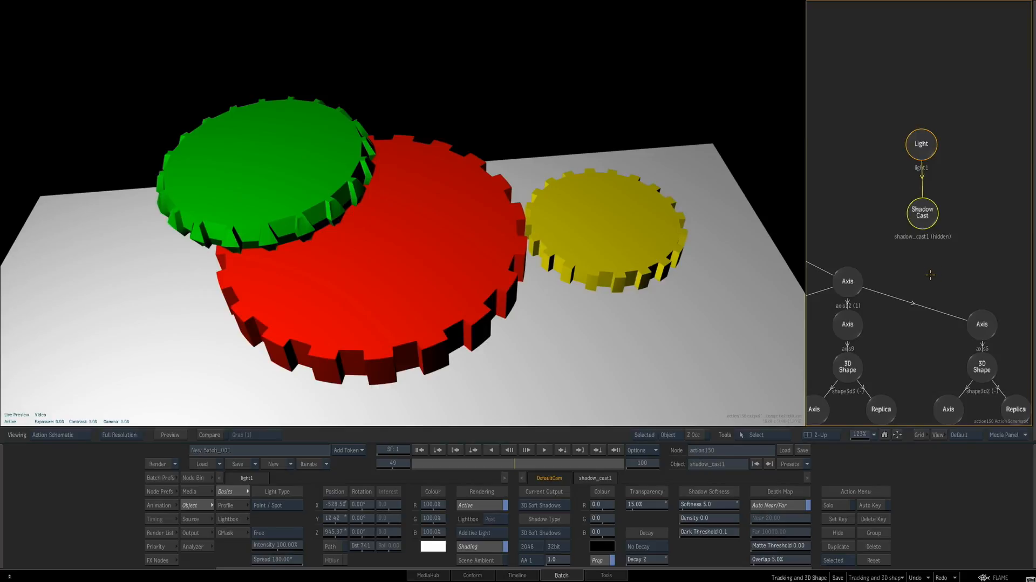
Unhide shadow_cast1 and compare its 16bit and 32bit shadow map depths, leaving the depth at 32bit
key("shift+h")
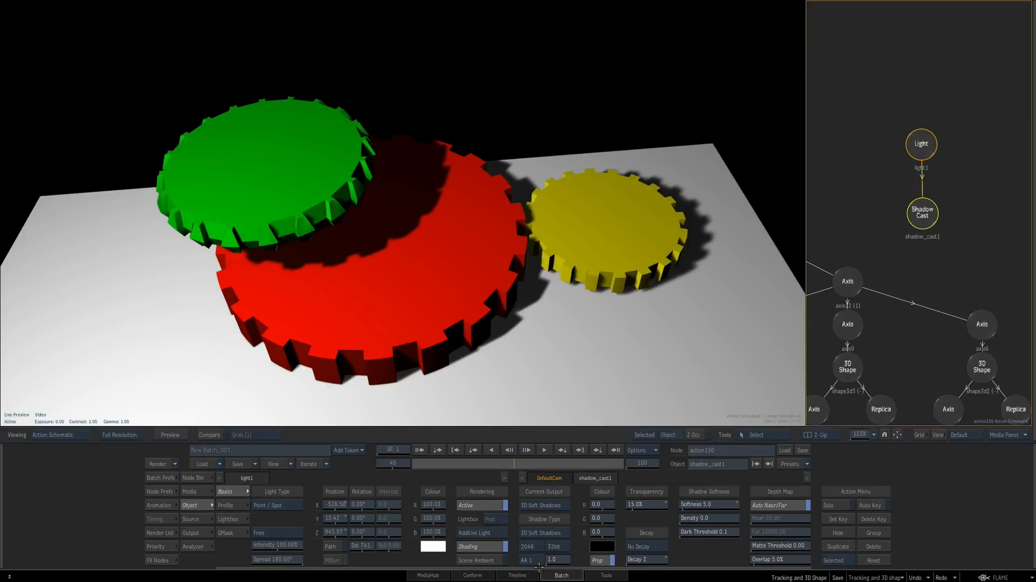
left_click(565, 548)
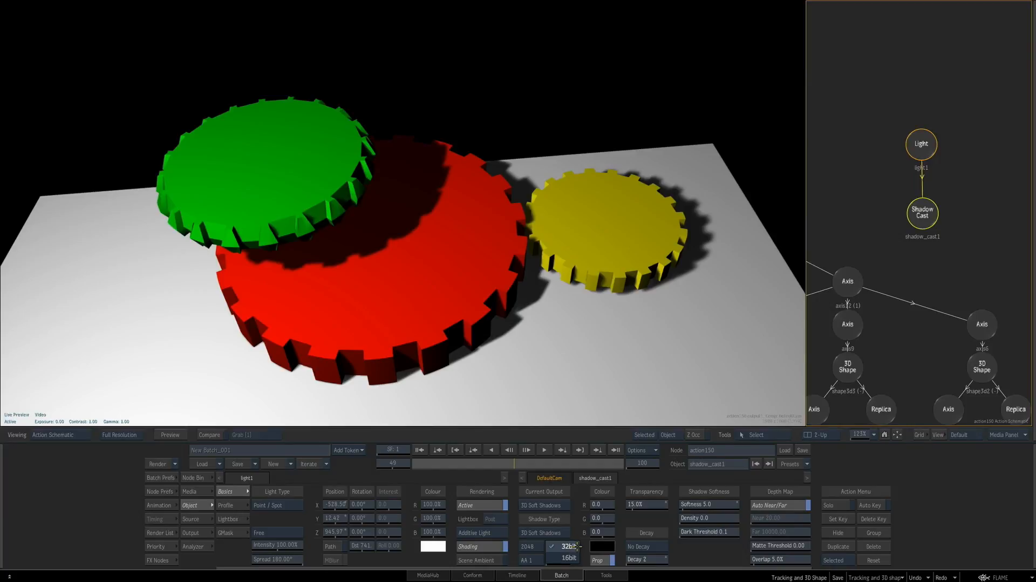
left_click(568, 557)
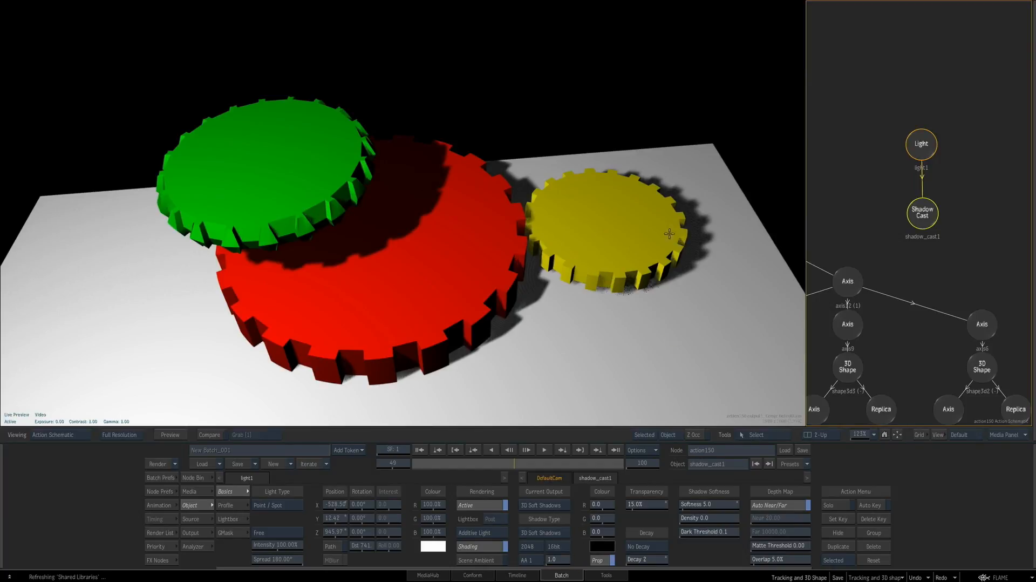
left_click(564, 546)
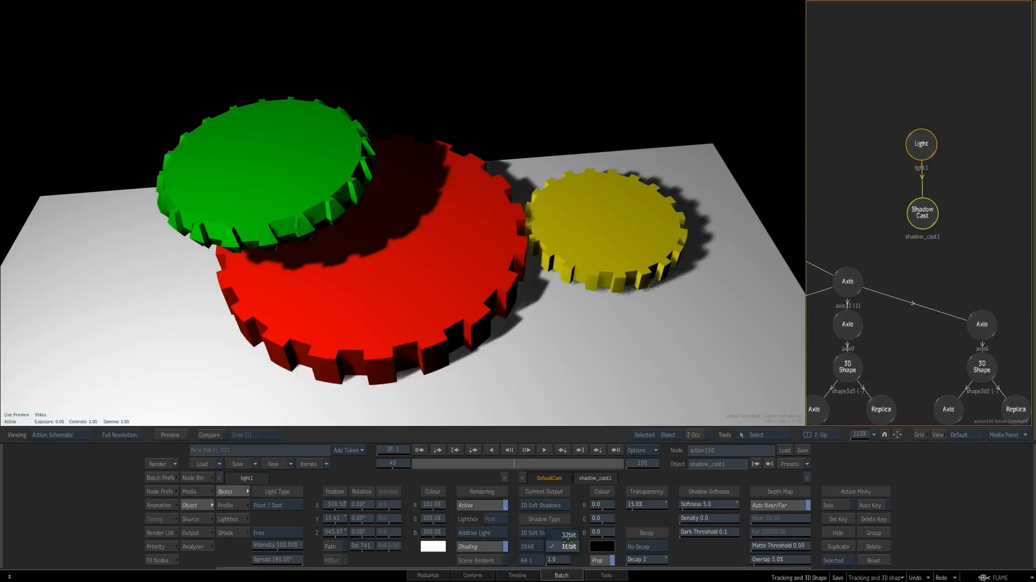
left_click(564, 533)
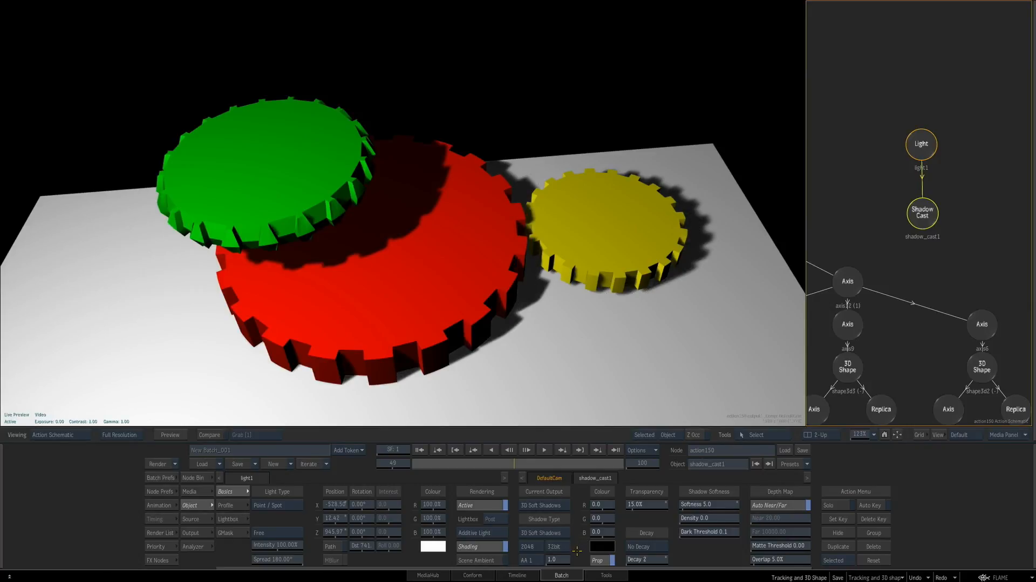
Examine the shadow cast's map resolution, softness and decay options, keeping the 2048 resolution
left_click(542, 547)
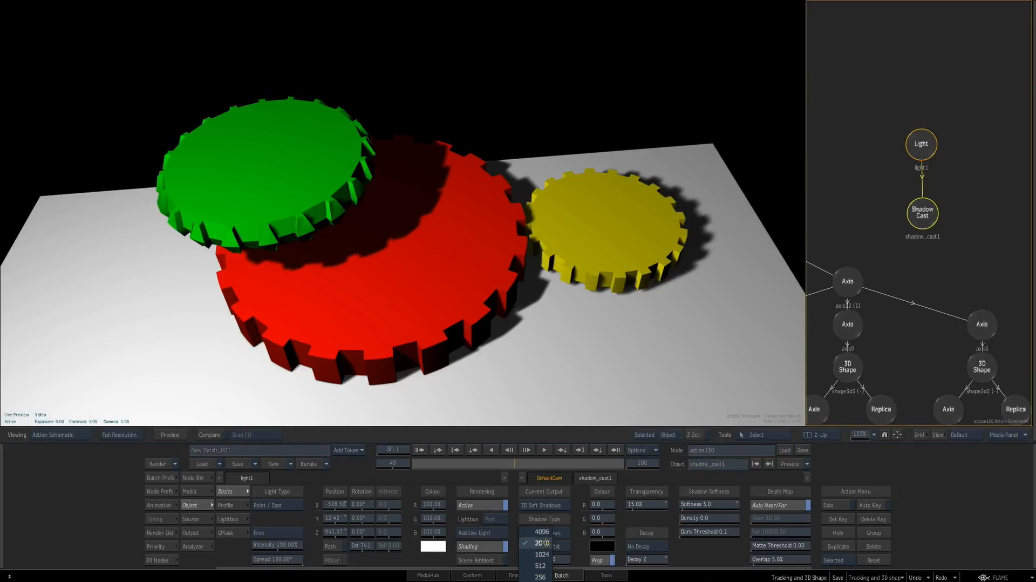
left_click(542, 542)
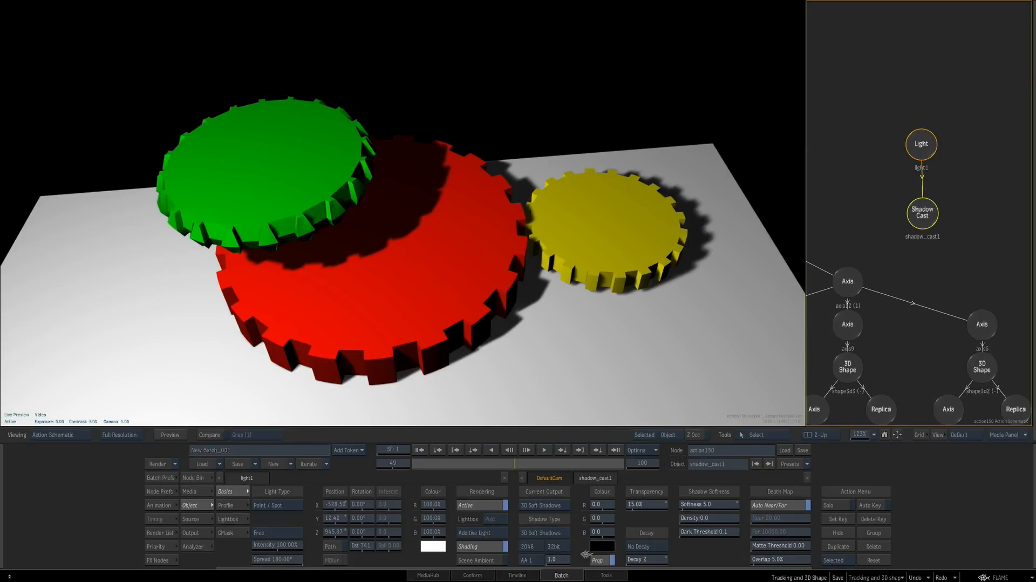
left_click_drag(711, 505, 711, 506)
left_click(656, 545)
left_click(656, 537)
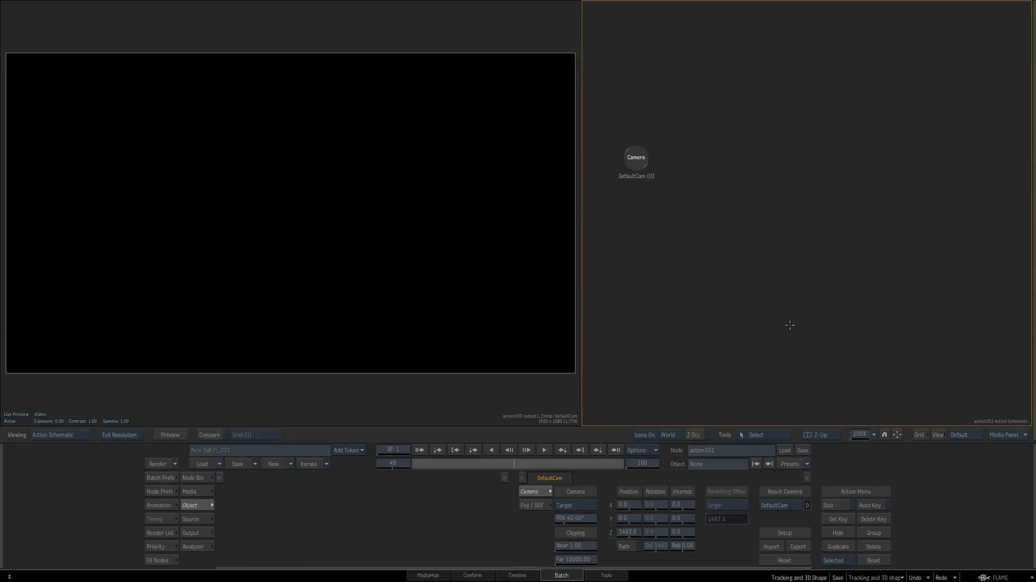
Load the white starburst creative lens flare preset into the empty Action and raise the flare's green colour to about 325%
left_click(209, 479)
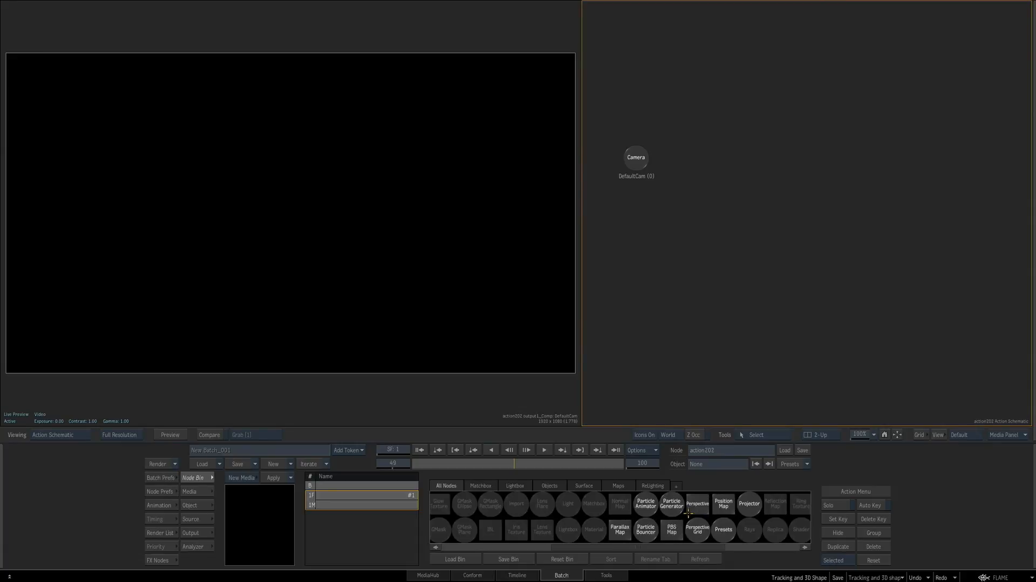
left_click(724, 530)
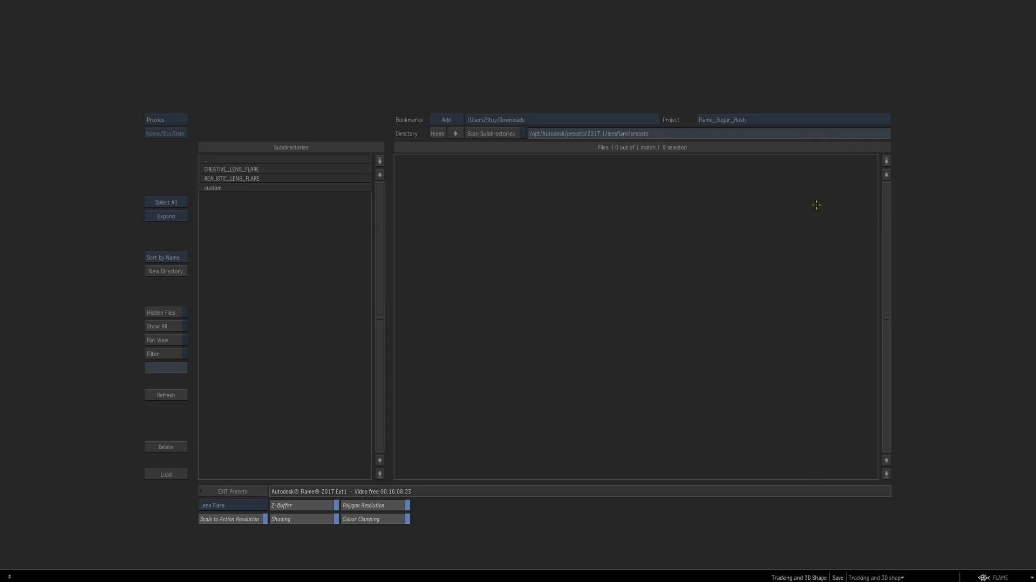
left_click(499, 134)
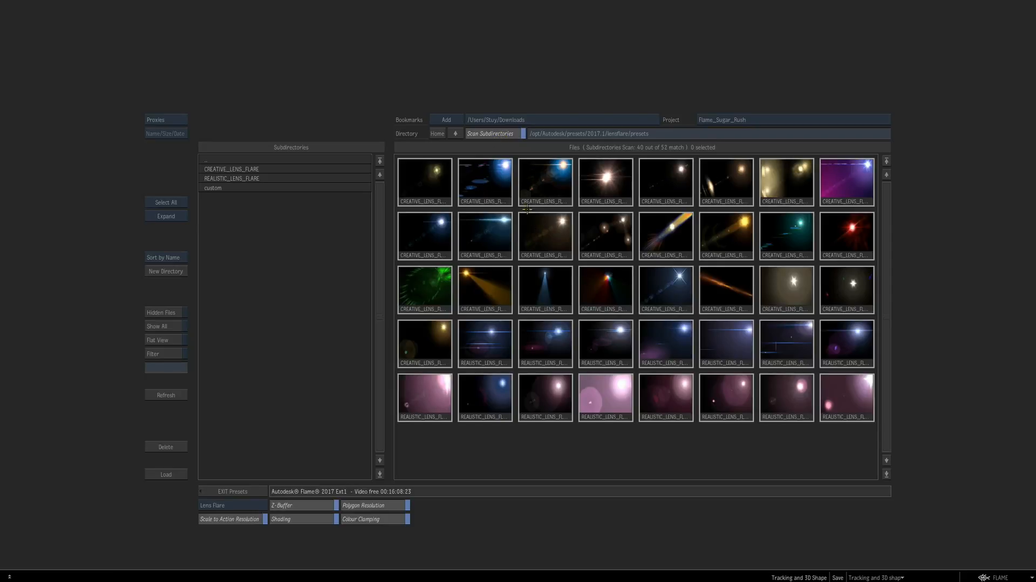
left_click(592, 196)
left_click(165, 474)
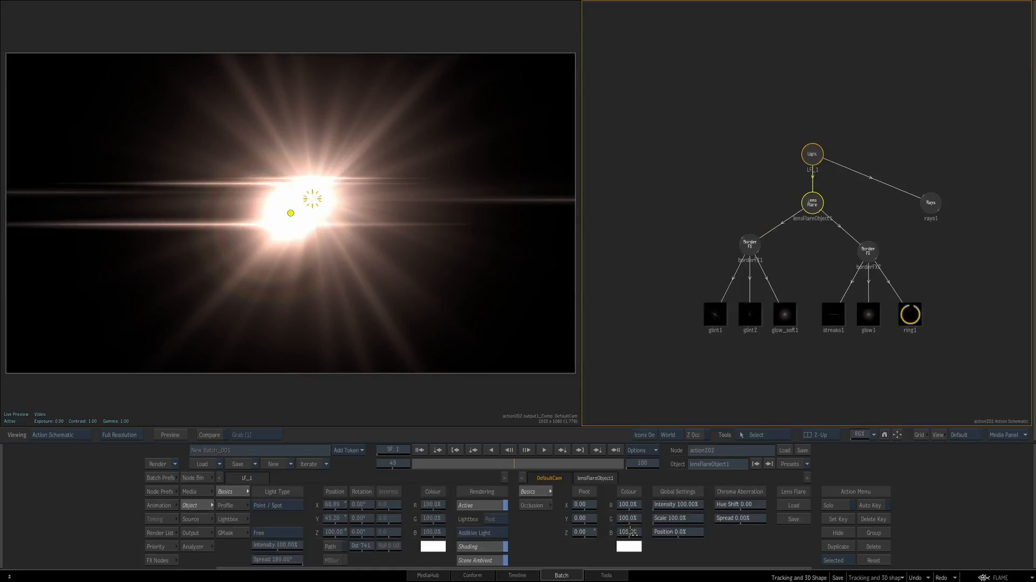
left_click_drag(664, 517, 690, 515)
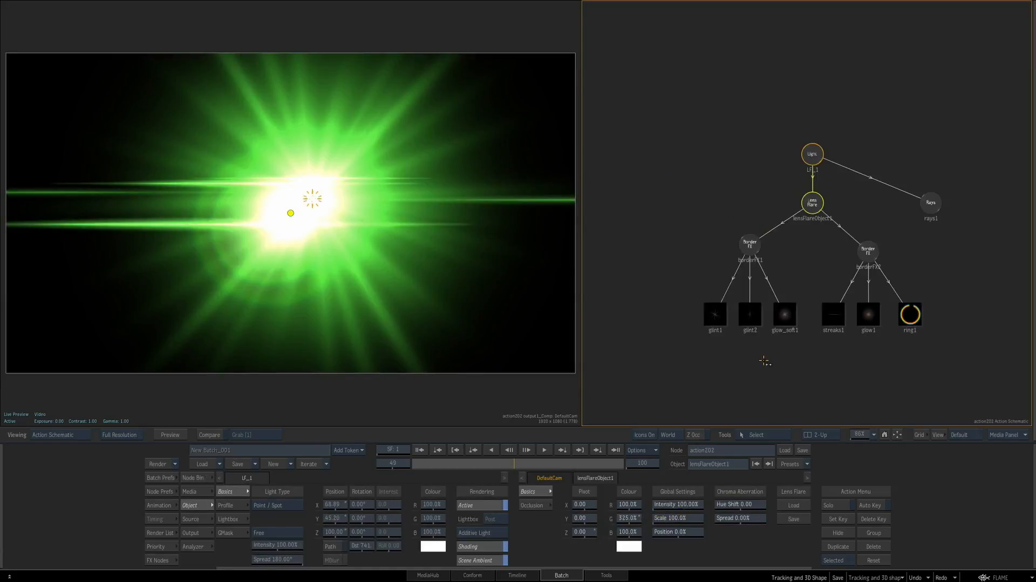
Duplicate the borderFX2 branch with its streaks, glow and ring, and connect the copy to lensFlareObject1
left_click_drag(824, 240, 940, 354)
key("ctrl+c")
key("ctrl+v")
left_click_drag(819, 208, 971, 258)
Rotate the duplicated streaks2 texture so its streaks run diagonally across the flare
left_click(932, 321)
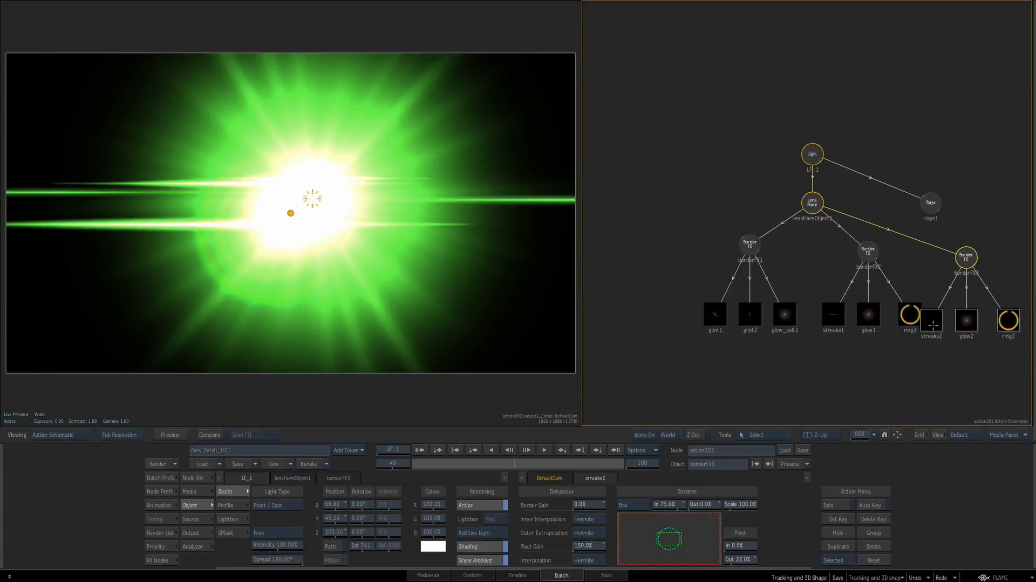
mouse_move(594, 518)
left_mouse_down()
mouse_move(554, 517)
mouse_move(628, 518)
mouse_move(599, 517)
mouse_move(618, 550)
mouse_move(630, 545)
mouse_move(621, 545)
left_mouse_up()
left_click(535, 491)
Move the LF_1 light to about X -50, Y 65.5 to reposition the lens flare
left_click(812, 154)
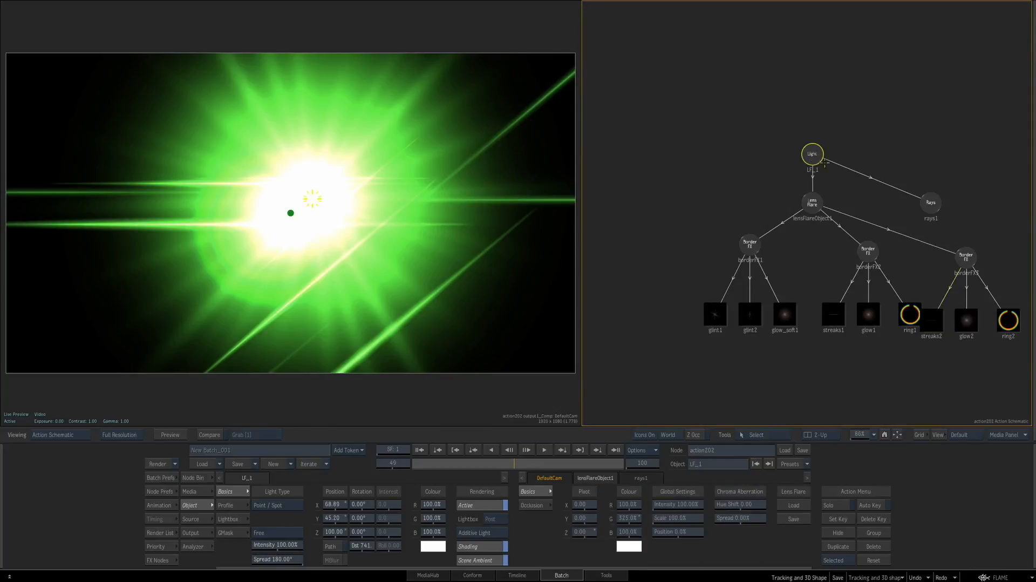
left_click_drag(313, 197, 286, 192)
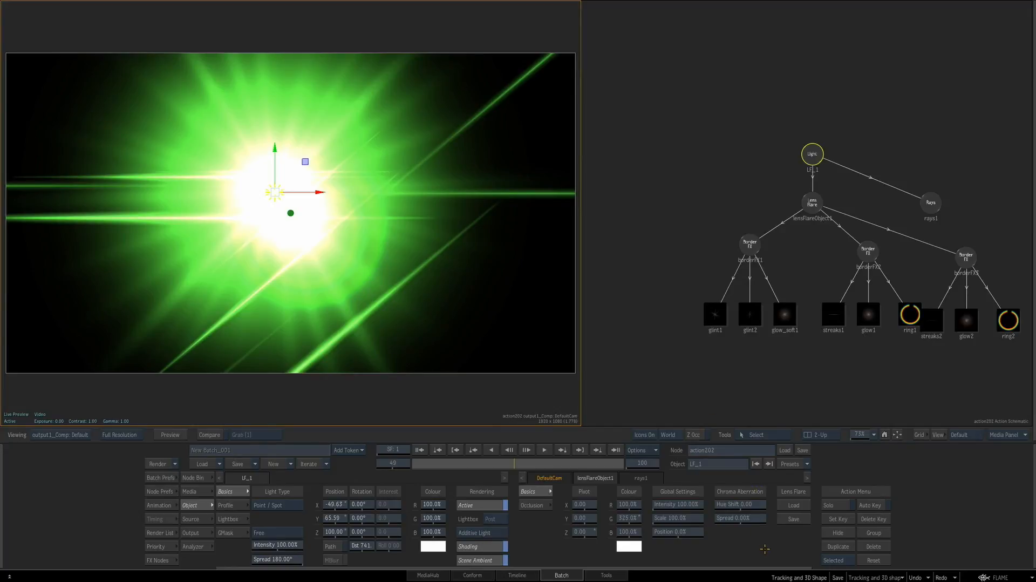
Save the green lens flare as a preset named suty green
left_click(807, 520)
left_click(479, 504)
key("BackSpace")
key("BackSpace")
key("BackSpace")
key("BackSpace")
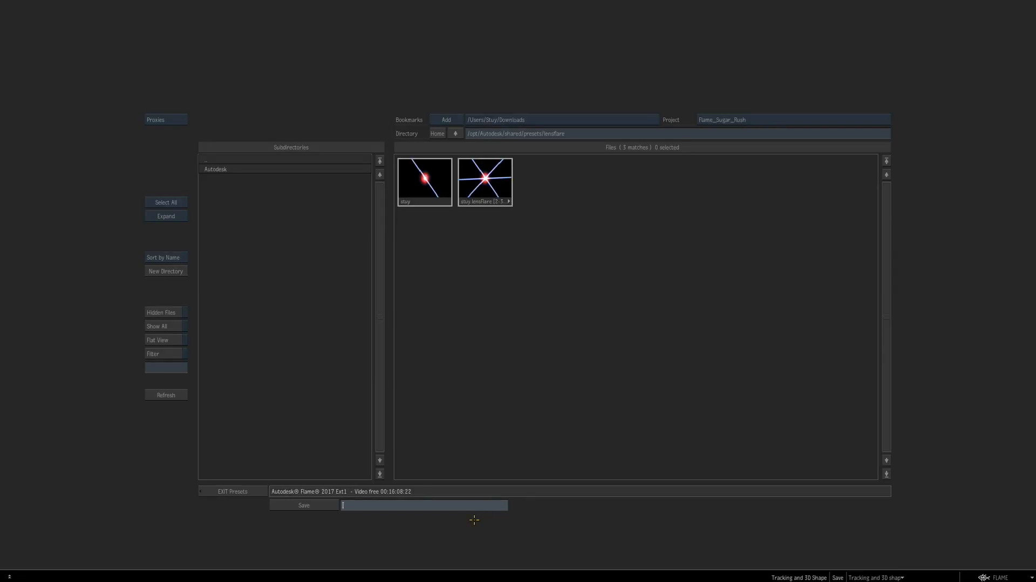
type("suty green")
left_click(319, 504)
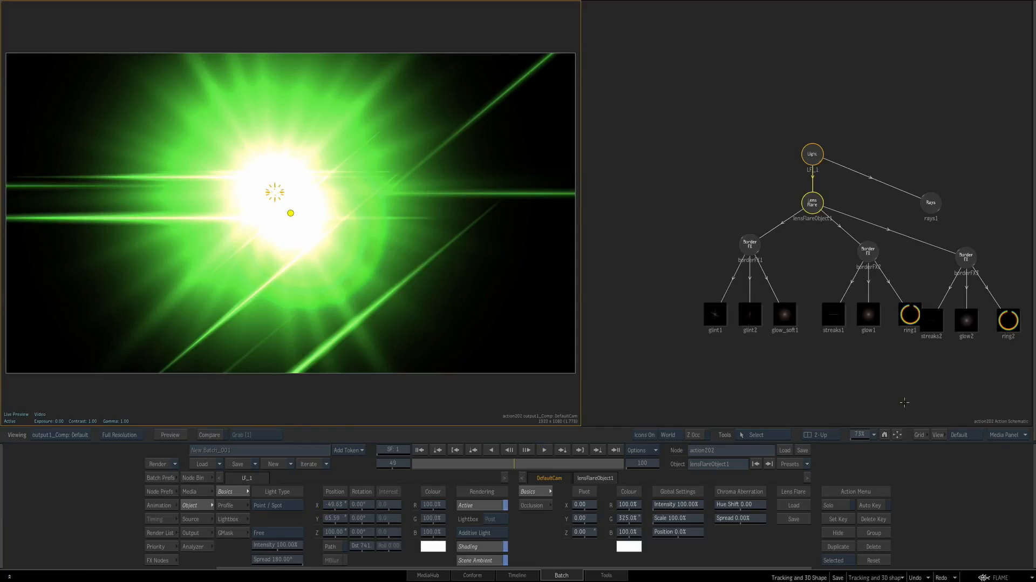
Load the stuy2 lens flare preset in place of the green flare and reposition the LF_1 light
left_click(797, 505)
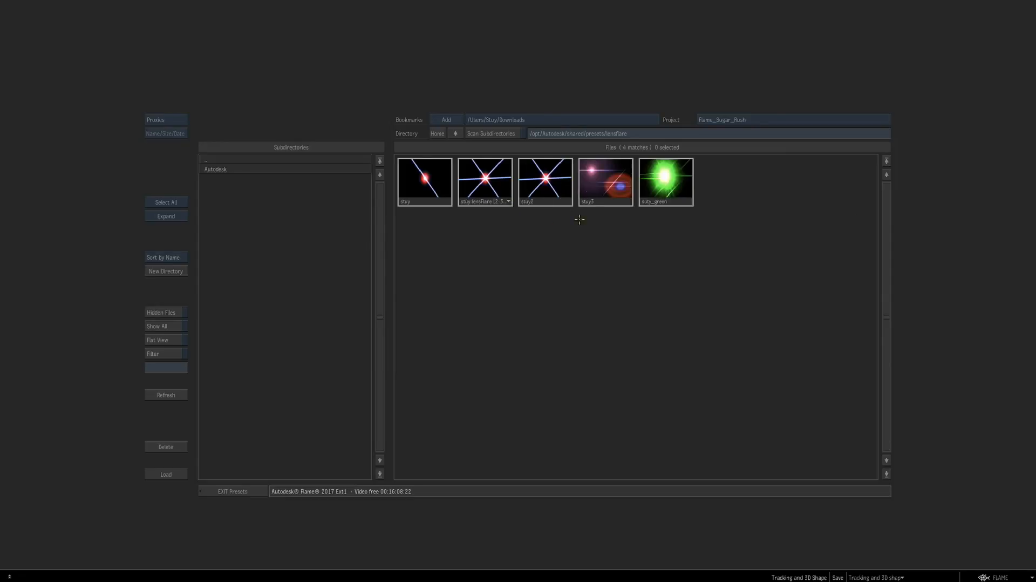
left_click(538, 180)
left_click(166, 473)
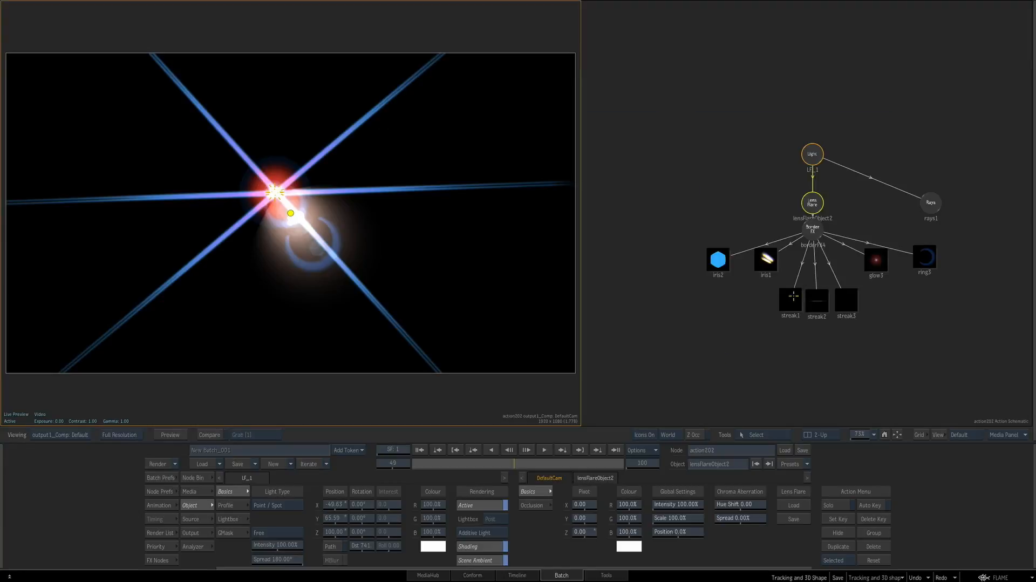
left_click(812, 152)
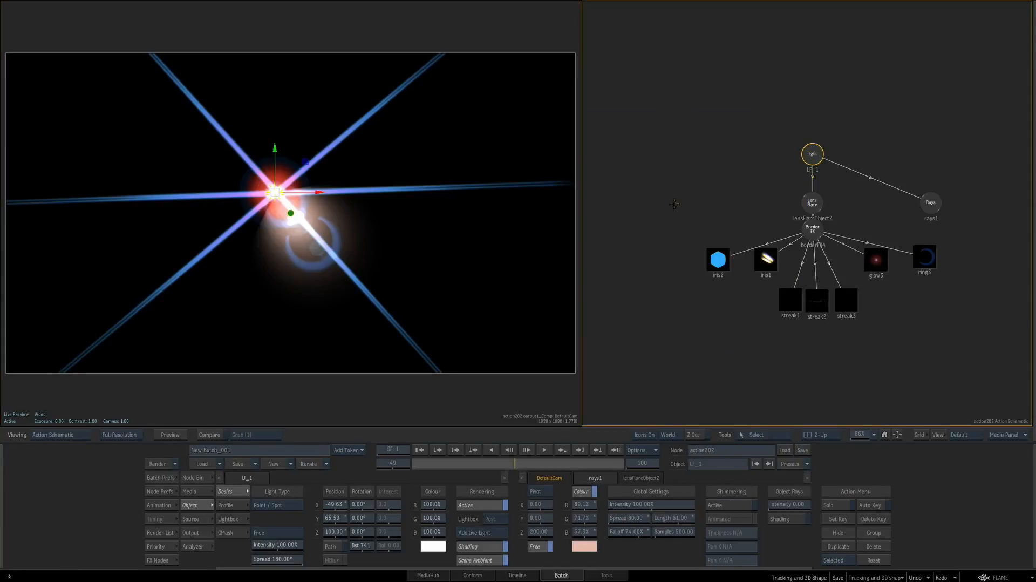
left_click_drag(364, 154, 263, 177)
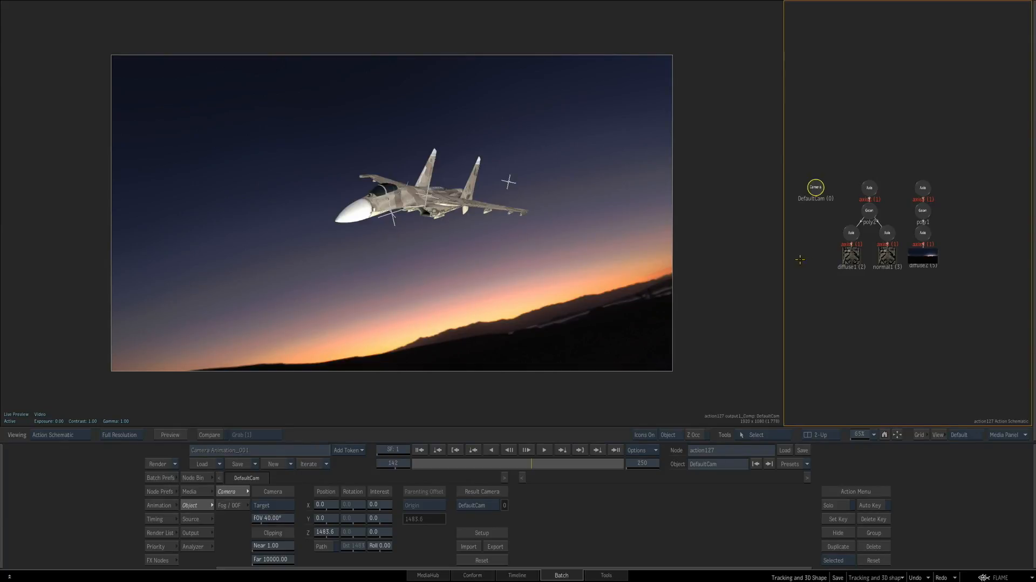
Orbit the working view to see the single jet from below at frame 123 and create a camera from that view
mouse_move(531, 467)
left_mouse_down()
mouse_move(419, 464)
mouse_move(538, 465)
mouse_move(528, 464)
left_mouse_up()
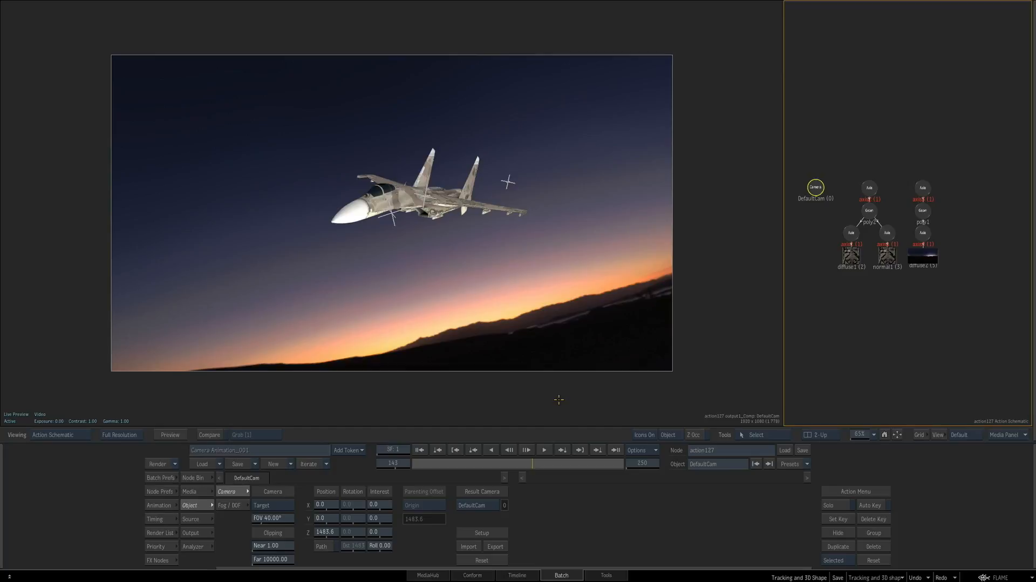
key("F8")
mouse_move(535, 465)
left_mouse_down()
mouse_move(471, 462)
mouse_move(519, 463)
left_mouse_up()
left_click_drag(426, 273, 615, 188)
left_click_drag(393, 464, 513, 461)
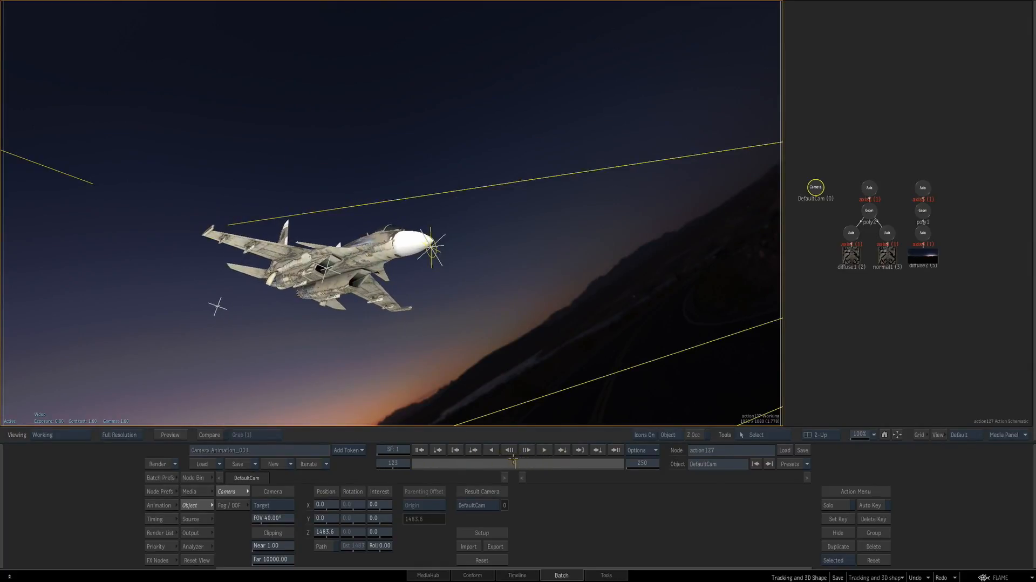
key("space")
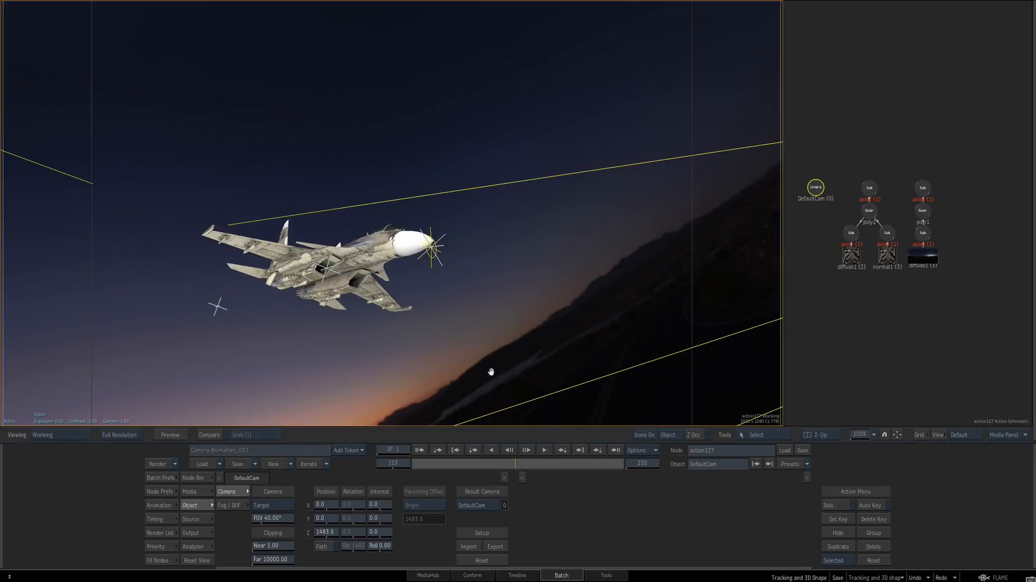
key("shift+w")
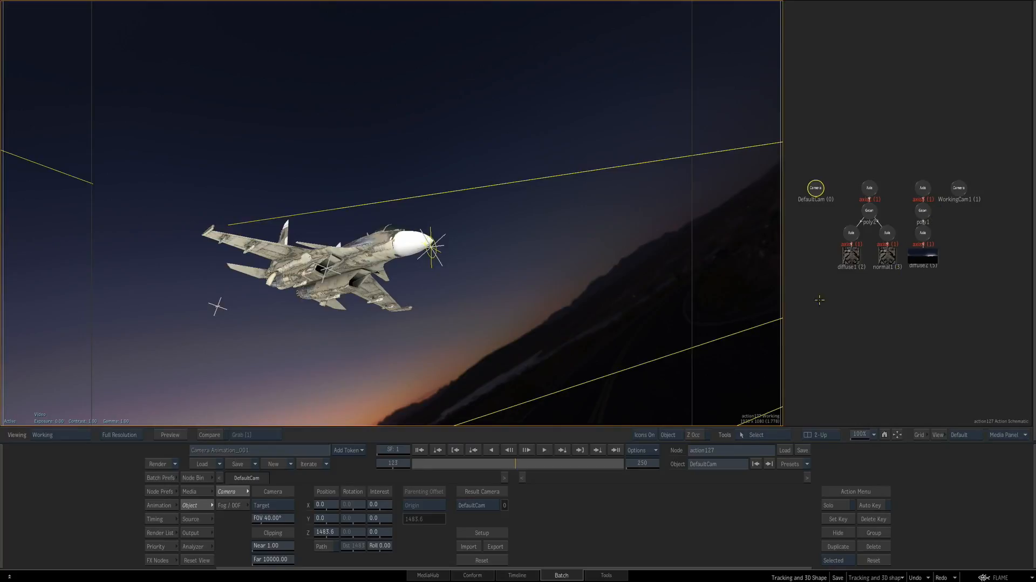
Orbit the working view behind and above the jet, go to frame 120 and create a second camera from it
left_click_drag(348, 299, 425, 327)
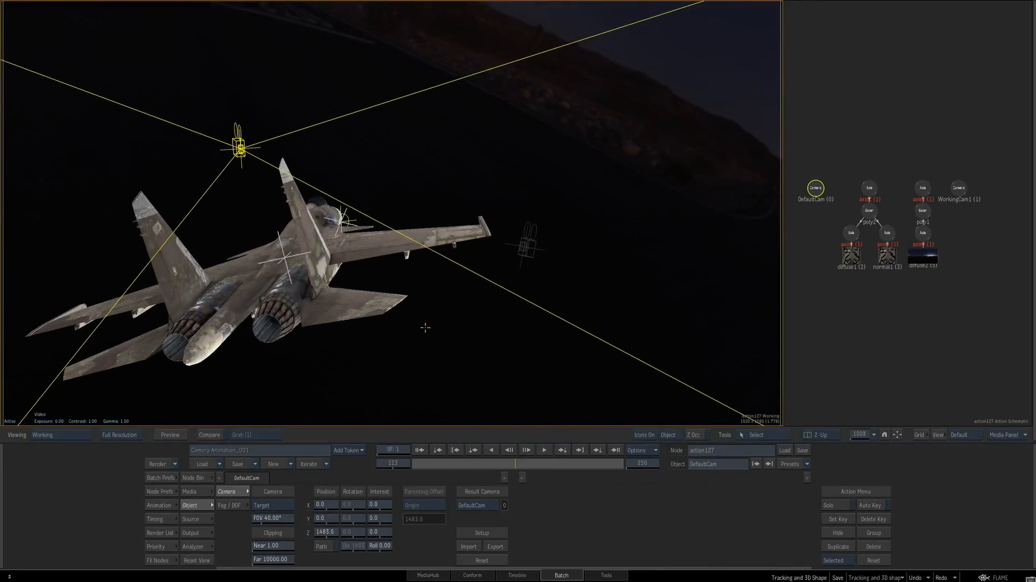
left_click_drag(451, 467, 509, 455)
left_click(509, 455)
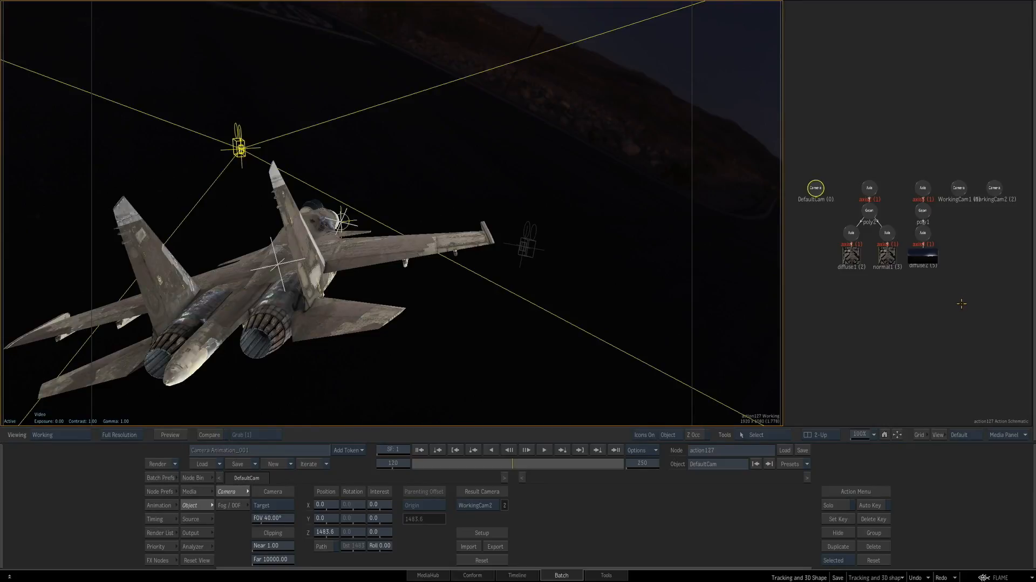
Show the result view at frame 104 and set the result camera to WorkingCam2
key("F4")
left_click_drag(587, 366, 558, 371)
left_click_drag(432, 461, 499, 464)
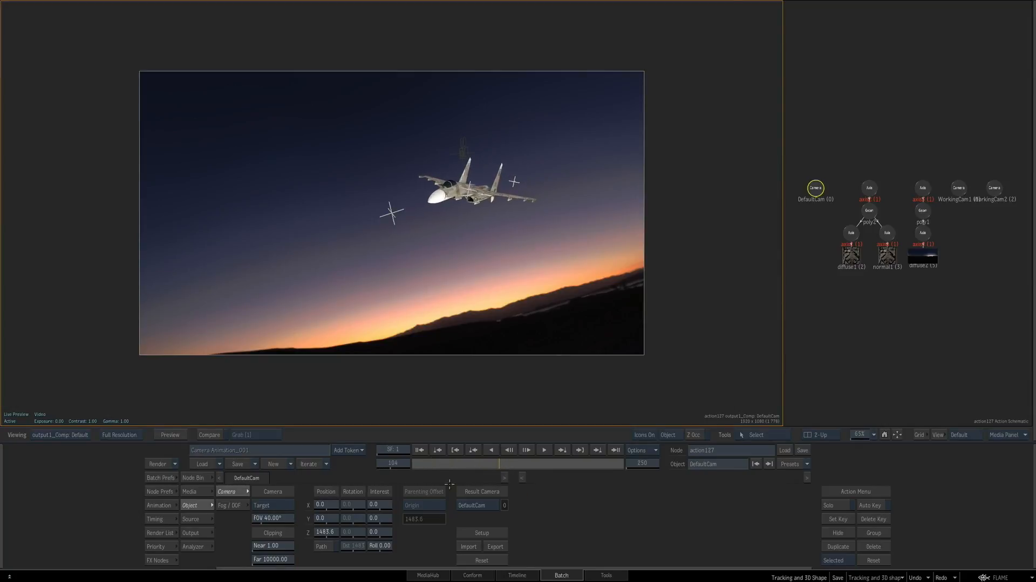
left_click_drag(497, 506, 499, 501)
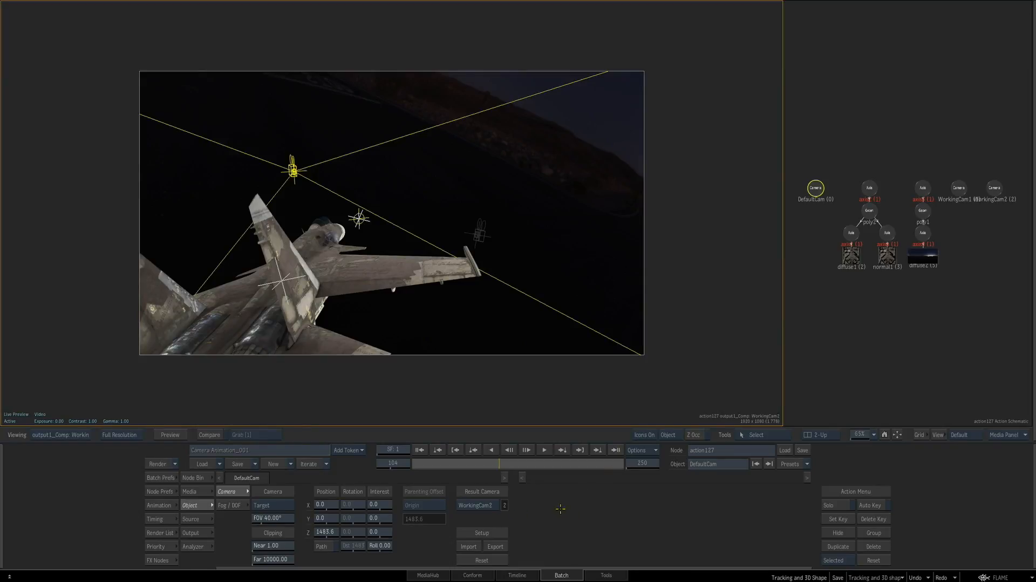
left_click(482, 506)
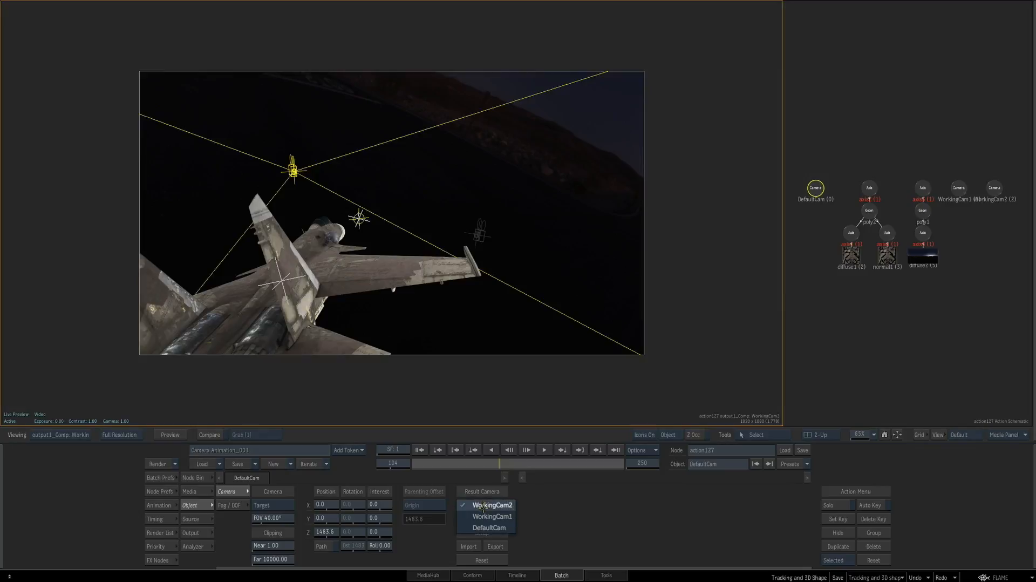
left_click(475, 503)
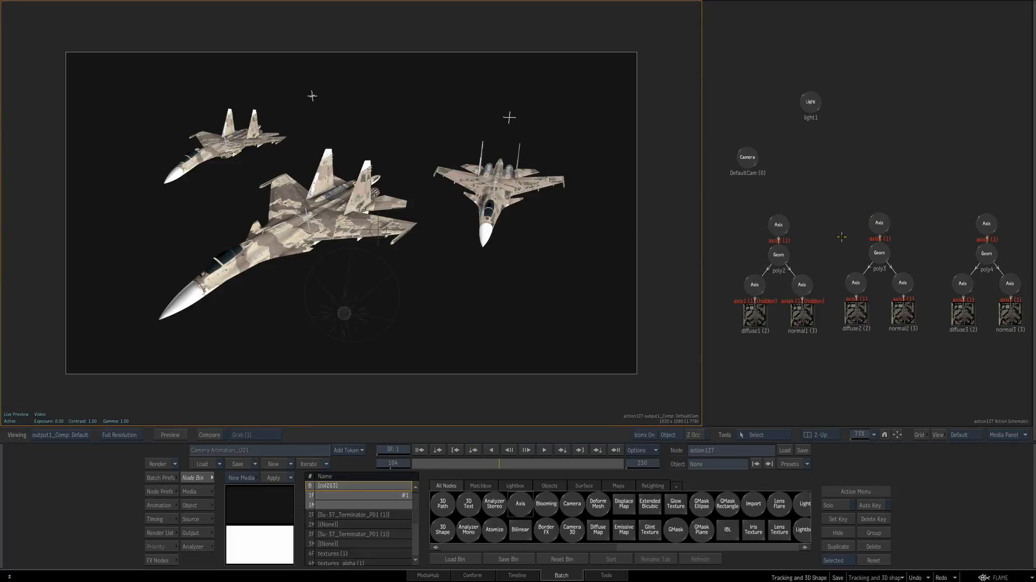
Inspect the three-jet hierarchy by selecting the middle jet's axis, its poly3 geometry and the diffuse3 axis, then clear the selection
left_click_drag(725, 200, 874, 223)
left_click(895, 220)
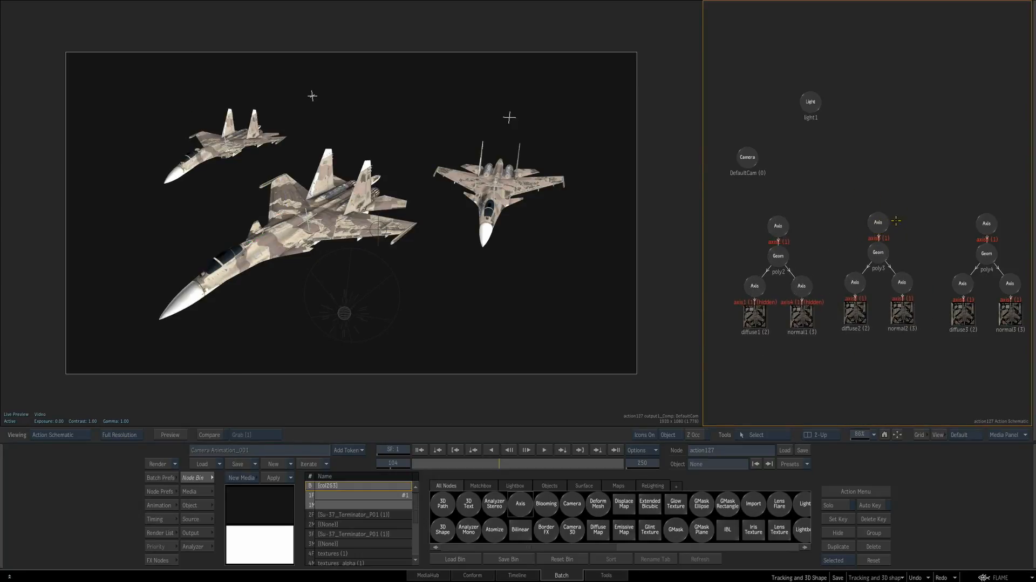
left_click(885, 228)
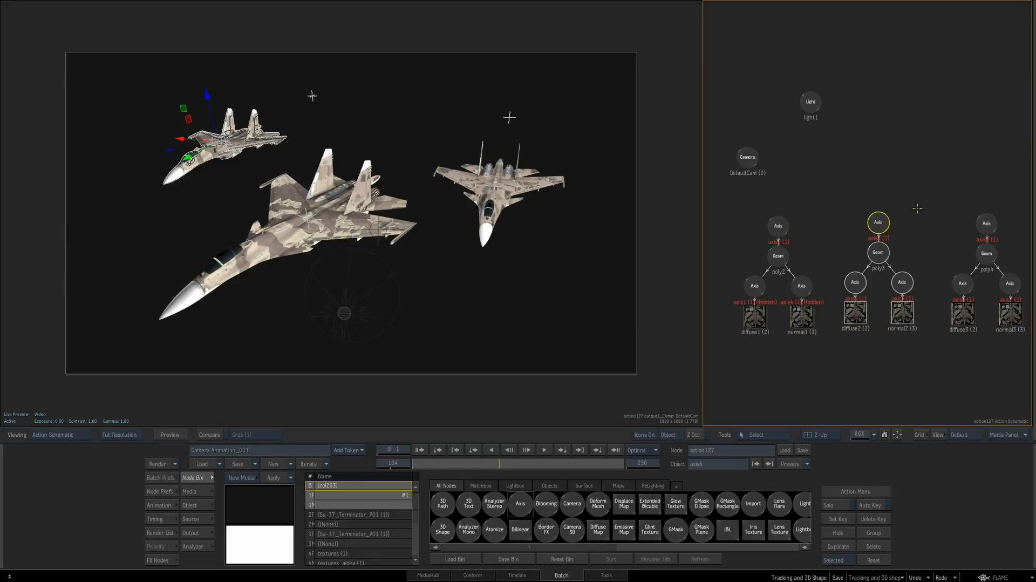
left_click(878, 252)
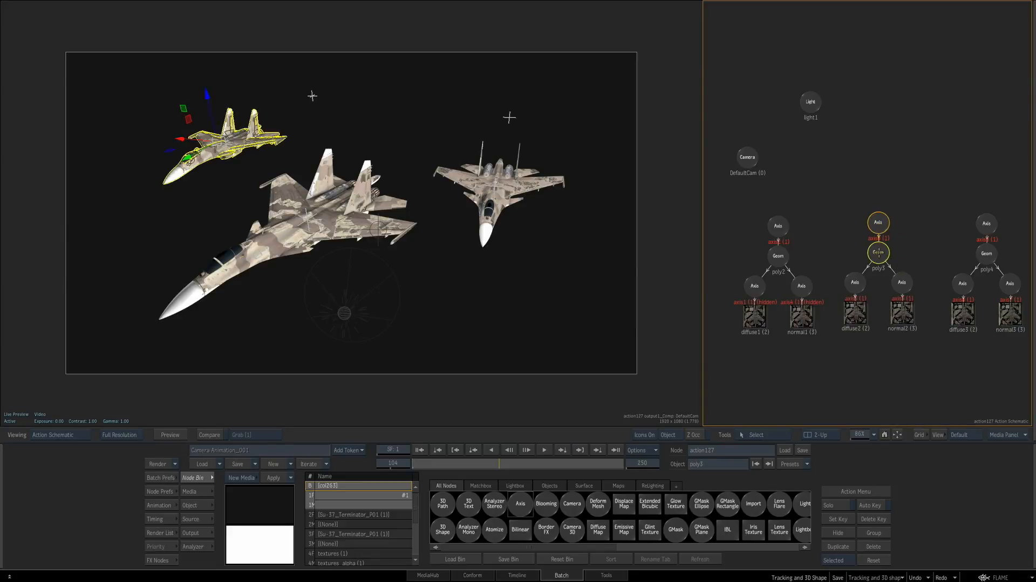
left_click(964, 283)
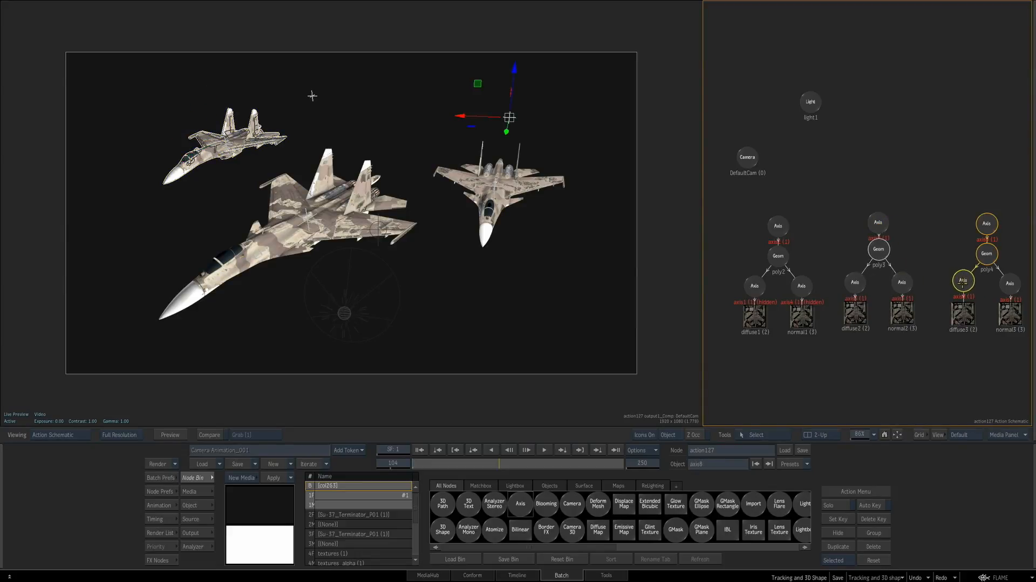
left_click(952, 239)
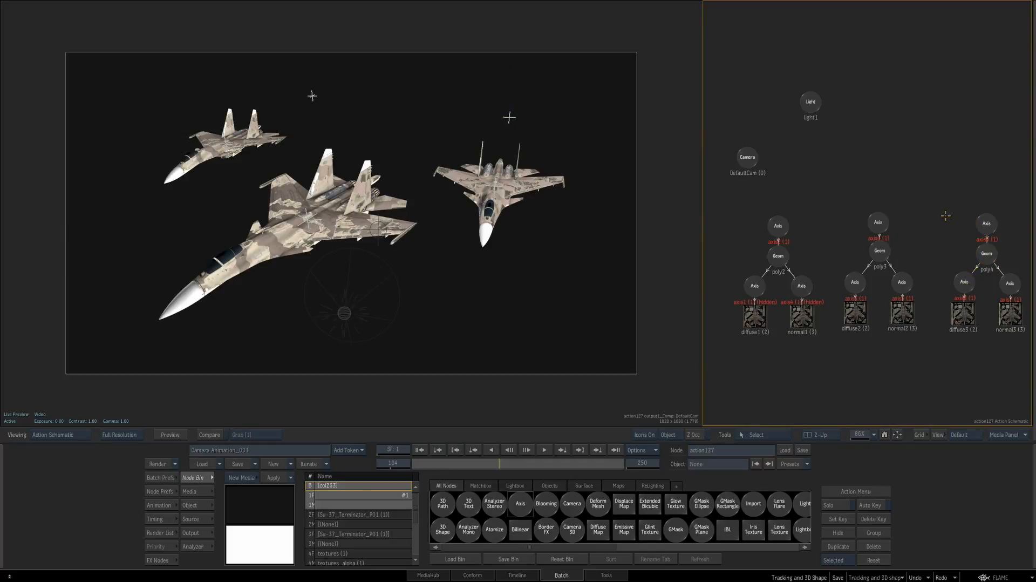
Zoom far out of the Action schematic and fit all its nodes back in view
left_click(779, 223)
left_click_drag(881, 194, 855, 99)
left_click(897, 203)
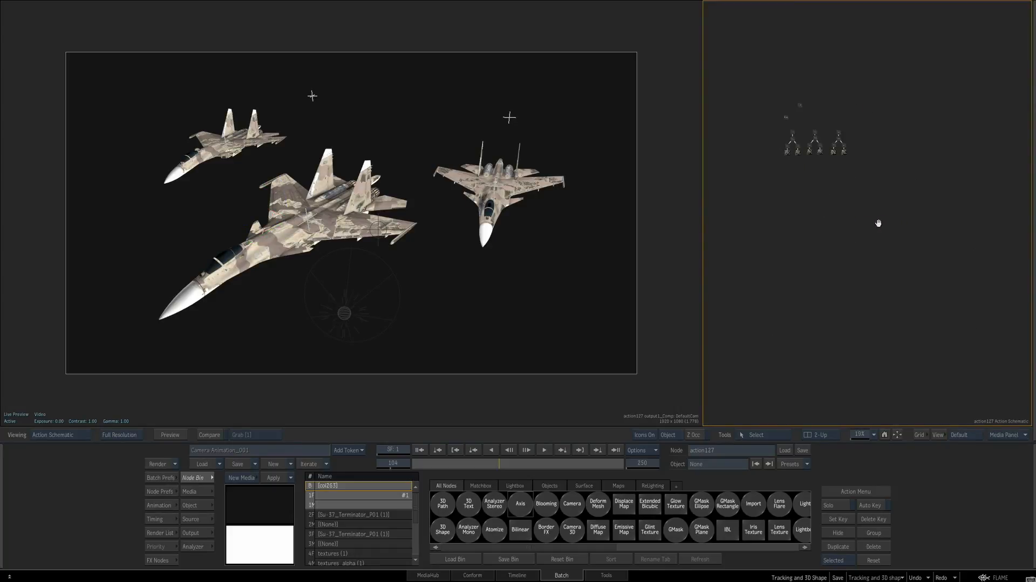
key("space+f")
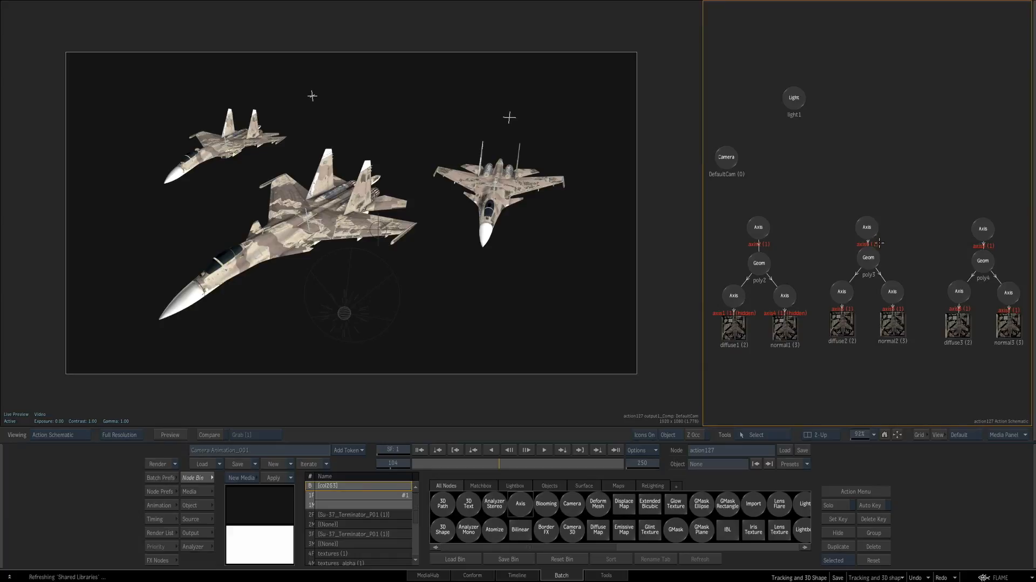
Move the light1 node above the middle jet's branch, focus the schematic on it and refit all the nodes
left_click_drag(799, 93, 882, 39)
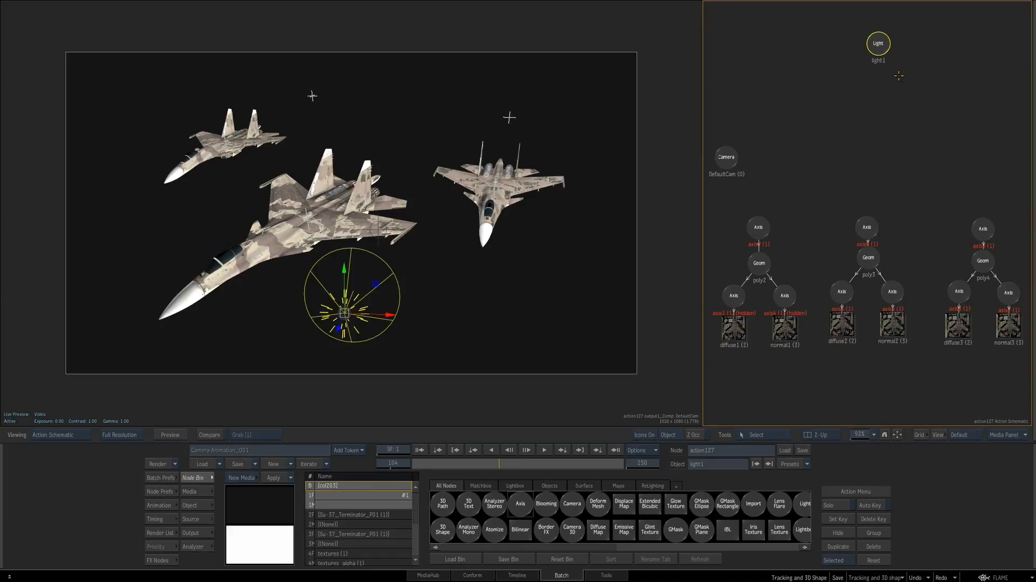
key("space+f")
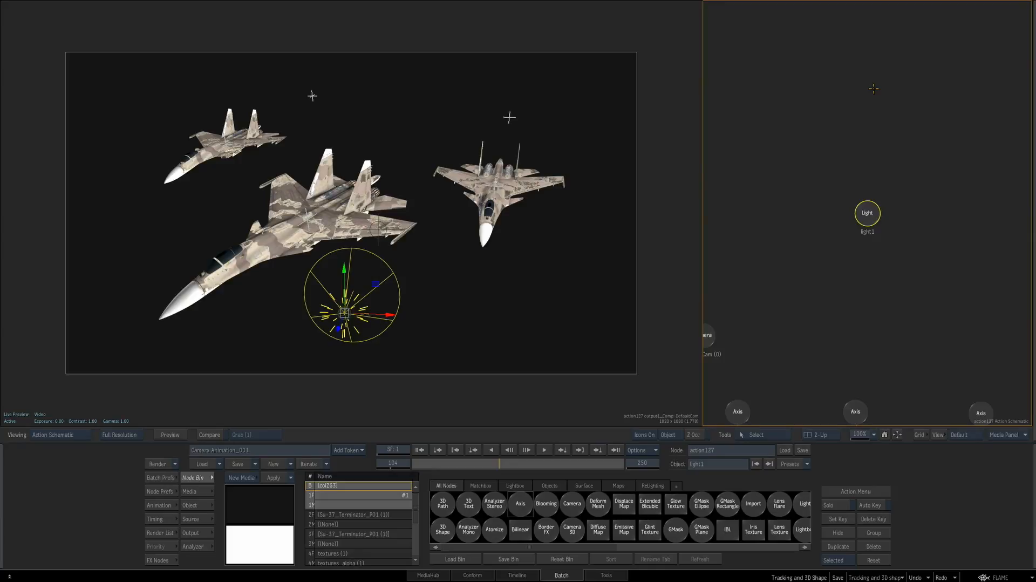
key("space+a")
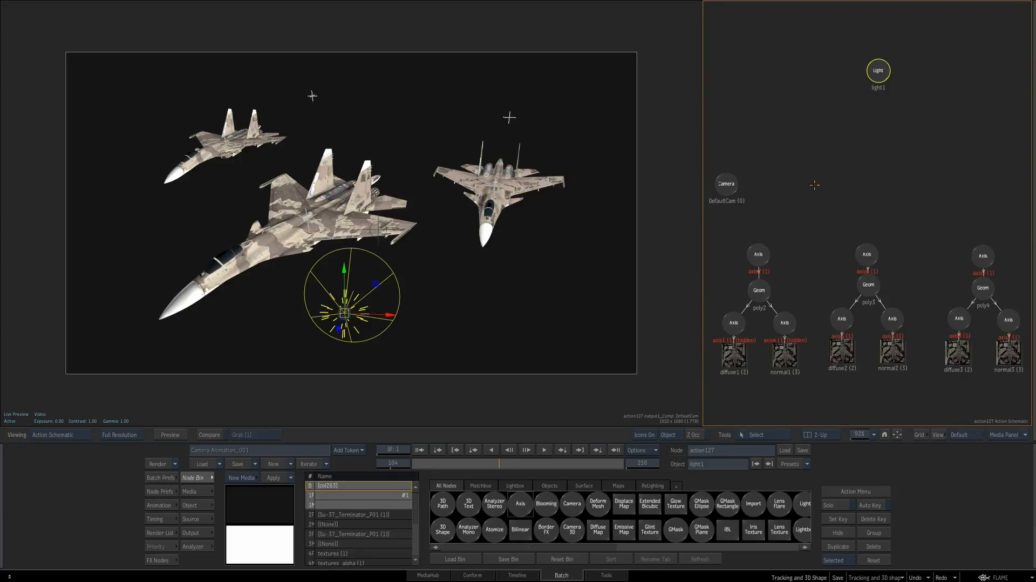
left_click(762, 181)
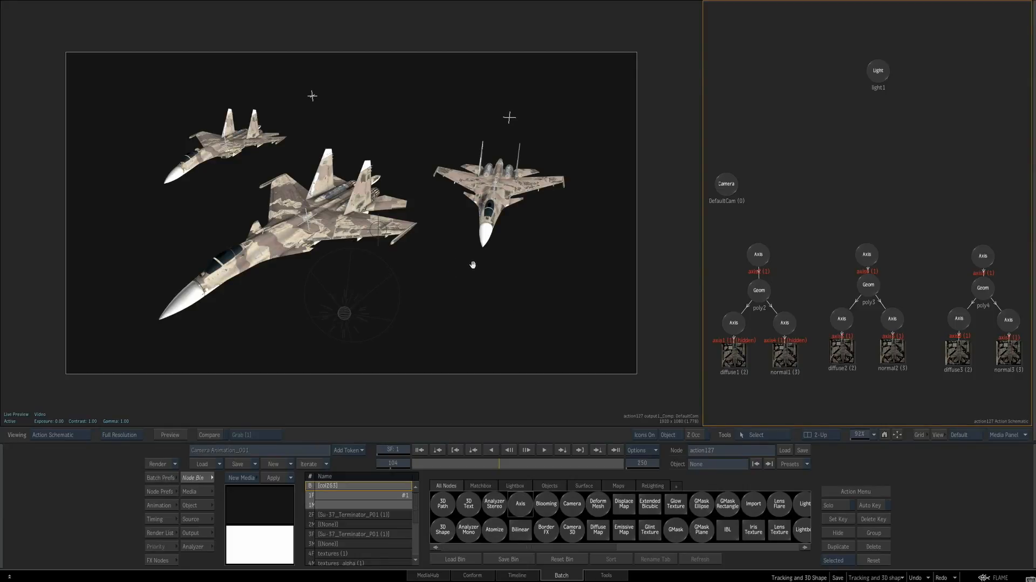
Examine the three jets and the default camera's frustum from several angles in the working view
key("F8")
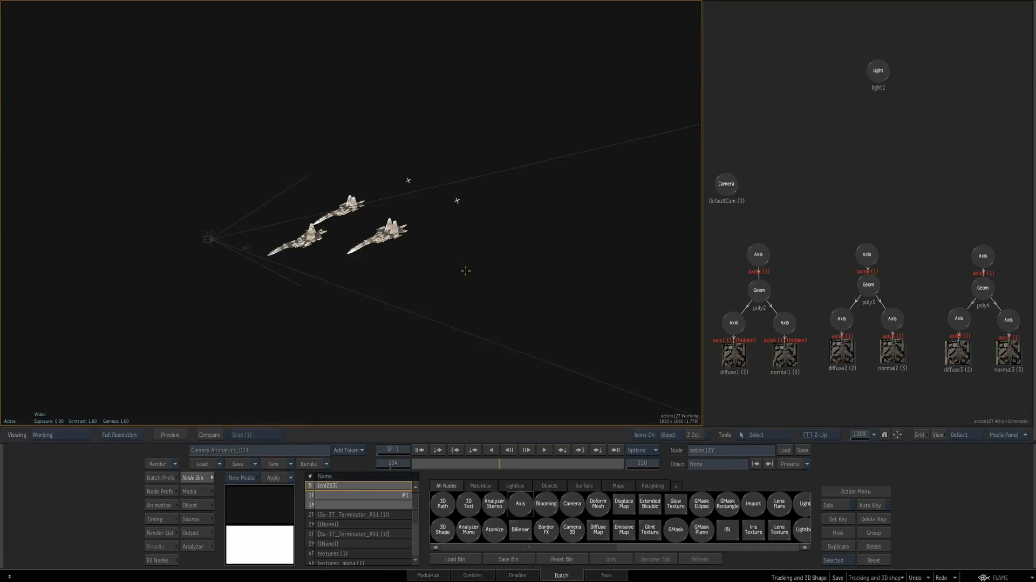
left_click_drag(306, 275, 696, 282)
left_click_drag(425, 286, 474, 293)
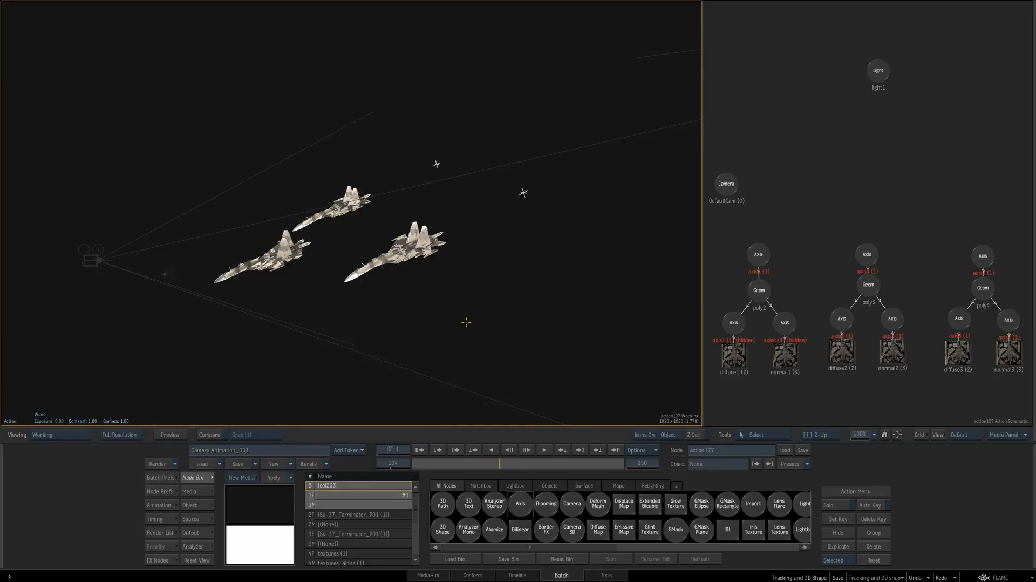
left_click_drag(309, 290, 271, 293)
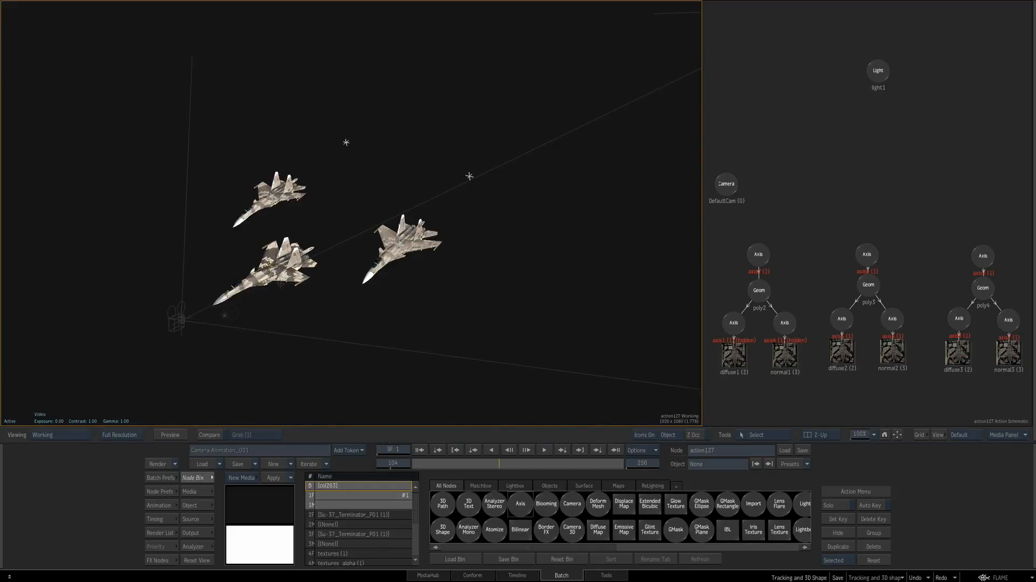
Select the foreground jet's poly2 geometry and orbit the working view around it
left_click(290, 276)
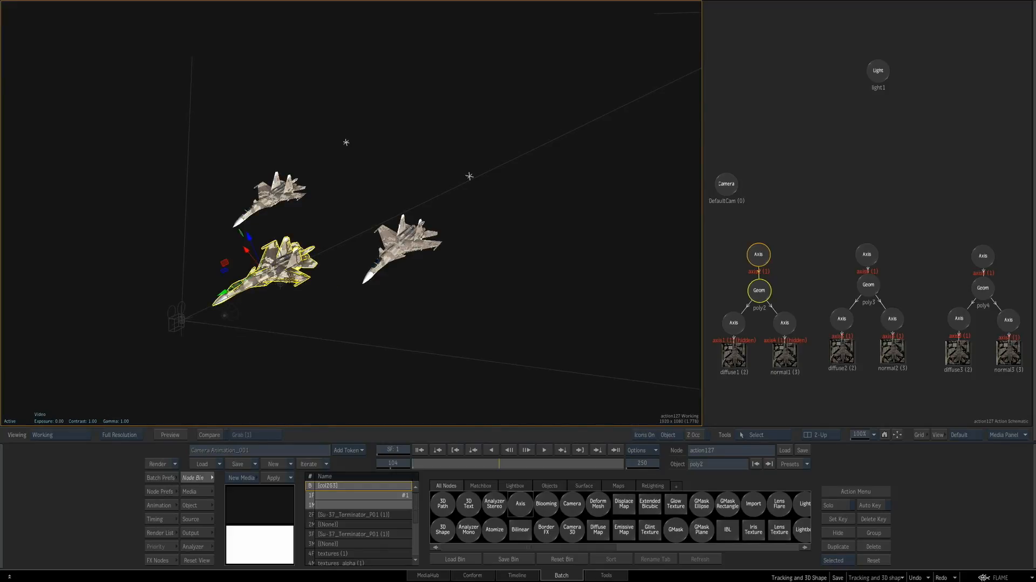
scroll(292, 278, "up", 2)
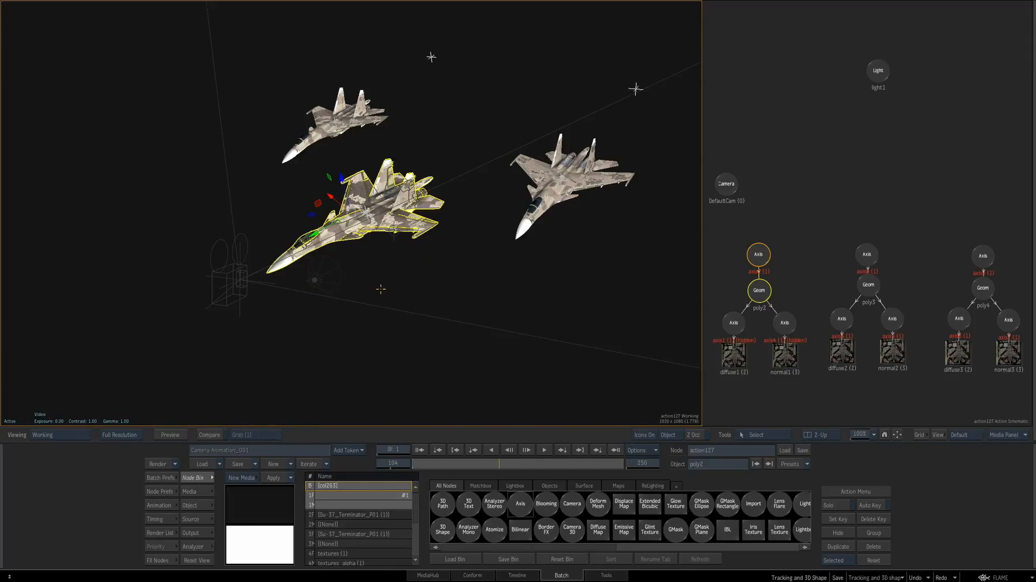
mouse_move(356, 267)
left_mouse_down()
mouse_move(437, 286)
mouse_move(485, 257)
mouse_move(487, 236)
mouse_move(359, 273)
mouse_move(307, 262)
mouse_move(347, 277)
mouse_move(393, 266)
mouse_move(361, 261)
mouse_move(336, 275)
mouse_move(398, 262)
mouse_move(373, 264)
left_mouse_up()
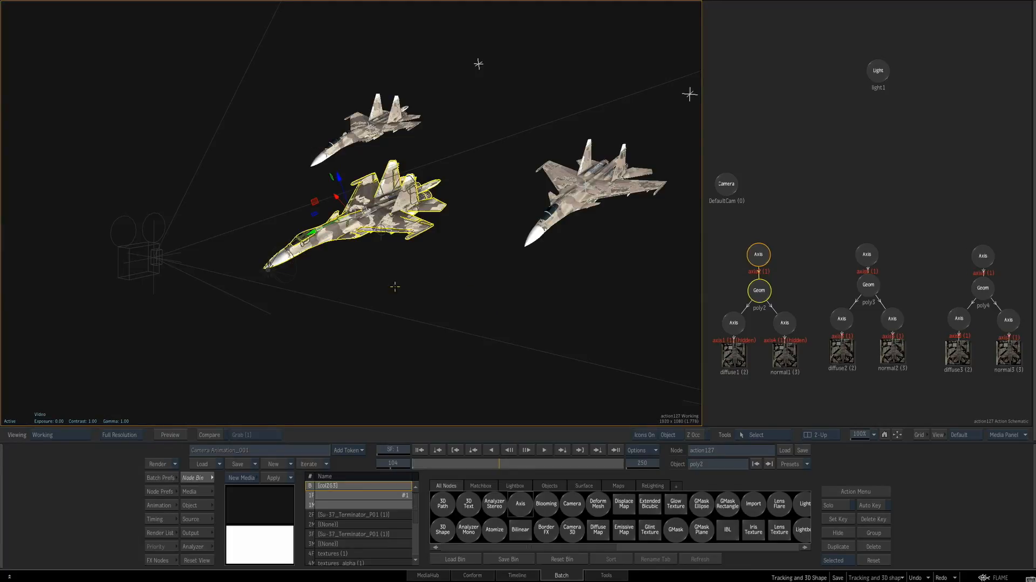
left_click_drag(368, 268, 389, 286)
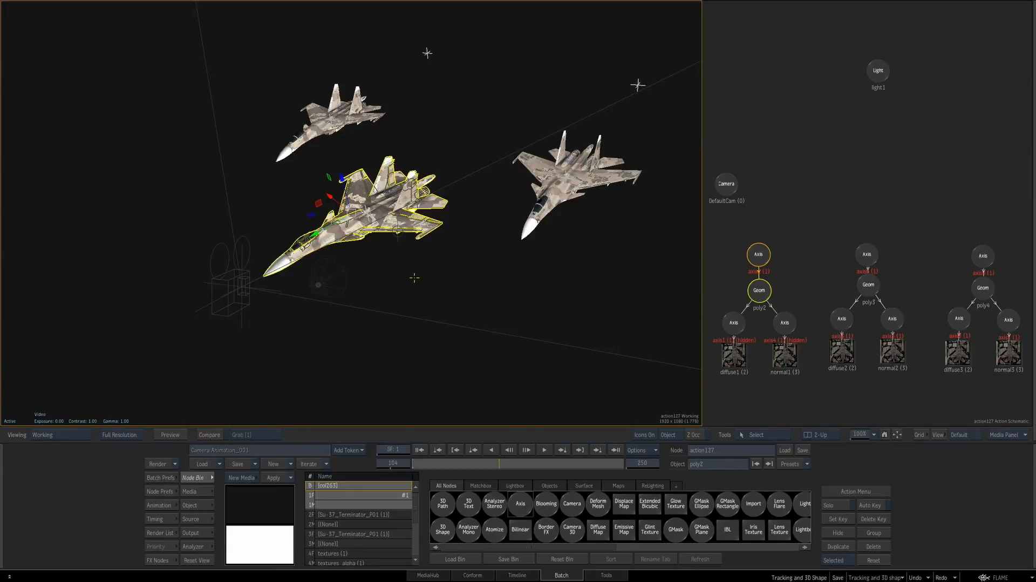
left_click_drag(492, 291, 437, 273)
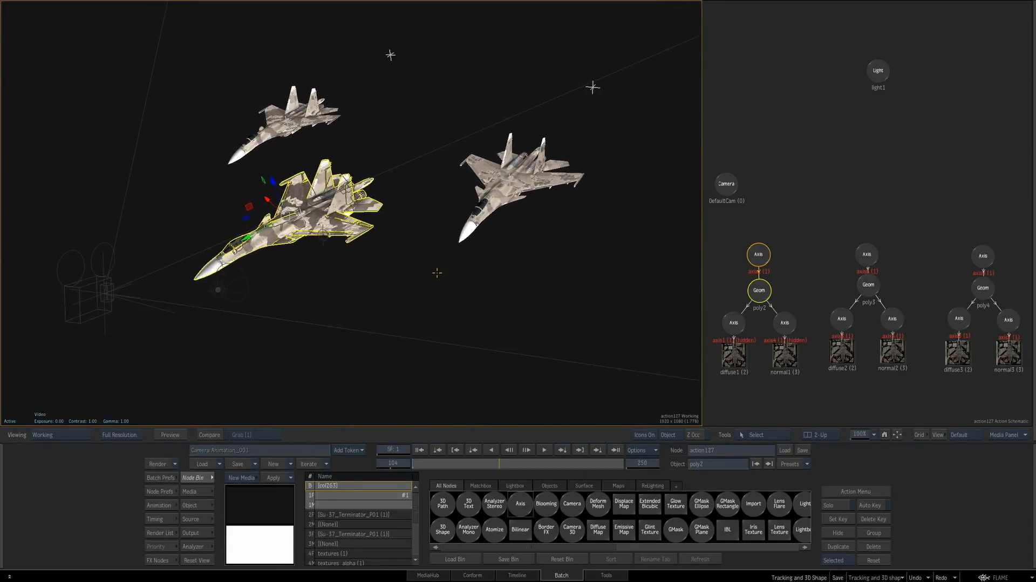
Switch the viewport to the default camera's result view and orbit around the foreground jet
key("F4")
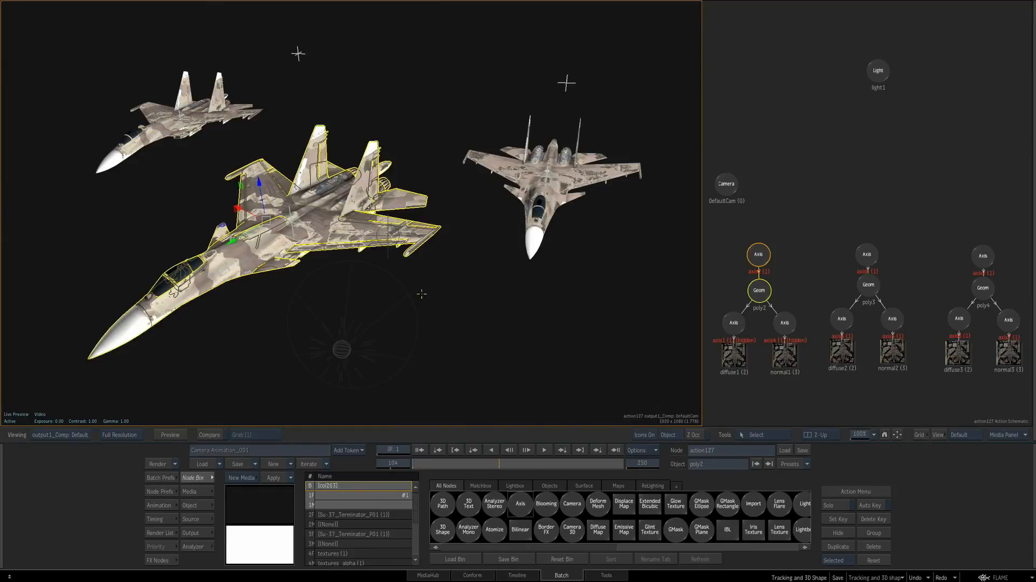
mouse_move(454, 293)
left_mouse_down()
mouse_move(453, 273)
mouse_move(483, 268)
mouse_move(447, 285)
mouse_move(493, 294)
mouse_move(365, 294)
mouse_move(472, 284)
mouse_move(447, 283)
mouse_move(466, 307)
left_mouse_up()
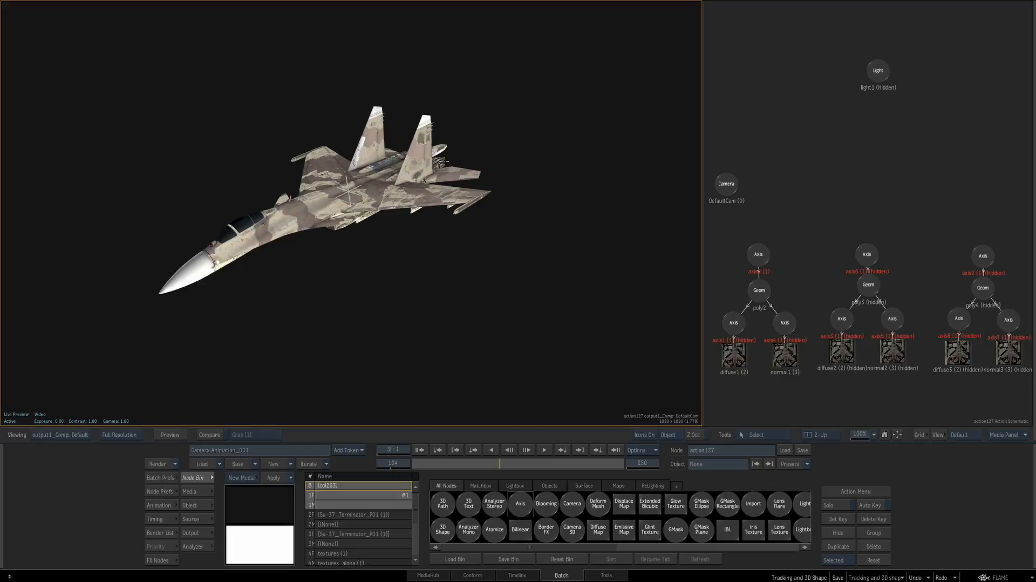
Select the jet's poly2 geometry and cycle its selection display through wireframe and bounding boxes back to the outline
left_click(397, 206)
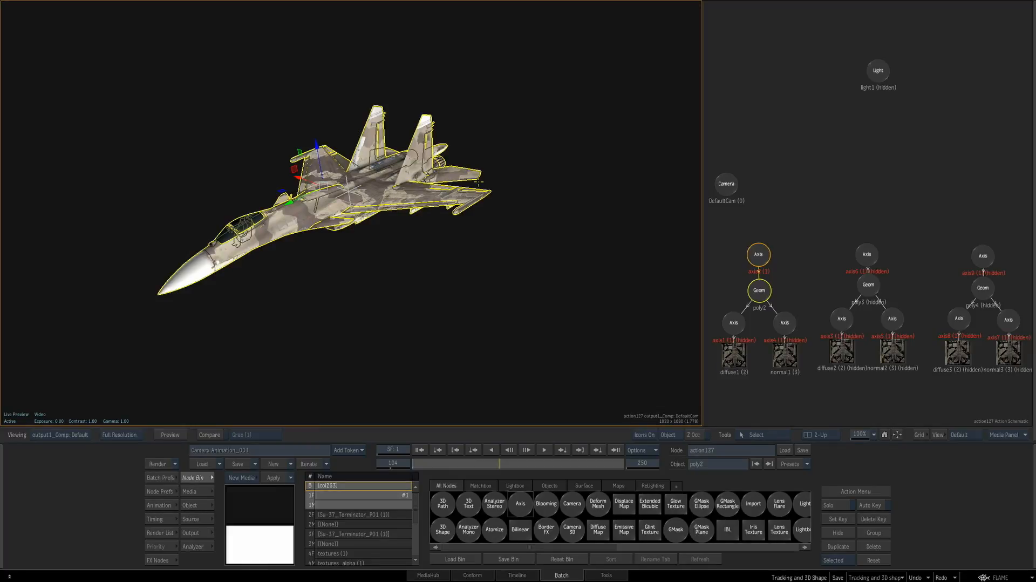
left_click(400, 200)
left_click(398, 186)
key("space+w")
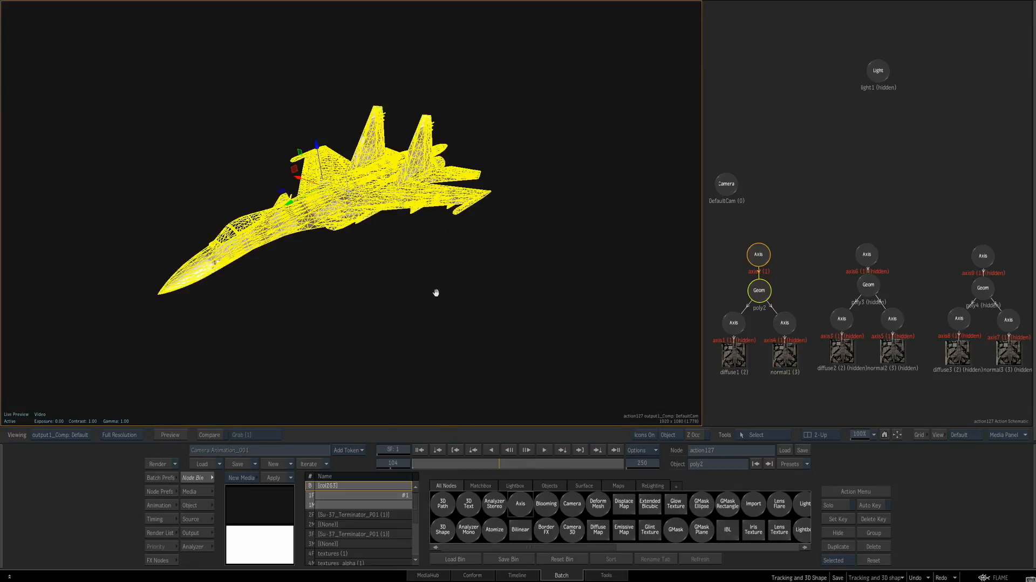
key("space+w")
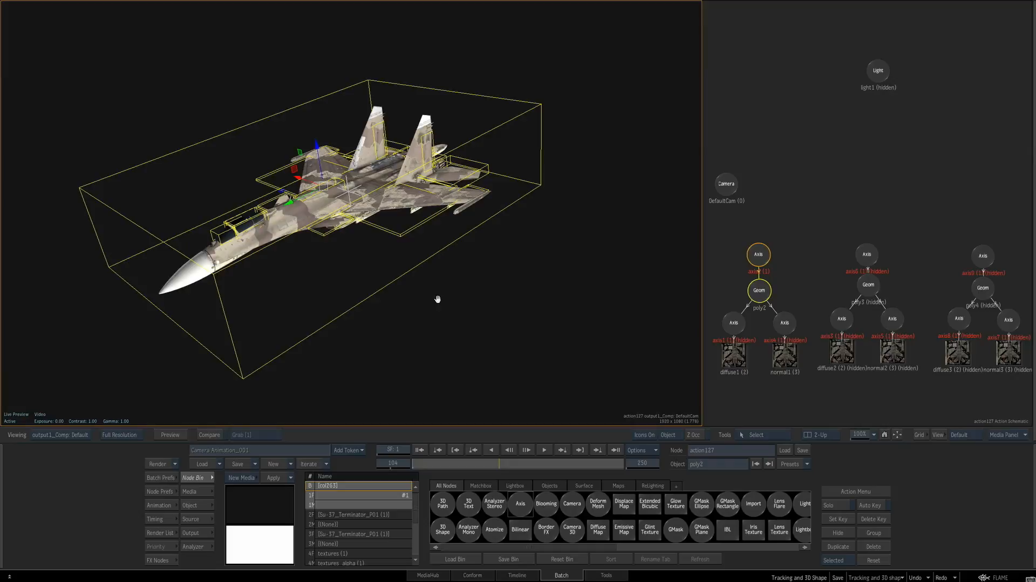
key("space+w")
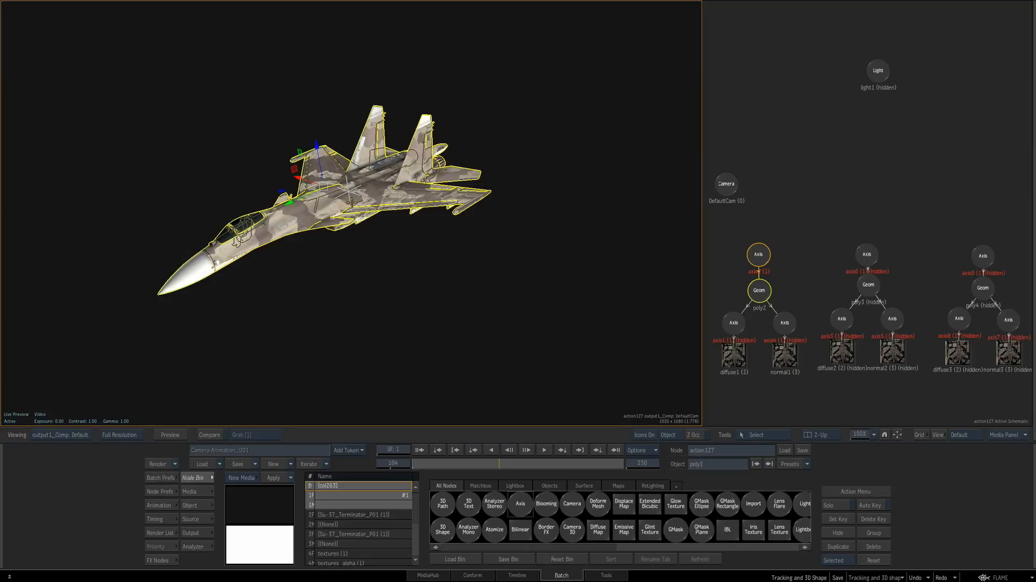
Move the poly2 jet along several of its manipulator's axes, checking it from different angles
left_click_drag(387, 275, 471, 265)
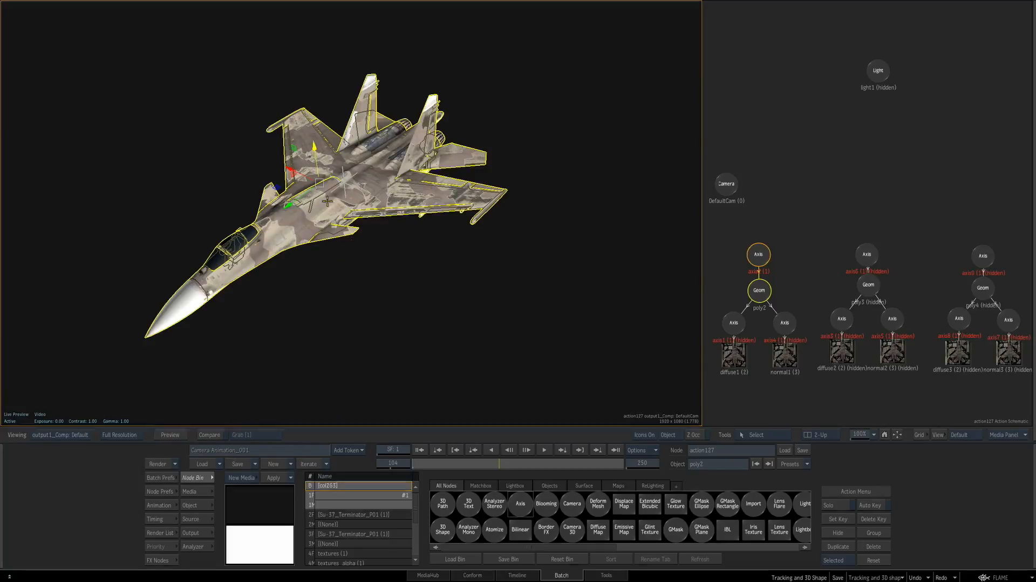
left_click_drag(337, 169, 304, 198)
left_click_drag(332, 141, 314, 155)
left_click_drag(340, 224, 317, 219)
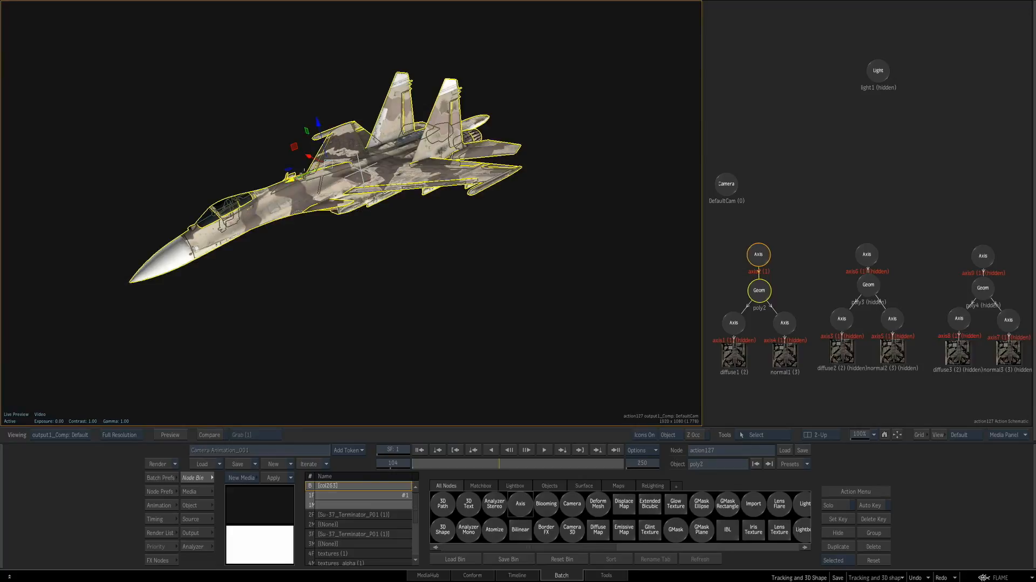
left_click_drag(305, 154, 292, 182)
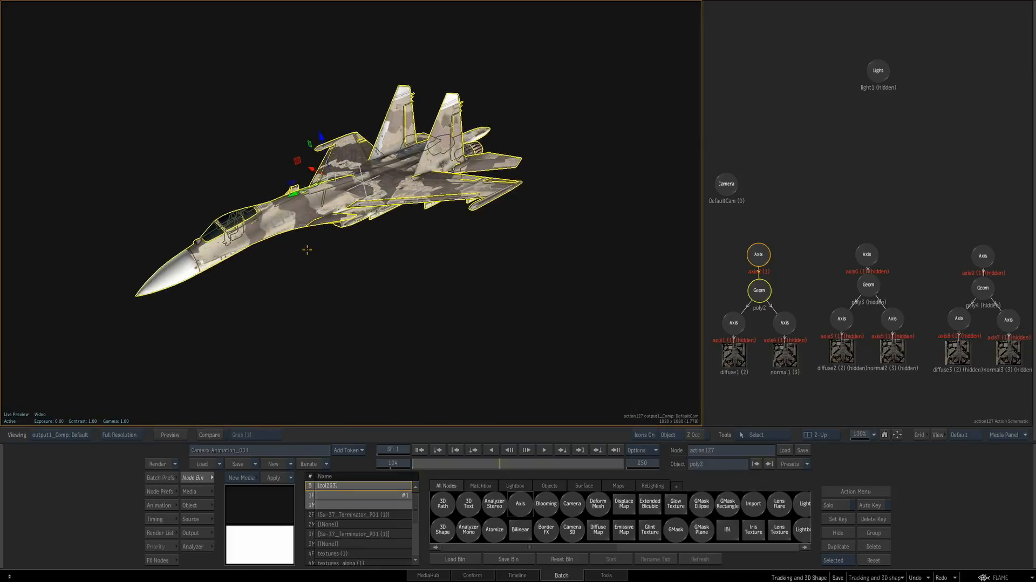
left_click_drag(307, 249, 382, 279)
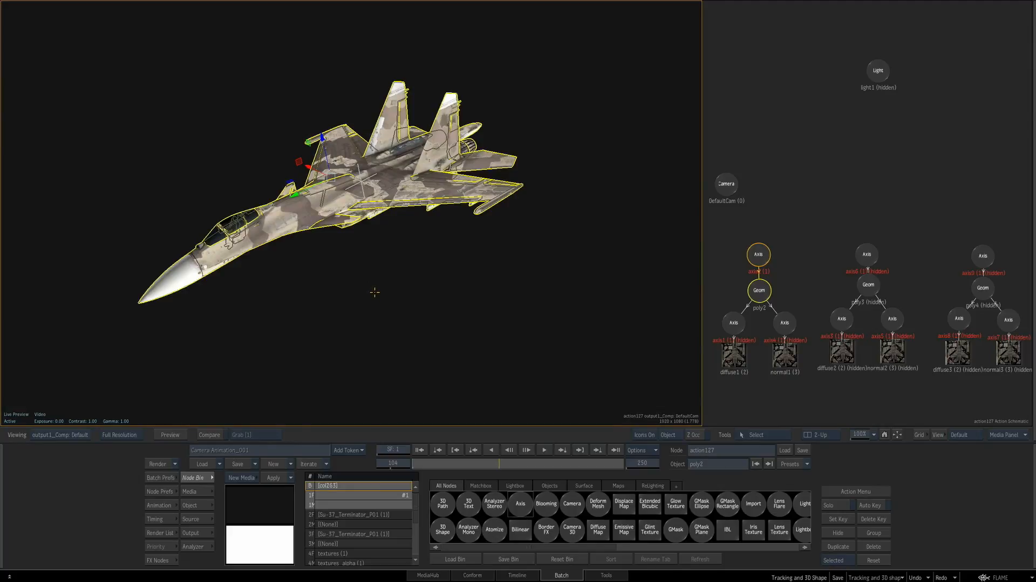
Scale the jet slightly with the Scale manipulator, bring up the Rotate manipulator and return to the Translate tool
key("t")
key("r")
mouse_move(341, 185)
left_mouse_down()
mouse_move(356, 168)
mouse_move(348, 160)
mouse_move(366, 183)
mouse_move(351, 164)
mouse_move(365, 182)
mouse_move(351, 164)
mouse_move(330, 171)
mouse_move(338, 192)
left_mouse_up()
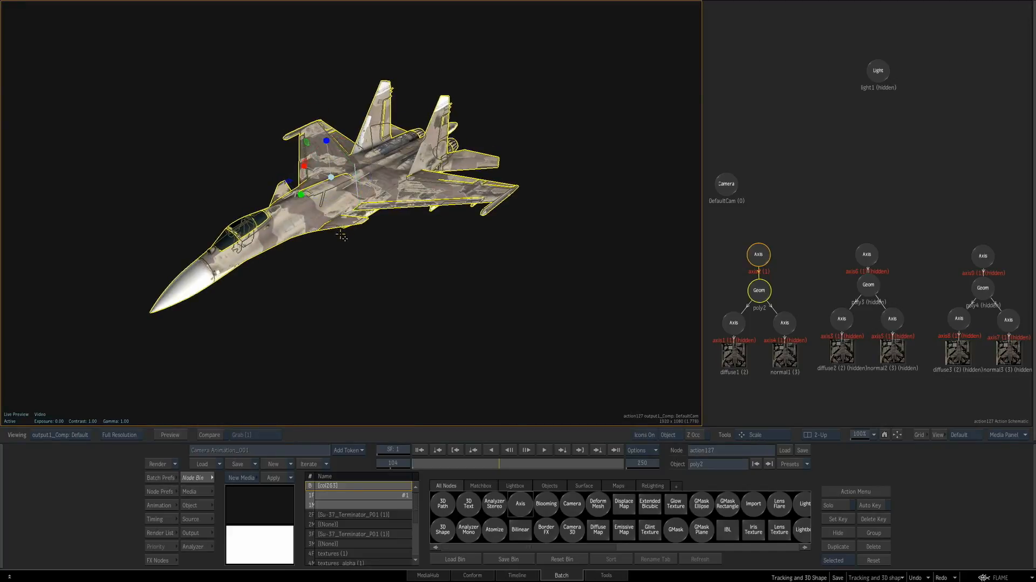
mouse_move(332, 177)
left_mouse_down()
mouse_move(394, 151)
mouse_move(336, 139)
mouse_move(319, 84)
mouse_move(321, 169)
left_mouse_up()
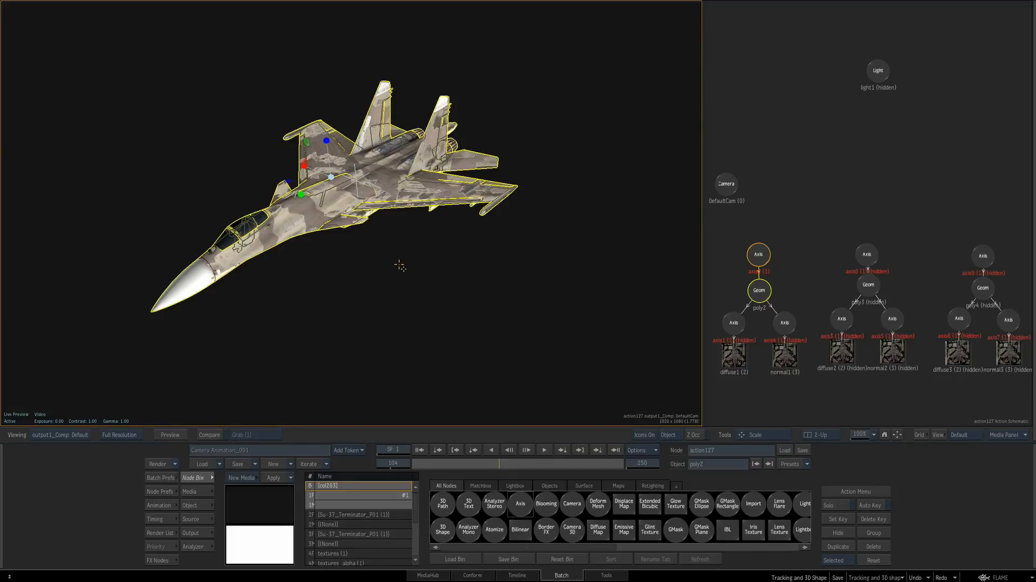
key("e")
key("w")
Set the manipulator's axis orientation to World in the working view and orbit around the jet to check it
key("F4")
left_click_drag(455, 296, 411, 302)
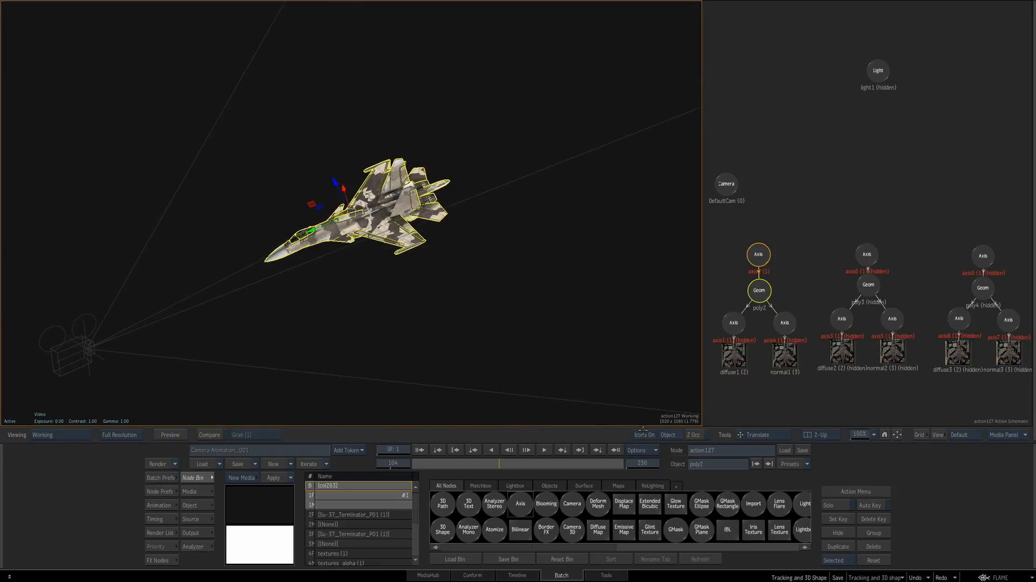
left_click_drag(411, 296, 232, 318)
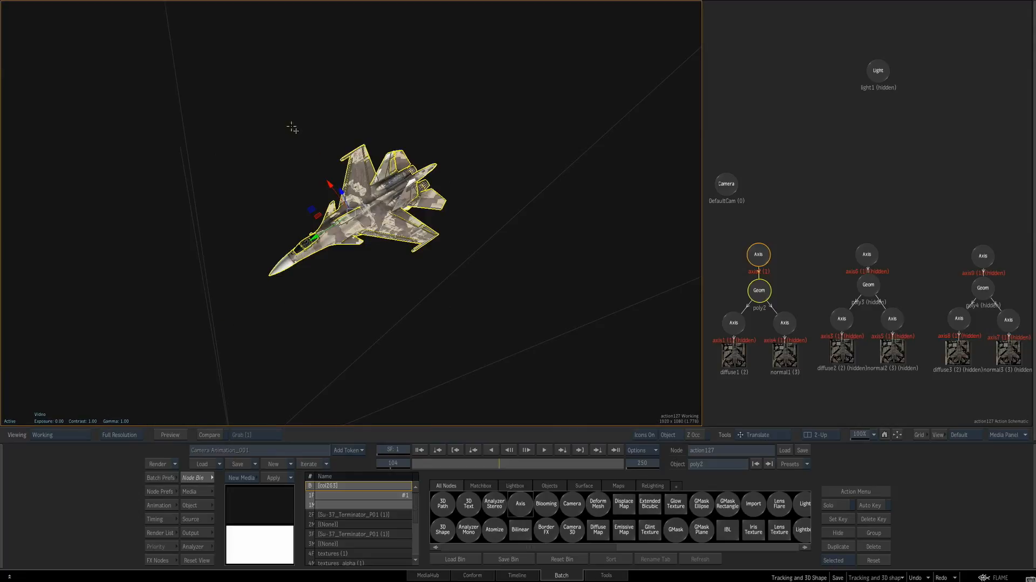
mouse_move(408, 335)
left_mouse_down()
mouse_move(361, 314)
mouse_move(397, 332)
mouse_move(413, 327)
left_mouse_up()
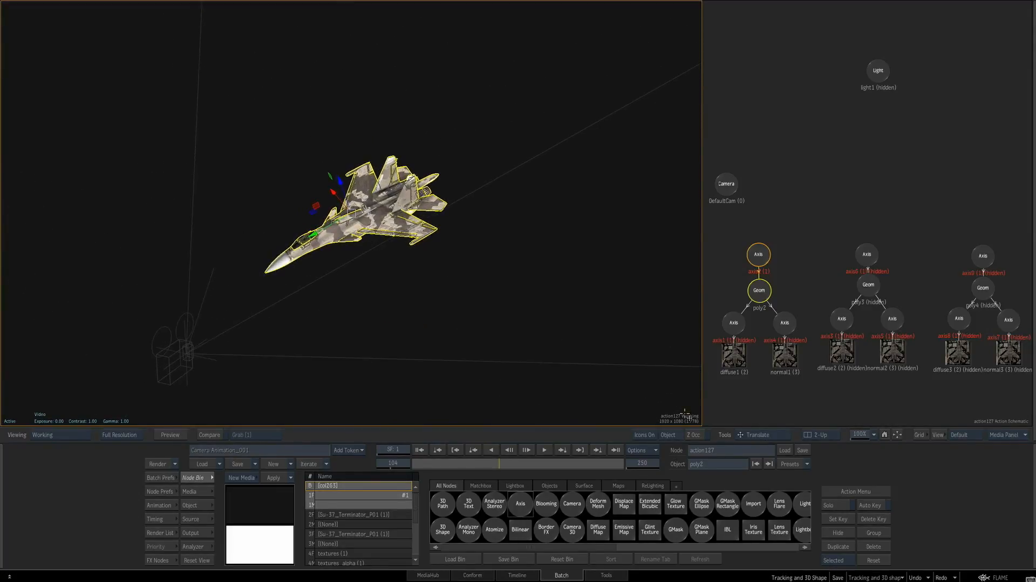
left_click(678, 434)
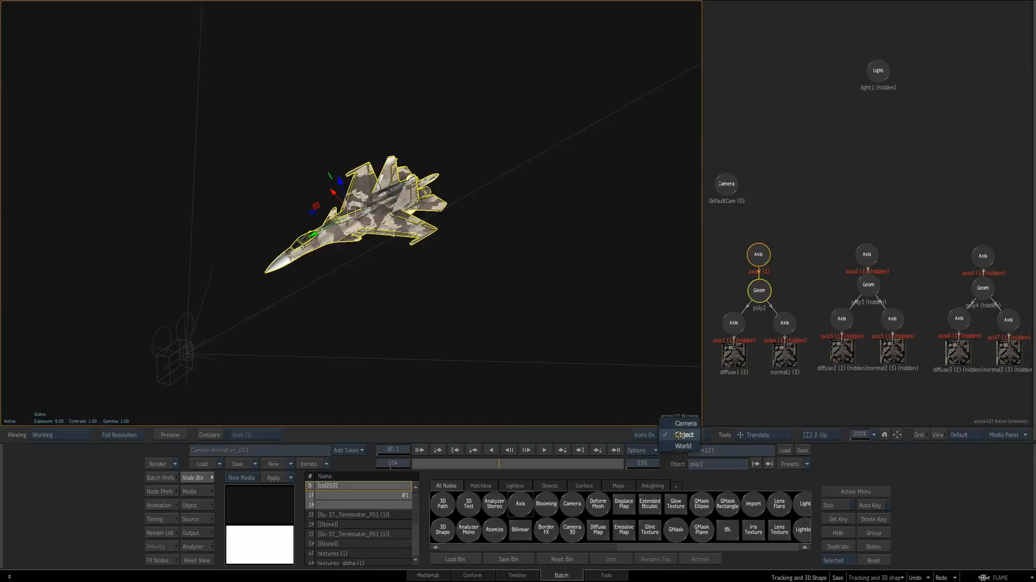
left_click(682, 445)
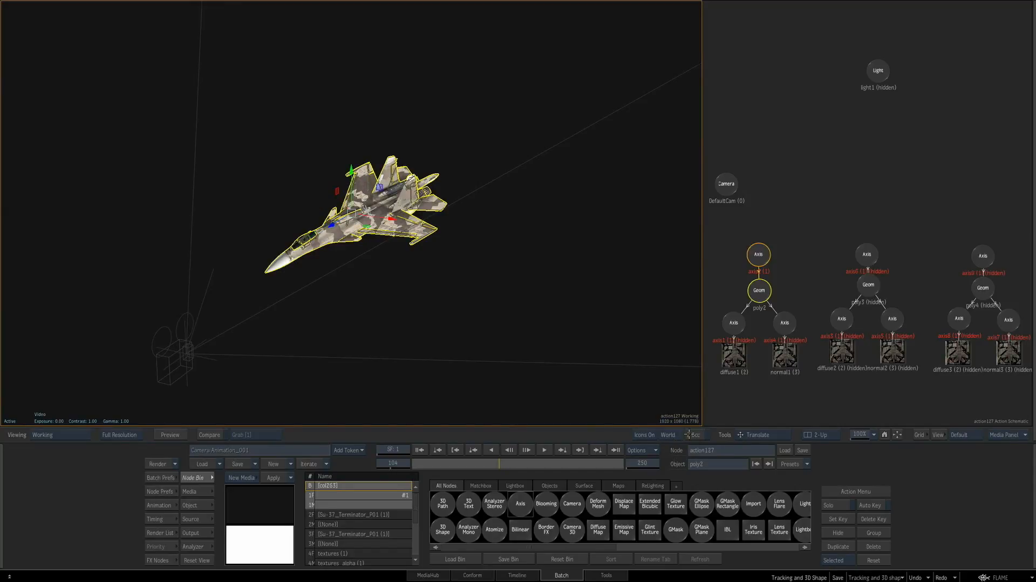
left_click_drag(485, 313, 389, 342)
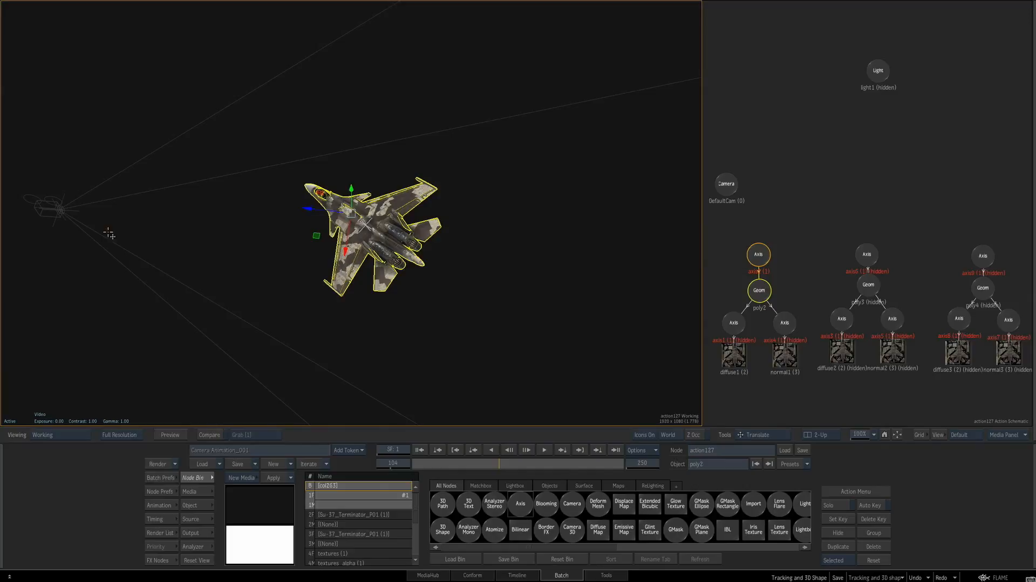
left_click_drag(402, 338, 506, 304)
Set the manipulator's axis orientation to Camera and move the jet along the view-aligned axes from different viewing angles
left_click(678, 436)
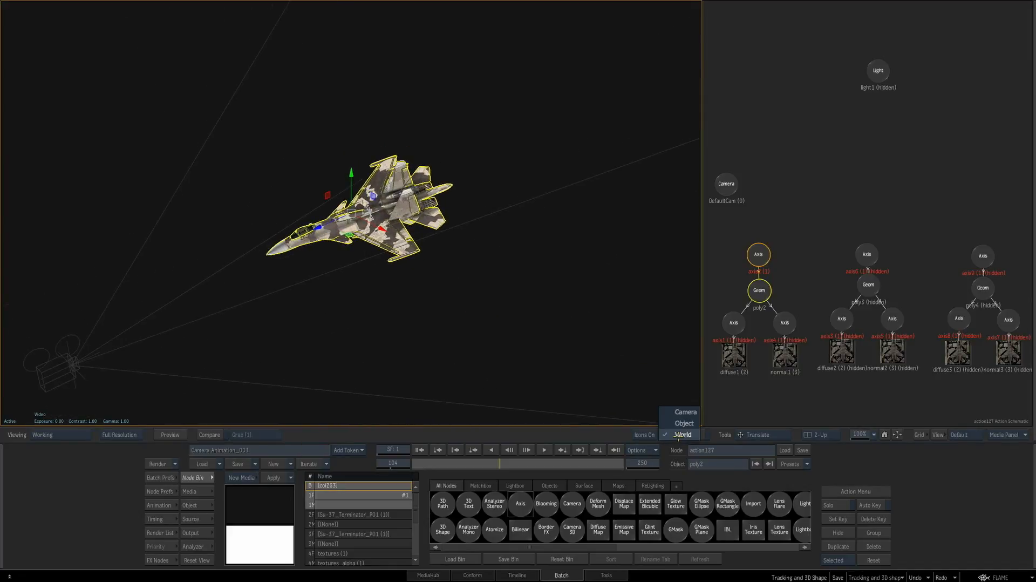
left_click(681, 427)
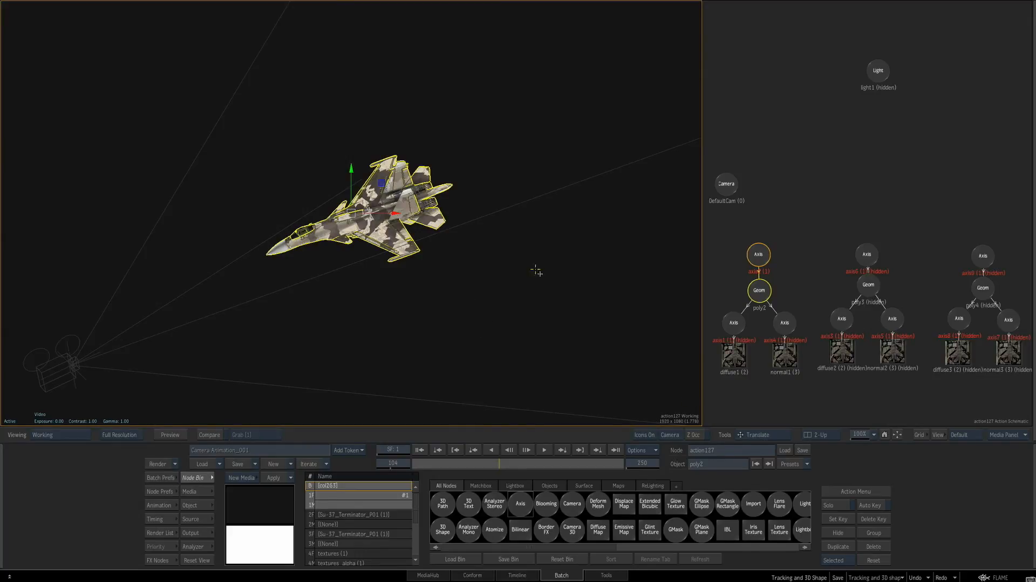
left_click_drag(433, 309, 396, 295)
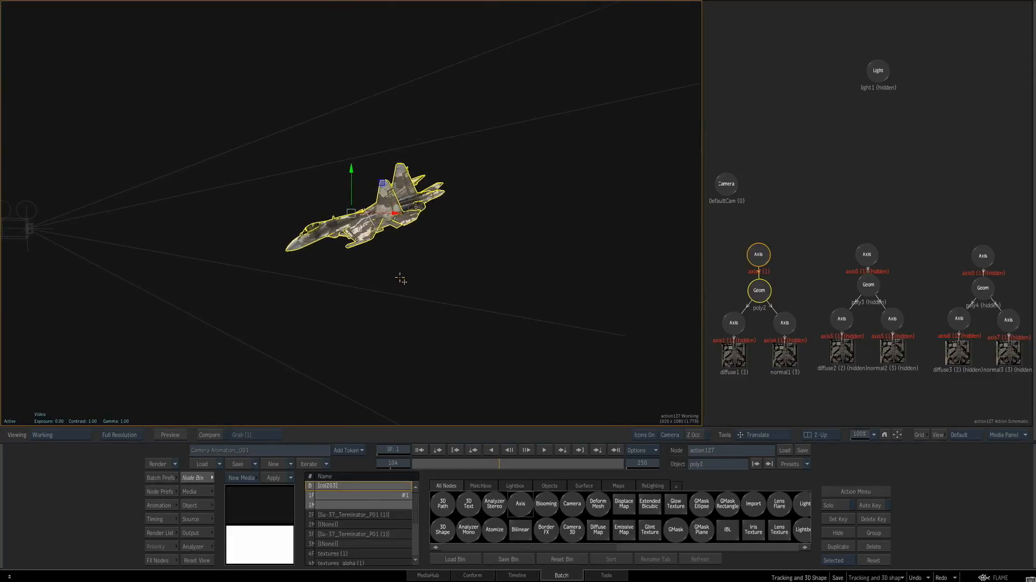
left_click_drag(395, 214, 417, 216)
mouse_move(367, 171)
left_mouse_down()
mouse_move(366, 136)
mouse_move(365, 166)
left_mouse_up()
left_click_drag(342, 296, 504, 280)
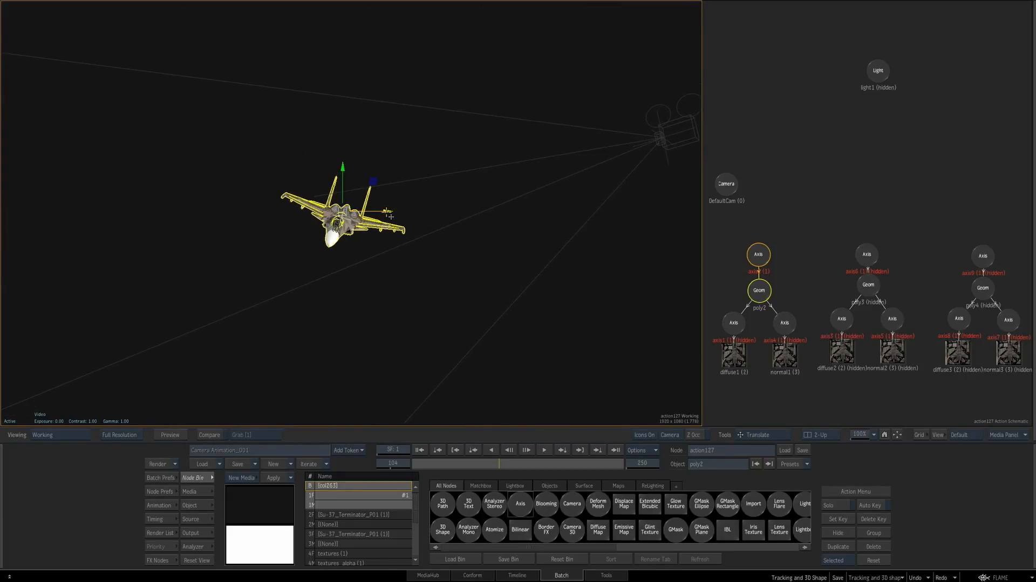
mouse_move(367, 167)
left_mouse_down()
mouse_move(363, 147)
mouse_move(366, 162)
left_mouse_up()
left_click_drag(472, 229, 376, 250)
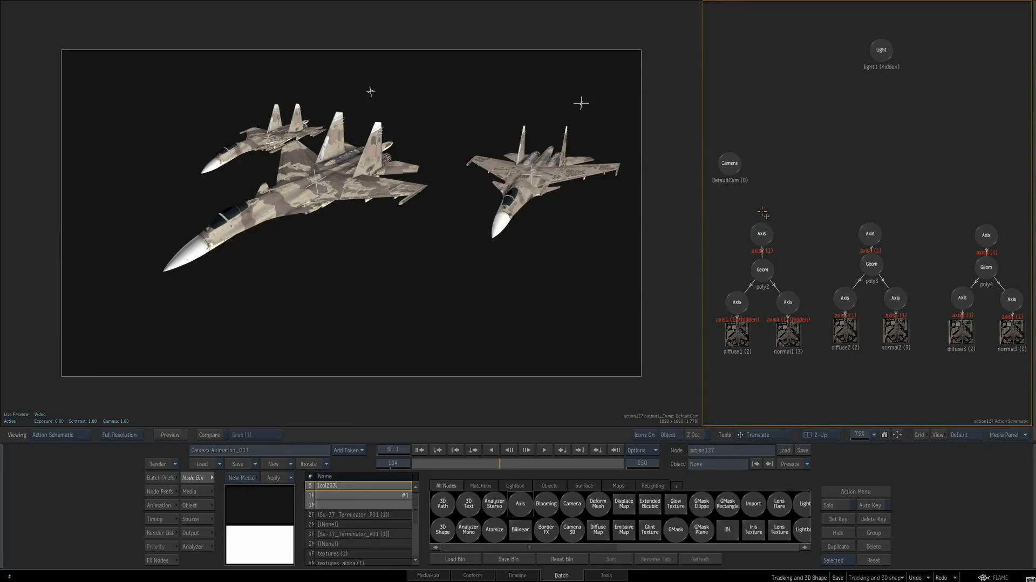
Select the parent axes of all three jets, adjust their position and rotation together, and undo the last changes
left_click_drag(732, 206, 1002, 258)
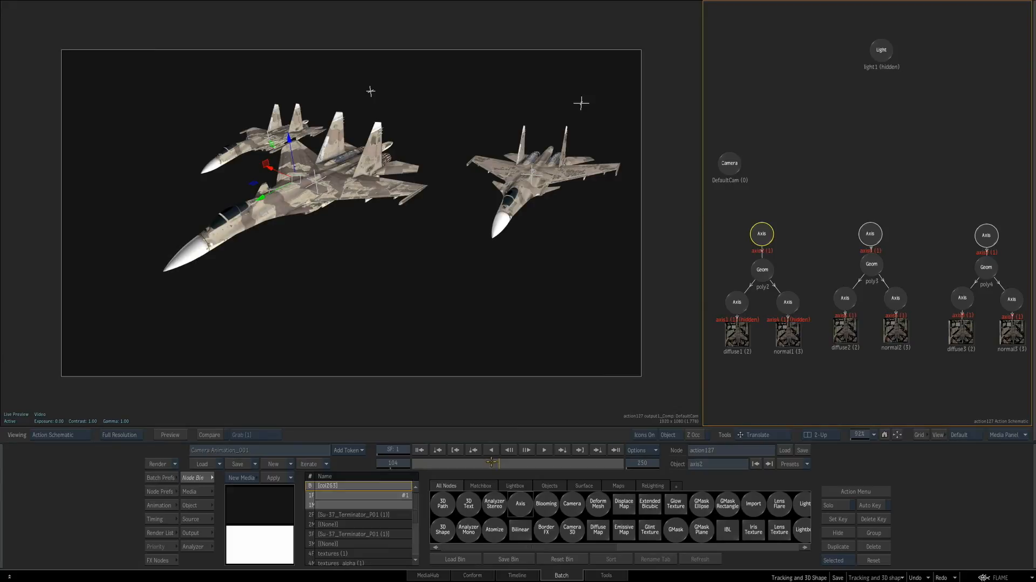
left_click(211, 505)
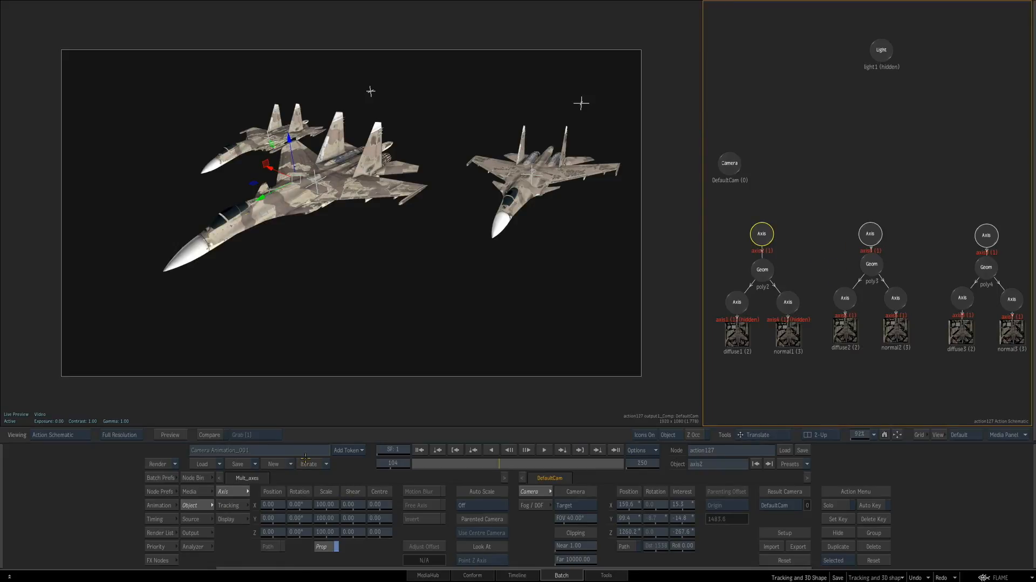
left_click_drag(275, 504, 300, 518)
key("ctrl+z")
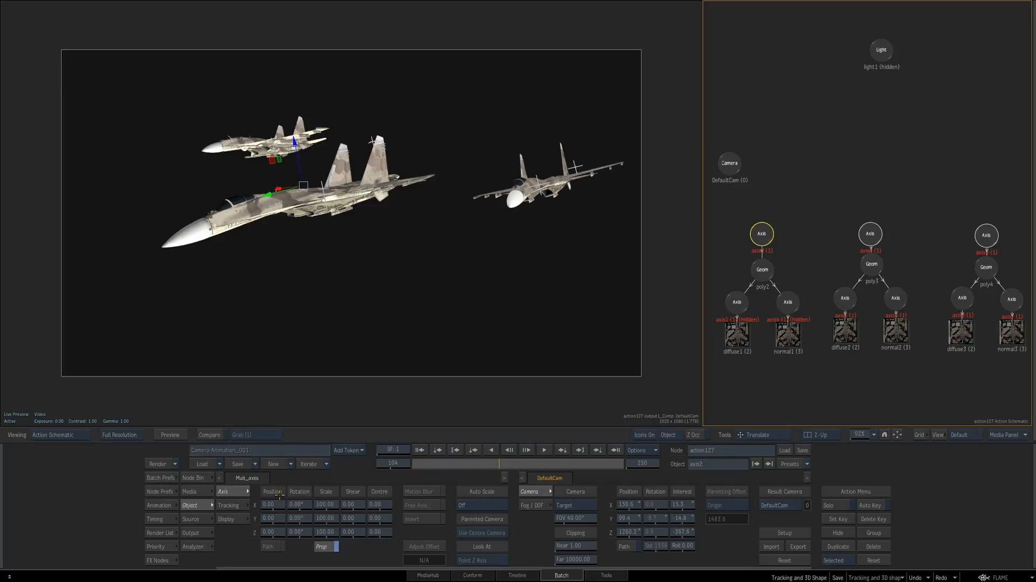
key("ctrl+z")
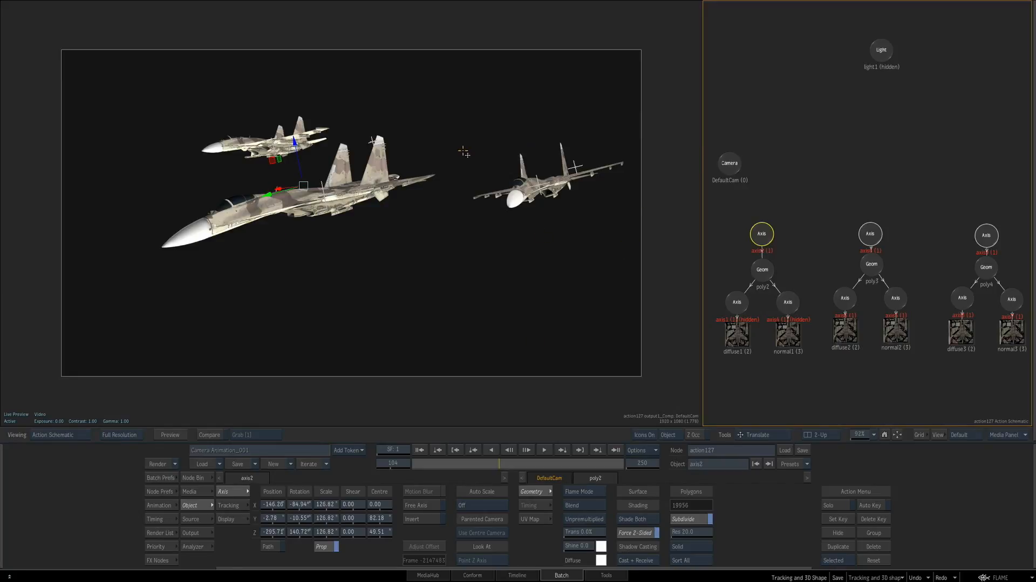
Orbit the camera view around the jets and select the DefaultCam camera in the working view
left_click(431, 319)
left_click_drag(430, 319, 452, 380)
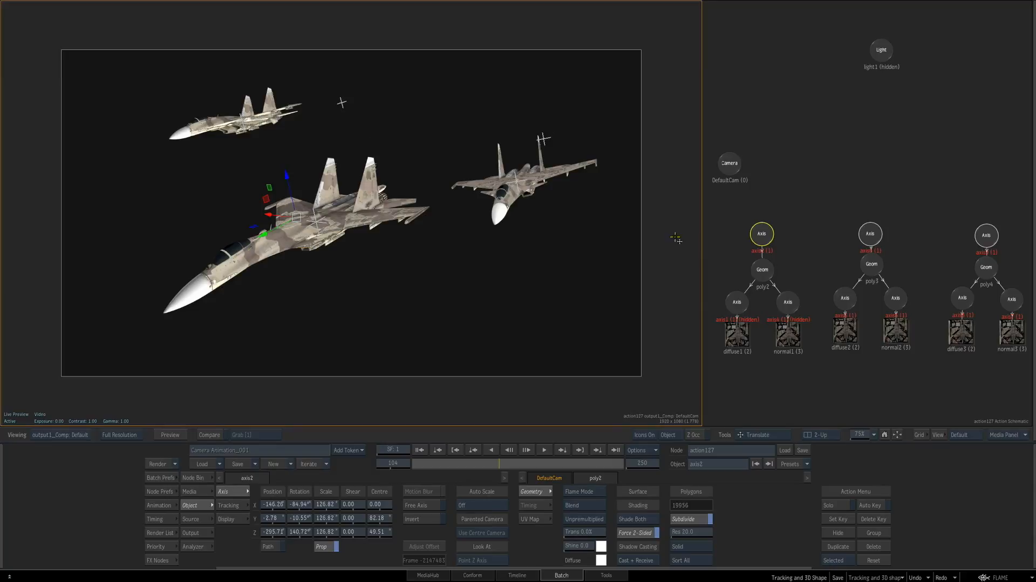
key("F2")
left_click(729, 163)
left_click(350, 213)
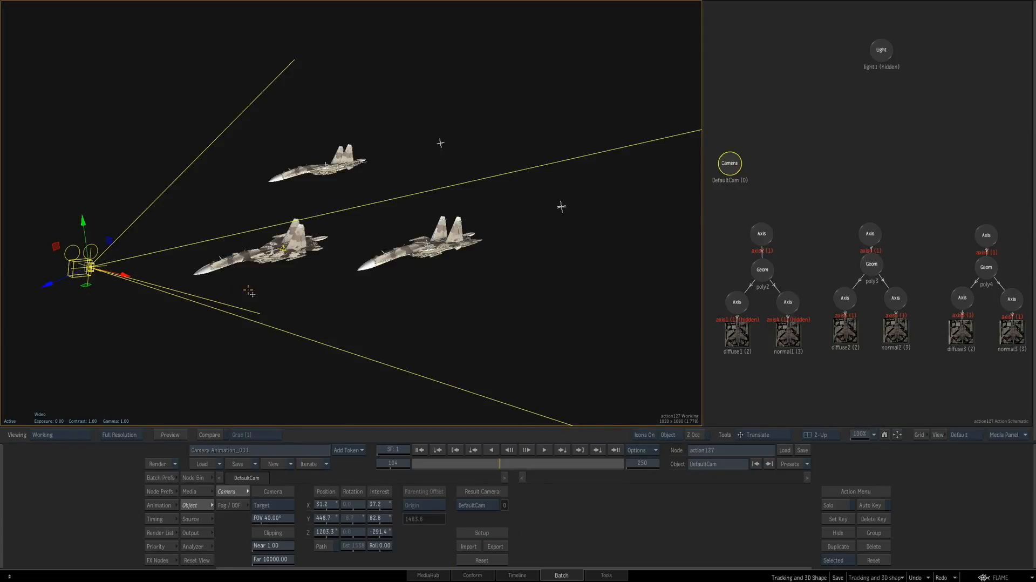
Unhide light1, move it to about 453, 31, 756 below the foreground jet, and switch to the Rotate manipulator
left_click(882, 50)
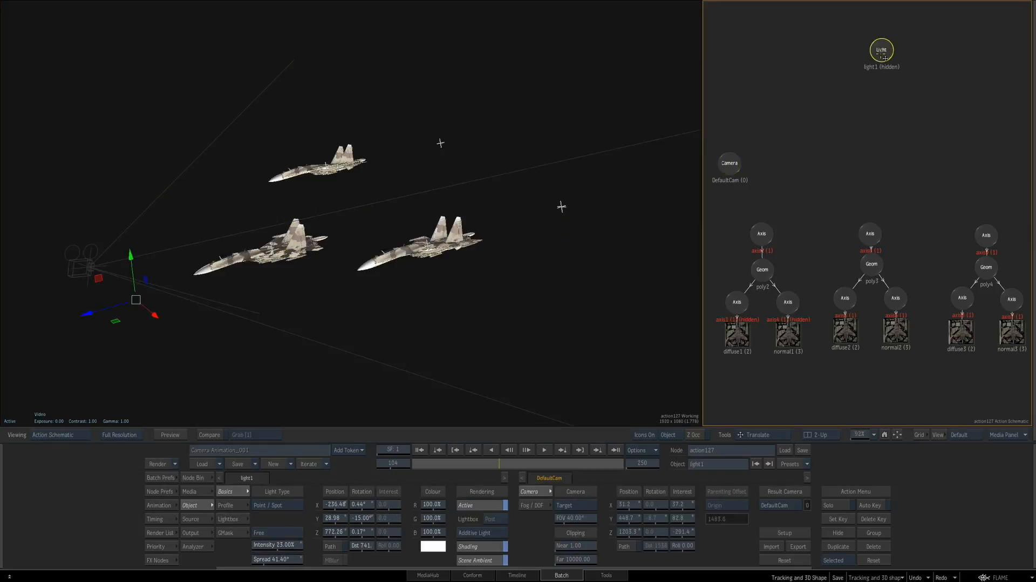
key("shift+h")
left_click_drag(102, 311, 193, 321)
key("e")
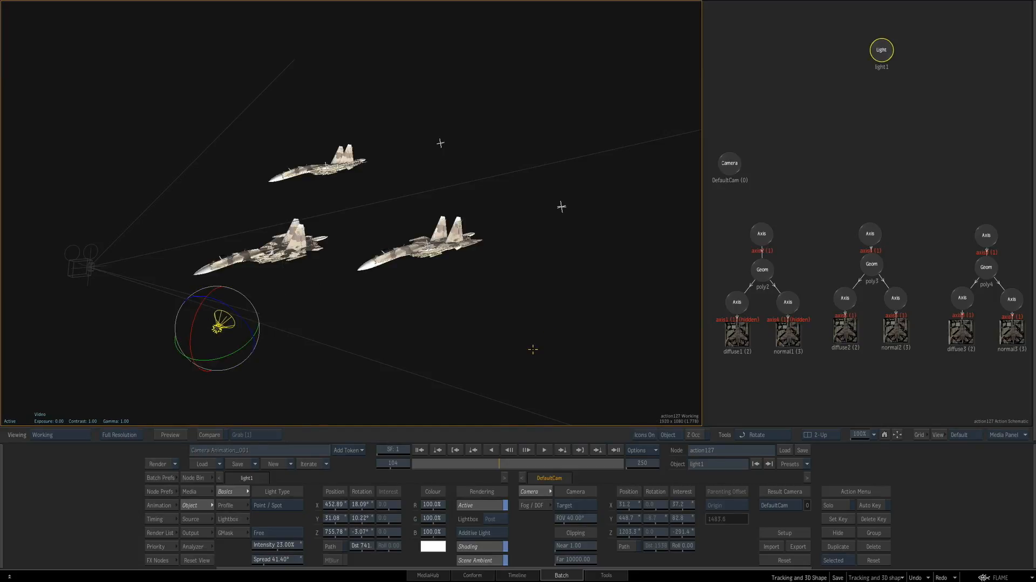
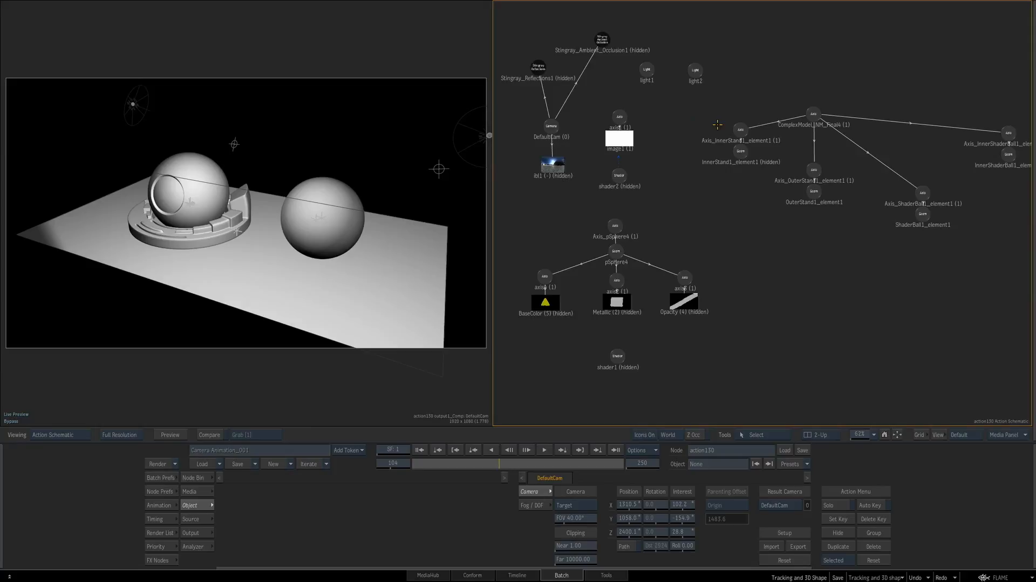
Unhide the shader1 node in the action130 schematic and move it between the pSphere4 and ComplexModel branches
left_click(646, 70)
left_click(695, 70)
left_click(705, 117)
left_click(618, 357)
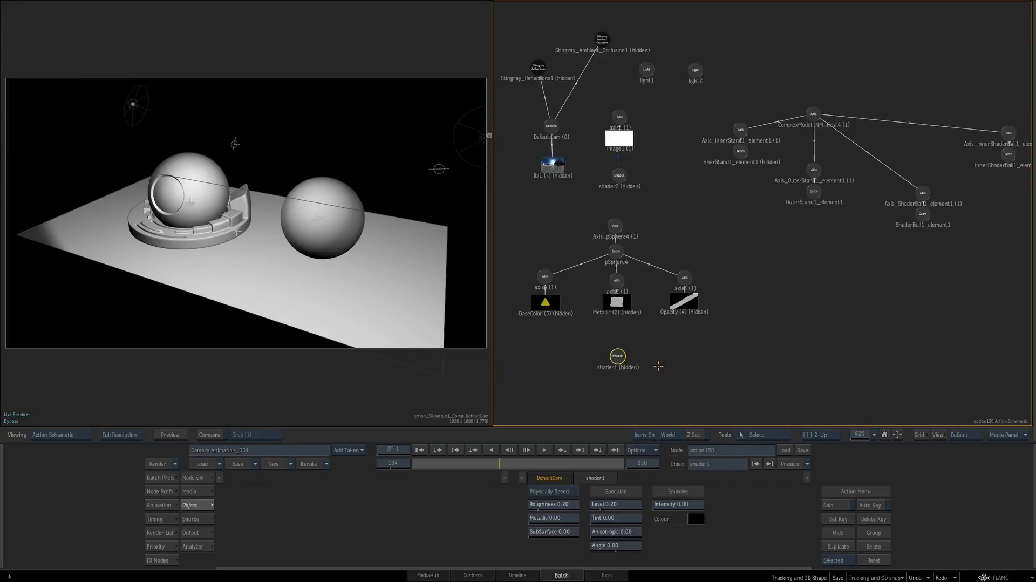
key("shift+h")
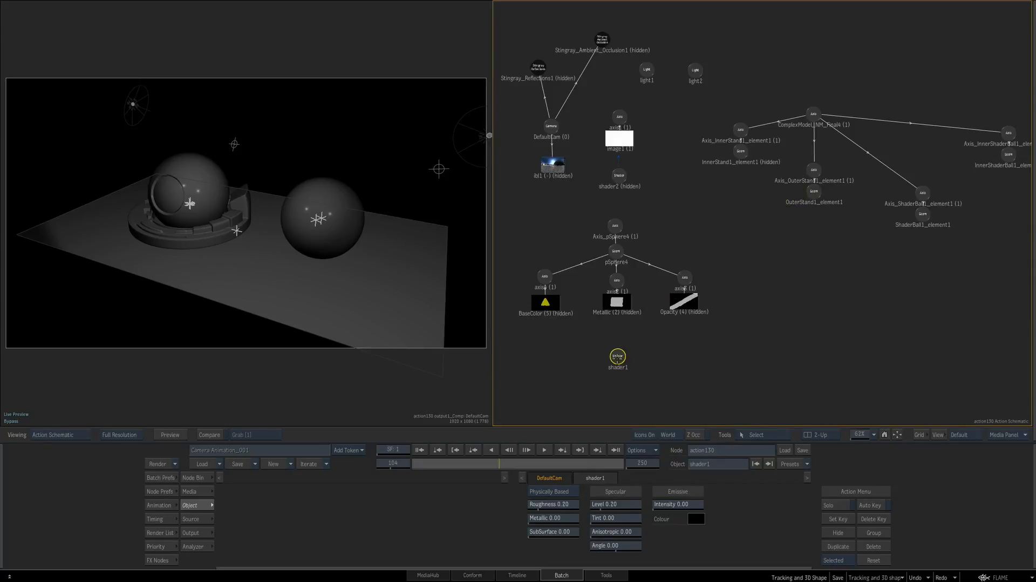
left_click_drag(618, 356, 786, 285)
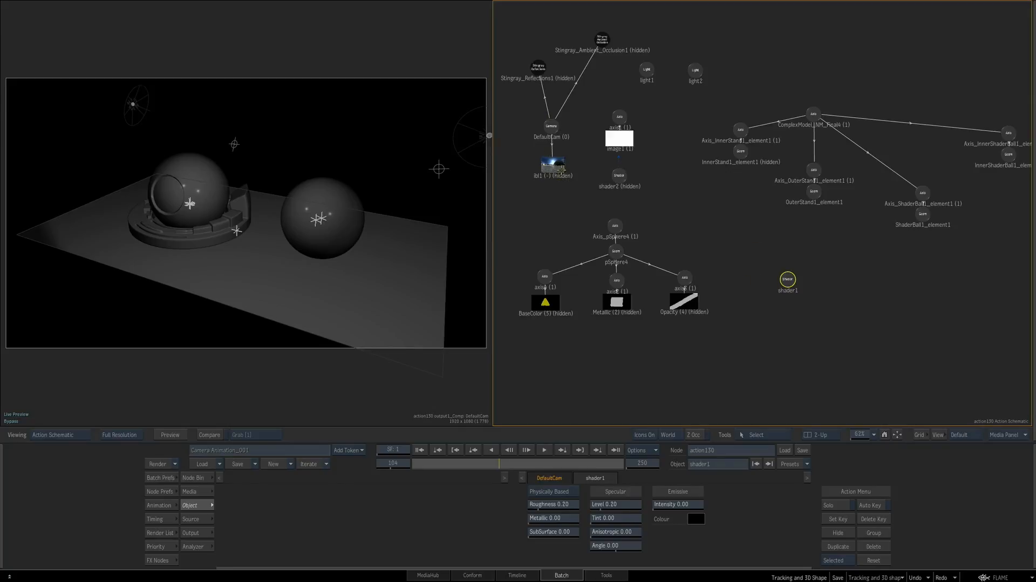
Unhide the ibl1 node, hide light1 and light2 together, and clear the selection
left_click(559, 169)
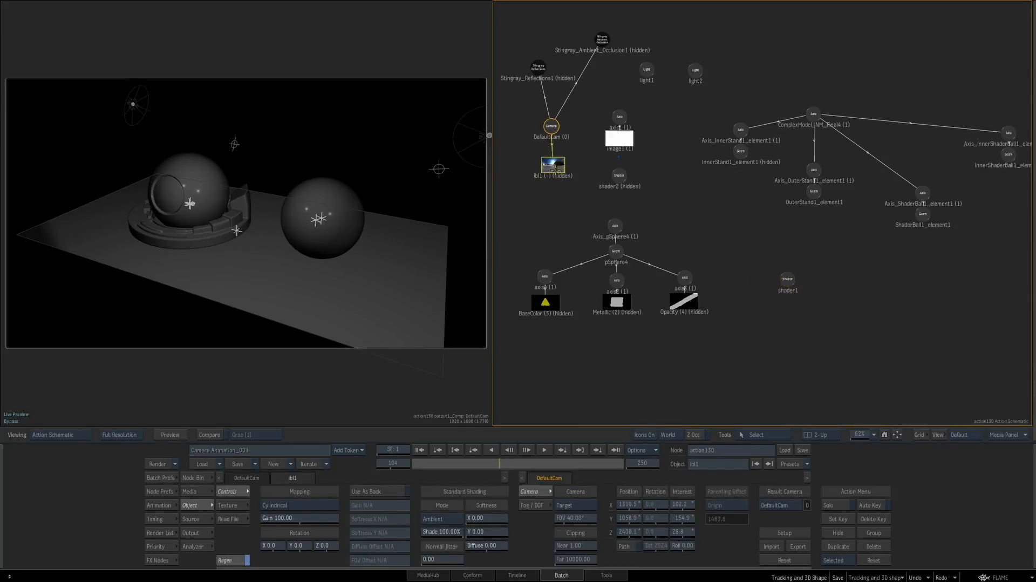
key("h")
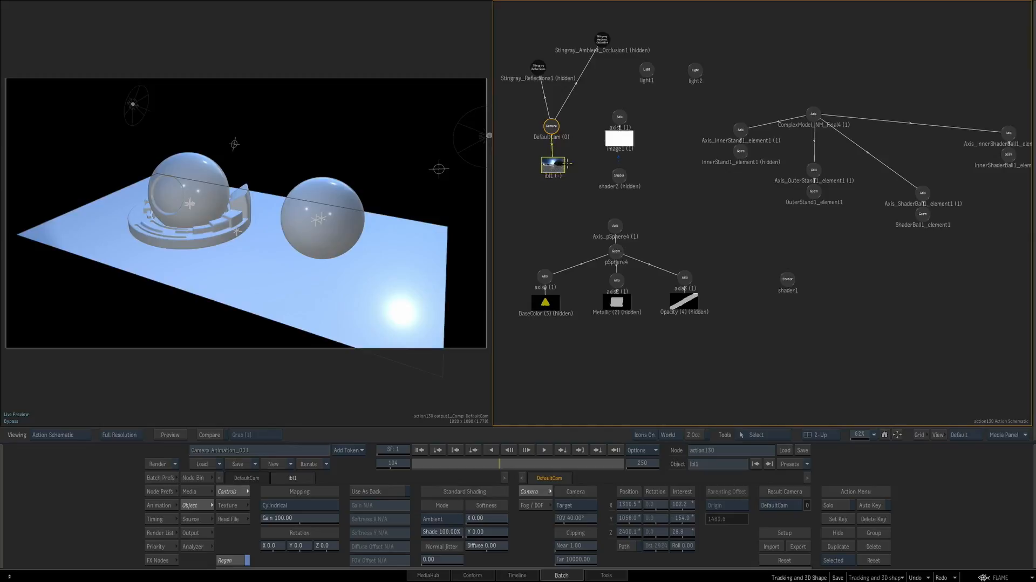
left_click_drag(628, 56, 712, 96)
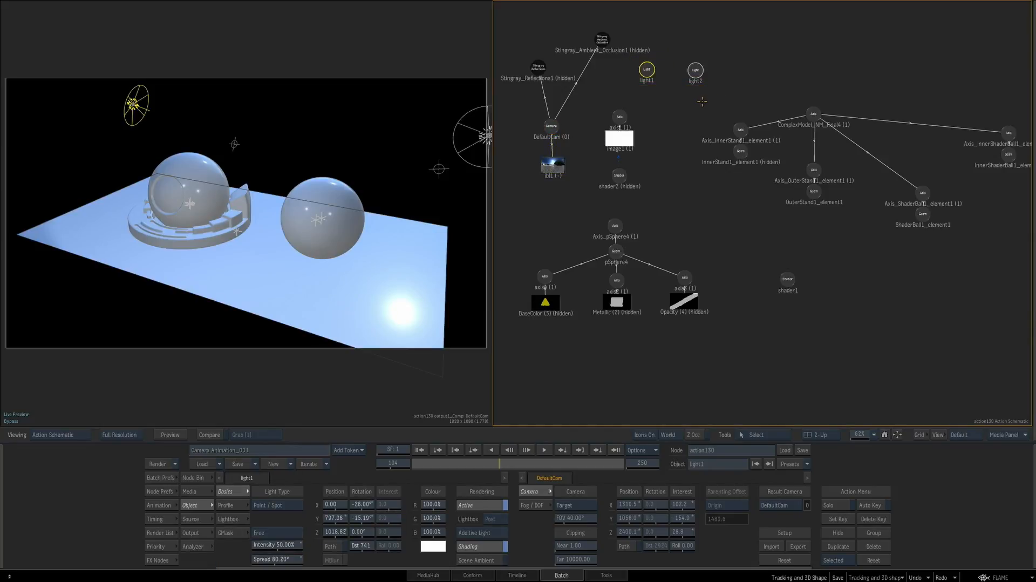
key("h")
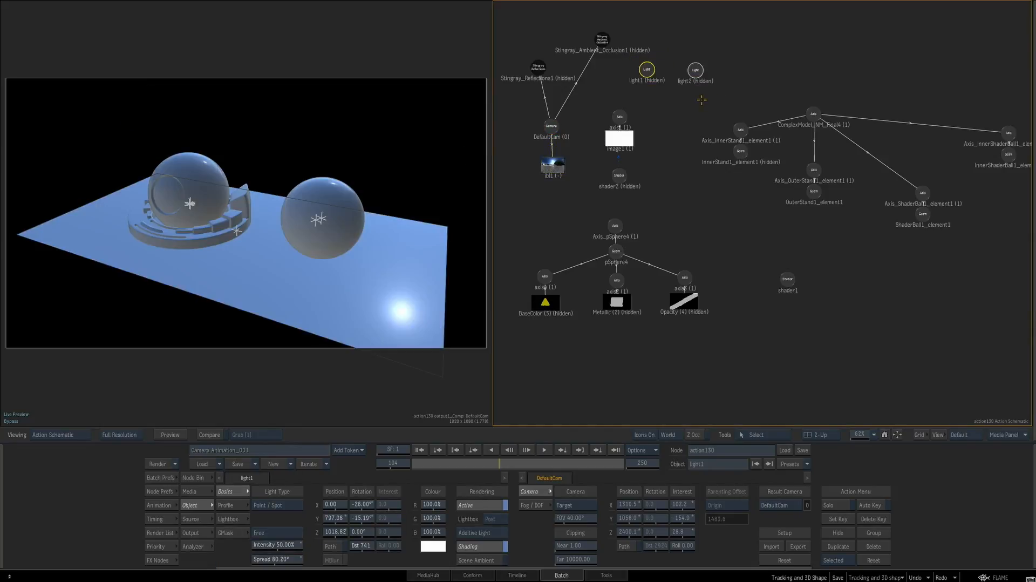
left_click(676, 124)
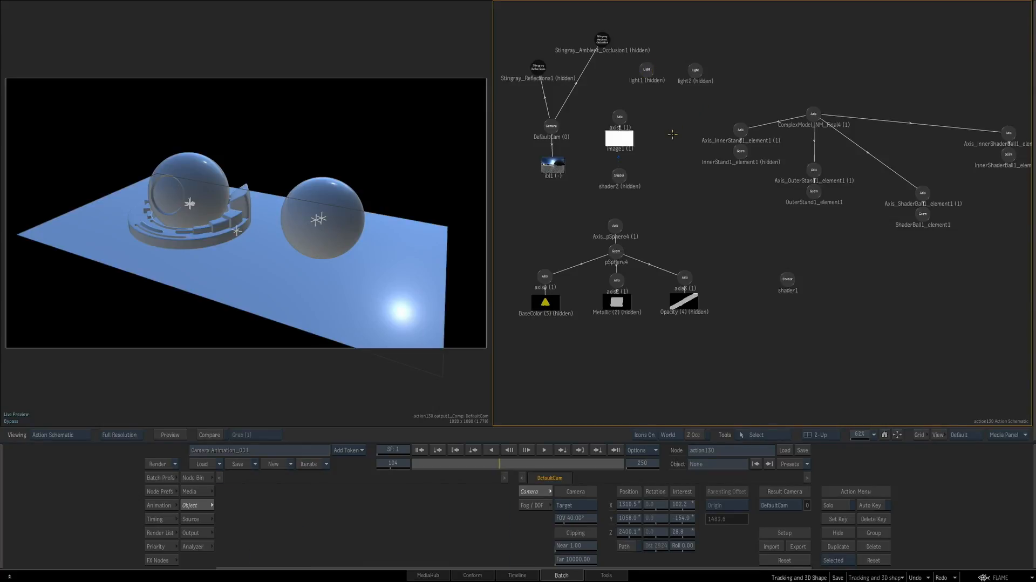
Select the shader1 node and examine its physically based roughness and metallic parameters
left_click(788, 281)
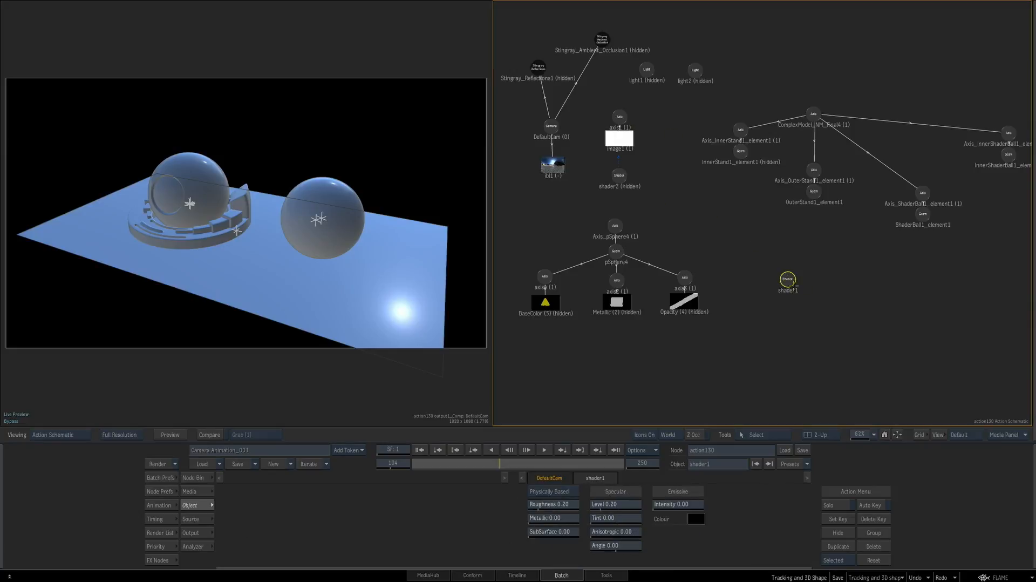
left_click_drag(823, 314, 869, 302)
left_click_drag(839, 278, 799, 191)
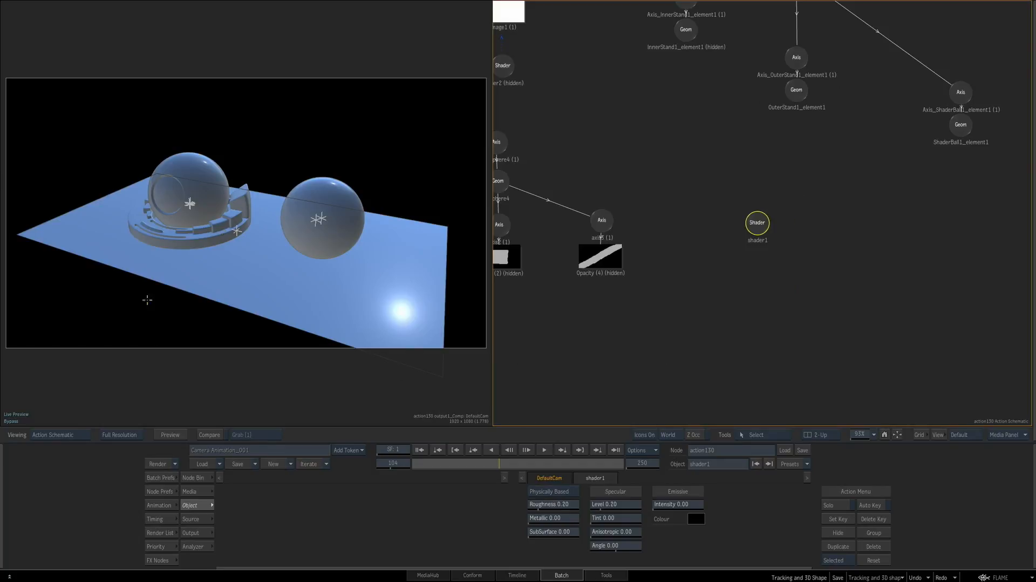
left_click(574, 491)
mouse_move(565, 505)
left_mouse_down()
mouse_move(546, 519)
mouse_move(564, 518)
mouse_move(550, 518)
left_mouse_up()
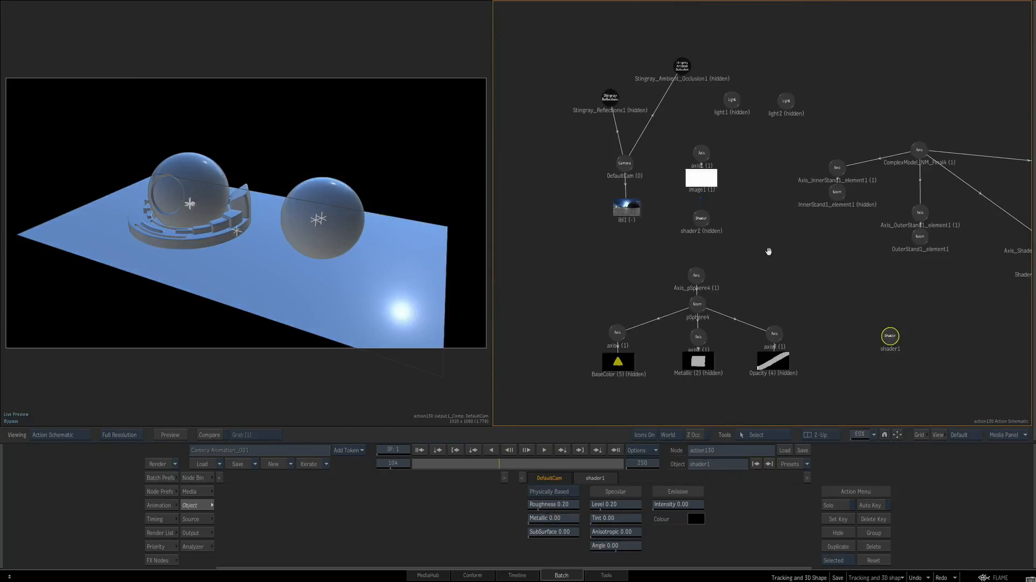
Unhide the shader2 node attached to image1 and set its roughness to 0.24
scroll(779, 262, "down", 2)
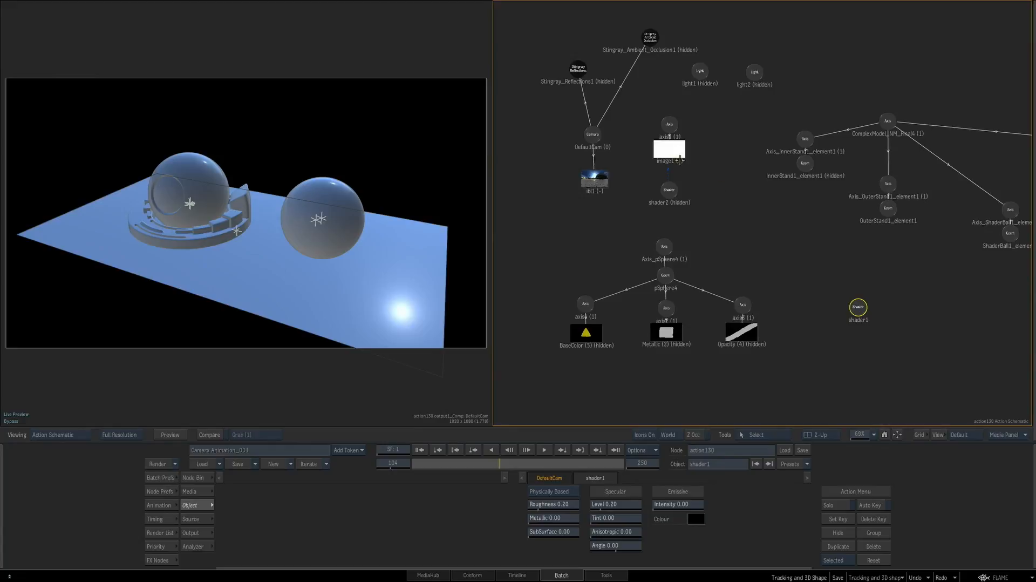
left_click(667, 190)
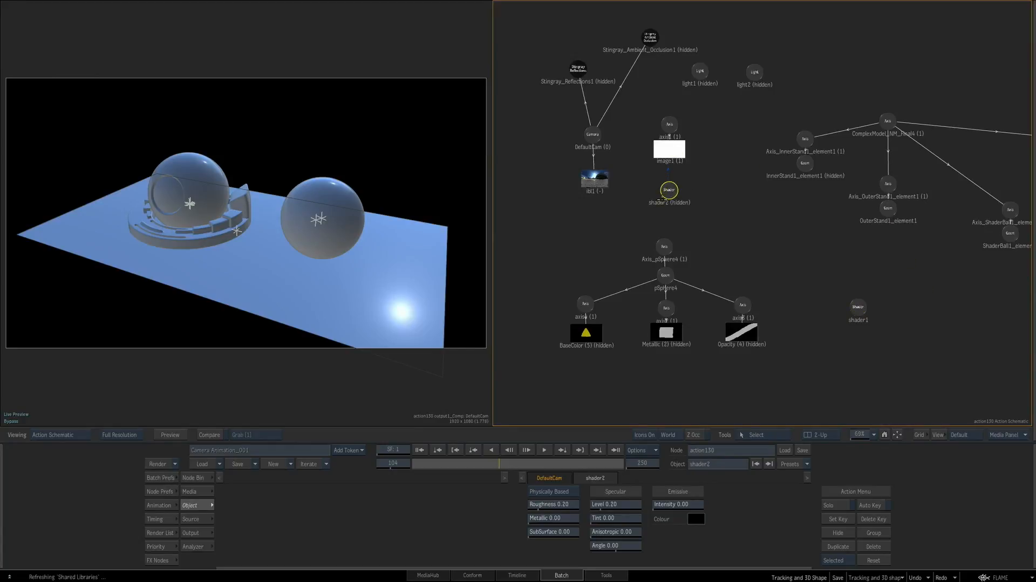
key("shift+h")
left_click_drag(546, 503, 574, 508)
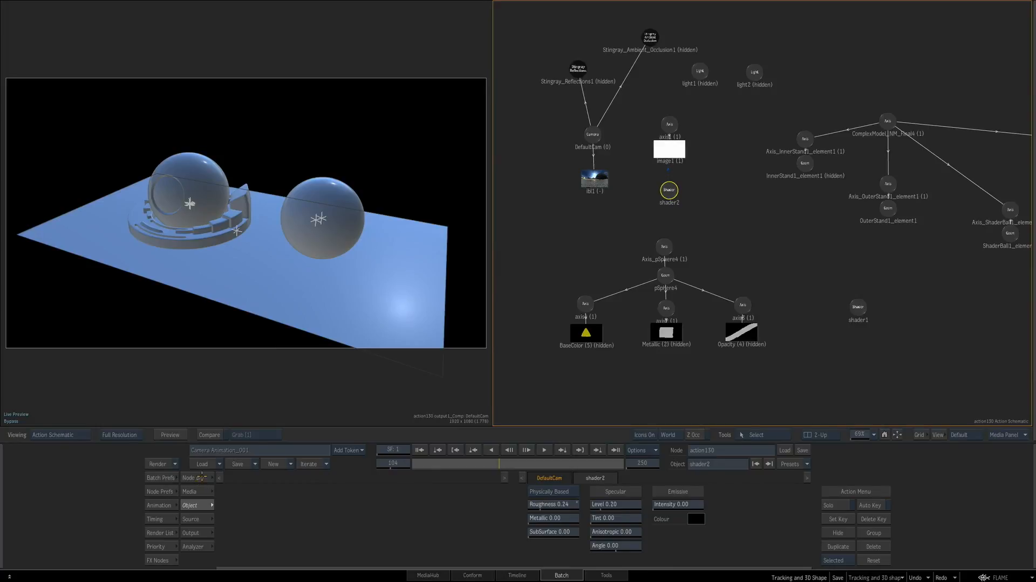
Browse all Action nodes in the node bin to locate the PBS Map, and inspect the maps under pSphere4
left_click(201, 477)
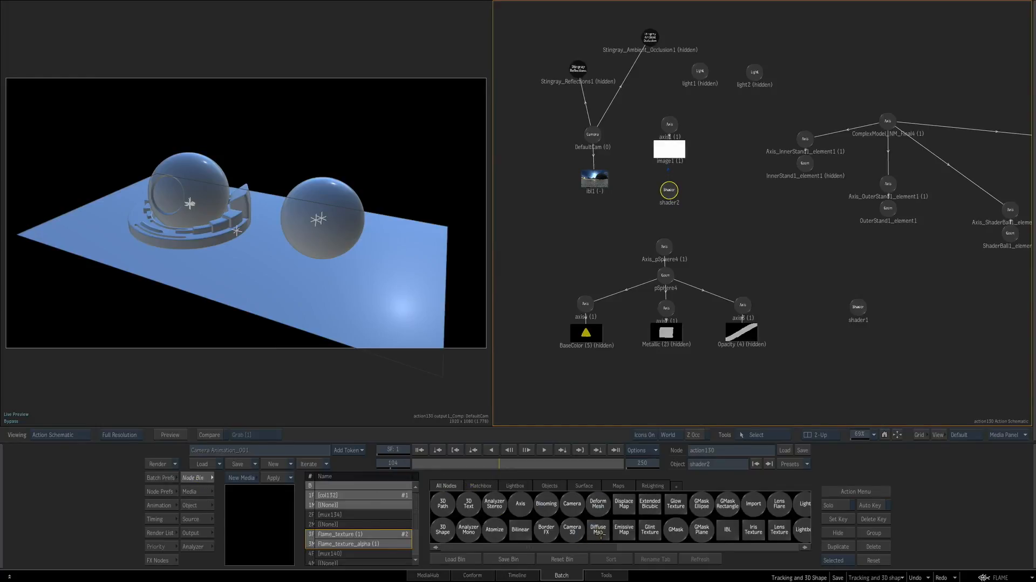
scroll(600, 533, "right", 5)
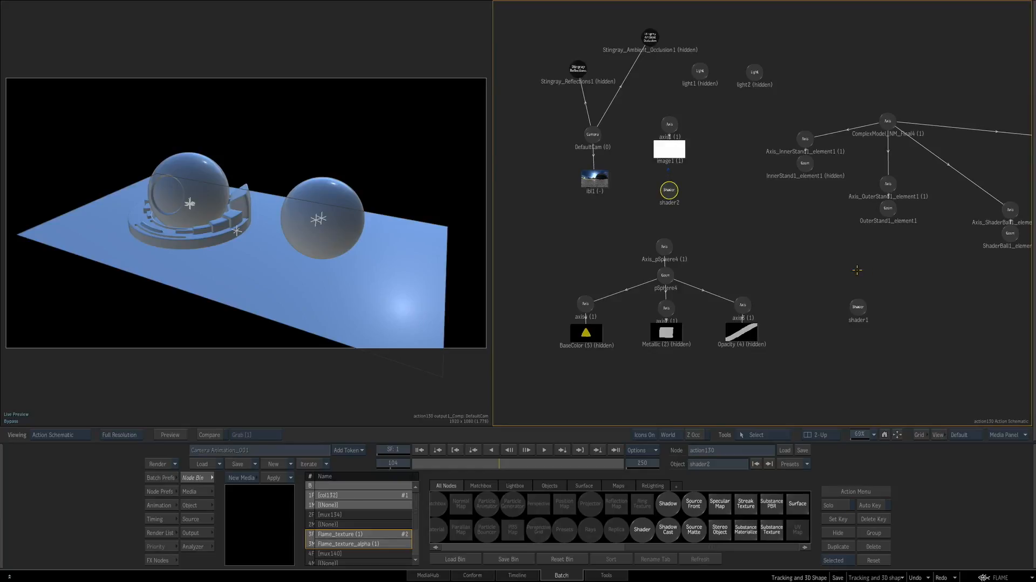
left_click(450, 485)
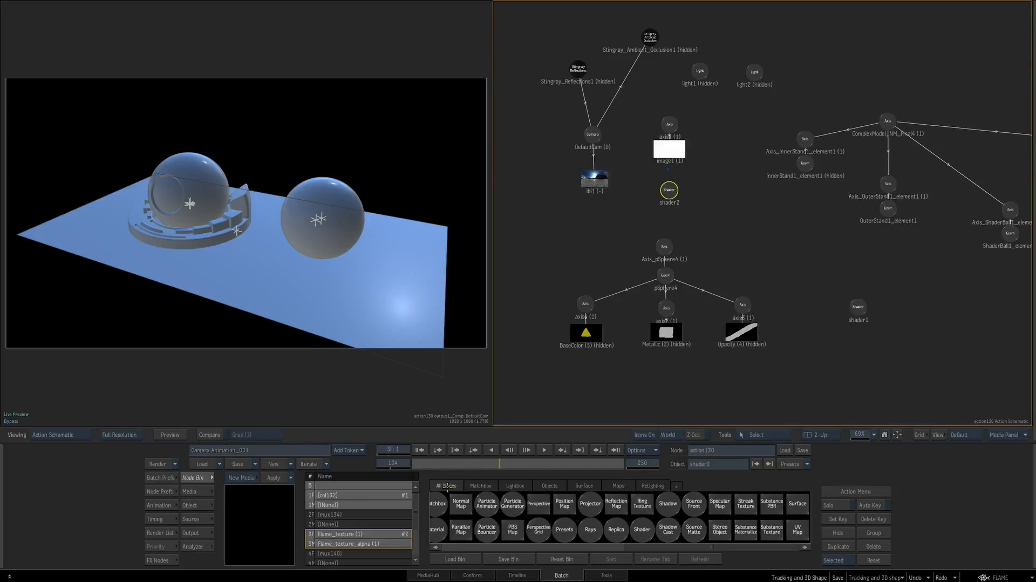
scroll(572, 523, "left", 6)
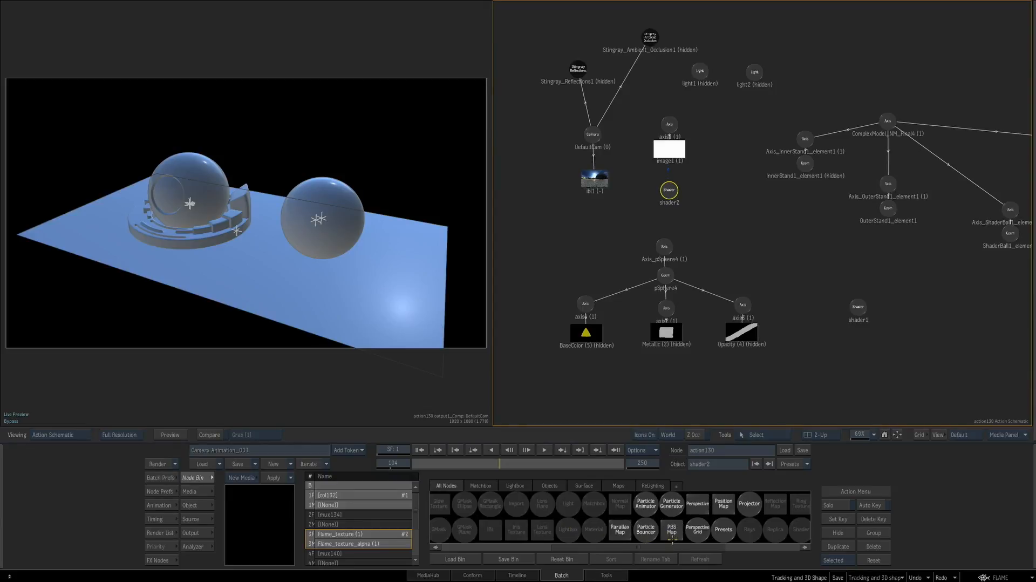
left_click_drag(708, 383, 830, 294)
left_click_drag(812, 339, 768, 290)
mouse_move(336, 289)
left_mouse_down()
mouse_move(404, 288)
mouse_move(313, 291)
mouse_move(320, 282)
left_mouse_up()
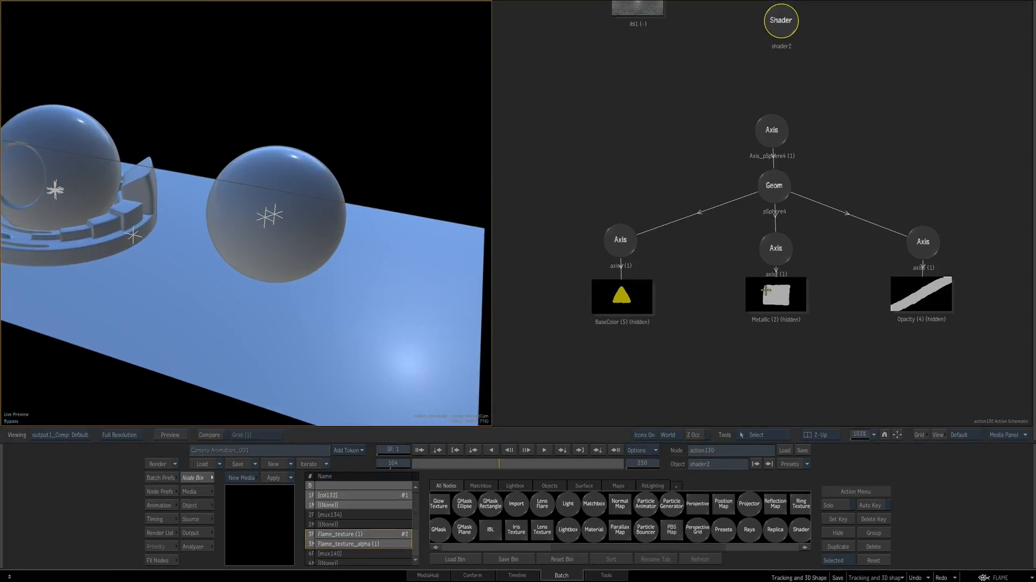
Inspect the paint142, paint139, paint133 and col132 source nodes in the Batch schematic and return to action130
key("Escape")
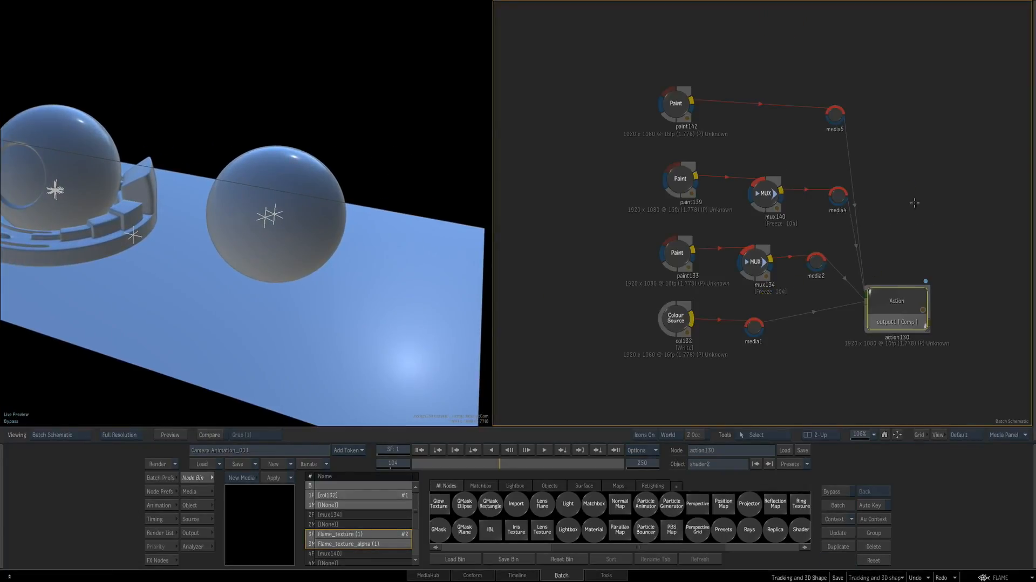
double_click(676, 110)
left_click_drag(304, 258, 335, 260)
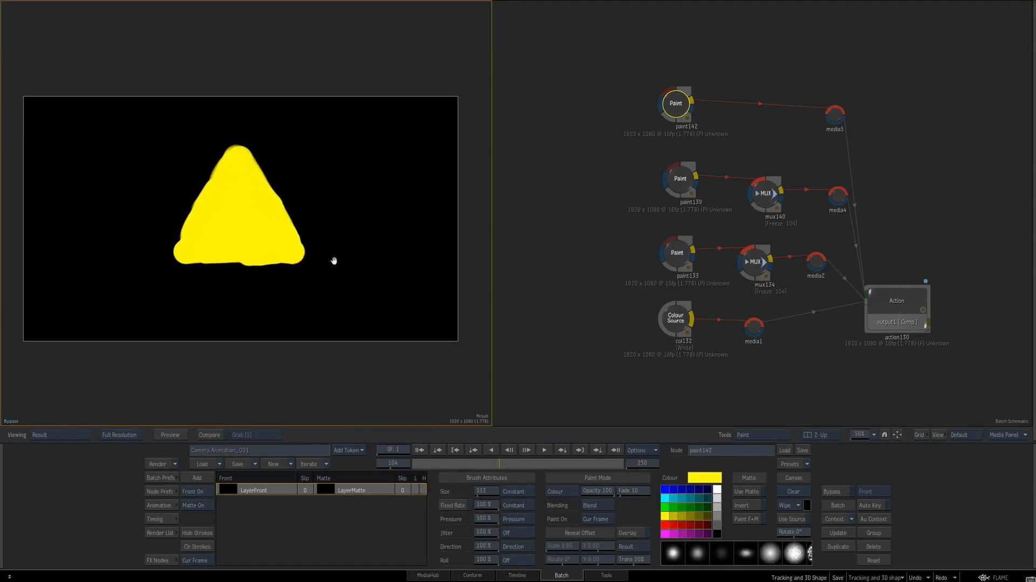
double_click(686, 172)
double_click(676, 101)
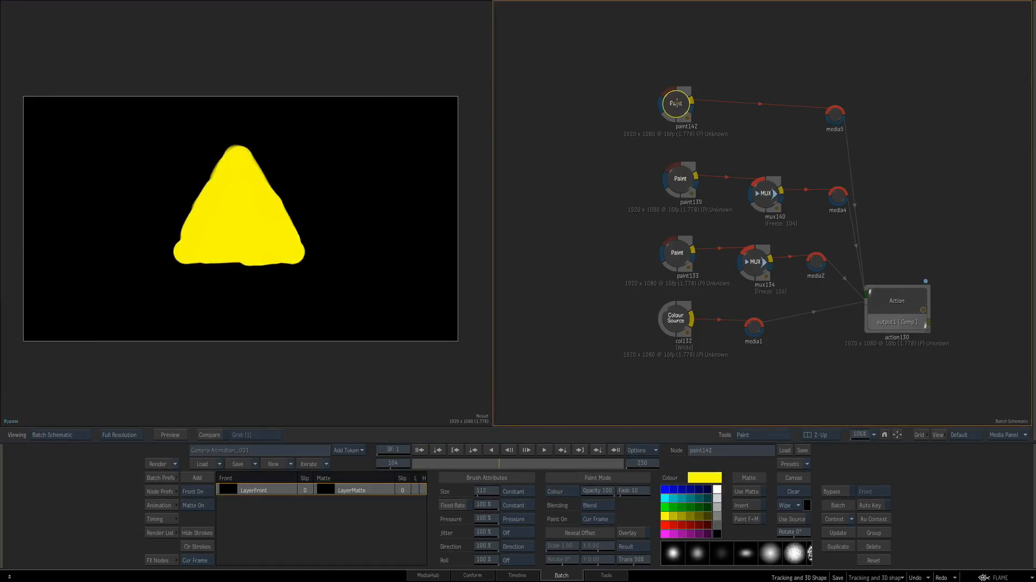
double_click(678, 181)
double_click(675, 254)
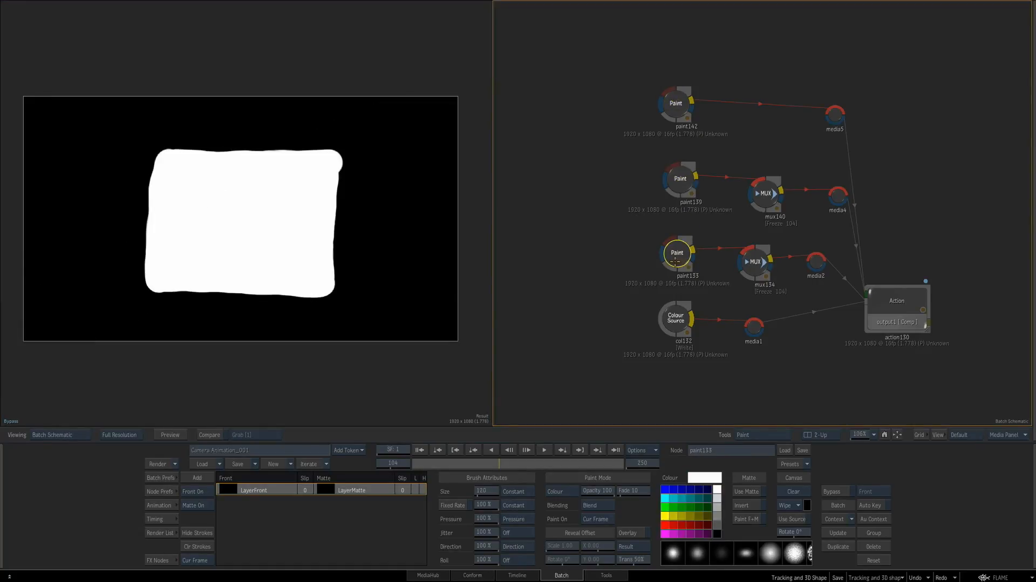
double_click(677, 323)
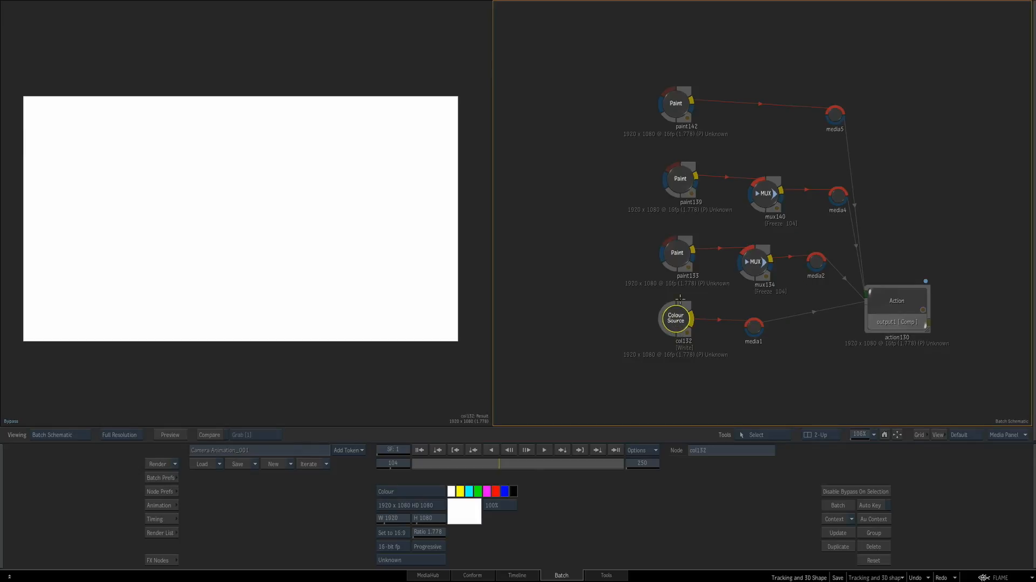
double_click(902, 303)
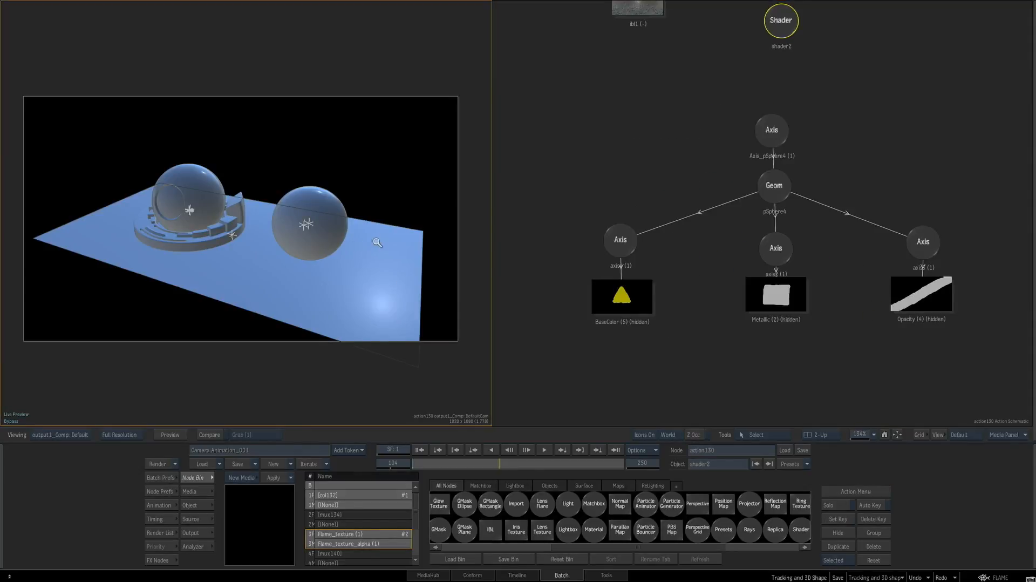
Select the pSphere4 geometry and examine it in the working view and close up in the Comp output
left_click(768, 187)
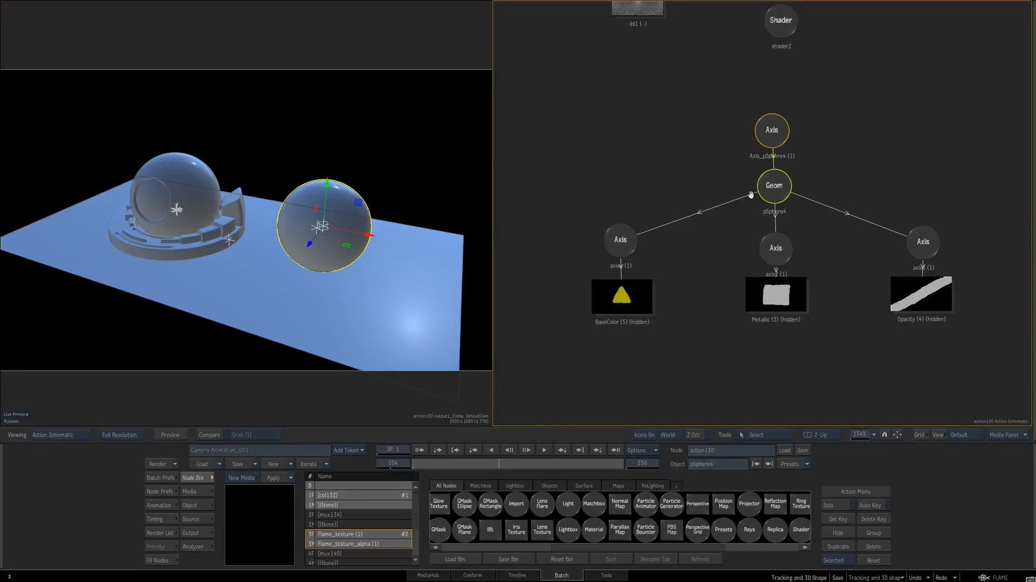
key("F8")
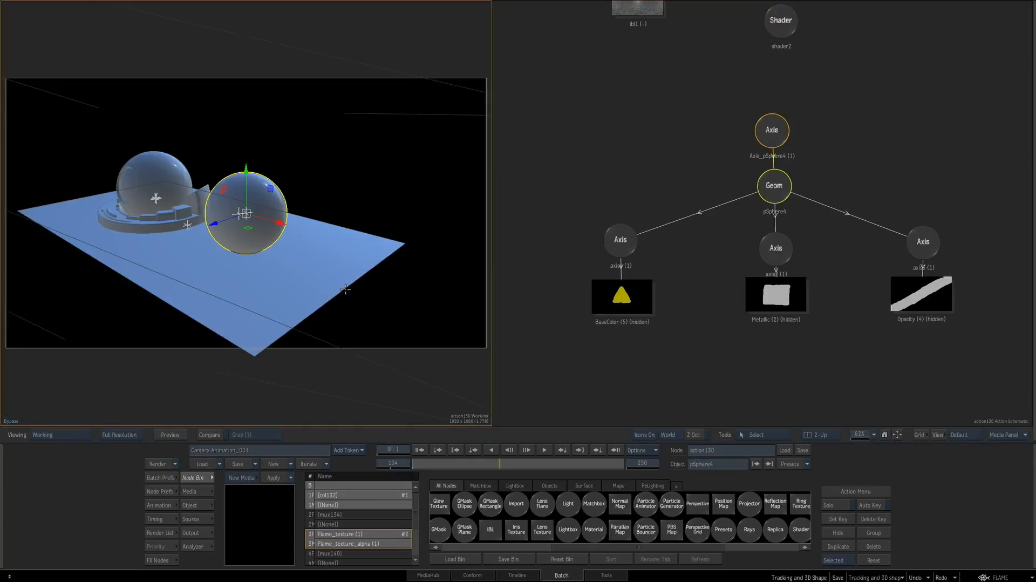
key("F1")
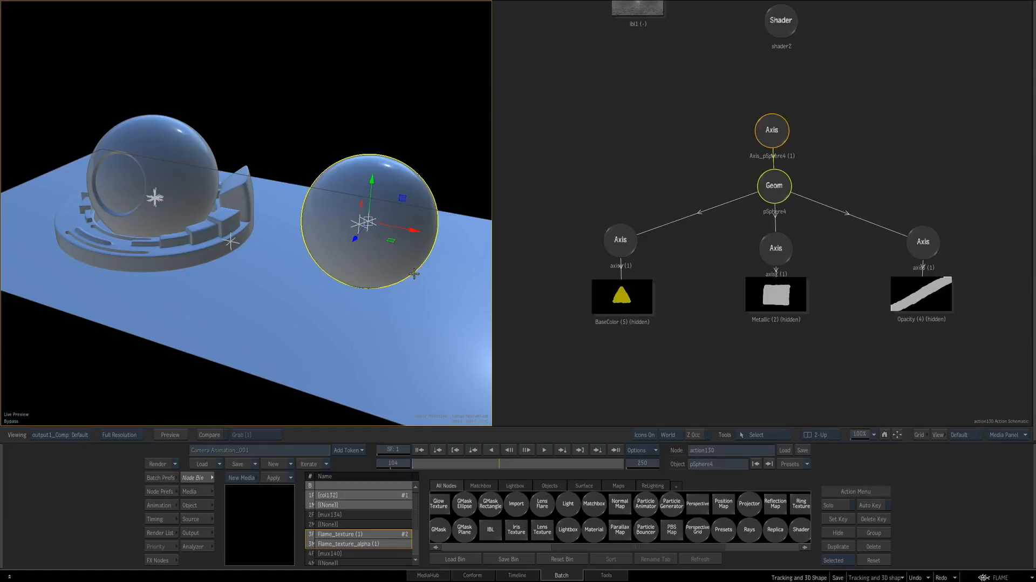
left_click_drag(328, 282, 347, 280)
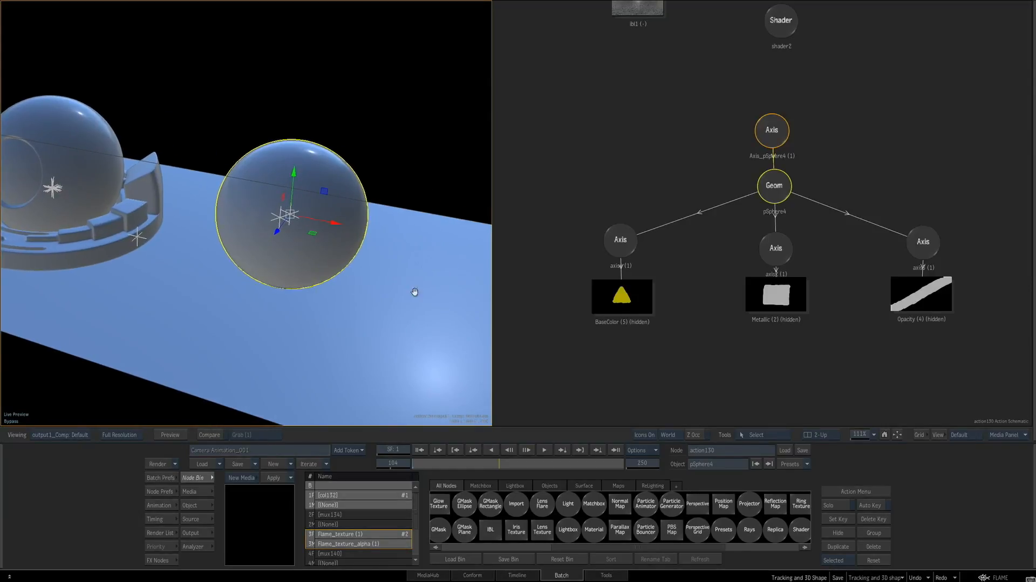
left_click_drag(439, 285, 425, 283)
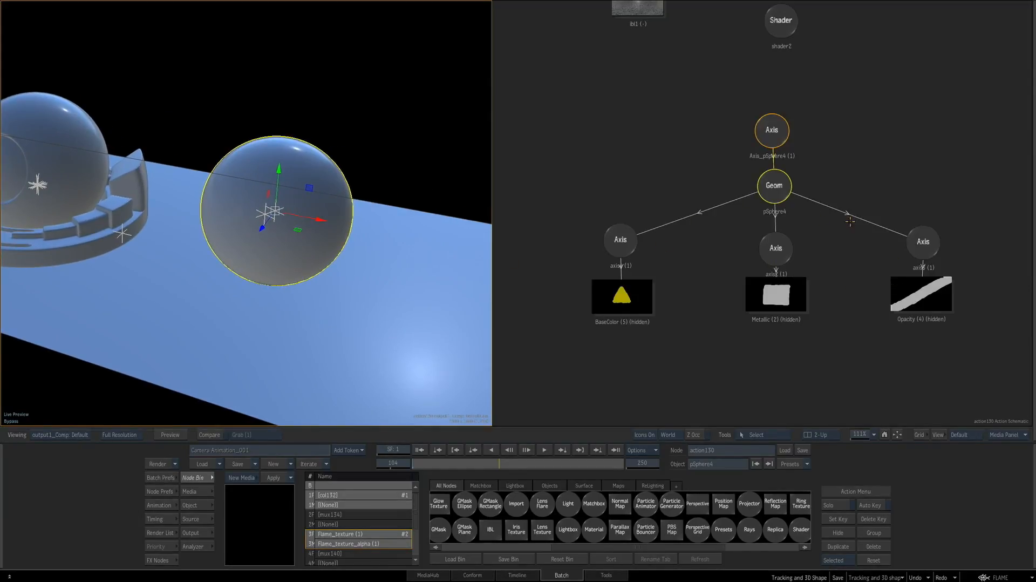
Preview the mux134, Flame_texture and mux140 media layers that feed the sphere's maps
left_click(311, 514)
left_click(312, 533)
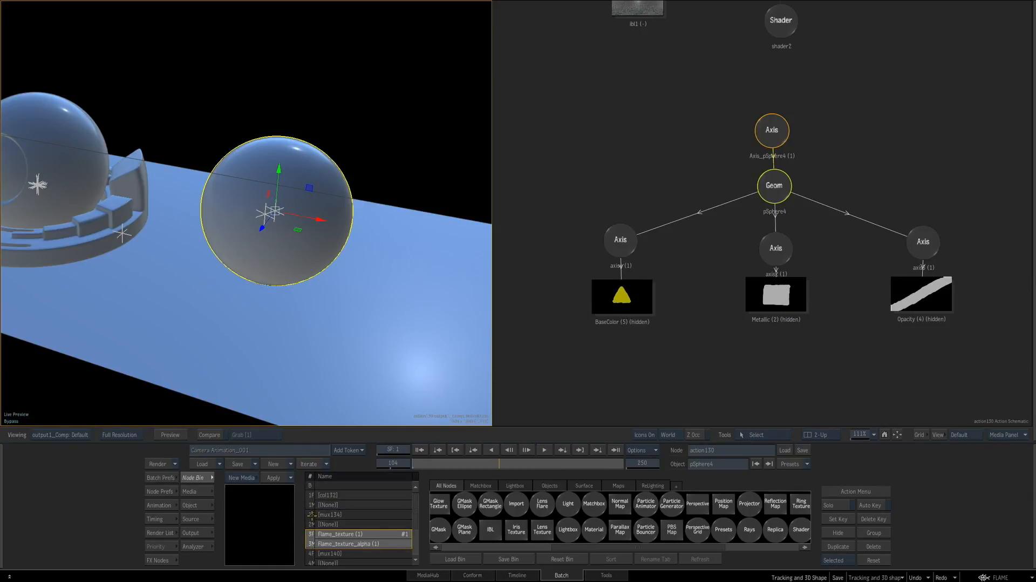
left_click(312, 514)
left_click(312, 506)
left_click(312, 521)
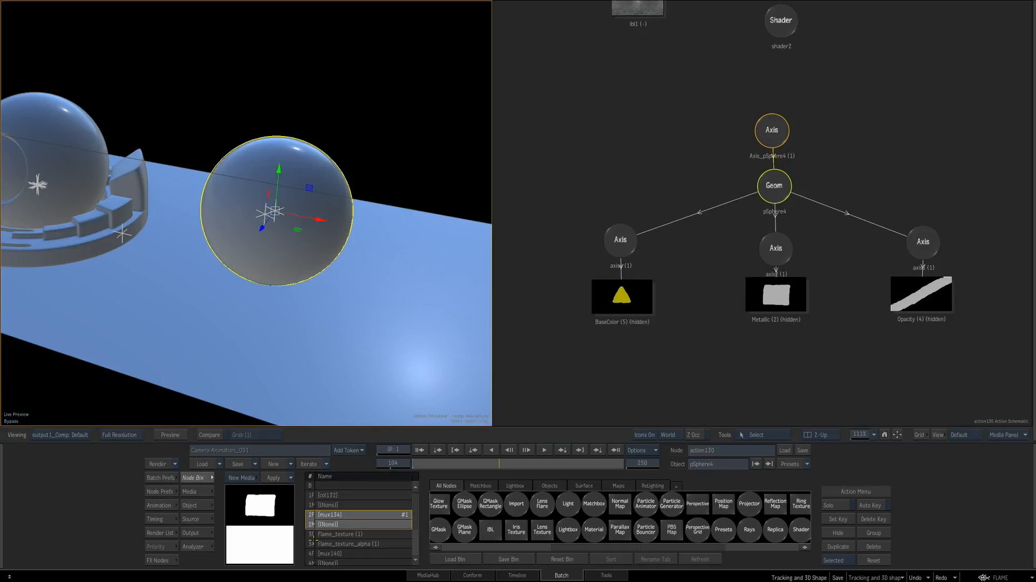
left_click(314, 542)
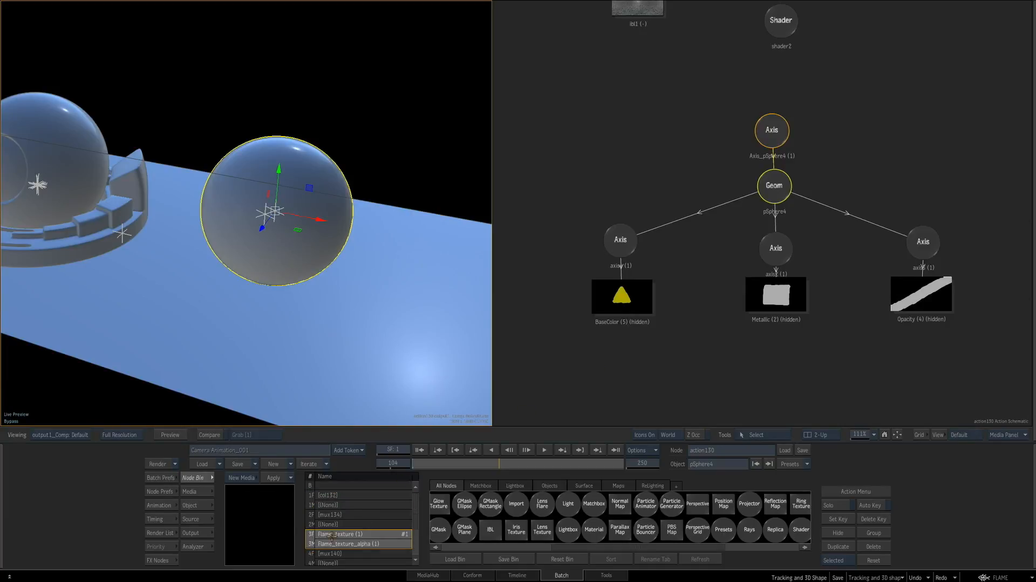
left_click(312, 554)
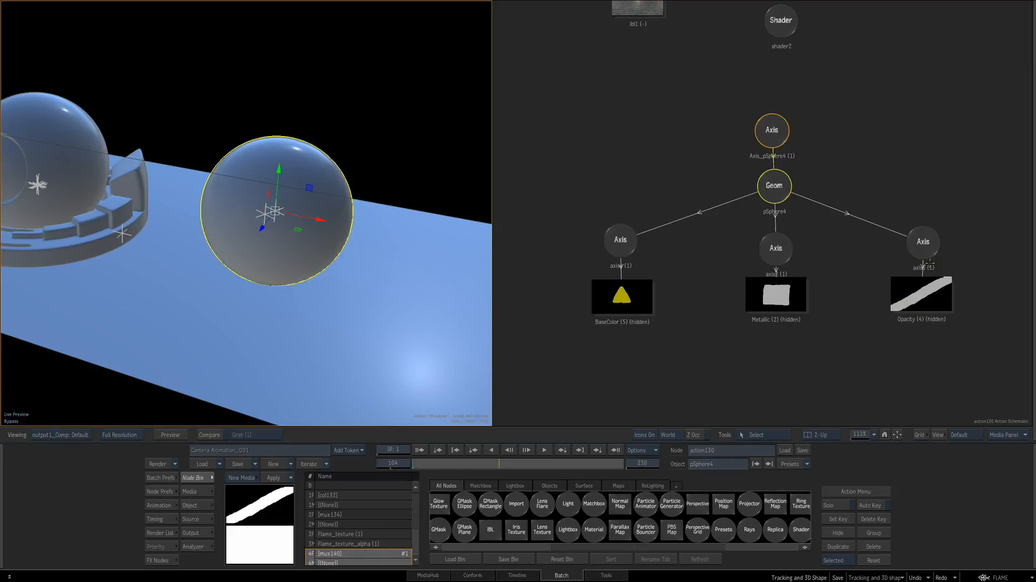
Unhide the Opacity map under pSphere4, review its material types and choose Opacity
left_click(931, 299)
double_click(926, 296)
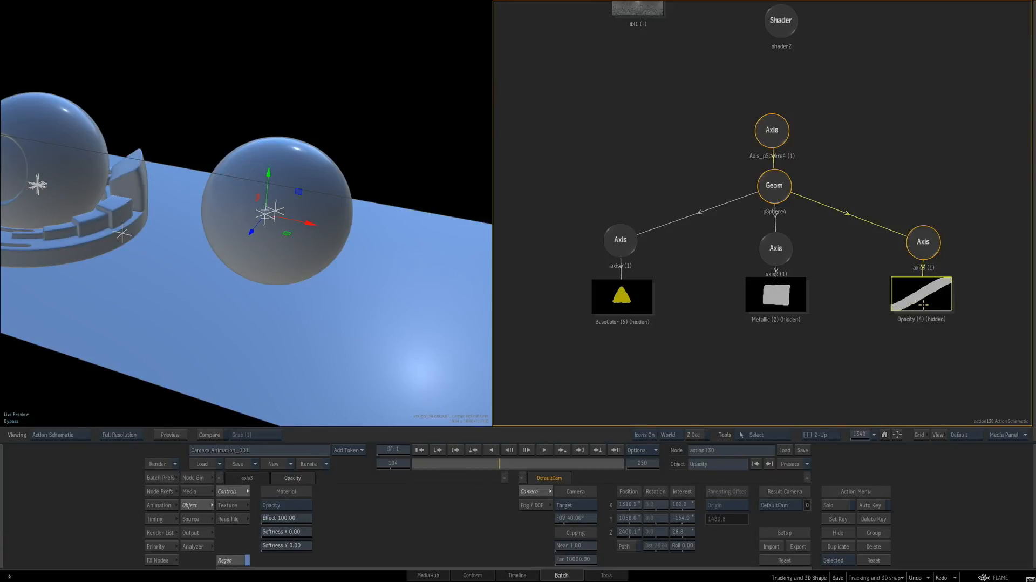
key("h")
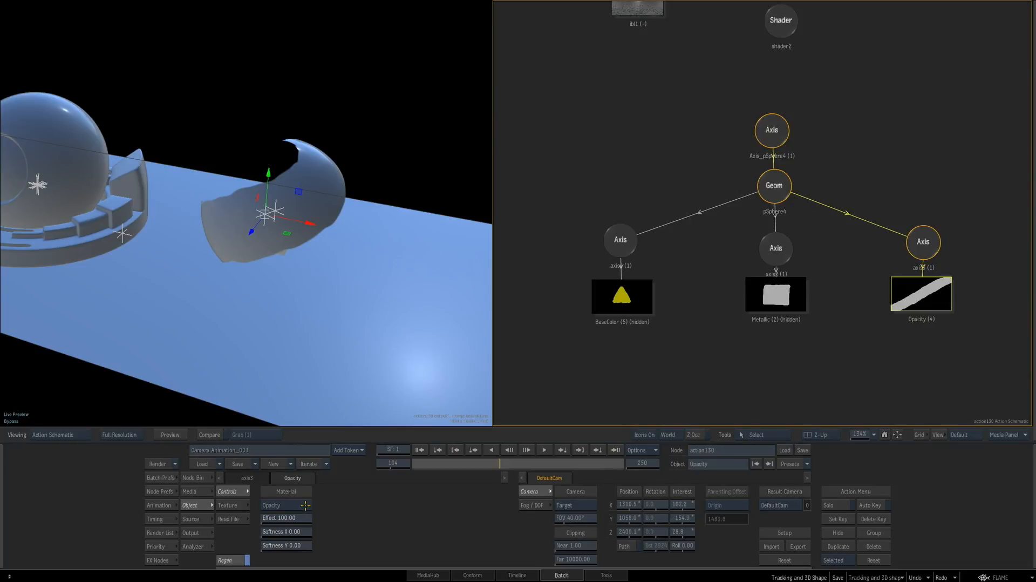
left_click(305, 505)
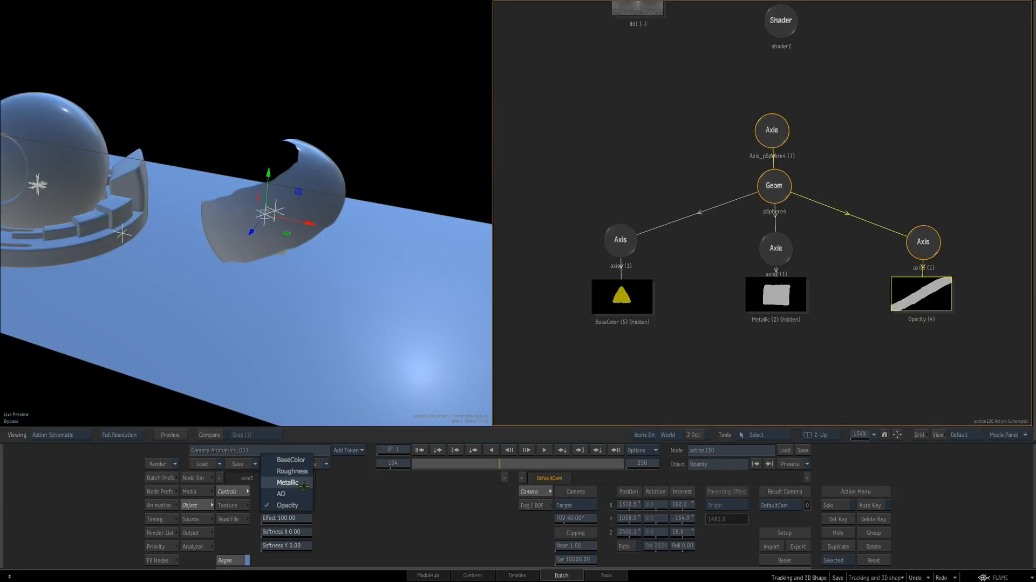
left_click(288, 504)
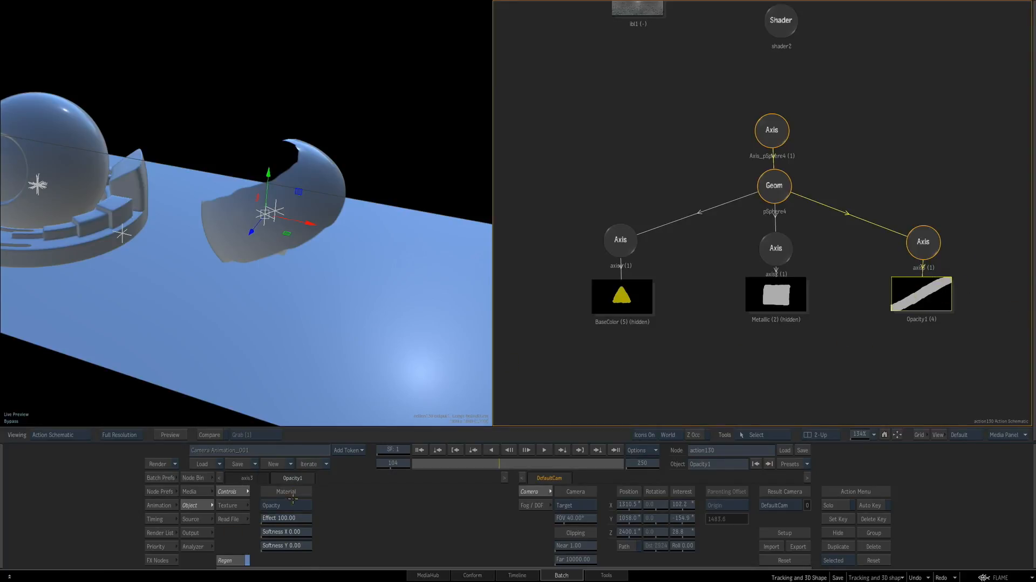
Move the Opacity1 map's axis in X to reposition the cut-out on pSphere4, and select the sphere's own axis
left_click(915, 238)
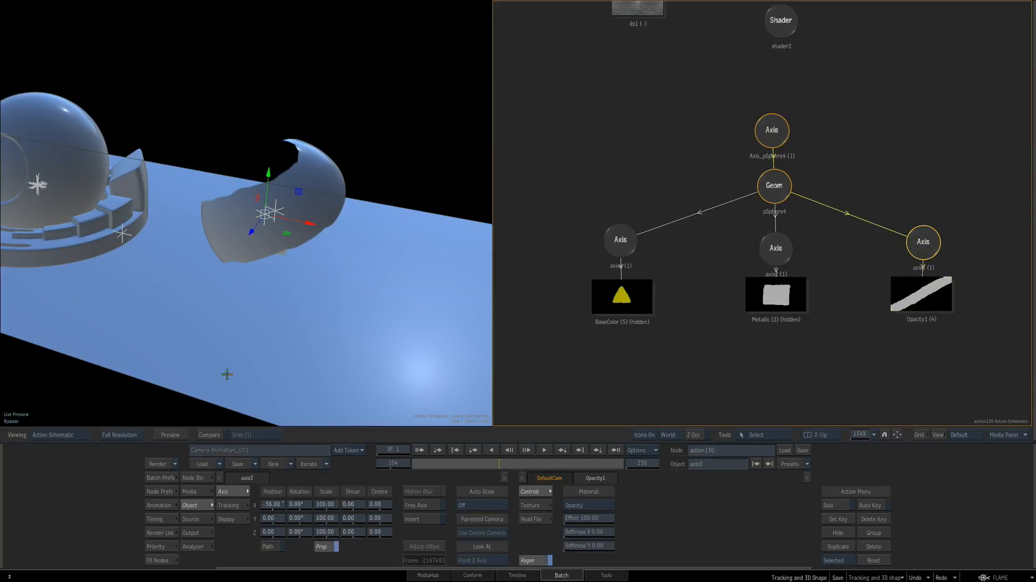
left_click_drag(278, 506, 305, 515)
left_click(753, 137)
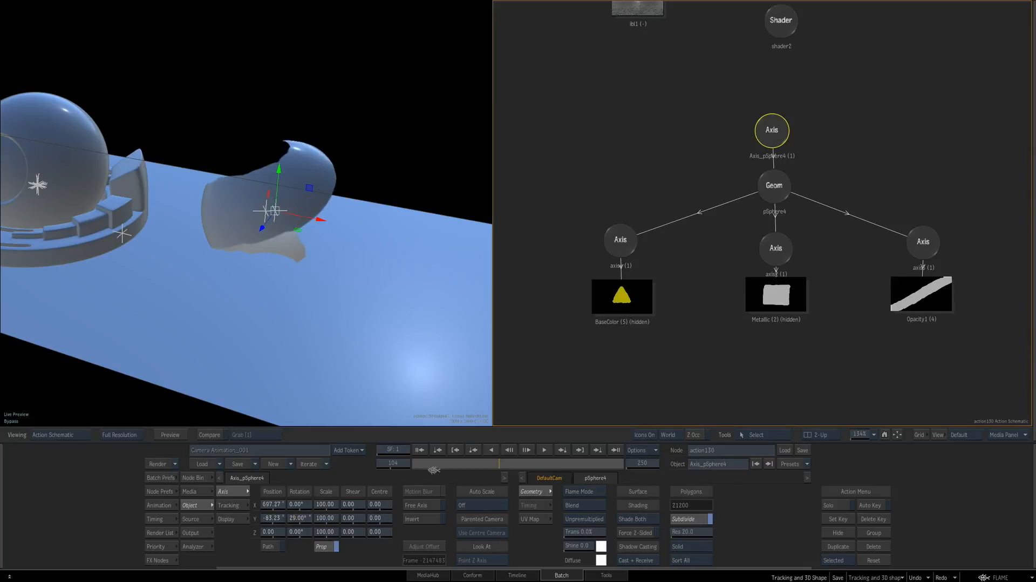
Show the Metallic map in place of Opacity, set its Effect to 117, and rotate the sphere's axis to 24° in Y
left_click(775, 294)
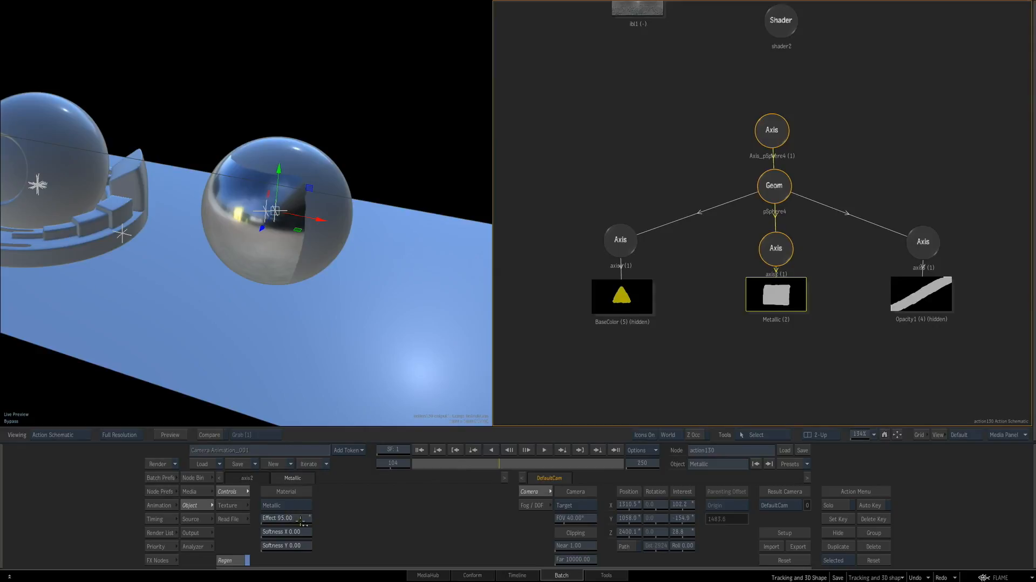
left_click_drag(287, 519, 292, 523)
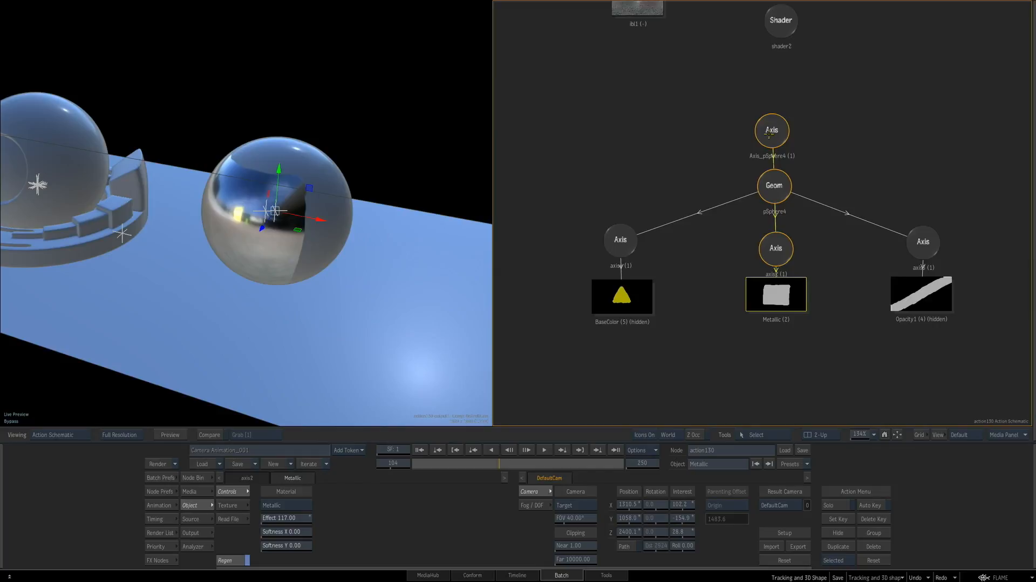
left_click(769, 132)
left_click_drag(304, 519, 282, 523)
Show the BaseColor map in place of Metallic and rotate the sphere's axis to -15° in X and 59° in Y
left_click(783, 294)
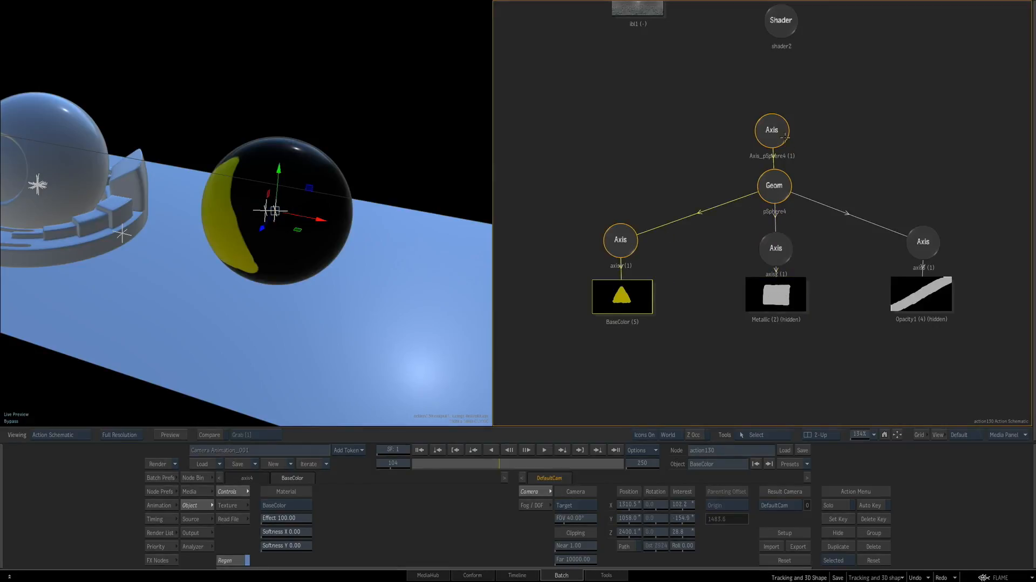
left_click(784, 137)
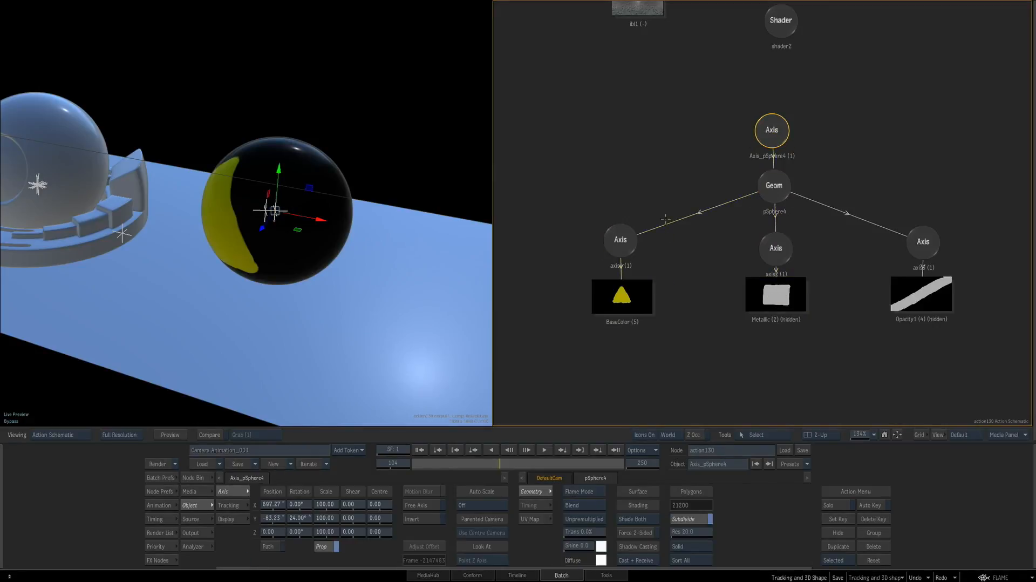
mouse_move(300, 518)
left_mouse_down()
mouse_move(311, 519)
mouse_move(297, 508)
left_mouse_up()
left_click_drag(294, 505, 302, 505)
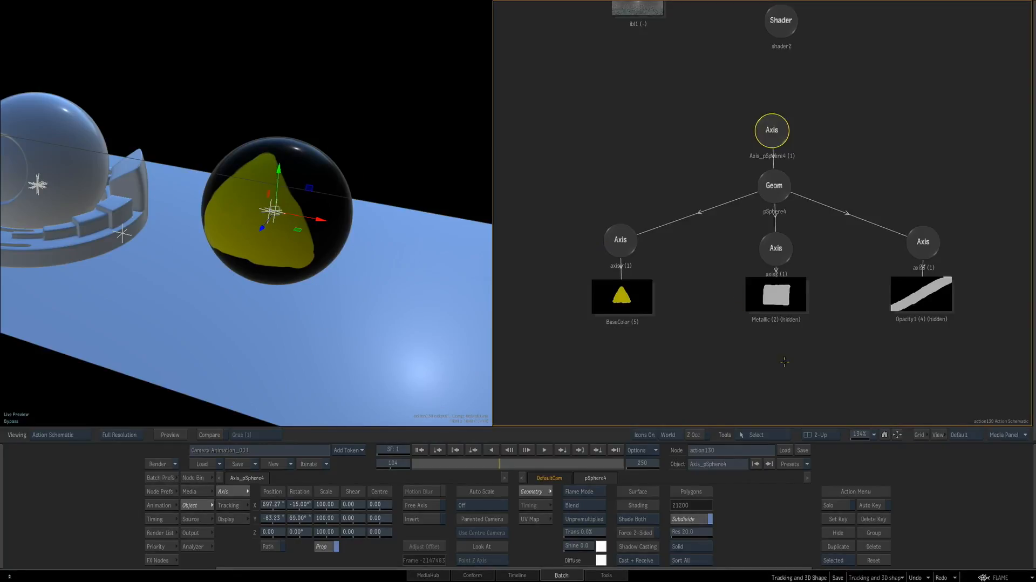
Unhide the Metallic and Opacity1 maps alongside BaseColor and rotate the sphere with all three maps combined
left_click(781, 298)
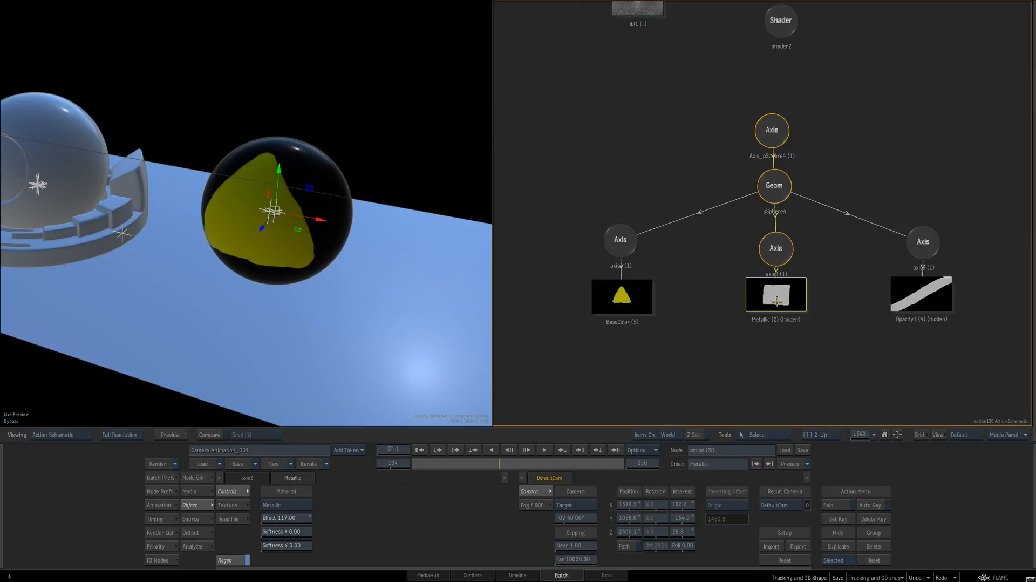
key("shift+h")
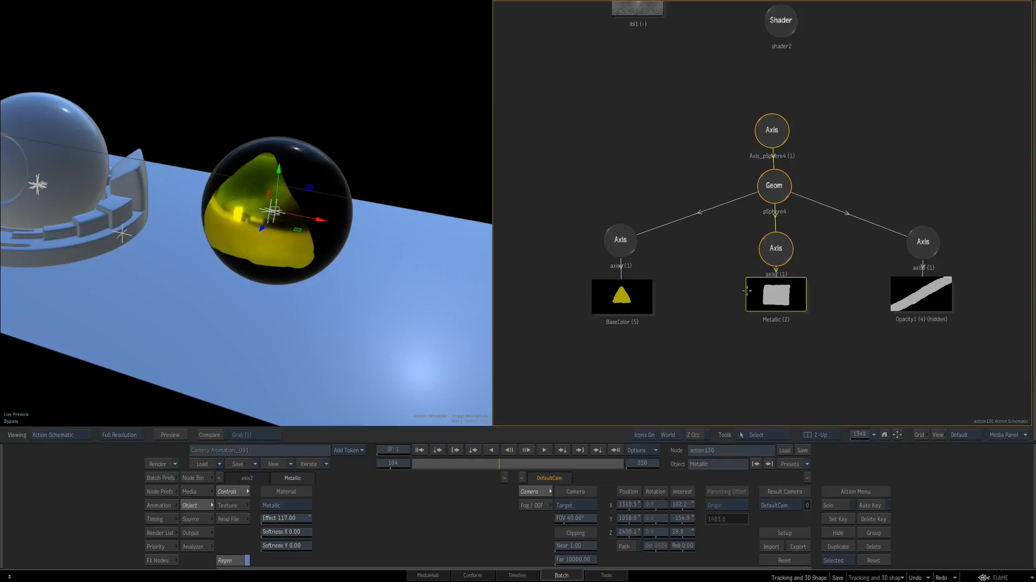
left_click(920, 303)
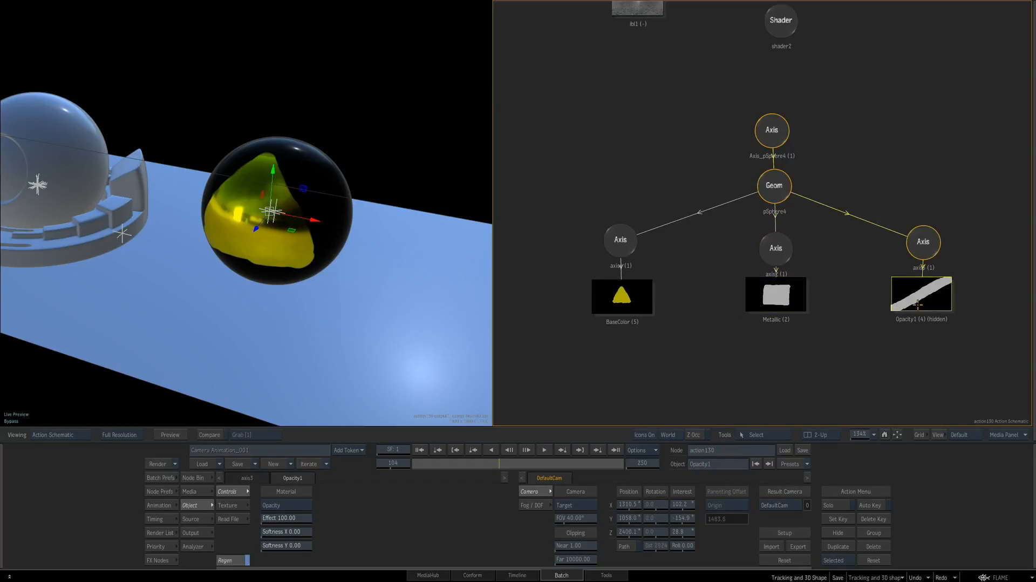
key("shift+h")
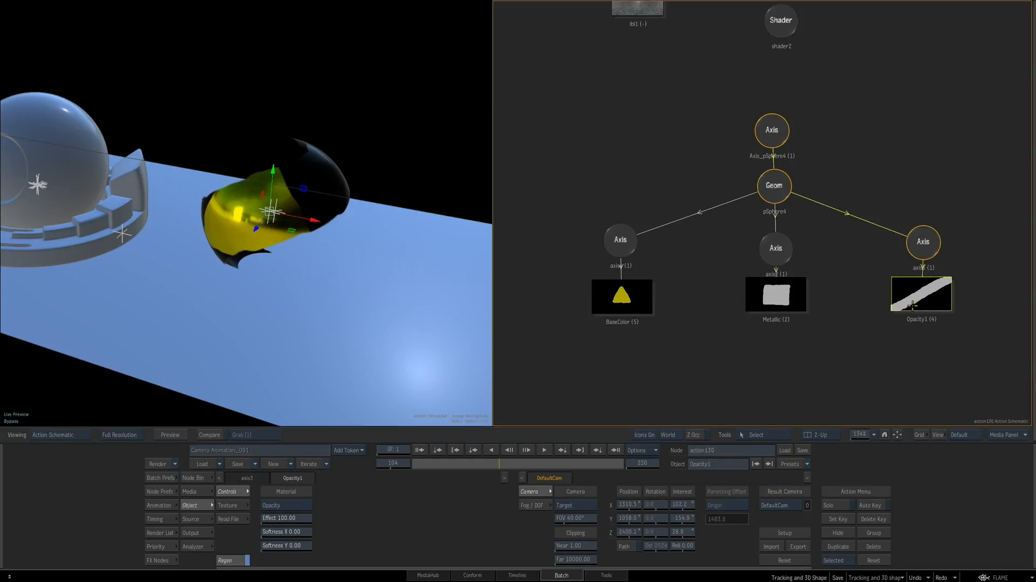
left_click(781, 130)
left_click_drag(311, 504, 292, 518)
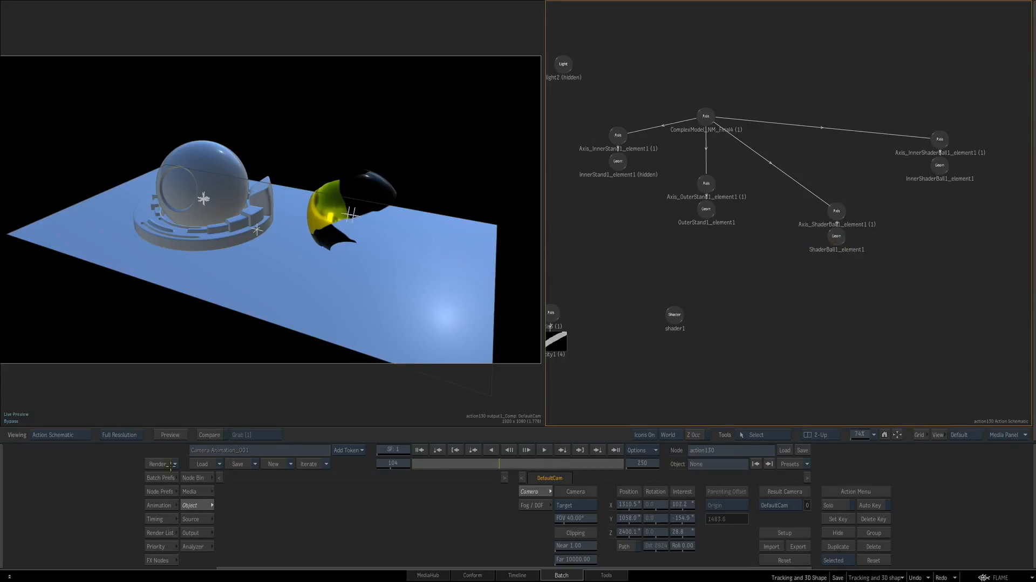
Add a Substance PBR with the metal Car paint preset to ShaderBall_element1, scanning the preset subdirectories, and examine the ball up close
left_click(196, 477)
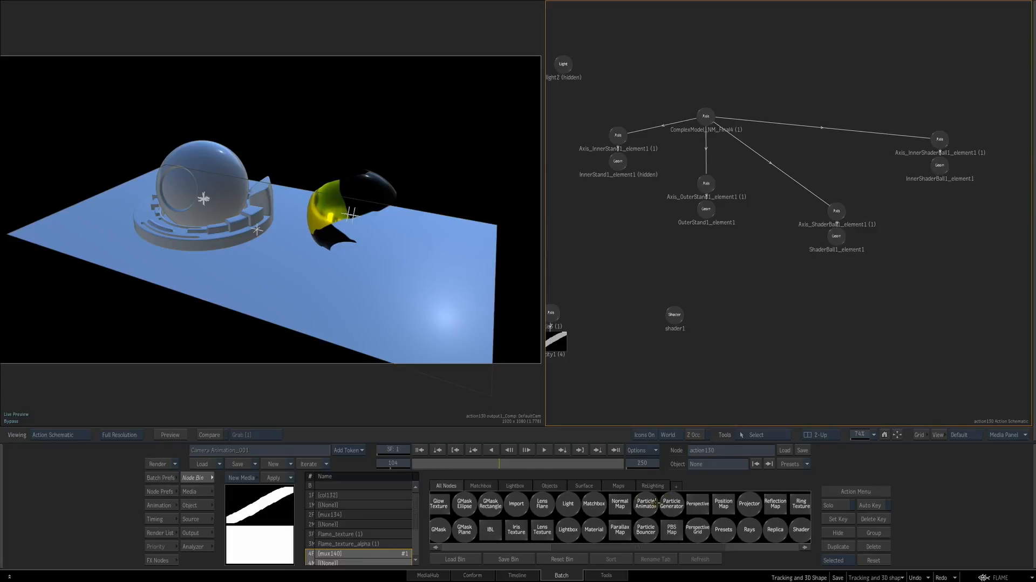
scroll(655, 502, "right", 3)
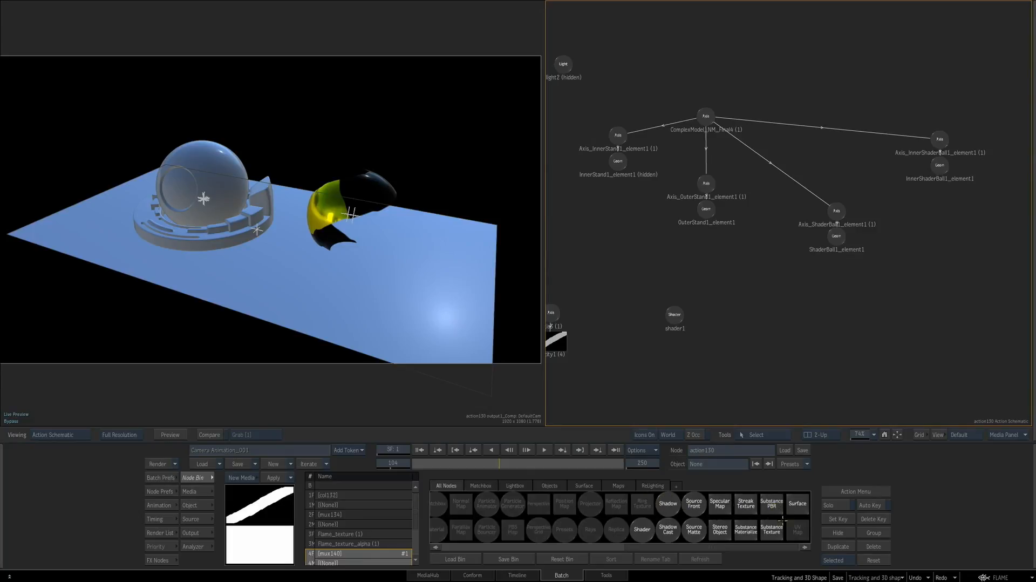
left_click(842, 294)
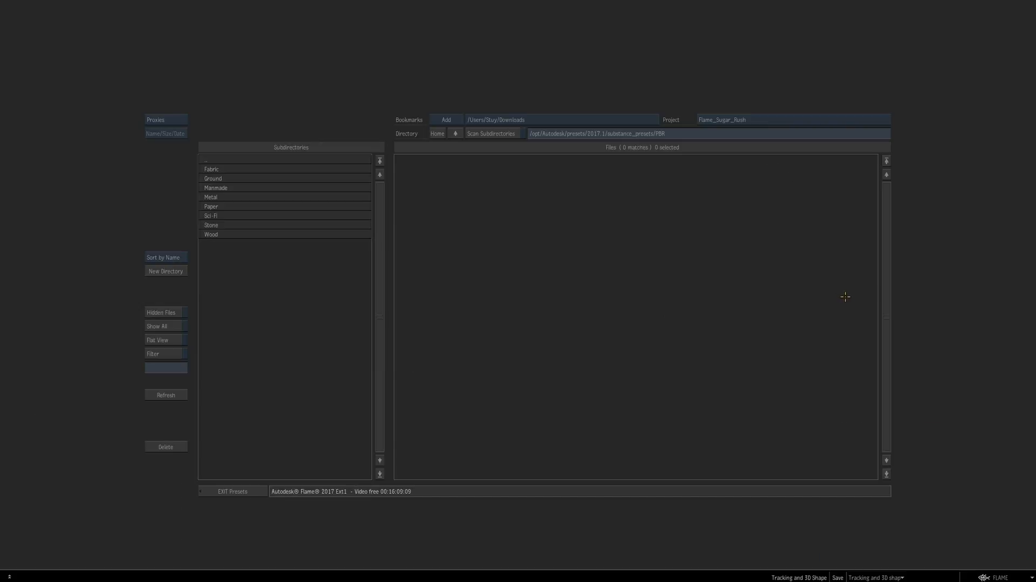
left_click(492, 134)
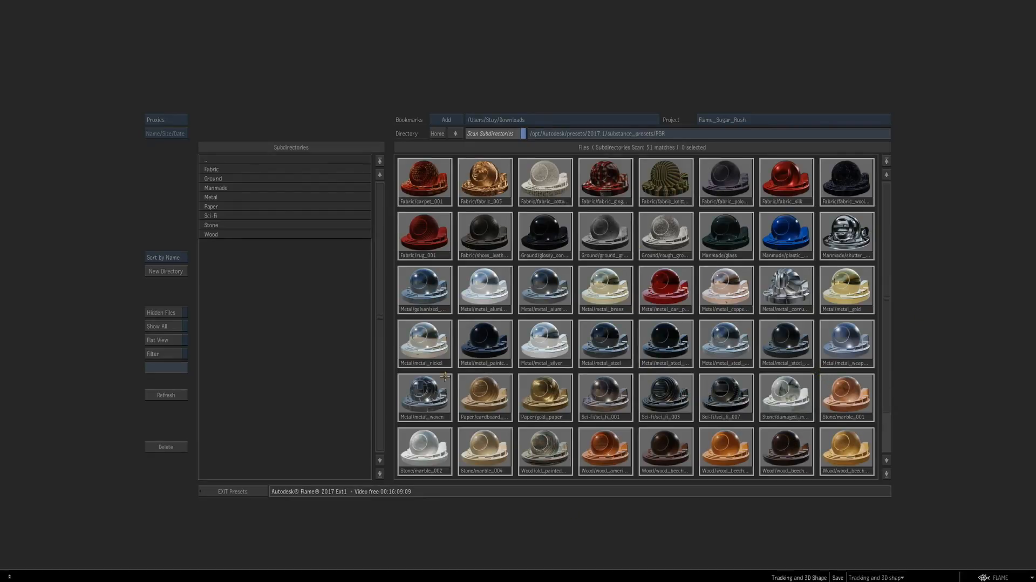
left_click(669, 299)
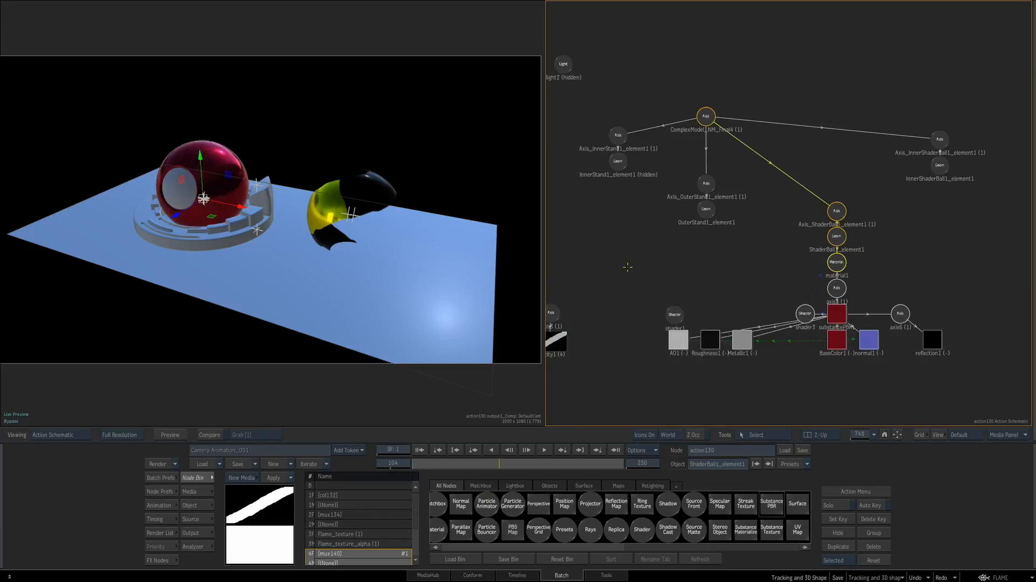
left_click_drag(328, 266, 336, 267)
left_click_drag(282, 287, 390, 296)
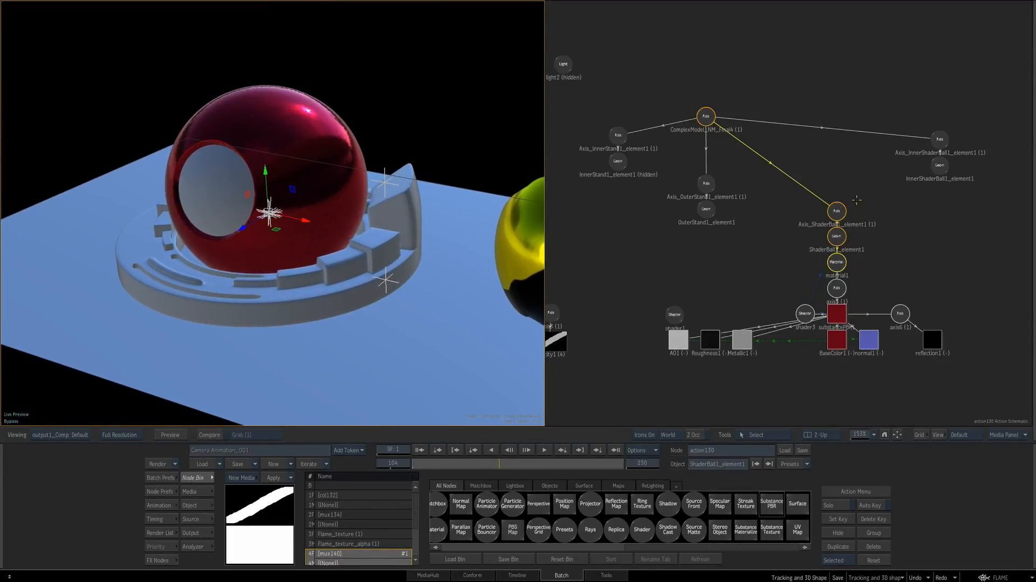
Spread out the Substance PBR nodes beneath ShaderBall_element1 so the shader and texture maps no longer overlap
left_click_drag(835, 209, 835, 195)
left_click_drag(838, 232, 840, 222)
left_click_drag(673, 314, 620, 278)
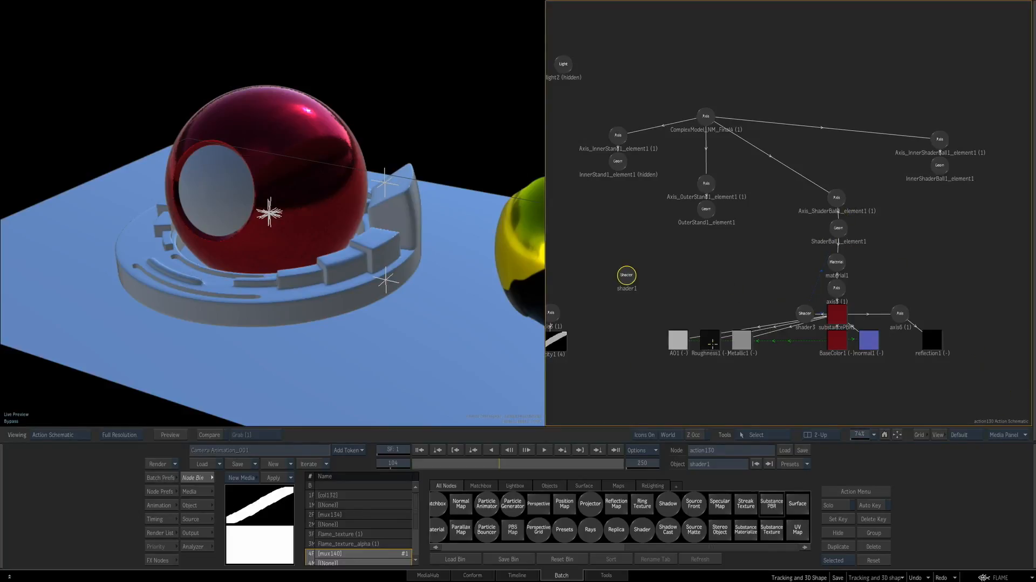
left_click_drag(711, 341, 703, 374)
left_click(740, 337)
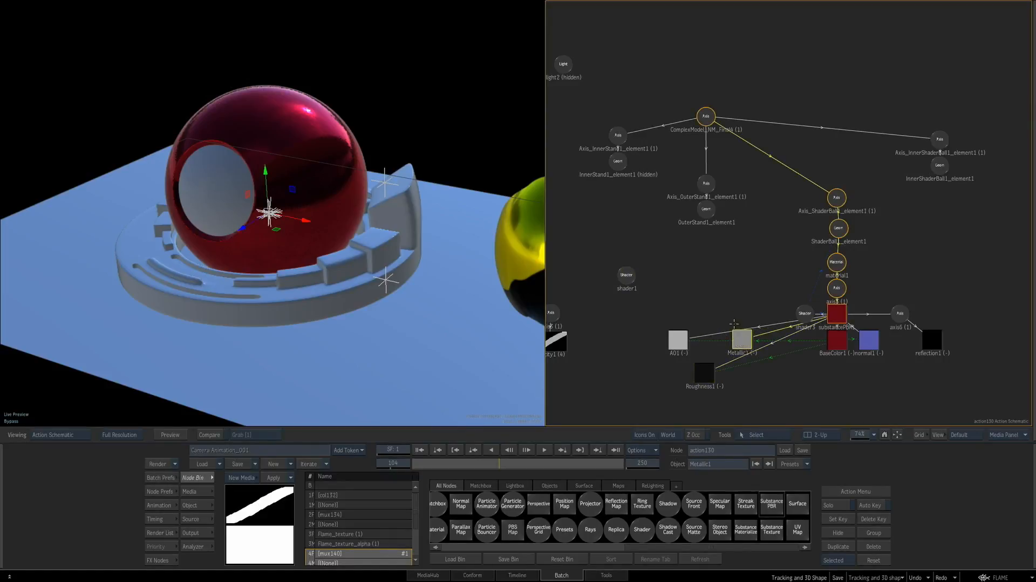
left_click_drag(740, 337, 724, 302)
left_click_drag(936, 339, 964, 339)
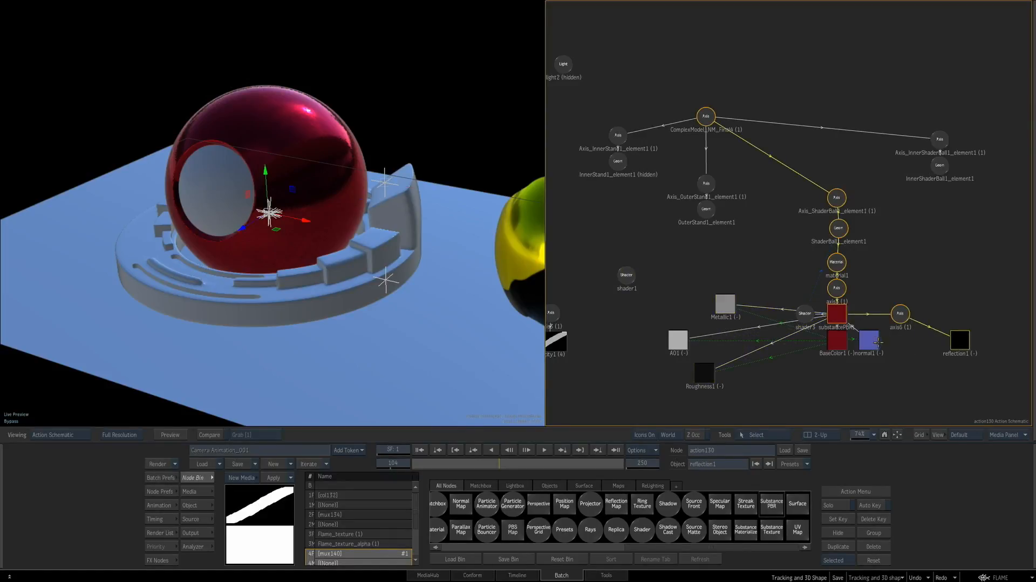
left_click_drag(878, 341, 908, 355)
left_click_drag(836, 341, 838, 363)
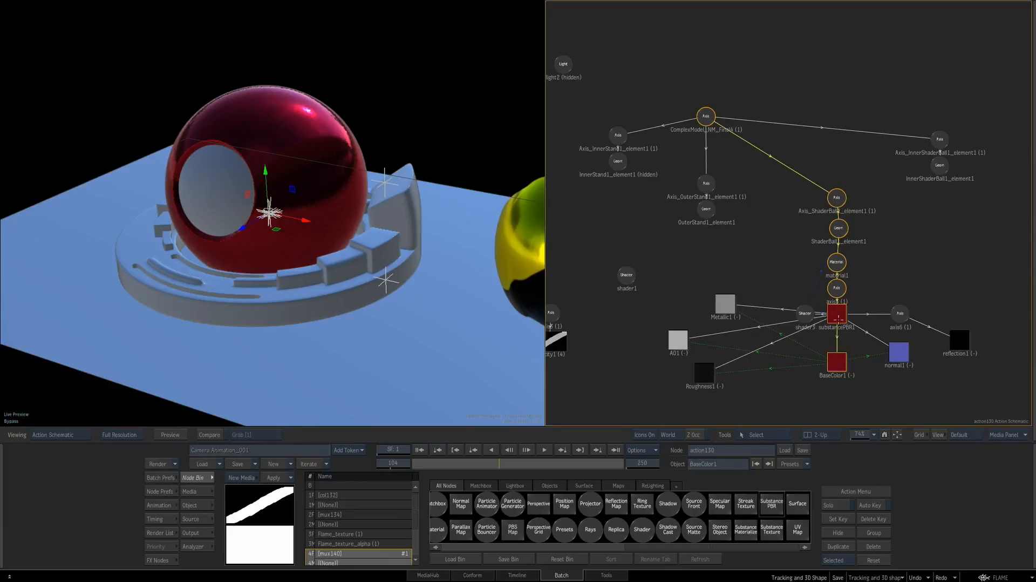
left_click_drag(838, 318, 792, 293)
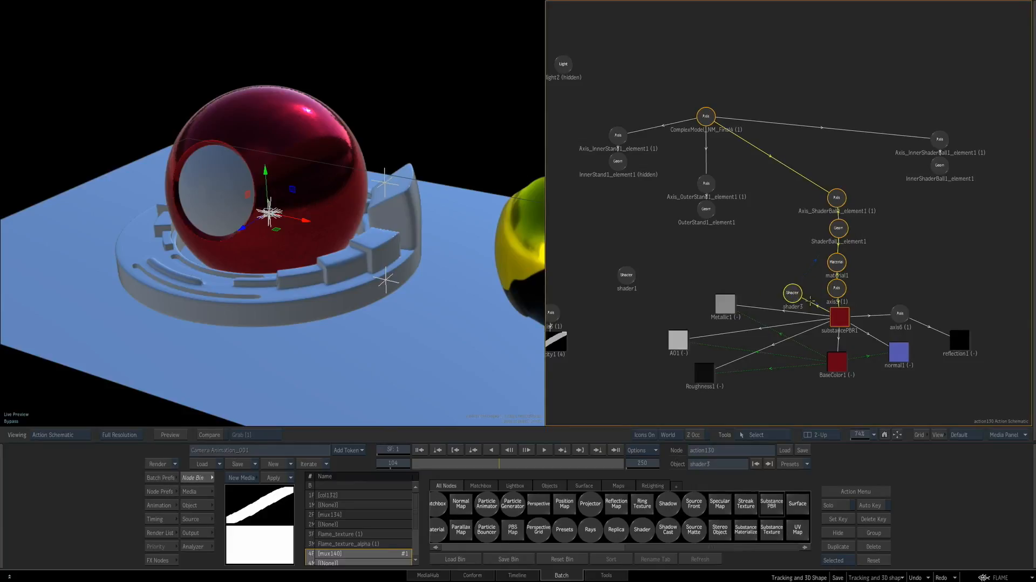
Adjust the roughness of shader3 and the Effect of Metallic1, and set the Effect of Roughness1 to 136
double_click(791, 293)
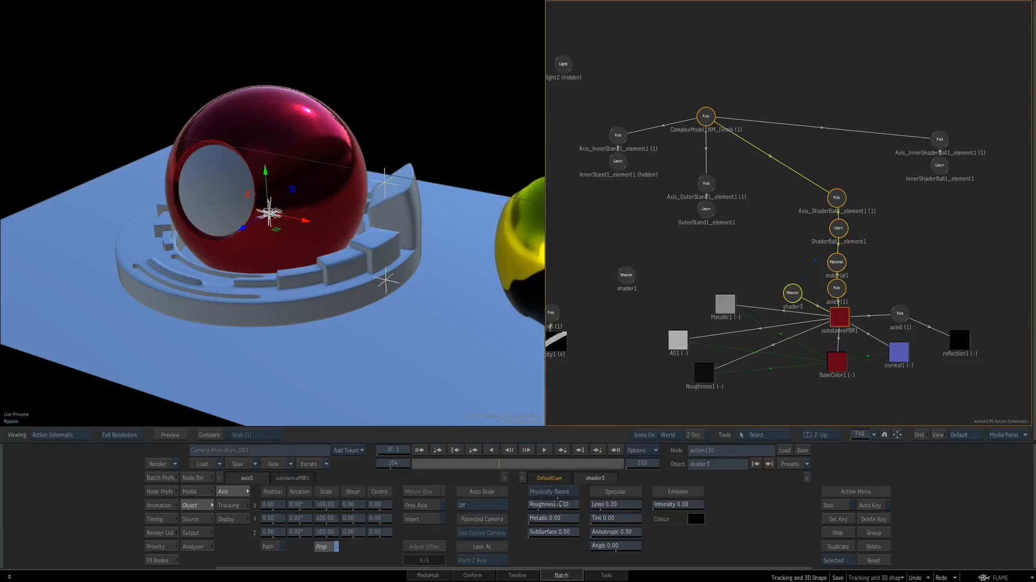
mouse_move(562, 504)
left_mouse_down()
mouse_move(571, 504)
mouse_move(553, 507)
left_mouse_up()
left_click(725, 301)
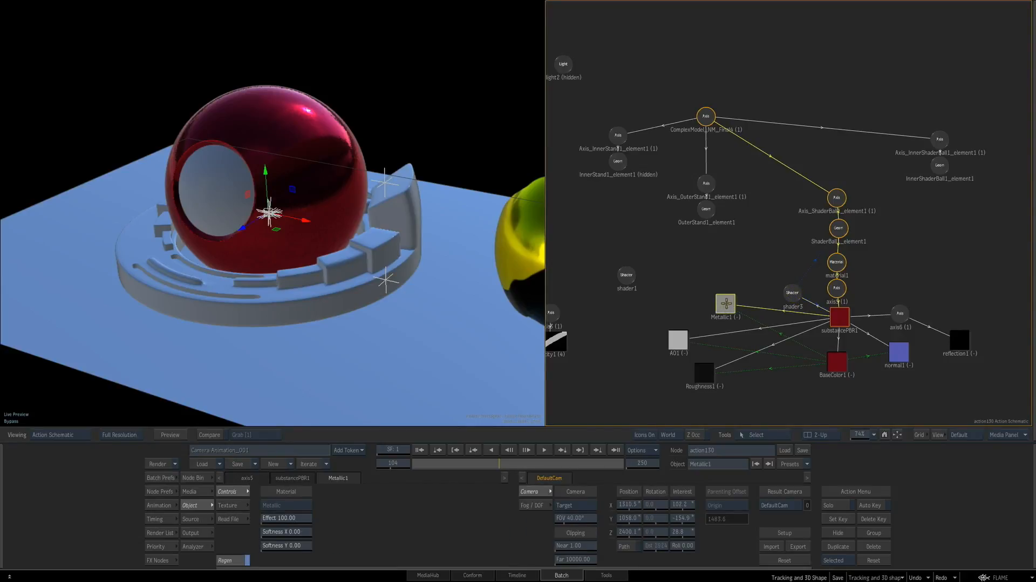
left_click_drag(285, 520, 316, 511)
left_click(705, 372)
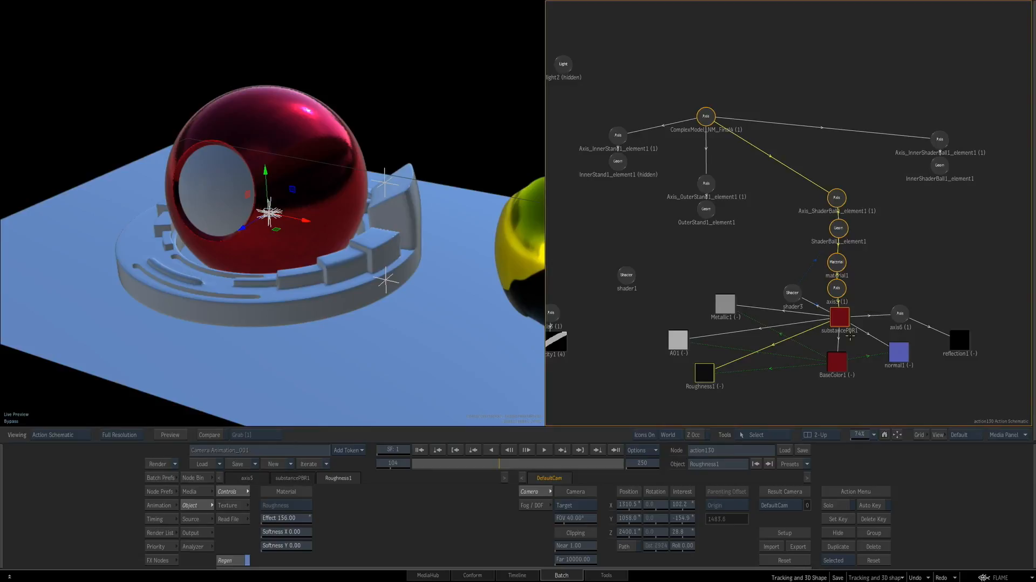
Set Paint Peeling to 0.34 in the advanced parameters of substancePBR1
left_click(839, 316)
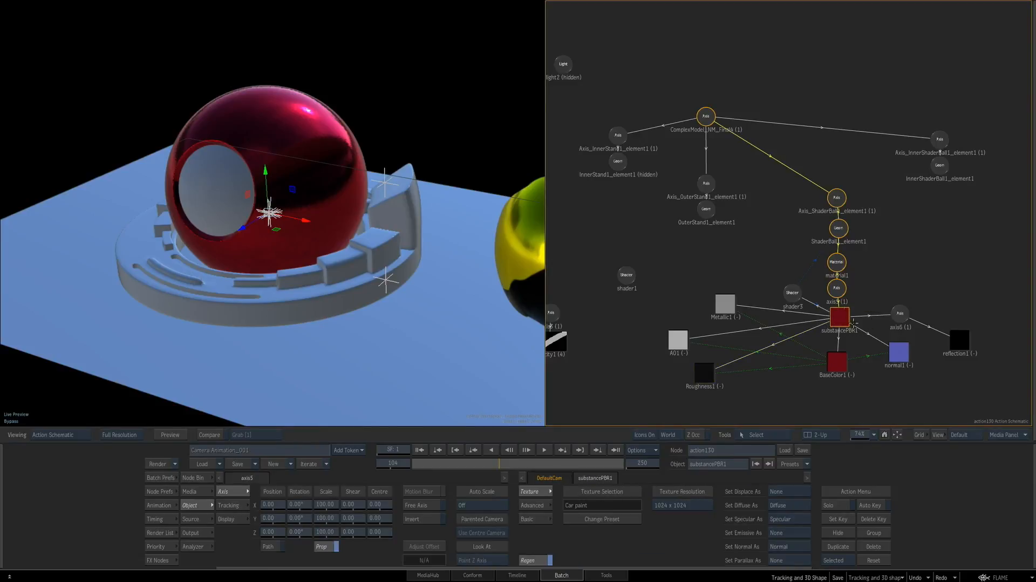
left_click_drag(834, 324, 831, 328)
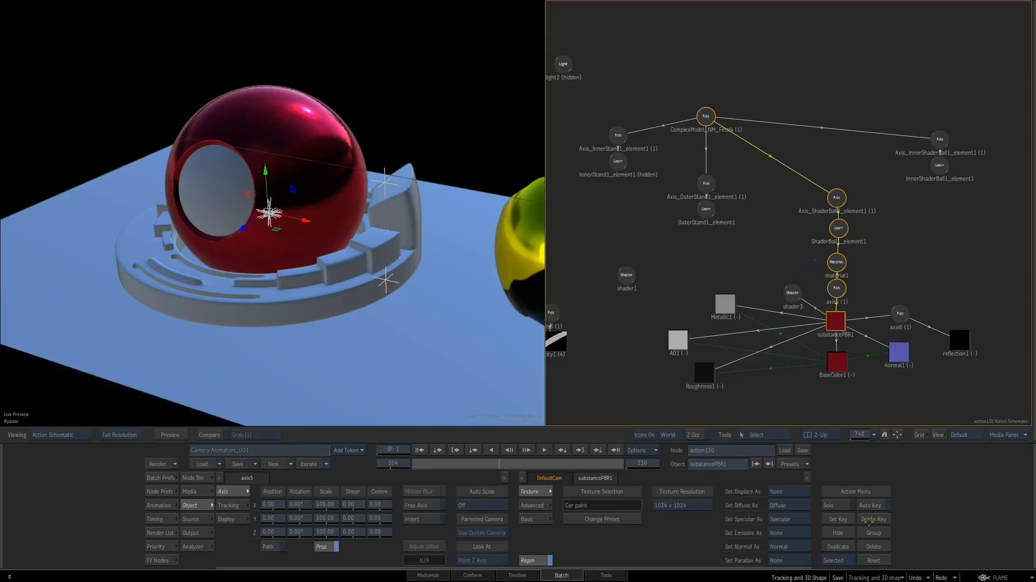
left_click(542, 505)
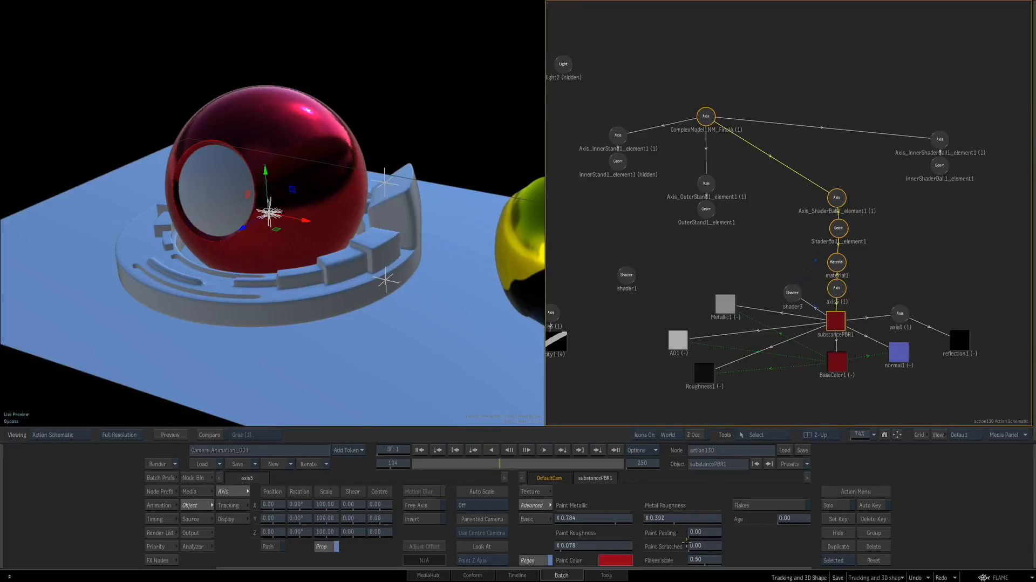
left_click_drag(707, 532, 722, 536)
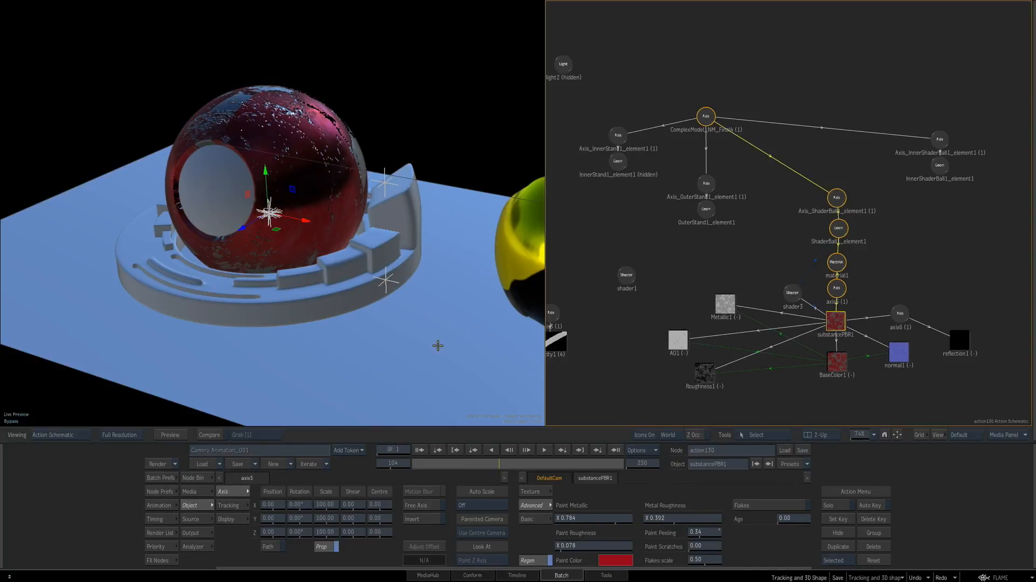
Unhide the Stingray_Reflections1 and Stingray_Ambient_Occlusion1 nodes attached to DefaultCam
key("f")
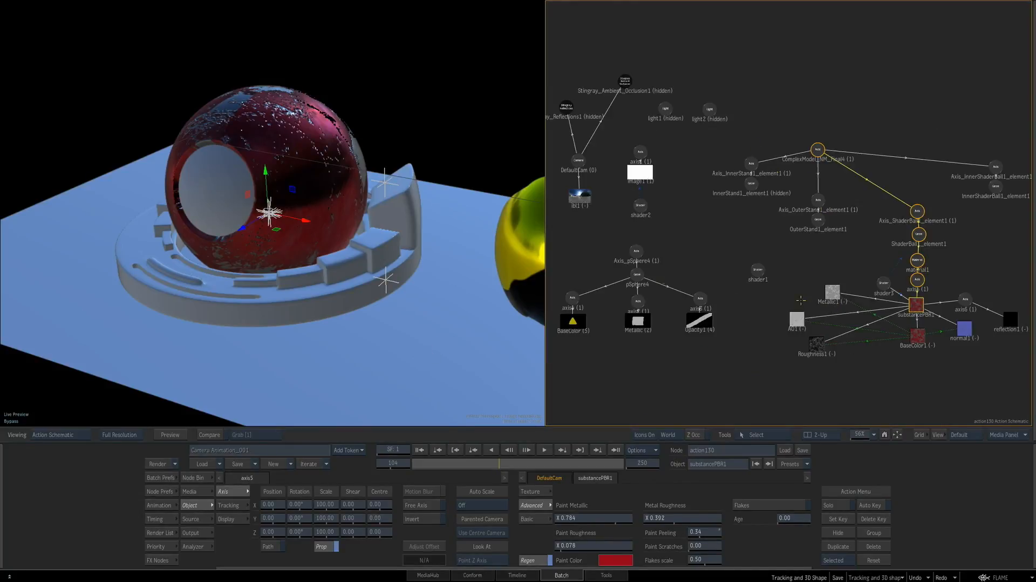
left_click_drag(393, 284, 363, 275)
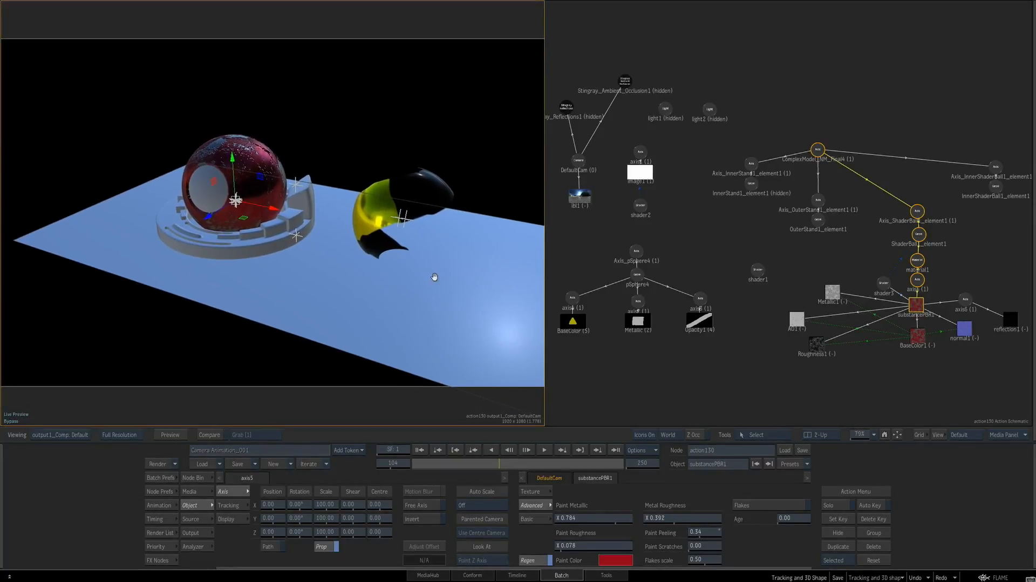
left_click_drag(426, 285, 398, 280)
left_click_drag(672, 125, 723, 124)
left_click(619, 109)
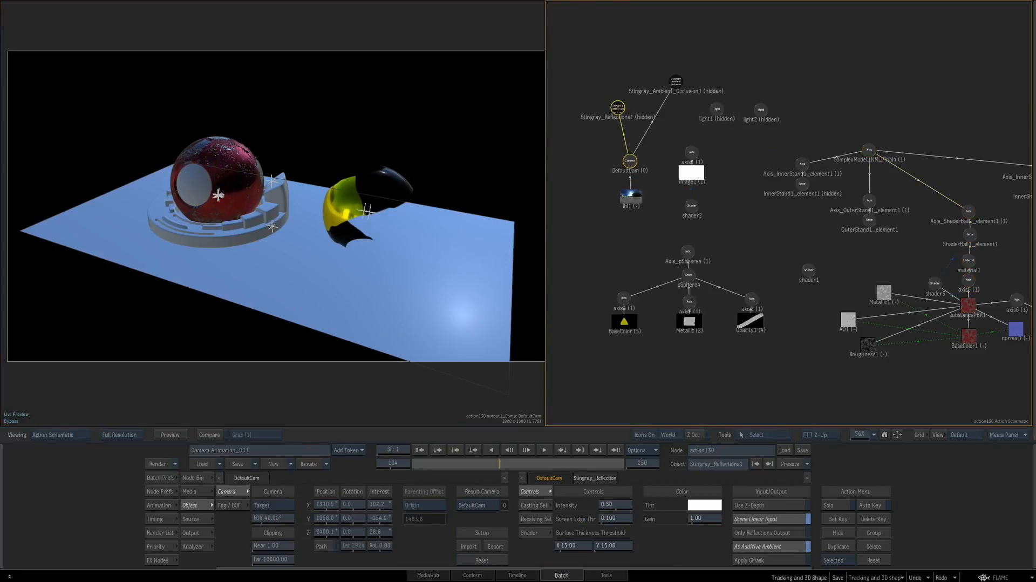
key("shift+h")
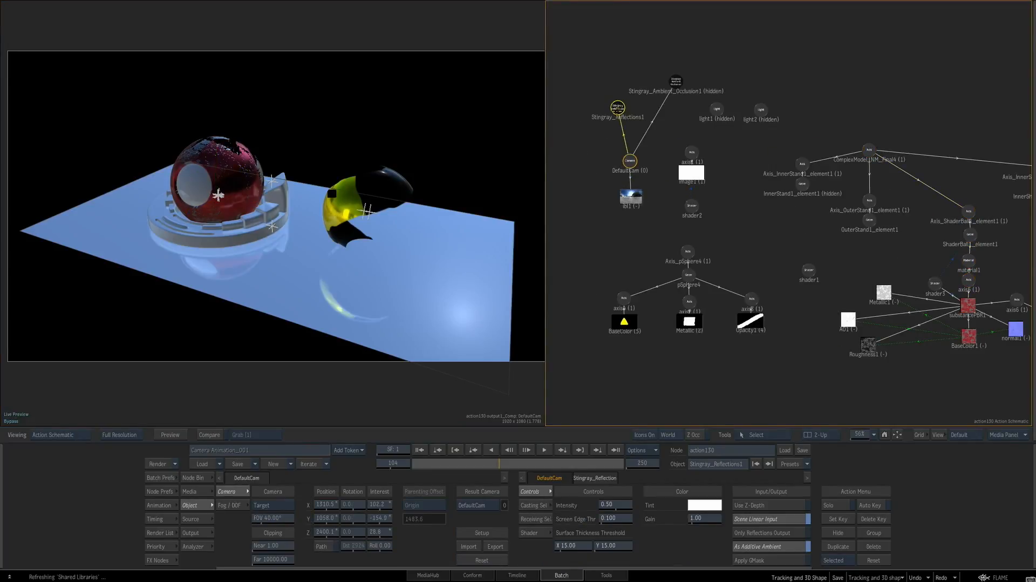
left_click(675, 83)
key("shift+h")
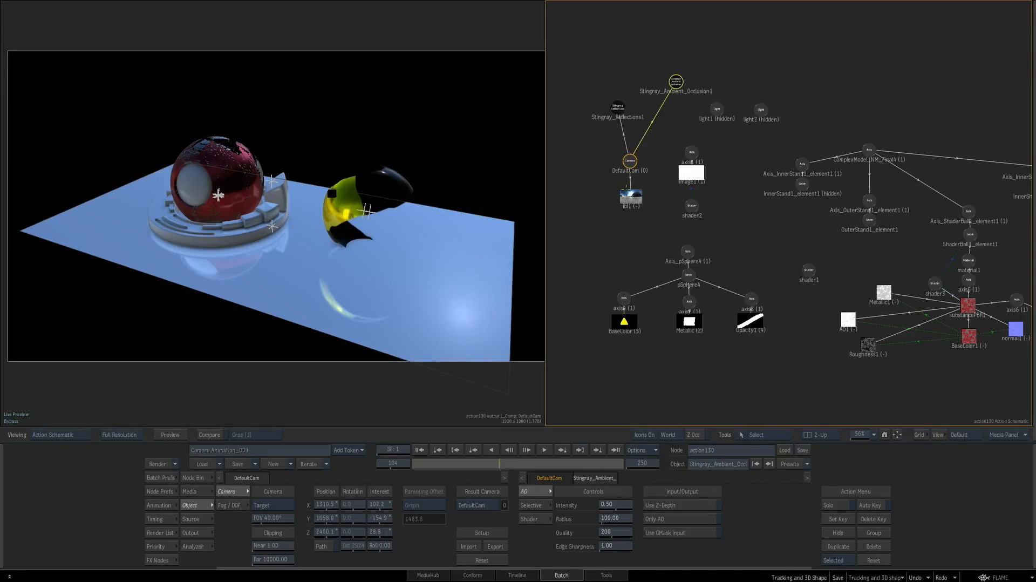
Preview output1's 3D Motion, Z-Depth and Z-Depth HQ render passes and return the view to the Comp pass
left_click(630, 197)
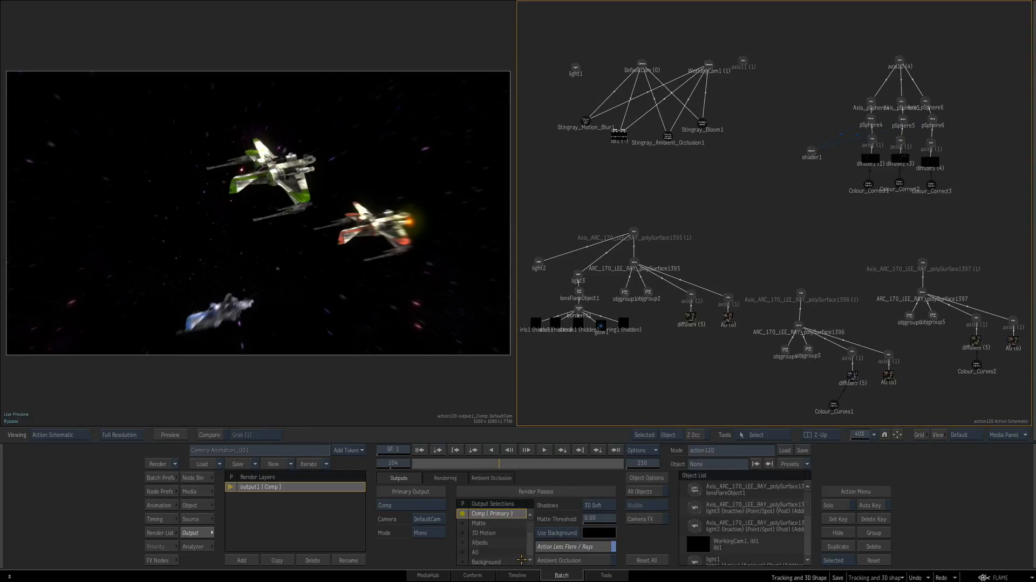
left_click(415, 396)
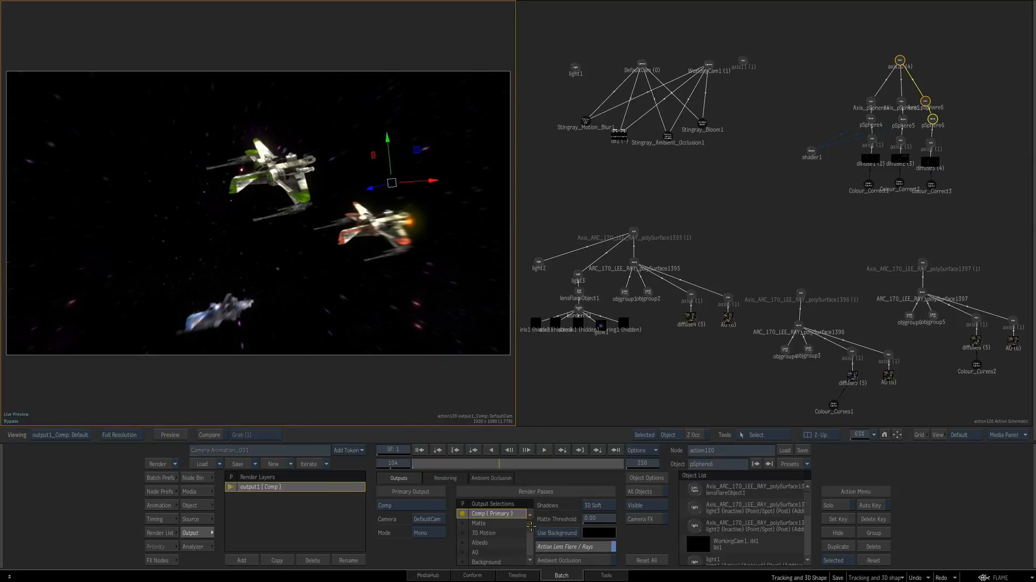
mouse_move(531, 529)
left_mouse_down()
mouse_move(530, 556)
mouse_move(532, 522)
mouse_move(538, 532)
left_mouse_up()
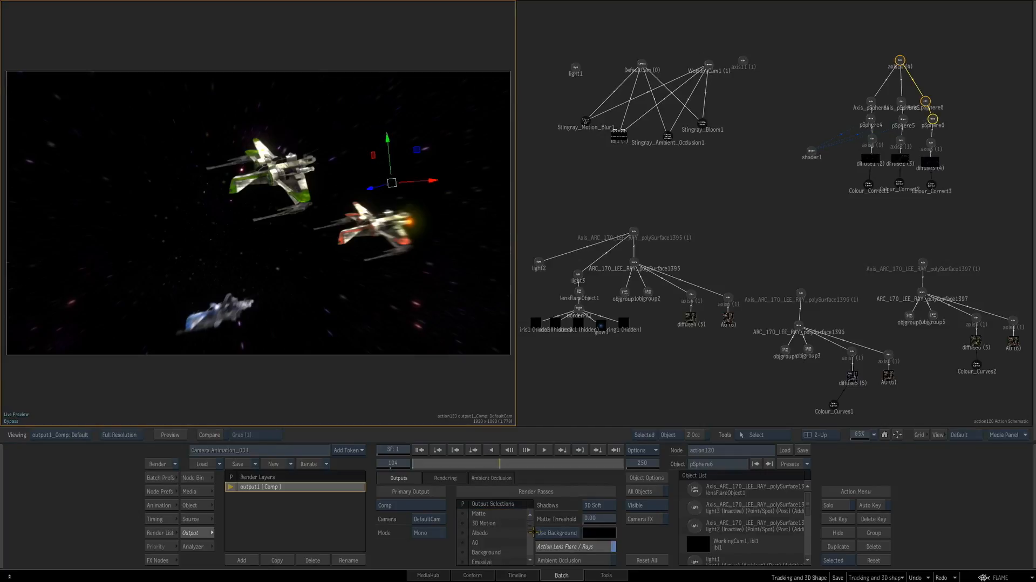
left_click(485, 532)
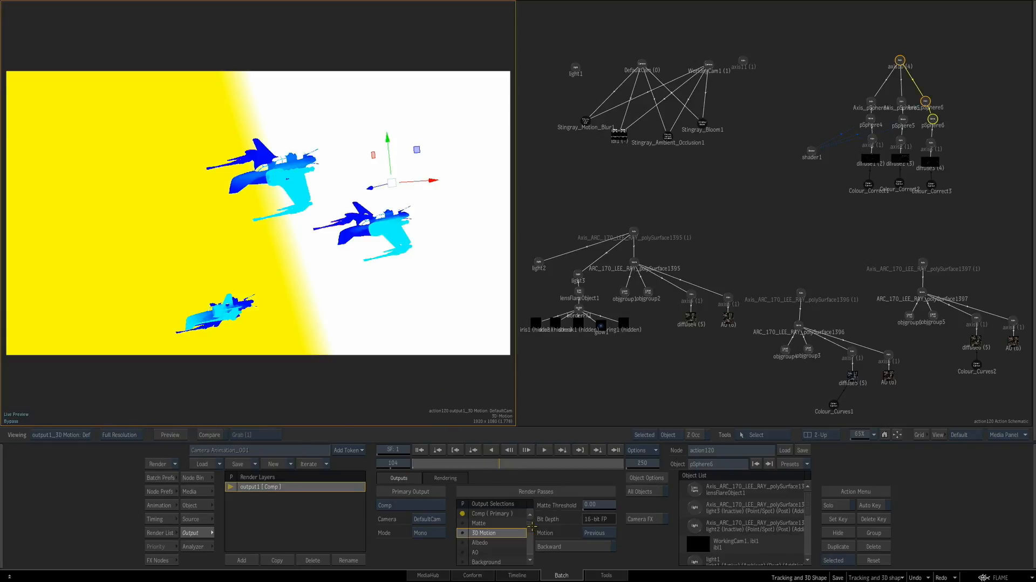
scroll(532, 525, "down", 5)
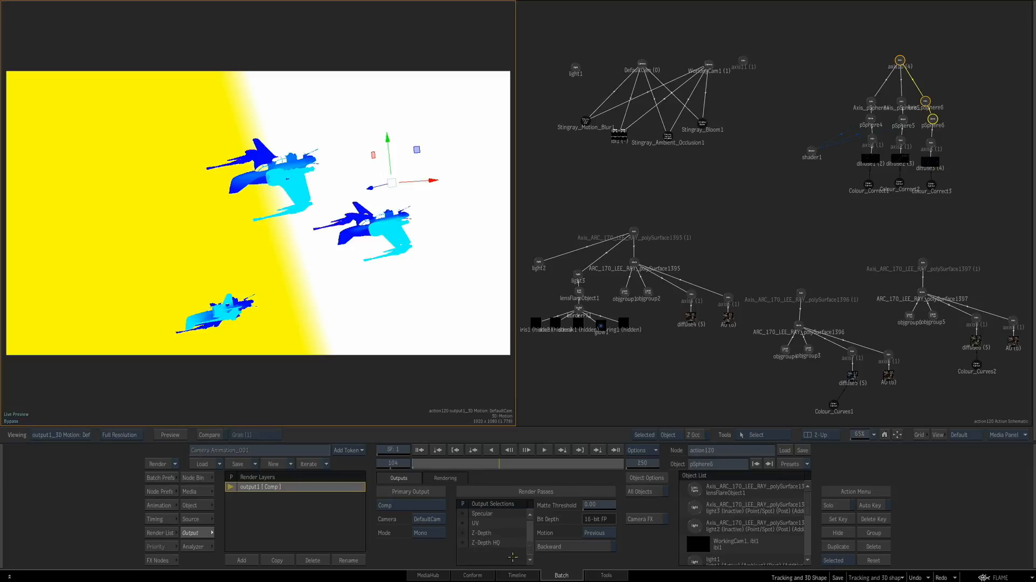
left_click(493, 533)
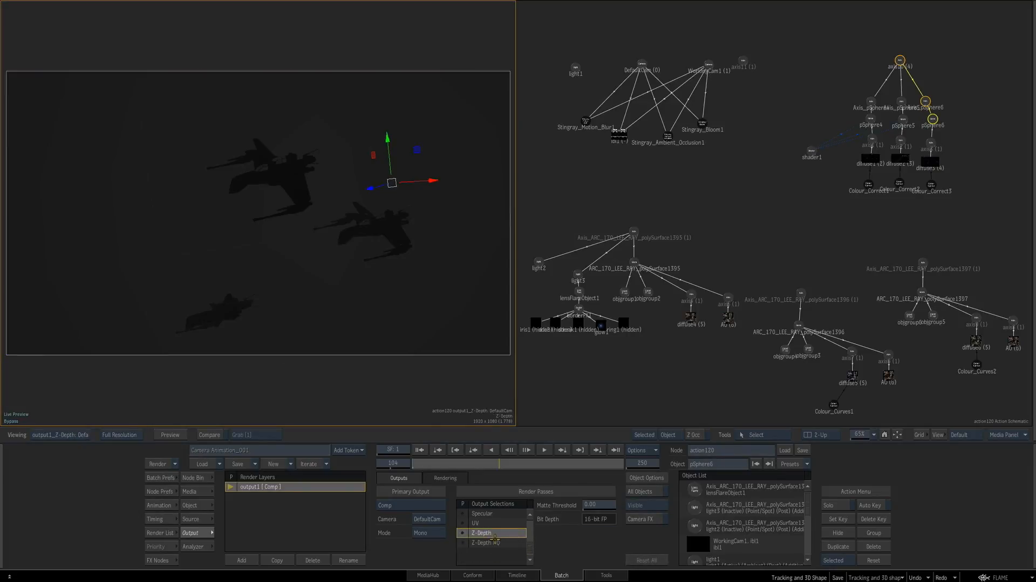
left_click(496, 542)
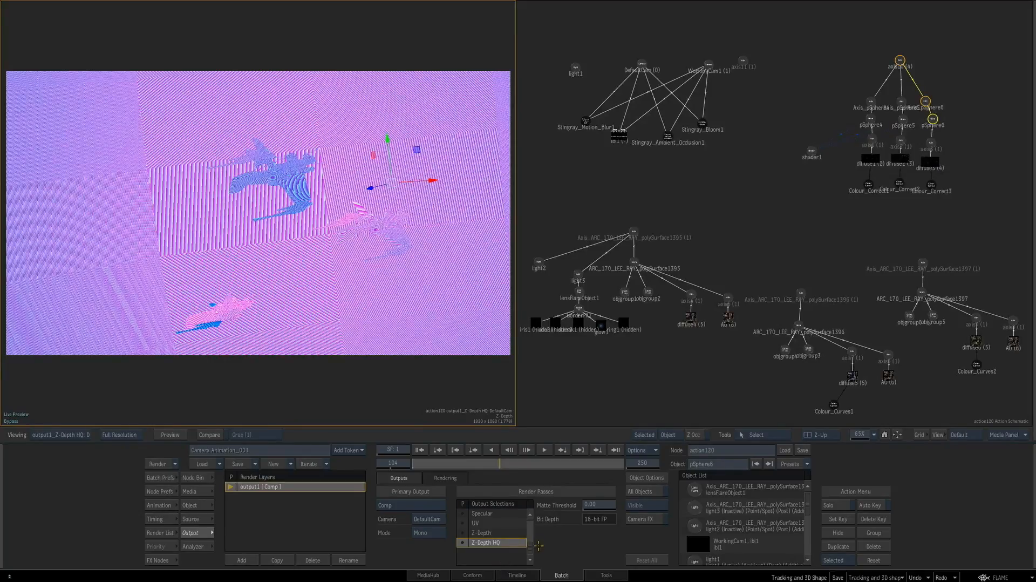
left_click_drag(532, 546, 531, 517)
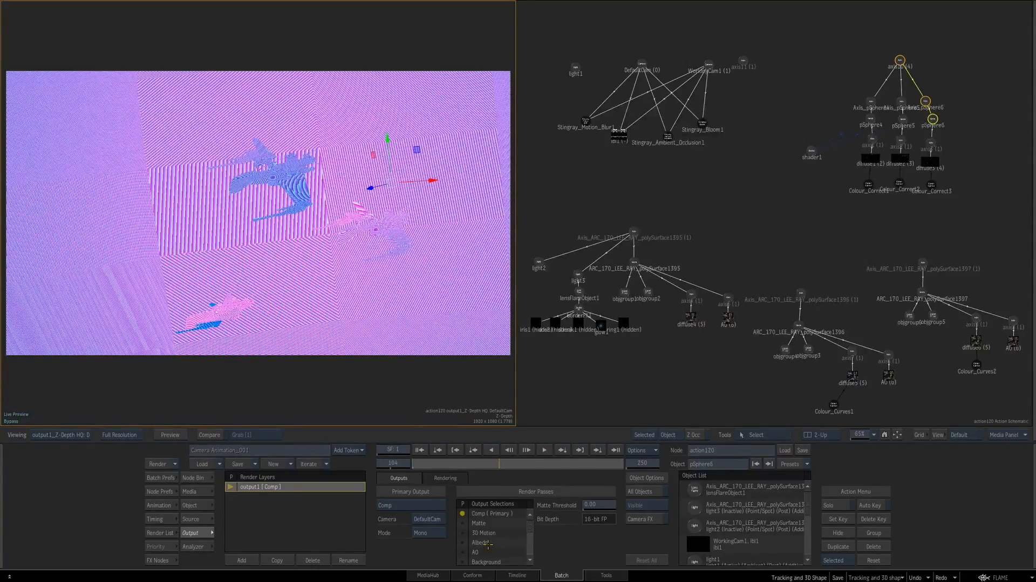
left_click(514, 513)
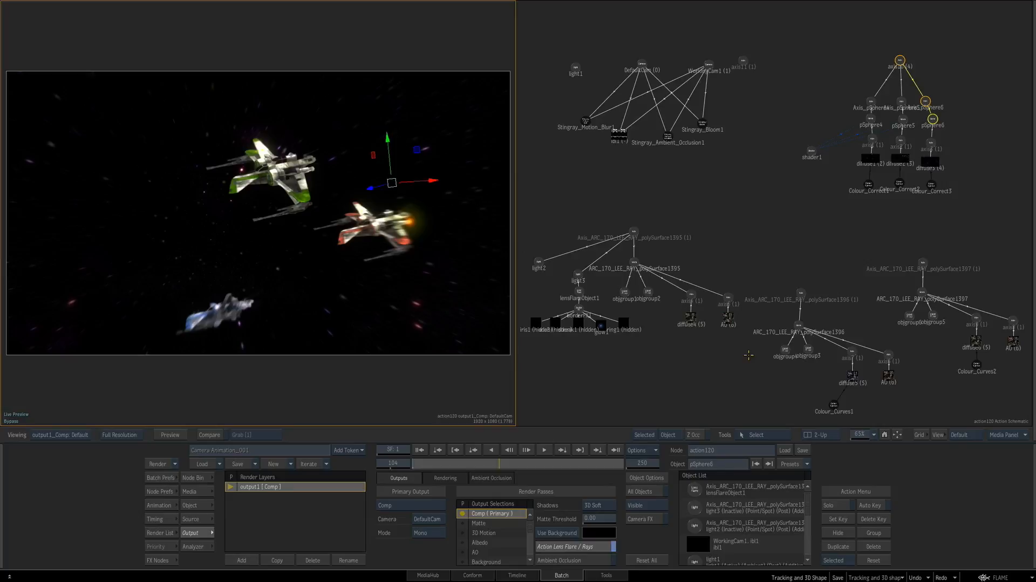
Add a second render layer to action120 and rename it green1
key("Escape")
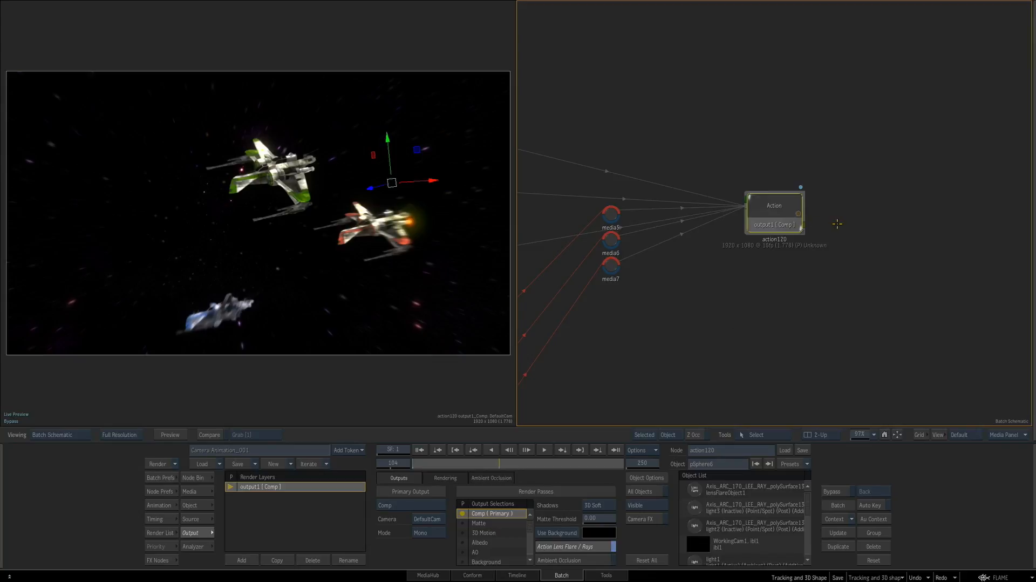
key("Escape")
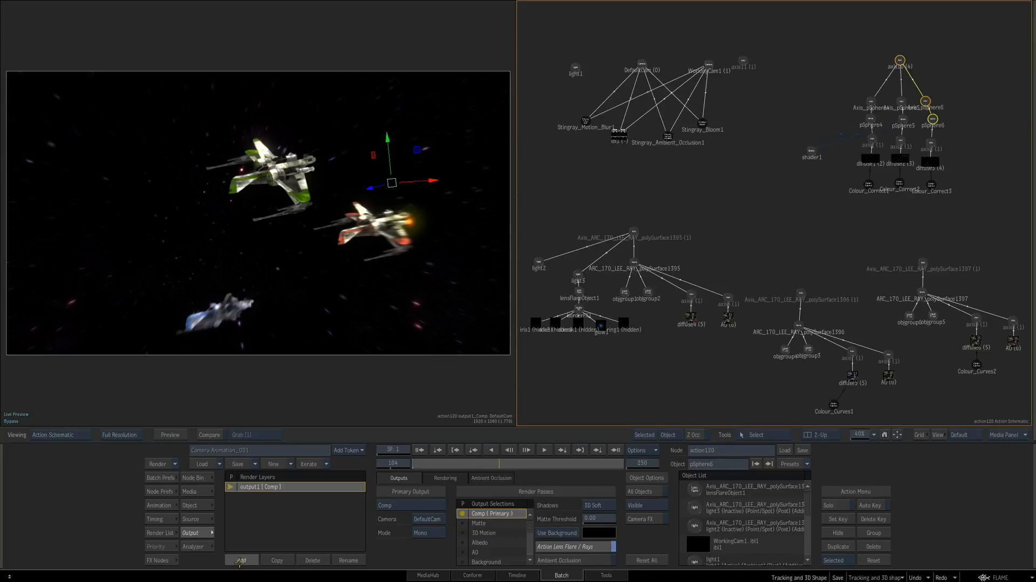
left_click(240, 560)
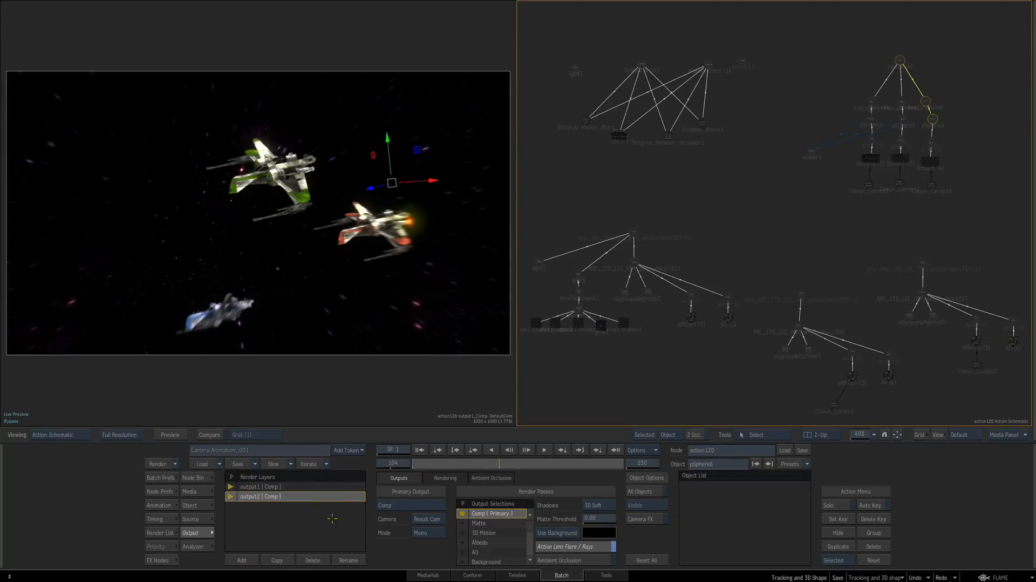
left_click(349, 562)
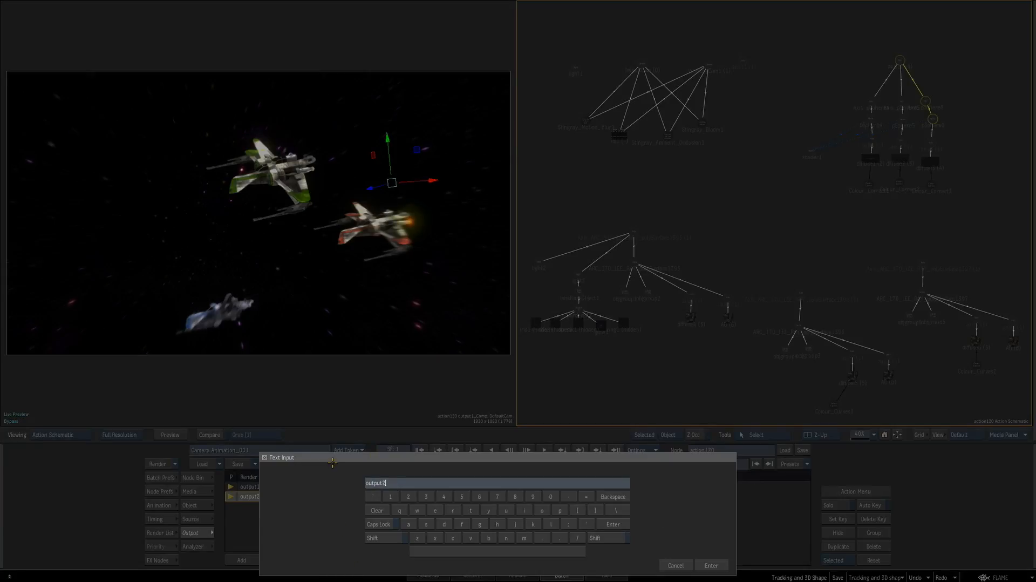
key("BackSpace")
key("BackSpace")
key("BackSpace")
key("BackSpace")
type("green")
left_click(713, 565)
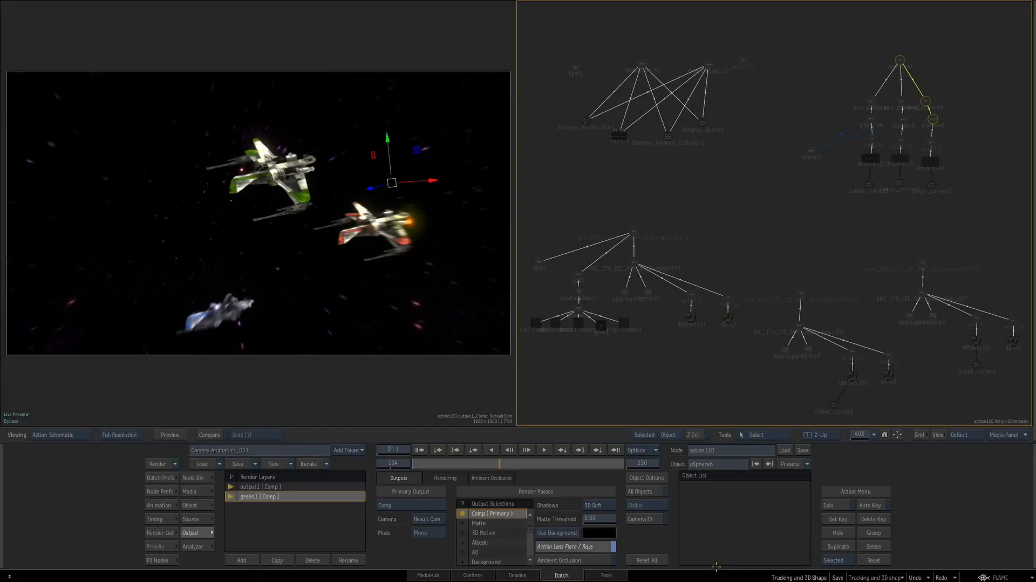
Assign the camera and light nodes and the ARC_170_LEE_RAY_polySurface1397 branch to the green1 output
left_click(396, 395)
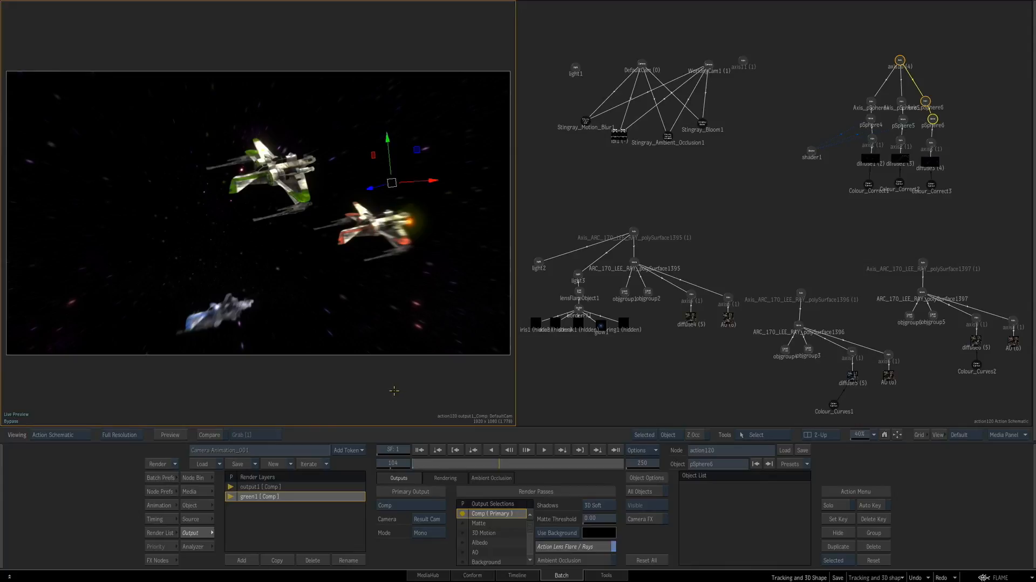
left_click(294, 497)
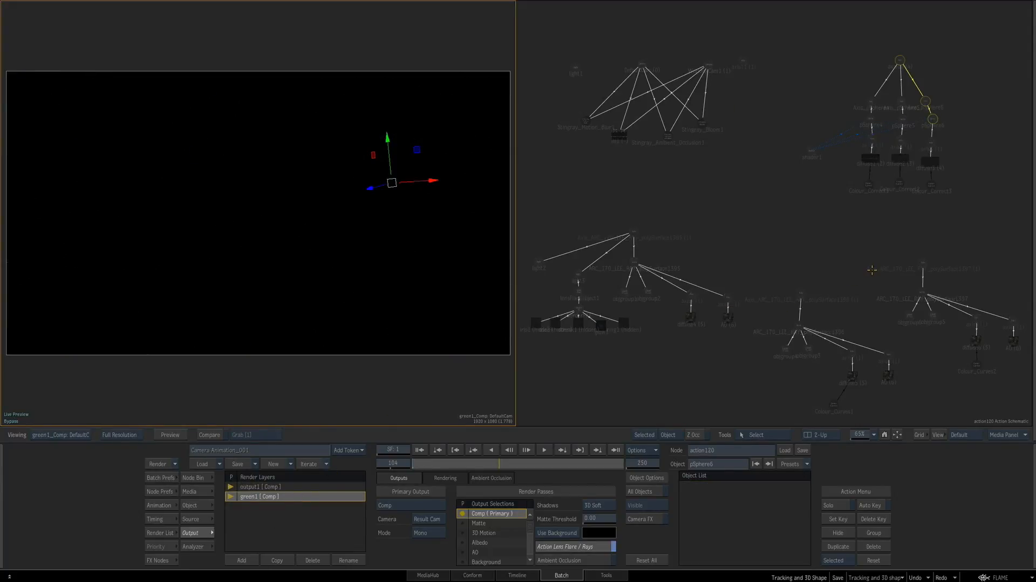
key("shift+o")
left_click_drag(550, 39, 764, 157)
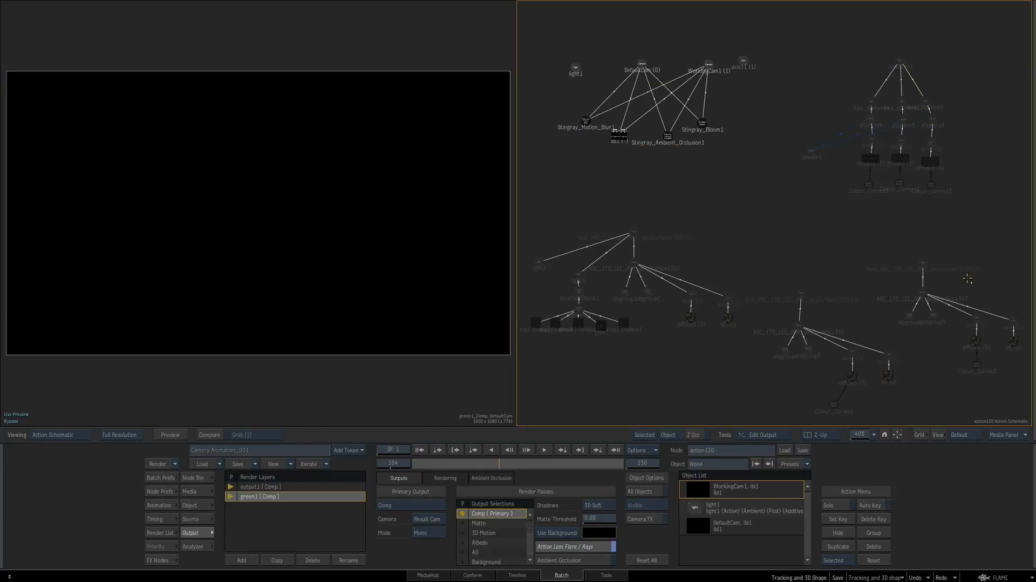
left_click_drag(955, 236, 920, 279)
left_click_drag(905, 349, 801, 281)
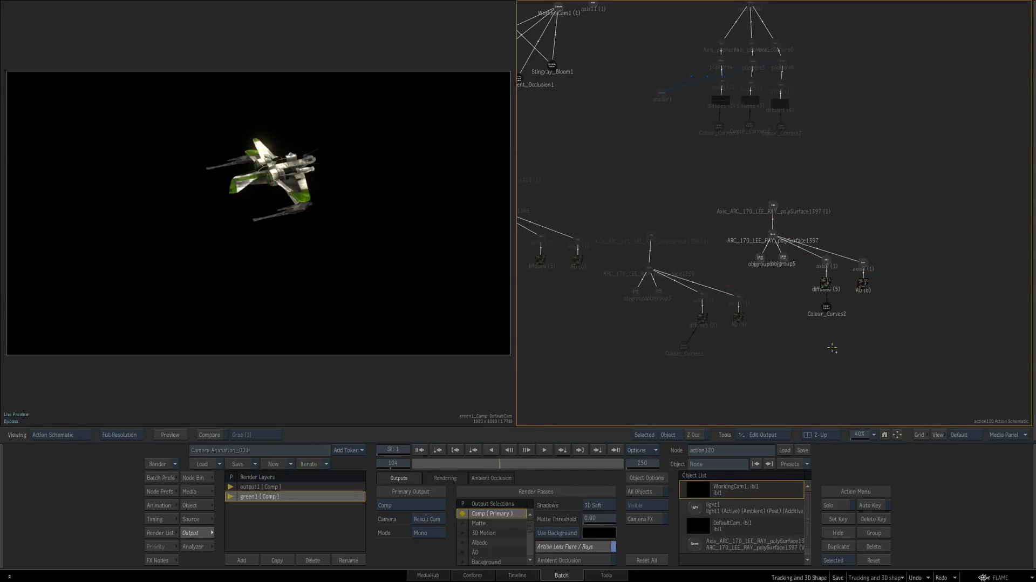
Enable the Matte and 3D Motion render passes for the green1 layer and show the action120 node in the Batch schematic
key("ctrl+f")
left_click(369, 402)
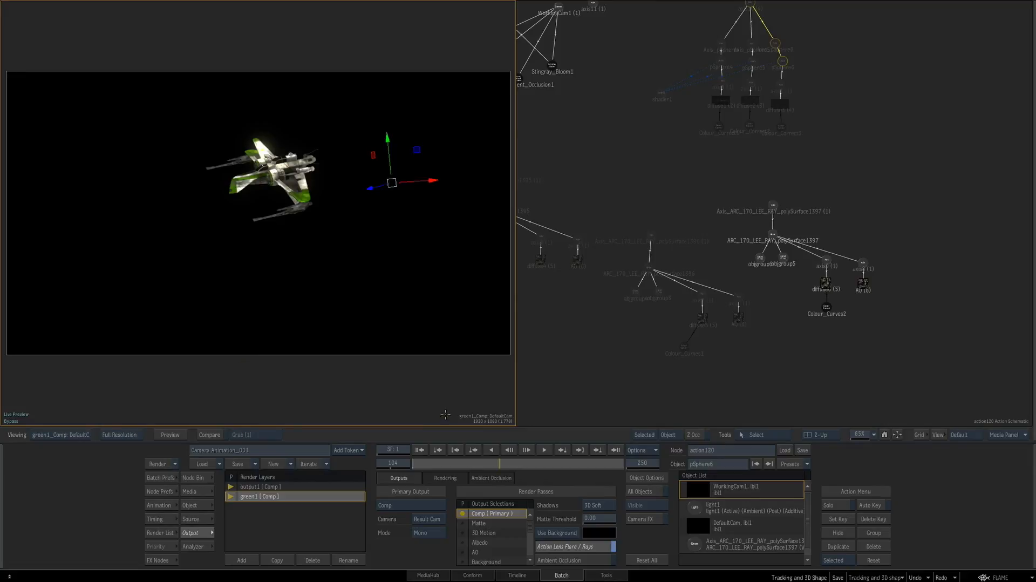
left_click(484, 523)
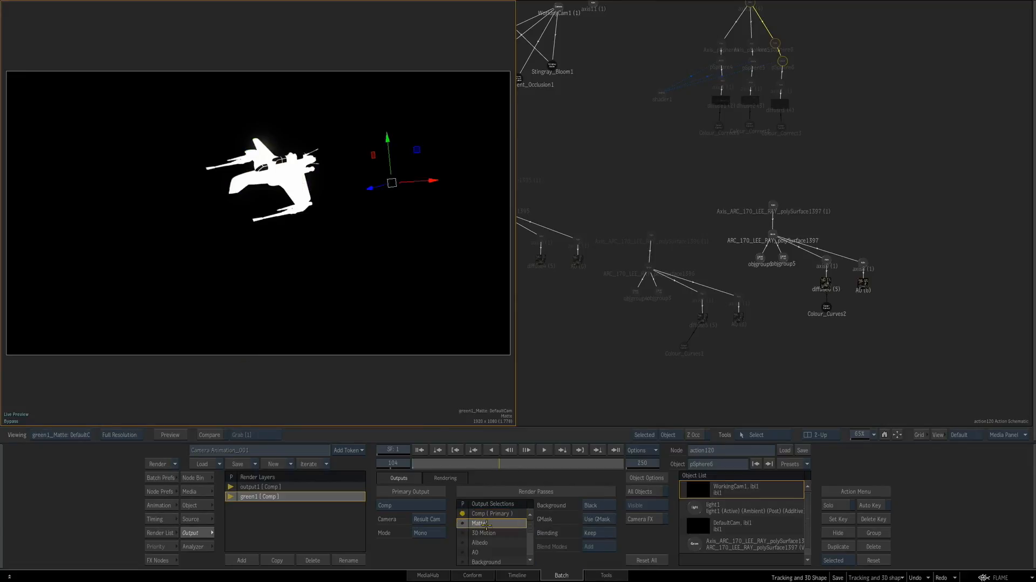
left_click(463, 522)
left_click(498, 533)
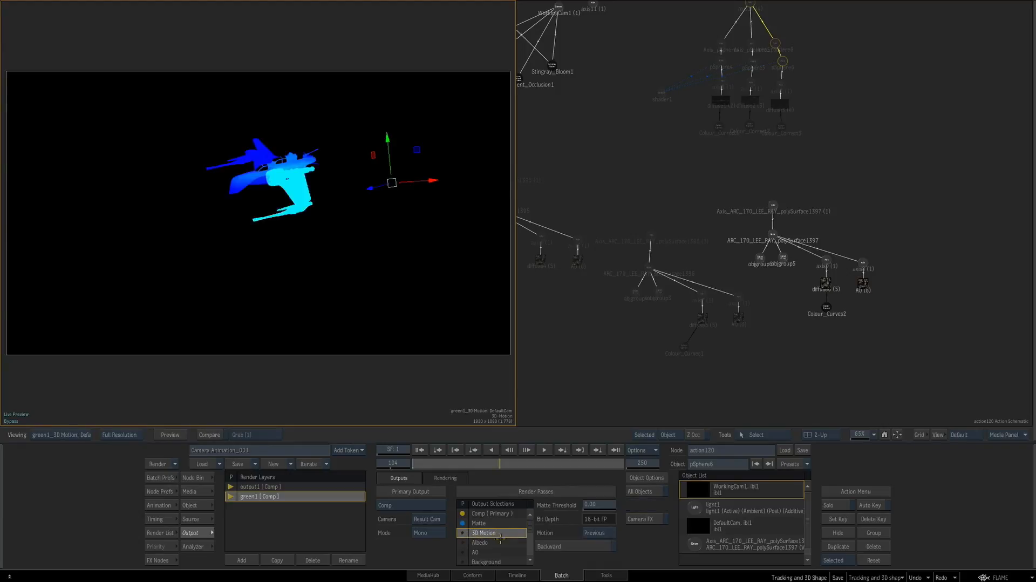
left_click(462, 533)
key("Escape")
left_click_drag(802, 250, 828, 249)
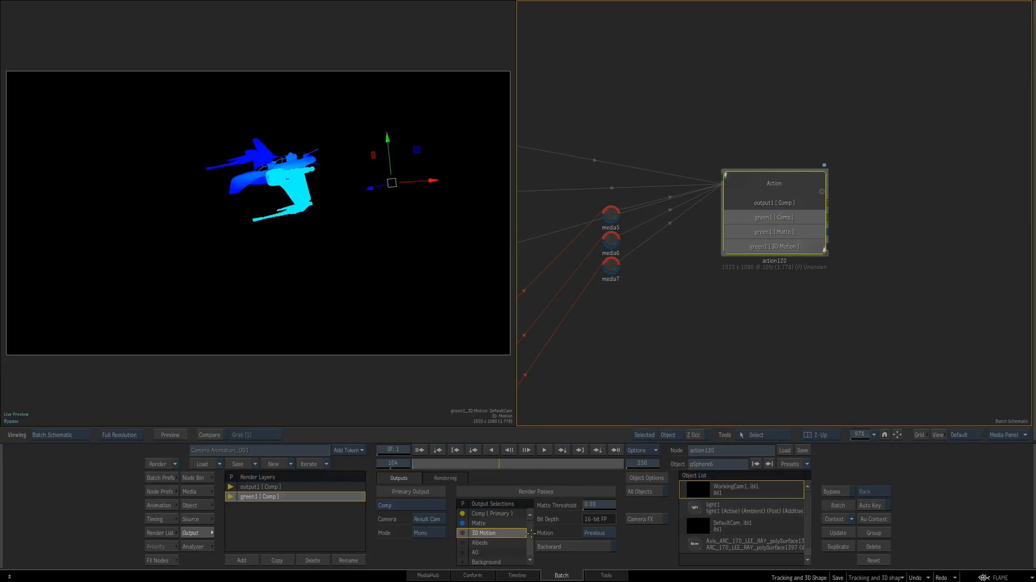
Enable the Z-Depth and AO render passes for the green1 layer
left_click_drag(530, 533, 528, 560)
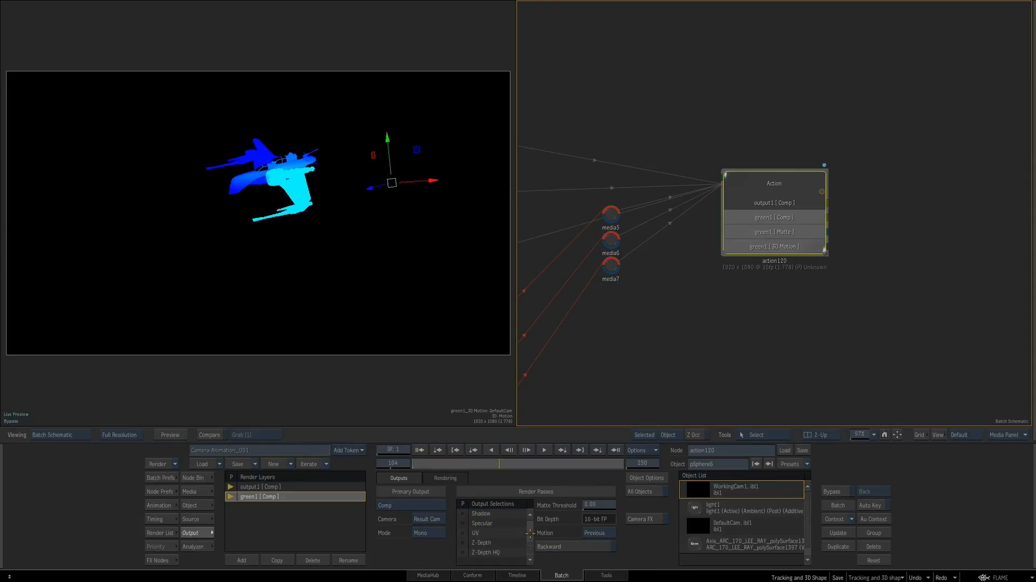
left_click(475, 544)
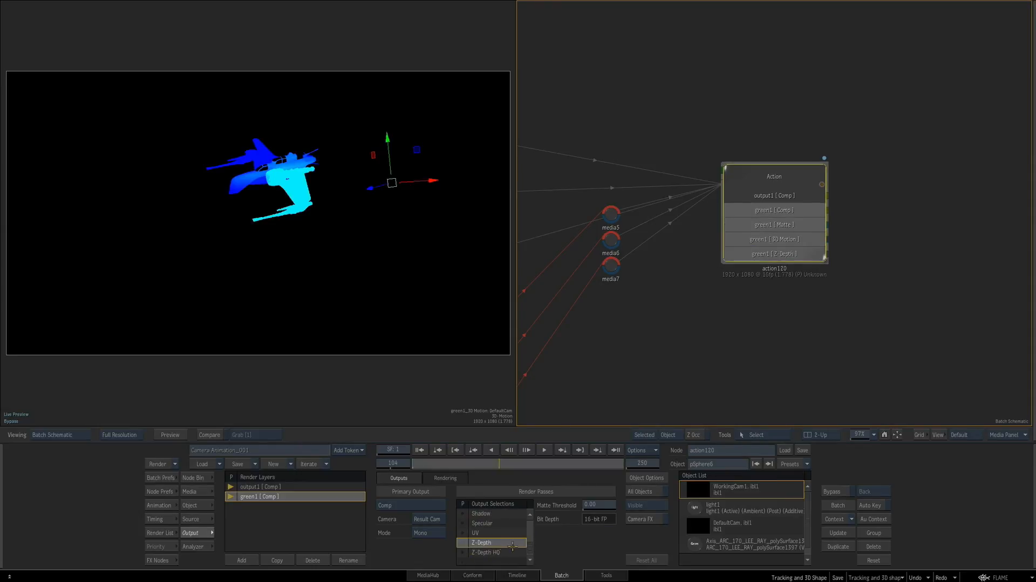
scroll(526, 543, "up", 3)
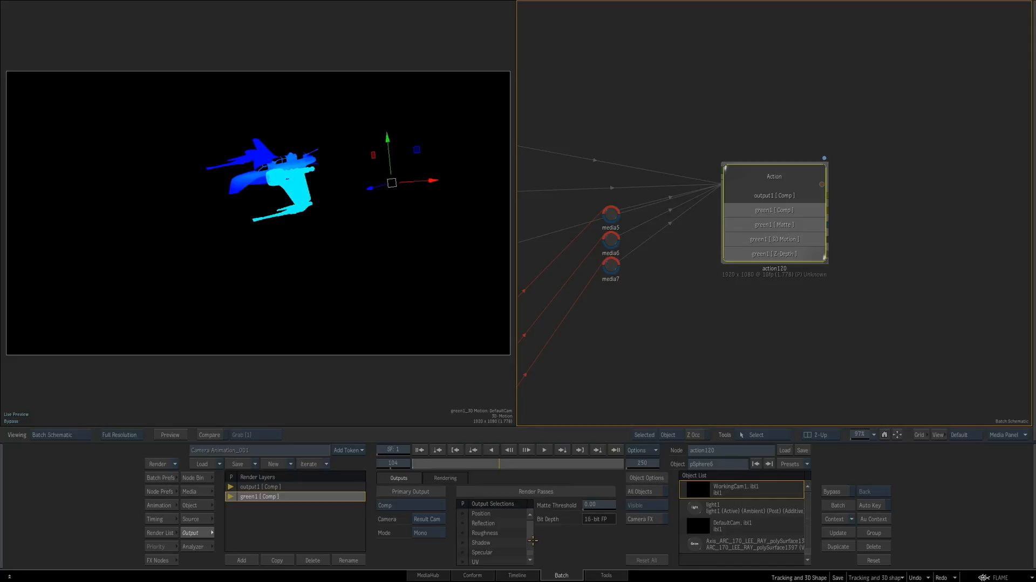
scroll(532, 537, "up", 3)
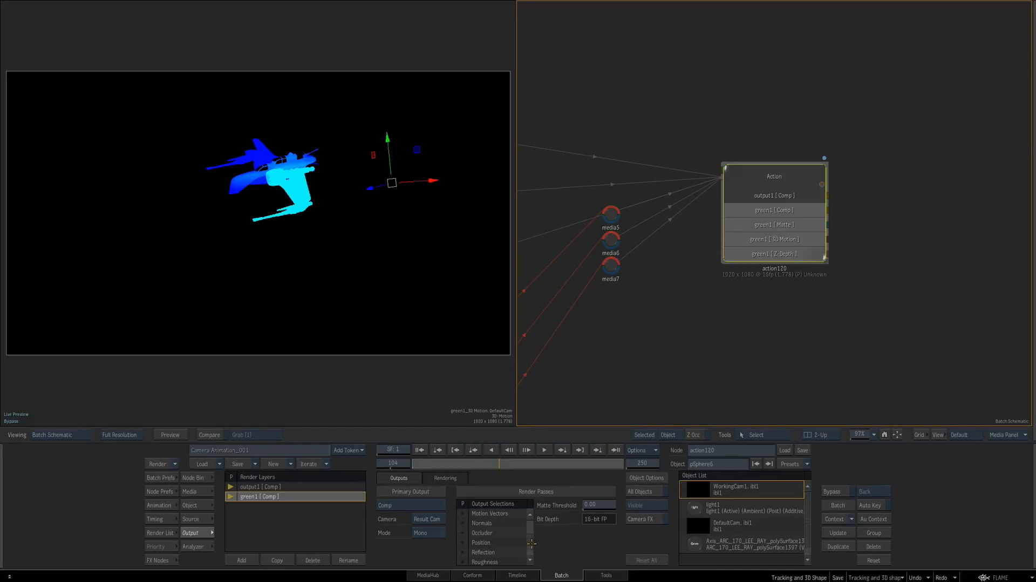
scroll(532, 537, "up", 3)
scroll(531, 533, "up", 4)
left_click(463, 532)
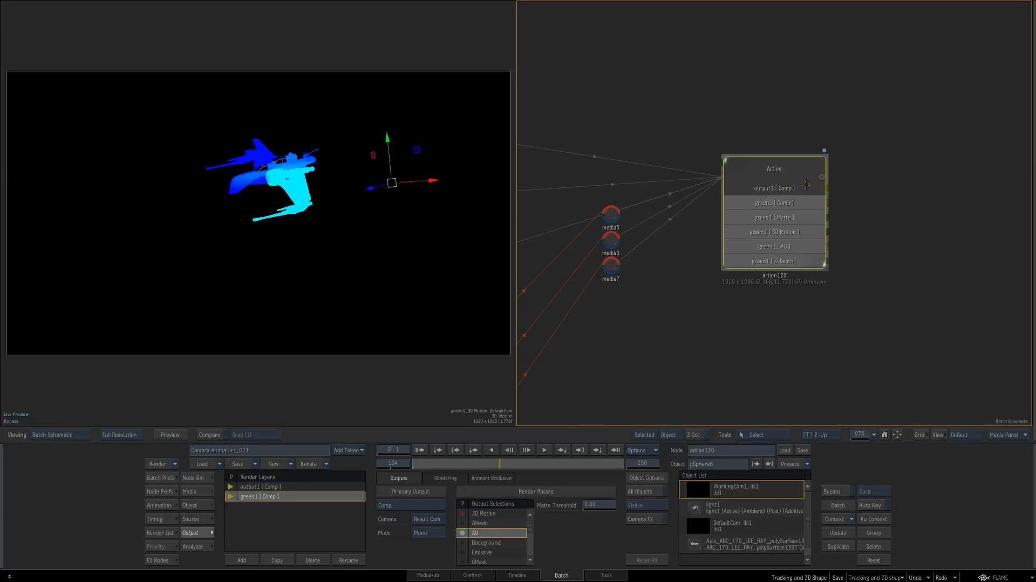
Cycle the viewport through the enabled render passes of green1 to examine each one
left_click(389, 401)
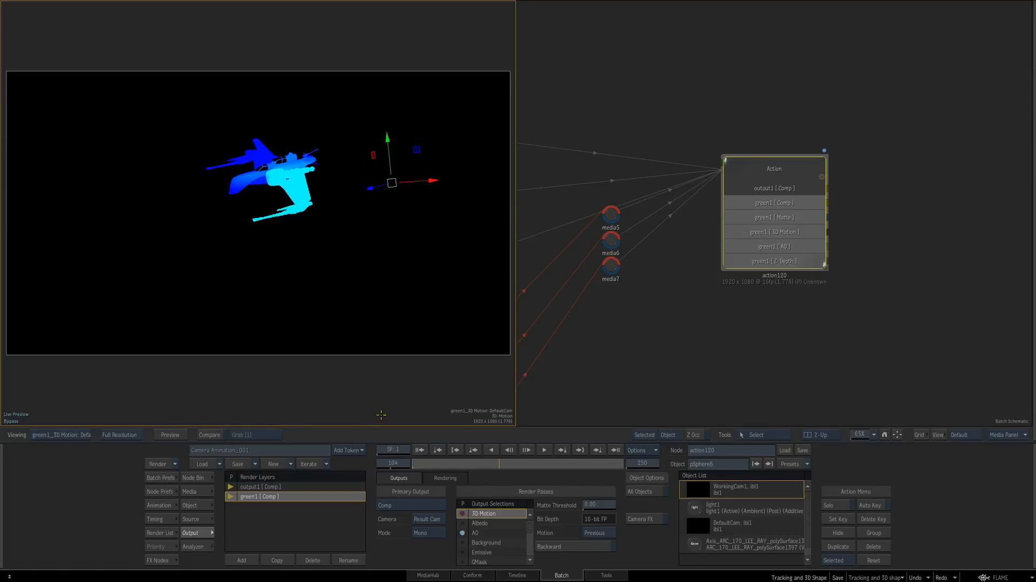
key("F4")
key("shift+F4")
key("shift+F4")
key("F4")
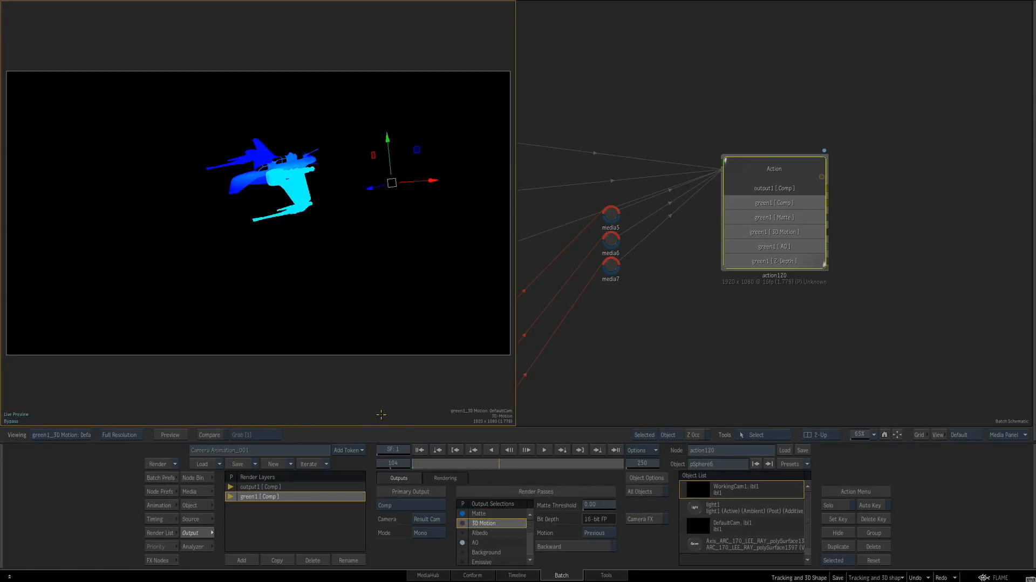
key("F4")
key("F4")
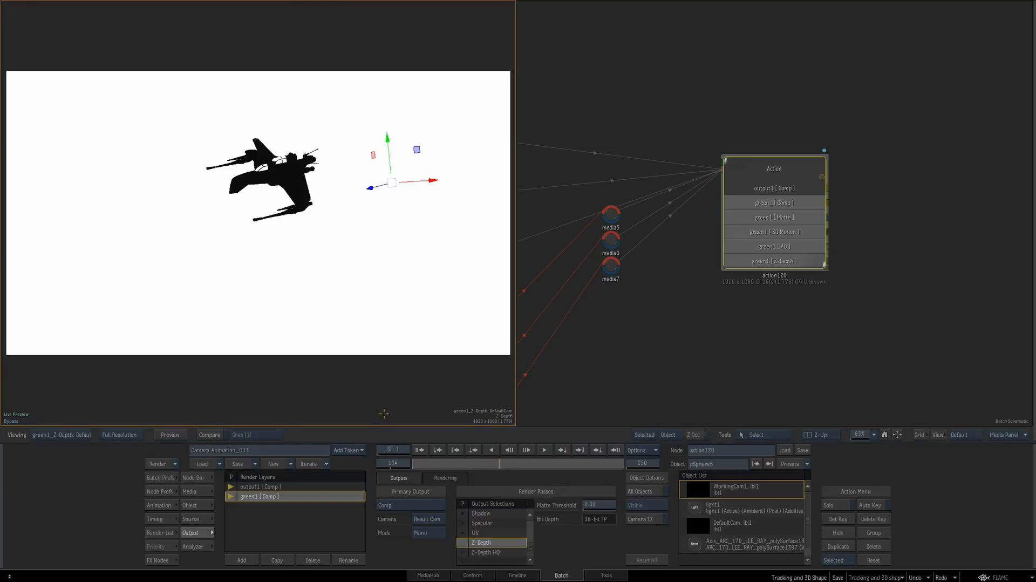
key("F4")
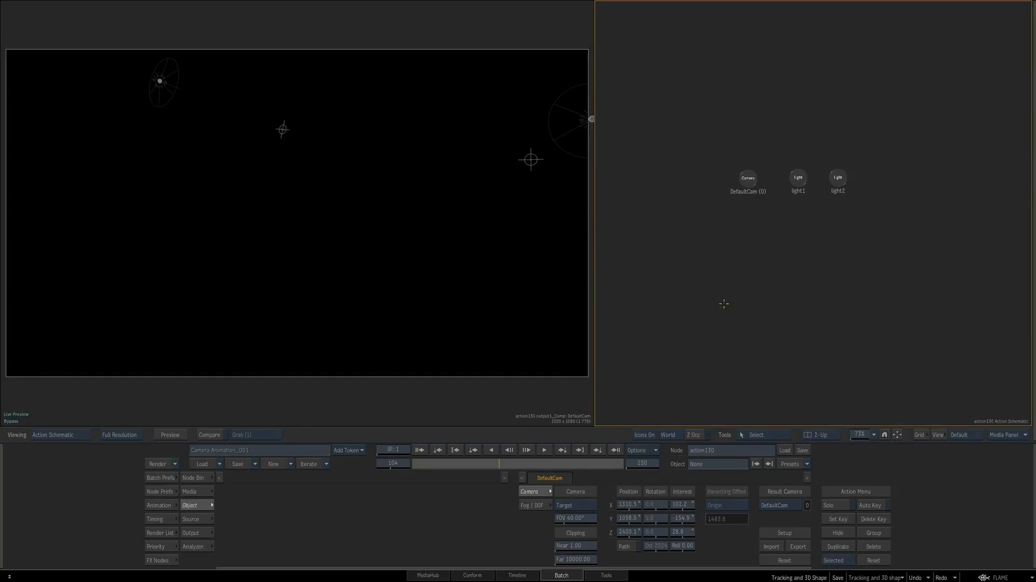
Try importing the Hypershade shader ball FBX model as Action Objects, and undo the import
right_click(801, 258)
left_click(841, 268)
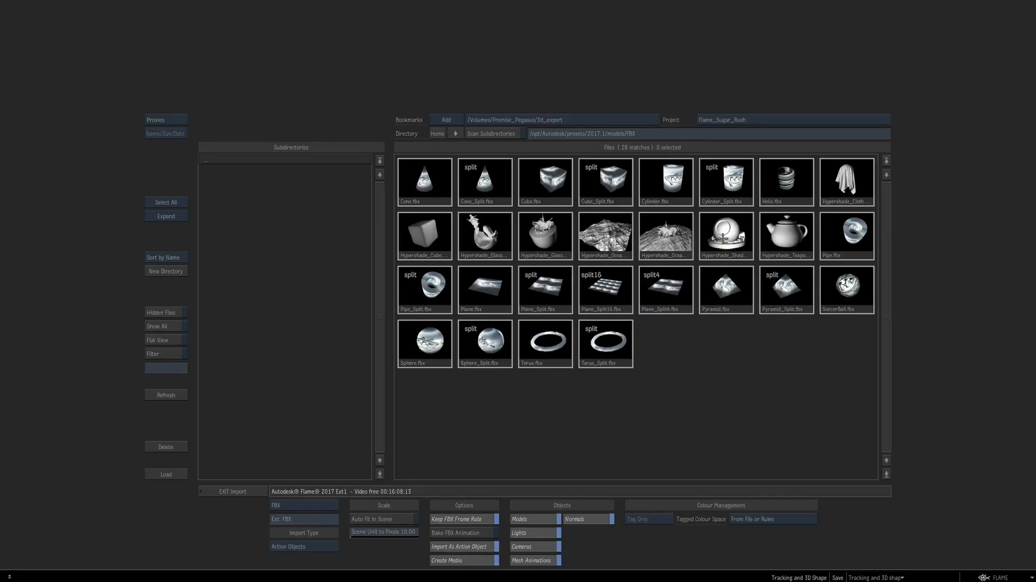
left_click(724, 239)
left_click(166, 474)
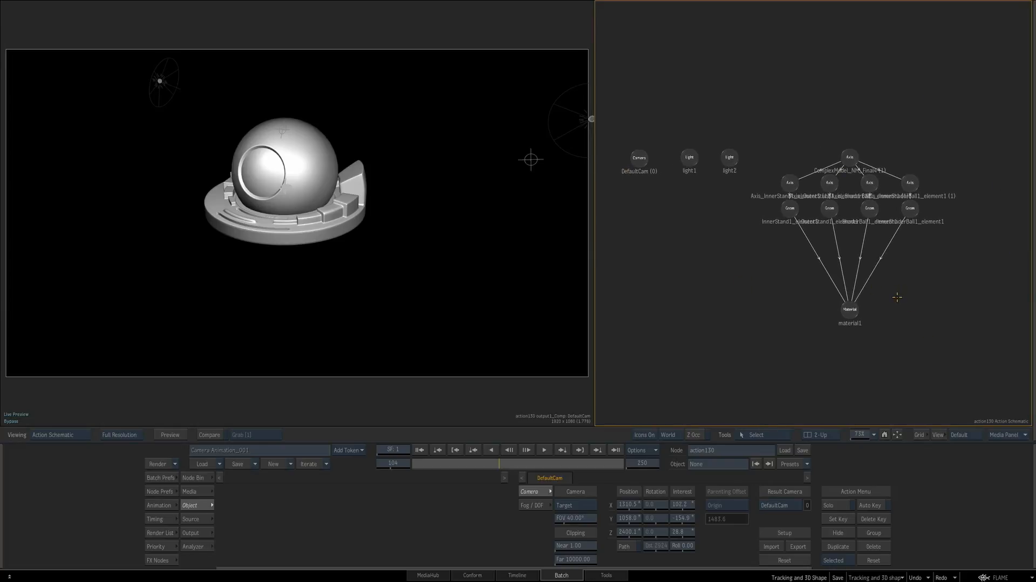
key("ctrl+z")
Import Hypershade_ShaderBall.fbx into the Action schematic with the import type set to Read File
right_click(801, 277)
left_click(807, 284)
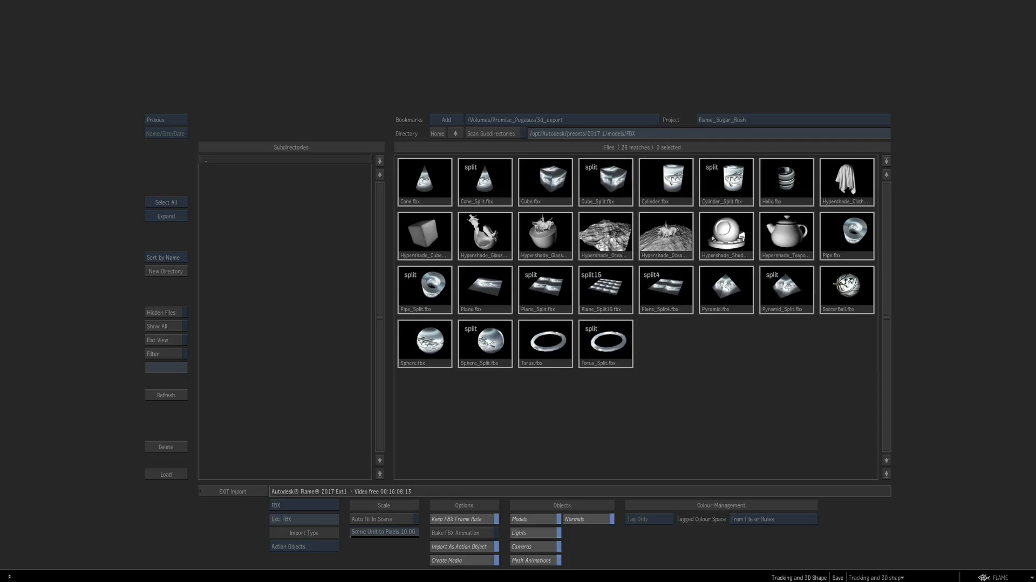
left_click(724, 238)
left_click(315, 544)
left_click(316, 533)
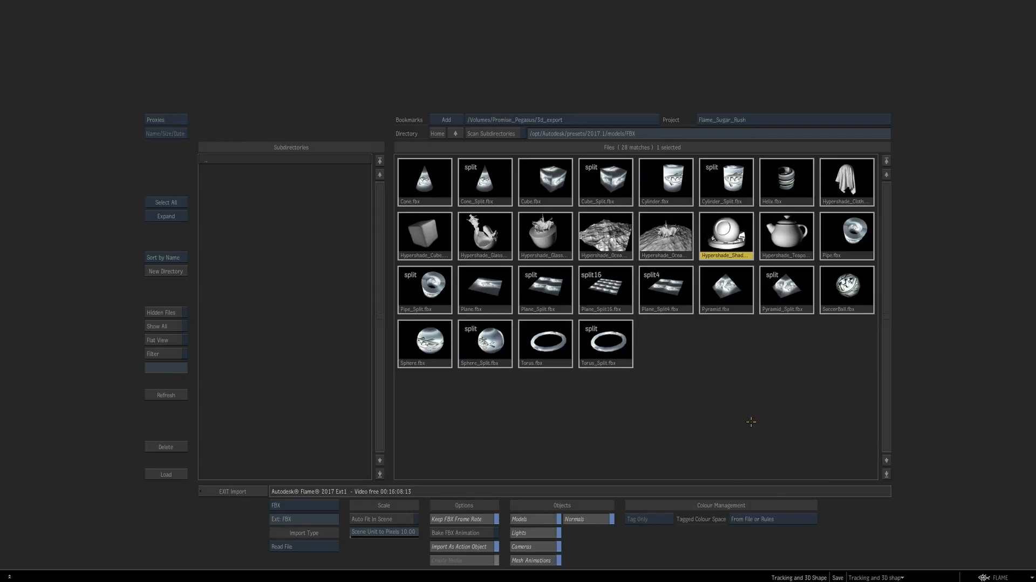
left_click(165, 474)
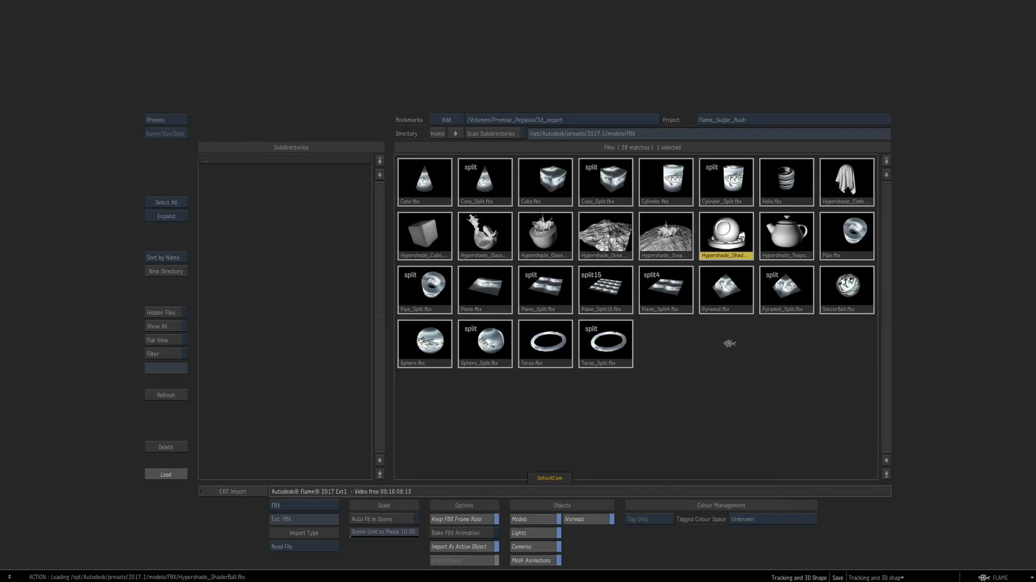
left_click_drag(770, 159, 881, 233)
scroll(906, 263, "up", 5)
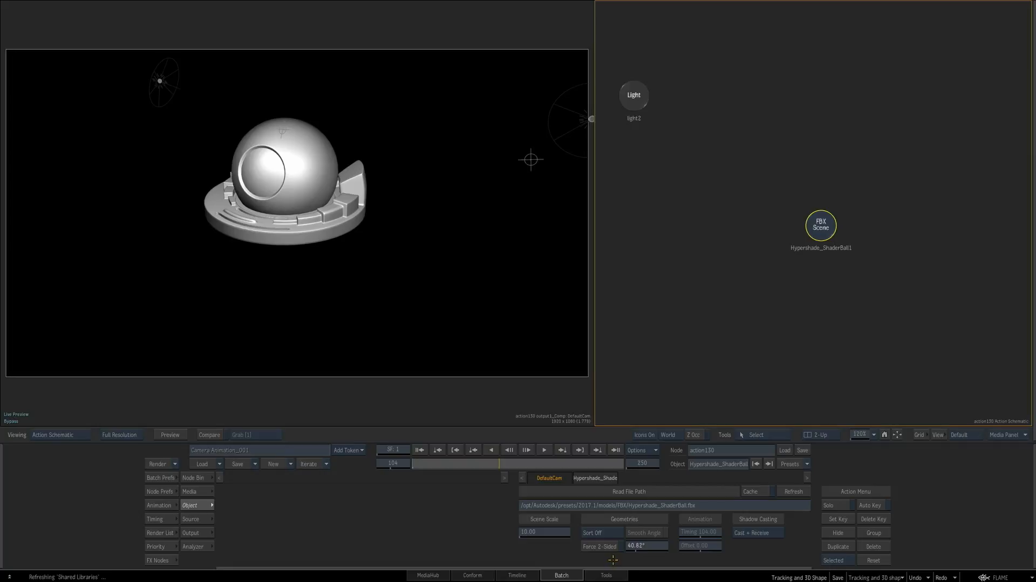
left_click_drag(817, 234, 835, 235)
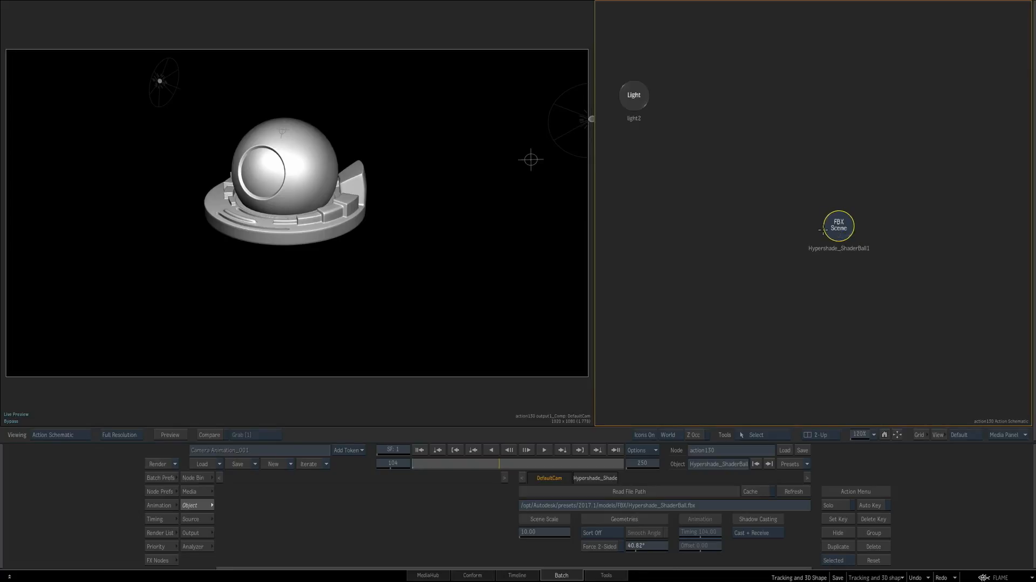
Open the Hypershade_ShaderBall1 FBX Scene group, examine its axis, geometry and material nodes, and return to the main Action schematic
double_click(847, 243)
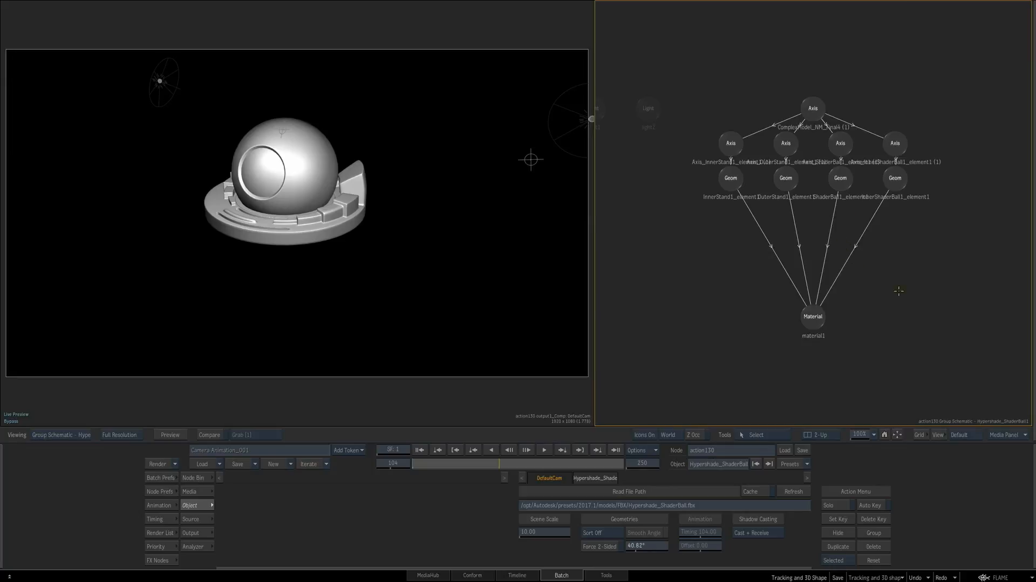
left_click_drag(896, 329, 889, 332)
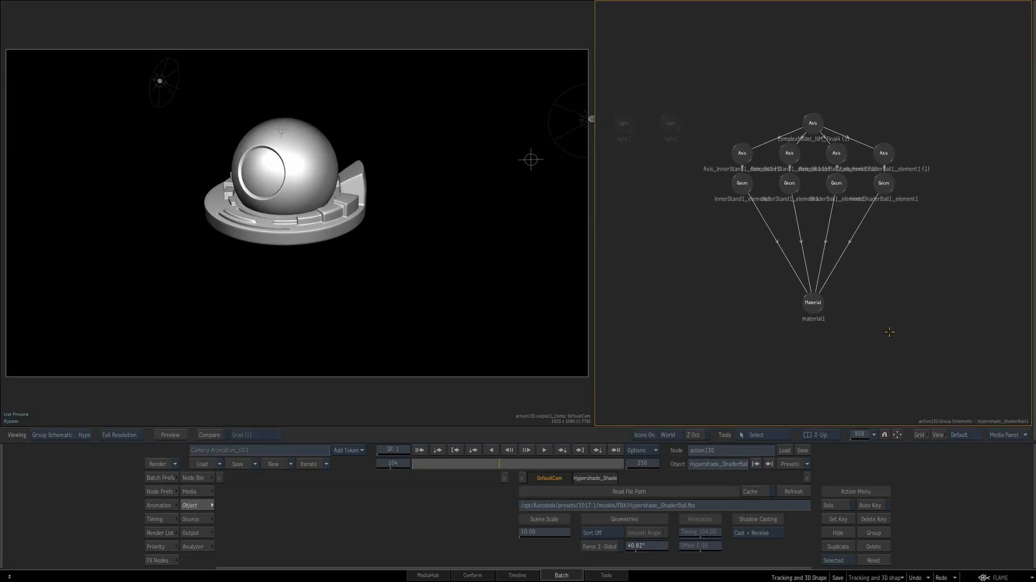
left_click_drag(813, 123, 813, 115)
left_click_drag(671, 248, 775, 261)
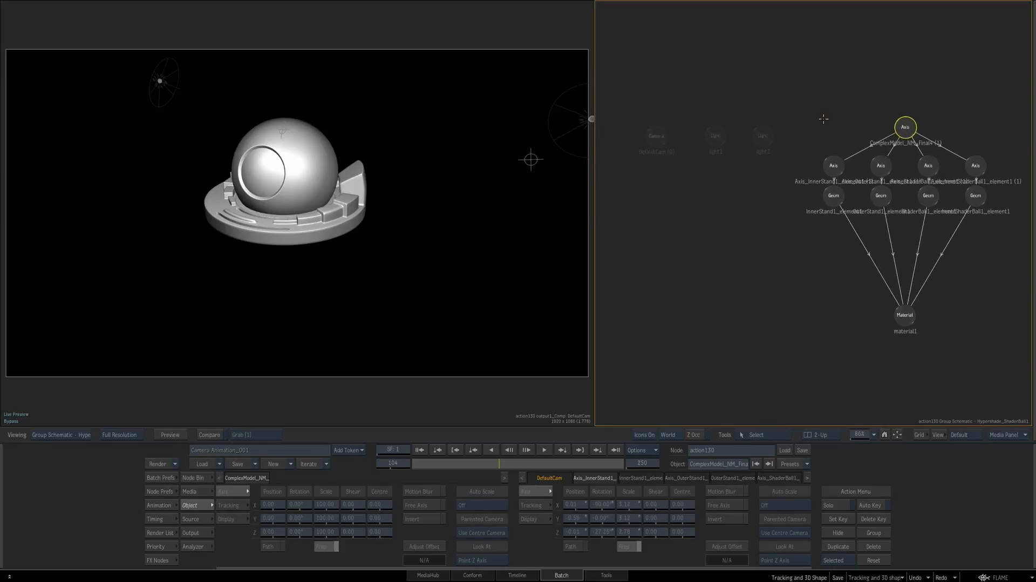
double_click(822, 246)
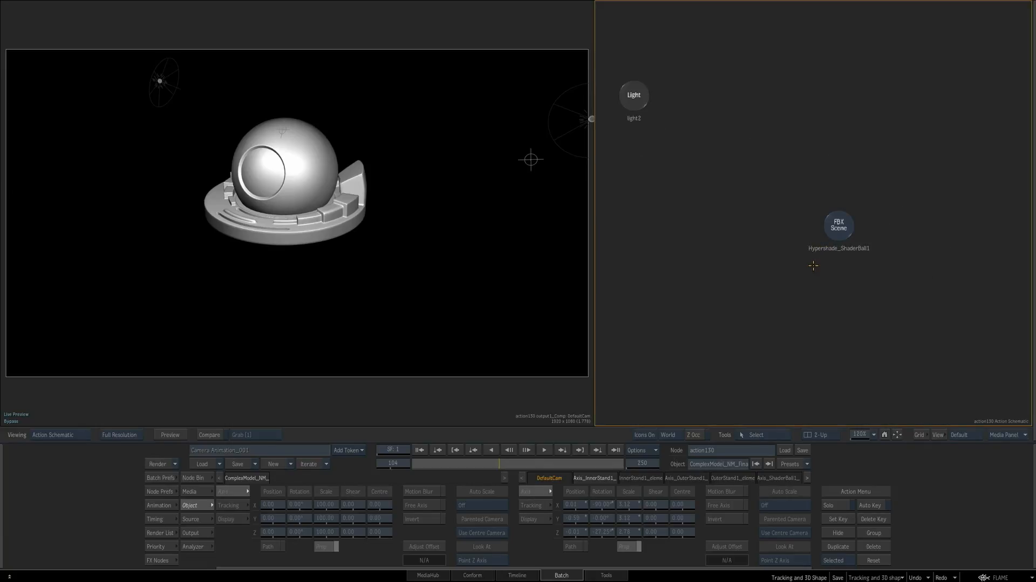
left_click(836, 227)
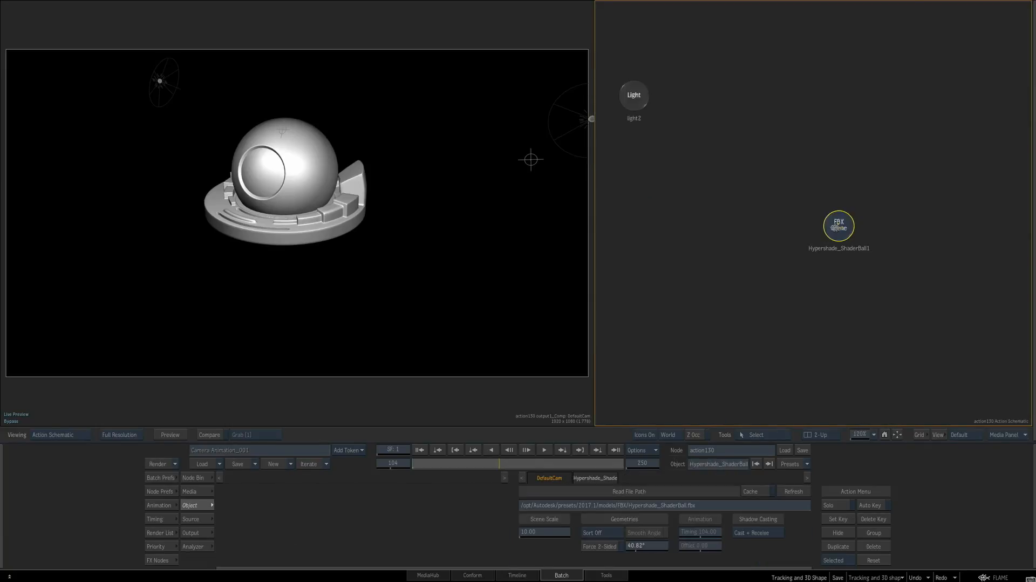
double_click(836, 227)
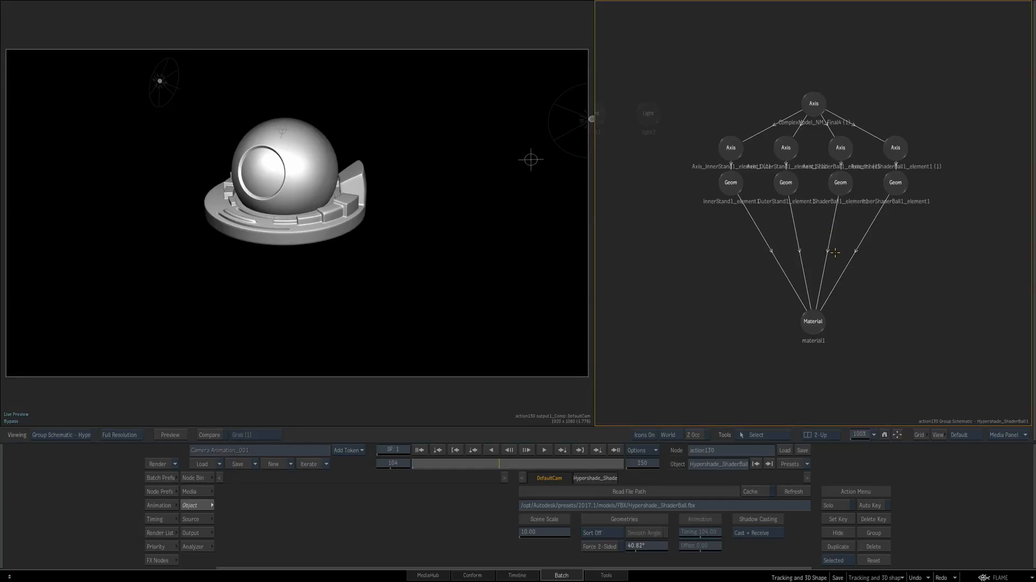
double_click(834, 253)
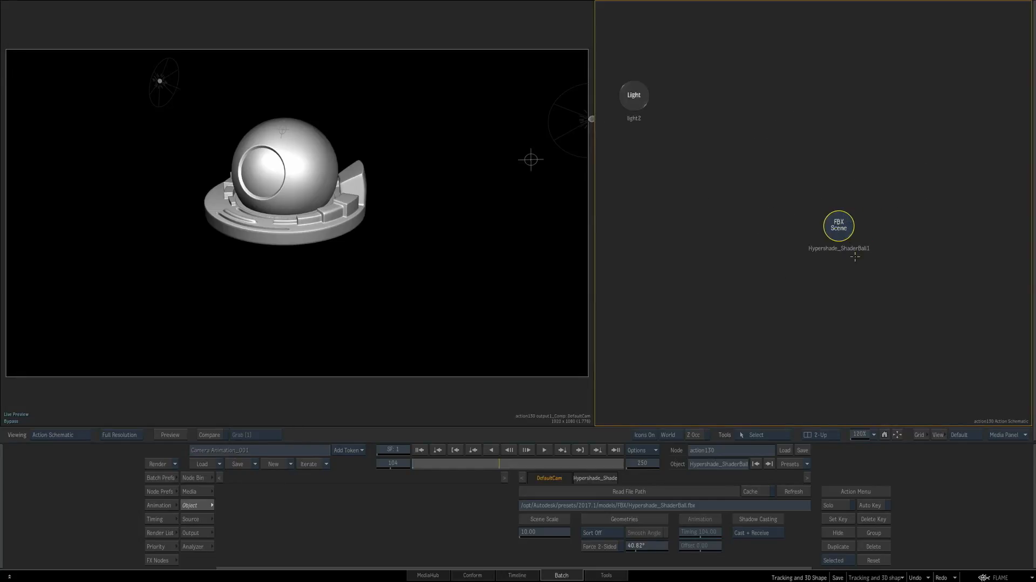
left_click_drag(856, 276, 833, 275)
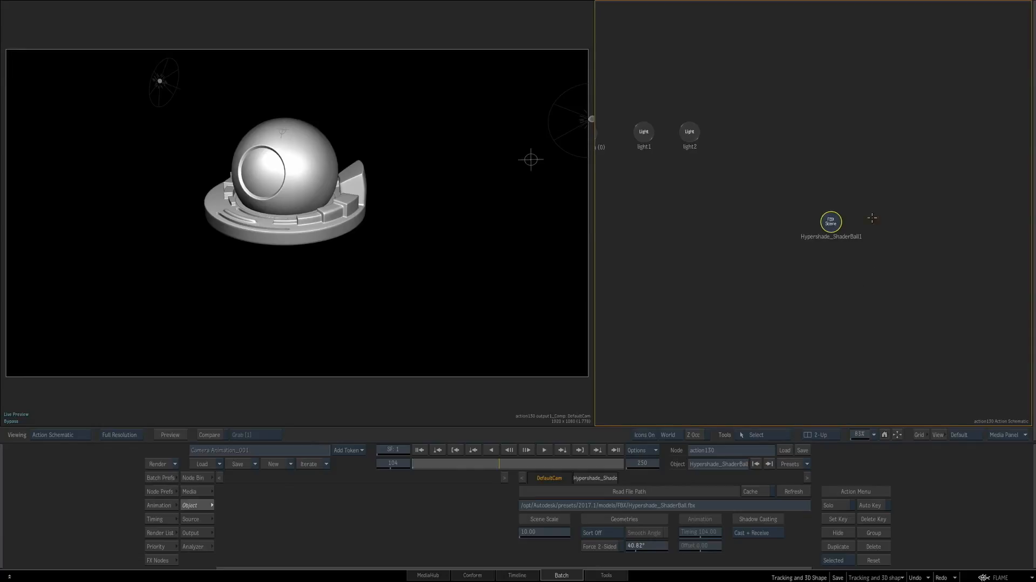
left_click_drag(839, 230, 840, 220)
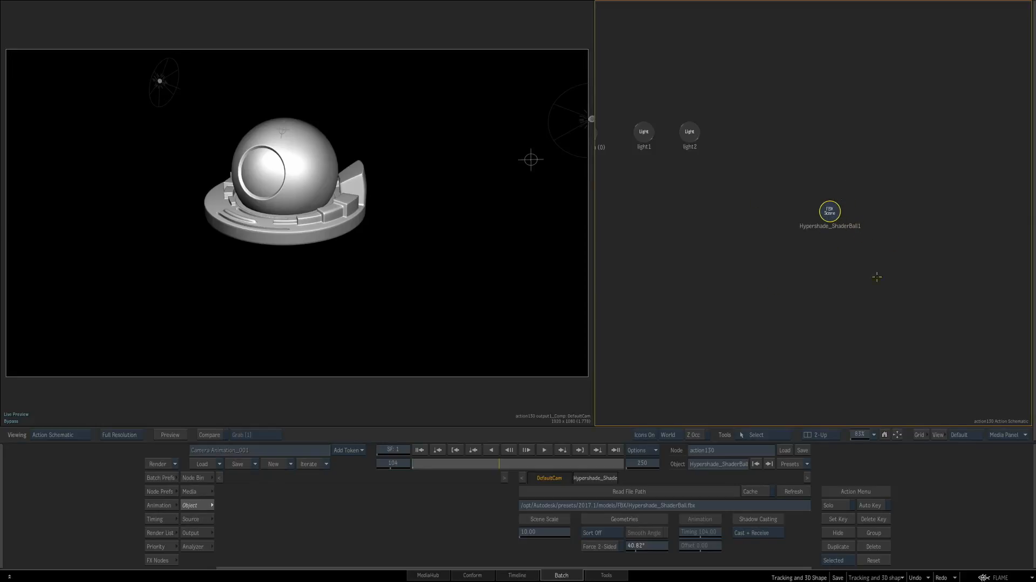
Add an Axis, a Material and a Shader node around the FBX Scene node
left_click(197, 477)
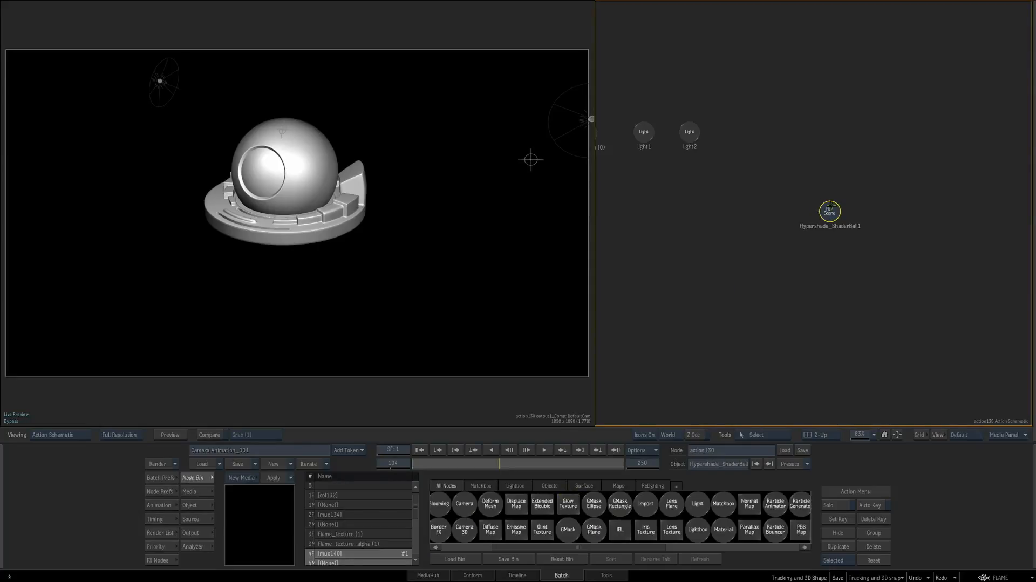
key("a")
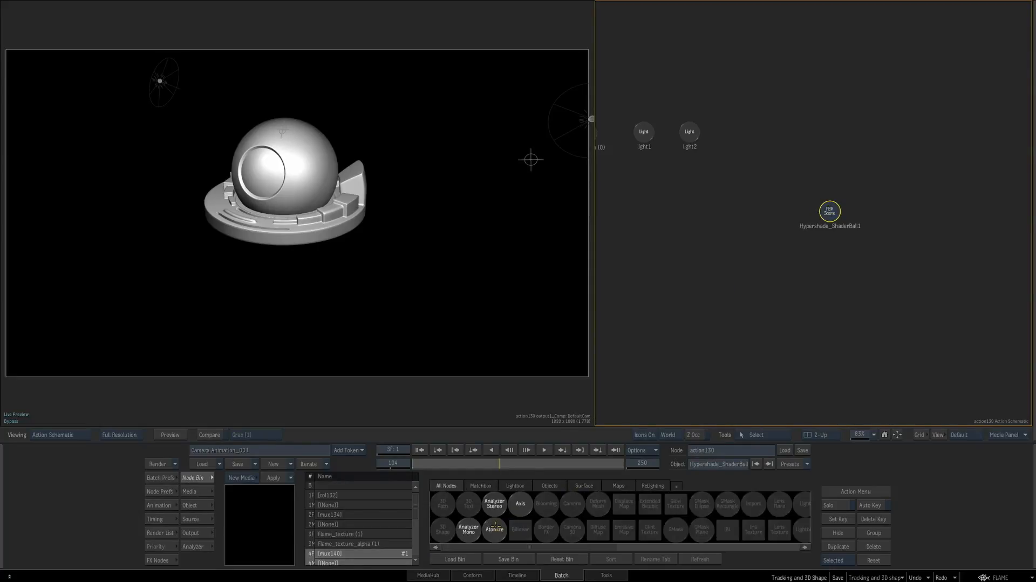
left_click(519, 503)
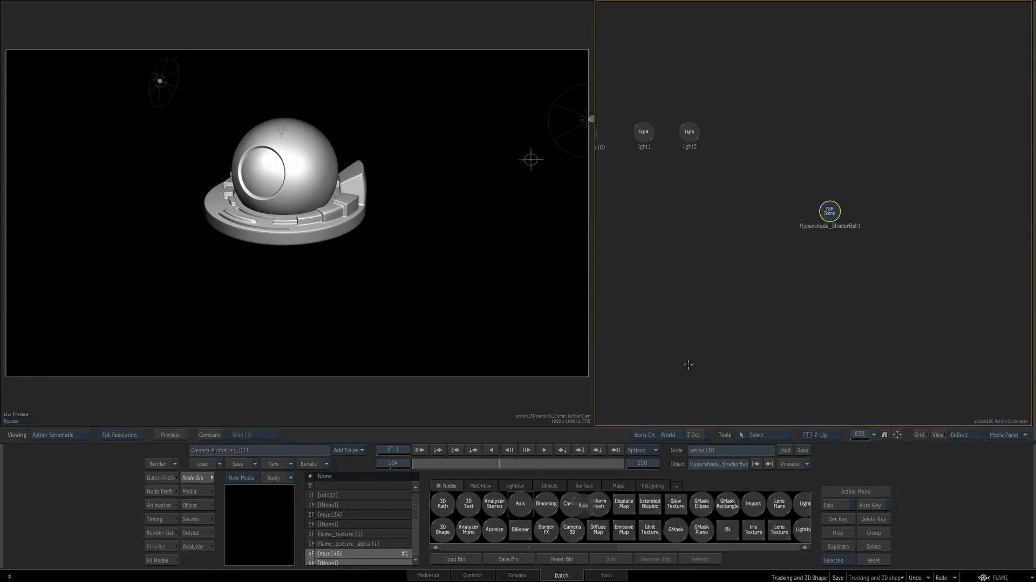
key("m")
left_click(620, 528)
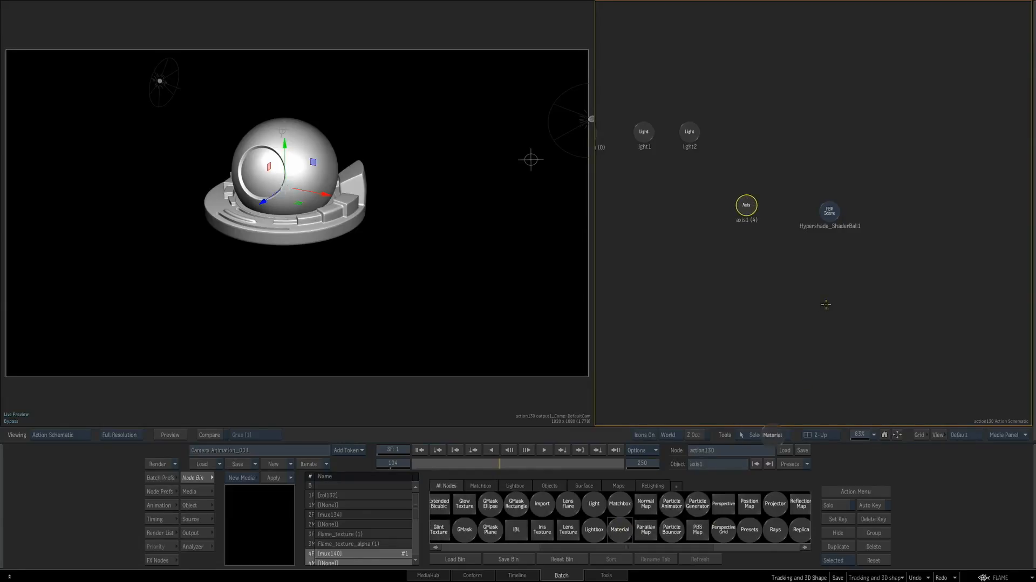
left_click(825, 303)
key("s")
left_click(648, 532)
left_click(747, 311)
Parent the FBX Scene node to axis1 and connect it to both shader1 and material2
left_click_drag(746, 205, 814, 142)
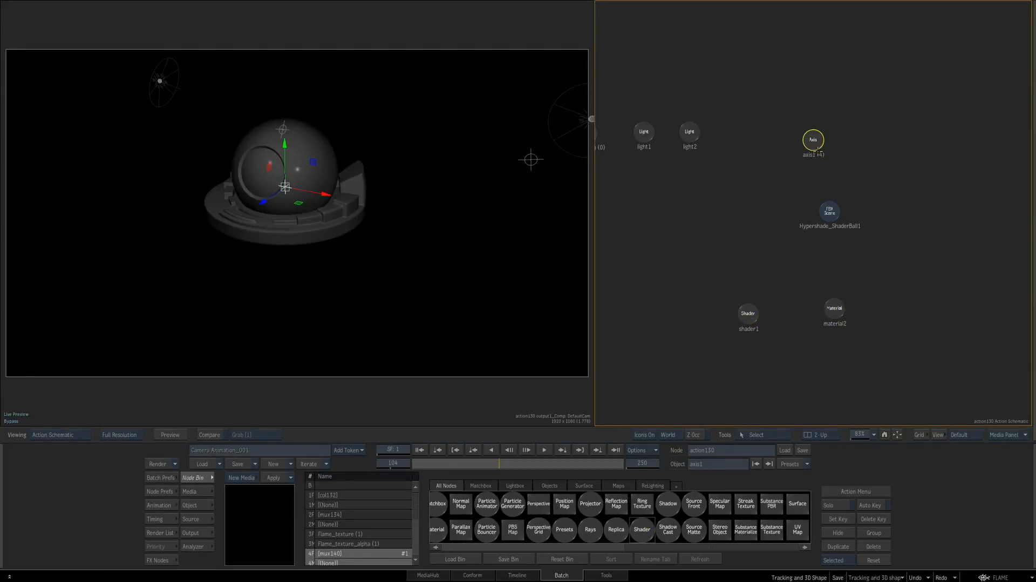
left_click_drag(821, 154, 833, 227)
left_click_drag(747, 313, 758, 303)
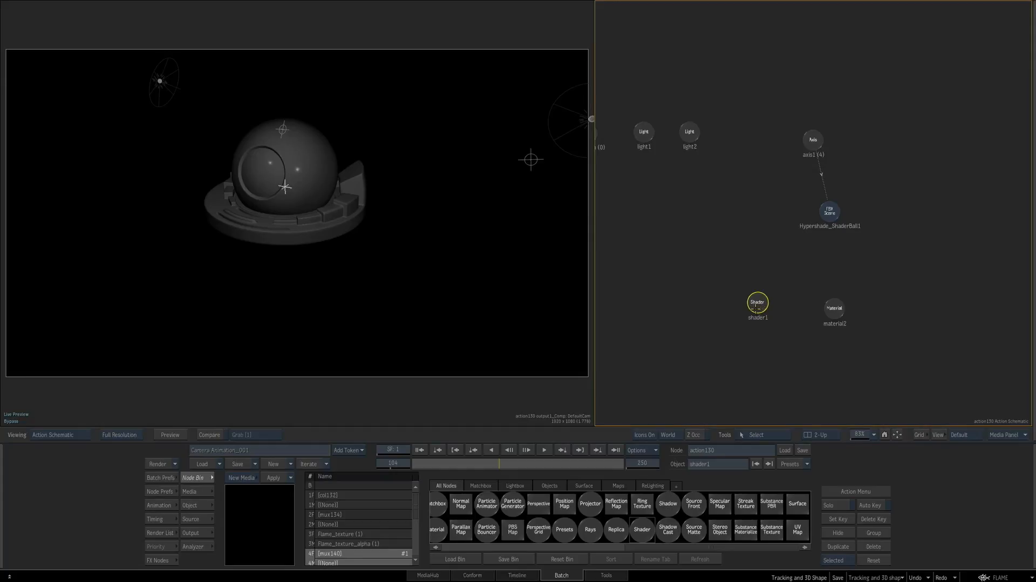
left_click_drag(762, 300, 829, 216)
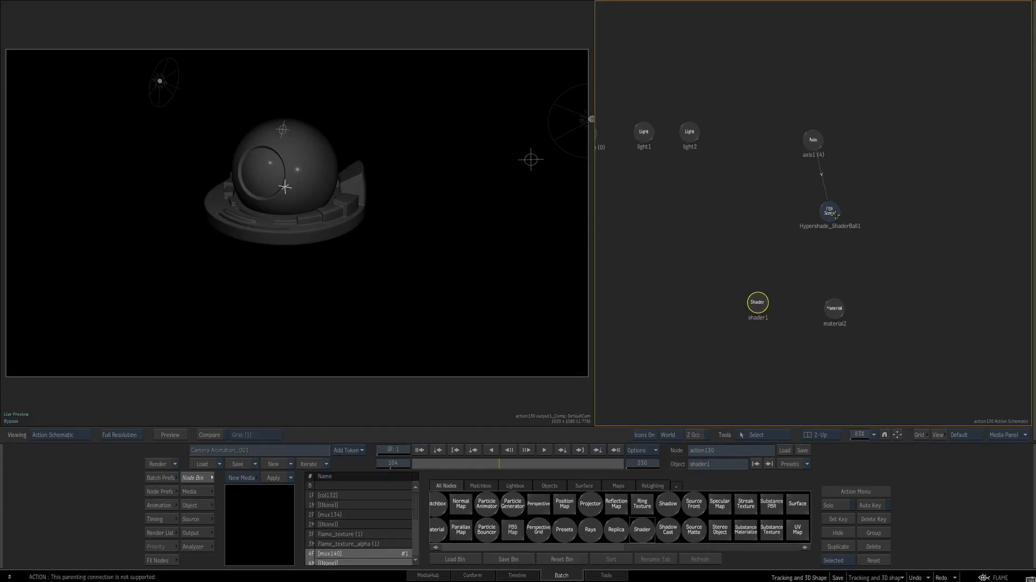
left_click_drag(766, 296, 836, 318)
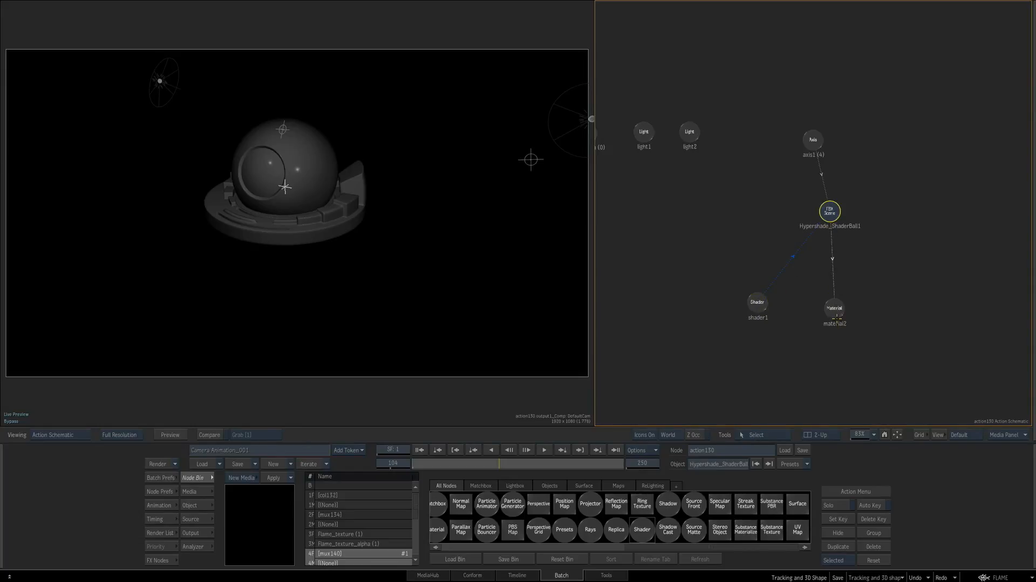
left_click_drag(827, 217, 821, 231)
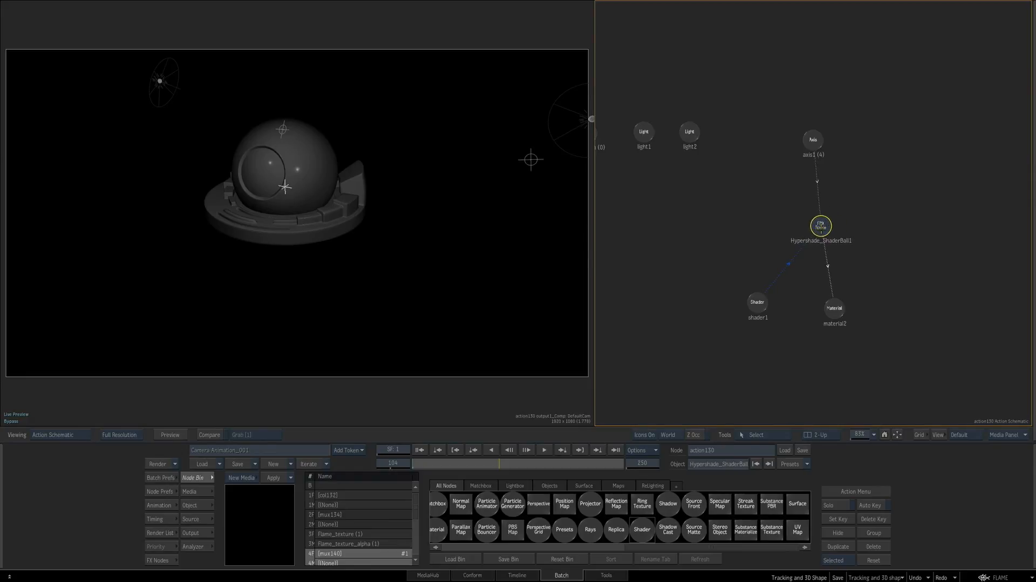
Spread out the axis, material and shader nodes inside the FBX group, and clear the Read File setup from the schematic
double_click(813, 230)
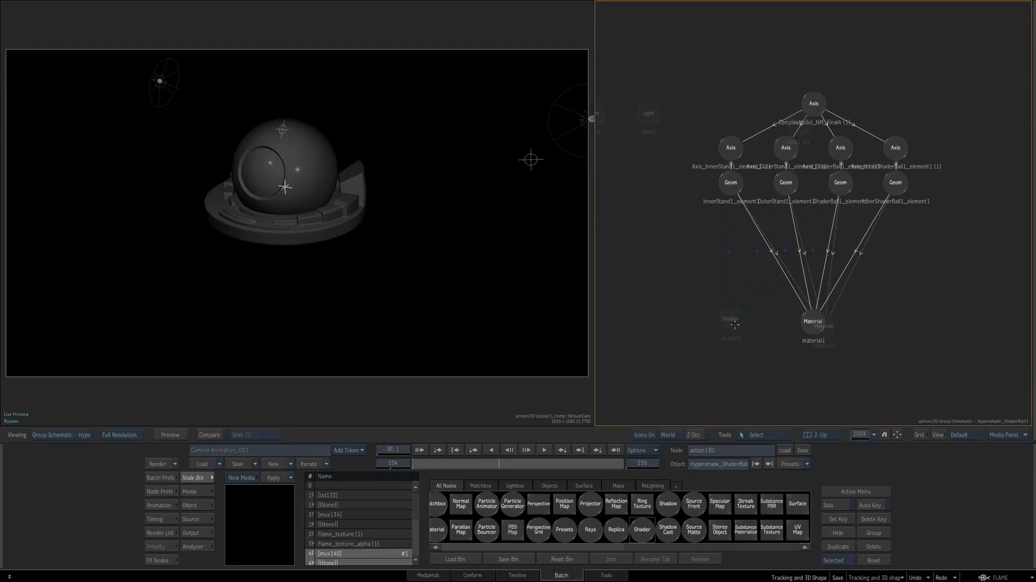
left_click_drag(716, 319, 667, 313)
left_click(805, 324)
left_click_drag(805, 324, 897, 329)
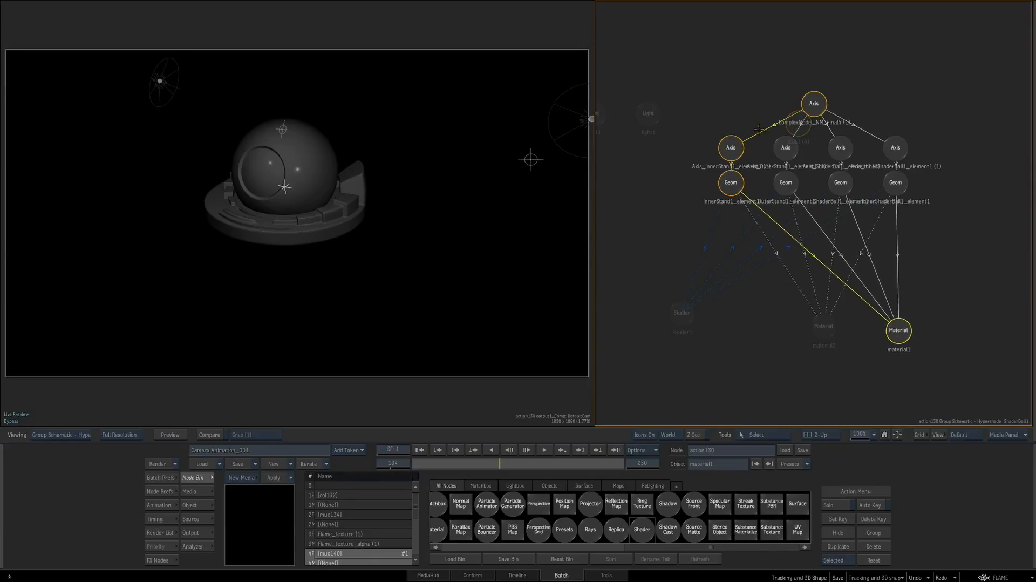
left_click_drag(819, 104, 726, 64)
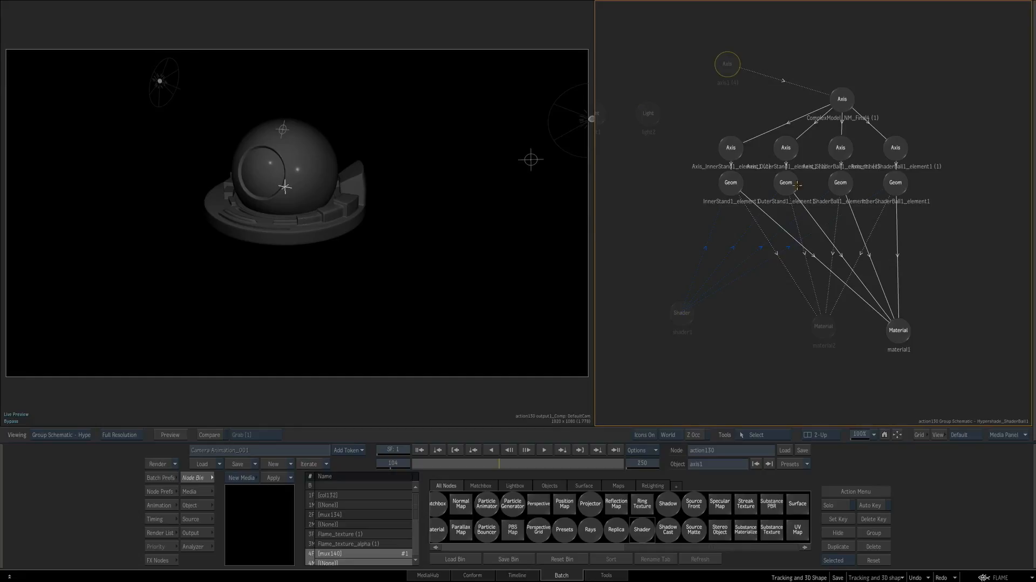
left_click_drag(682, 314, 678, 320)
left_click(730, 67)
left_click_drag(850, 101, 835, 100)
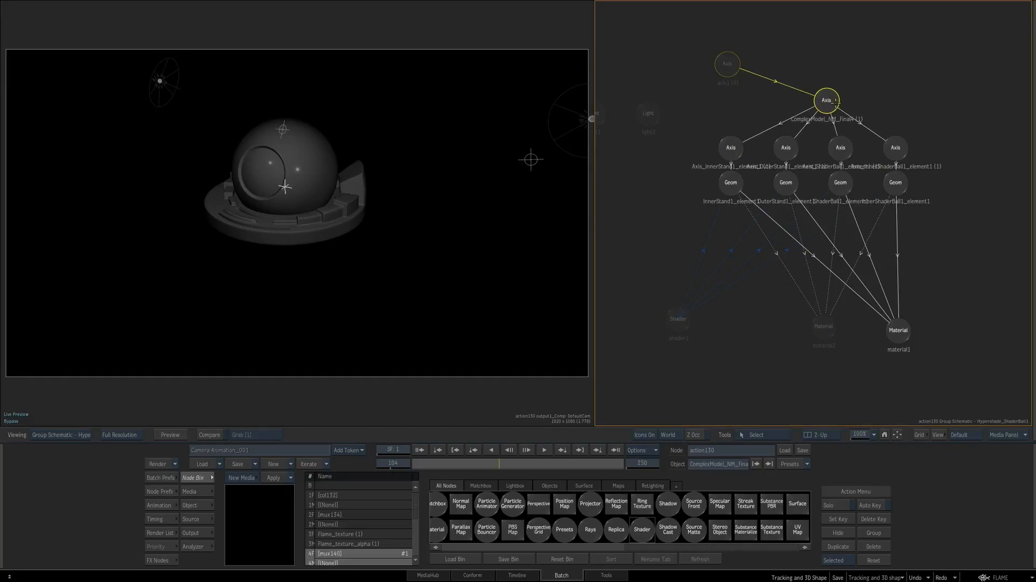
key("Escape")
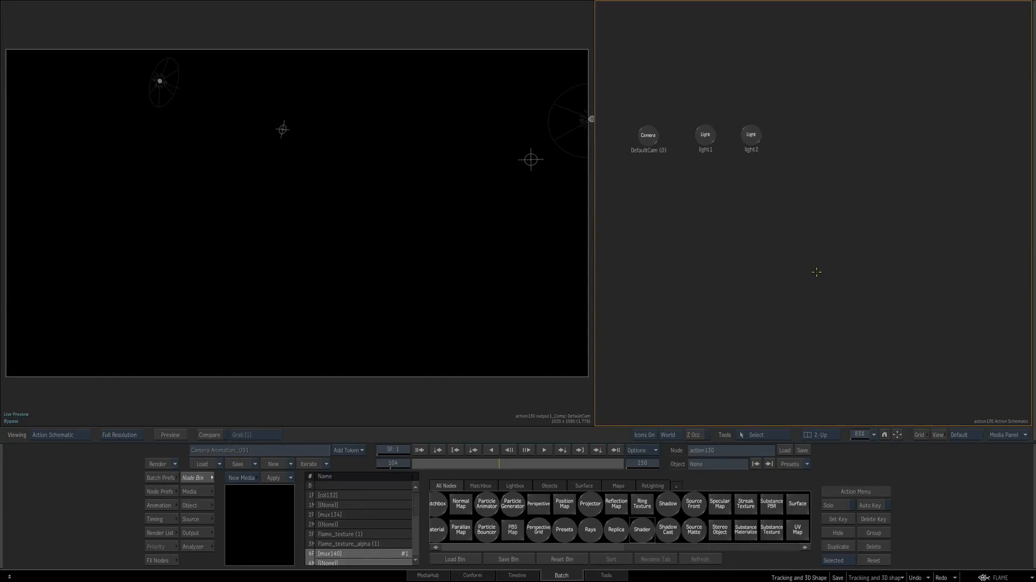
Import Plane.fbx as Action Objects and lay it flat with 0° X rotation and a proportional scale of 350
right_click(837, 225)
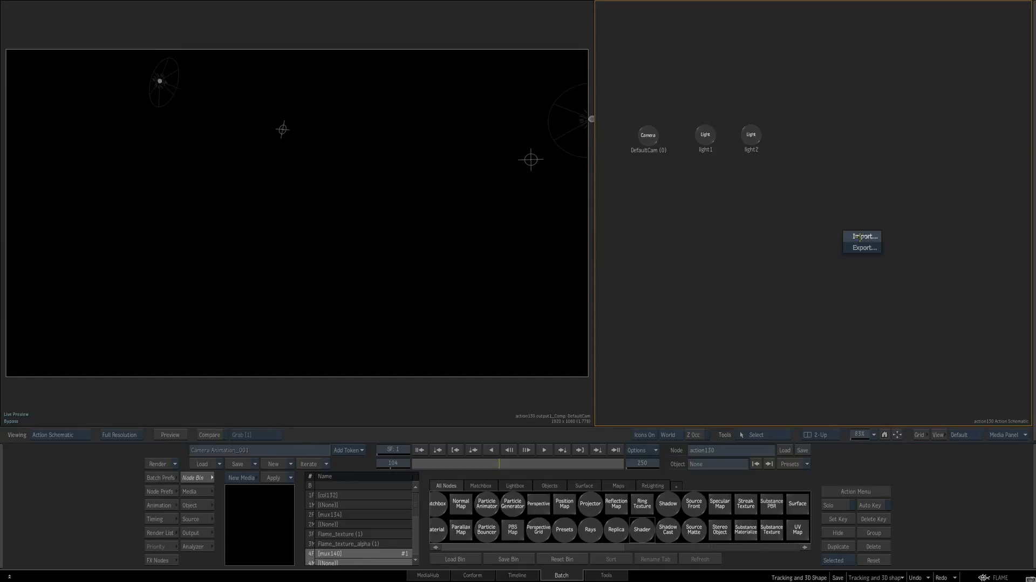
left_click(862, 235)
left_click(488, 294)
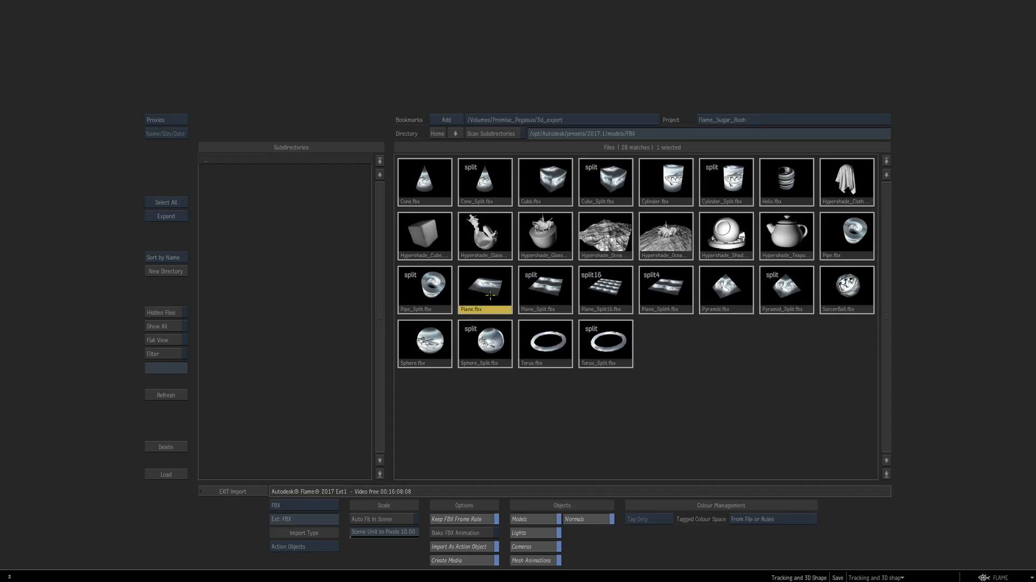
left_click(181, 473)
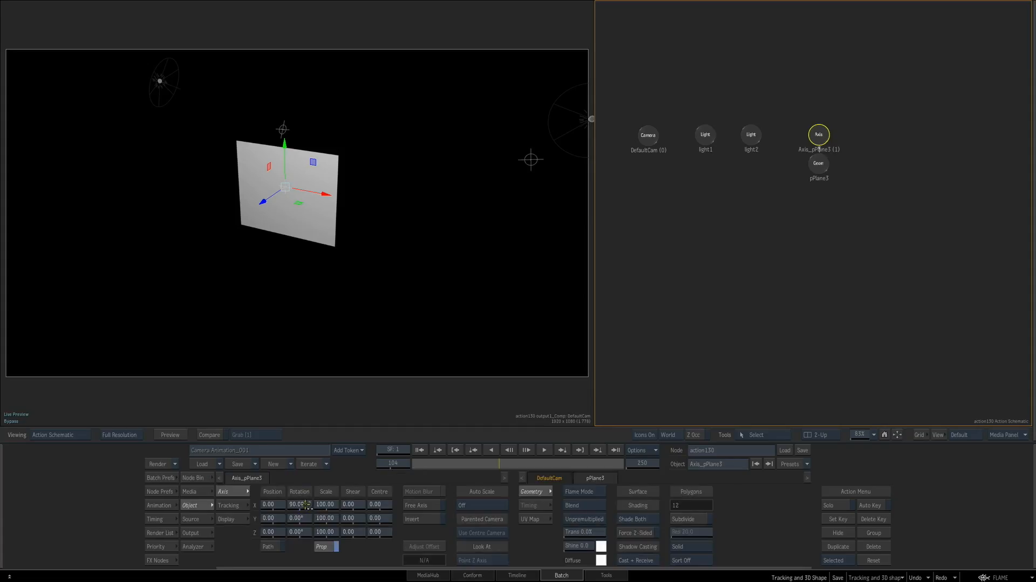
left_click_drag(325, 505, 411, 493)
Import the Hypershade shader ball FBX model as Action Objects beside the plane
right_click(873, 235)
left_click(888, 248)
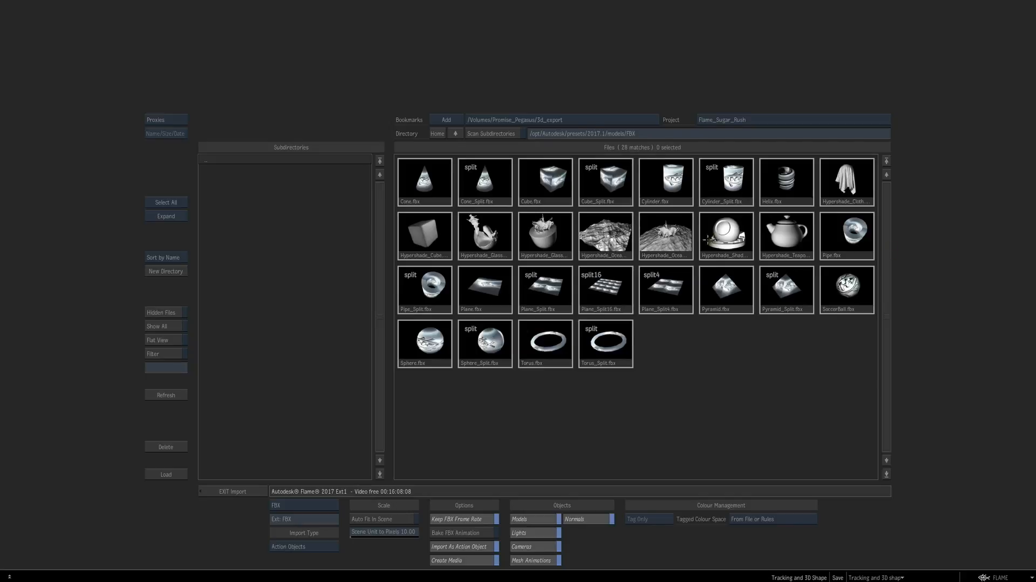
left_click(705, 237)
left_click(178, 474)
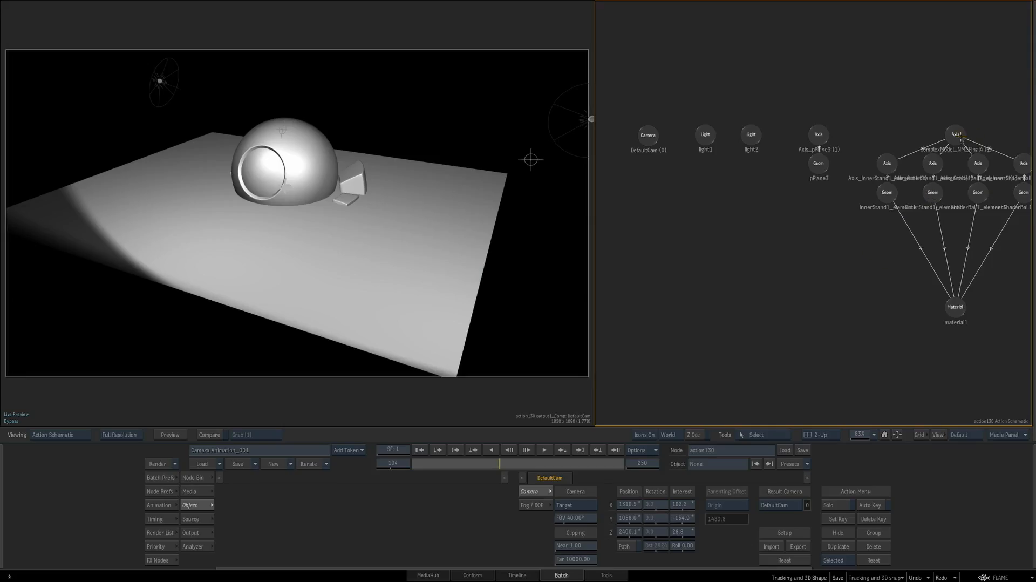
left_click(956, 135)
Lower the plane's axis to a Y position of about -147 so it sits beneath the shader ball's base
left_click(815, 136)
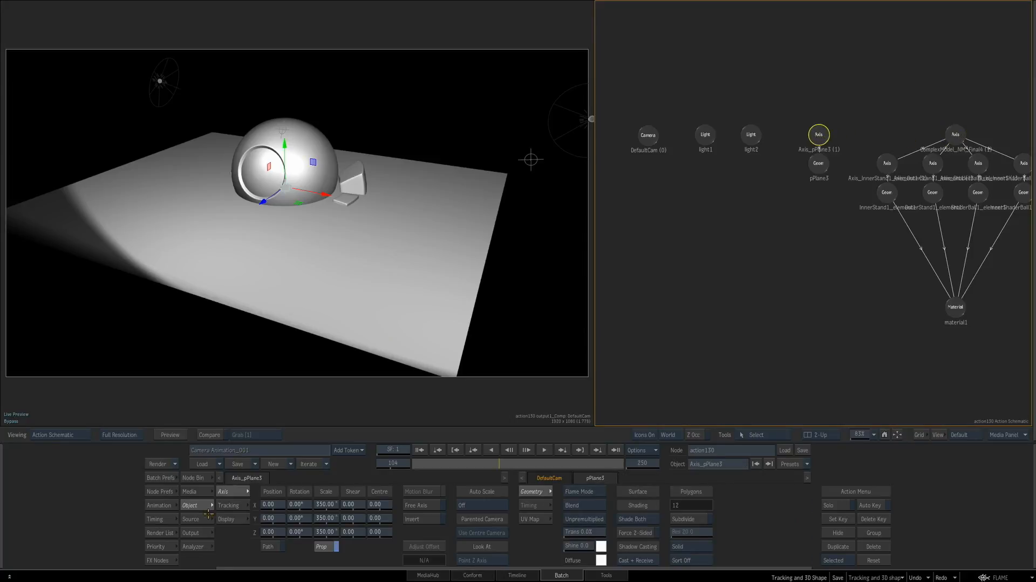
left_click_drag(286, 142, 285, 162)
left_click_drag(831, 279, 760, 277)
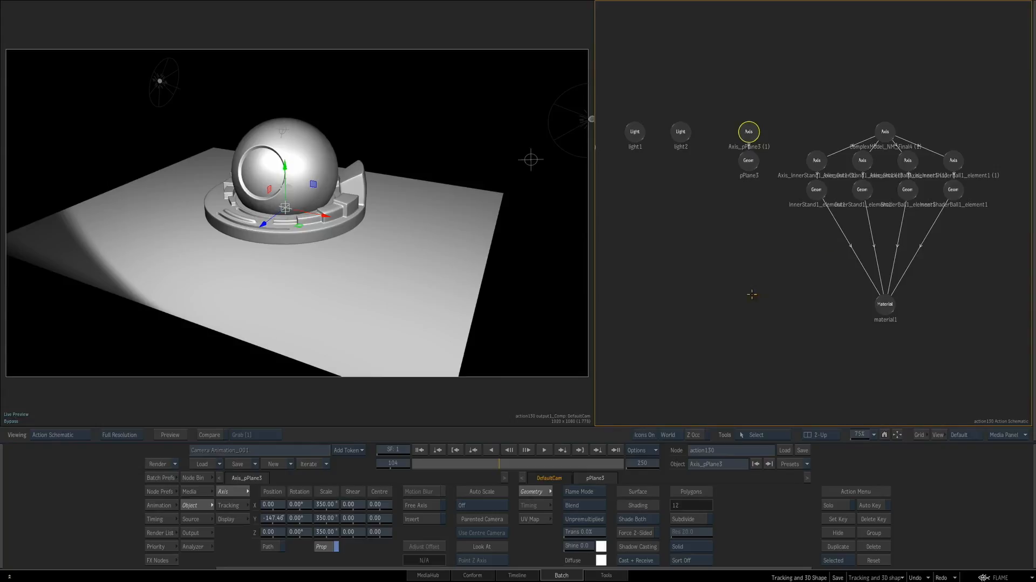
Export all supported objects from the Action scene as an FBX file named stuy_model in the 3d_export directory
right_click(728, 248)
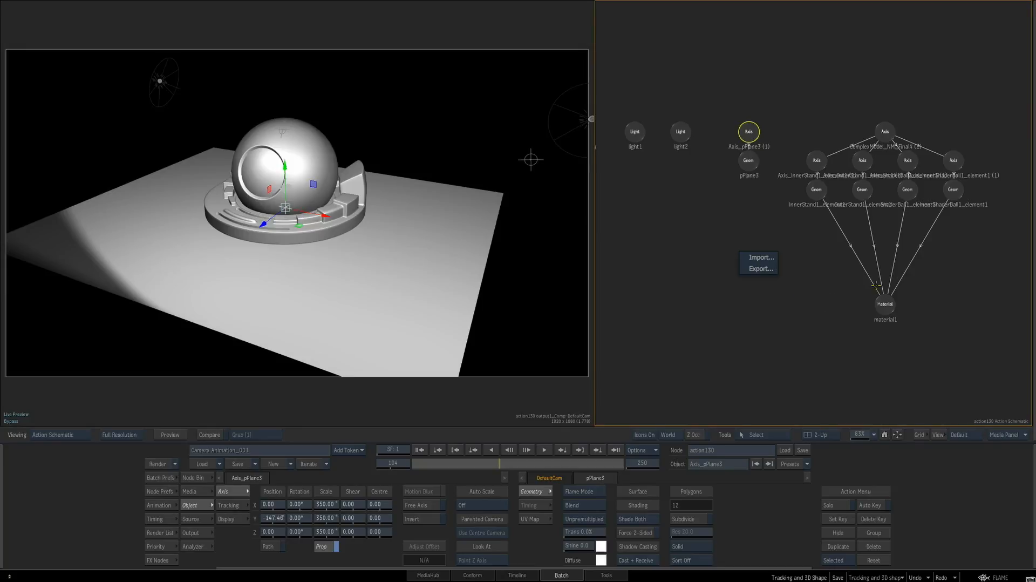
left_click(771, 269)
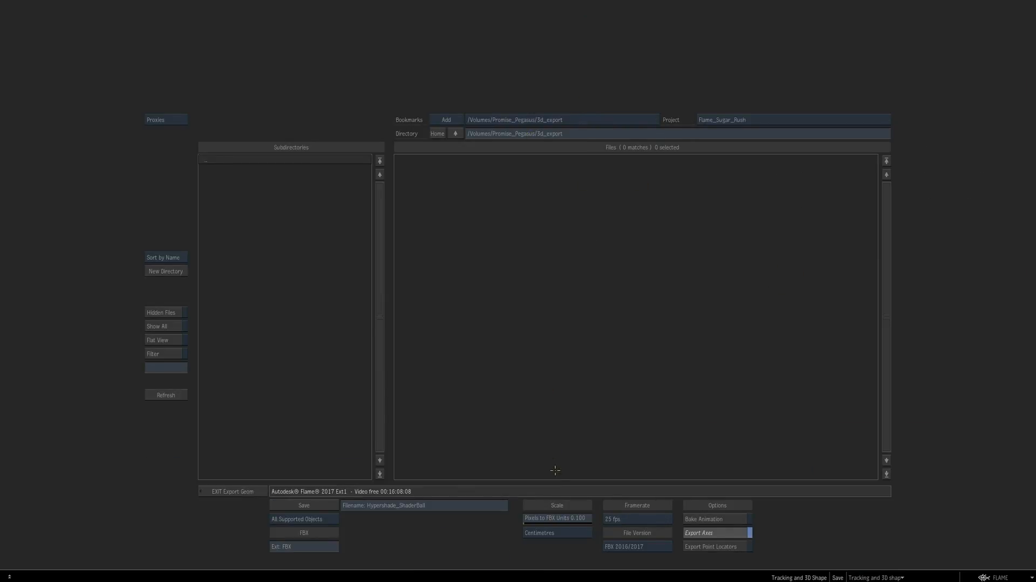
left_click(333, 518)
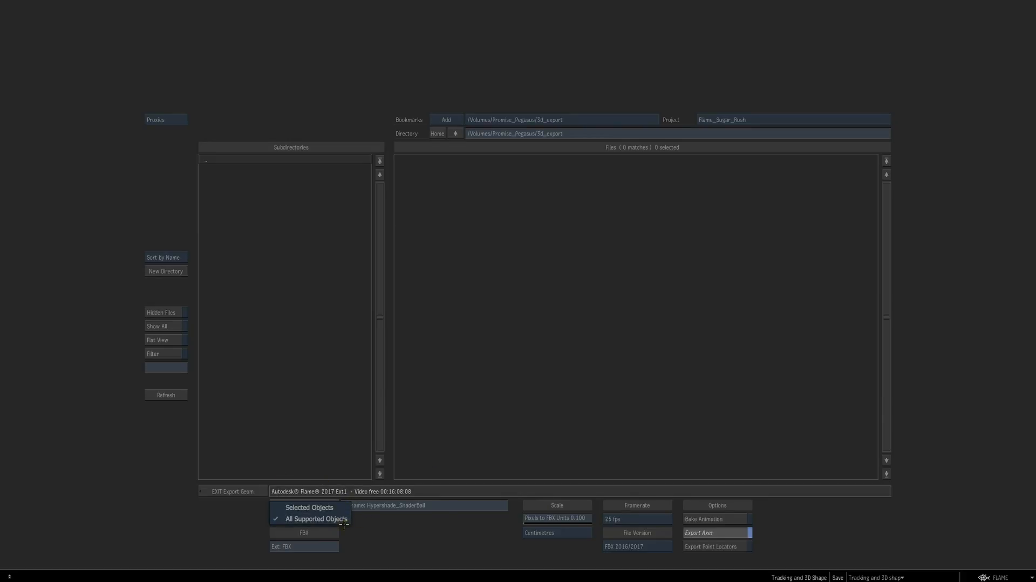
left_click(392, 527)
left_click(464, 505)
key("ctrl+u")
type("s")
type("tuyff")
left_click(303, 506)
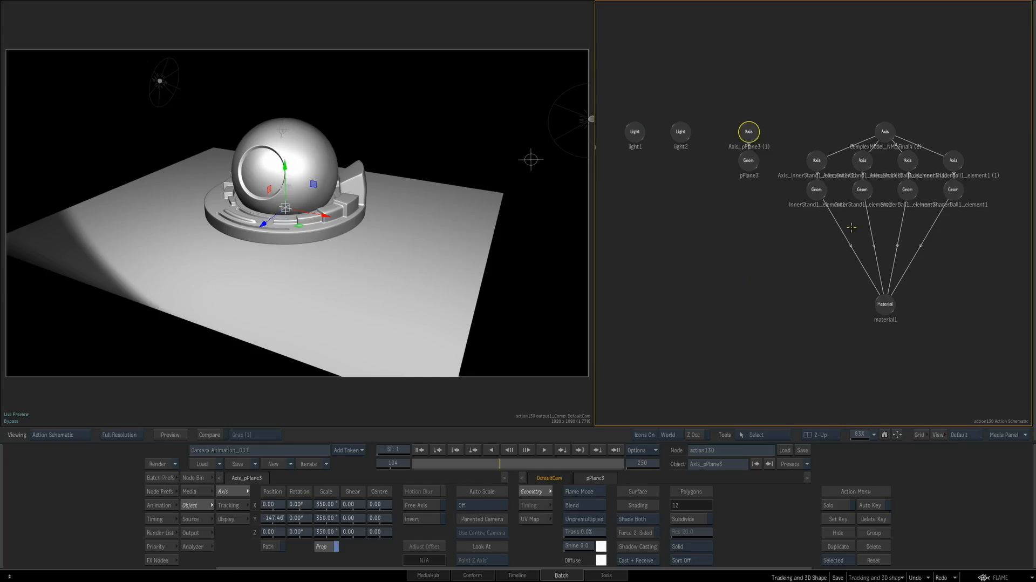
Add a second Action node below the existing one in the batch schematic and open it for editing
key("Escape")
left_click_drag(845, 336, 849, 229)
left_click(161, 560)
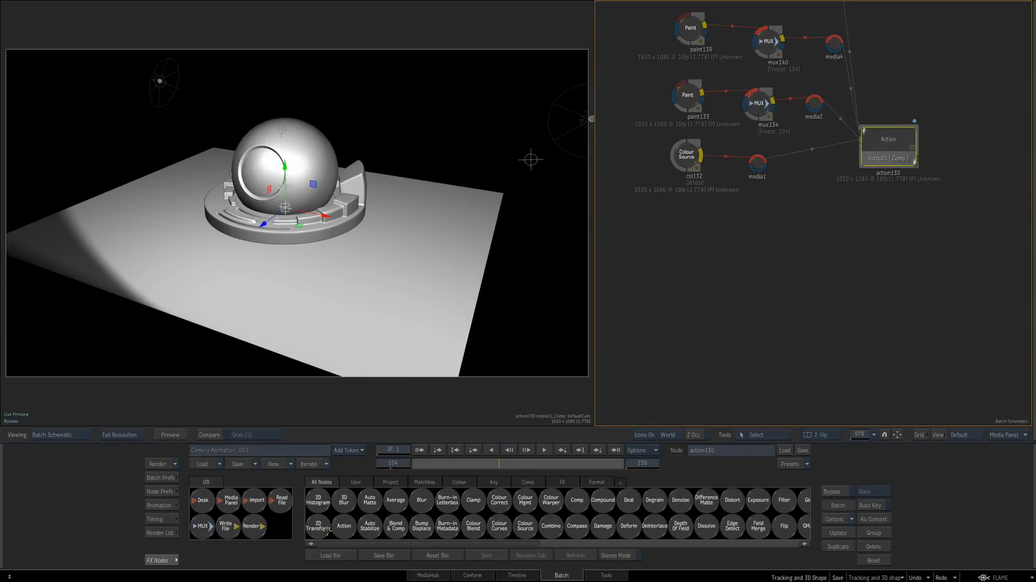
left_click_drag(344, 525, 895, 278)
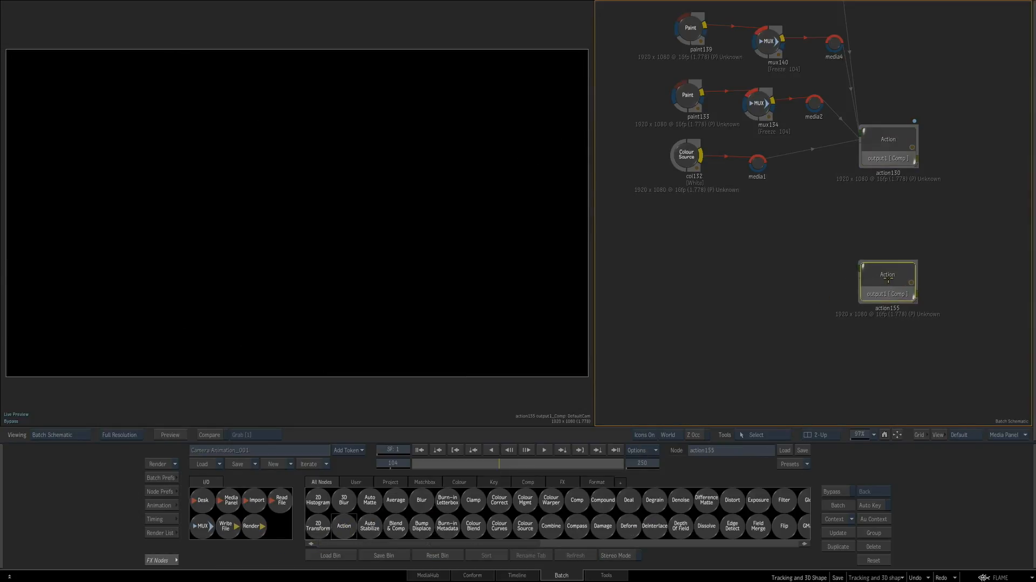
double_click(880, 286)
left_click_drag(816, 277, 873, 286)
Import the stuy_model FBX from the 3d_export directory as Action Objects into the new Action
right_click(821, 241)
left_click(832, 252)
left_click(562, 120)
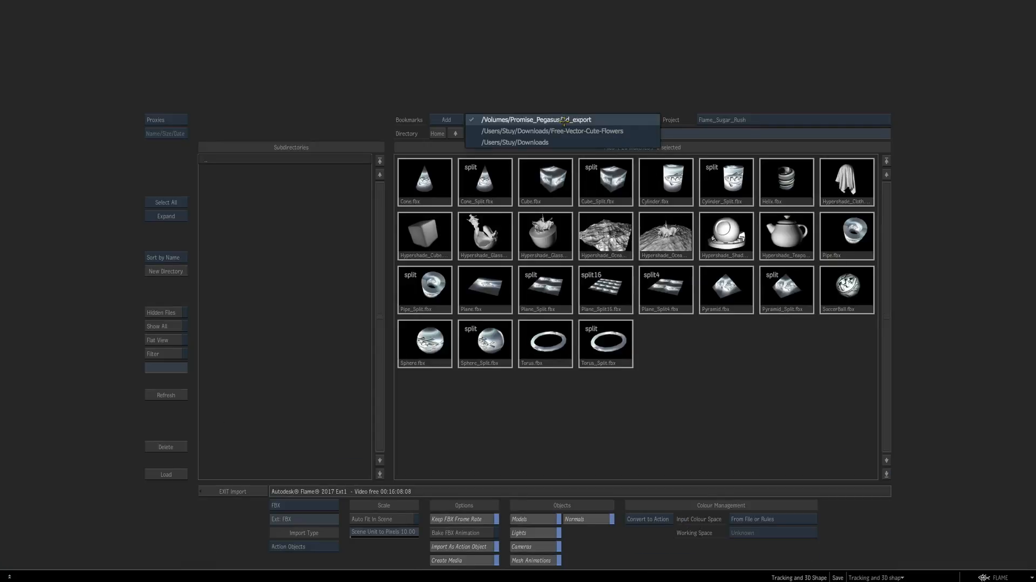
left_click(566, 121)
left_click(430, 185)
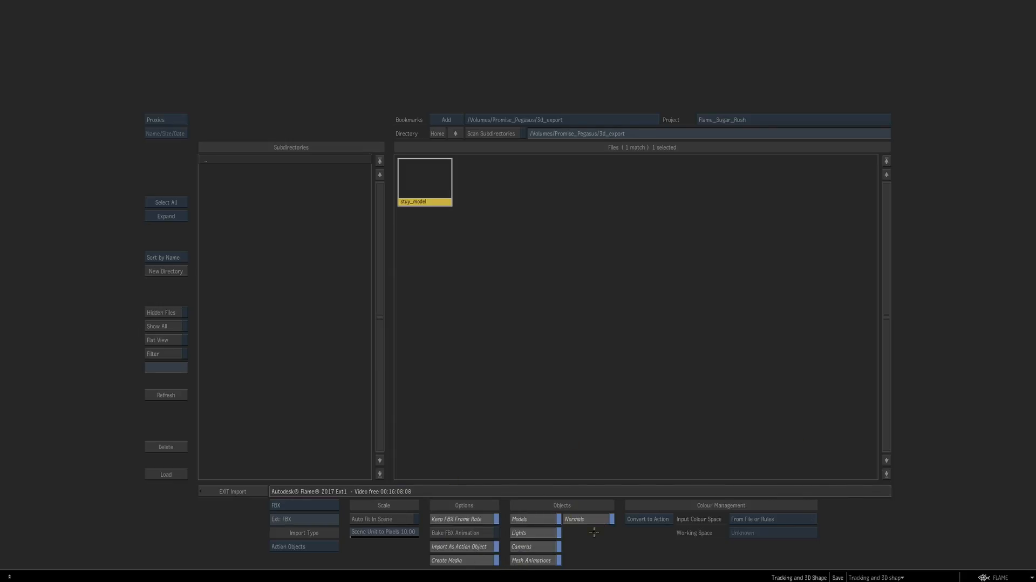
left_click(175, 475)
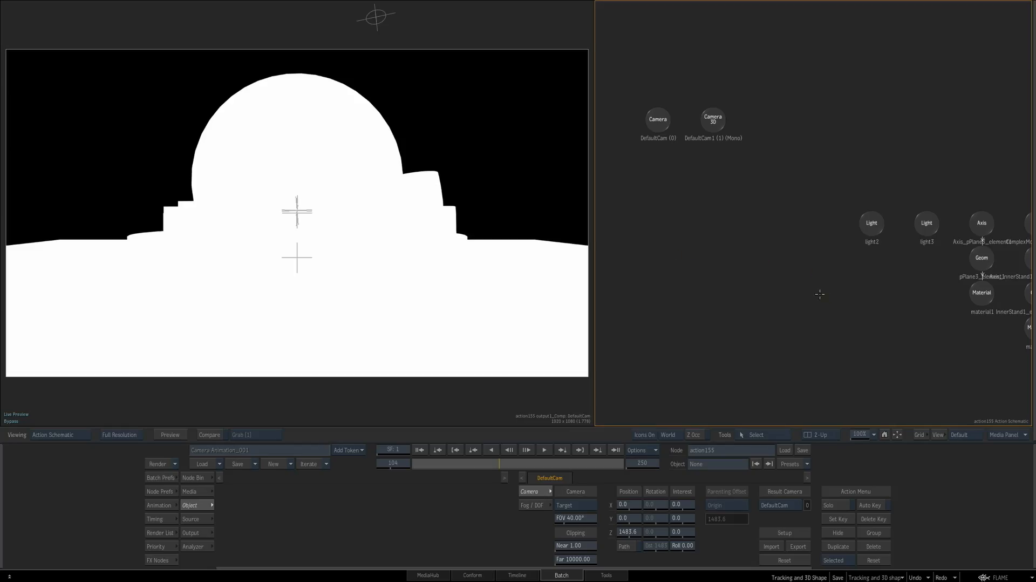
Auto-arrange the imported nodes in the schematic and set the result camera to DefaultCam1
left_click_drag(826, 292, 668, 273)
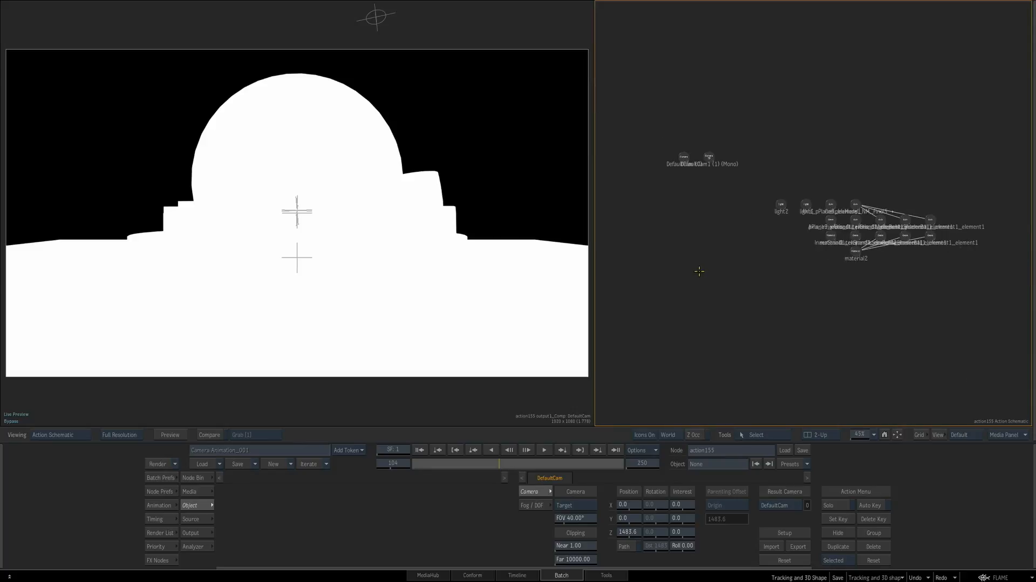
key("l")
left_click_drag(819, 297, 710, 271)
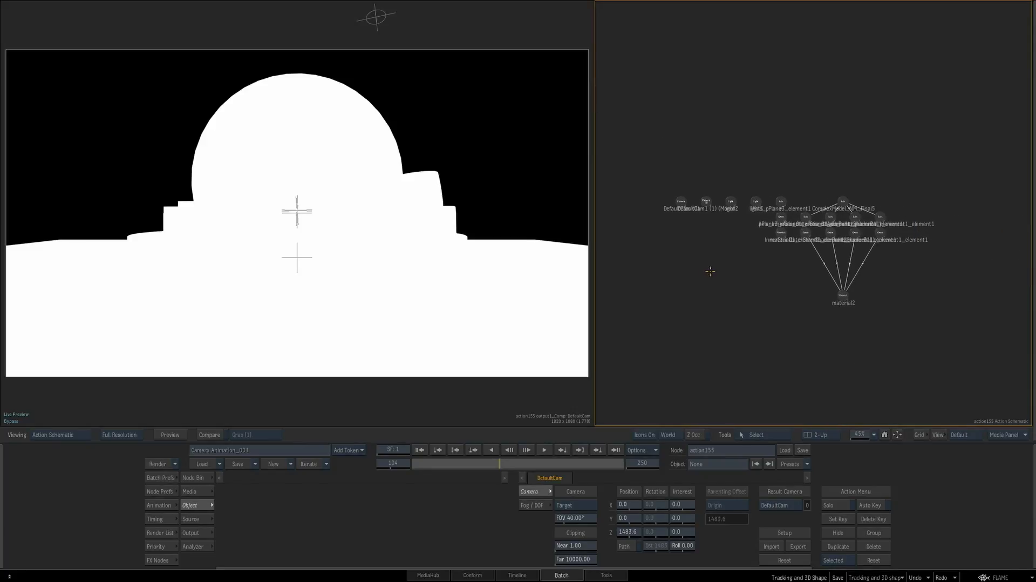
left_click(785, 505)
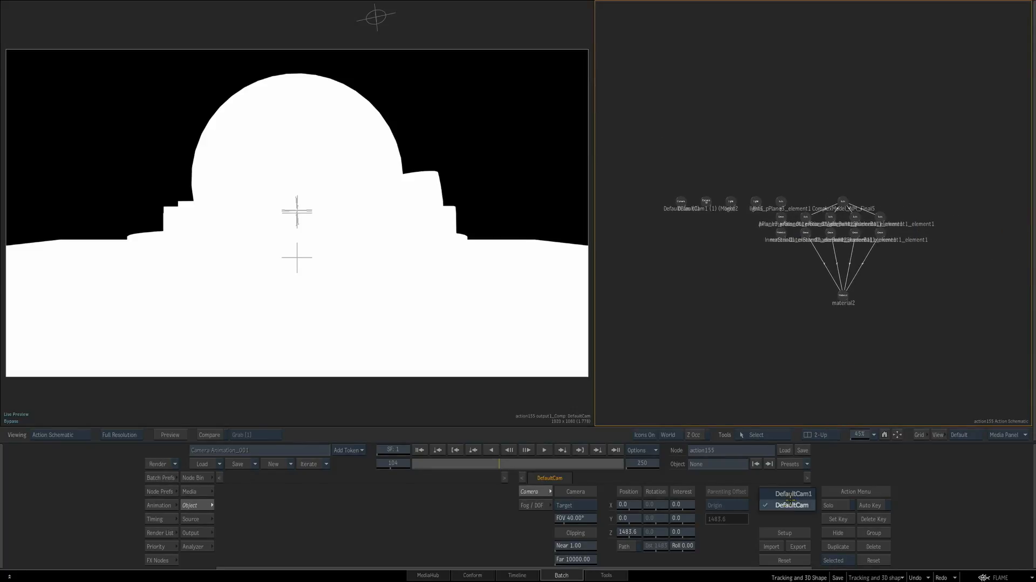
left_click(791, 494)
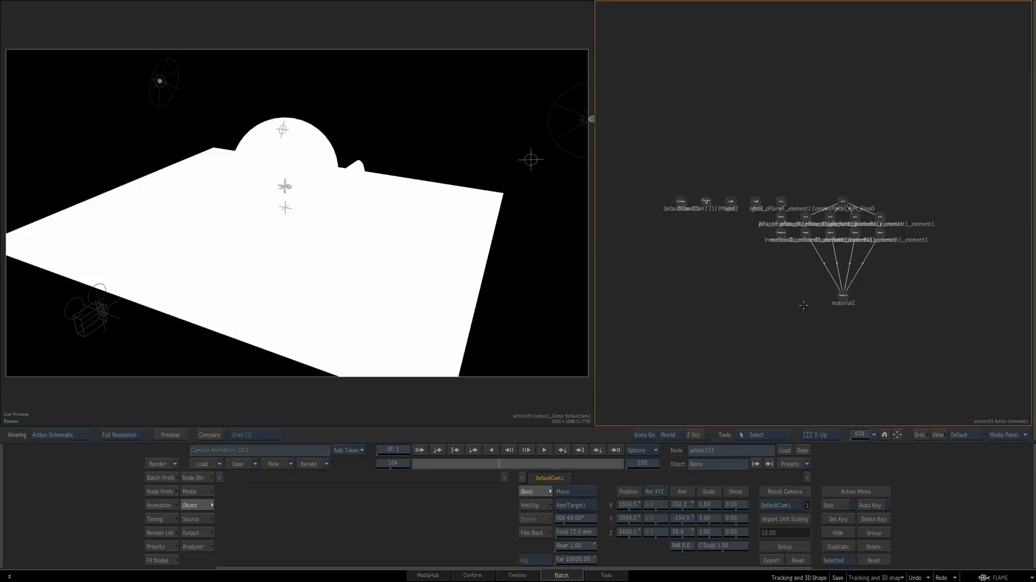
Activate shading in the Action's rendering preferences, with shading at 100% and Scene Ambient off
left_click(159, 491)
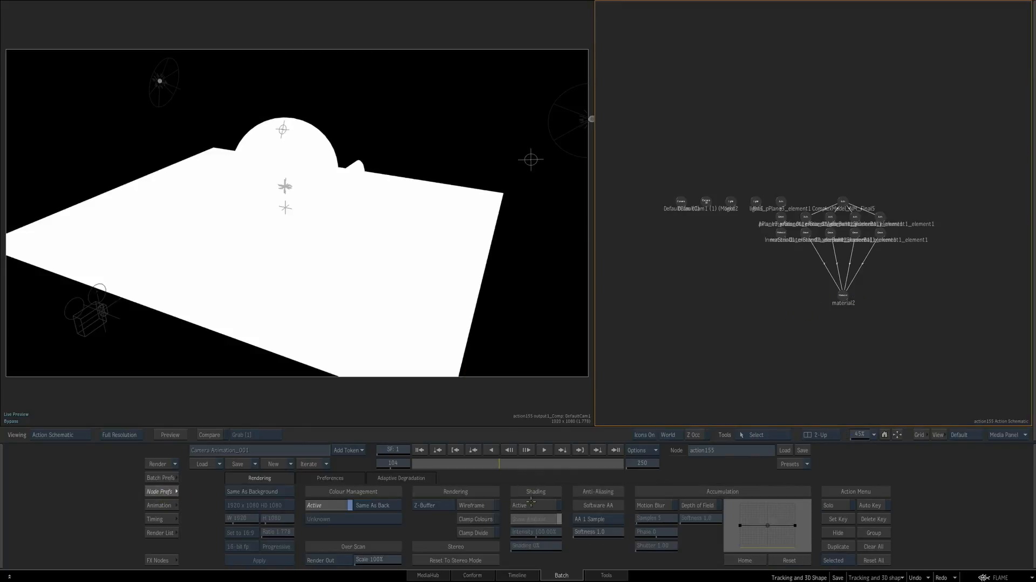
left_click(557, 505)
left_click_drag(533, 545, 744, 543)
scroll(811, 259, "up", 2)
scroll(810, 258, "up", 1)
left_click(547, 516)
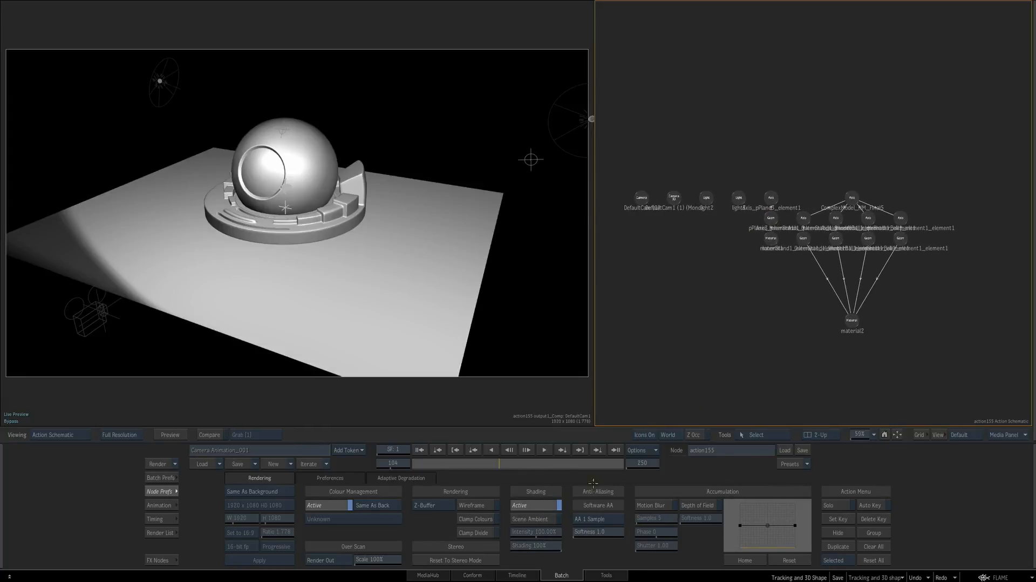
Move the shader ball's node hierarchy away from the plane's nodes in the schematic and select the plane's axis
left_click(161, 491)
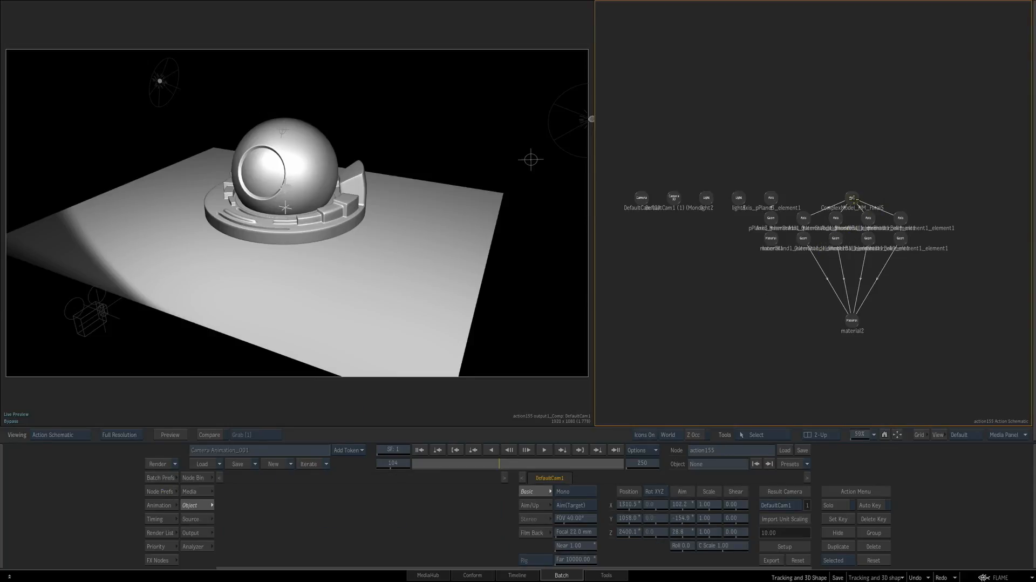
left_click(852, 196)
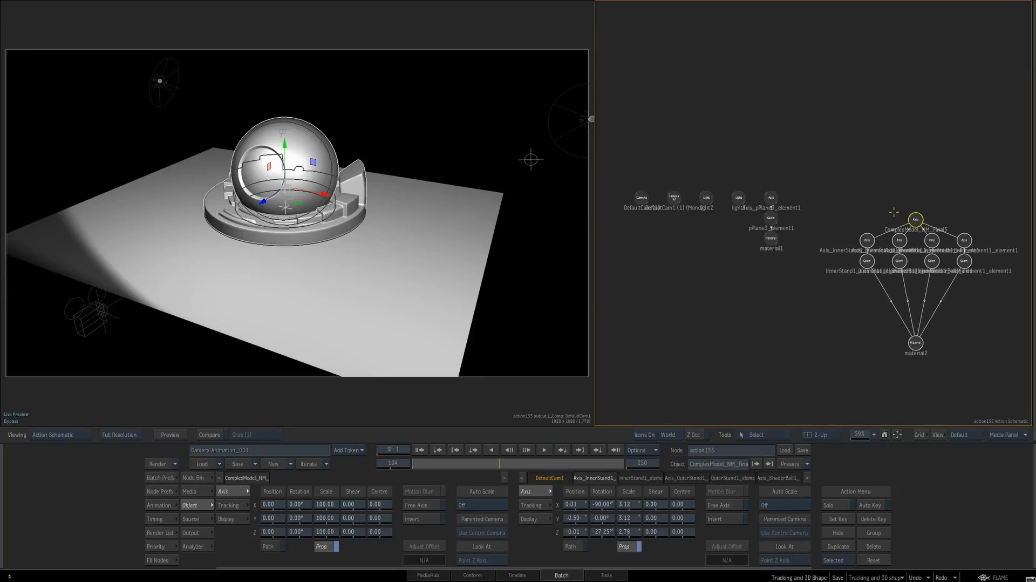
left_click(769, 197)
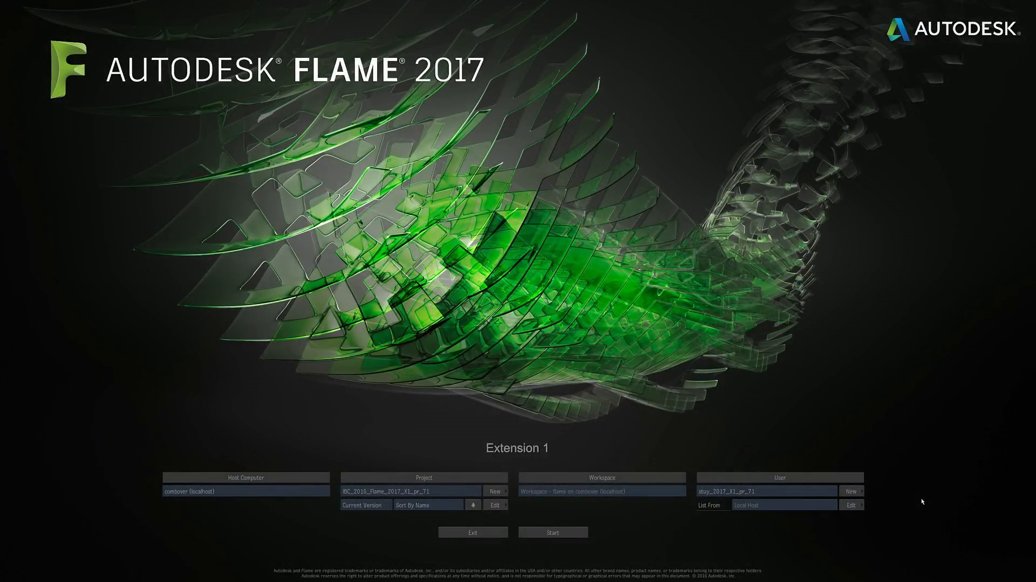
Start the IBC_2016_Flame_2017_X1_pr_71 project and examine the Working Colour Space choices in the Colour Management preferences
left_click(580, 535)
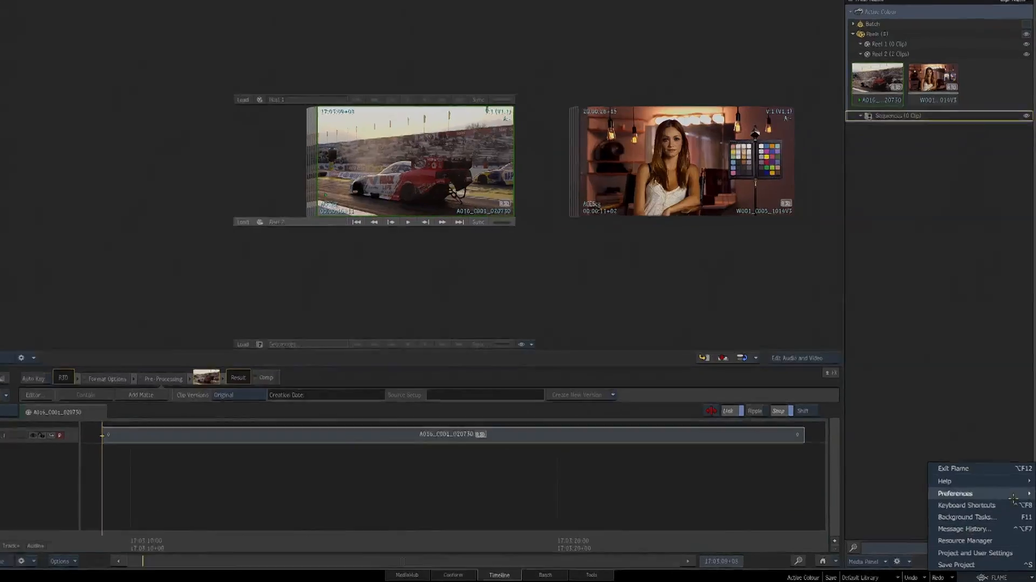
mouse_move(963, 494)
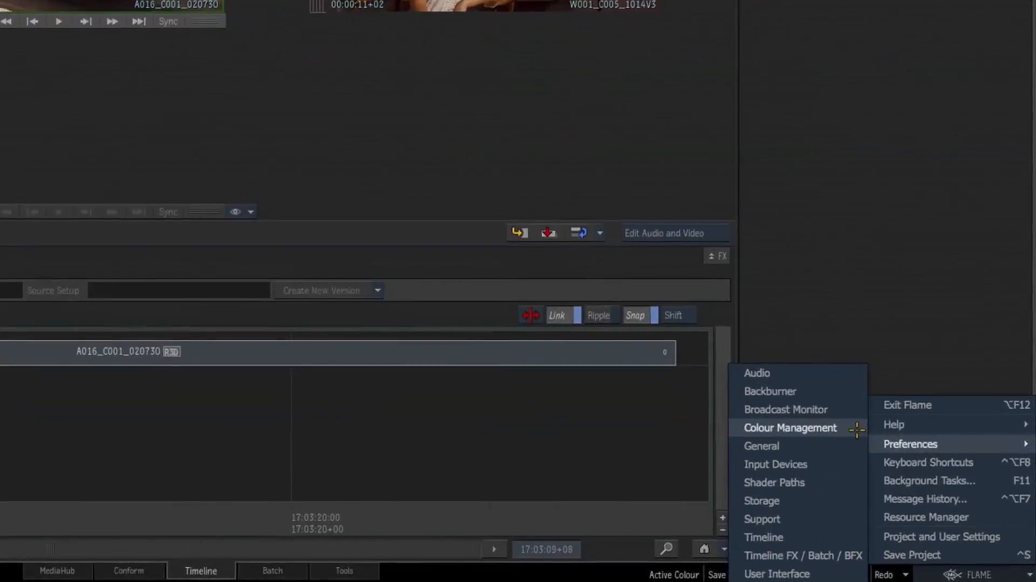
left_click(856, 429)
left_click(427, 257)
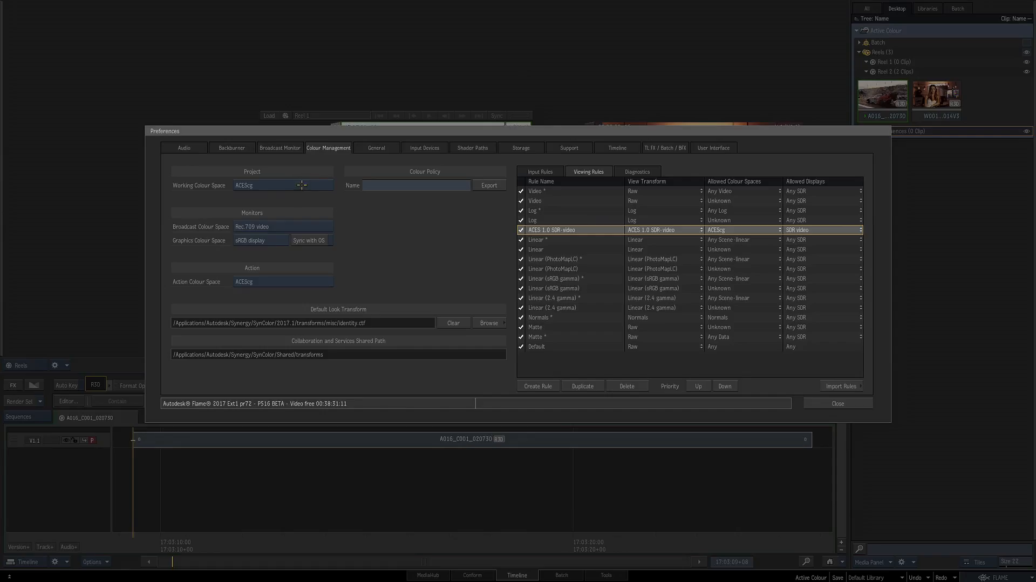
left_click(302, 186)
mouse_move(310, 230)
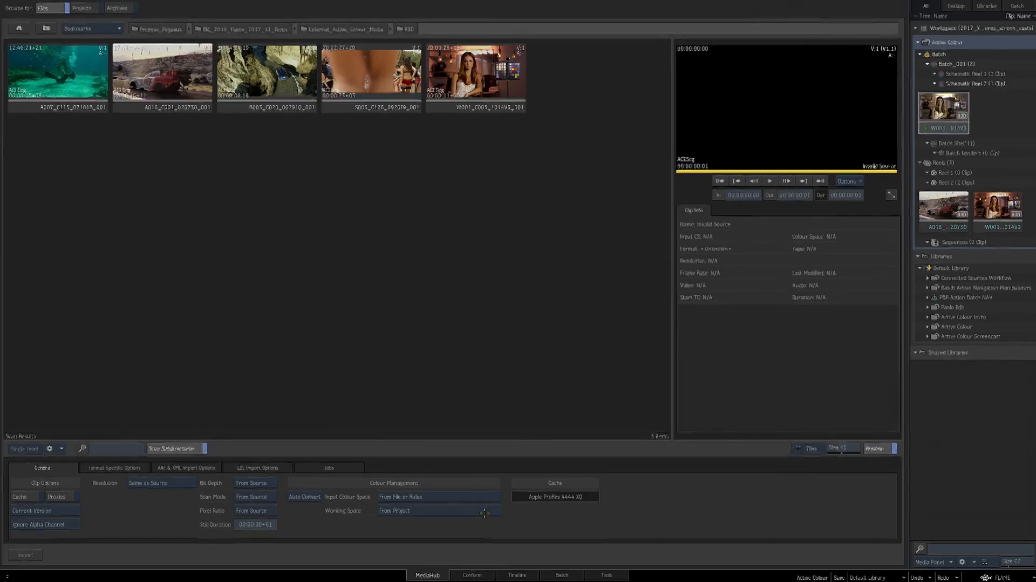
Open the import Working Space choices in the MediaHub, and connect the W001_C005_1014V3 clip to the Colour Mgmt node in Batch
left_click(432, 512)
mouse_move(472, 546)
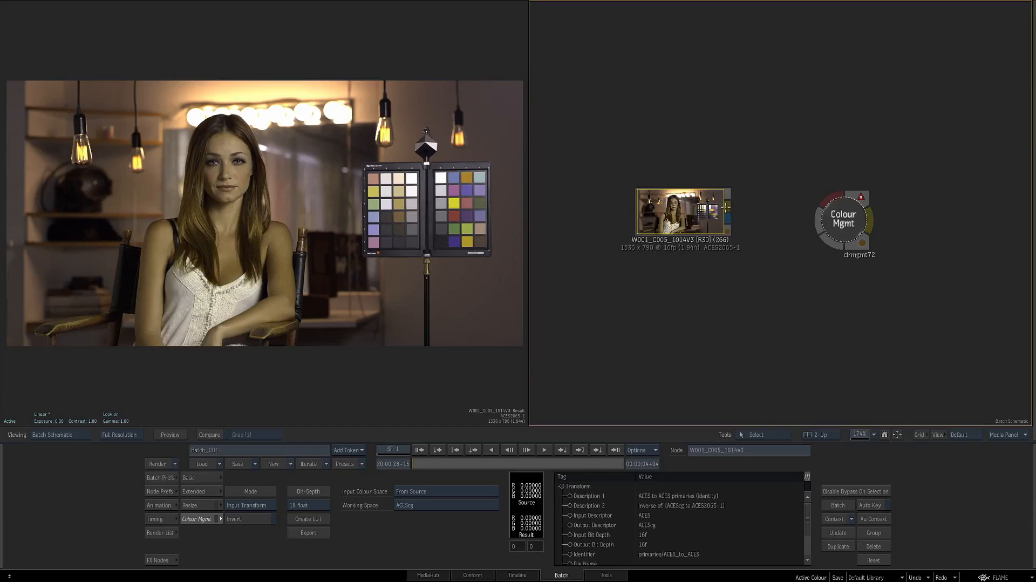
left_click_drag(725, 207, 820, 213)
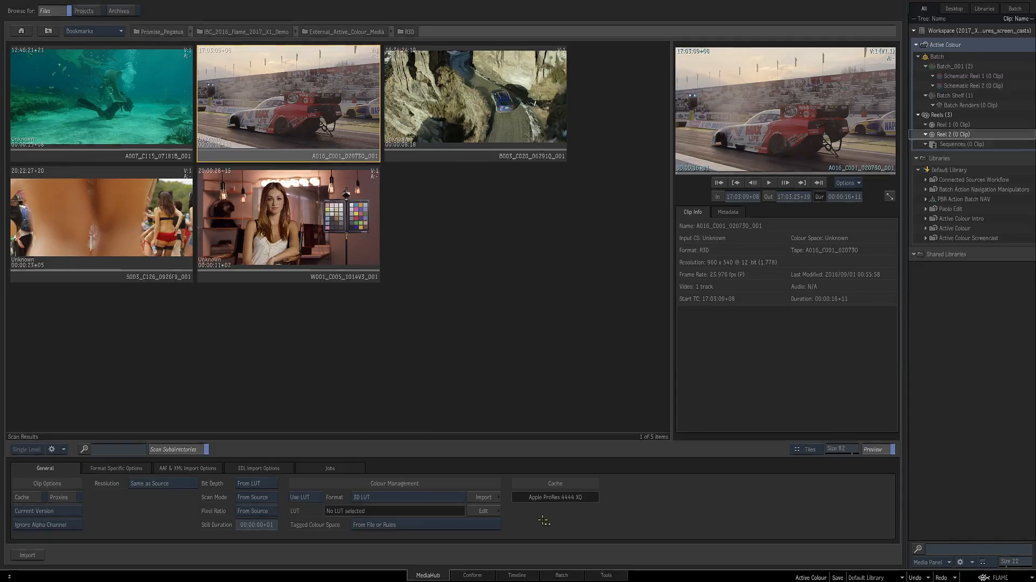
Set the import colour management to Tag Only with the Tagged Colour Space taken From File or Rules
left_click(319, 496)
left_click(318, 507)
left_click(488, 499)
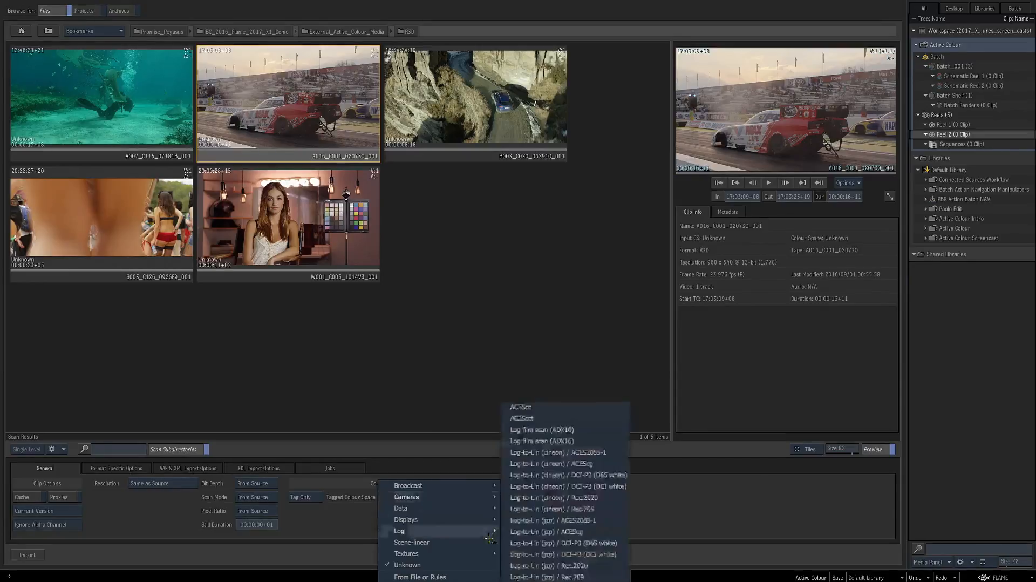
left_click(420, 575)
Switch the import colour management to Auto Convert and open the Working Space choices
left_click(318, 497)
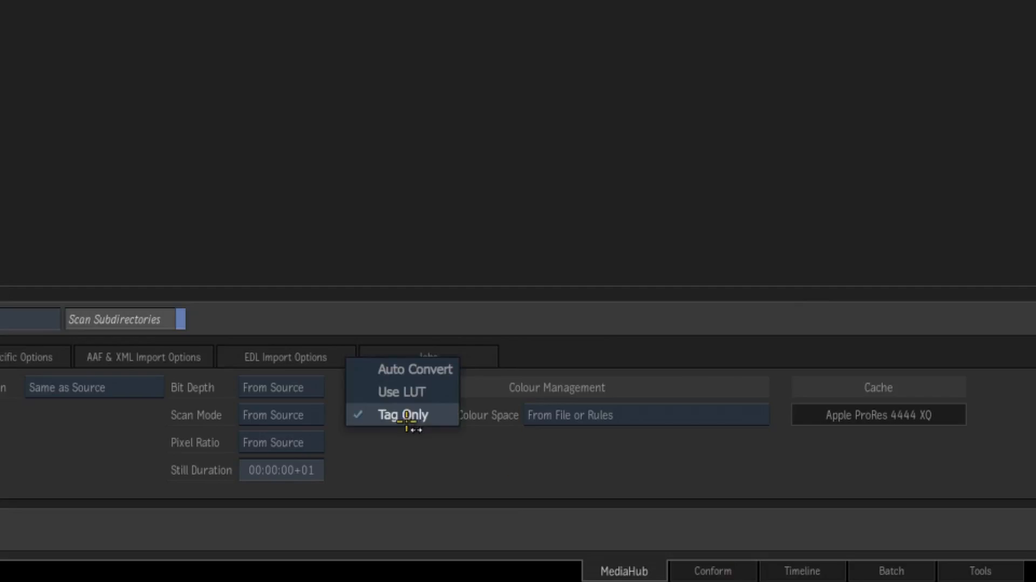
left_click(451, 370)
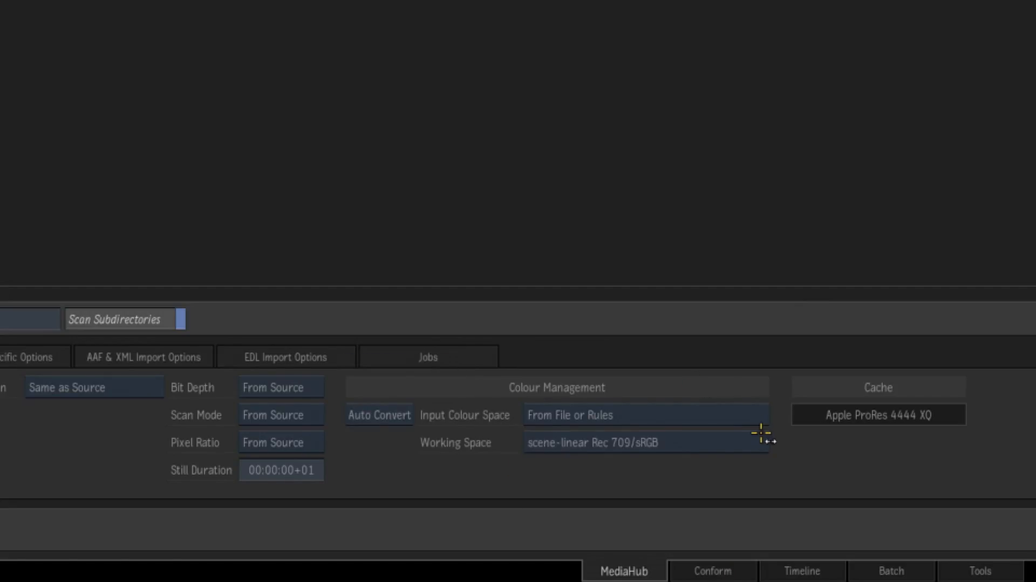
left_click(760, 436)
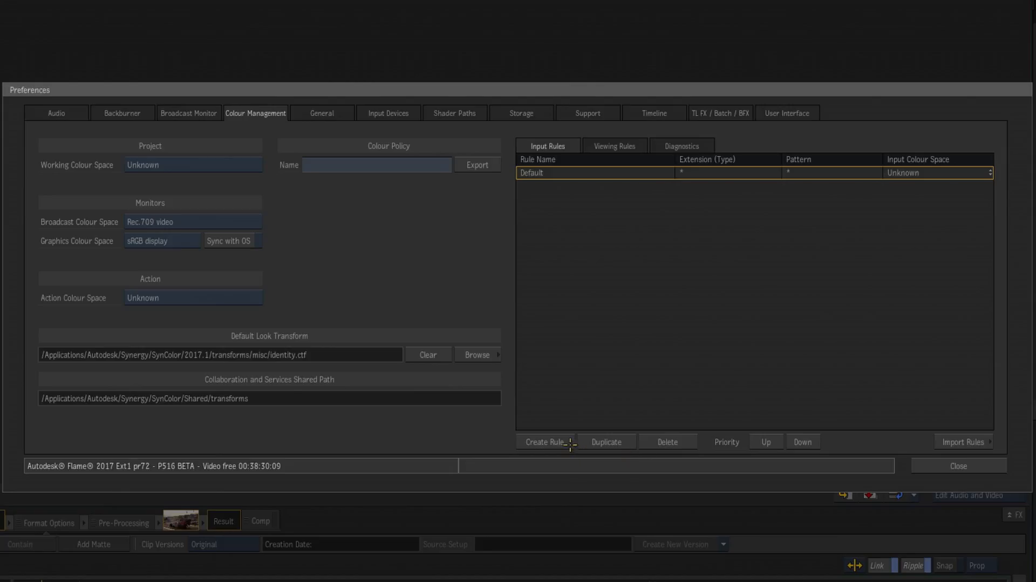
Create a new input rule named SLog2 in the Colour Management preferences
left_click(570, 443)
type("SLog2")
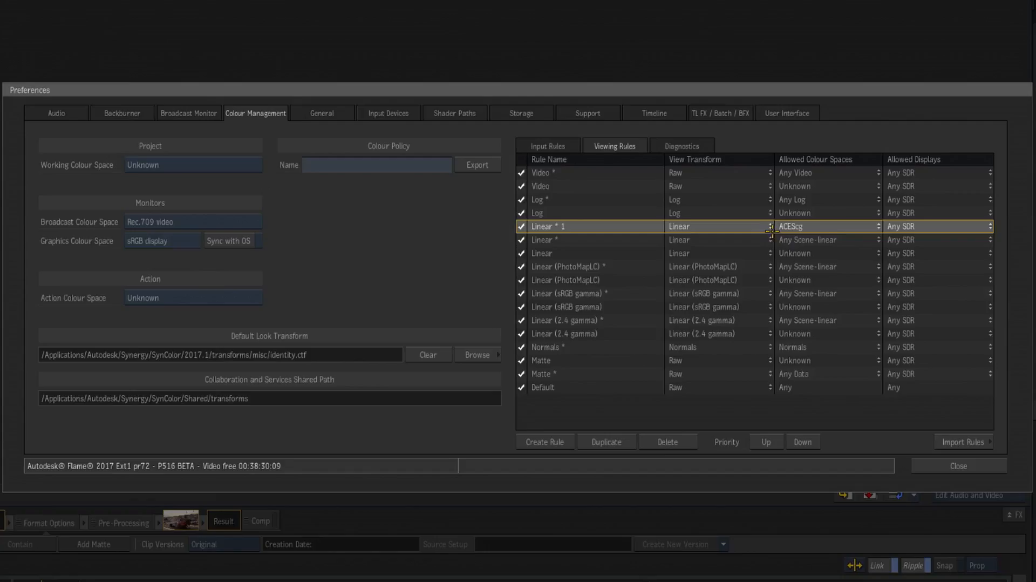
Set the Linear * 1 viewing rule's View Transform to ACES 1.0 SDR-video and its Allowed Colour Space to ACEScg
left_click(770, 226)
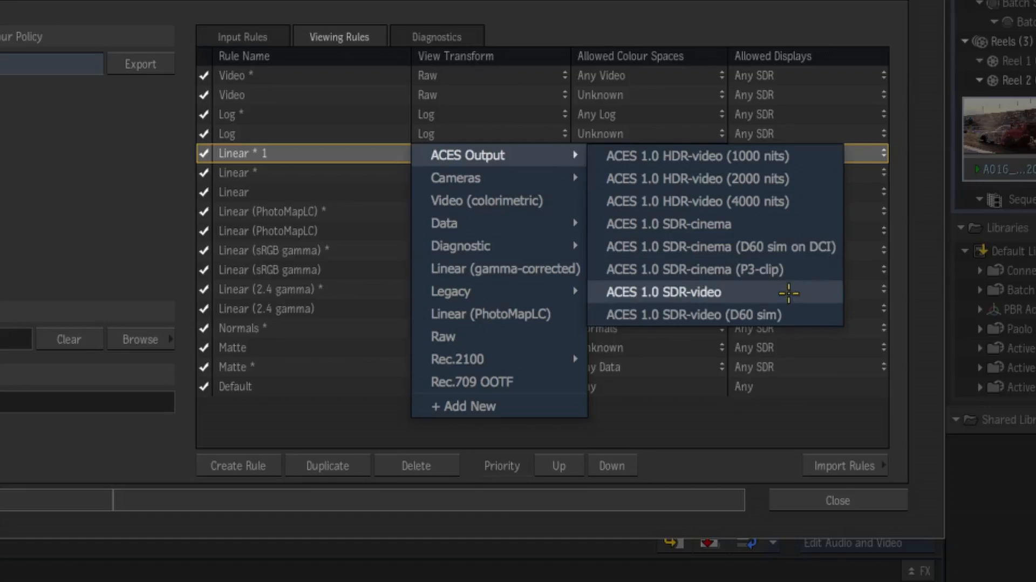
left_click(917, 321)
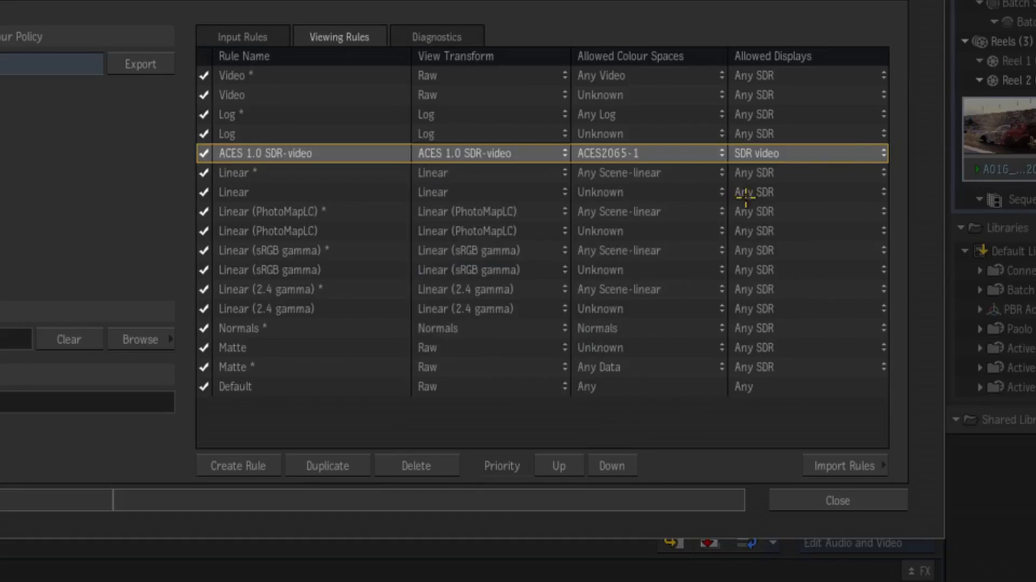
left_click(717, 154)
mouse_move(701, 315)
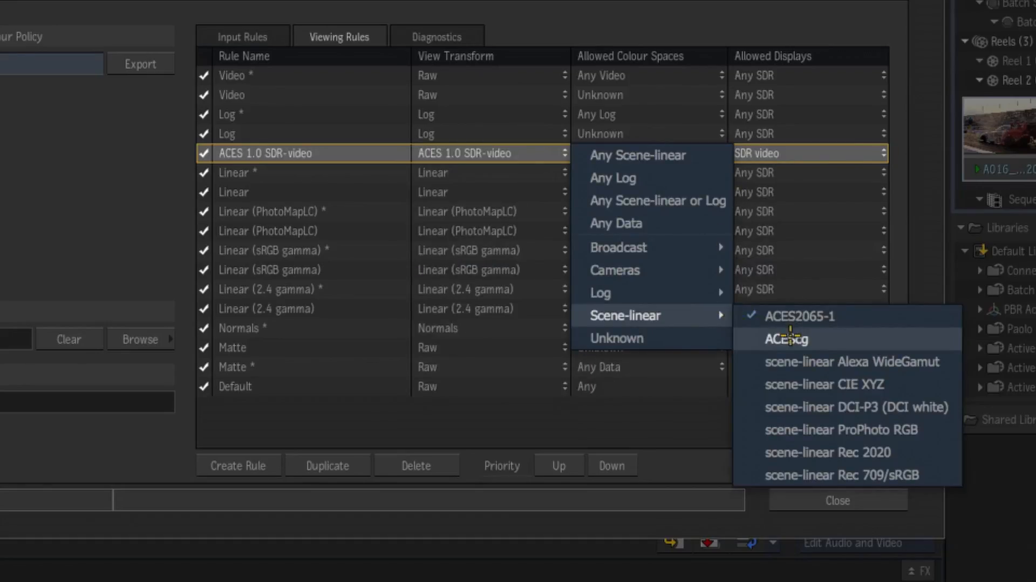
left_click(788, 338)
Set both the project's Working Colour Space and the Action Colour Space to the scene-linear ACEScg
left_click(189, 165)
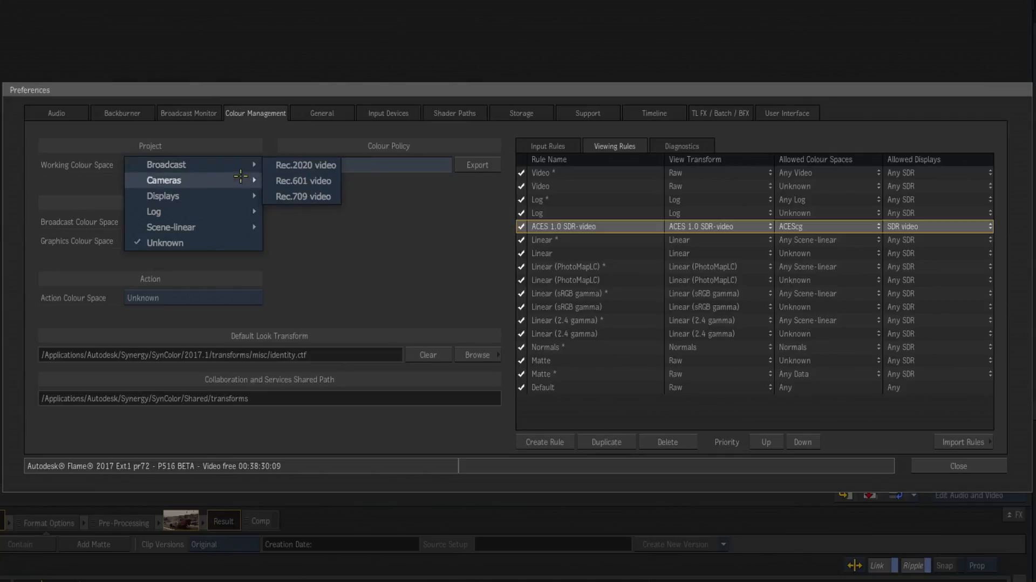
mouse_move(173, 226)
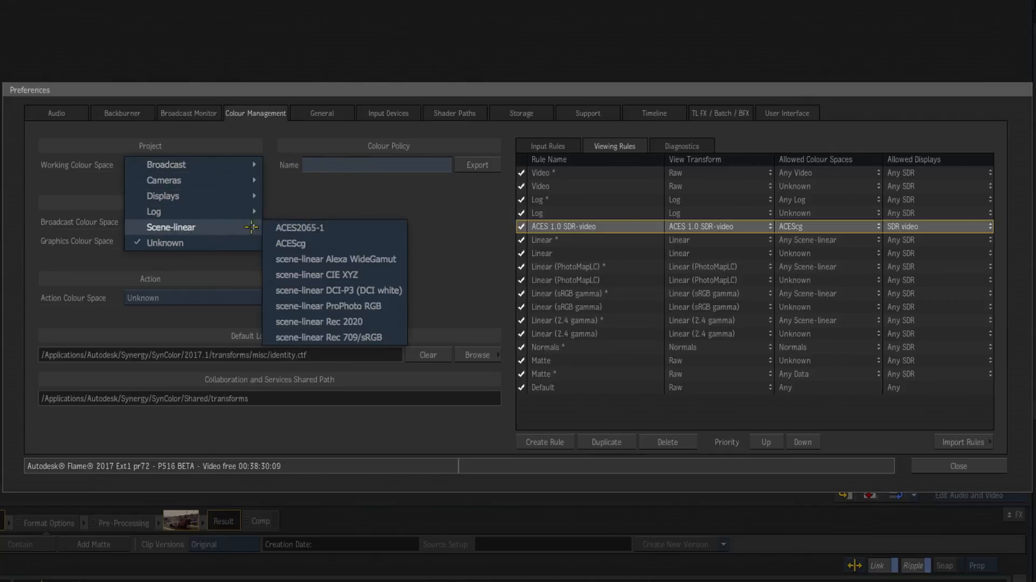
left_click(308, 243)
left_click(252, 297)
mouse_move(247, 359)
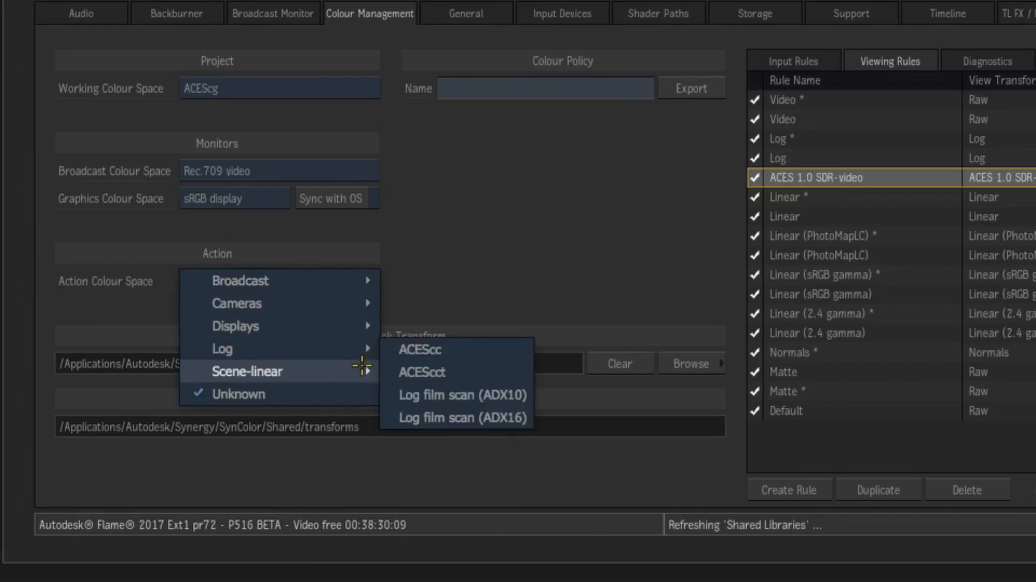
left_click(505, 385)
Name the colour policy Colour Managed and export it
type("Colour Managed")
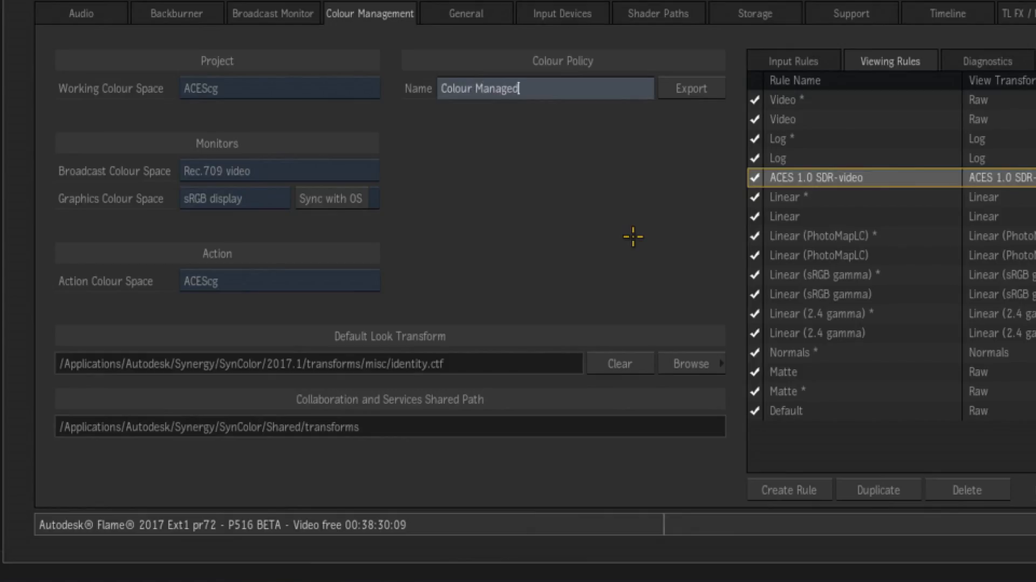
key("Return")
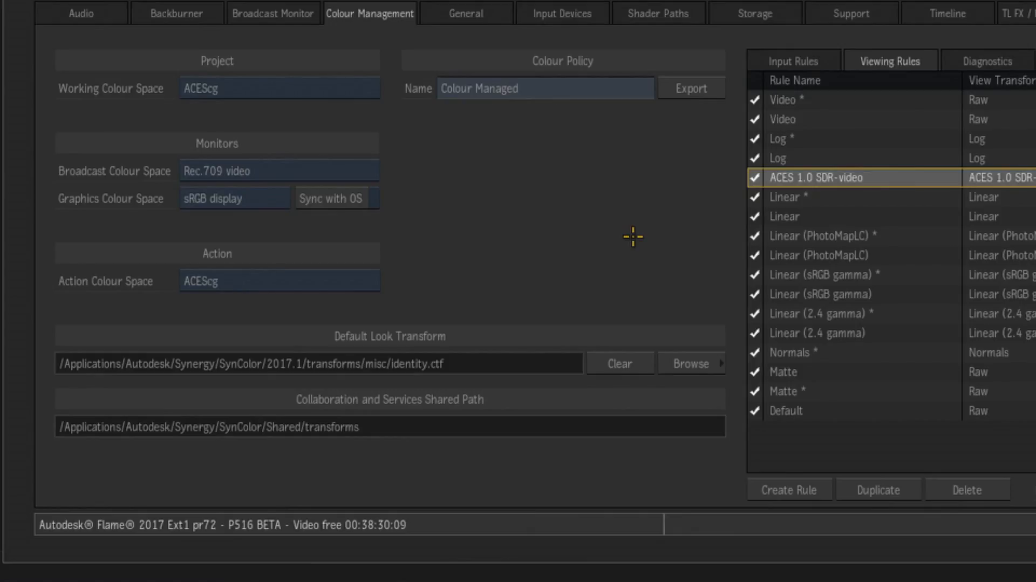
left_click(711, 87)
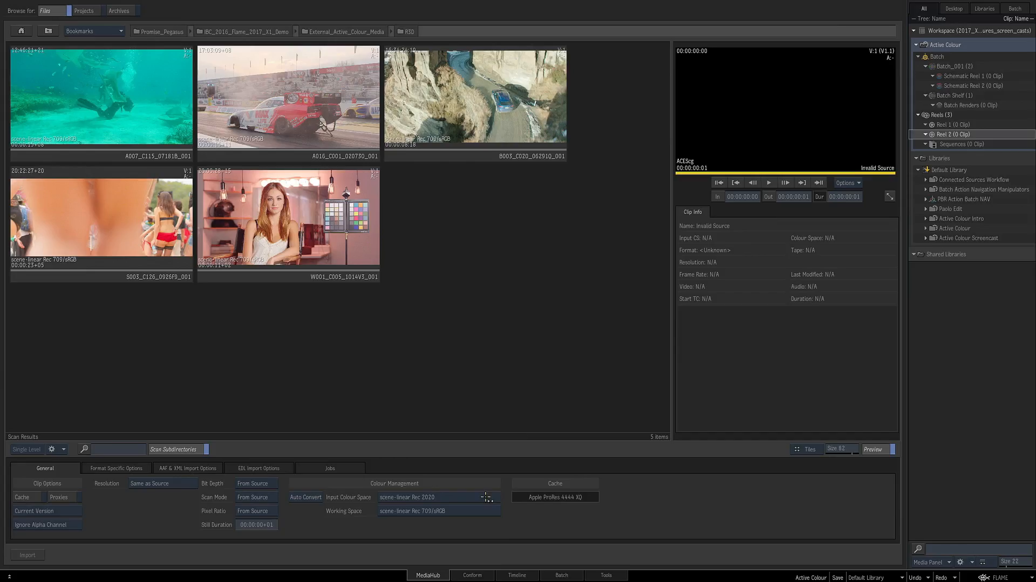
Set the import's Input Colour Space to From File or Rules and its Working Space to From Project
left_click(486, 497)
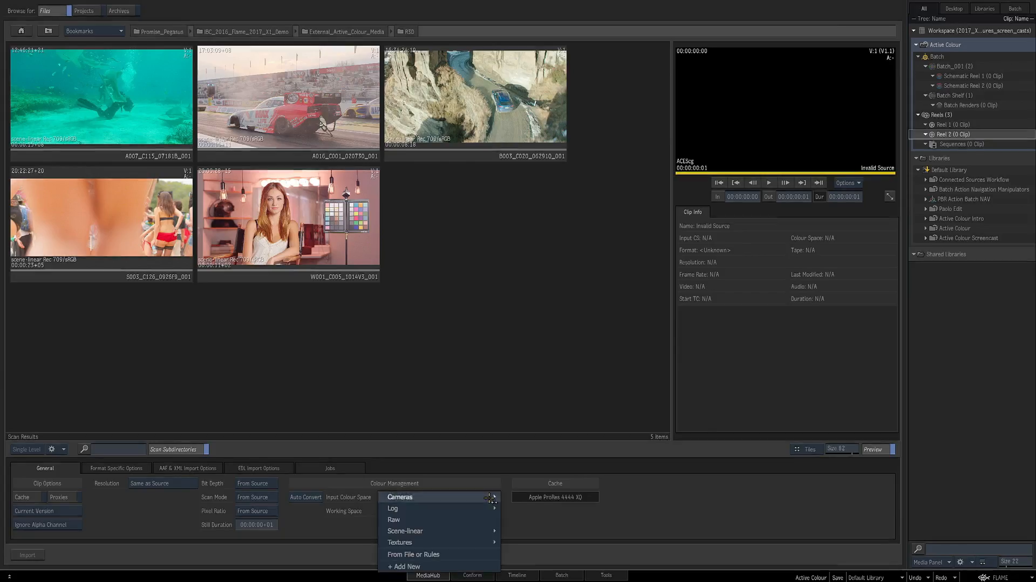
left_click(416, 554)
left_click(493, 507)
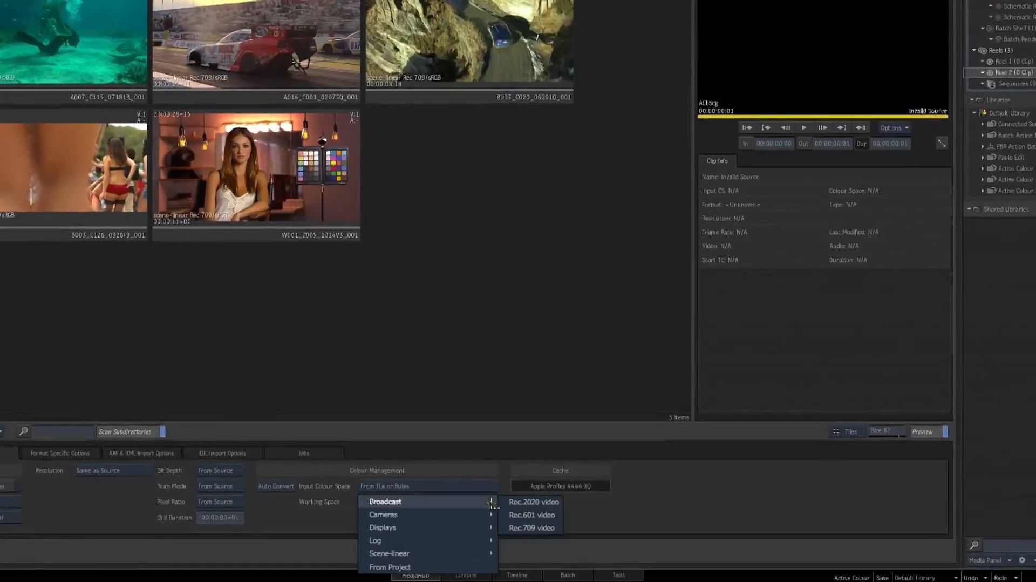
left_click(389, 566)
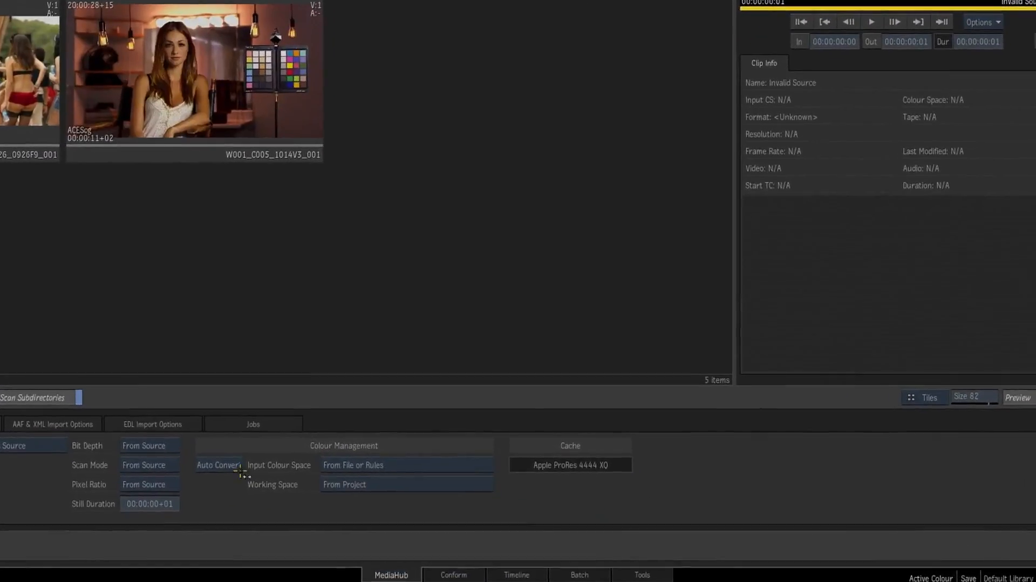
Set the RED clips' import to Tag Only with the REDlogFilm / DRAGONcolor colour space, and switch the conversion mode to Use LUT
left_click(231, 470)
left_click(233, 504)
left_click(475, 470)
mouse_move(481, 469)
mouse_move(351, 440)
mouse_move(515, 508)
left_click(677, 482)
left_click(215, 457)
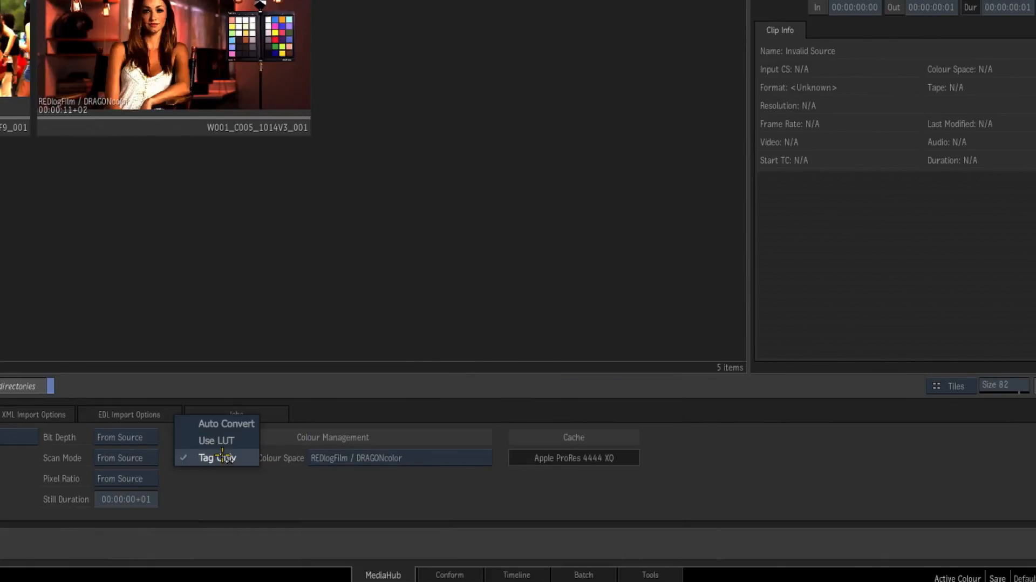
left_click(238, 438)
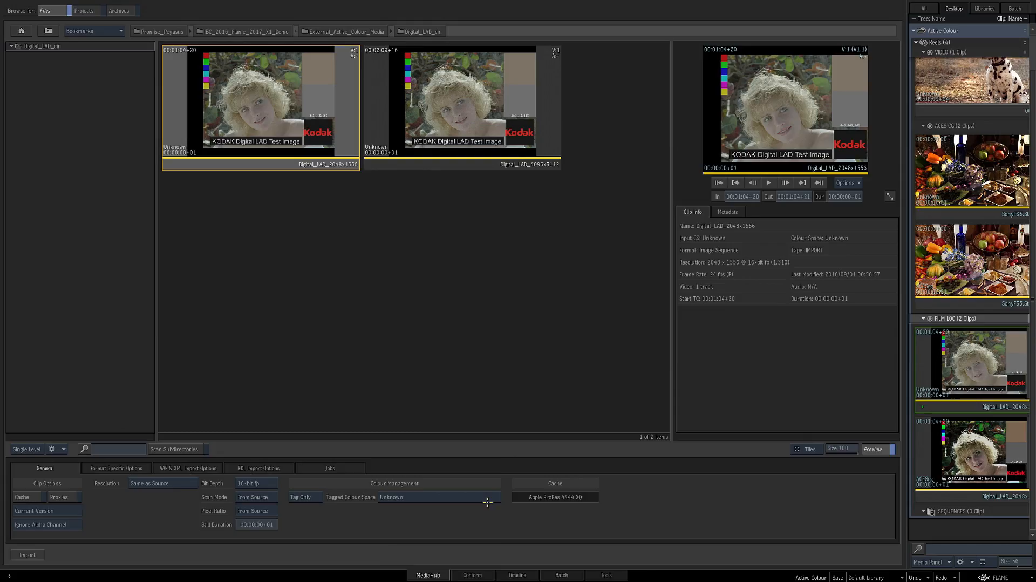
Set the Digital_LAD film scan's Tagged Colour Space to From File or Rules and switch its colour management to Auto Convert
left_click(440, 497)
left_click(488, 576)
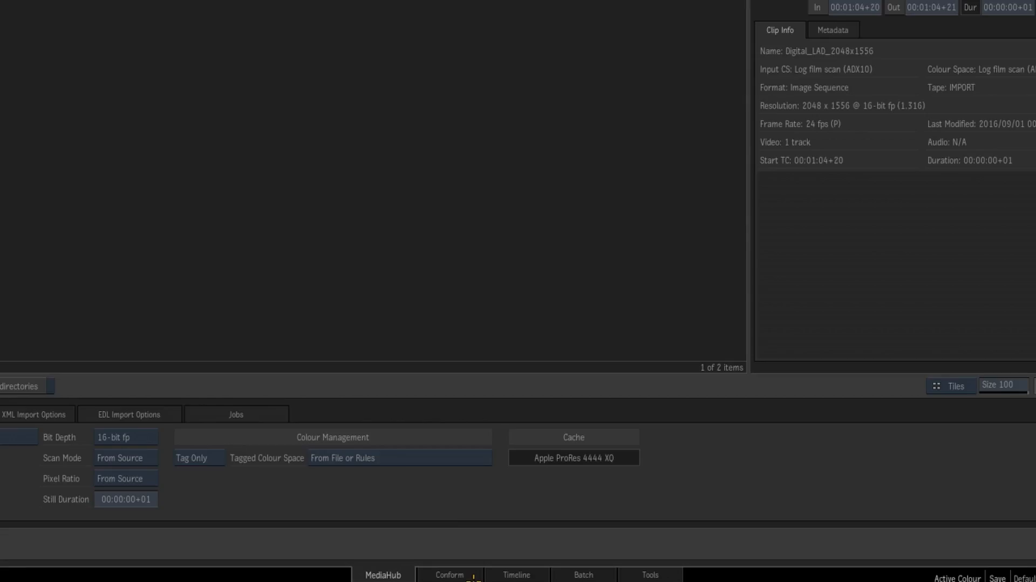
left_click(302, 496)
left_click(343, 474)
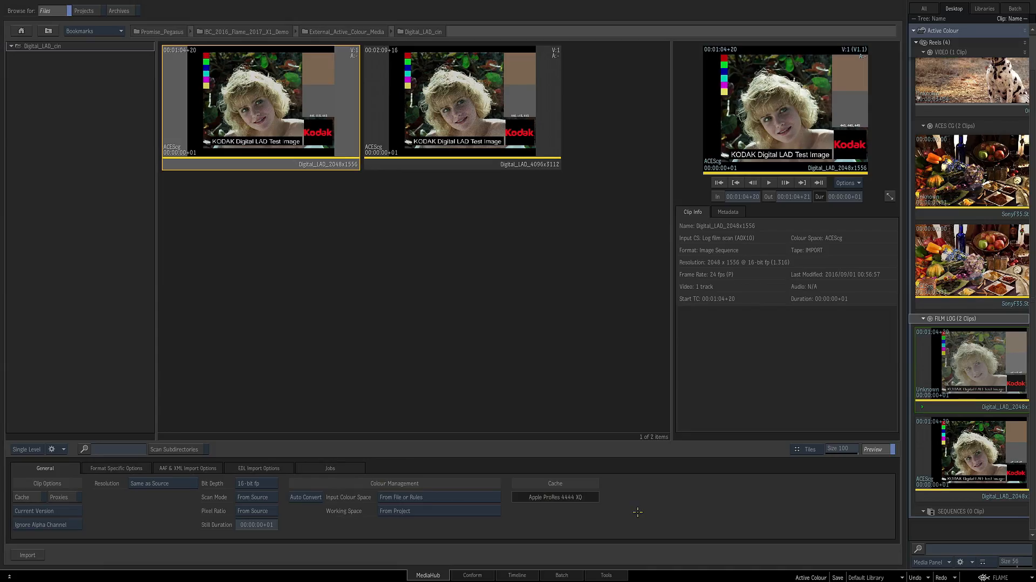
View the video, ACES CG and FILM LOG reel clips one by one in the timeline player to compare their viewing rules
left_click(527, 573)
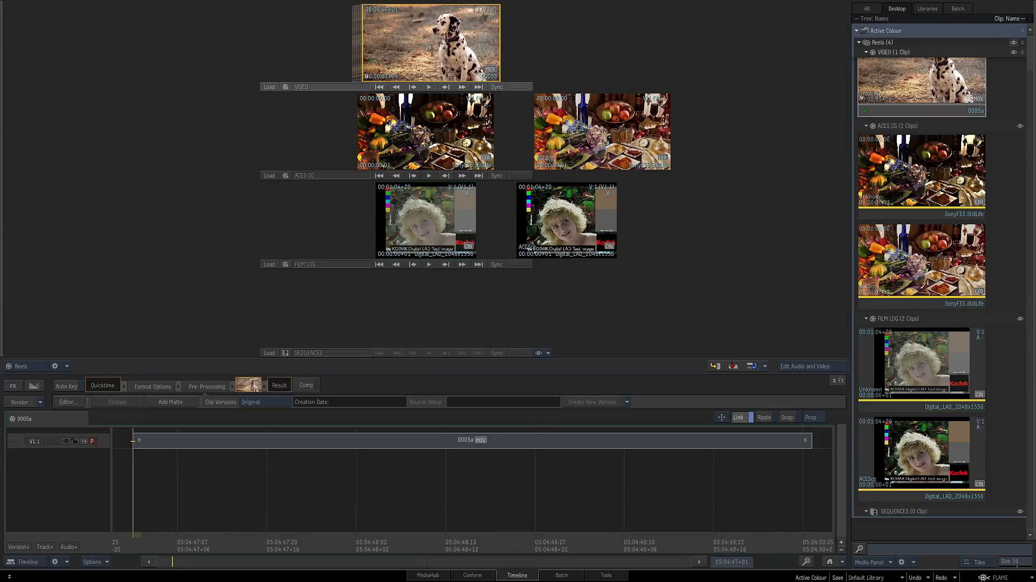
double_click(432, 51)
double_click(923, 213)
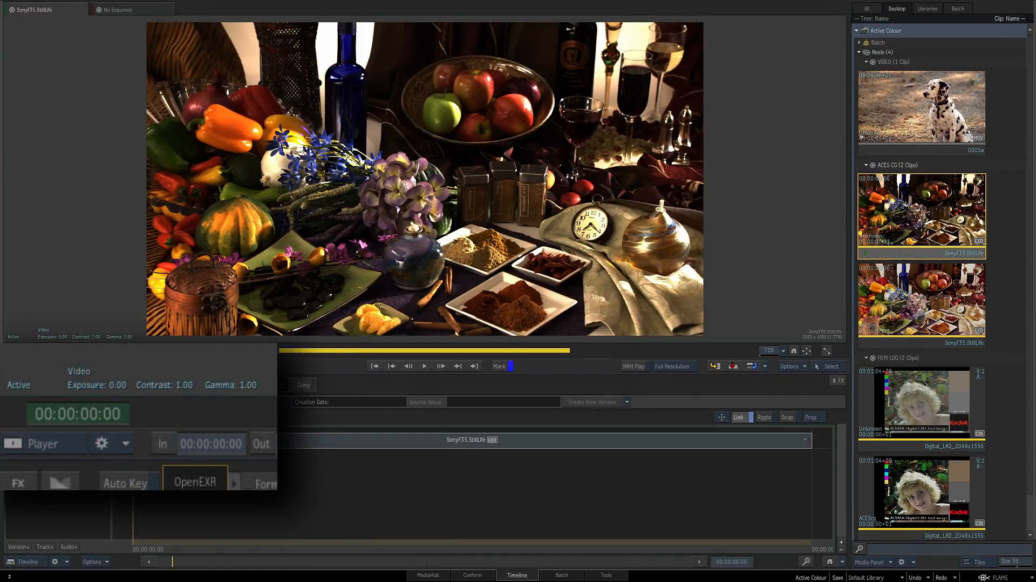
double_click(920, 301)
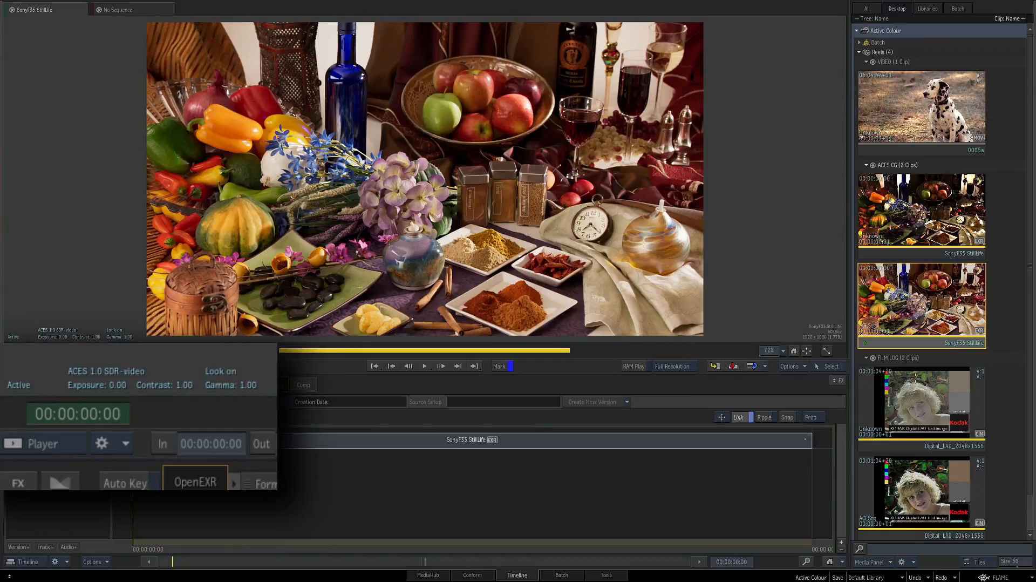
double_click(925, 406)
double_click(927, 486)
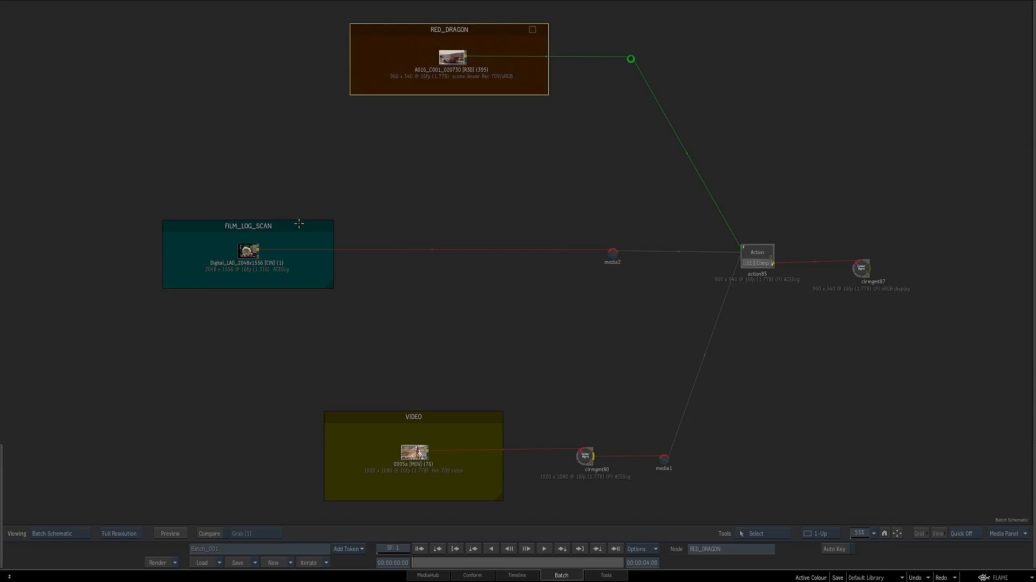
Examine the FILM_LOG_SCAN and VIDEO compasses in Batch, and view the Action composite with its Active viewing setting
left_click(297, 223)
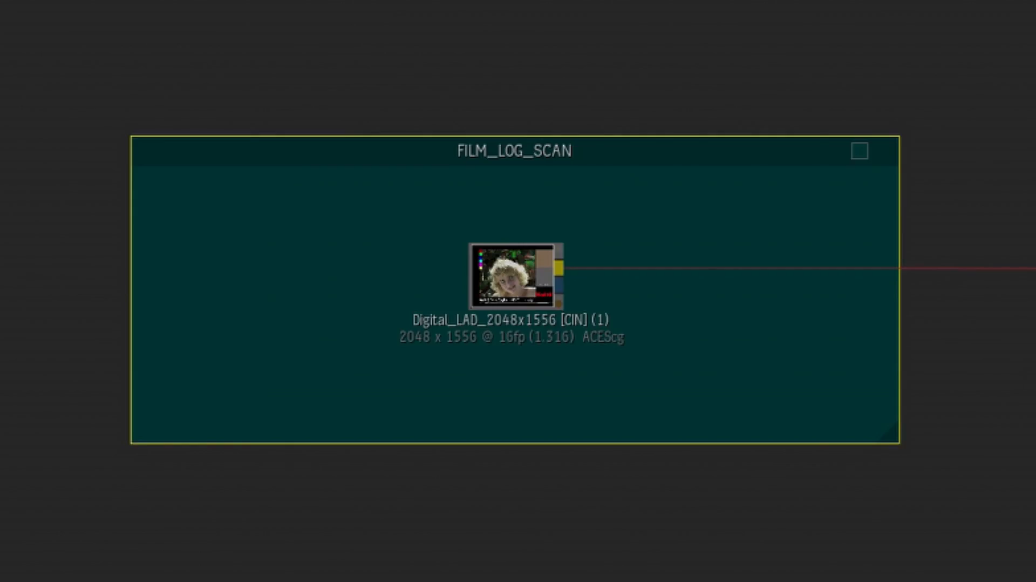
left_click(459, 417)
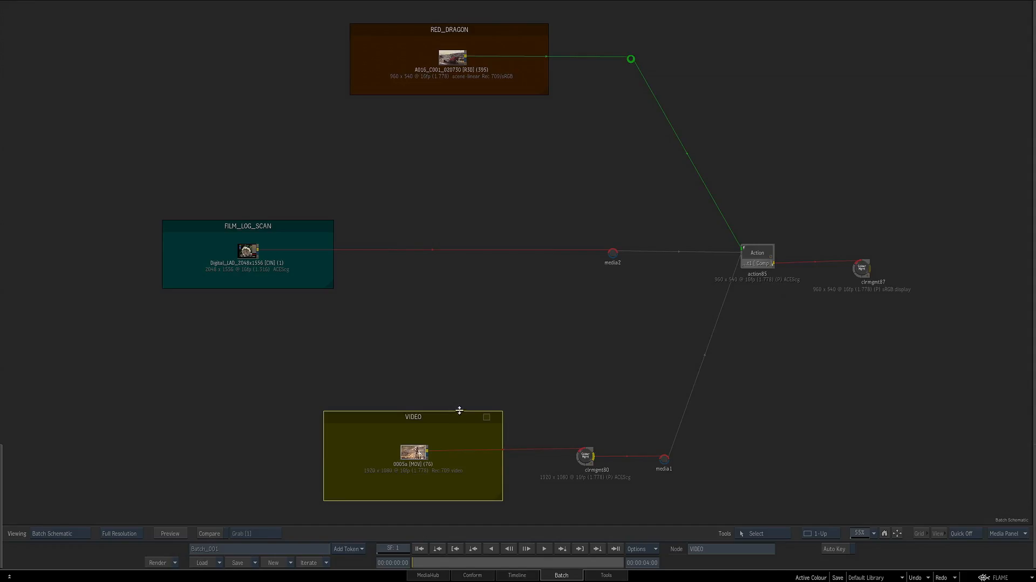
double_click(757, 254)
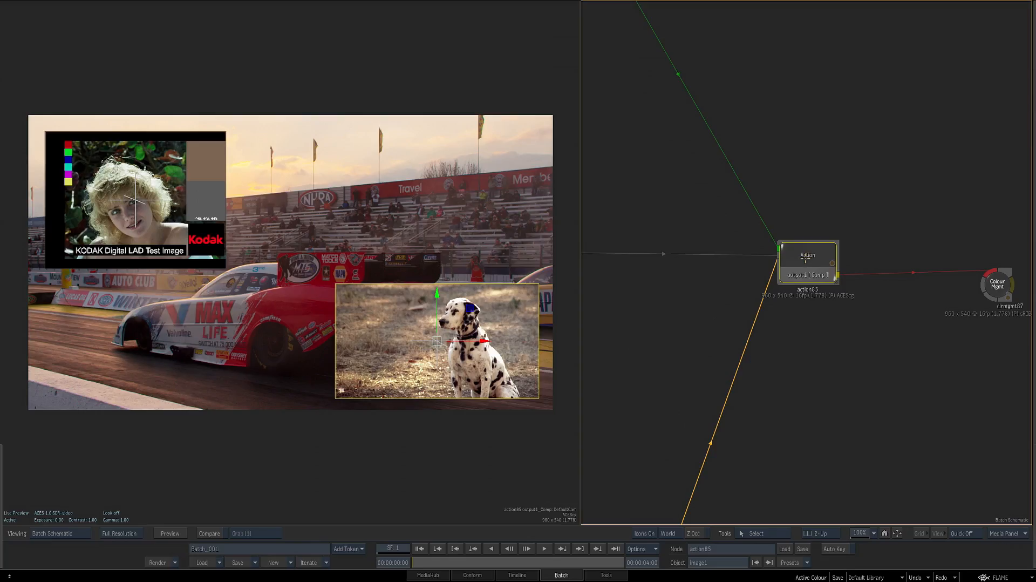
left_click(16, 519)
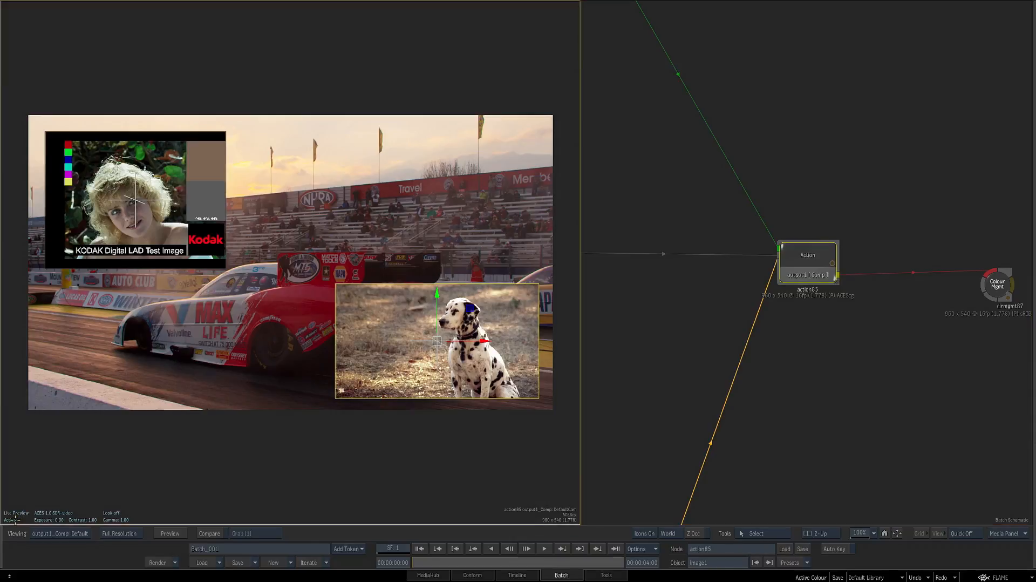
left_click(14, 519)
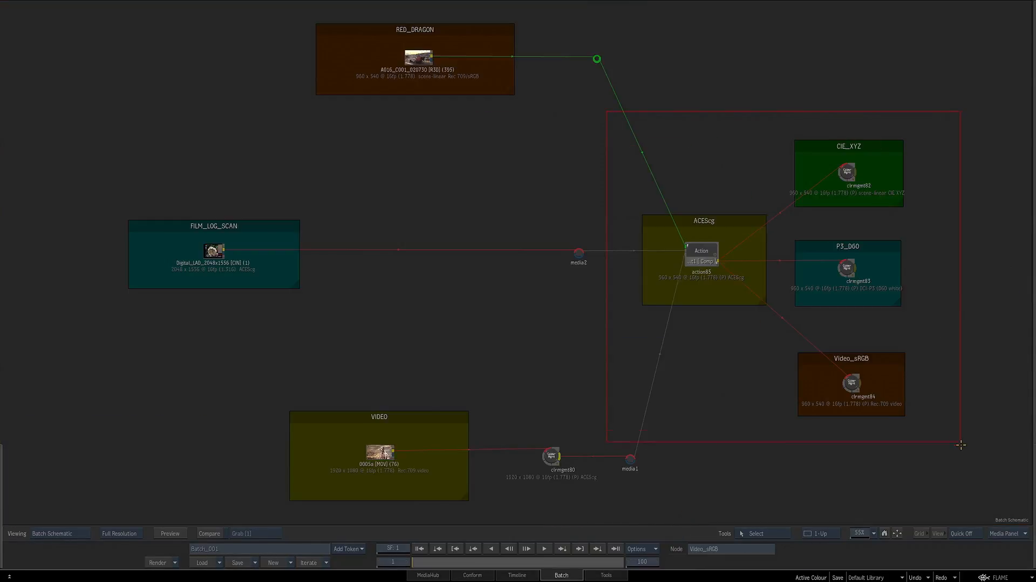
Frame the output section of the schematic and examine the ACEScg, CIE_XYZ, P3_D60 and Video_sRGB compasses
left_click_drag(961, 444, 960, 446)
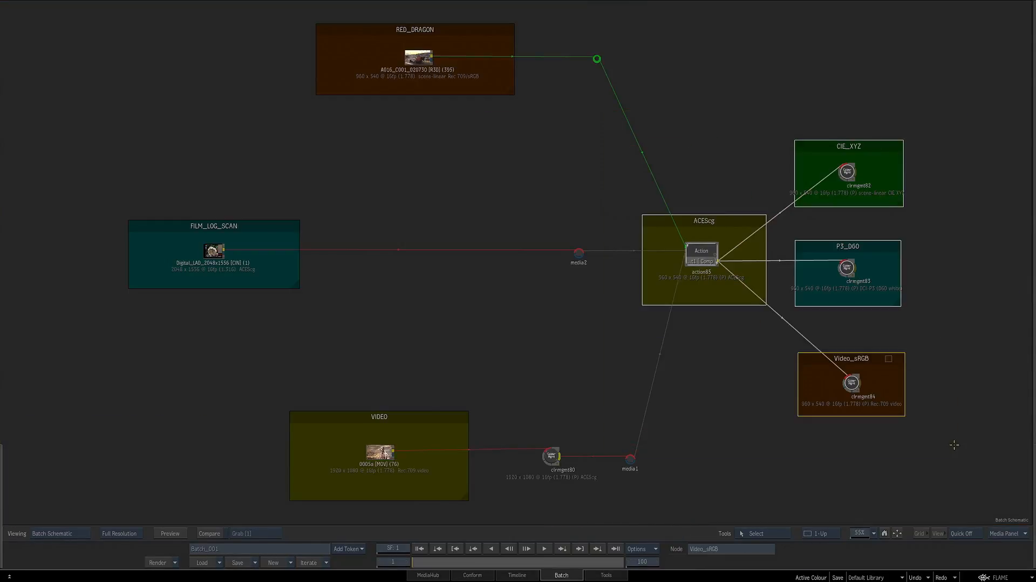
key("f")
left_click(947, 440)
left_click(450, 158)
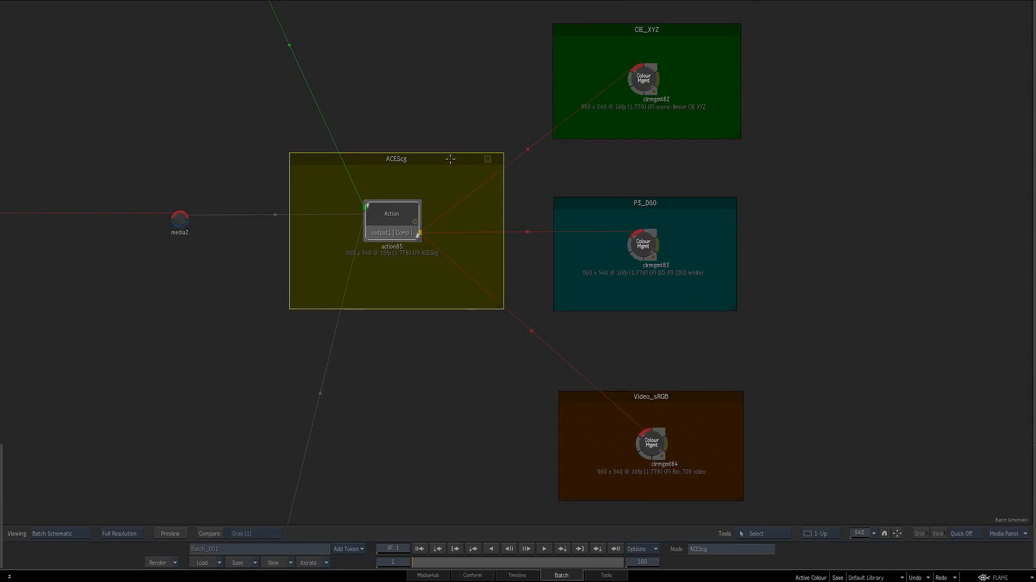
left_click(690, 36)
left_click(696, 202)
left_click(710, 398)
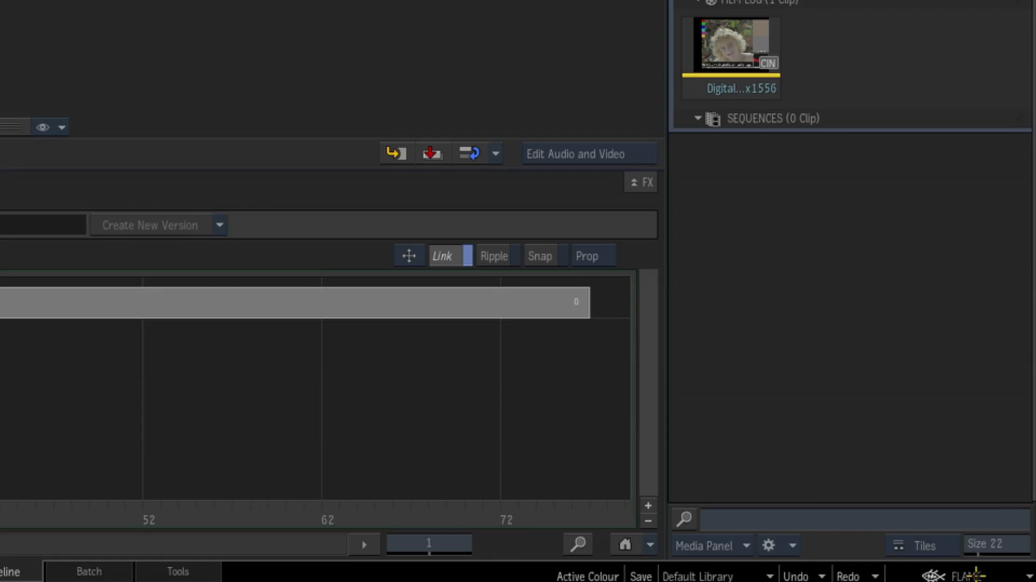
Open the Colour Management preferences and review the project, monitor and Action colour spaces, plus the MediaHub import tagging
left_click(993, 576)
mouse_move(936, 497)
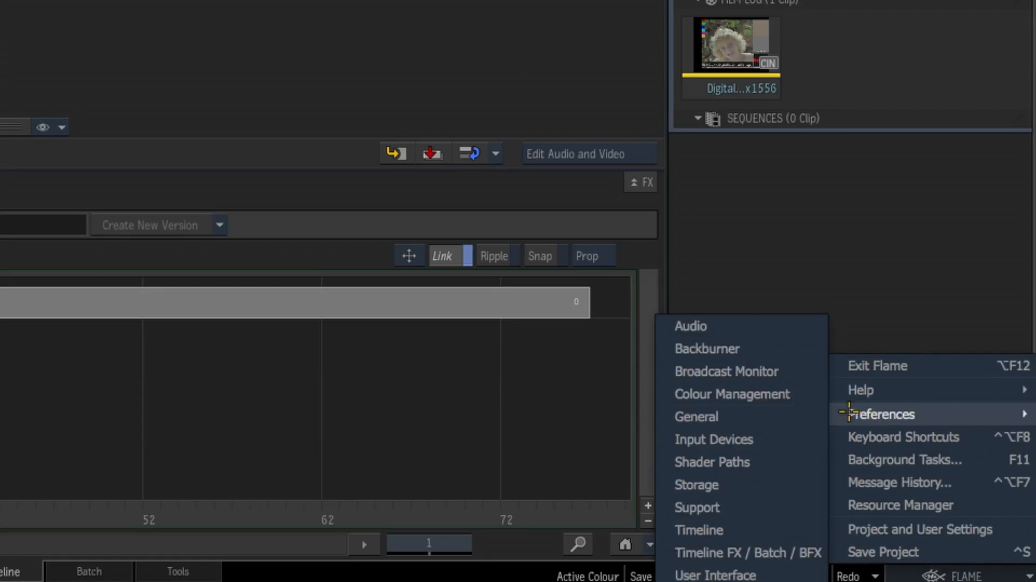
left_click(809, 399)
left_click(356, 123)
left_click(342, 236)
left_click(356, 316)
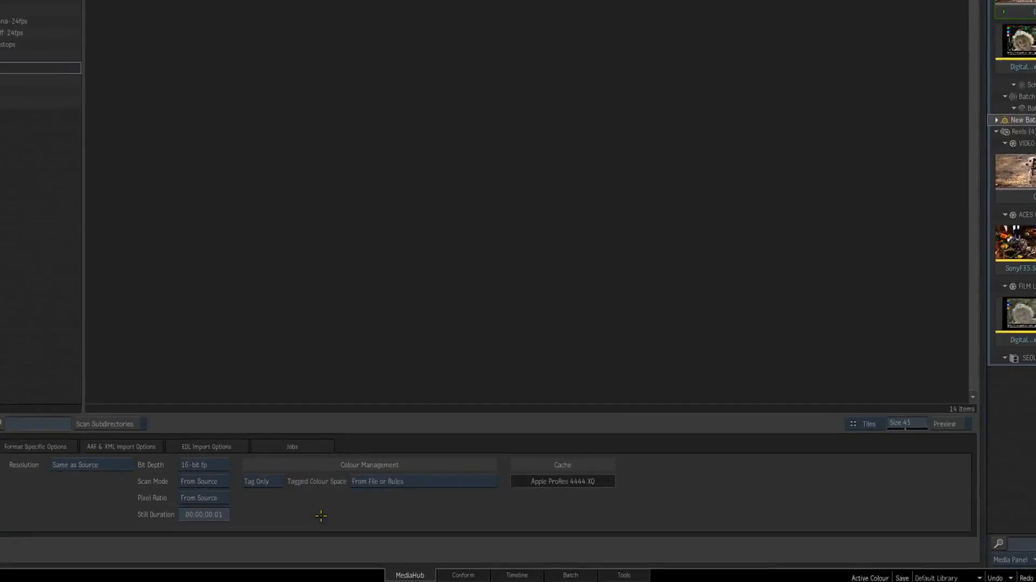
left_click(351, 494)
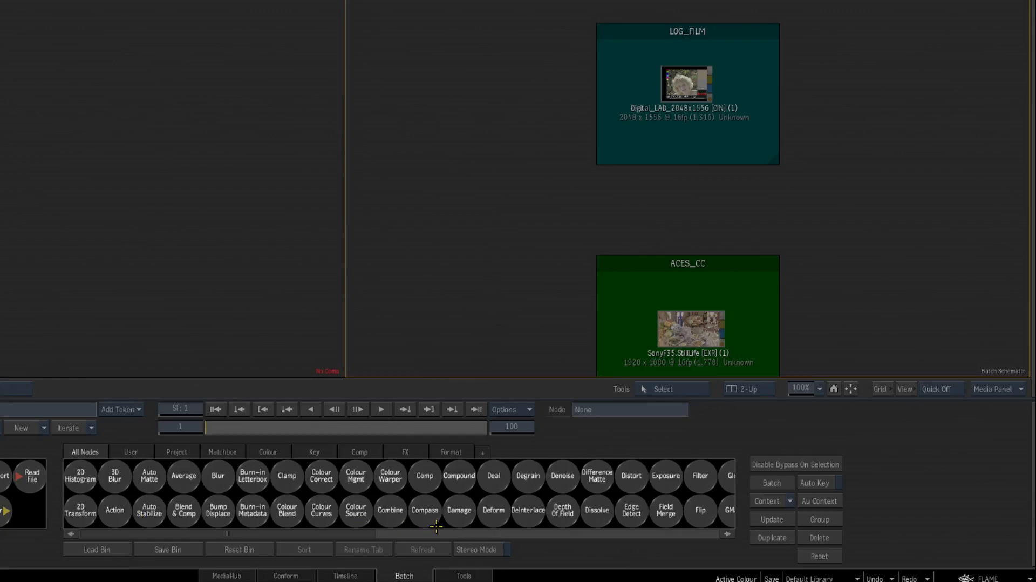
Connect a Colour Mgmt node to the LOG_FILM clip and set it to Tag Only as Log film scan (ADX10)
key("c")
left_click_drag(380, 480, 885, 113)
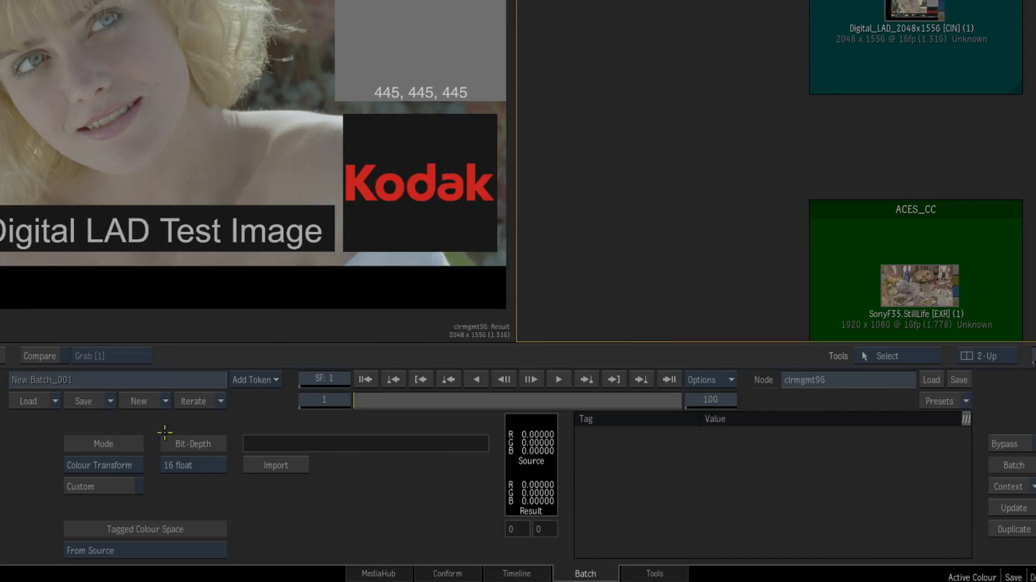
left_click(129, 465)
left_click(105, 399)
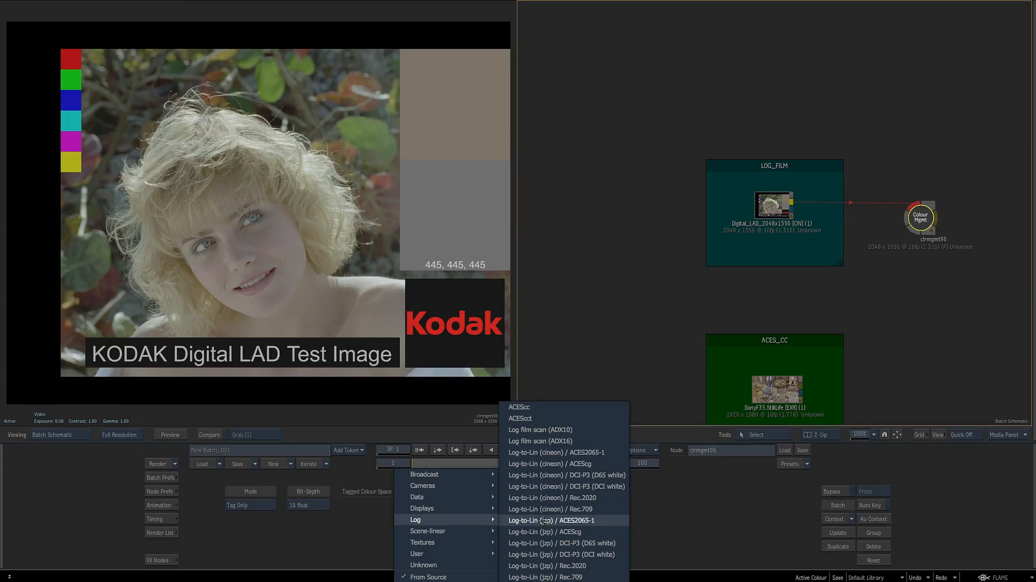
left_click(561, 430)
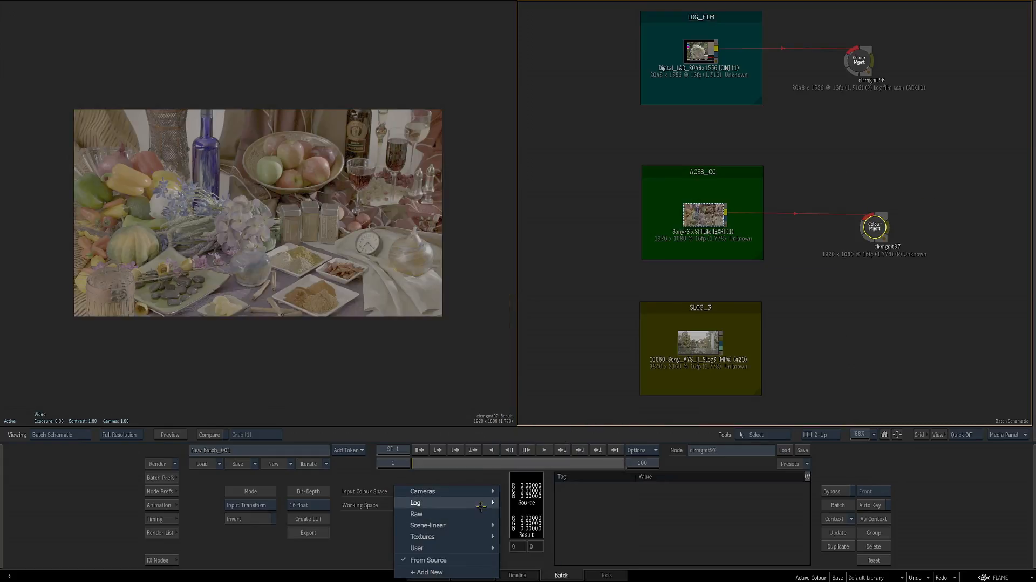
Set the ACES_CC clip's Colour Mgmt input transform to Input Colour Space ACEScc and Working Space ACEScg
mouse_move(432, 499)
left_click(537, 374)
left_click(446, 504)
mouse_move(432, 547)
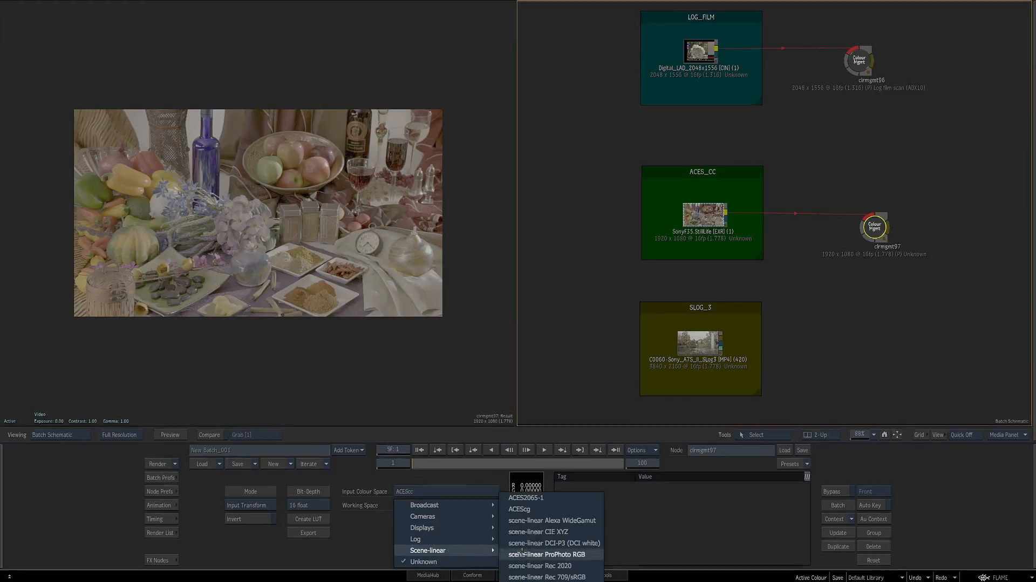
left_click(545, 511)
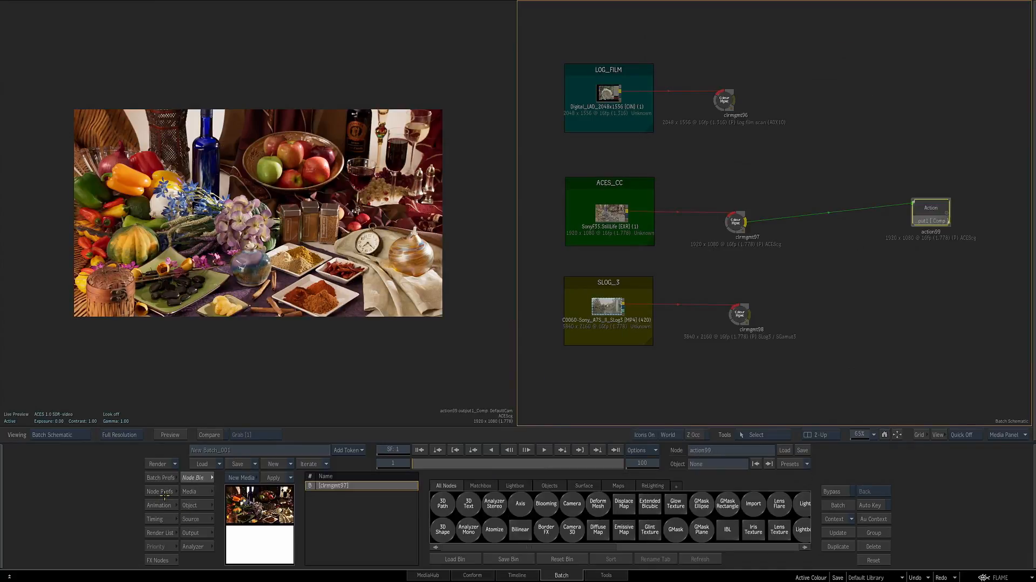
Switch the Action node's rendering colour management from Same As Back to User Defined
left_click(160, 491)
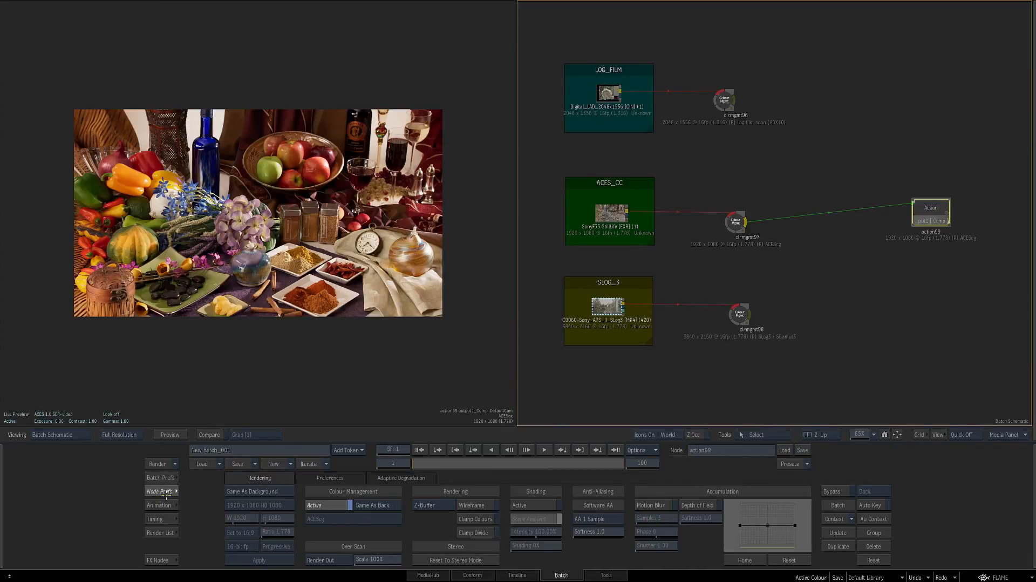
left_click(373, 504)
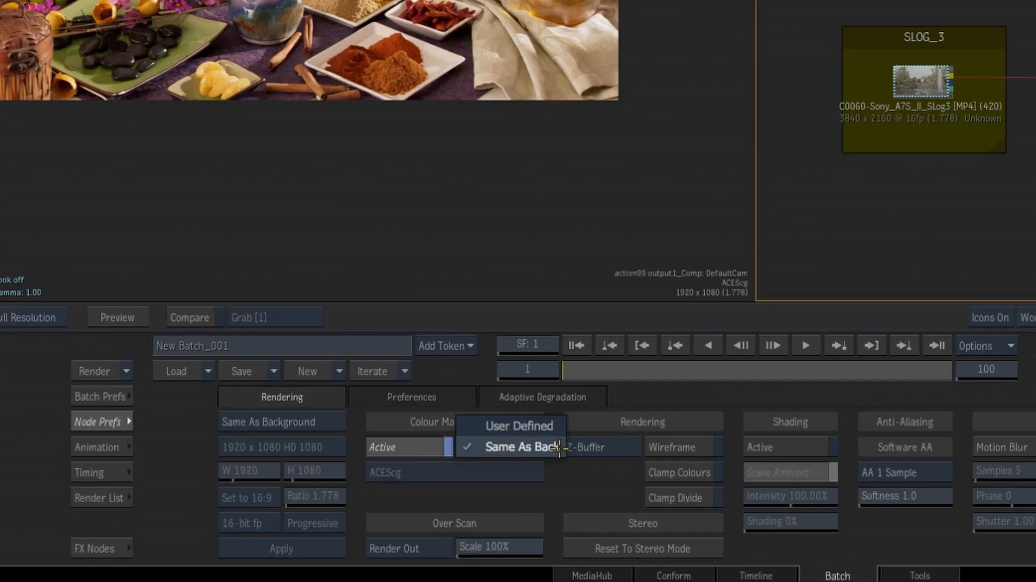
left_click(410, 493)
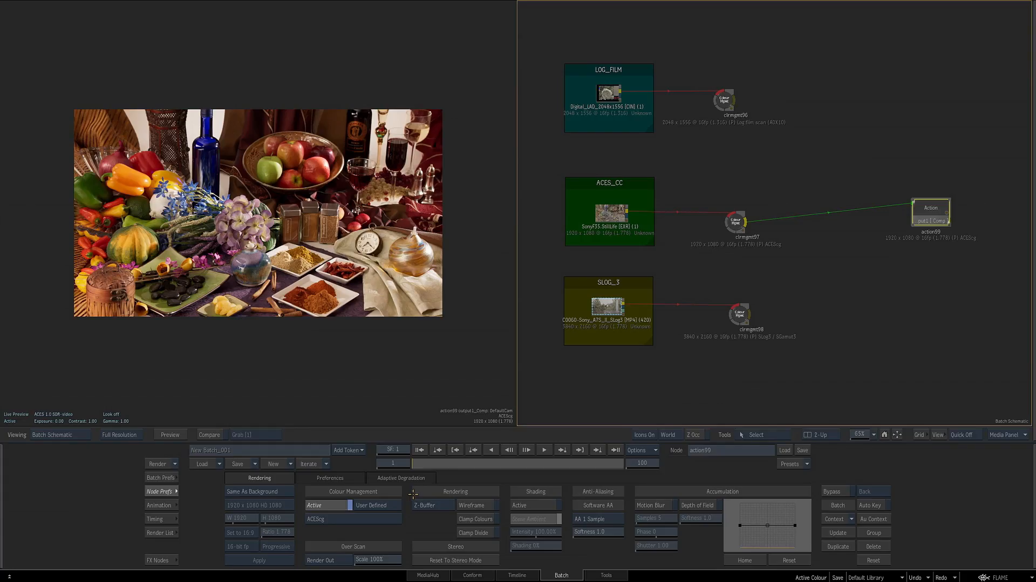